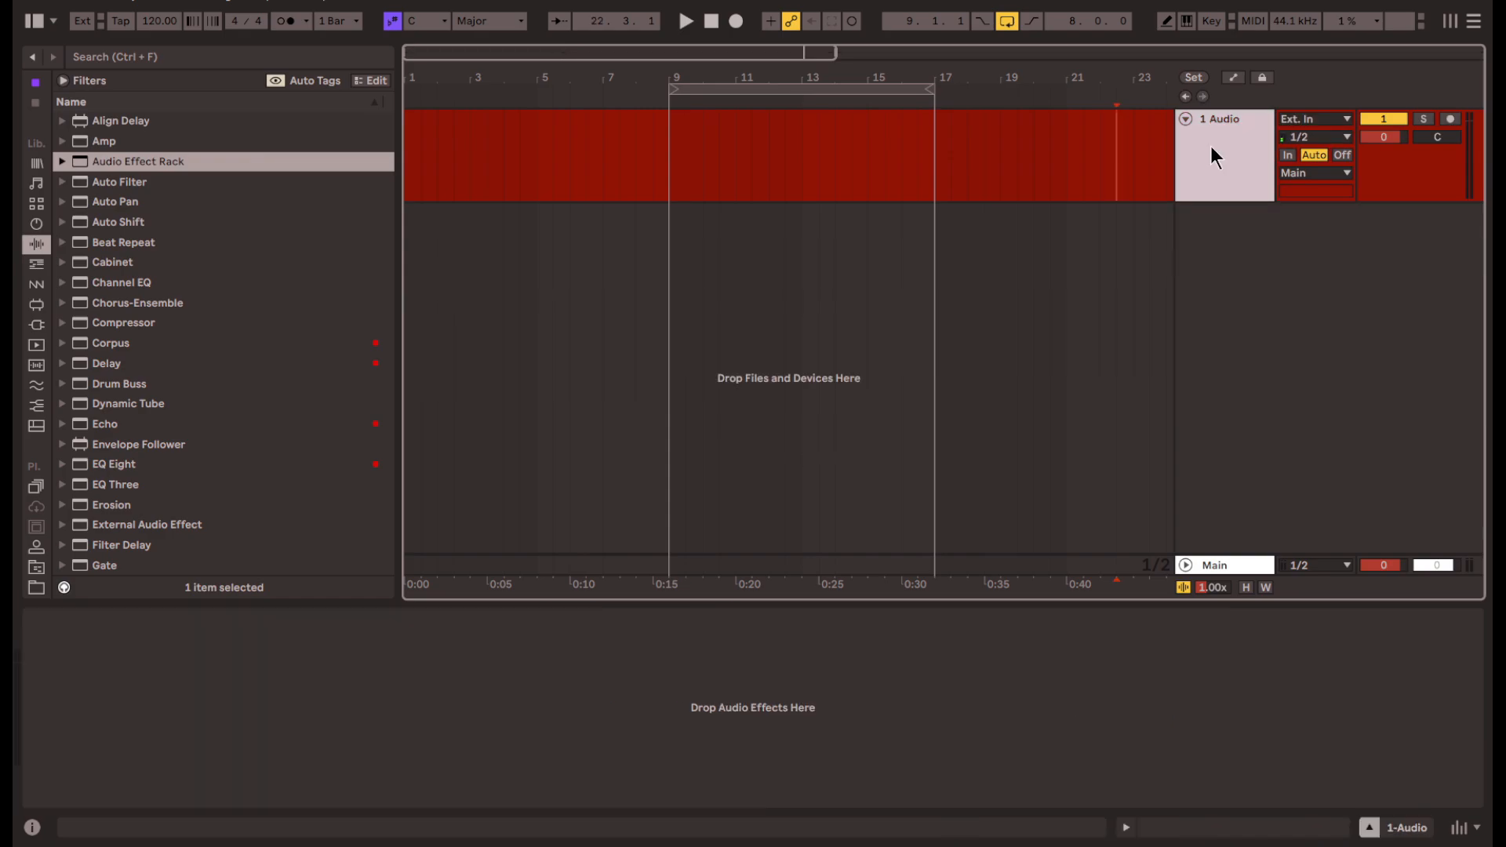
pyautogui.click(944, 169)
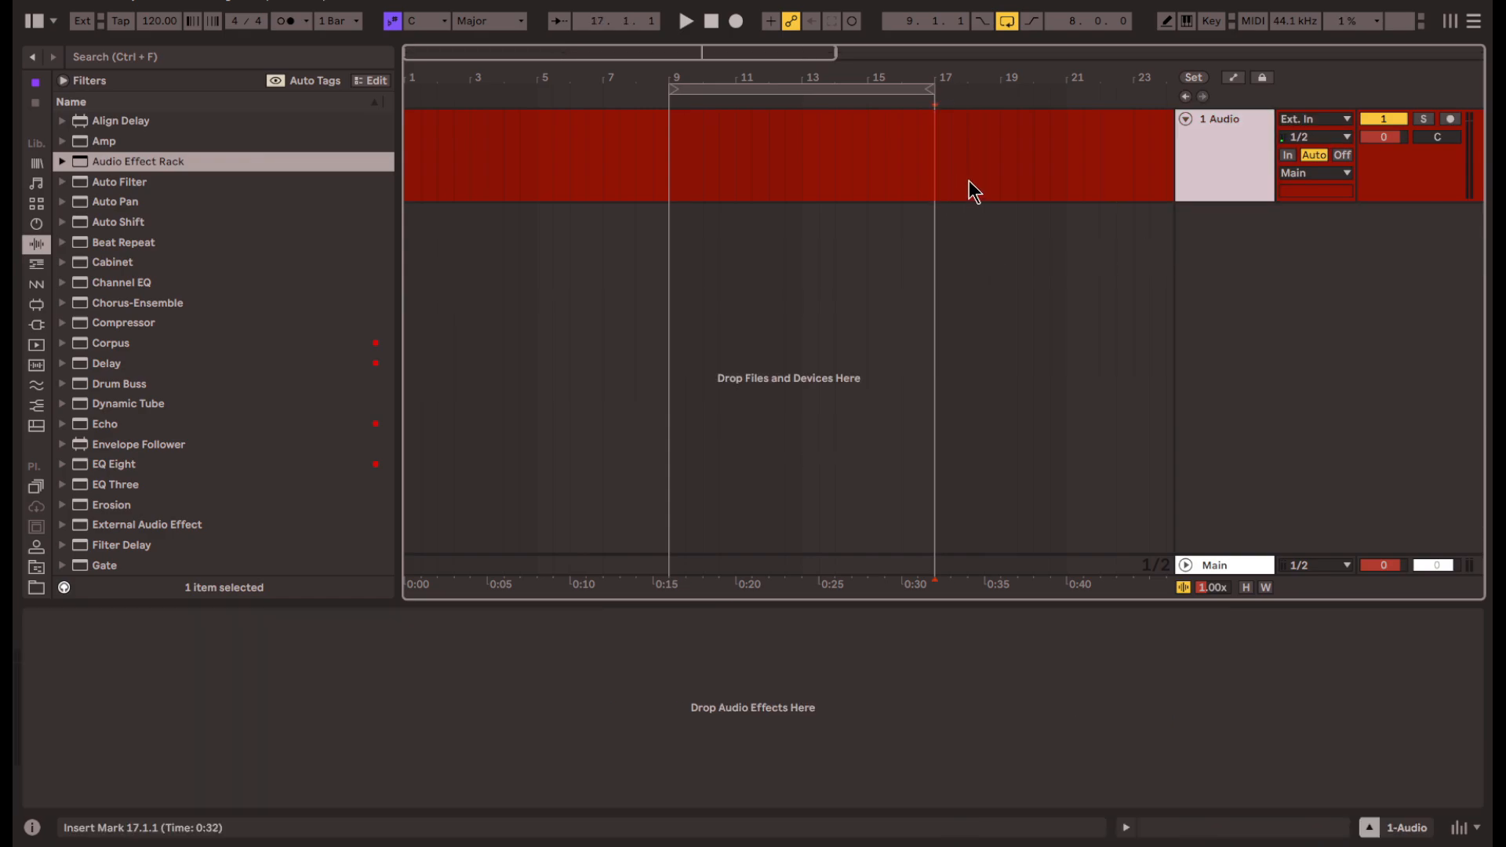
pyautogui.click(786, 189)
pyautogui.moveTo(820, 157); pyautogui.dragTo(501, 176)
pyautogui.click(965, 169)
pyautogui.moveTo(965, 168); pyautogui.dragTo(562, 225)
pyautogui.click(1034, 177)
pyautogui.moveTo(987, 168); pyautogui.dragTo(238, 186)
pyautogui.scroll(-5, 827, 220)
pyautogui.moveTo(1123, 173); pyautogui.dragTo(349, 194)
pyautogui.scroll(-2, 784, 220)
pyautogui.moveTo(1188, 169); pyautogui.dragTo(249, 185)
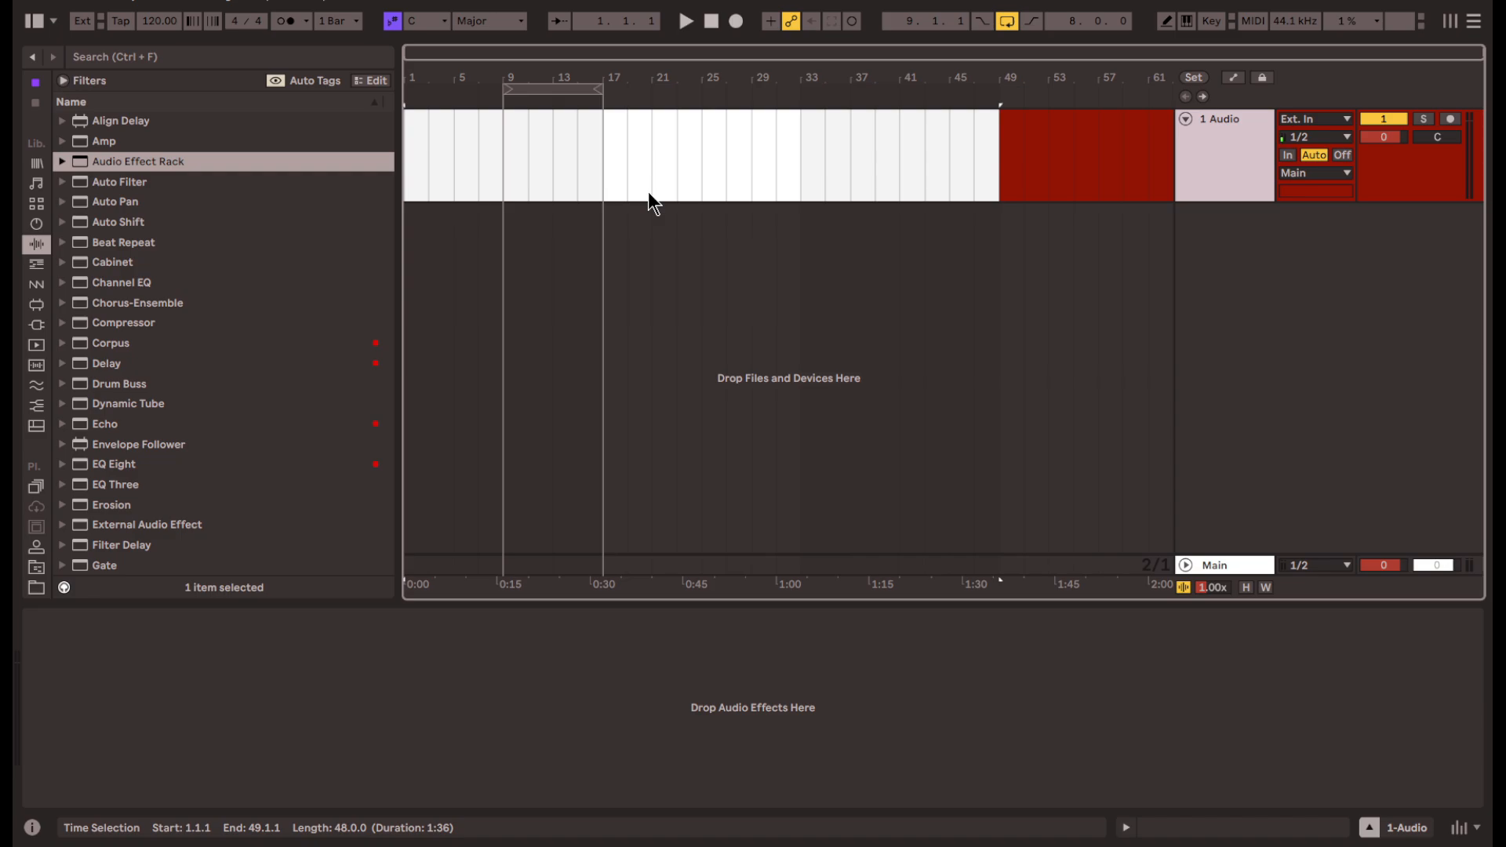
# - Set the project tempo to 140 BPM and place the insert marker at the start of the 1 Audio track
pyautogui.click(190, 1)
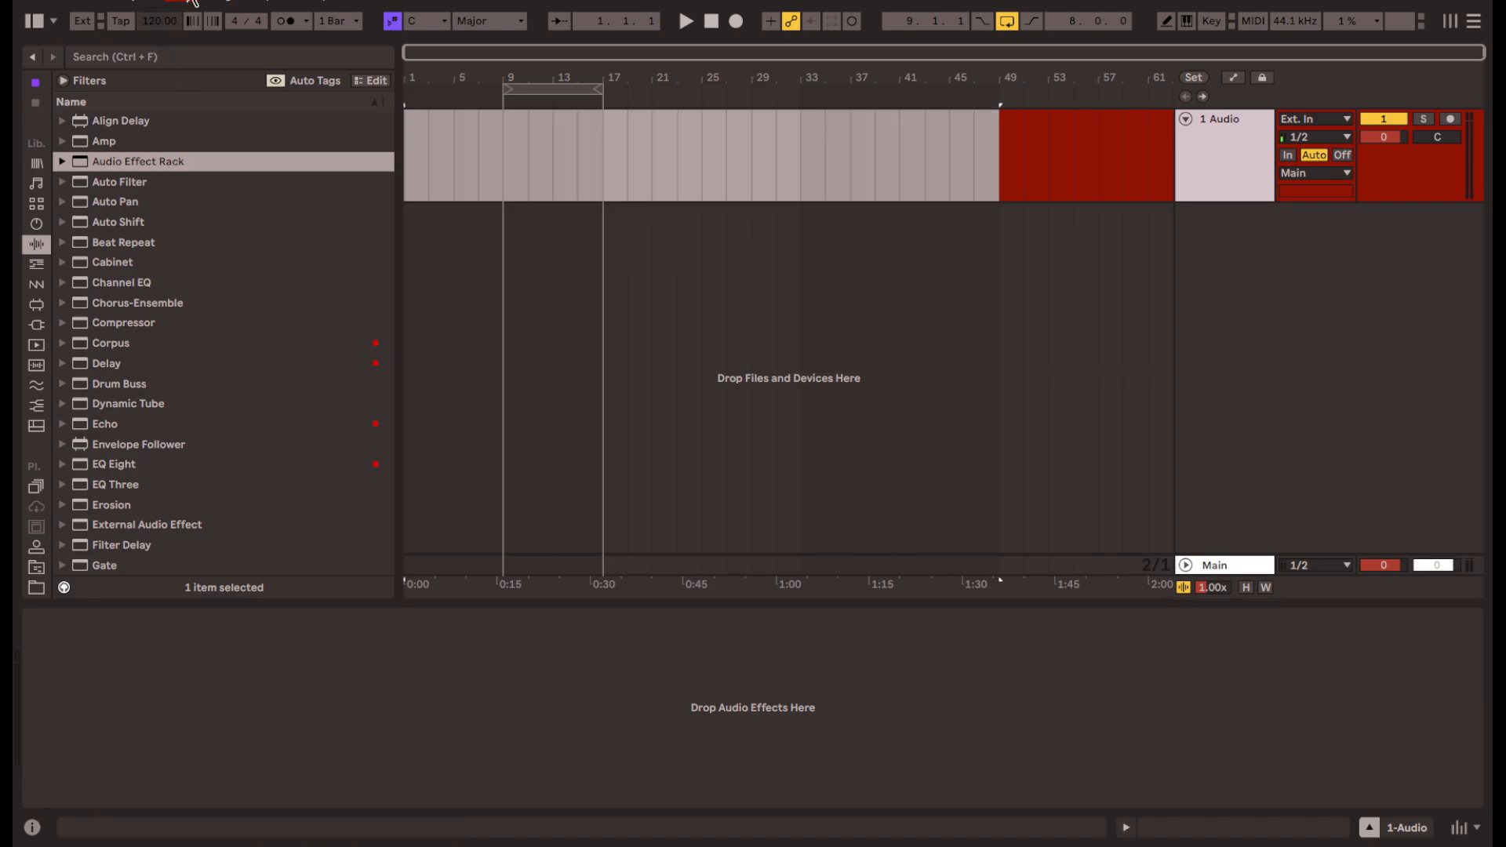
pyautogui.write('140')
pyautogui.press('Return')
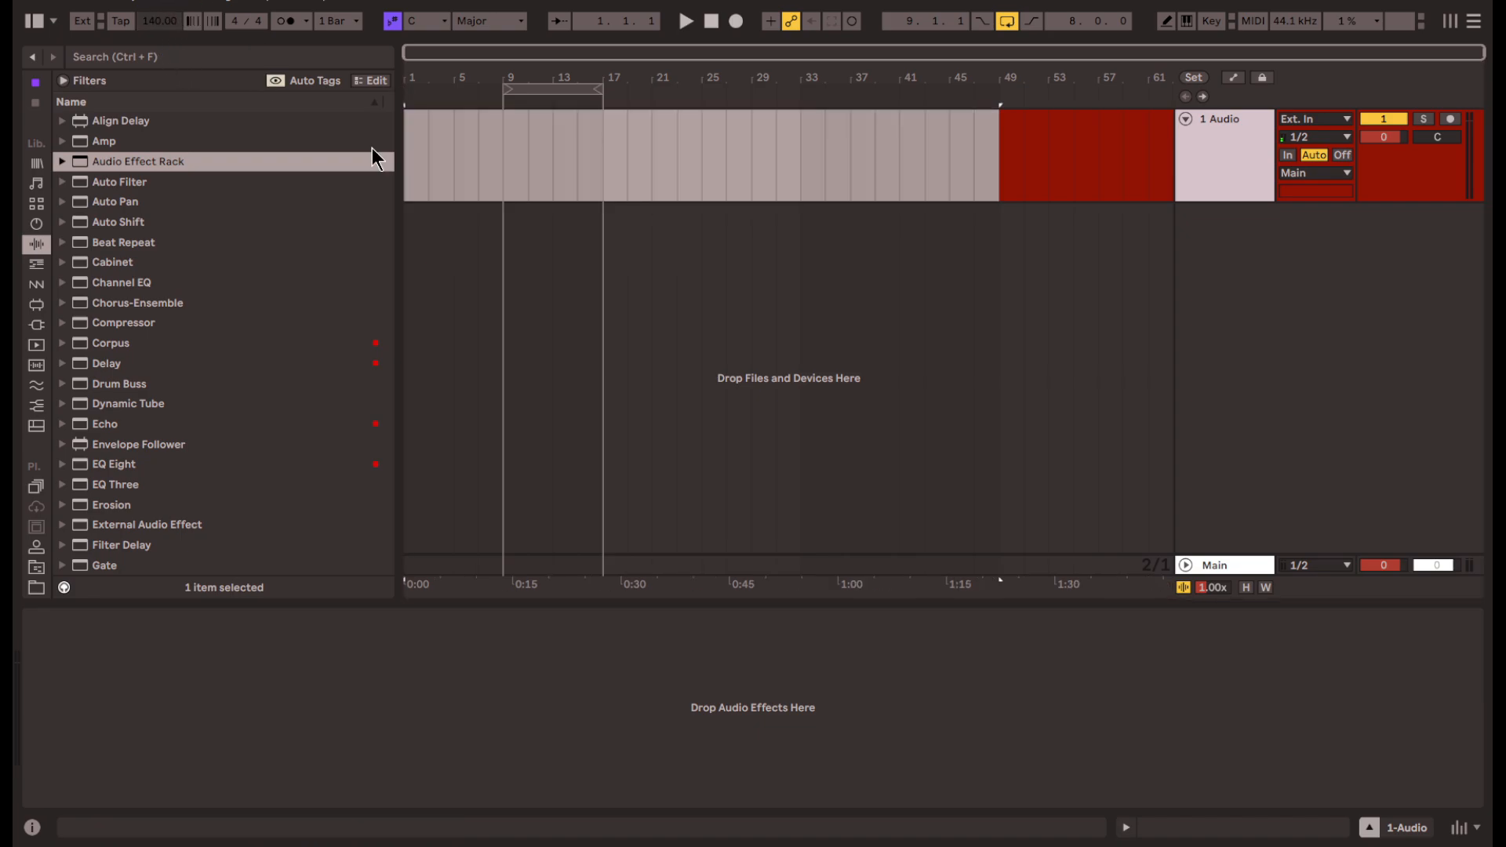
pyautogui.click(406, 176)
pyautogui.scroll(4, 407, 175)
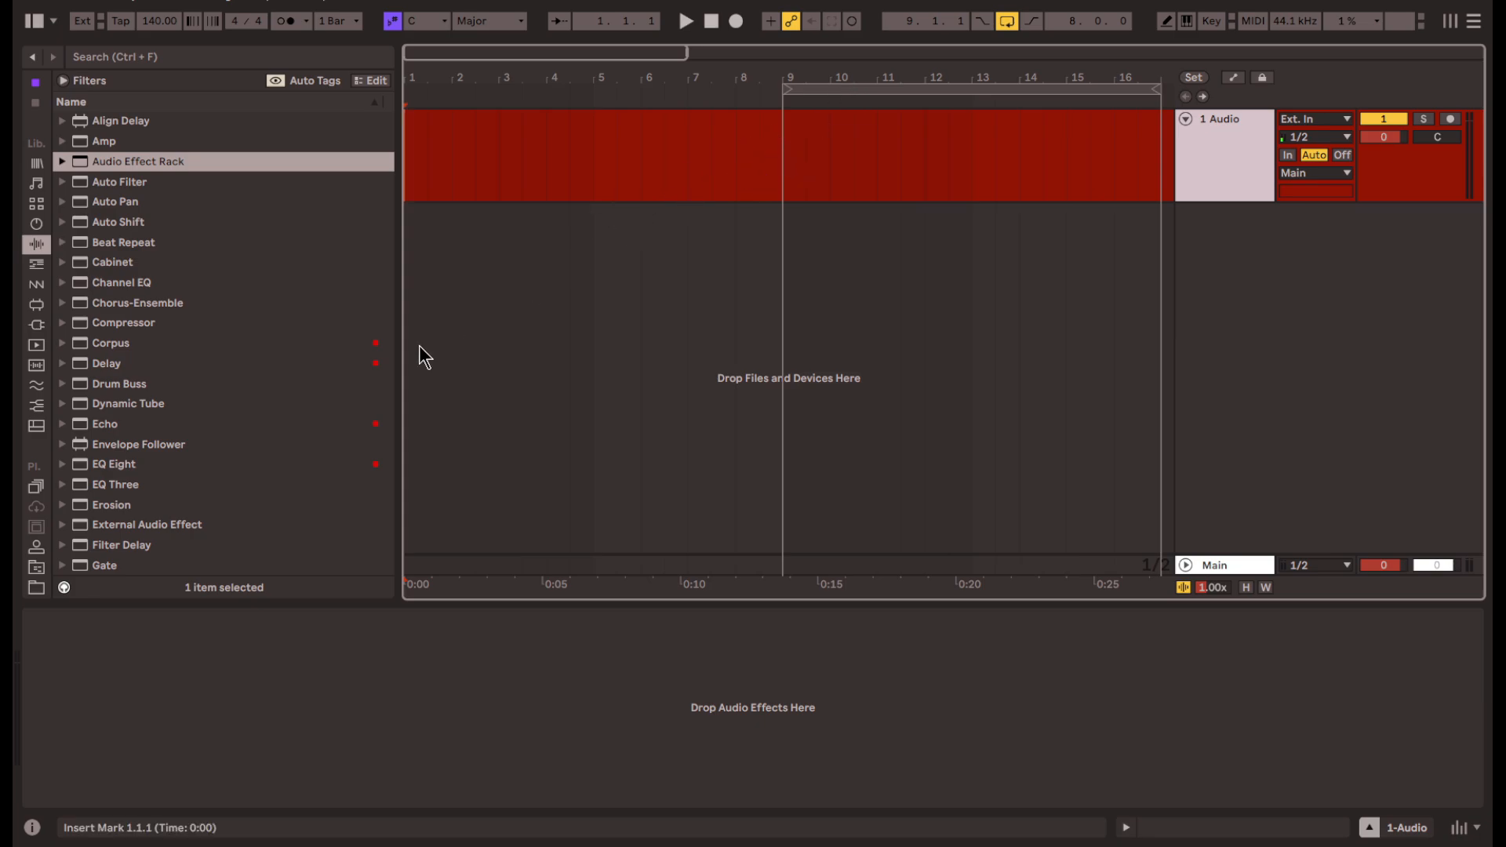
# - Add a Vinyl Distortion effect to the 1 Audio track
pyautogui.scroll(-8, 311, 286)
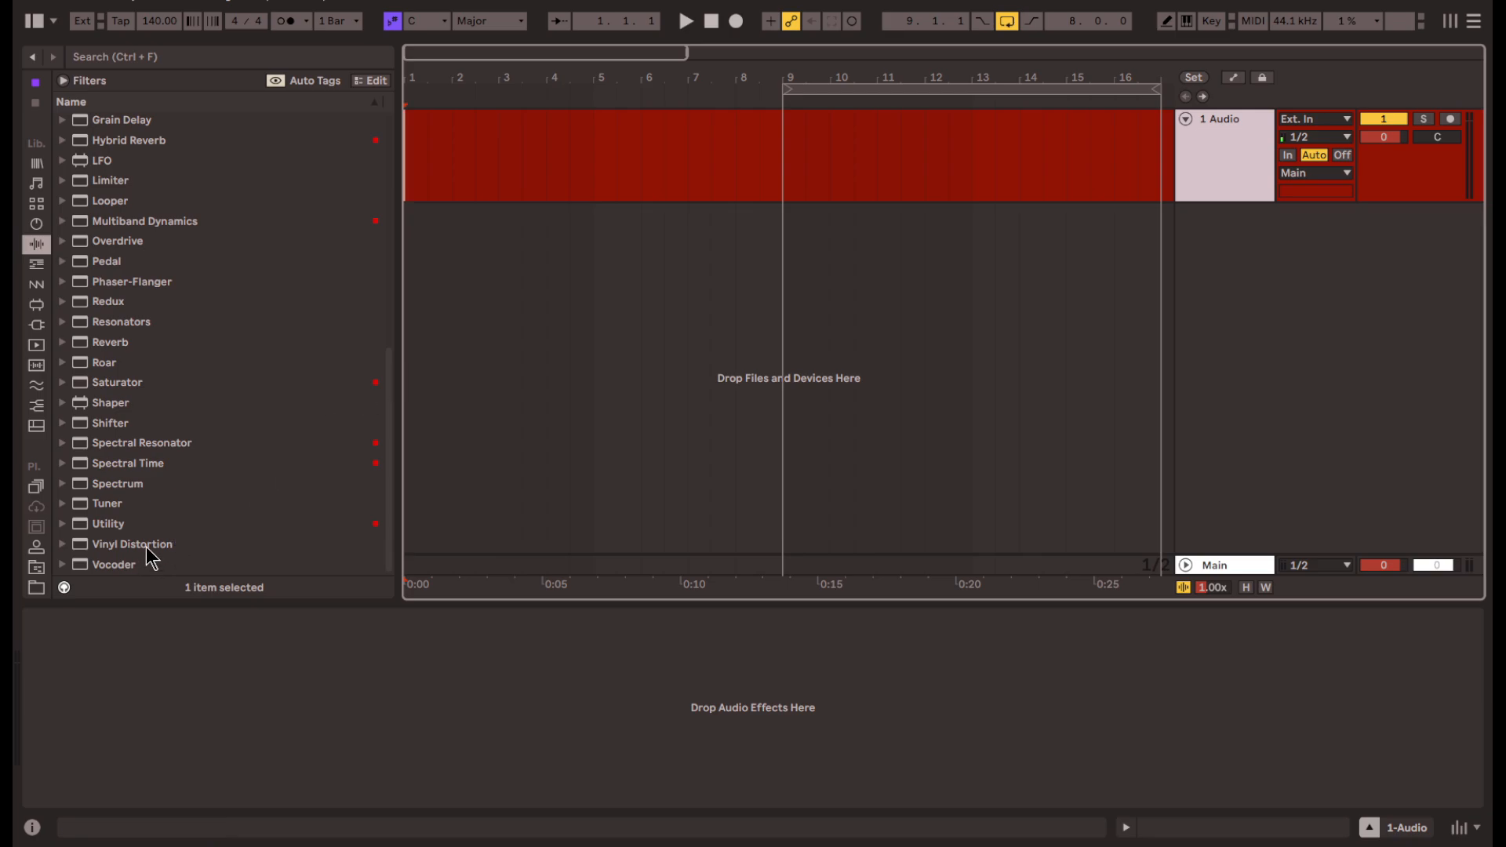
pyautogui.moveTo(149, 547); pyautogui.dragTo(262, 711)
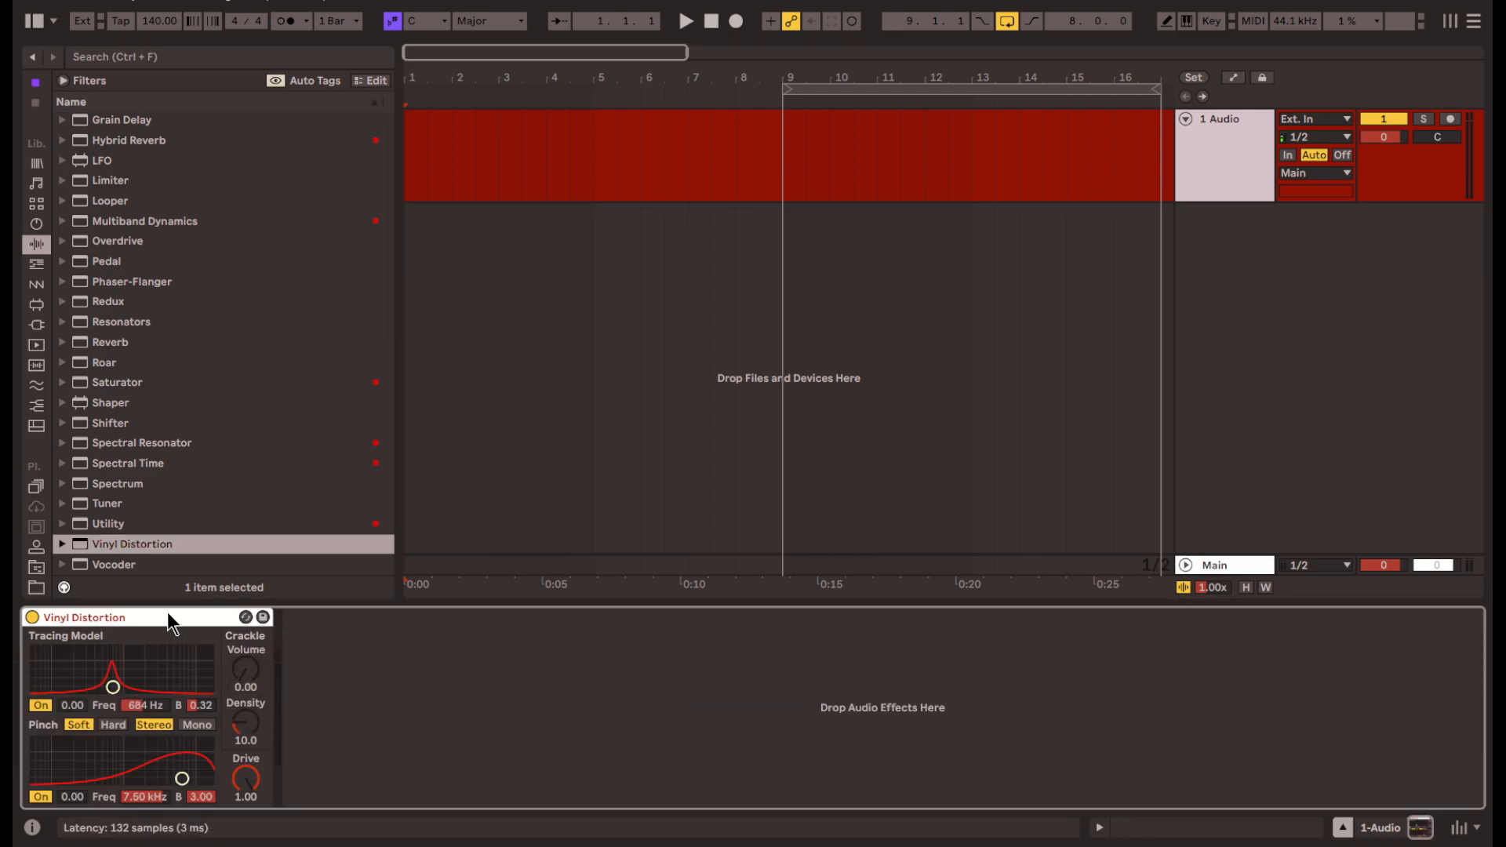
pyautogui.scroll(10, 239, 501)
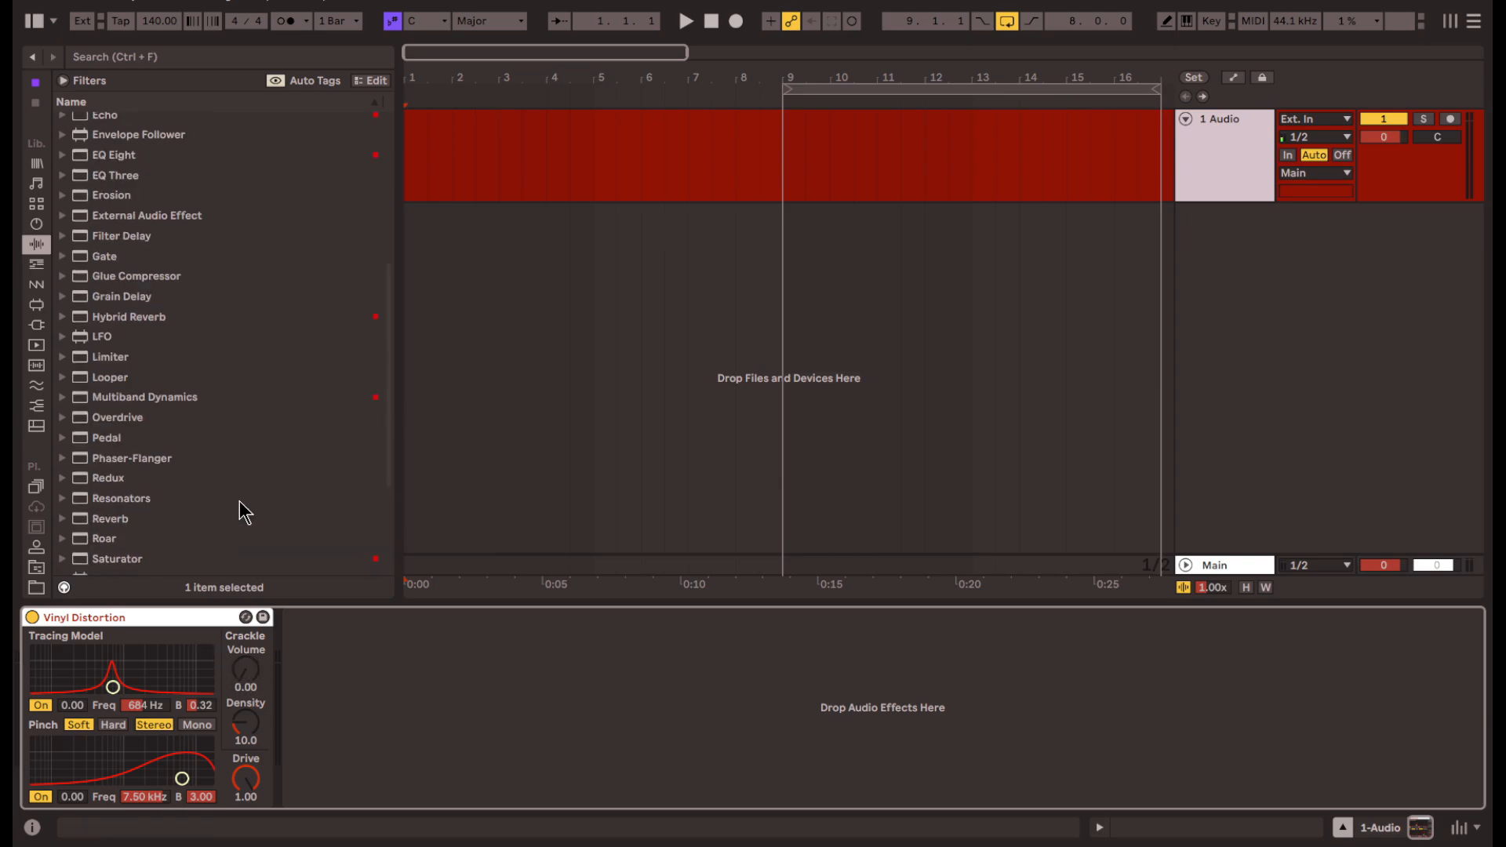
pyautogui.scroll(-10, 259, 481)
pyautogui.scroll(10, 259, 478)
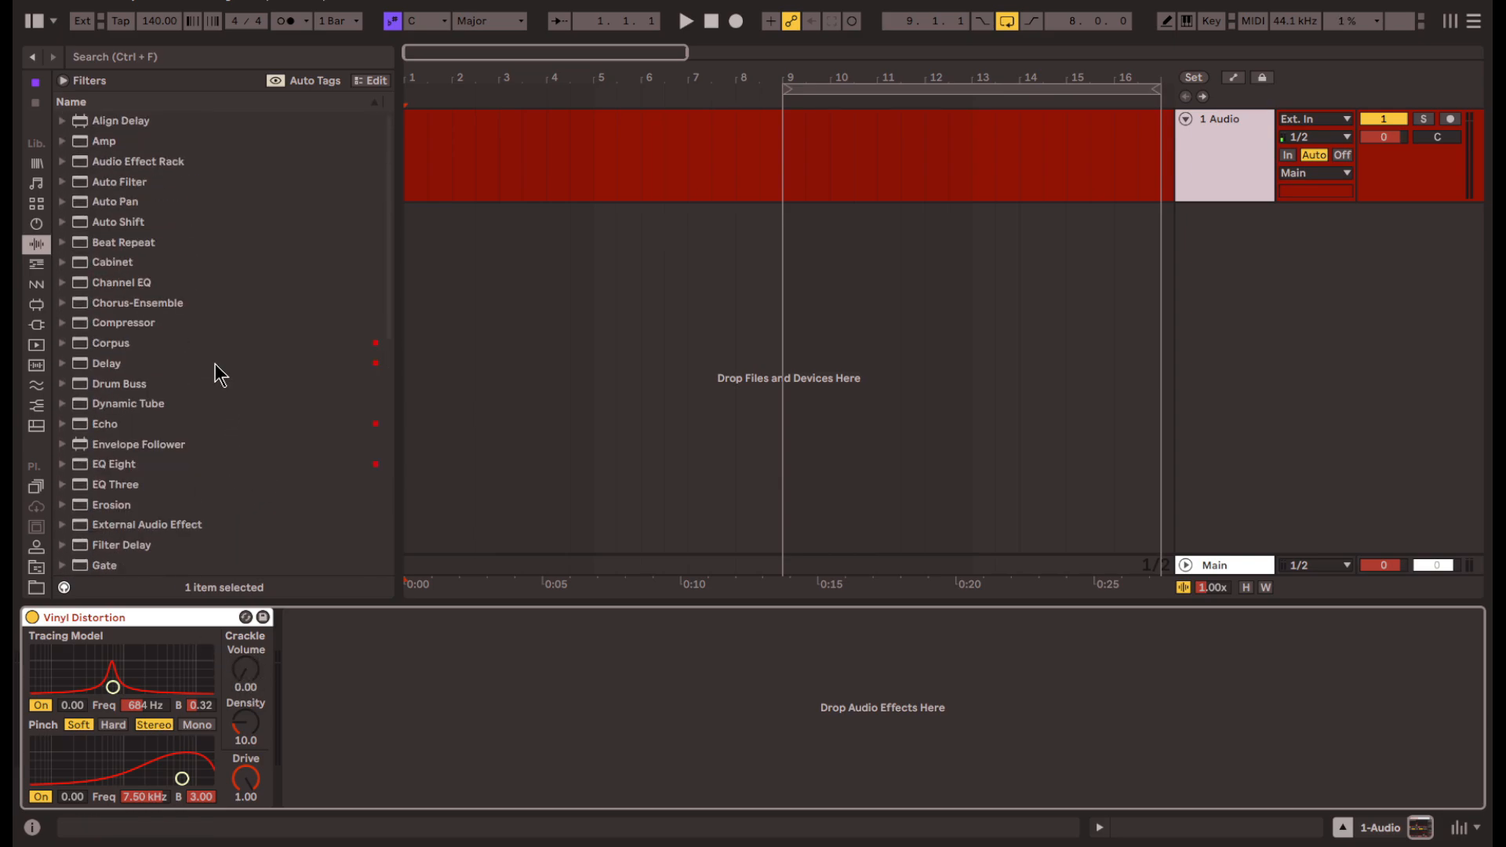
pyautogui.click(153, 182)
pyautogui.scroll(-10, 247, 361)
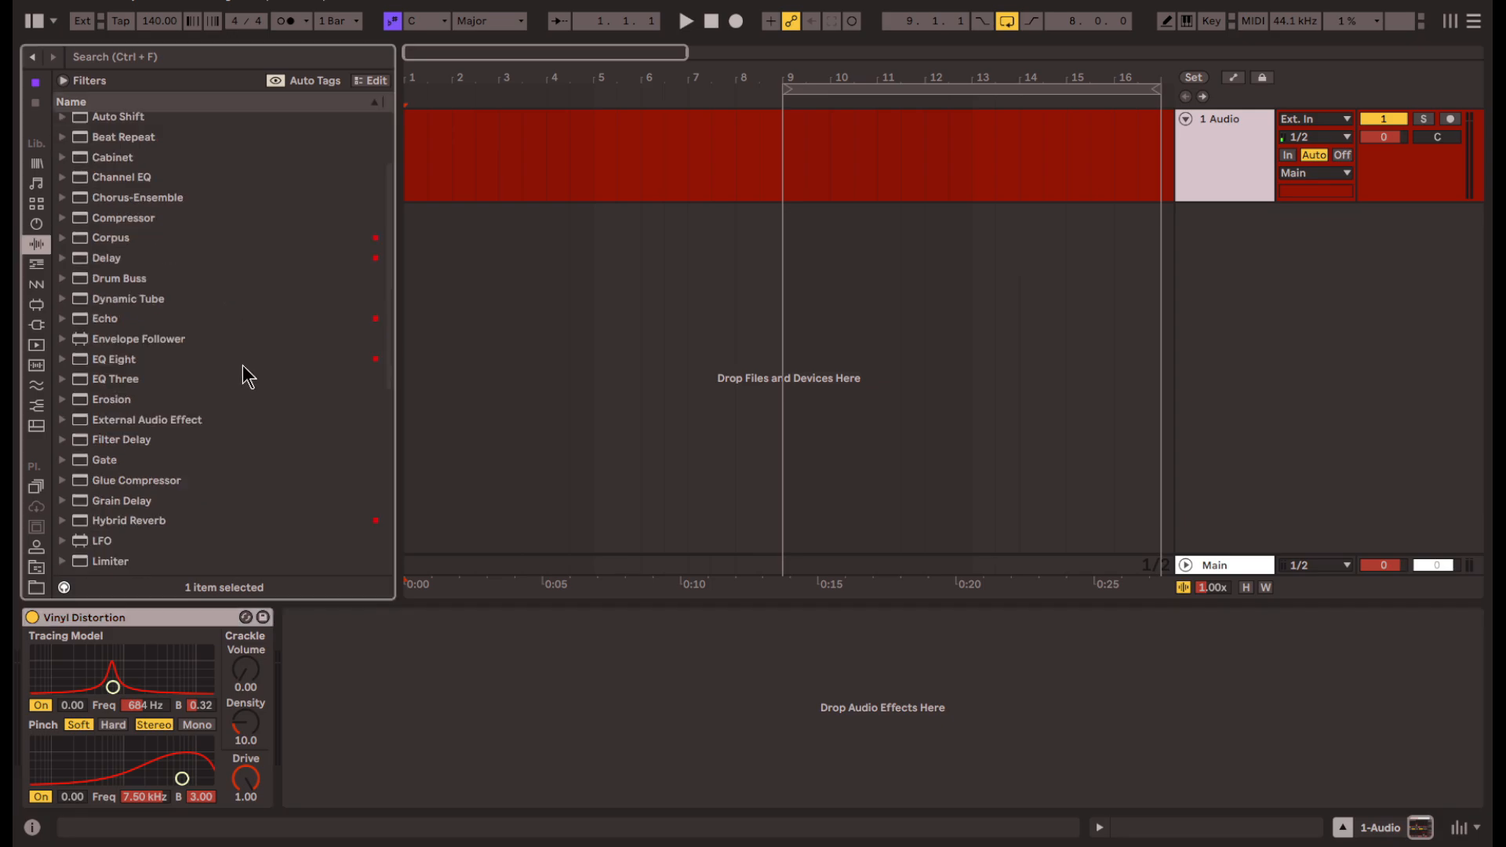
# - Set the Vinyl Distortion's crackle Volume to 1.00 and its Density to 50.0
pyautogui.moveTo(250, 676); pyautogui.dragTo(249, 576)
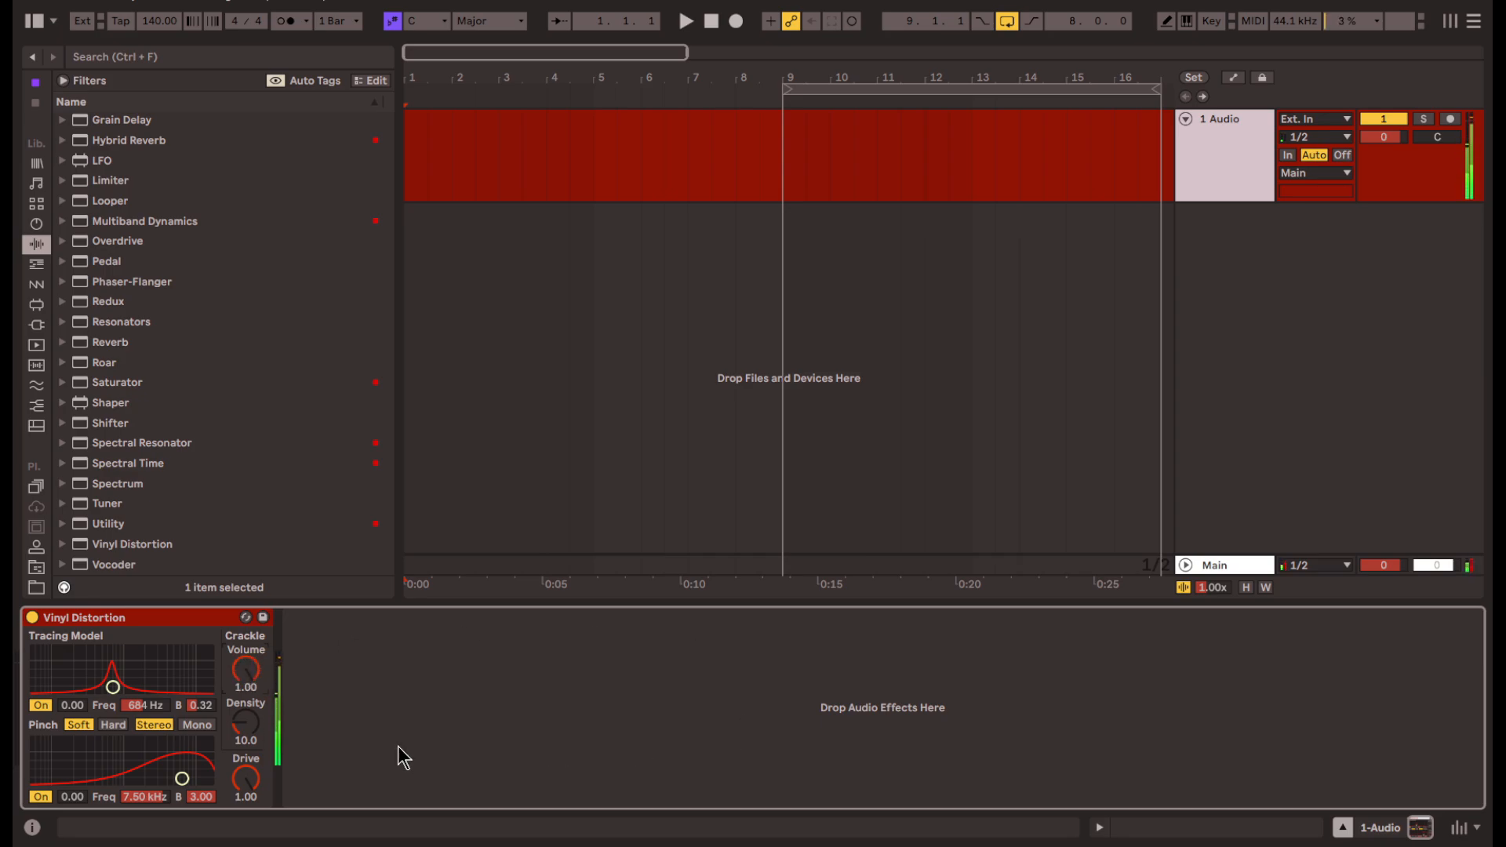
pyautogui.moveTo(245, 722); pyautogui.dragTo(245, 706)
pyautogui.click(471, 779)
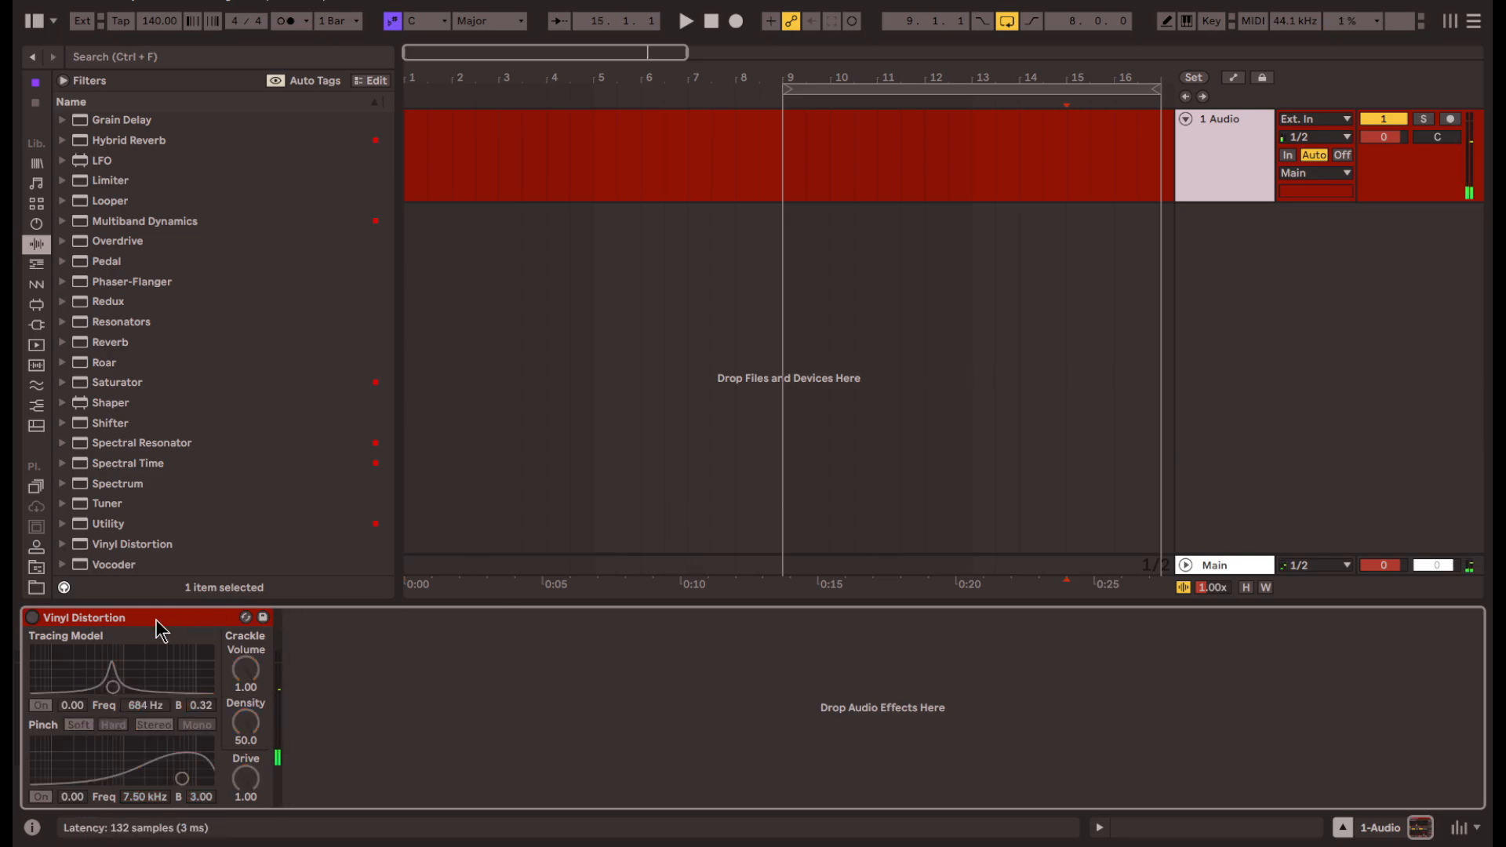
# - Rename the Vinyl Distortion device to SIGNAL GENERATOR and switch it back on
pyautogui.click(368, 684)
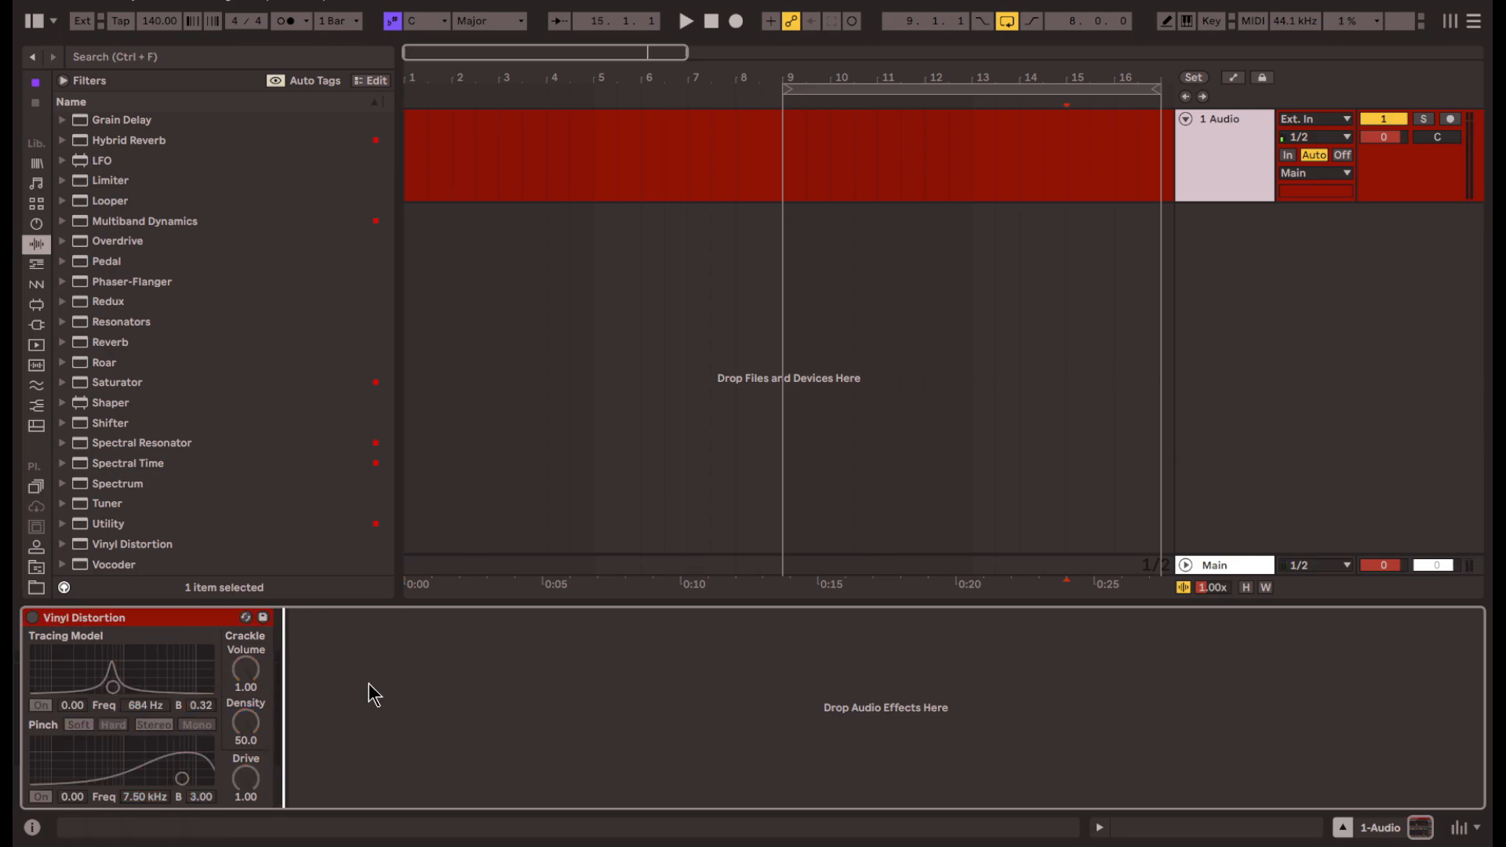
pyautogui.hotkey('ctrl', 'r')
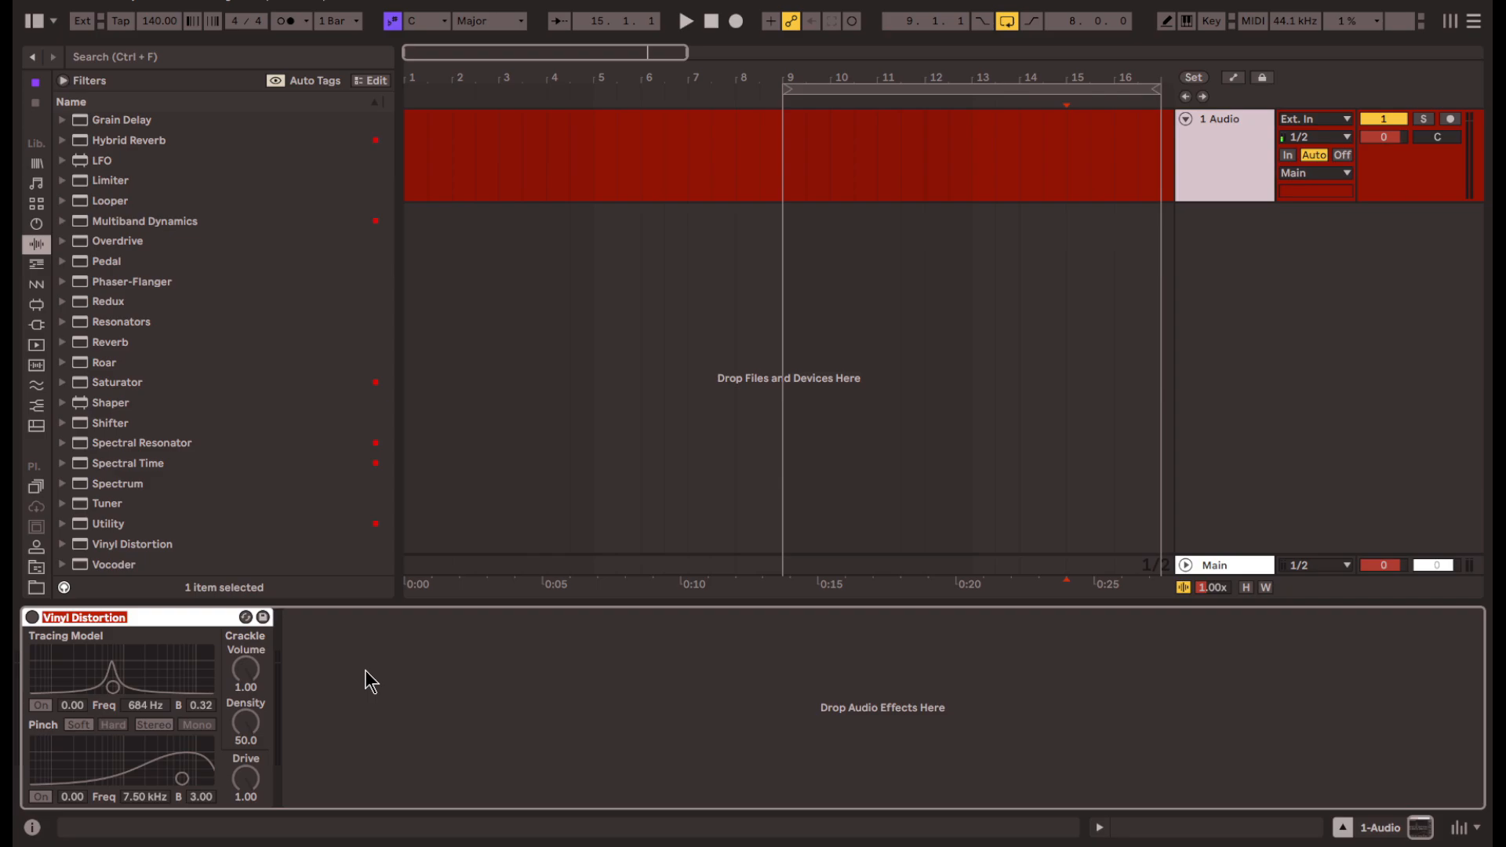
pyautogui.write('SIGNAL GENERATOR')
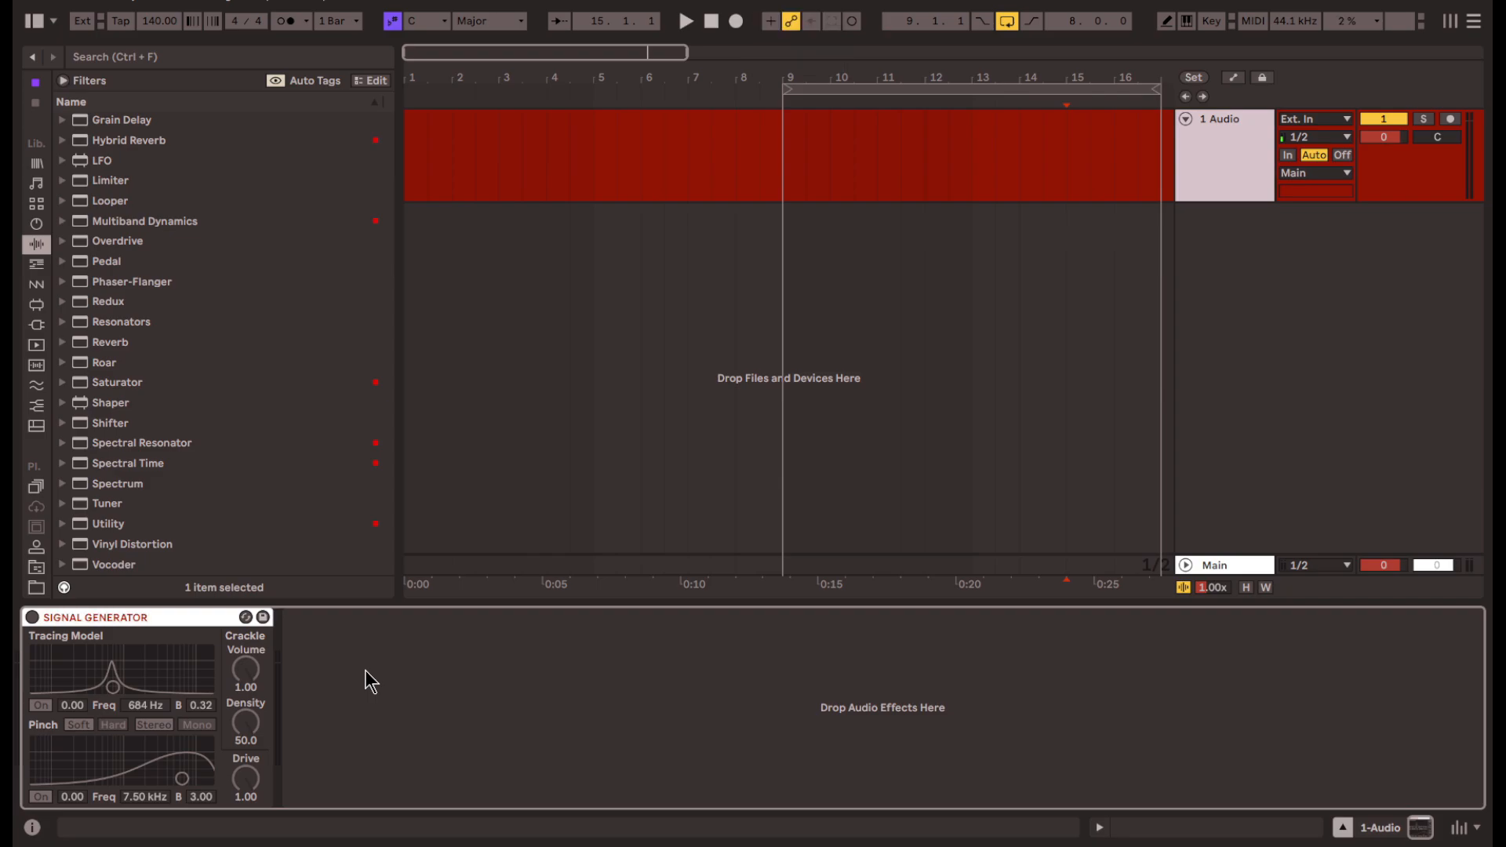
pyautogui.click(365, 670)
pyautogui.click(46, 622)
pyautogui.click(32, 617)
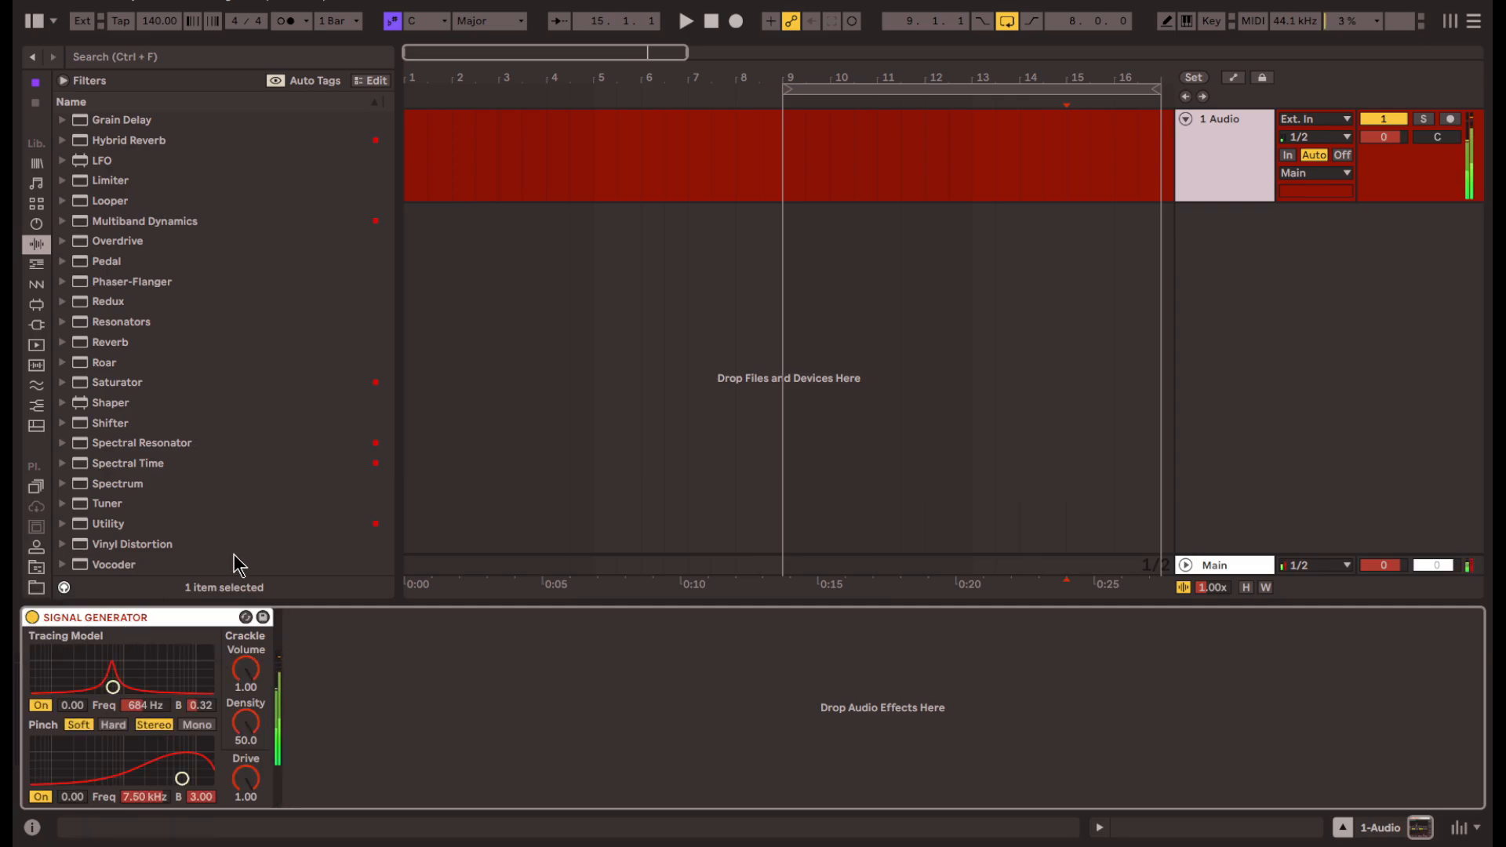
# - Add a Vocoder after the SIGNAL GENERATOR, keeping the Noise carrier, and set its number of bands to 4
pyautogui.moveTo(111, 565); pyautogui.dragTo(427, 706)
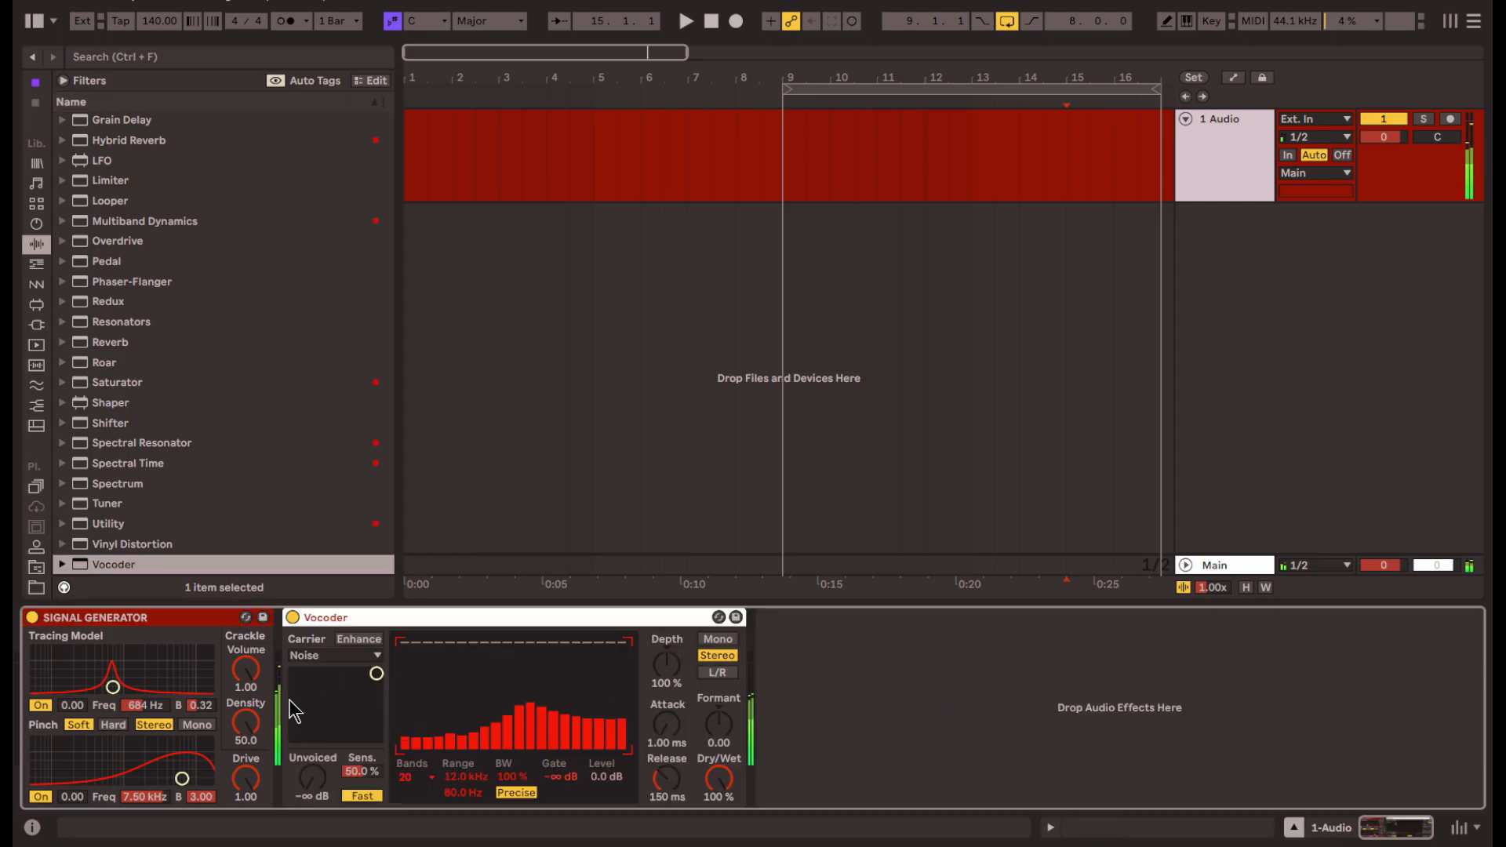
pyautogui.click(356, 655)
pyautogui.click(362, 670)
pyautogui.click(370, 640)
pyautogui.click(369, 642)
pyautogui.click(408, 776)
pyautogui.click(416, 629)
# - Set the Vocoder's Release to 10.0 ms and its Depth to 0.00 %
pyautogui.moveTo(667, 783); pyautogui.dragTo(667, 832)
pyautogui.moveTo(667, 668); pyautogui.dragTo(667, 753)
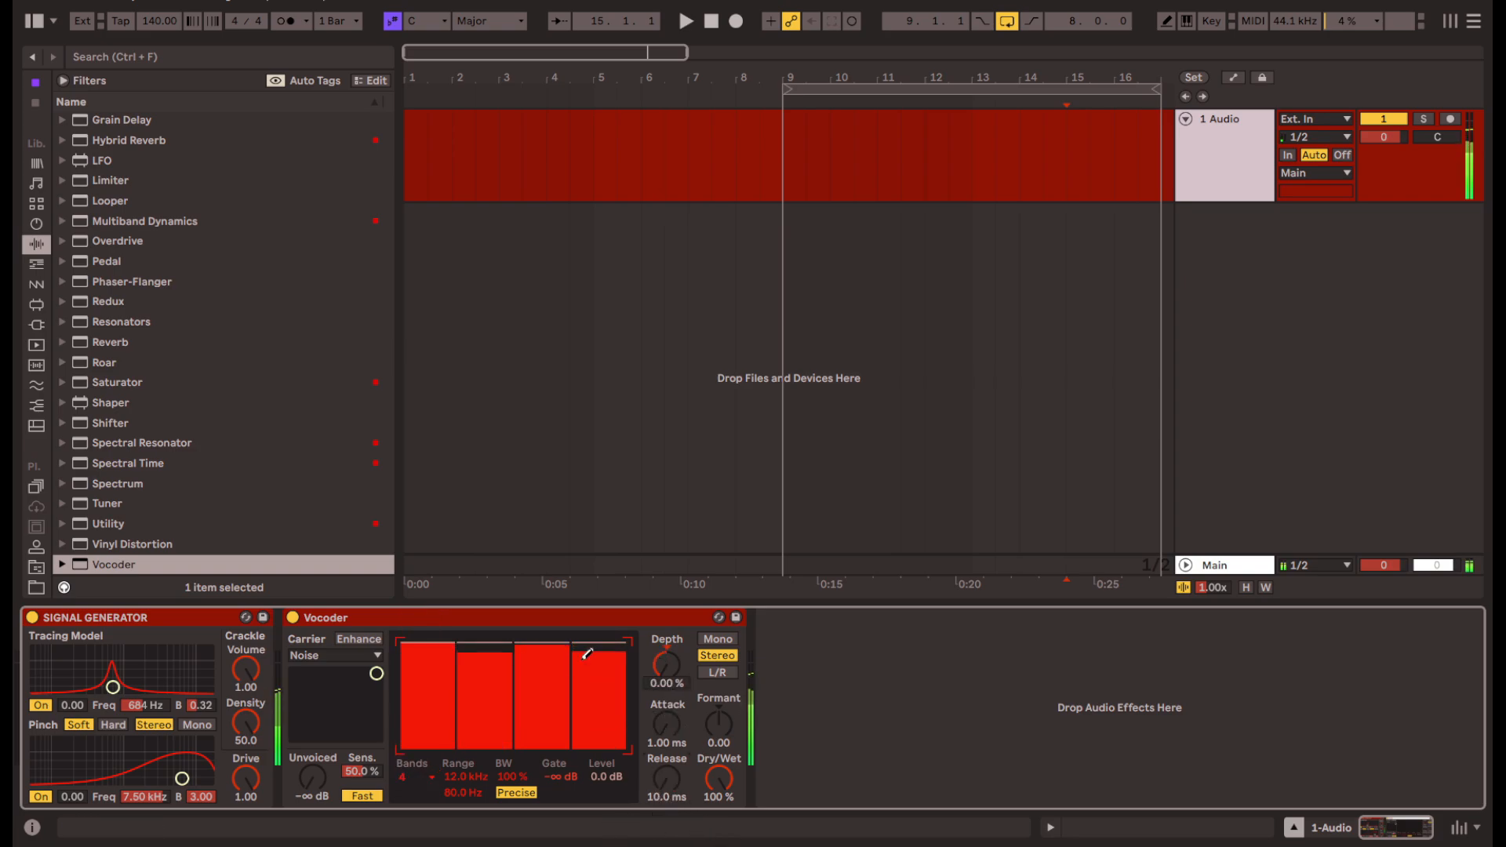
pyautogui.click(502, 615)
pyautogui.click(778, 730)
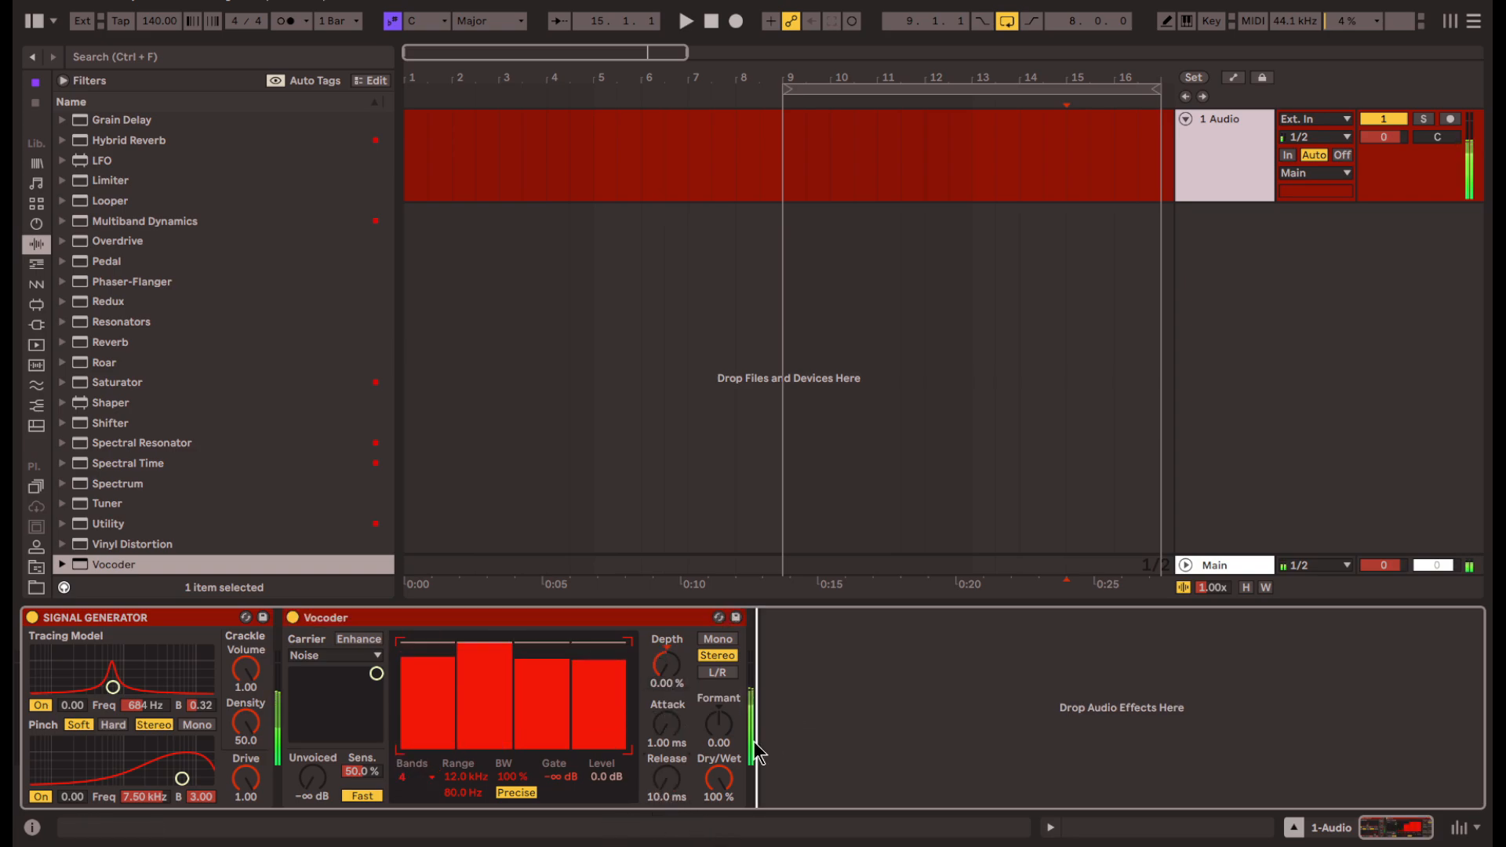
# - Set the Vocoder's frequency range to 20.0 Hz–18.0 kHz and enable Enhance
pyautogui.click(513, 795)
pyautogui.click(515, 795)
pyautogui.moveTo(476, 793); pyautogui.dragTo(476, 839)
pyautogui.moveTo(477, 778); pyautogui.dragTo(494, 739)
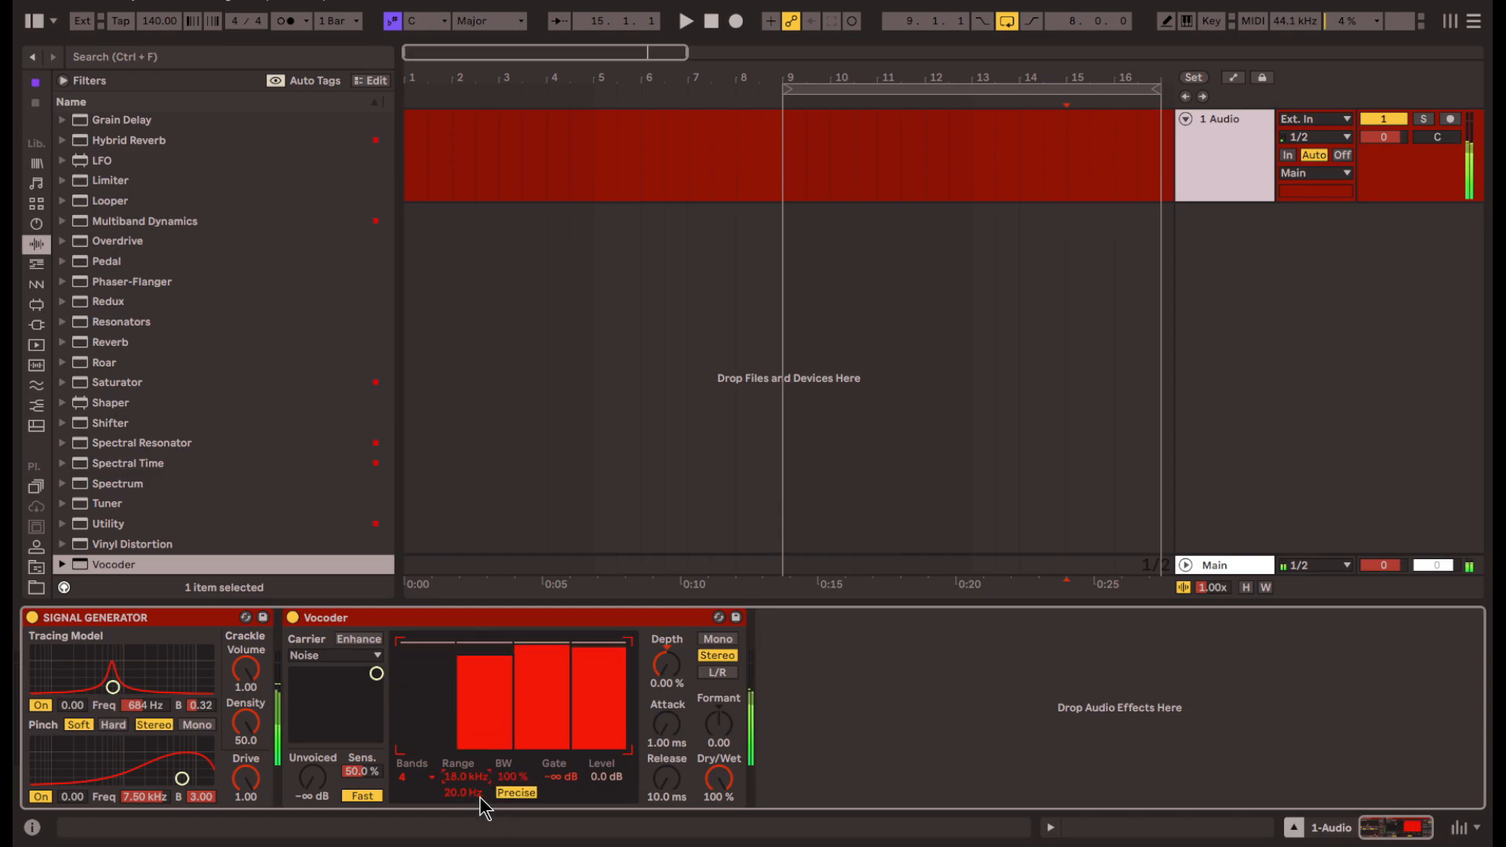
pyautogui.click(353, 639)
# - Group the SIGNAL GENERATOR and Vocoder devices into one rack and collapse it, leaving it active
pyautogui.click(488, 620)
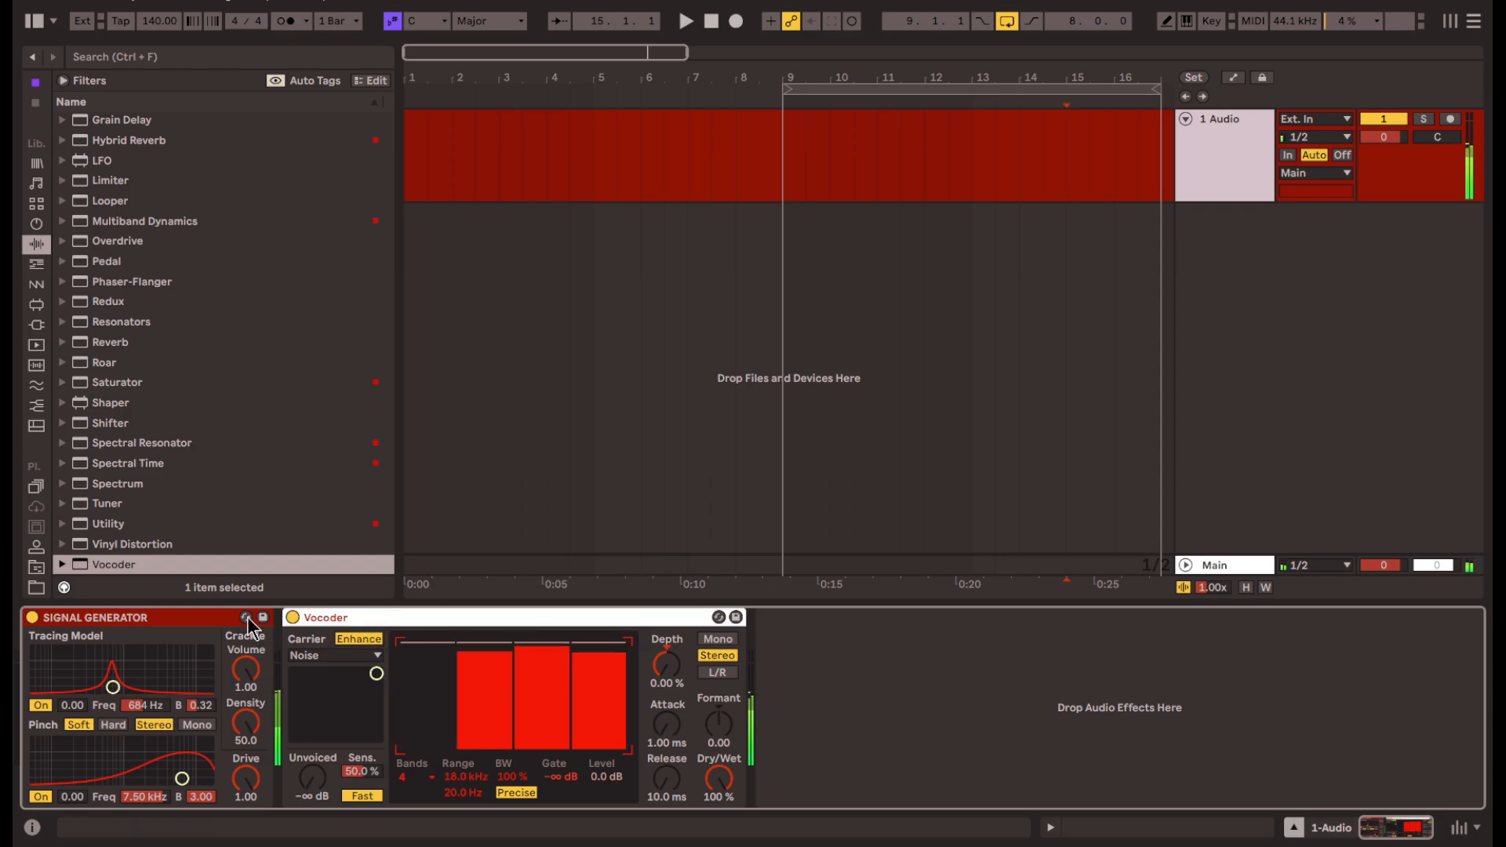
pyautogui.keyDown('shift'); pyautogui.click(166, 617); pyautogui.keyUp('shift')
pyautogui.hotkey('ctrl', 'g')
pyautogui.click(32, 690)
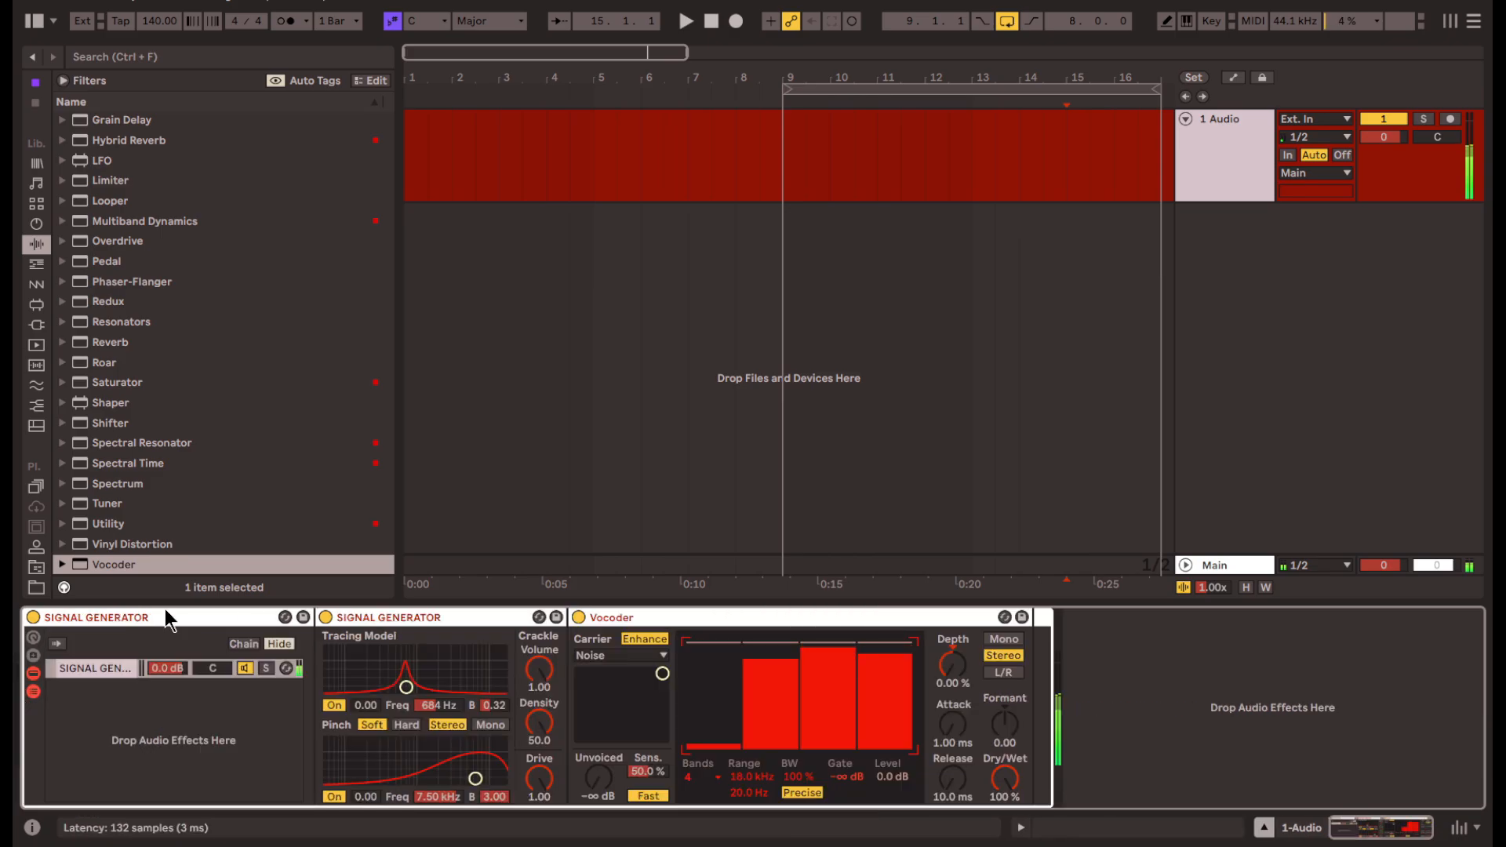
pyautogui.doubleClick(149, 614)
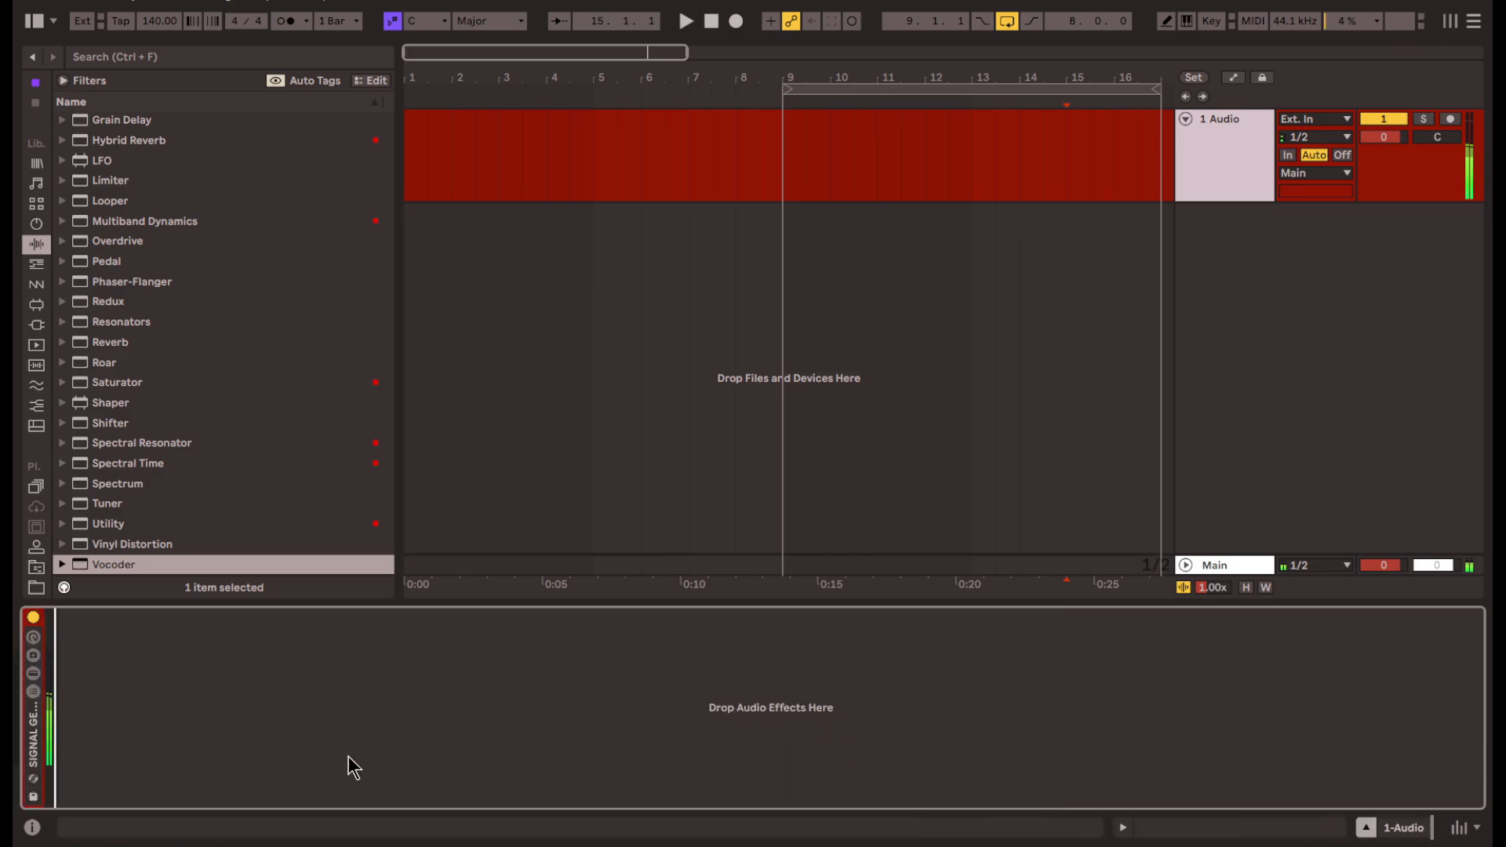
pyautogui.click(33, 618)
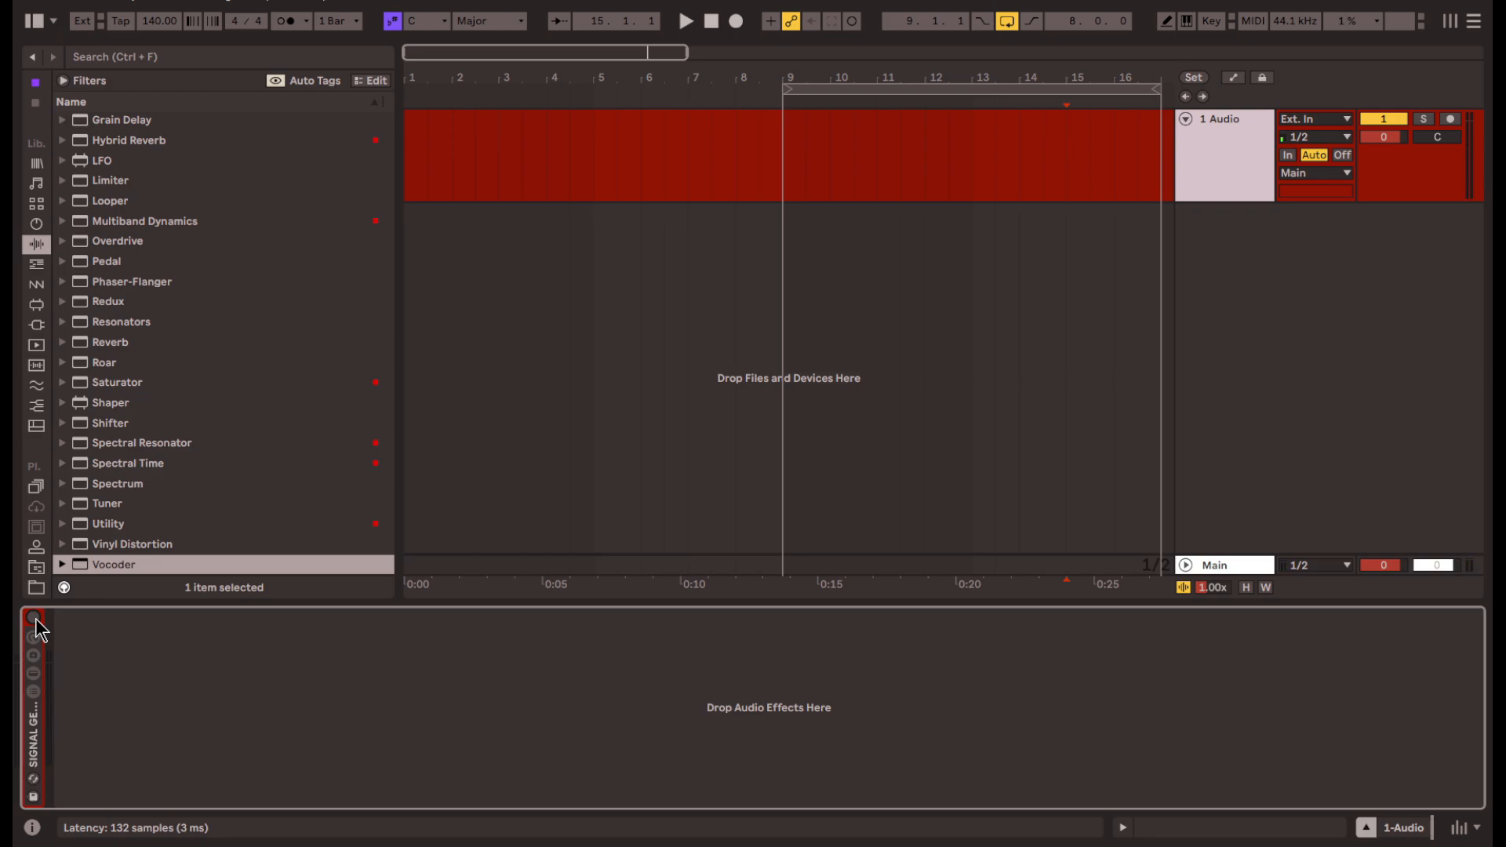
pyautogui.click(33, 618)
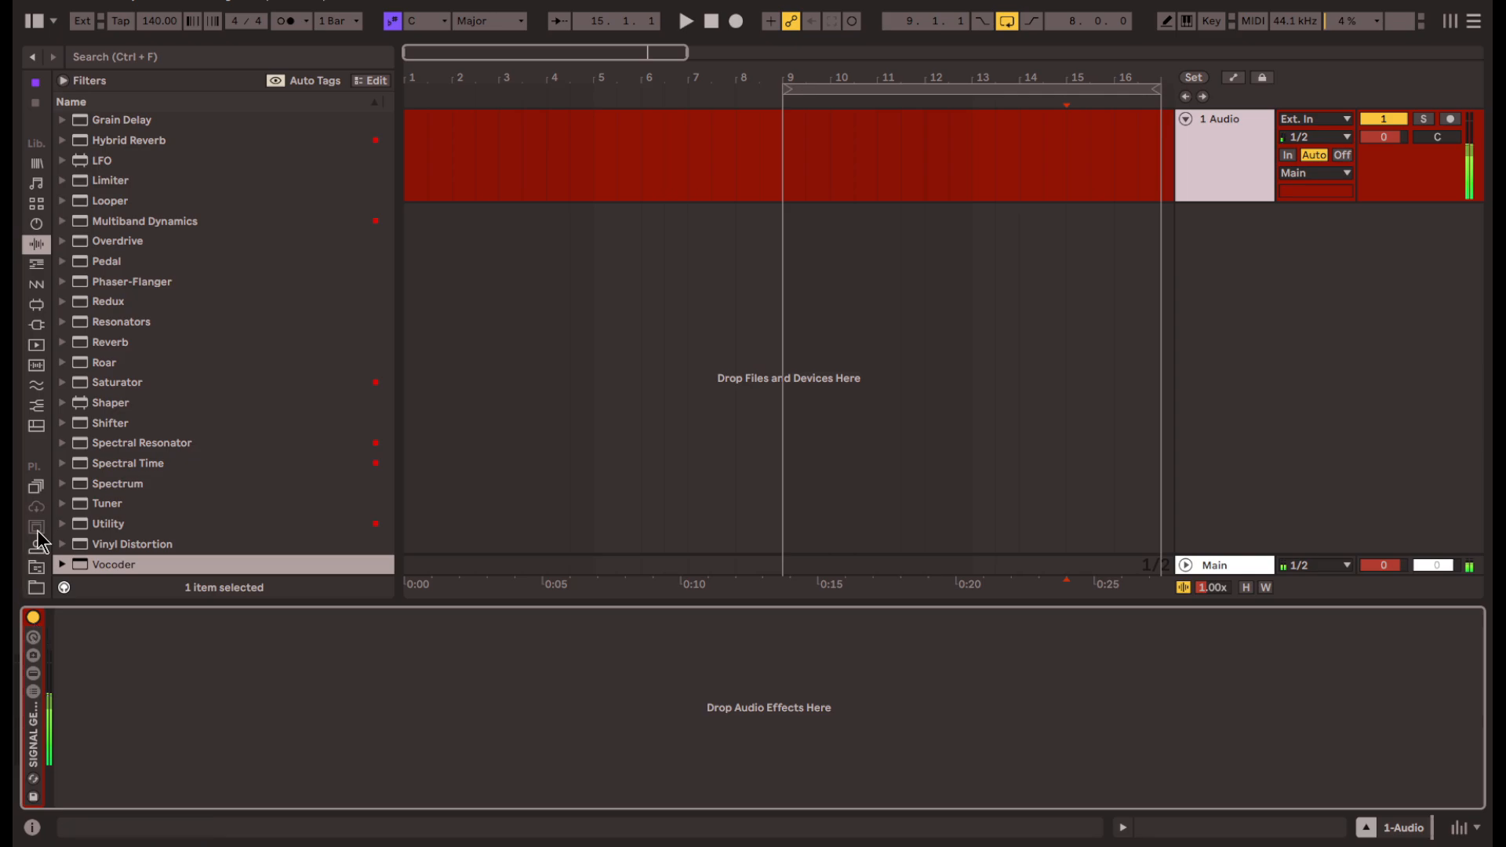
# - Add a Utility device after the collapsed SIGNAL GENERATOR rack and group it into an Audio Effect Rack
pyautogui.click(152, 524)
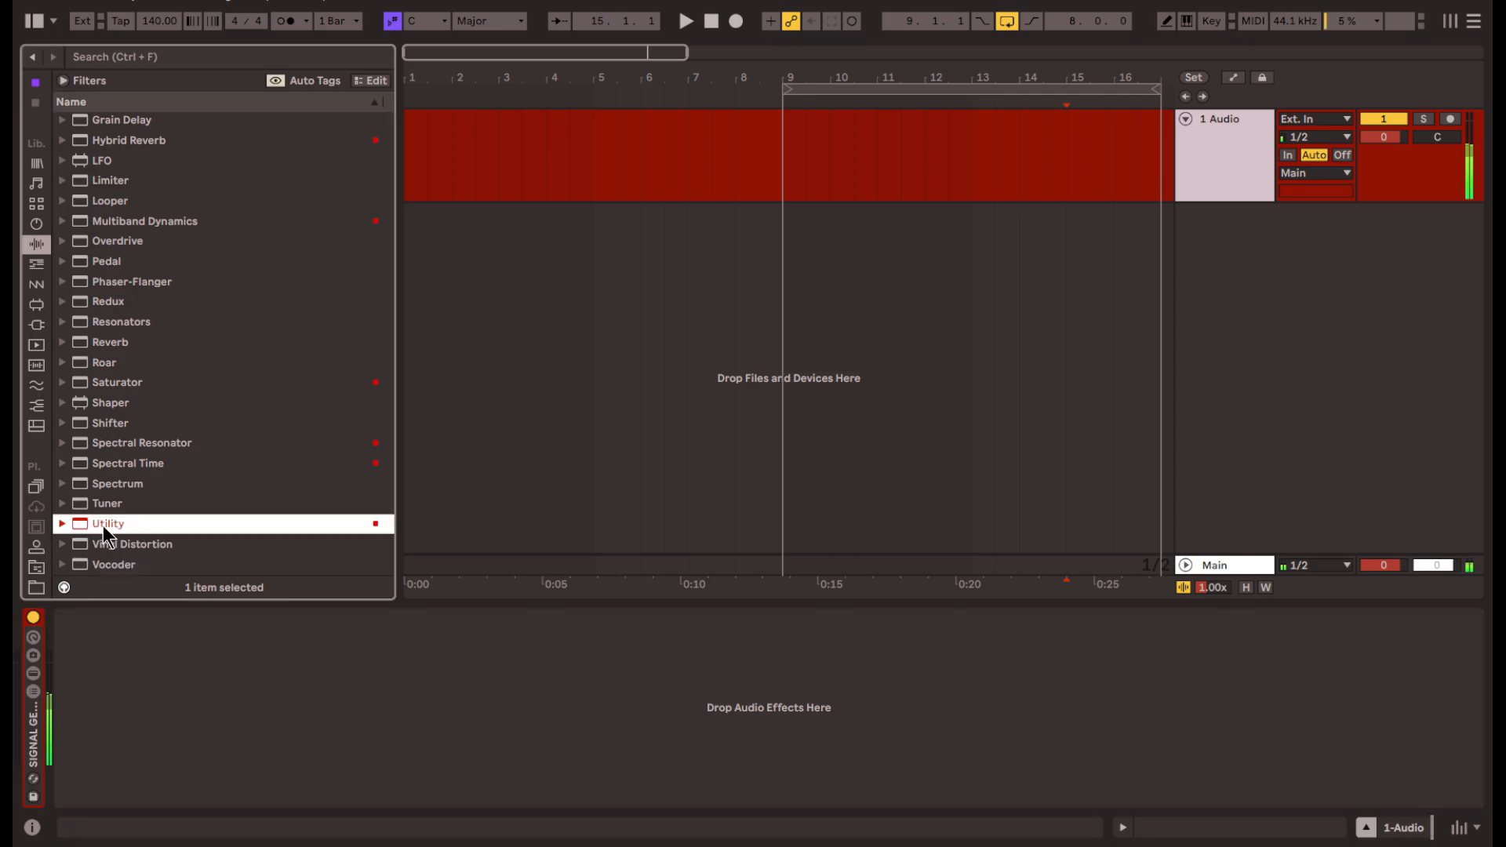
pyautogui.moveTo(105, 524); pyautogui.dragTo(258, 733)
pyautogui.click(66, 690)
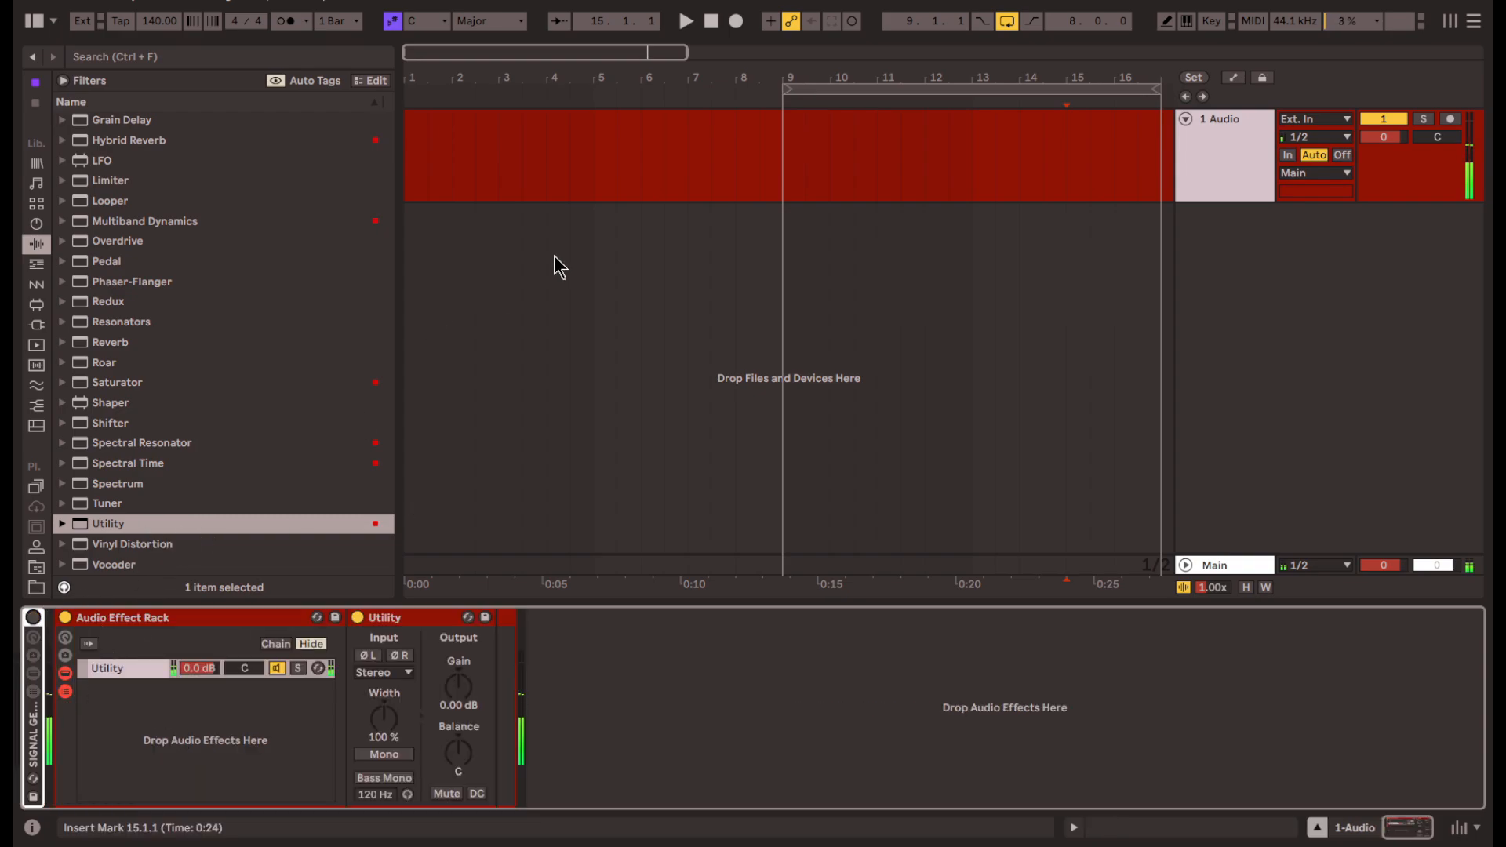
# - Switch off the SIGNAL GENERATOR rack
pyautogui.click(527, 179)
pyautogui.click(33, 731)
pyautogui.click(35, 618)
pyautogui.click(182, 614)
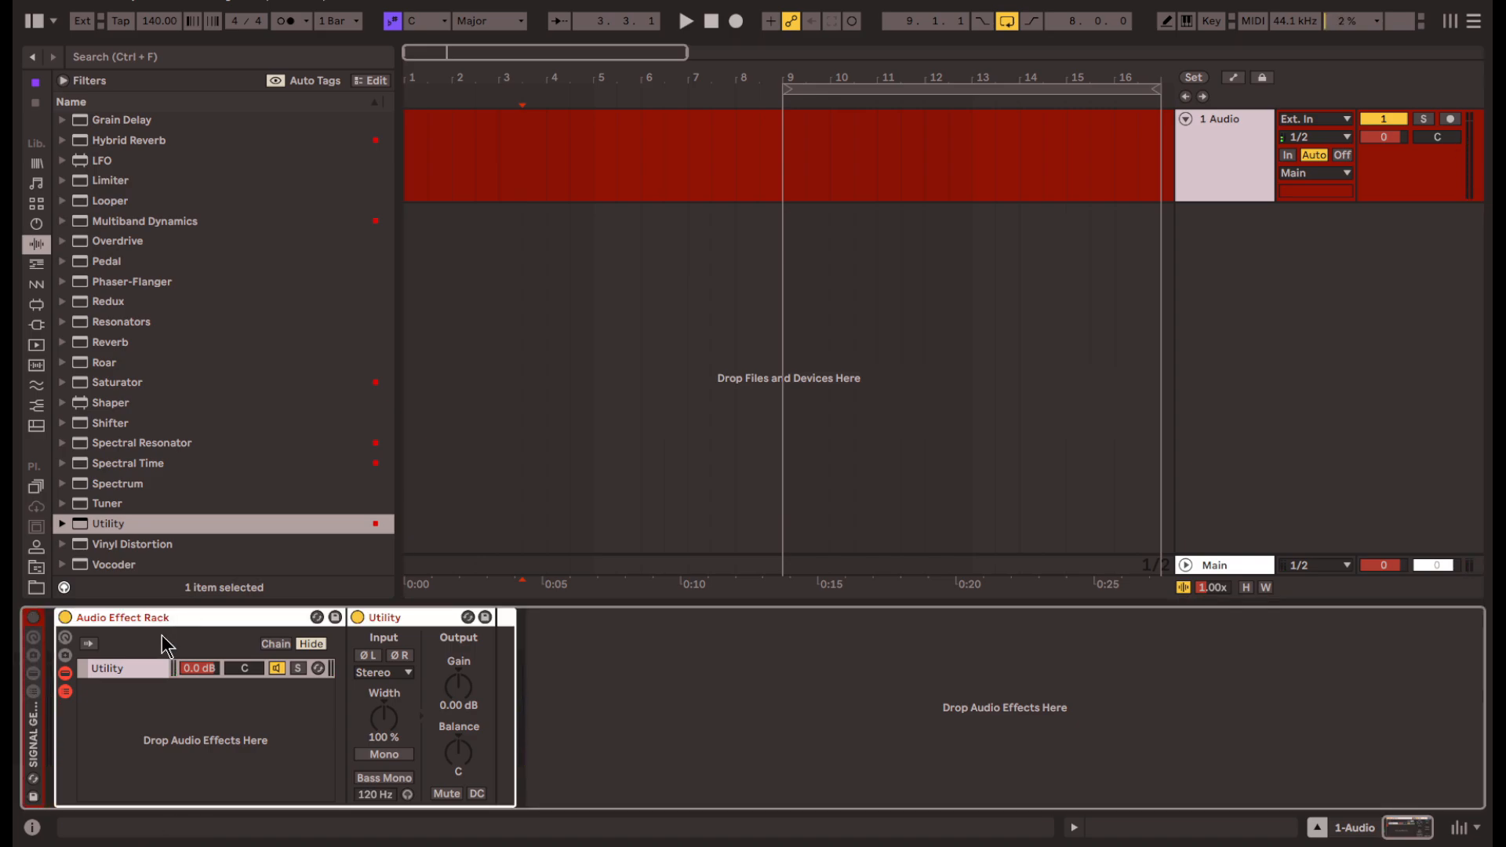
pyautogui.click(37, 729)
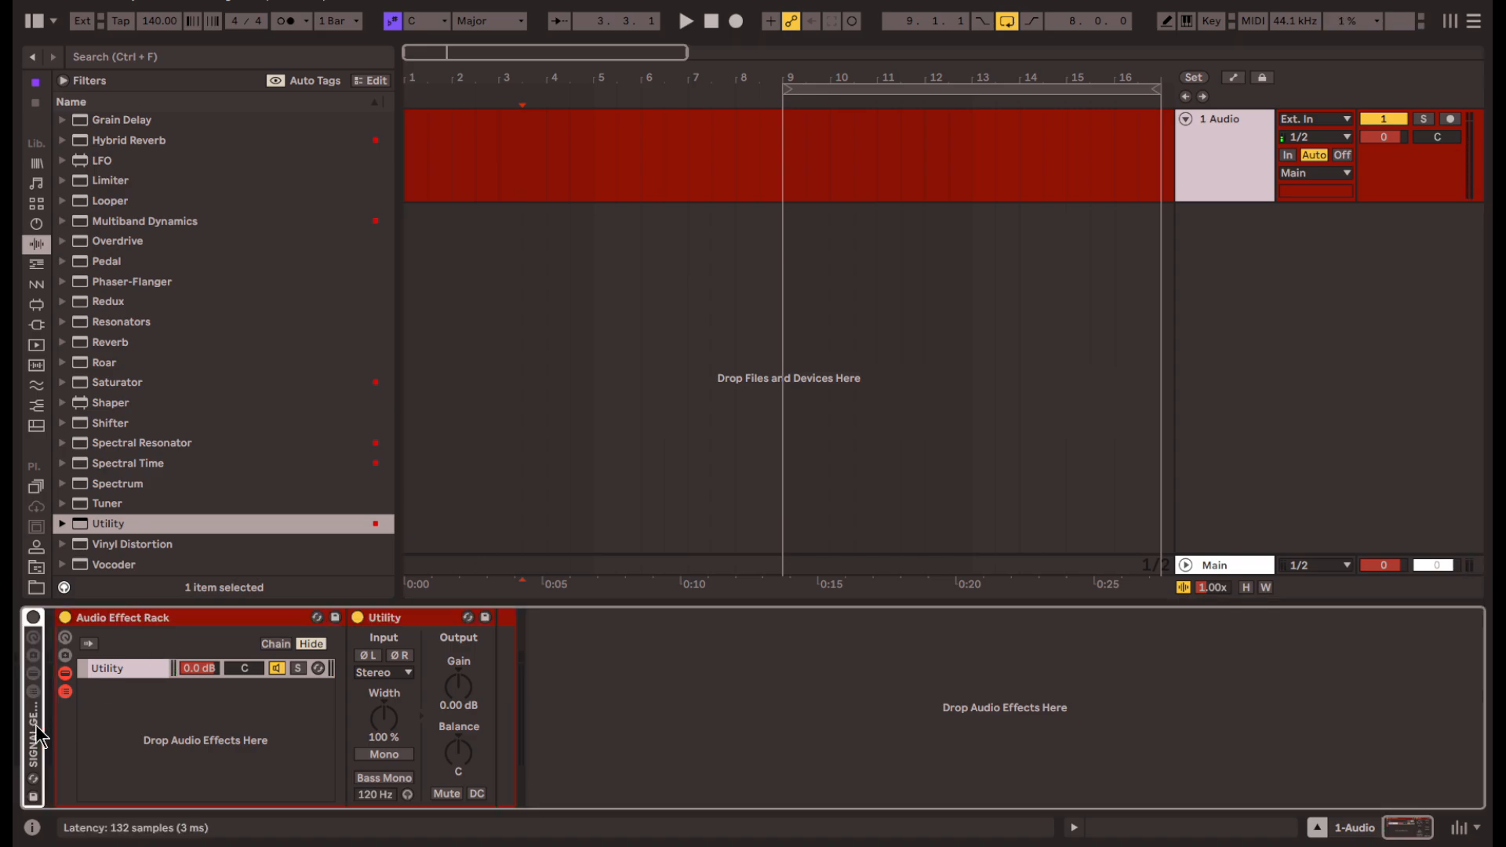
# - Group the Utility into a nested Audio Effect Rack and show that rack's chain list and macro controls
pyautogui.click(413, 619)
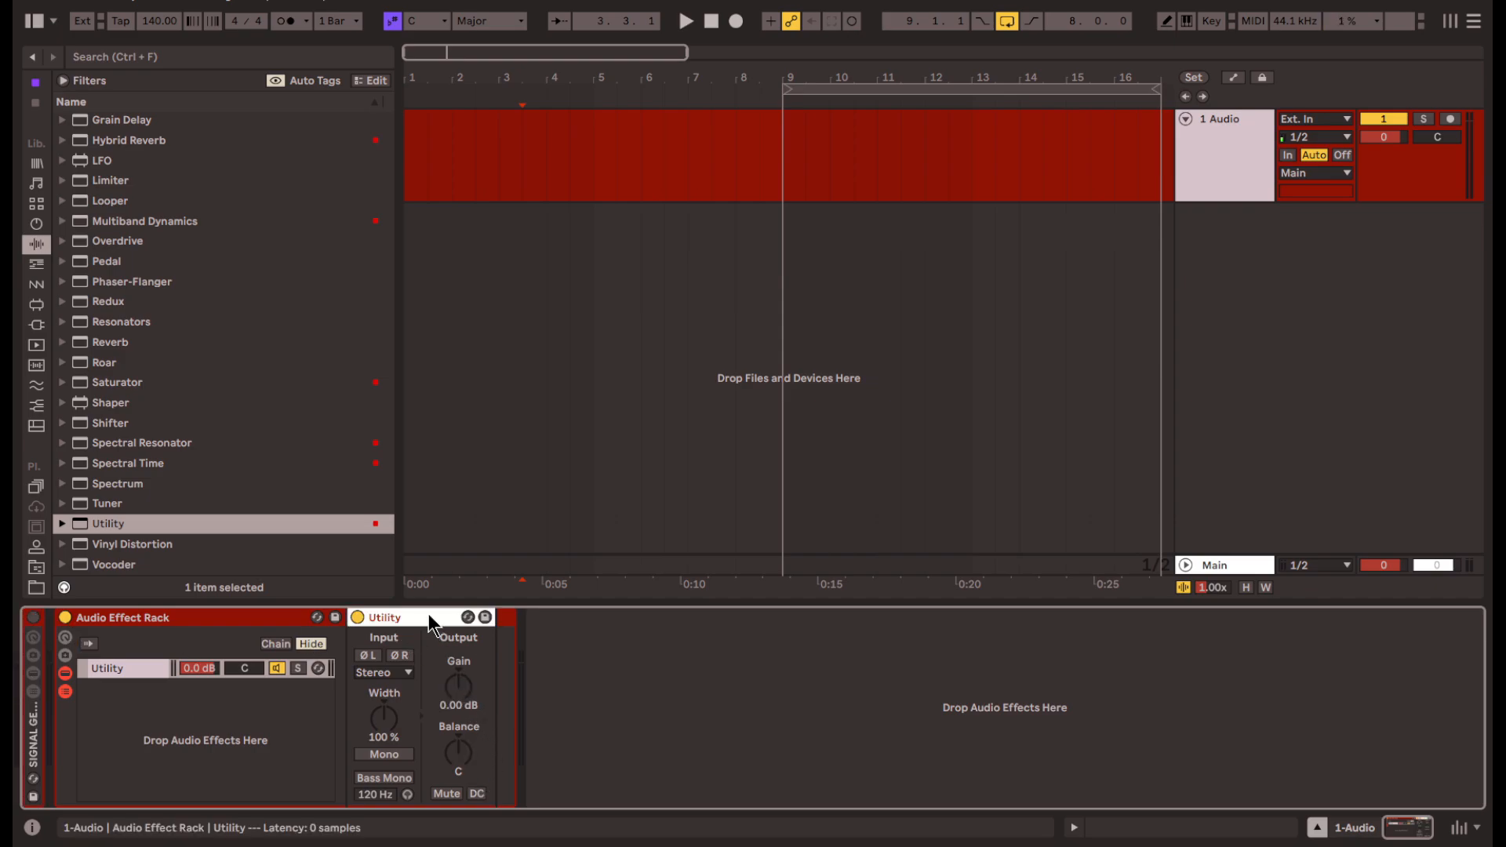
pyautogui.hotkey('ctrl', 'g')
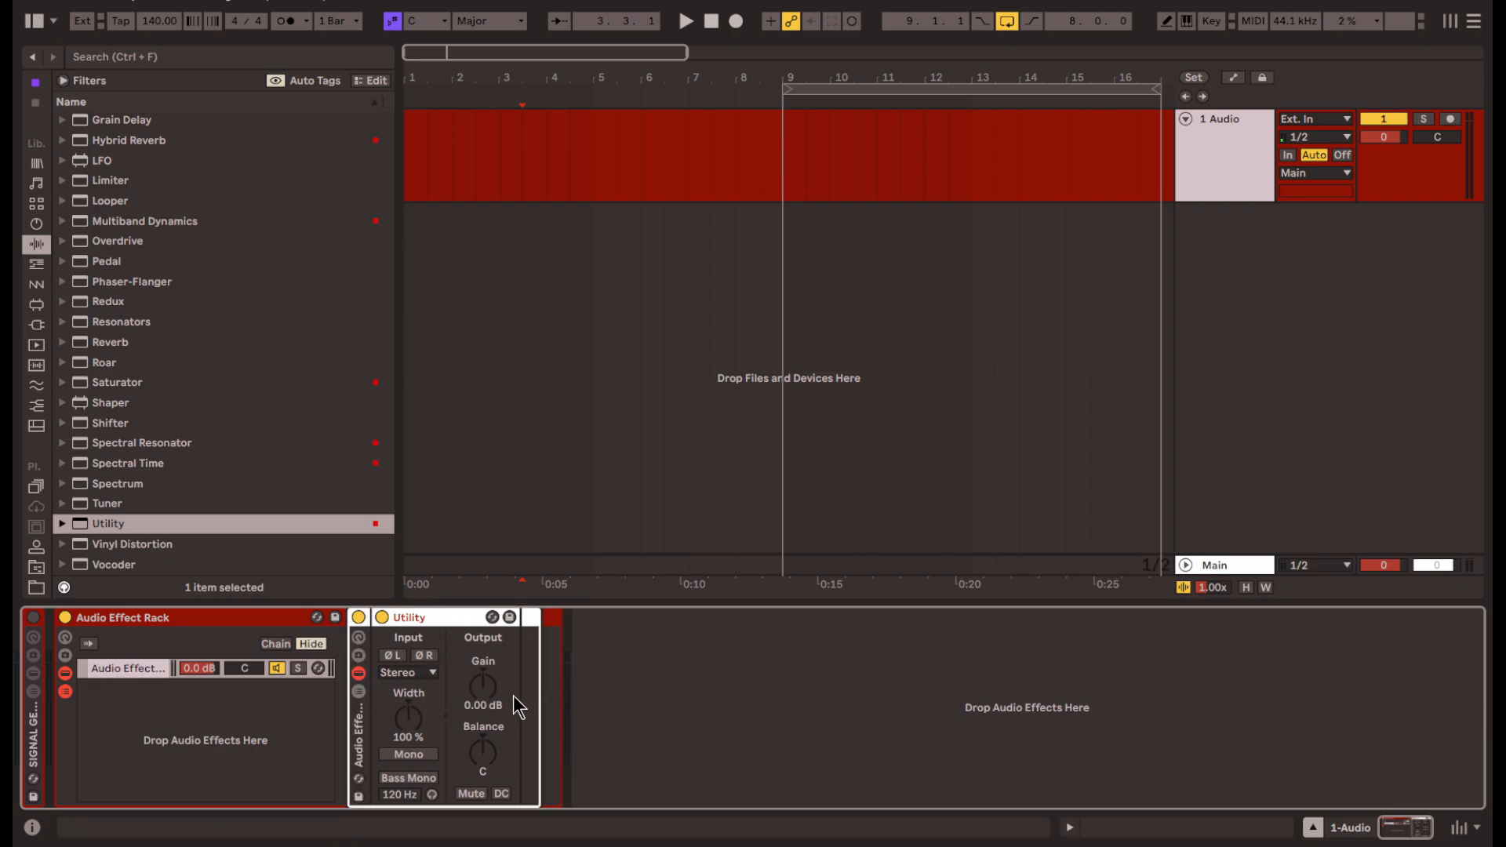
pyautogui.click(360, 692)
pyautogui.click(360, 673)
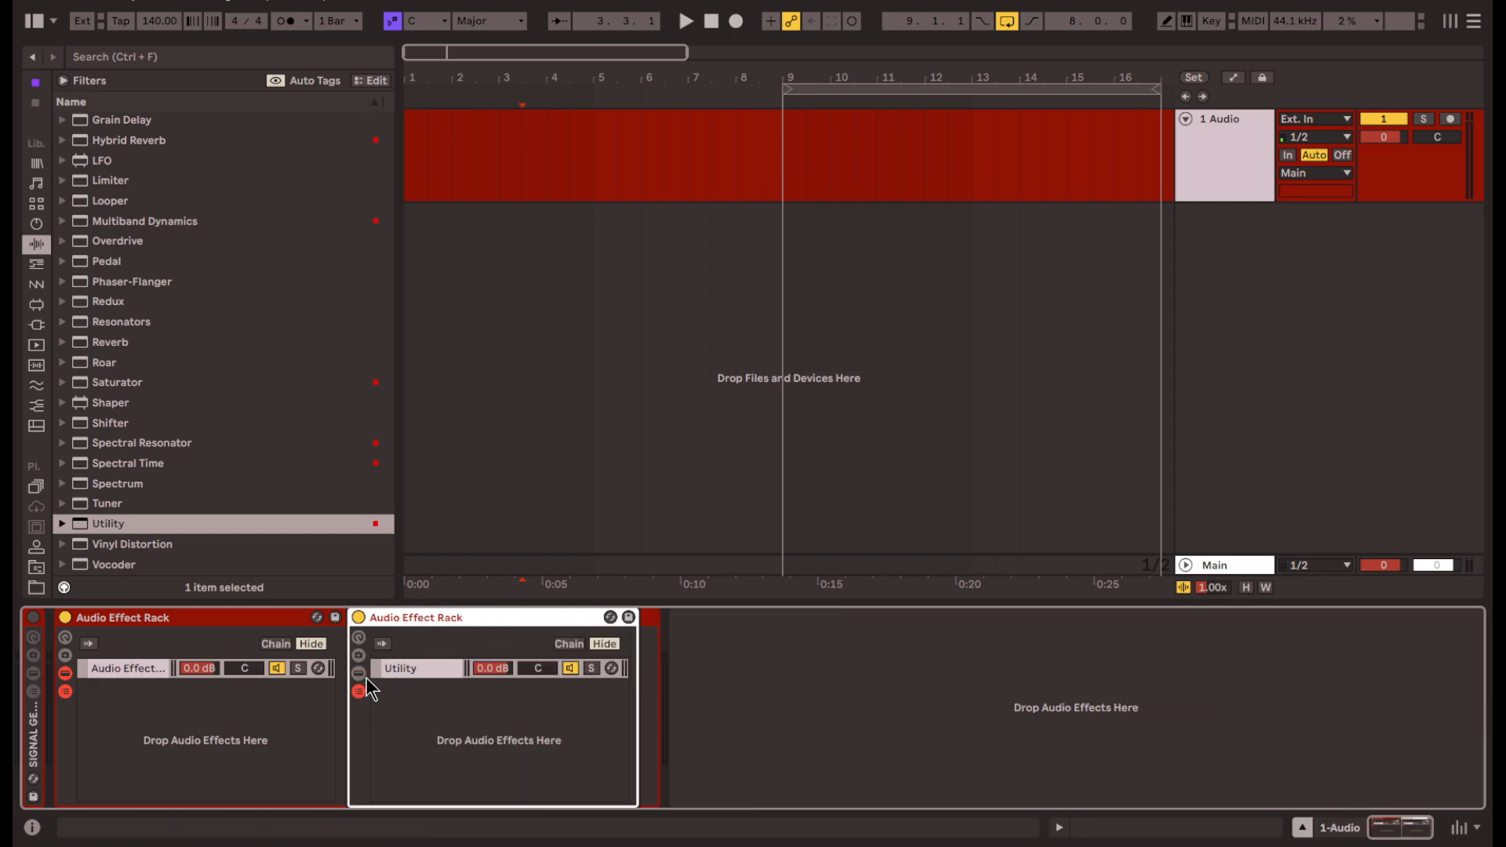
pyautogui.click(359, 637)
# - Map the Utility's Gain to Macro 1 of the nested rack and select the Gain entry among the macro mappings
pyautogui.click(667, 671)
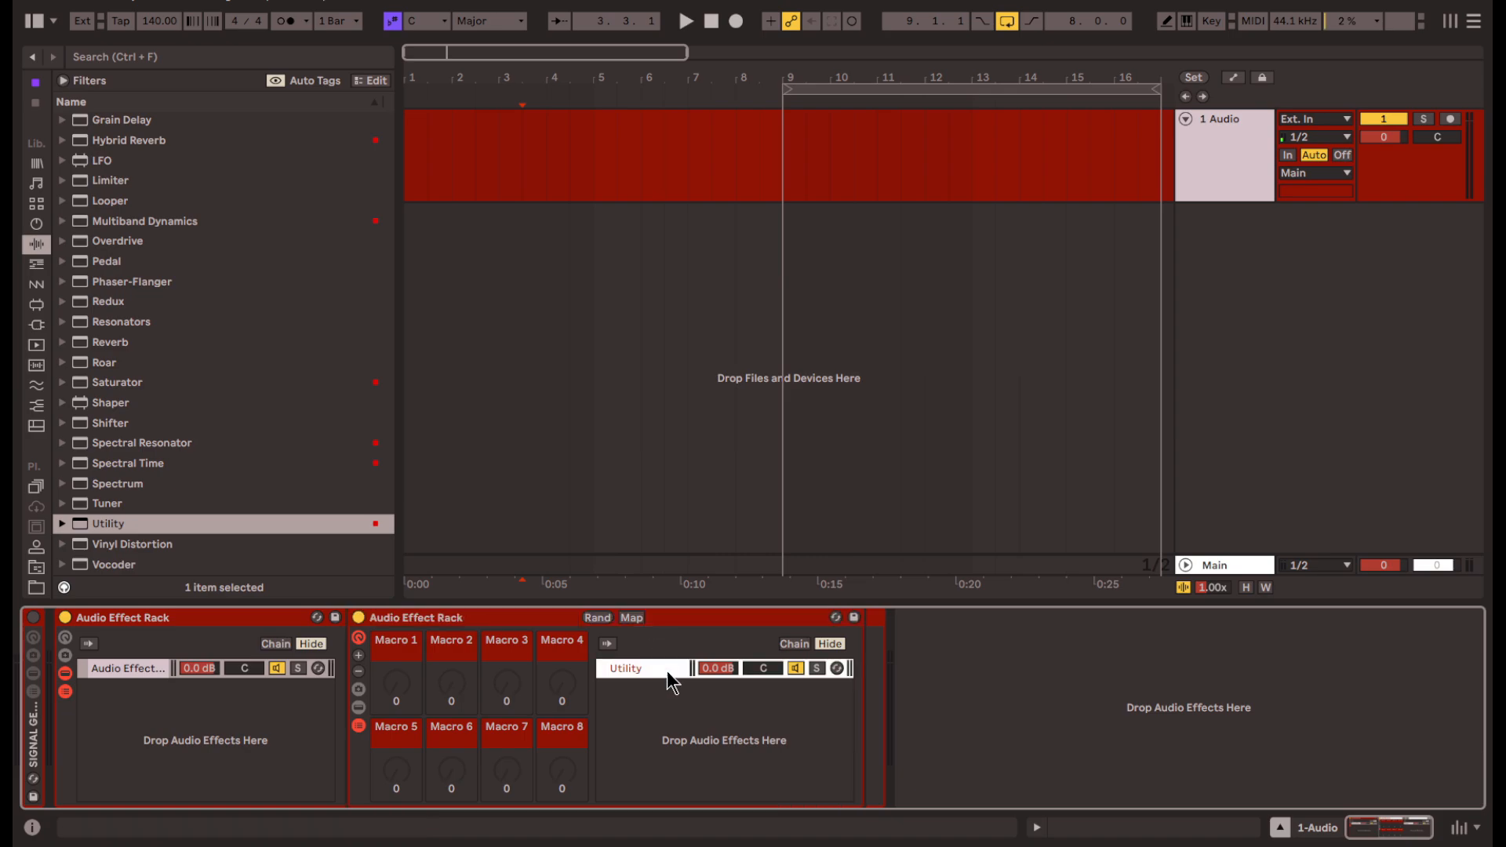
pyautogui.click(631, 618)
pyautogui.click(979, 687)
pyautogui.click(409, 703)
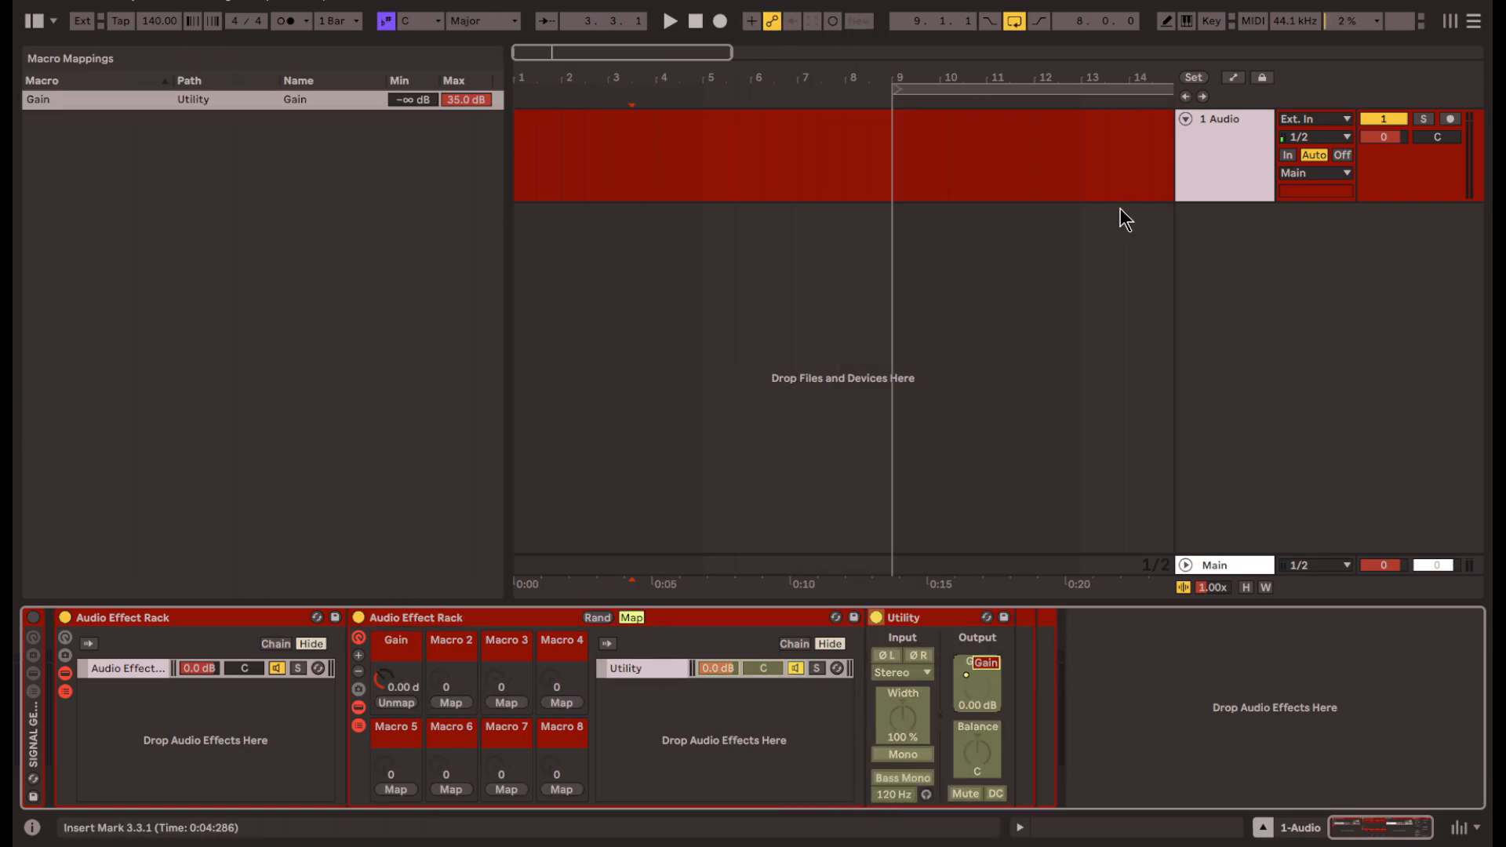
pyautogui.click(460, 105)
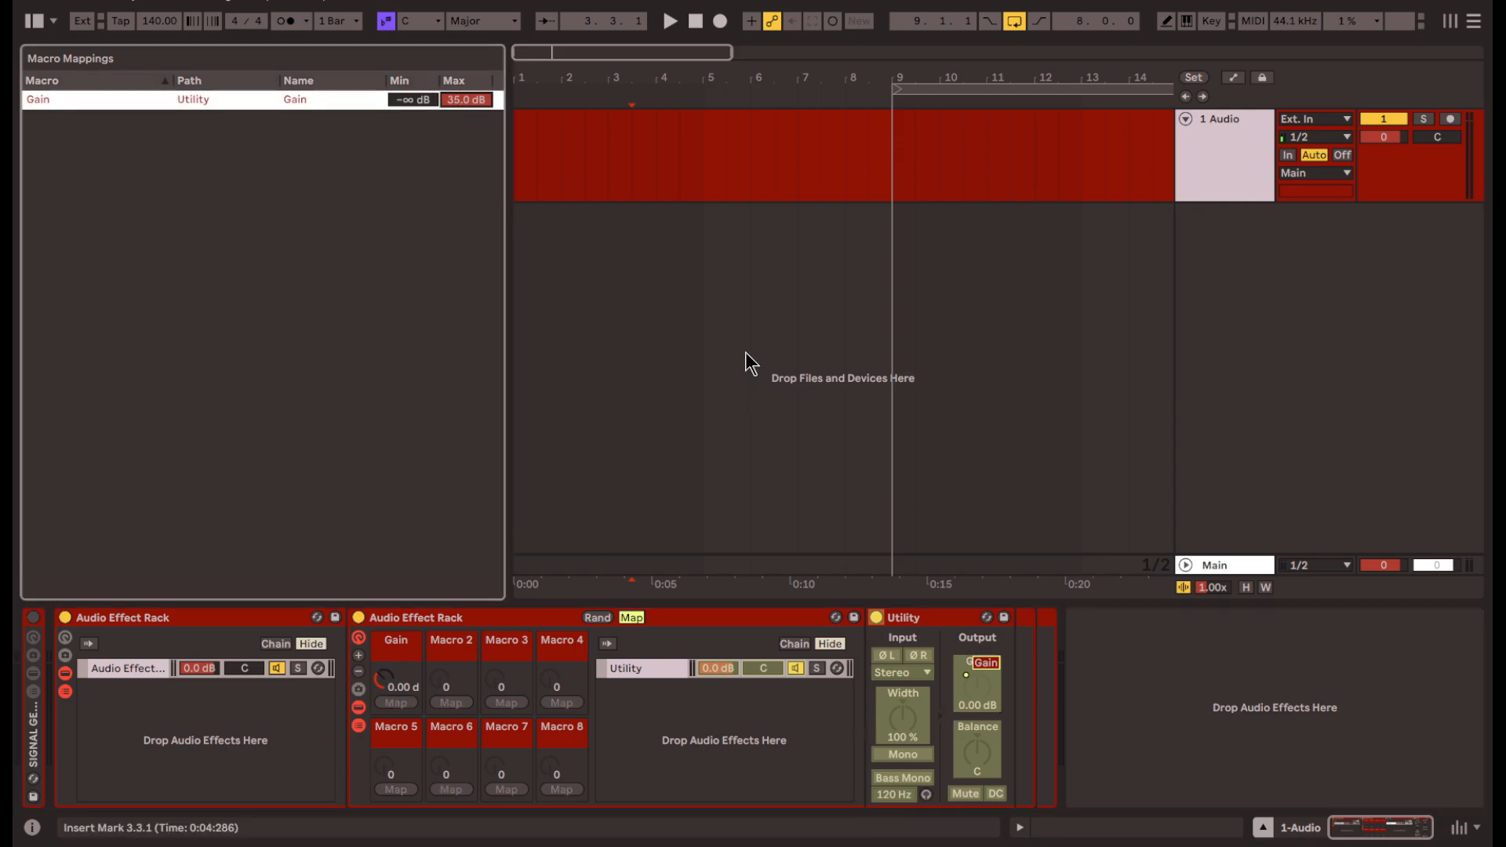
# - Set the maximum of the Gain macro mapping to 0 dB and leave macro mapping mode
pyautogui.write('0')
pyautogui.press('Return')
pyautogui.click(631, 617)
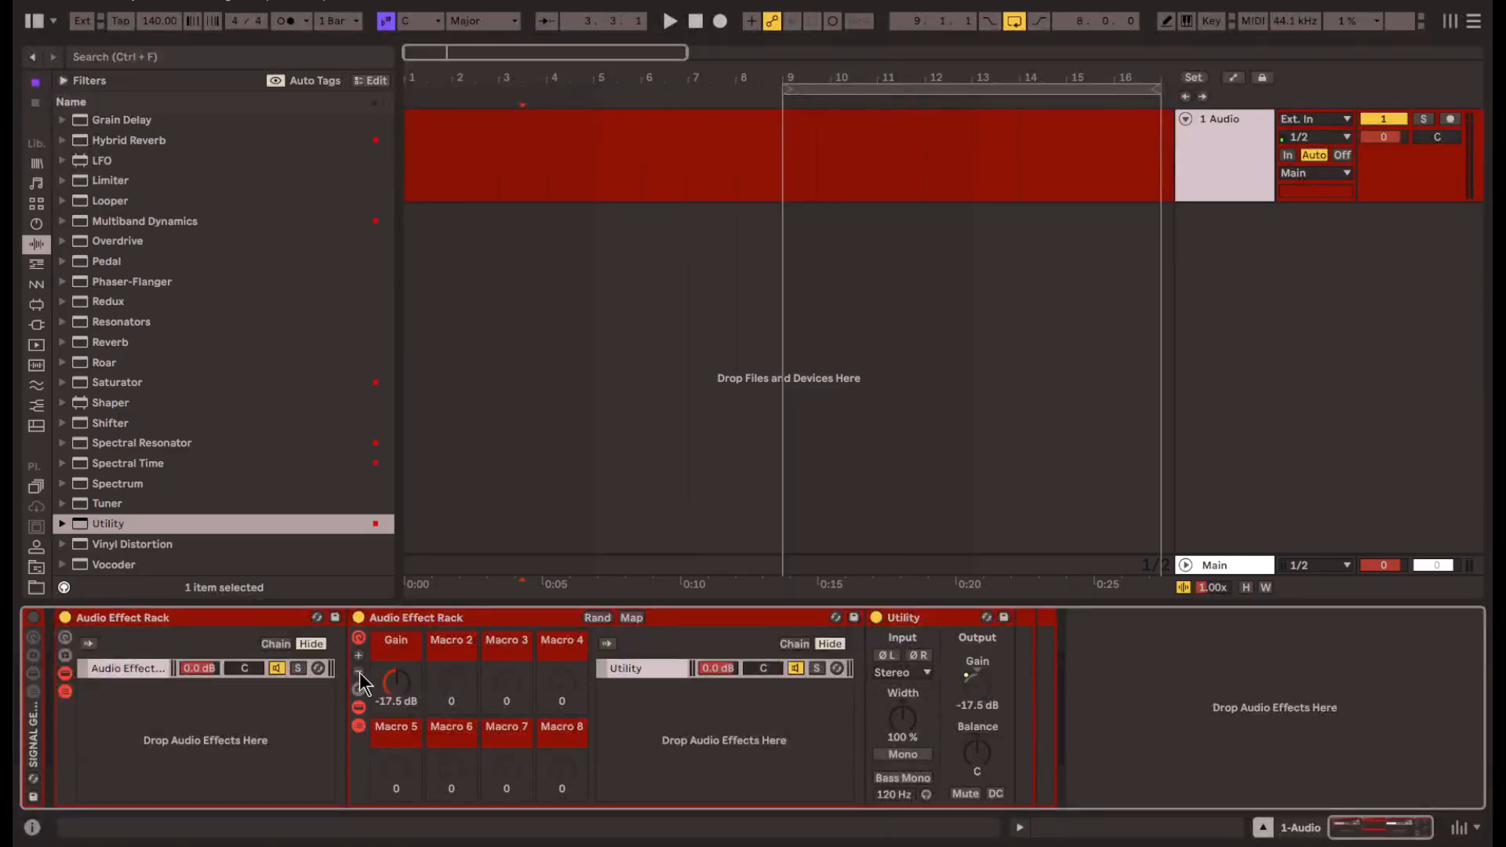
# - Reduce the nested rack to a single visible macro and rename that macro IMPULSE
pyautogui.click(359, 671)
pyautogui.click(360, 671)
pyautogui.click(359, 672)
pyautogui.hotkey('ctrl', 'r')
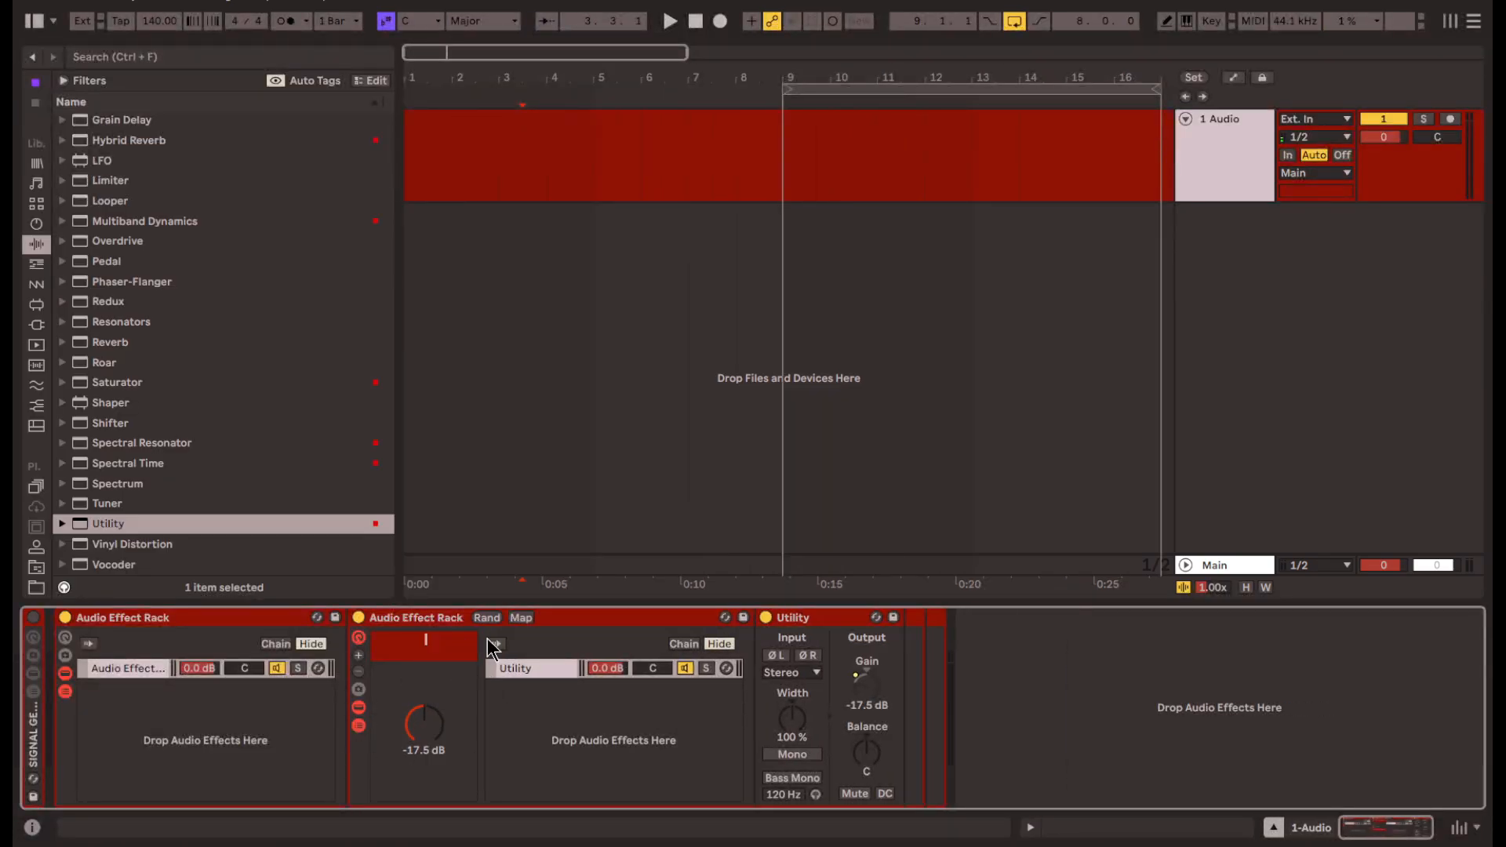
pyautogui.write('aimpulse')
pyautogui.press('Return')
# - Rename the nested Audio Effect Rack that holds the Utility to IMPULSE
pyautogui.click(413, 615)
pyautogui.hotkey('ctrl', 'r')
pyautogui.write('IMPUSL')
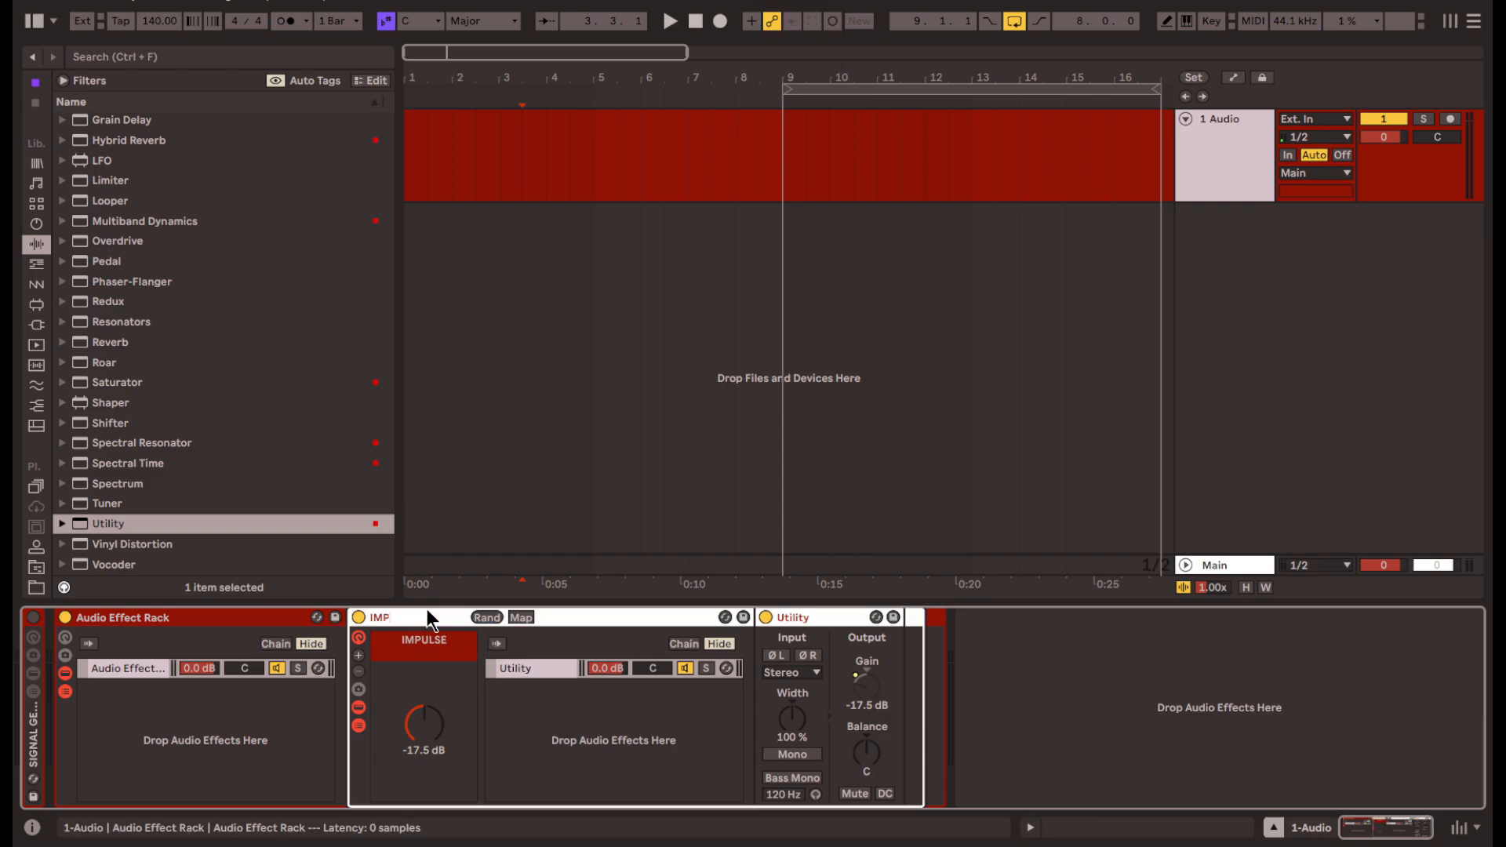
pyautogui.press('BackSpace')
pyautogui.press('BackSpace')
pyautogui.write('LSE')
pyautogui.press('Return')
# - Colour the IMPULSE macro white and collapse the IMPULSE rack so only its macro control shows
pyautogui.rightClick(416, 662)
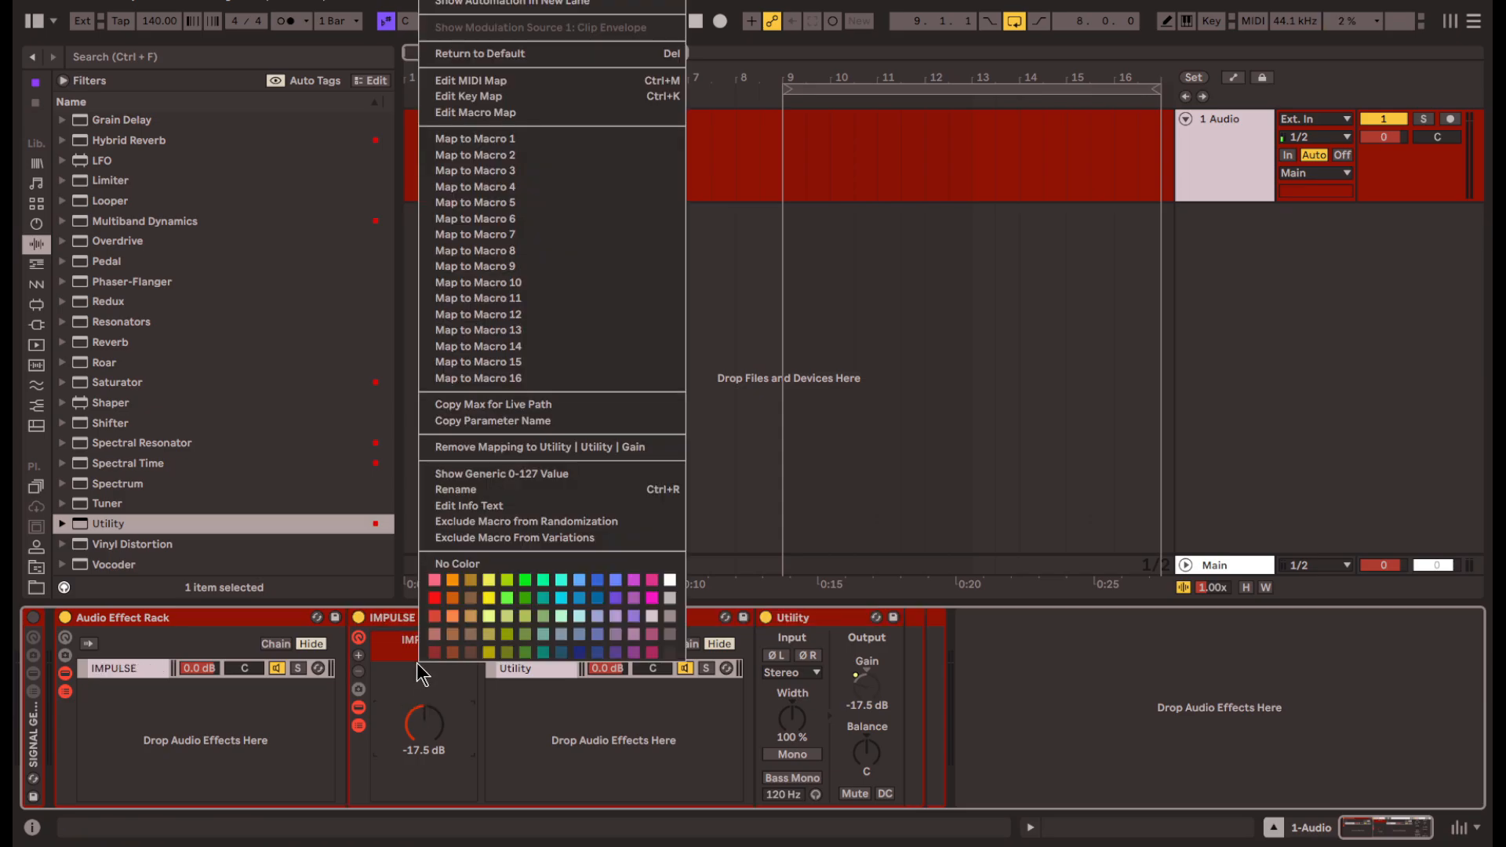
pyautogui.click(672, 581)
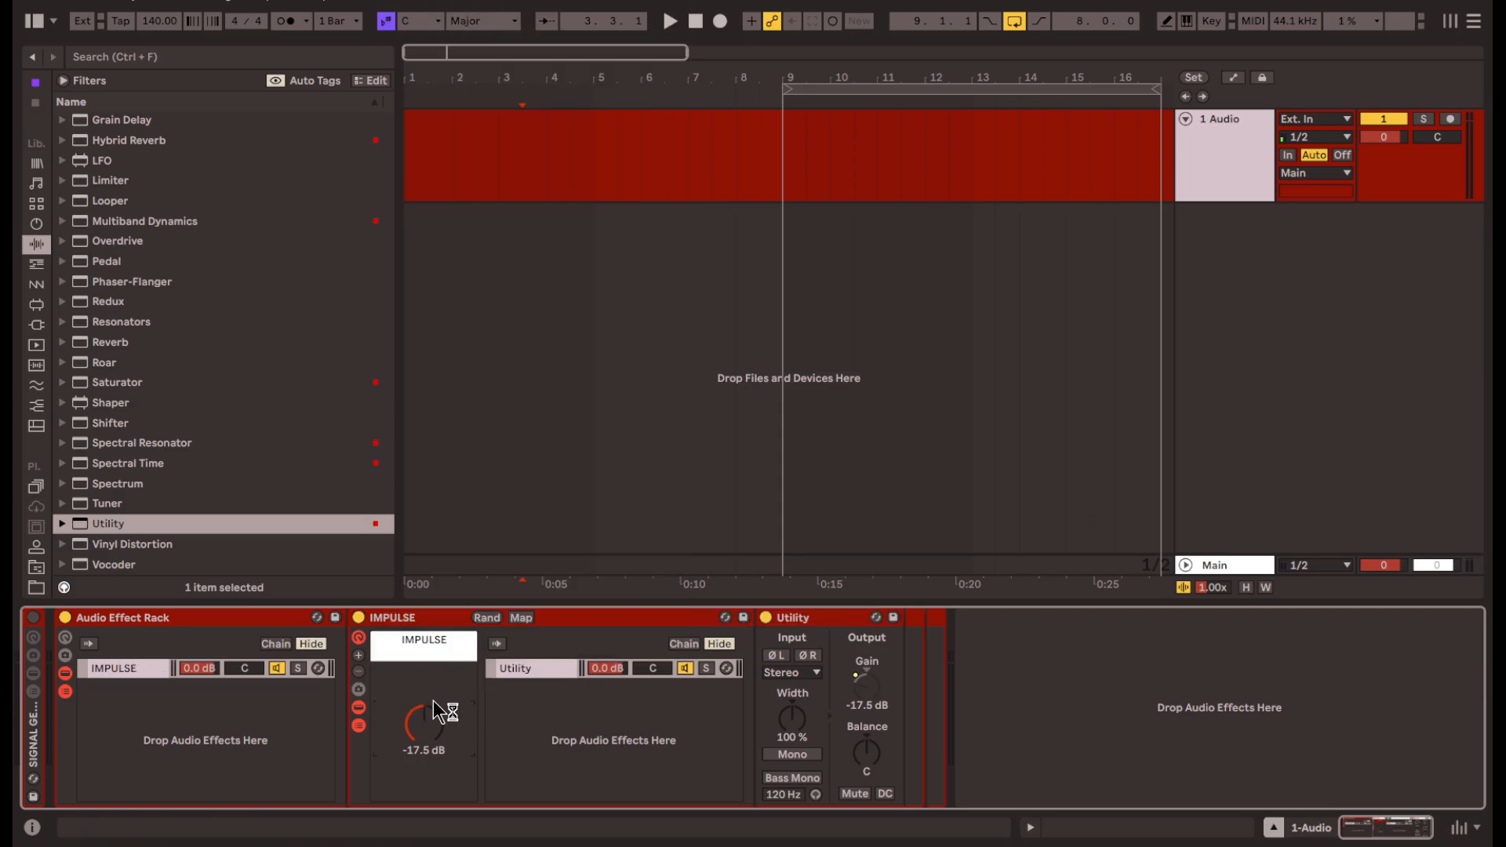
pyautogui.doubleClick(808, 617)
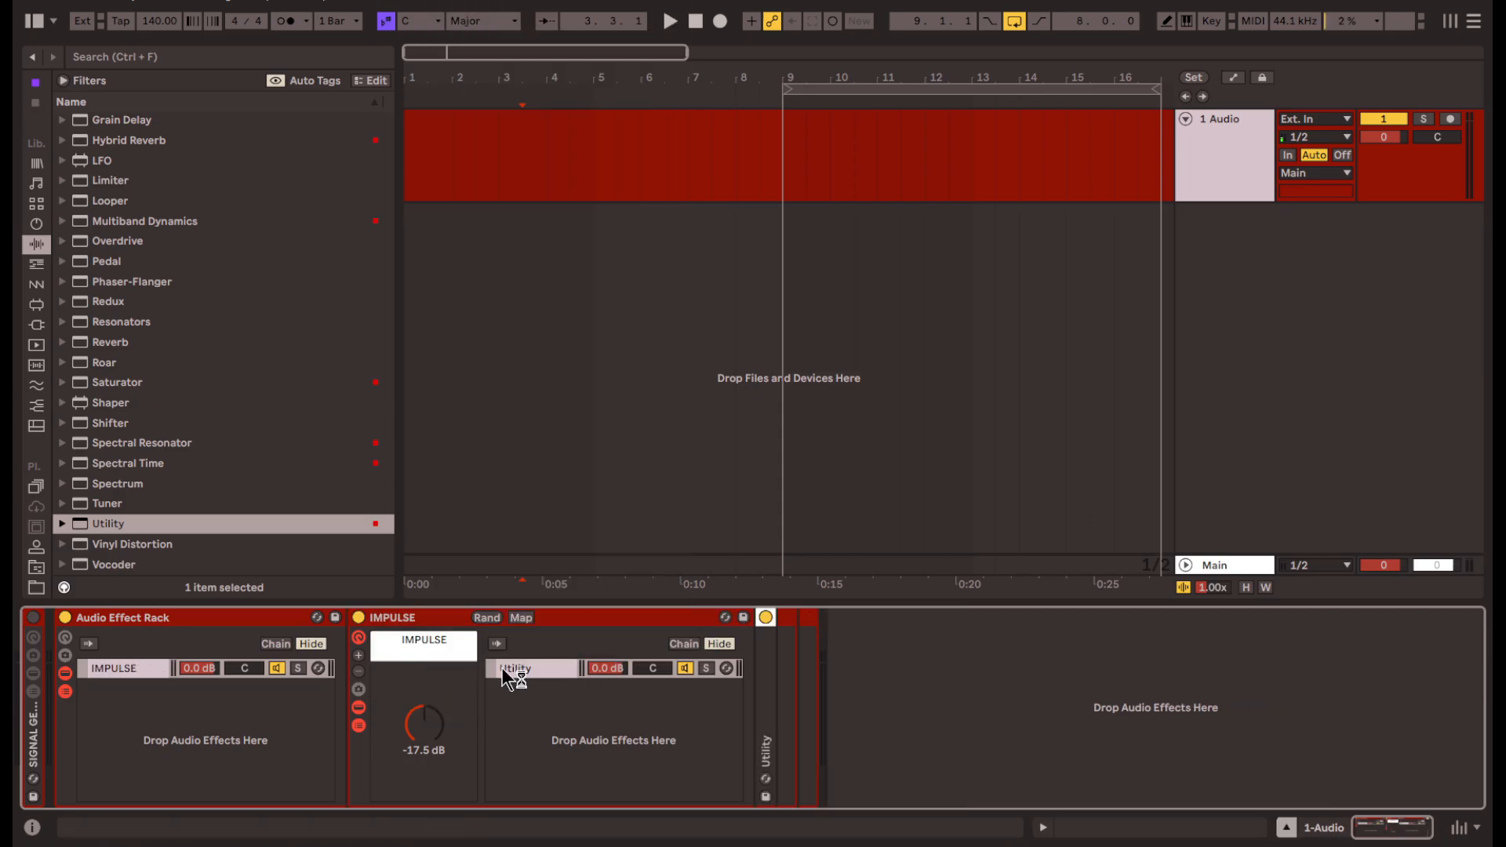
pyautogui.click(354, 717)
# - Rename the IMPULSE chain in the outer Audio Effect Rack to KICK
pyautogui.click(122, 674)
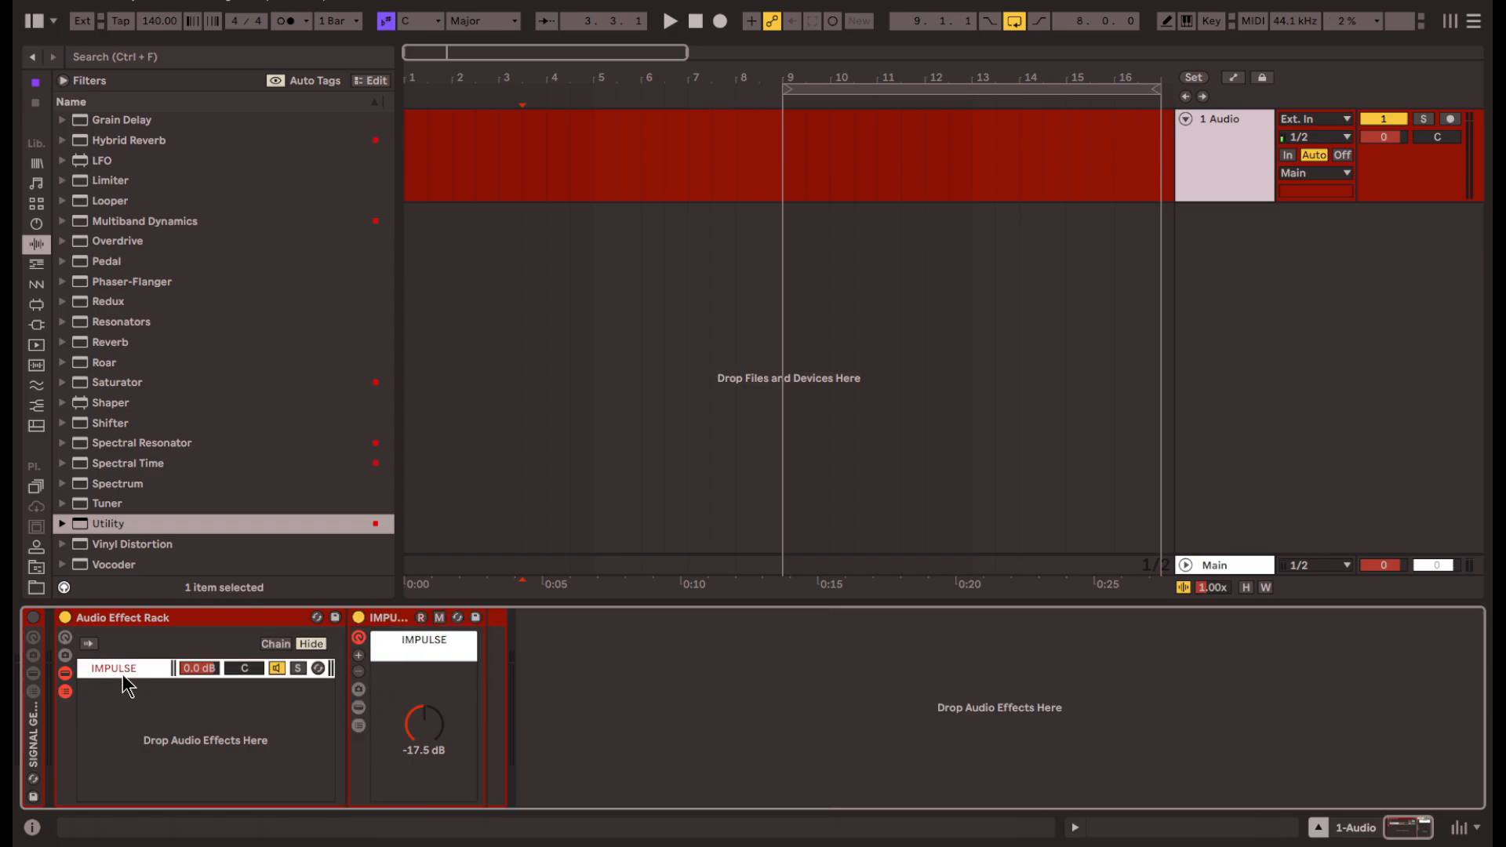
pyautogui.click(120, 616)
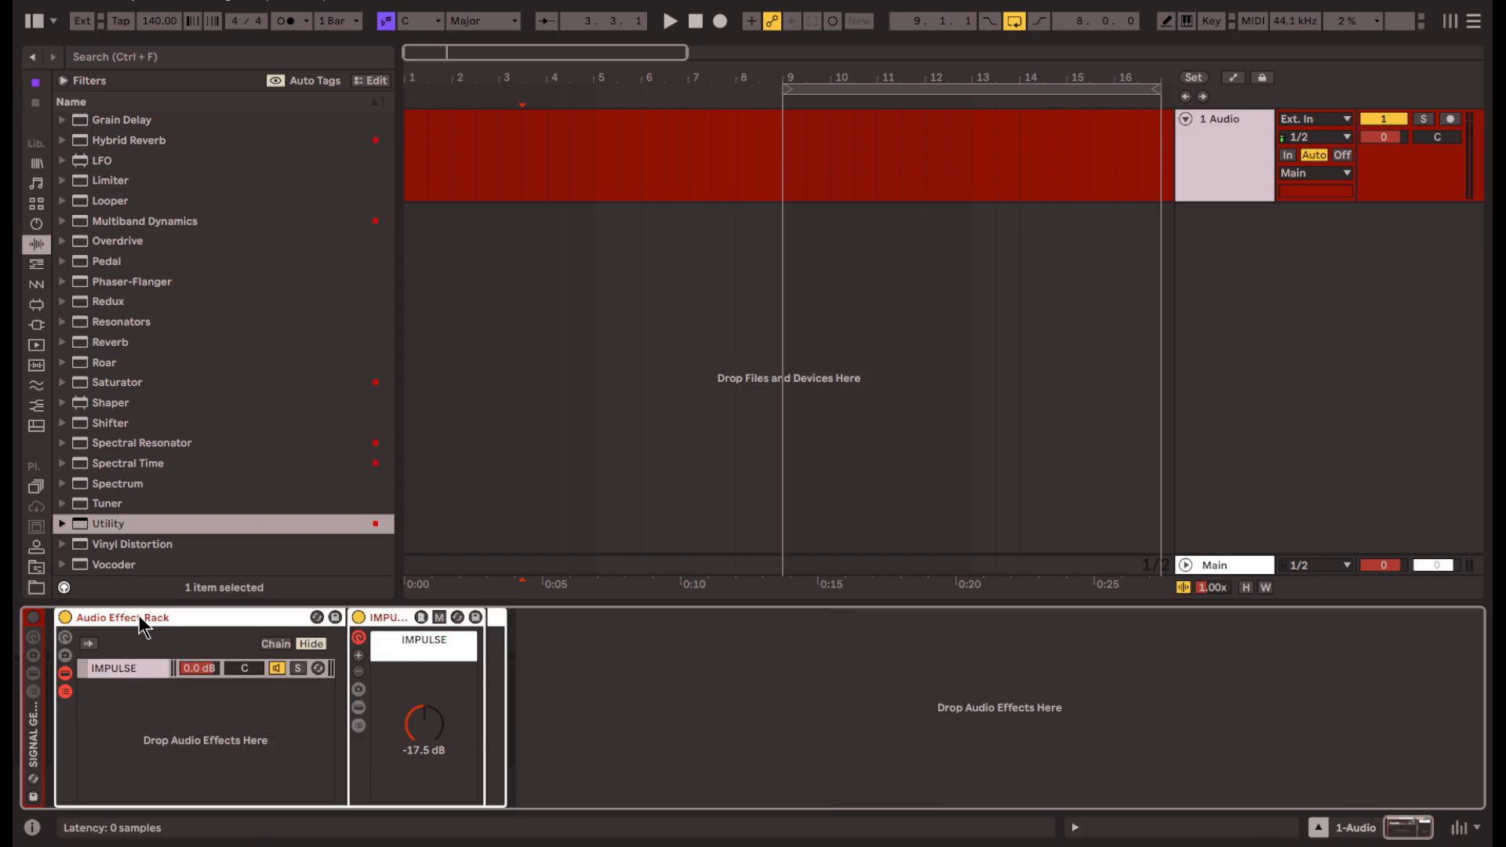
pyautogui.click(108, 673)
pyautogui.press('BackSpace')
pyautogui.write('KICK')
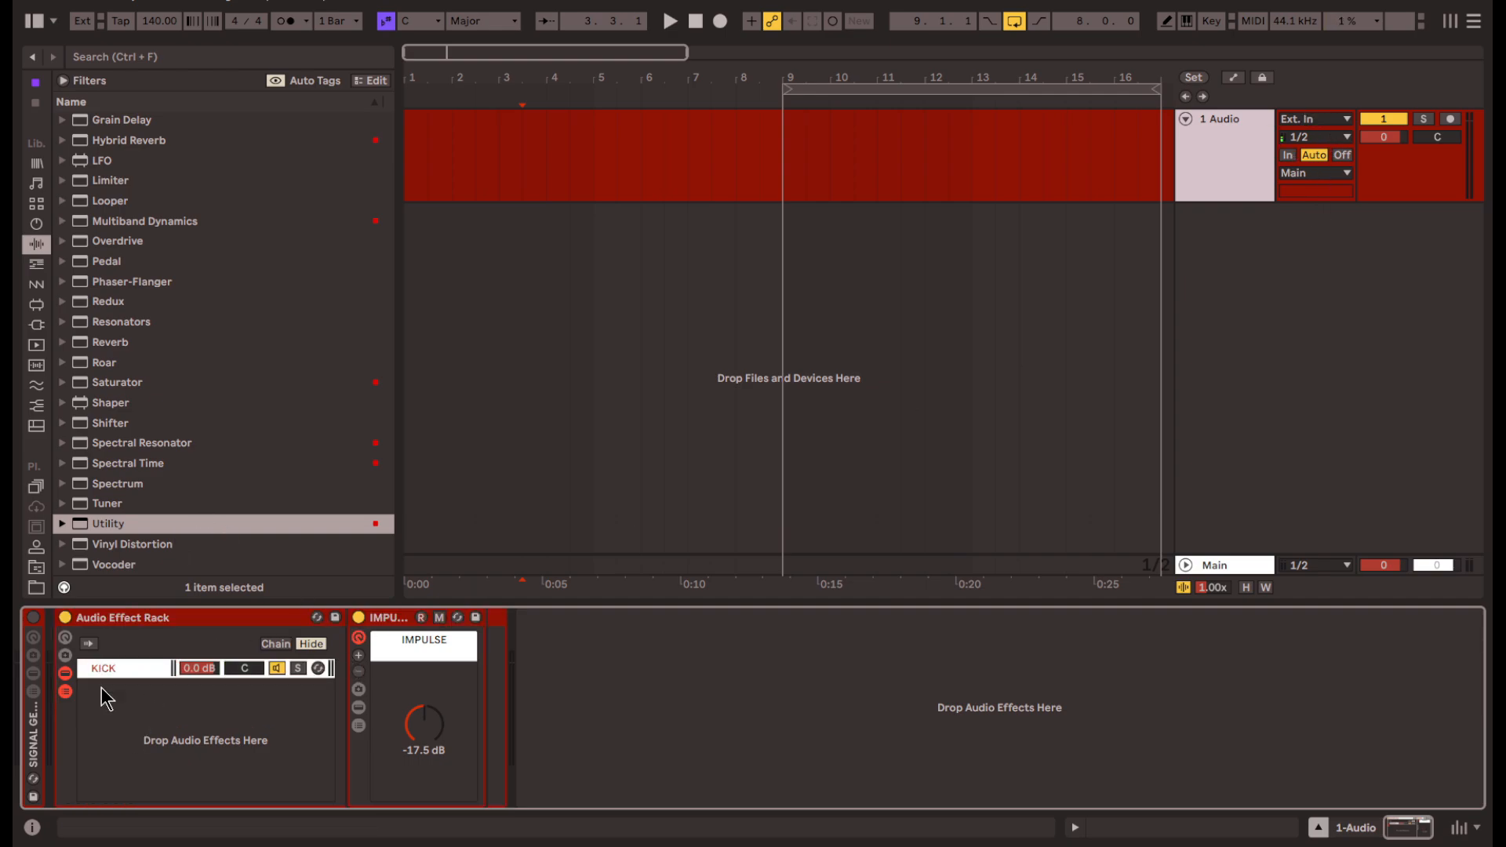
# - Duplicate the KICK chain twice and name the copies SNARE and HIHAT
pyautogui.hotkey('ctrl', 'd')
pyautogui.write('SNARE')
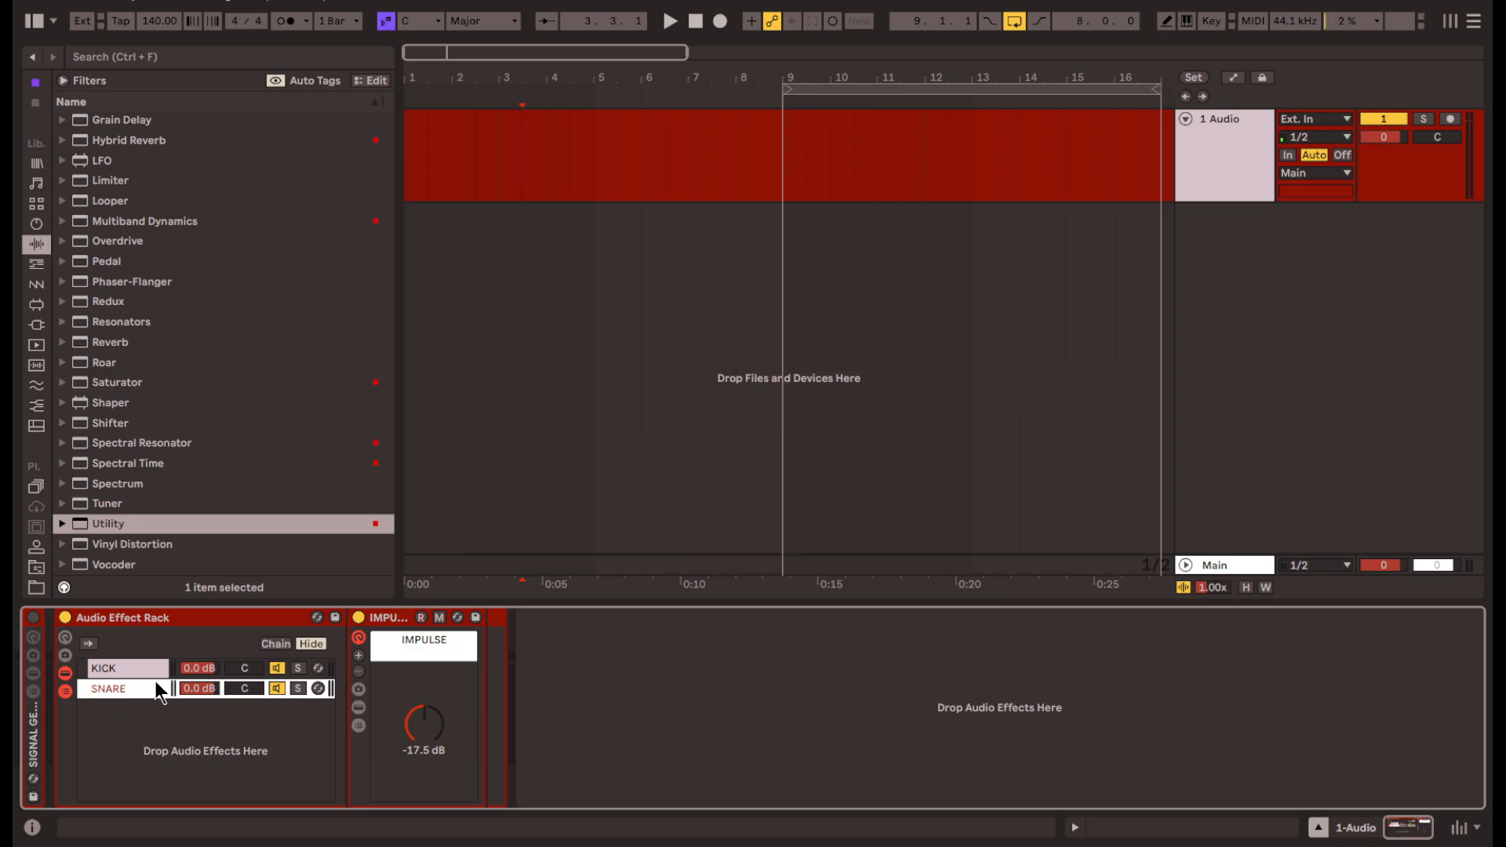
pyautogui.click(134, 677)
pyautogui.click(110, 693)
pyautogui.hotkey('ctrl', 'd')
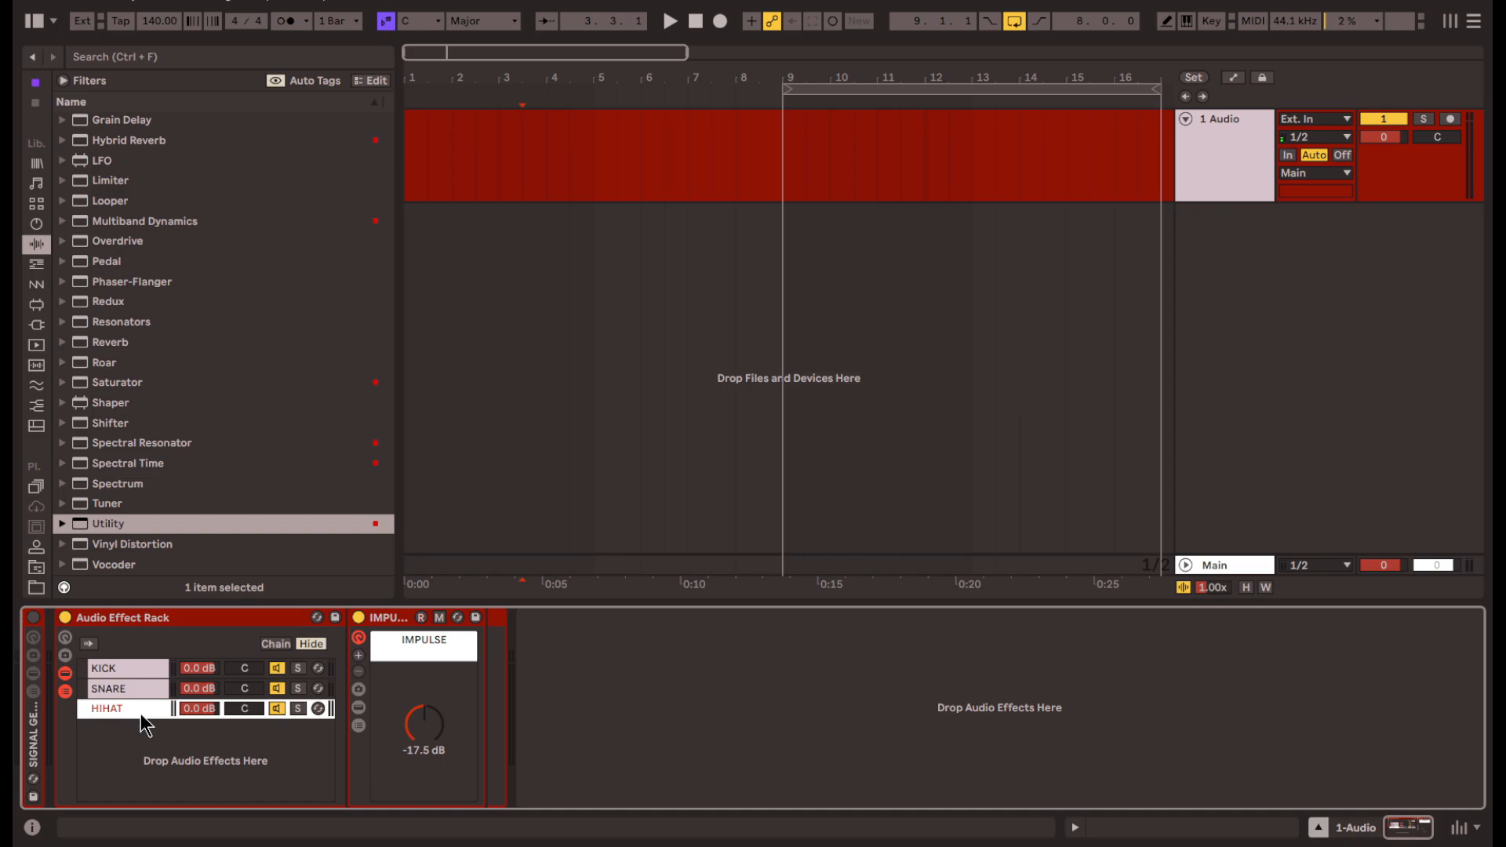
# - Rename the Audio Effect Rack containing the KICK, SNARE and HIHAT chains to DRUMS
pyautogui.click(145, 618)
pyautogui.press('BackSpace')
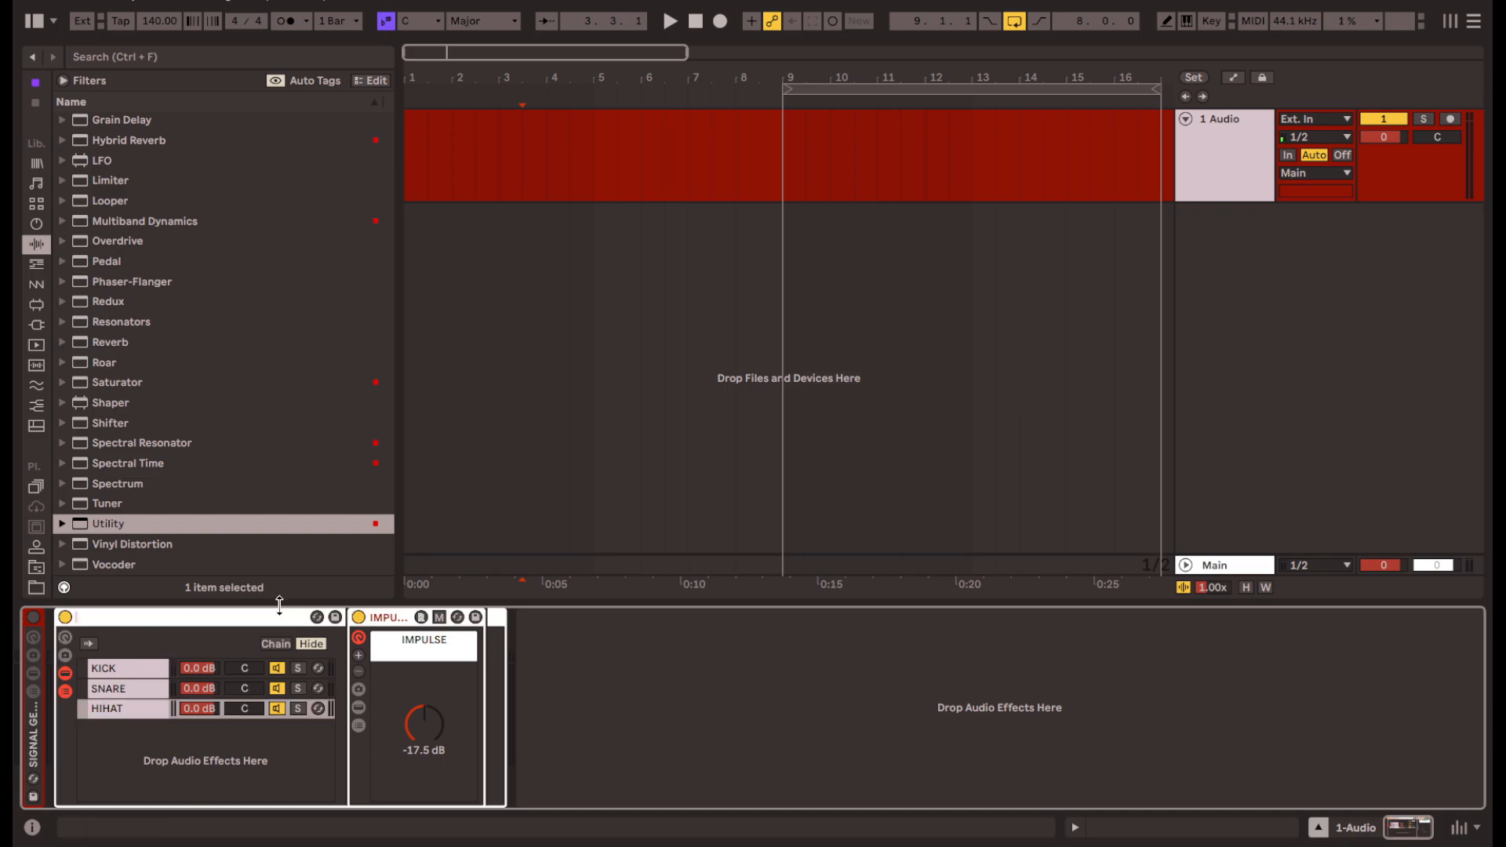
pyautogui.write('DRUMS')
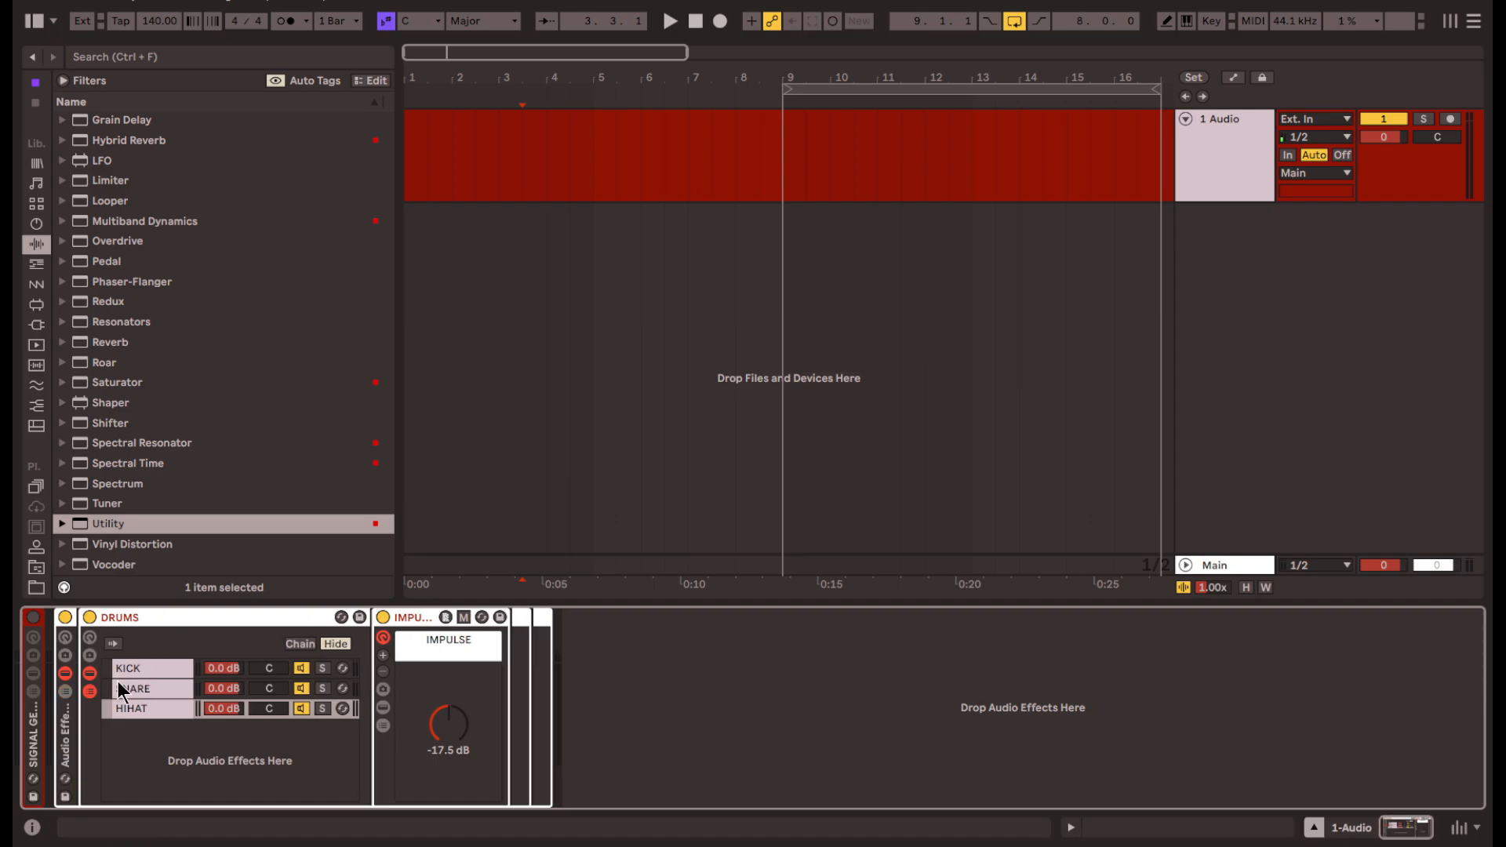
# - Group the DRUMS rack into another Audio Effect Rack and name the new outer rack ARRANGEMENT
pyautogui.hotkey('ctrl', 'g')
pyautogui.hotkey('ctrl', 'r')
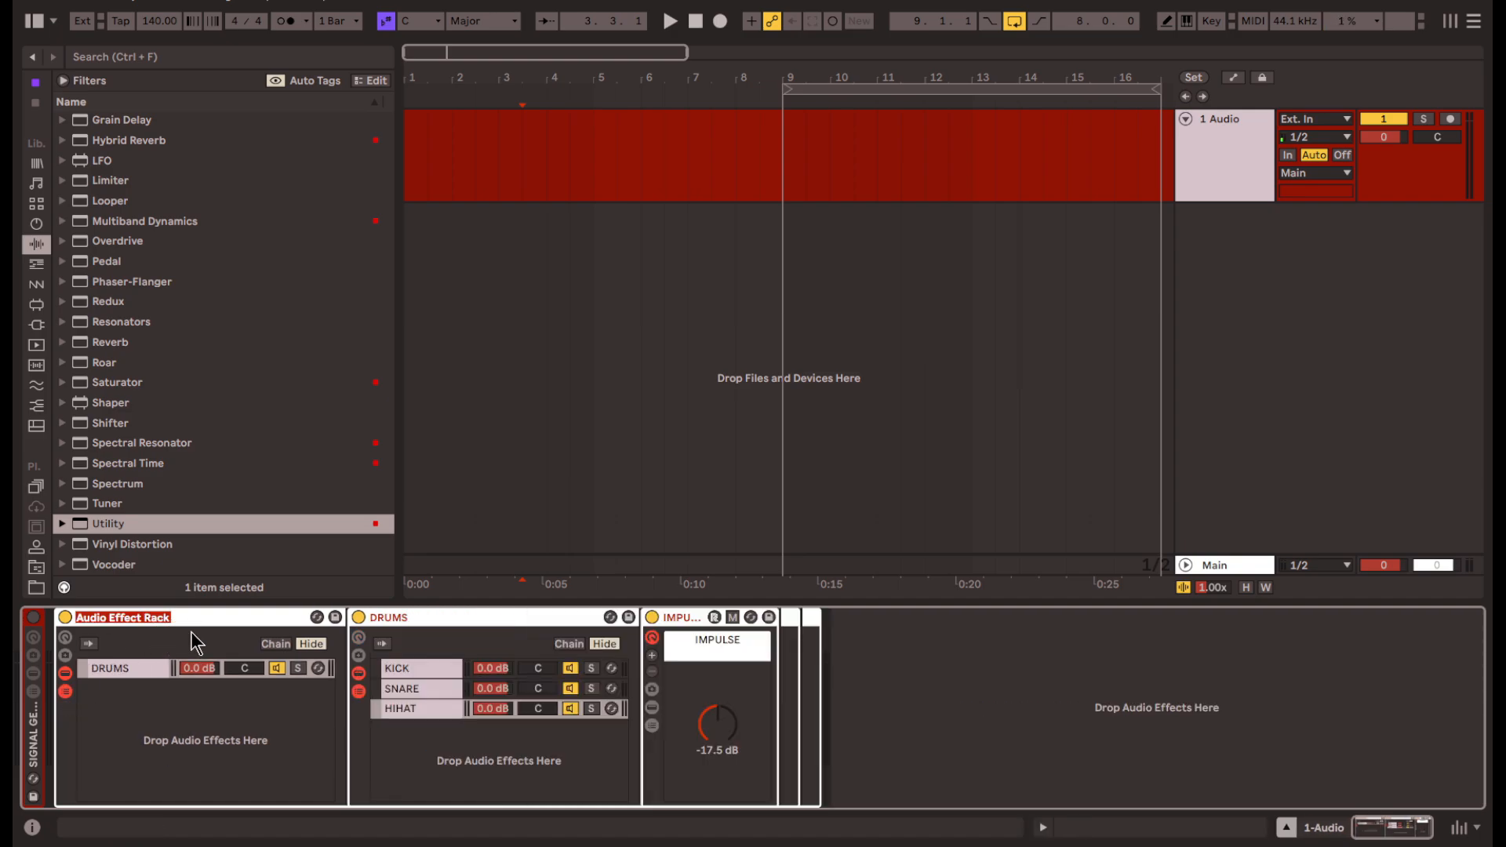
pyautogui.write('ARRANGEMENT')
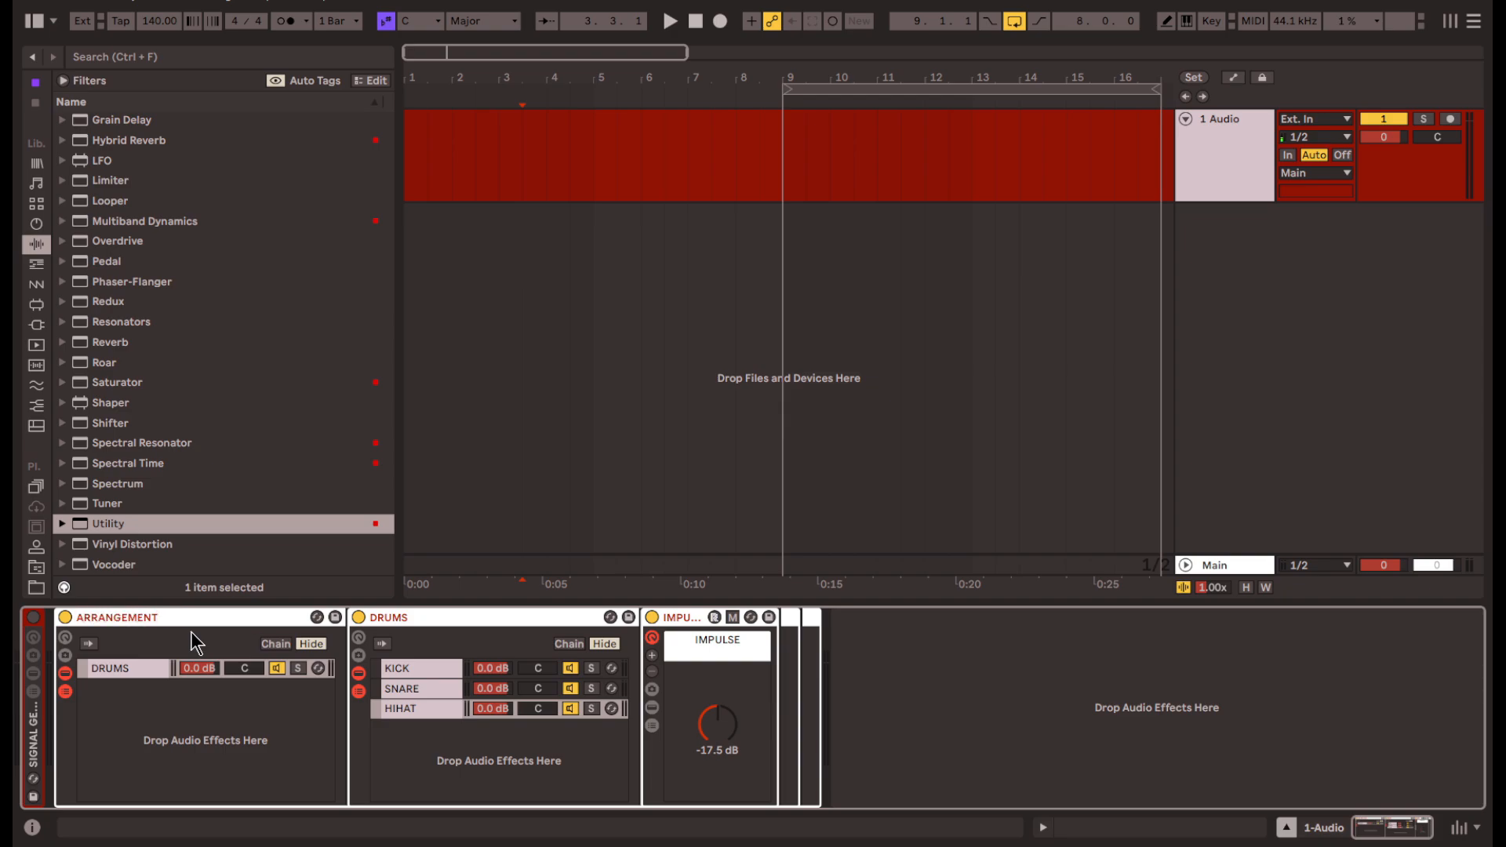
# - Duplicate the DRUMS chain in the ARRANGEMENT rack, name the copy BASS SYNTH and colour it and its nested chains orange
pyautogui.rightClick(115, 669)
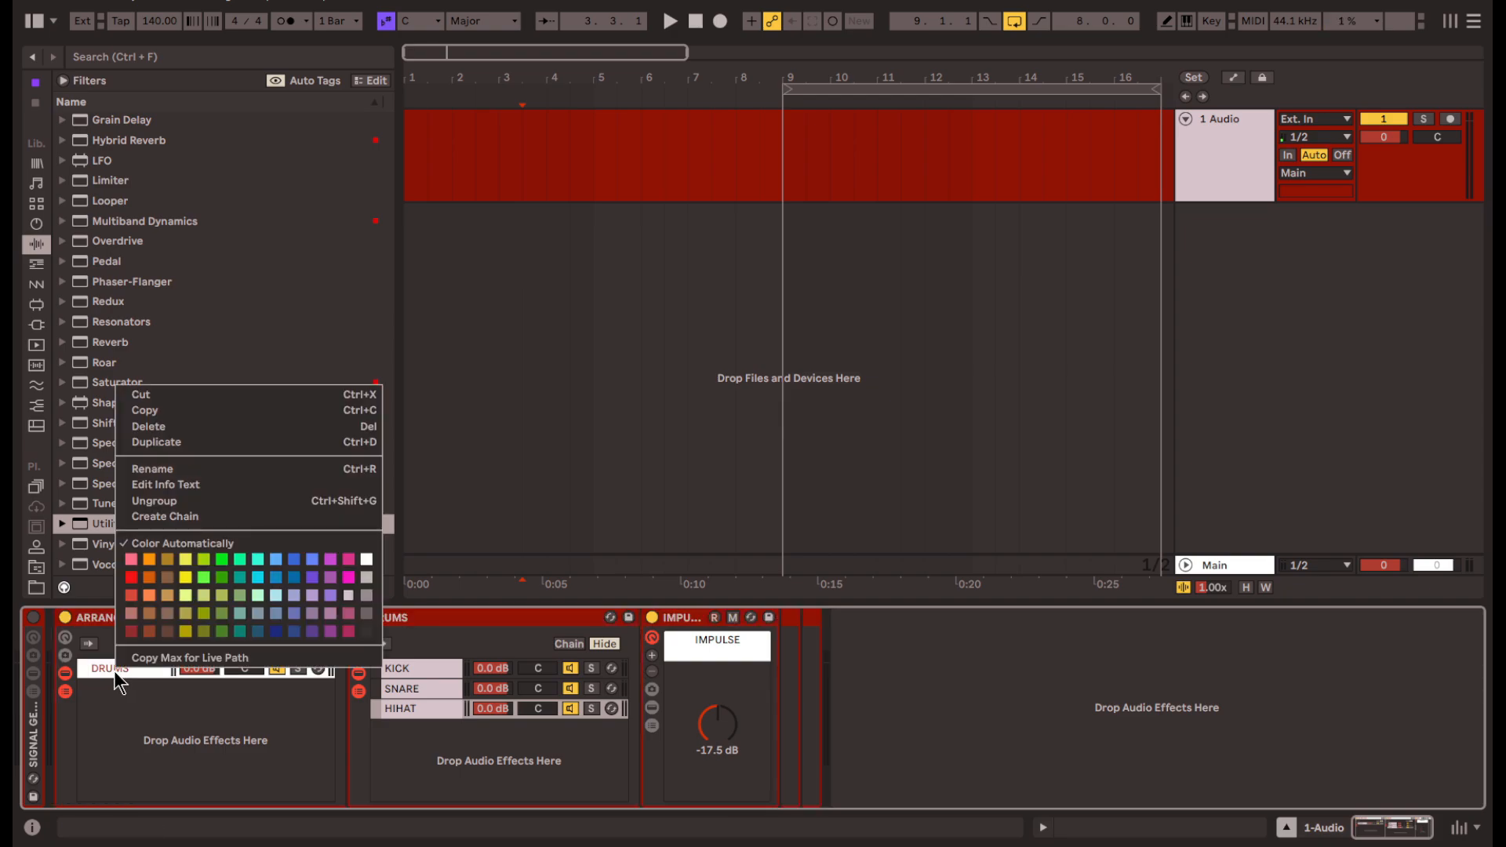
pyautogui.click(197, 721)
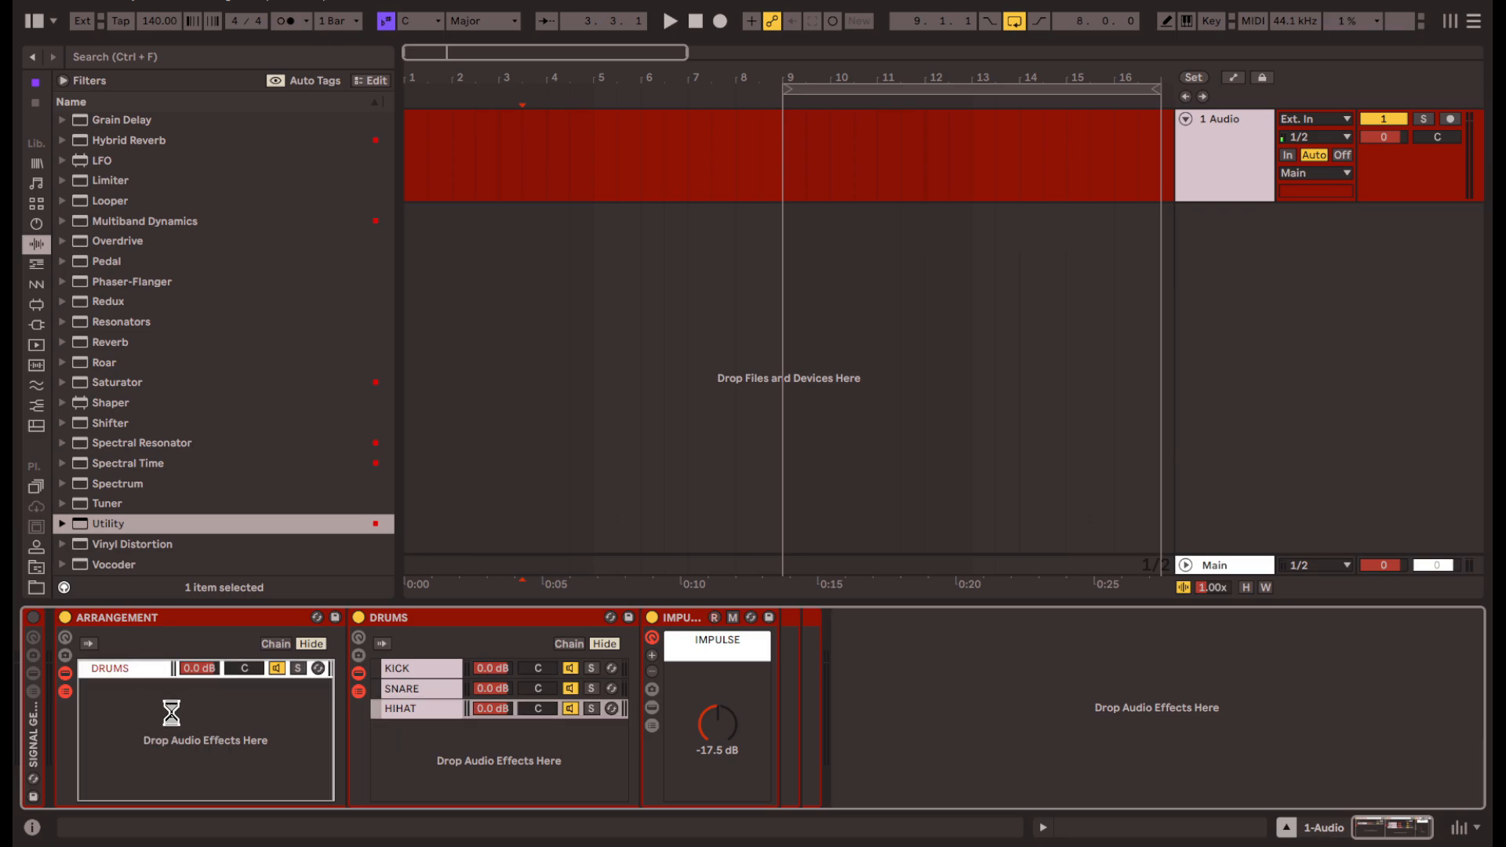
pyautogui.hotkey('ctrl', 'd')
pyautogui.hotkey('ctrl', 'r')
pyautogui.write('BASS S')
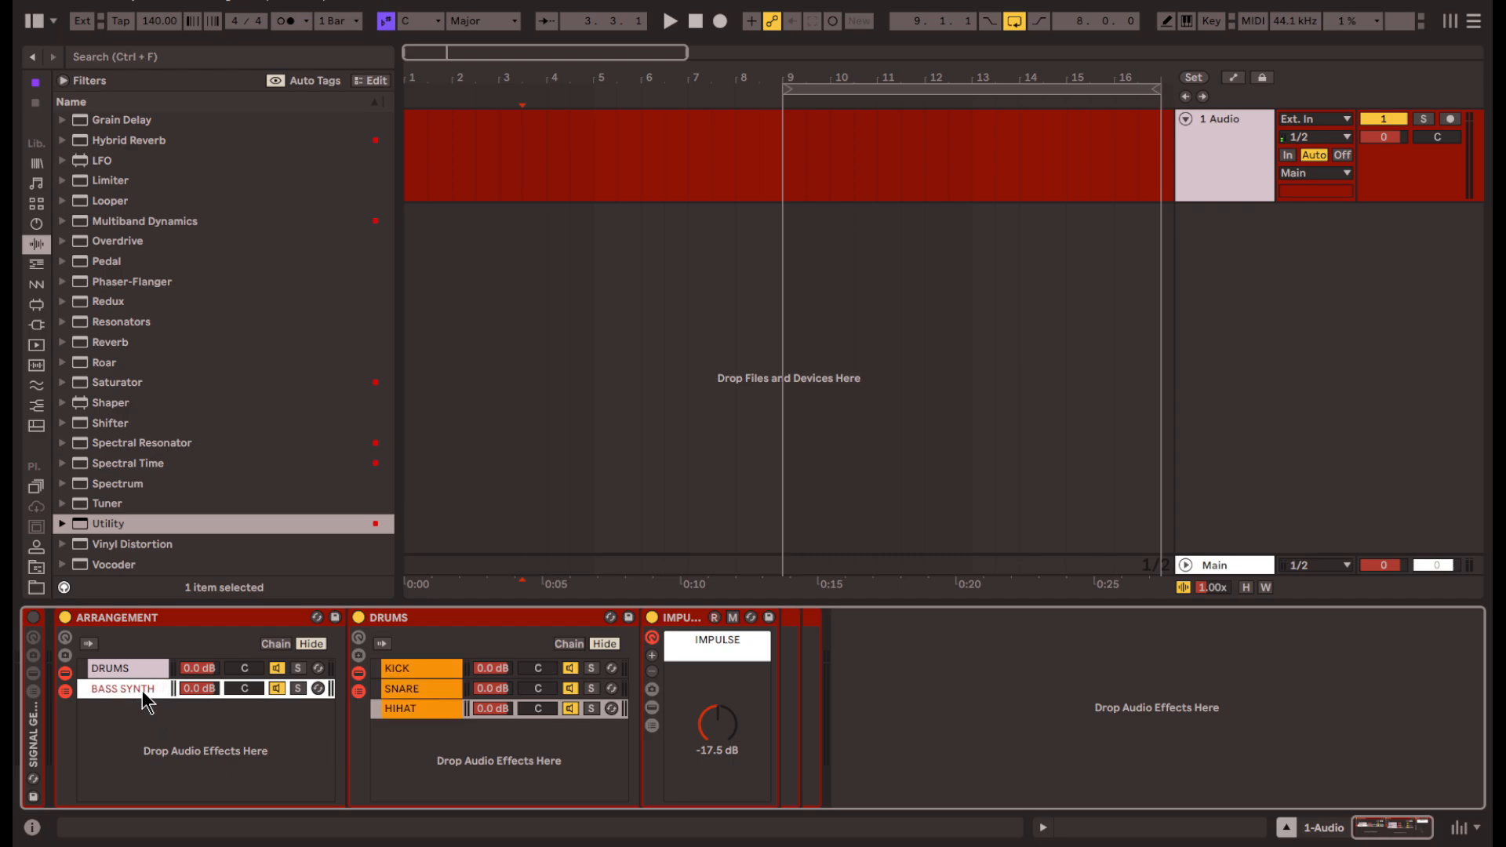
# - Duplicate the BASS SYNTH chain, name the copy SUB and colour it red
pyautogui.hotkey('ctrl', 'a')
pyautogui.hotkey('ctrl', 'd')
pyautogui.hotkey('ctrl', 'z')
pyautogui.hotkey('ctrl', 'd')
pyautogui.write('SUB')
pyautogui.press('Return')
pyautogui.rightClick(145, 707)
pyautogui.click(161, 615)
pyautogui.click(148, 694)
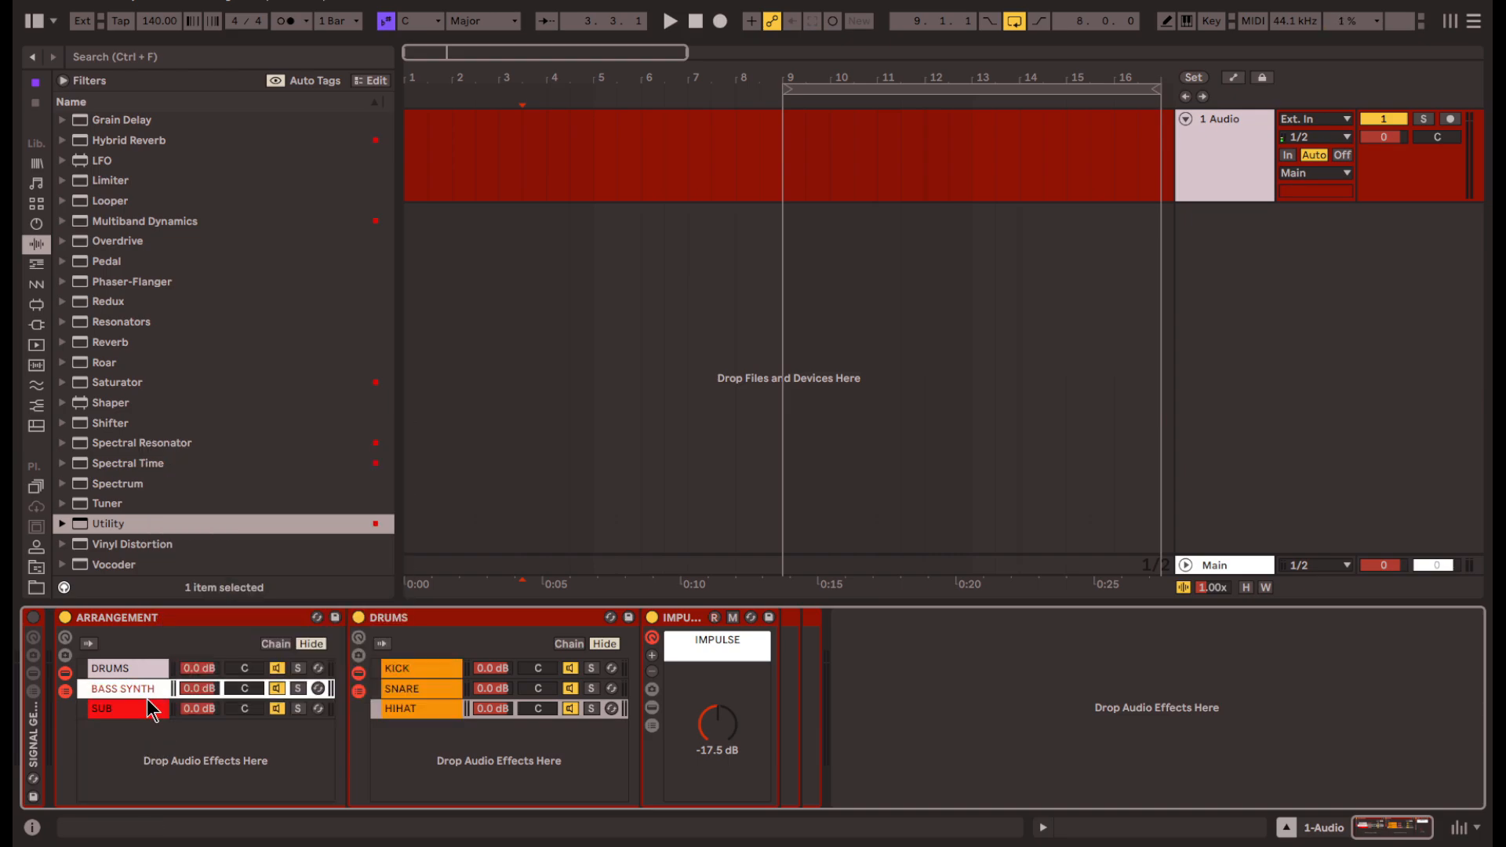
# - Delete the SNARE and HIHAT chains inside the BASS SYNTH chain and rename the remaining chain 1
pyautogui.click(426, 709)
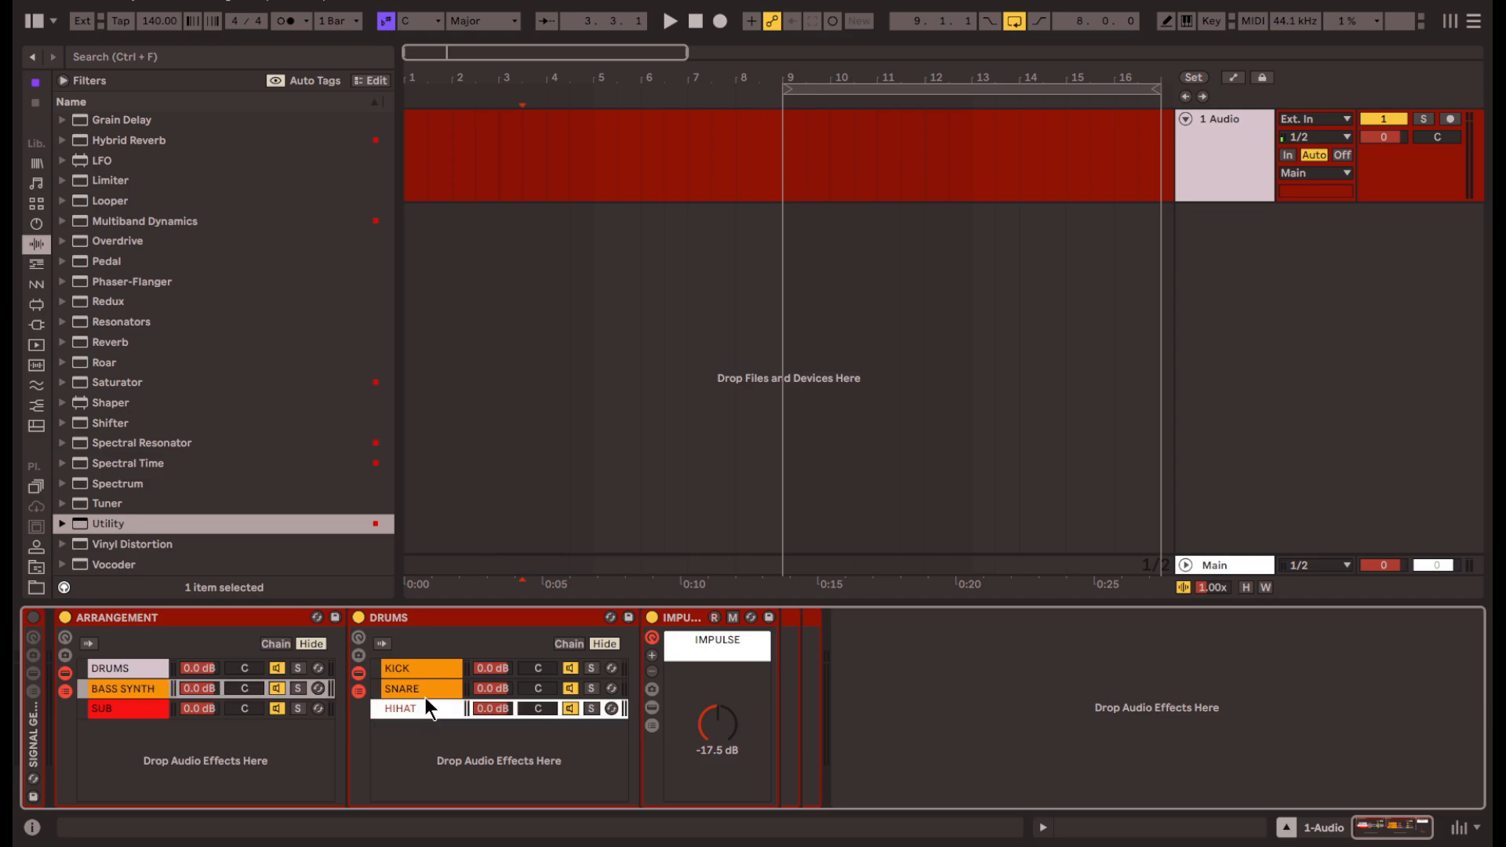
pyautogui.keyDown('shift'); pyautogui.click(432, 687); pyautogui.keyUp('shift')
pyautogui.press('Delete')
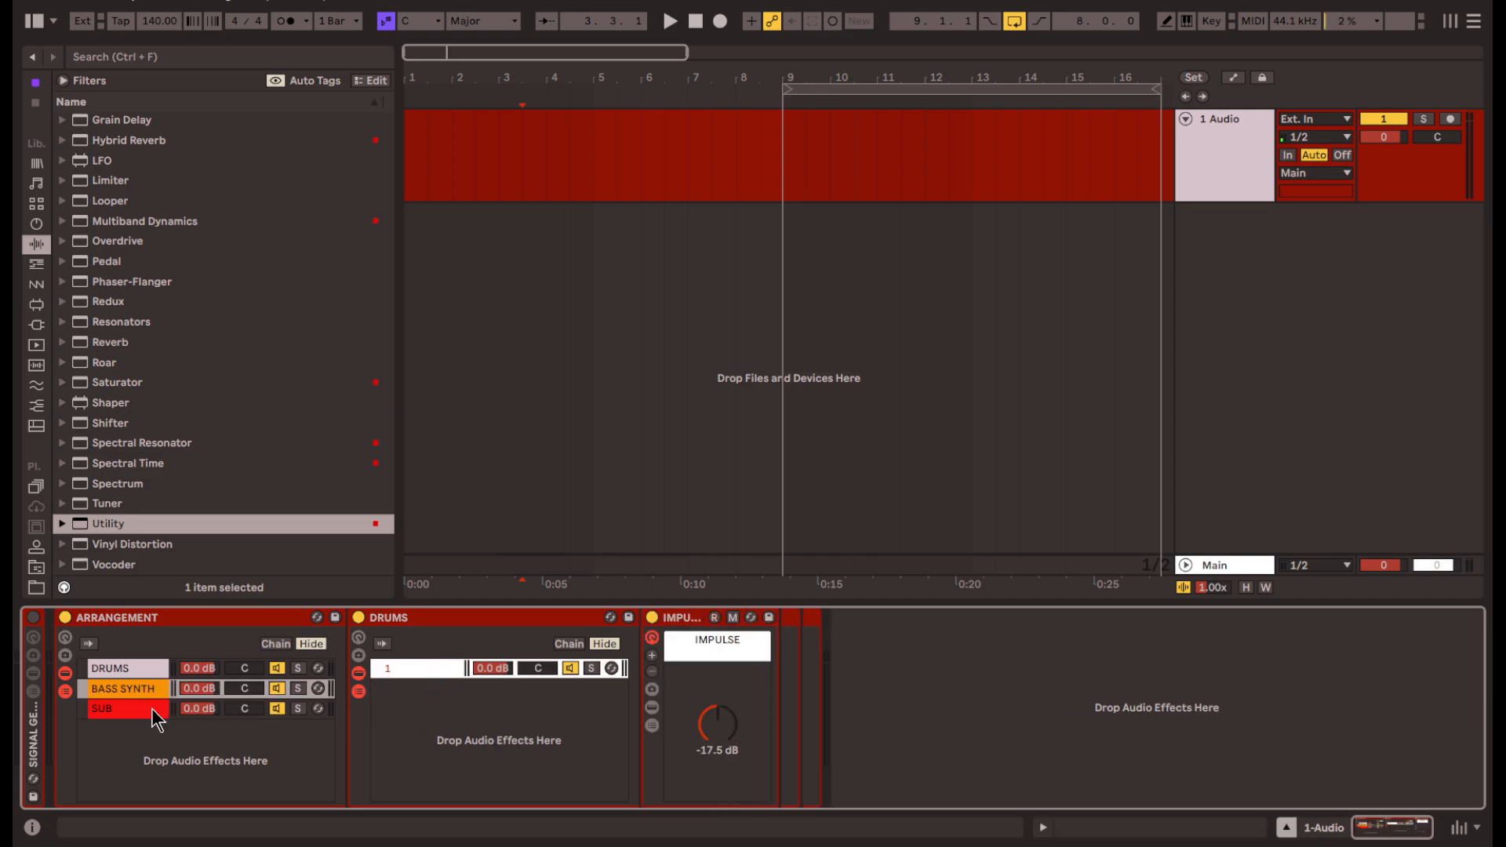
# - Delete the SNARE and HIHAT chains from the rack nested inside the SUB chain
pyautogui.click(152, 708)
pyautogui.hotkey('ctrl', 'z')
pyautogui.click(433, 712)
pyautogui.keyDown('shift'); pyautogui.click(421, 684); pyautogui.keyUp('shift')
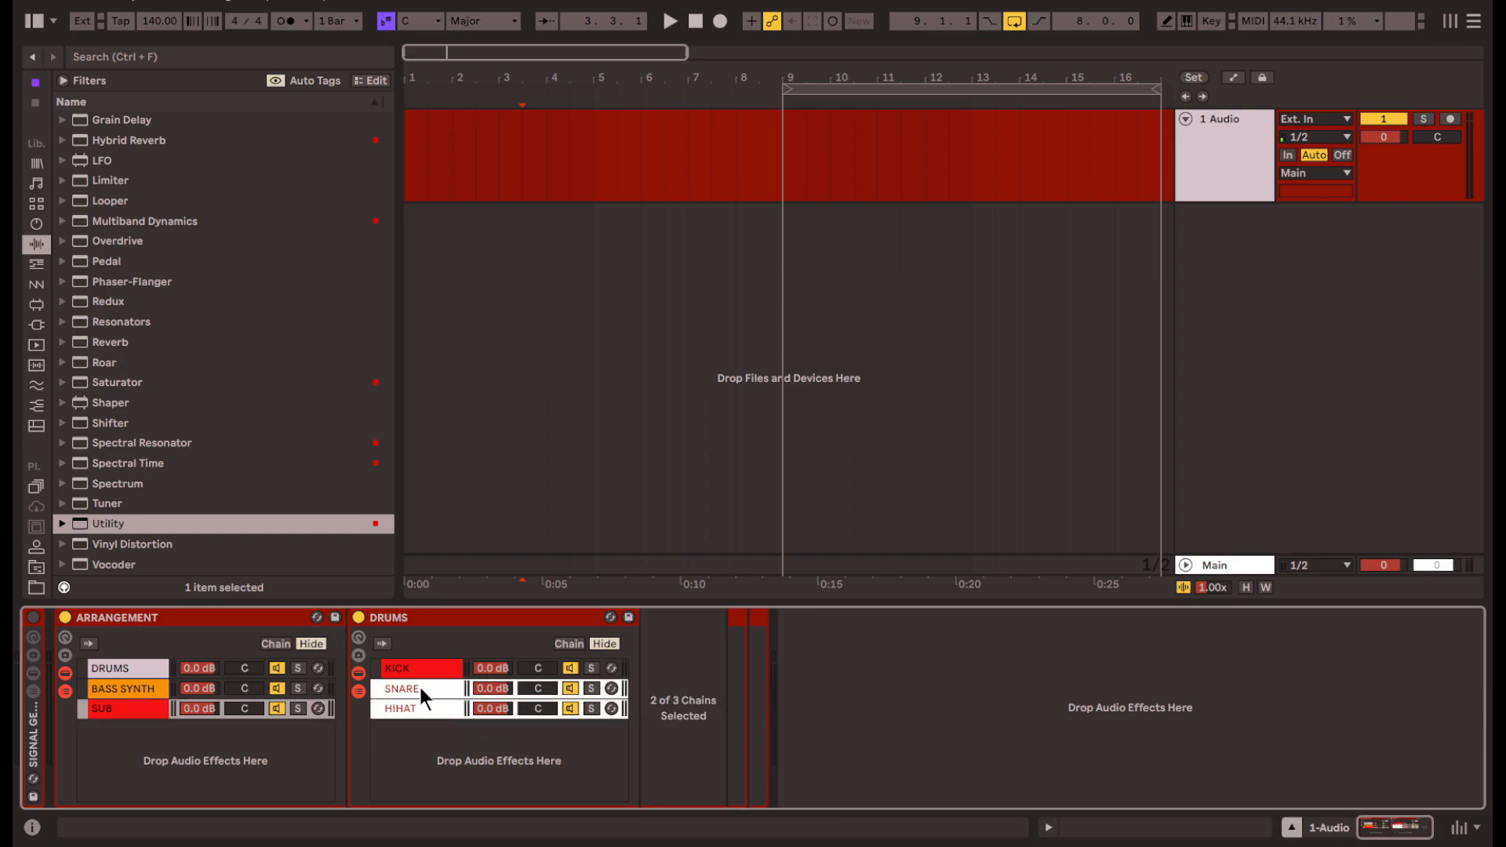
pyautogui.press('Delete')
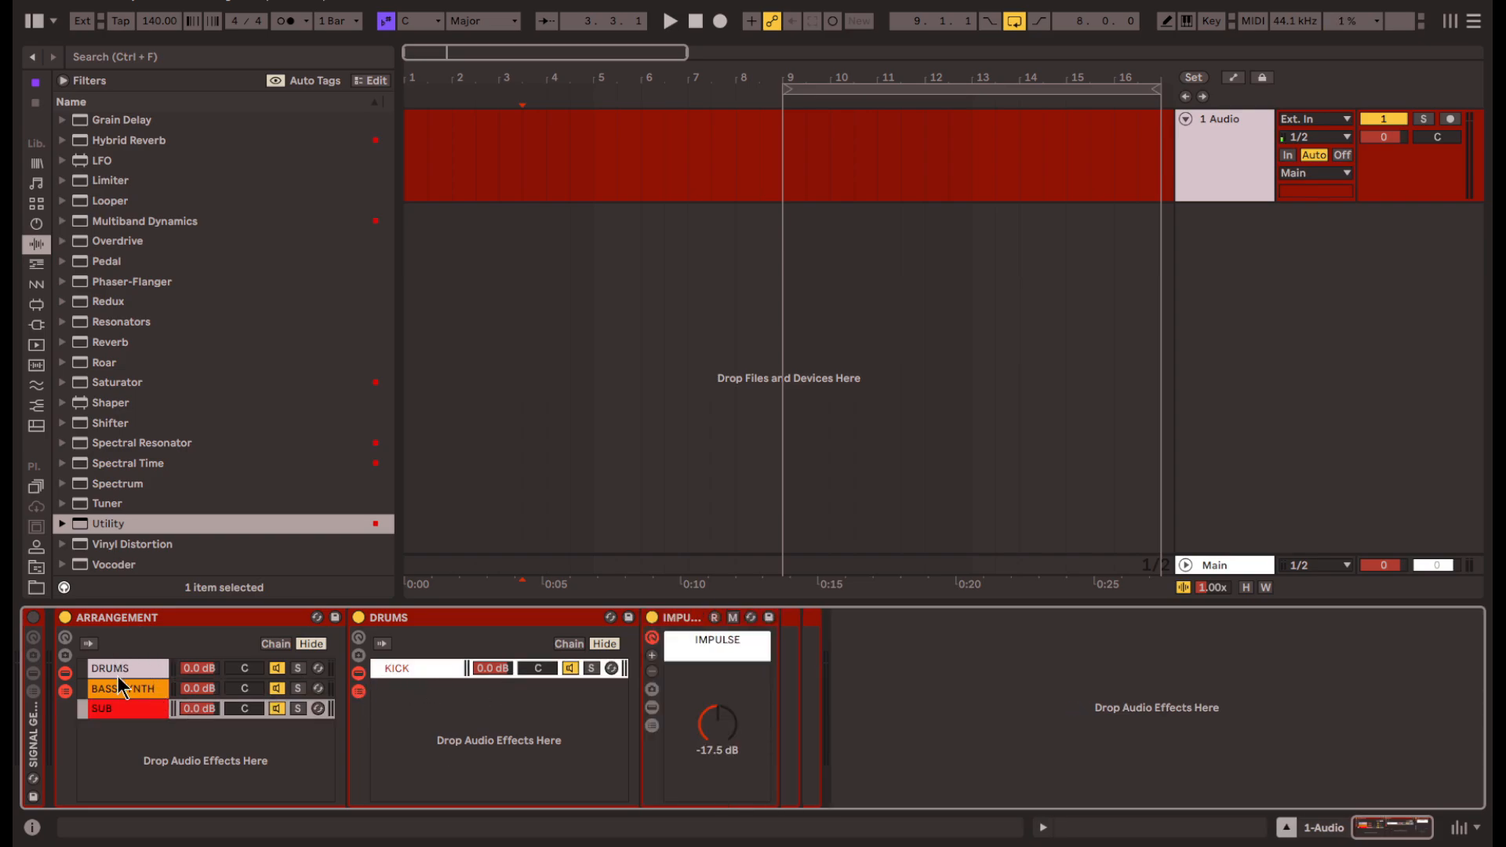
# - Show the track's automation and select the KICK chain inside the DRUMS chain
pyautogui.click(118, 668)
pyautogui.hotkey('ctrl', 'z')
pyautogui.press('a')
pyautogui.click(435, 671)
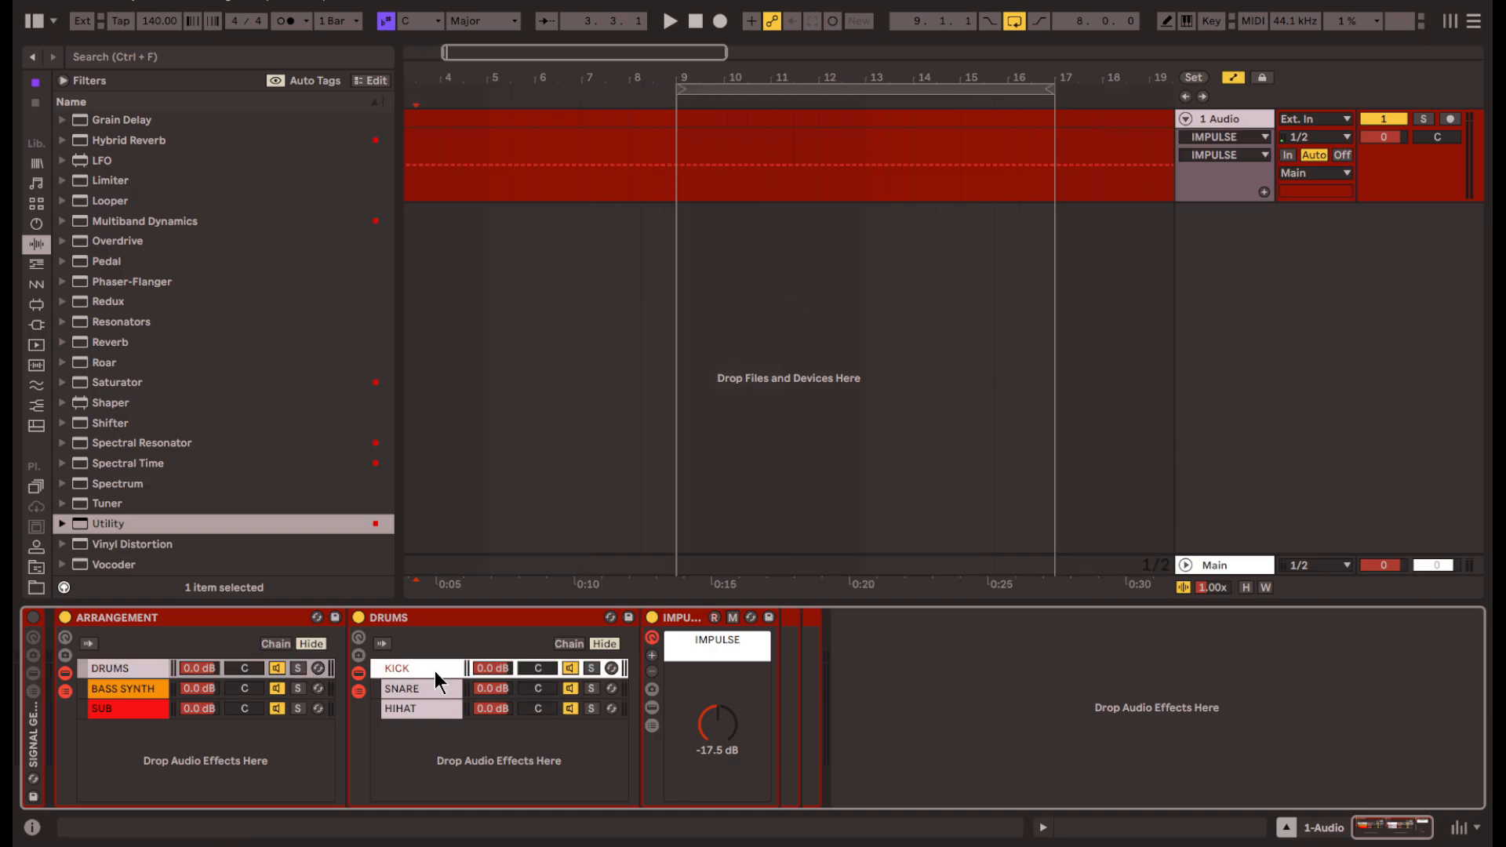
# - Place the insert marker at 9.1.1 and lower the KICK chain's IMPULSE macro to −∞ dB
pyautogui.hscroll(2, 732, 168)
pyautogui.click(559, 148)
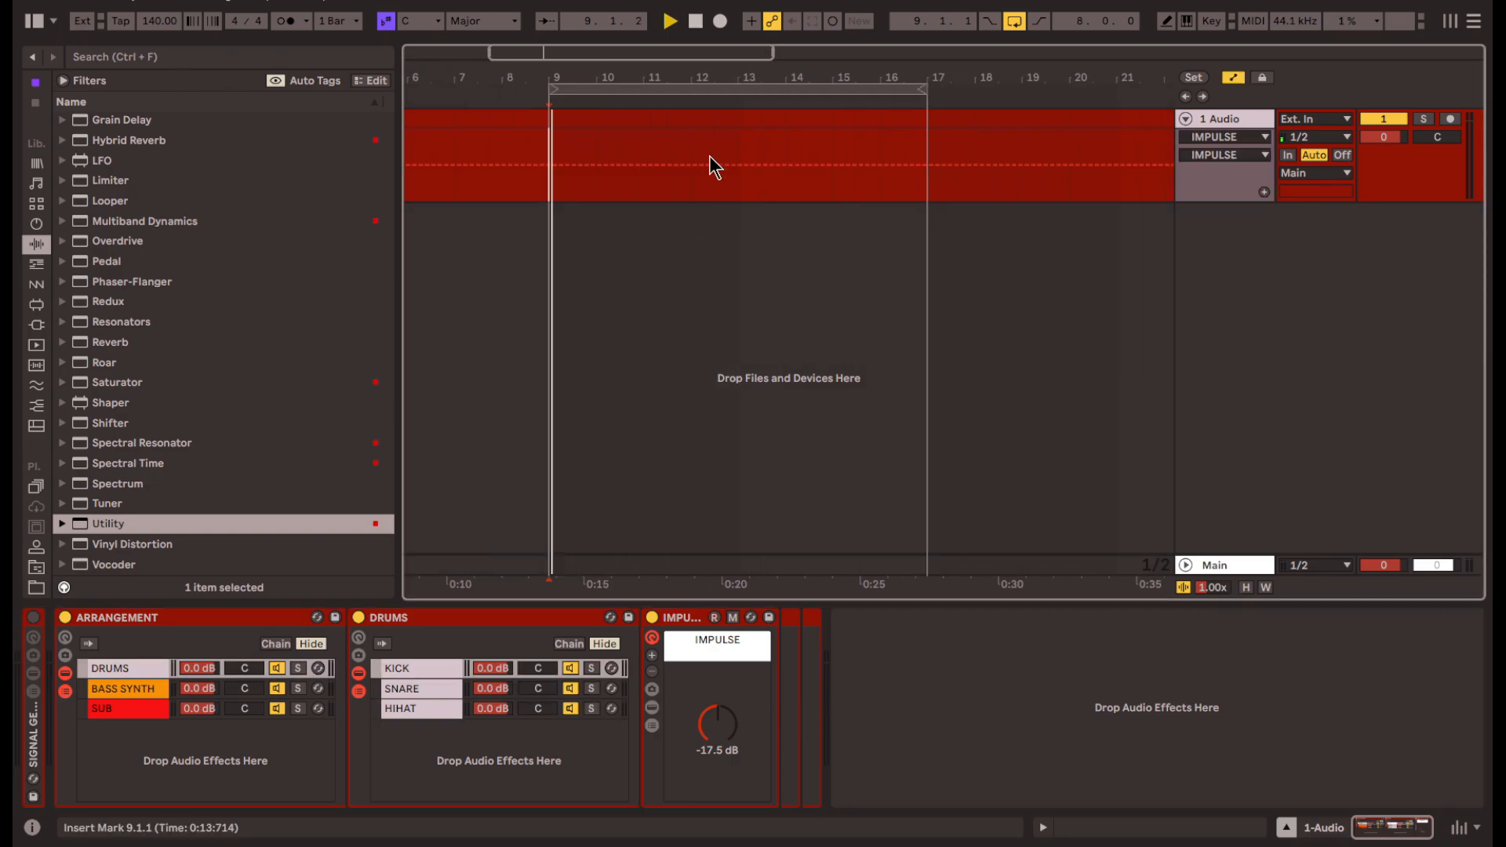
pyautogui.press('space')
pyautogui.doubleClick(714, 733)
pyautogui.scroll(4, 550, 177)
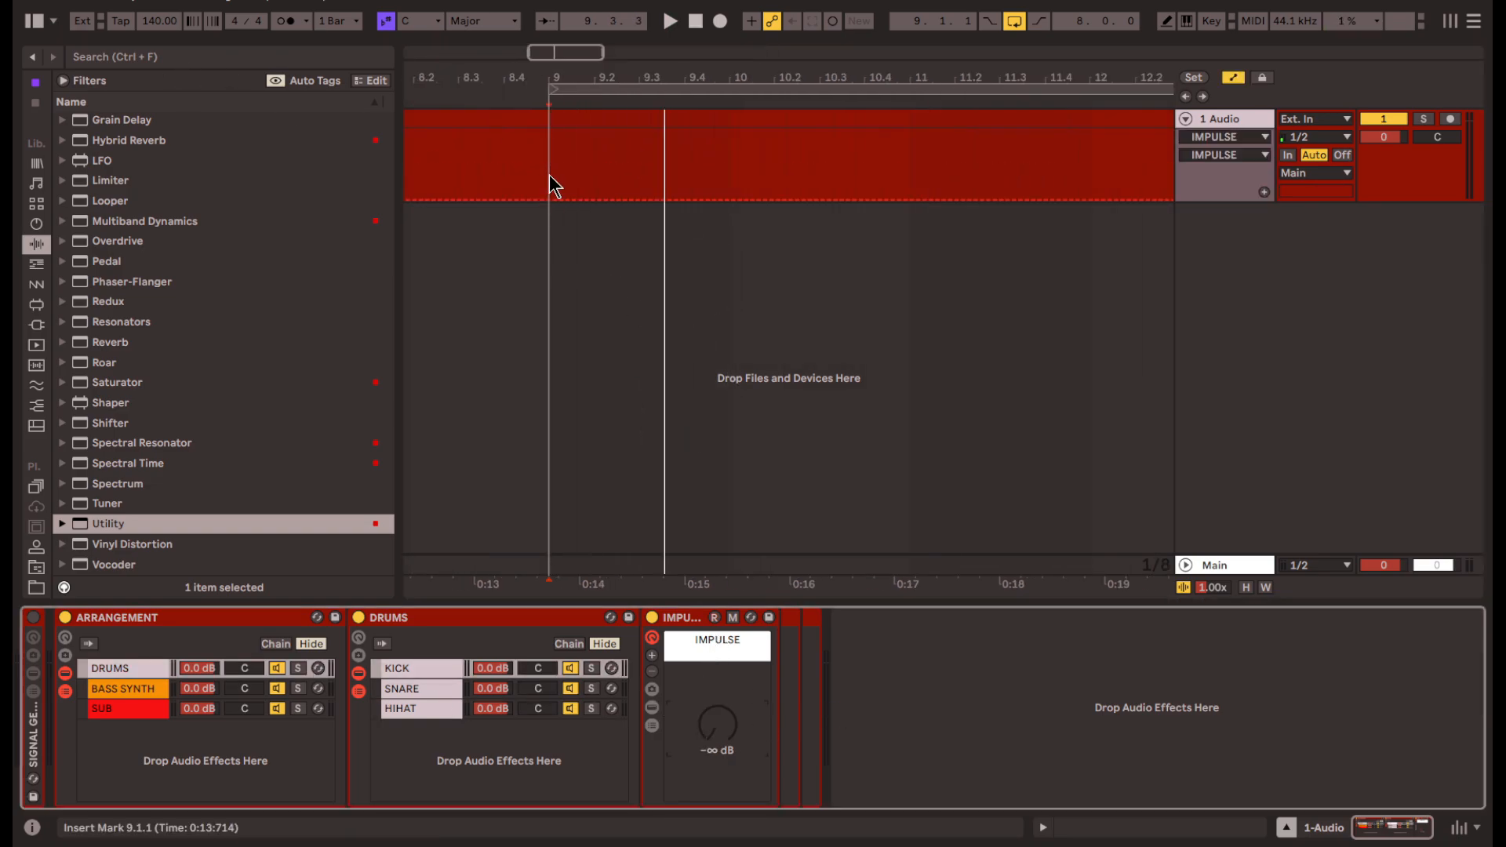
# - Draw a short IMPULSE automation spike from −∞ to 0 dB at bar 9 and copy it to beat 9.3
pyautogui.hscroll(2, 553, 187)
pyautogui.click(464, 199)
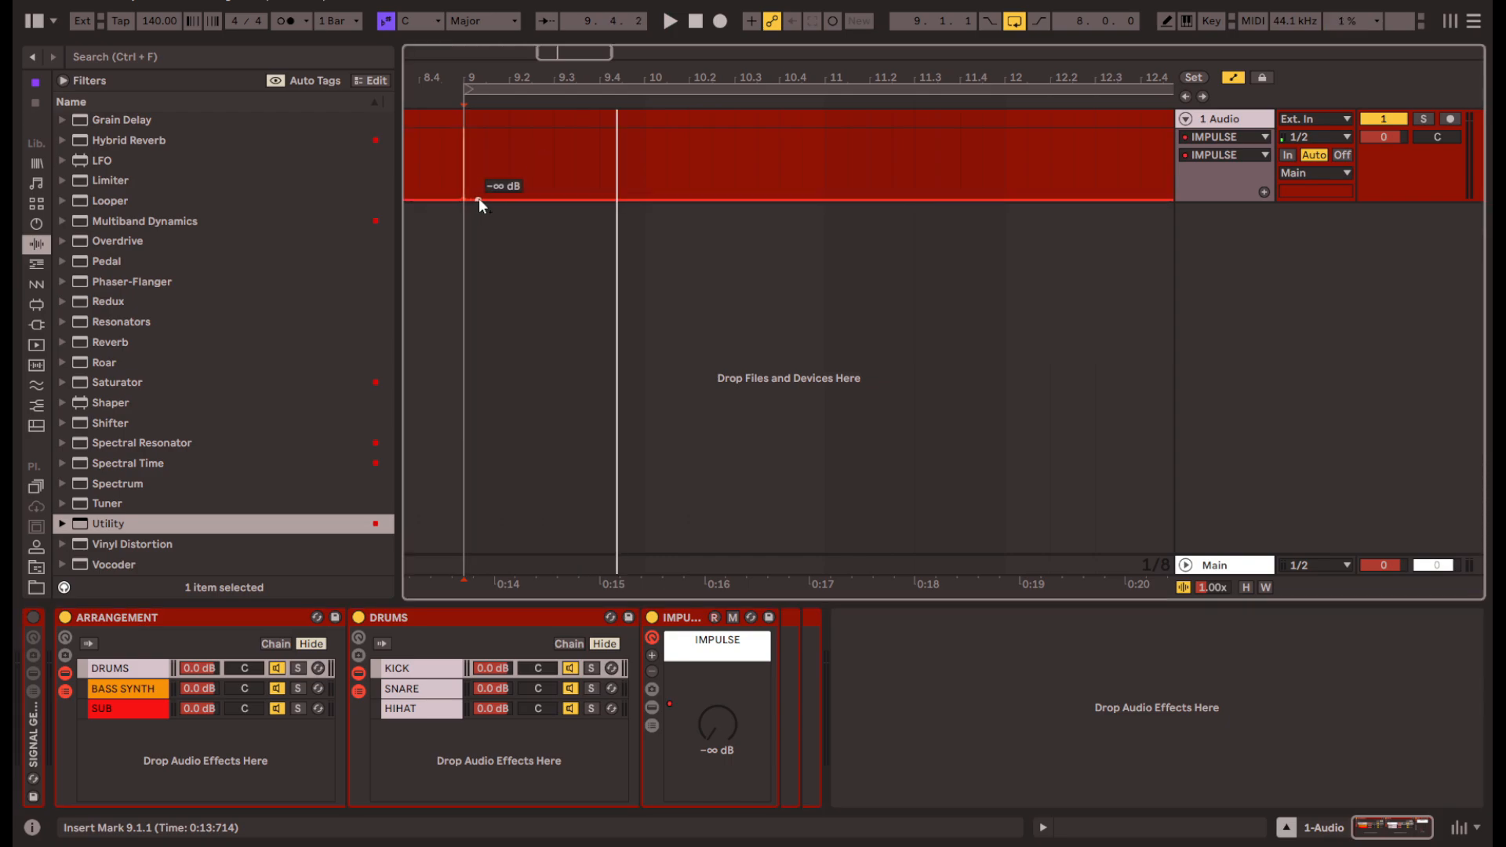
pyautogui.moveTo(478, 199)
pyautogui.mouseDown()
pyautogui.moveTo(469, 133)
pyautogui.moveTo(476, 174)
pyautogui.mouseUp()
pyautogui.scroll(5, 469, 132)
pyautogui.scroll(-4, 475, 174)
pyautogui.scroll(-3, 471, 129)
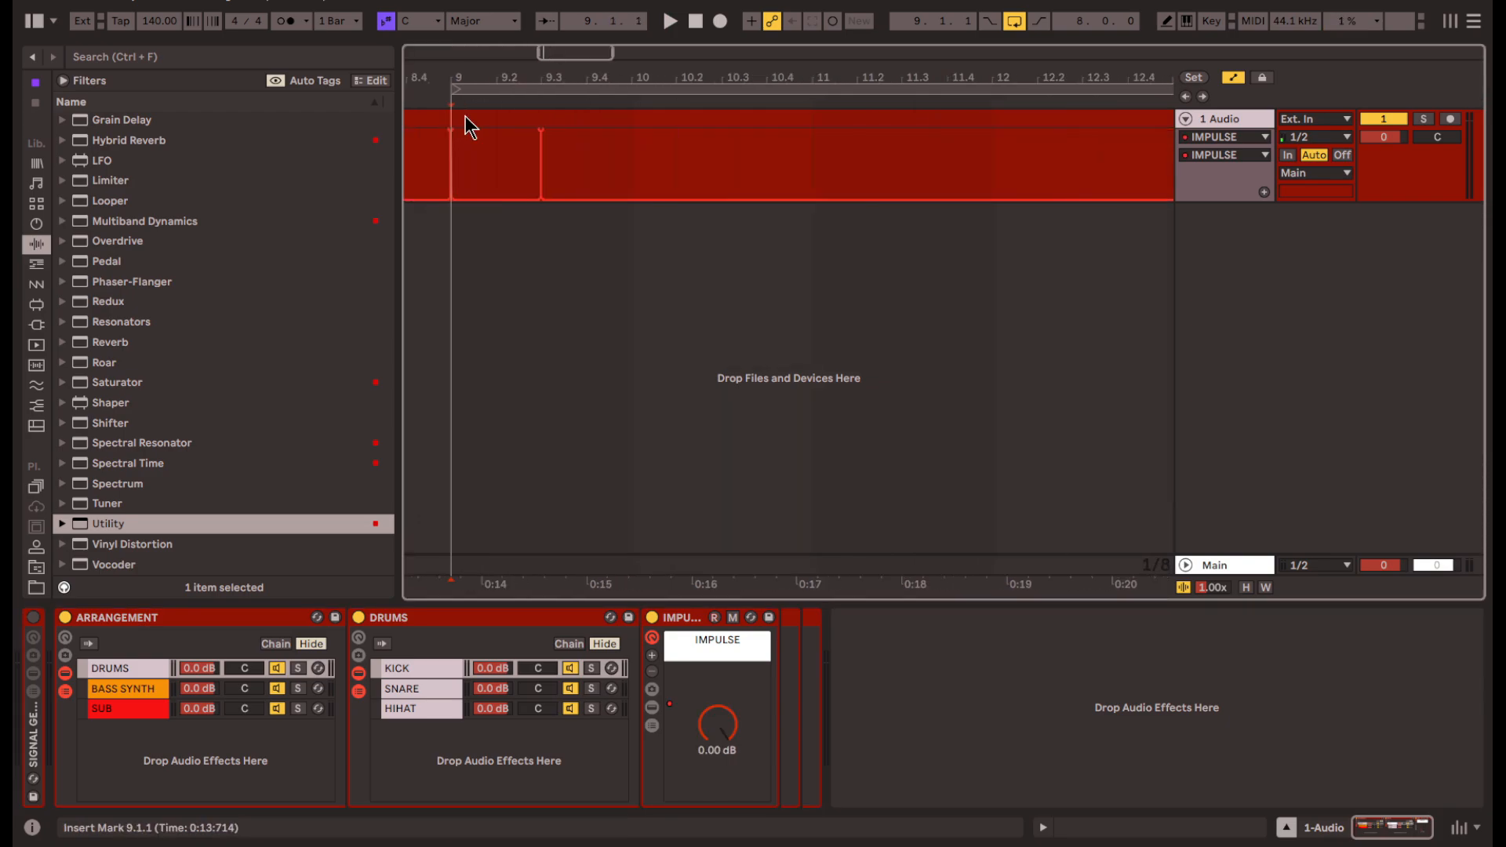
# - Paste the copied automation spike at 10.2, 11 and 11.3
pyautogui.click(619, 159)
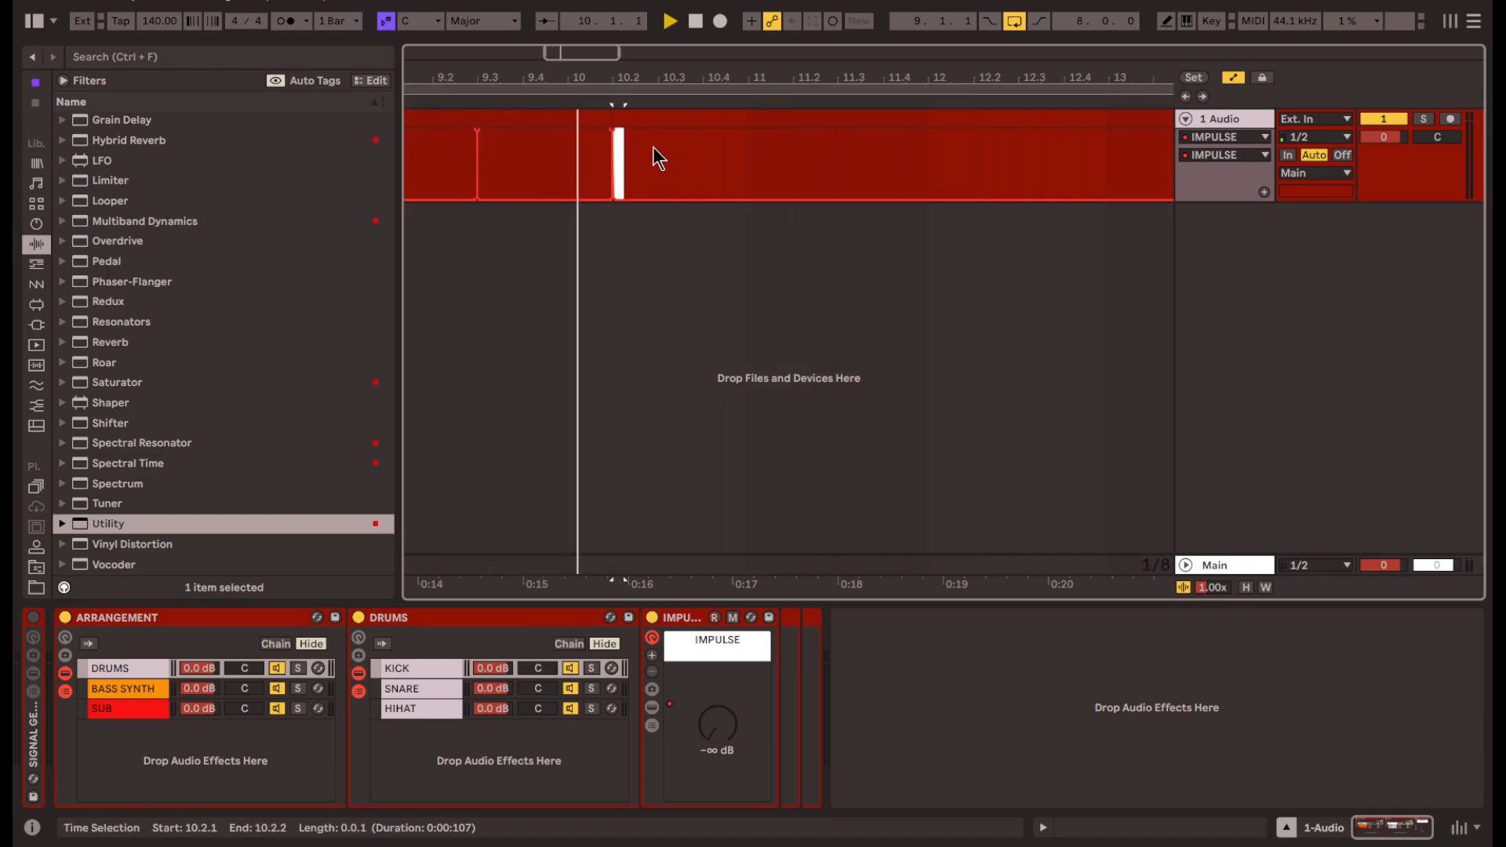
pyautogui.click(695, 150)
pyautogui.click(689, 141)
pyautogui.hotkey('ctrl', 'v')
pyautogui.click(679, 144)
pyautogui.press('space')
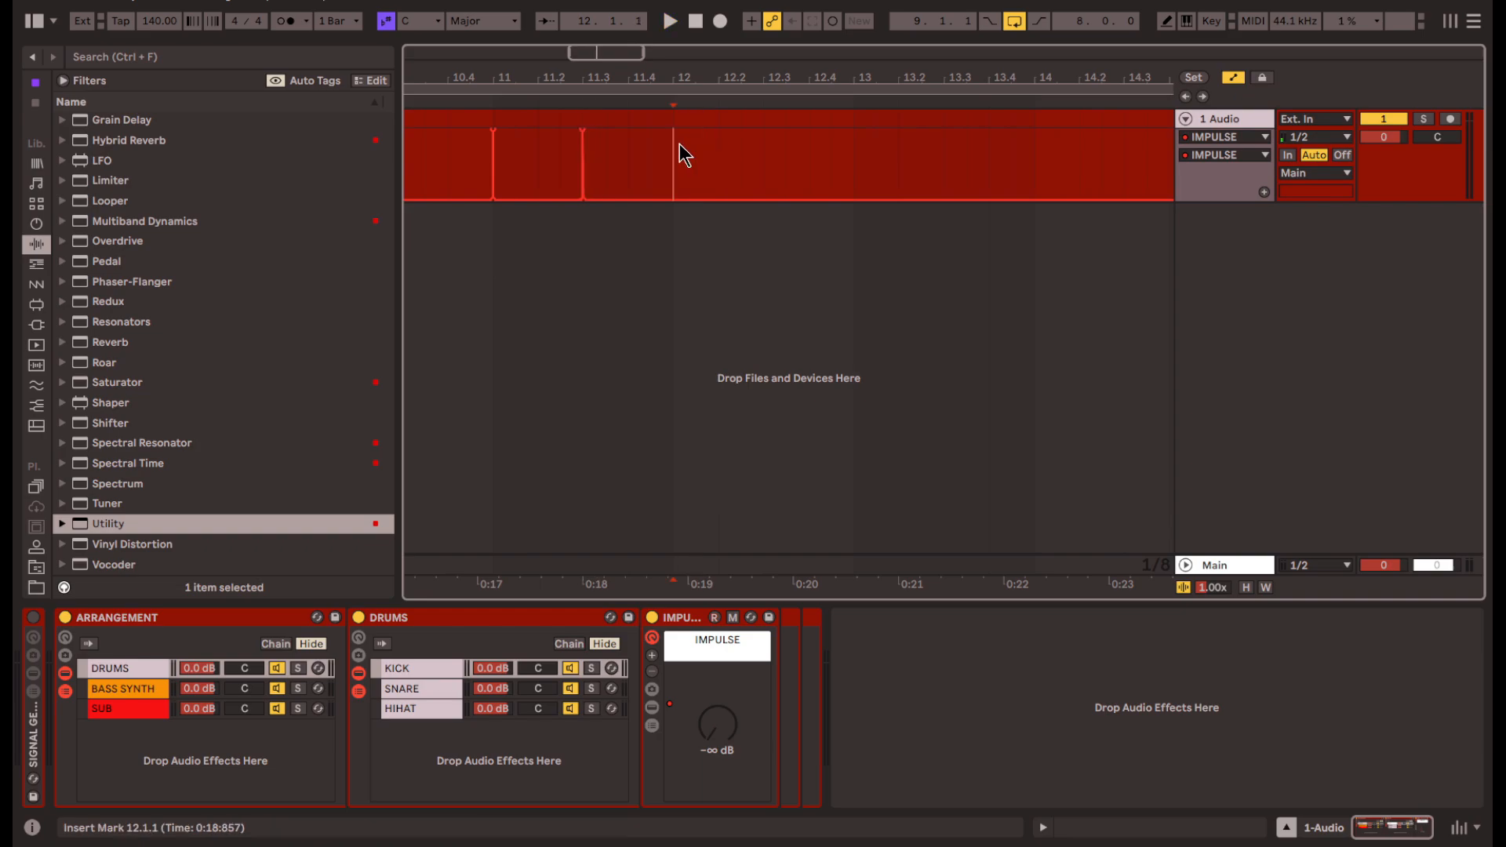
# - Paste the automation spike at 12, 12.2 and 12.3 to complete the four-bar kick pattern
pyautogui.hotkey('ctrl', 'v')
pyautogui.click(762, 154)
pyautogui.hotkey('ctrl', 'v')
# - Duplicate the kick automation of bars 9 to 13 onto bars 13 to 17 and move the IMPULSE automation into its own lane
pyautogui.hscroll(1, 792, 156)
pyautogui.click(841, 159)
pyautogui.scroll(-4, 812, 166)
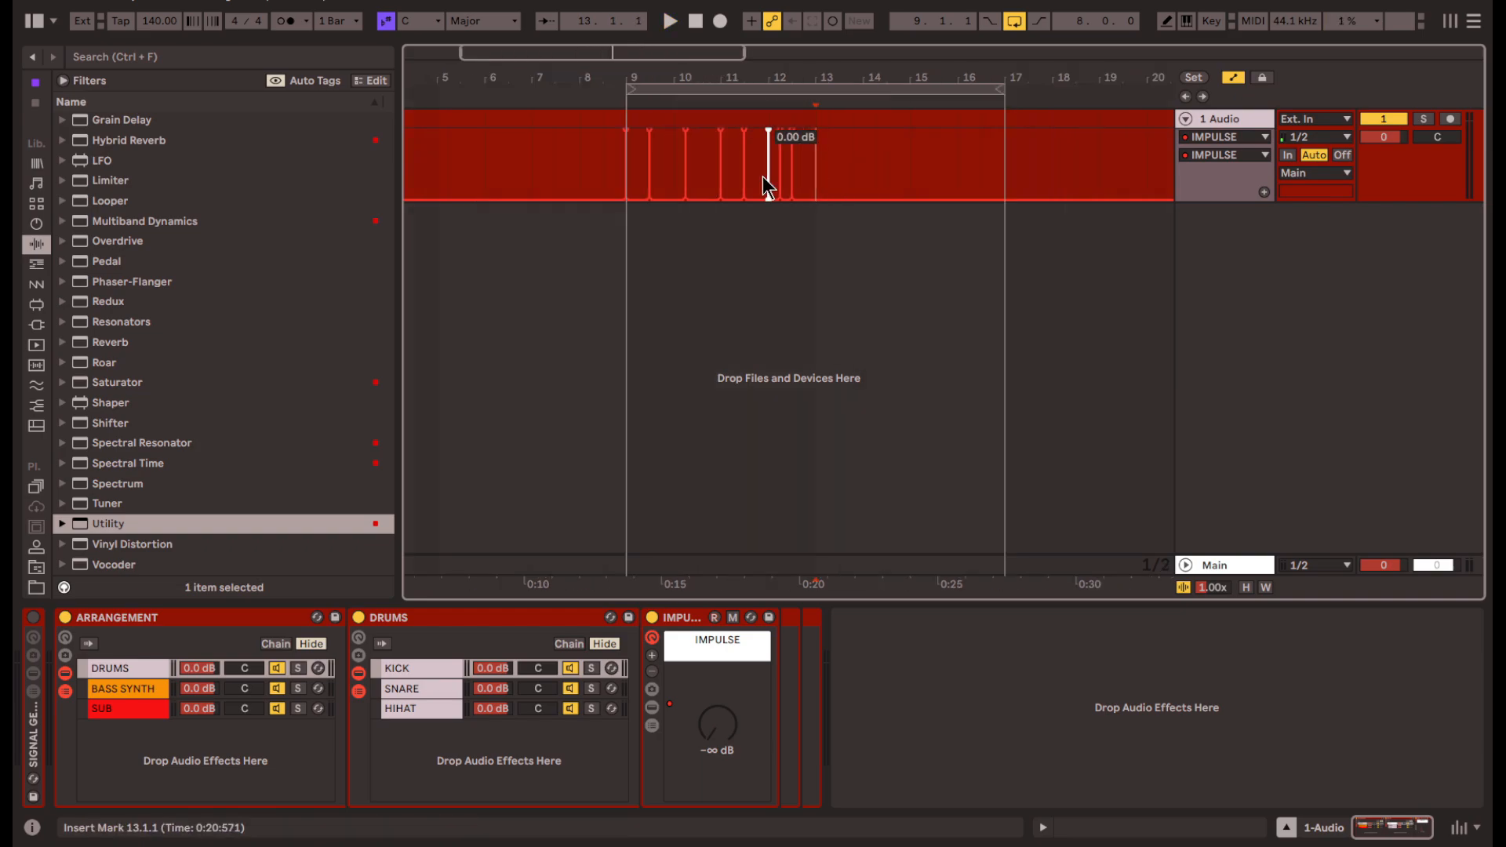
pyautogui.keyDown('shift'); pyautogui.click(627, 111); pyautogui.keyUp('shift')
pyautogui.hotkey('ctrl', 'd')
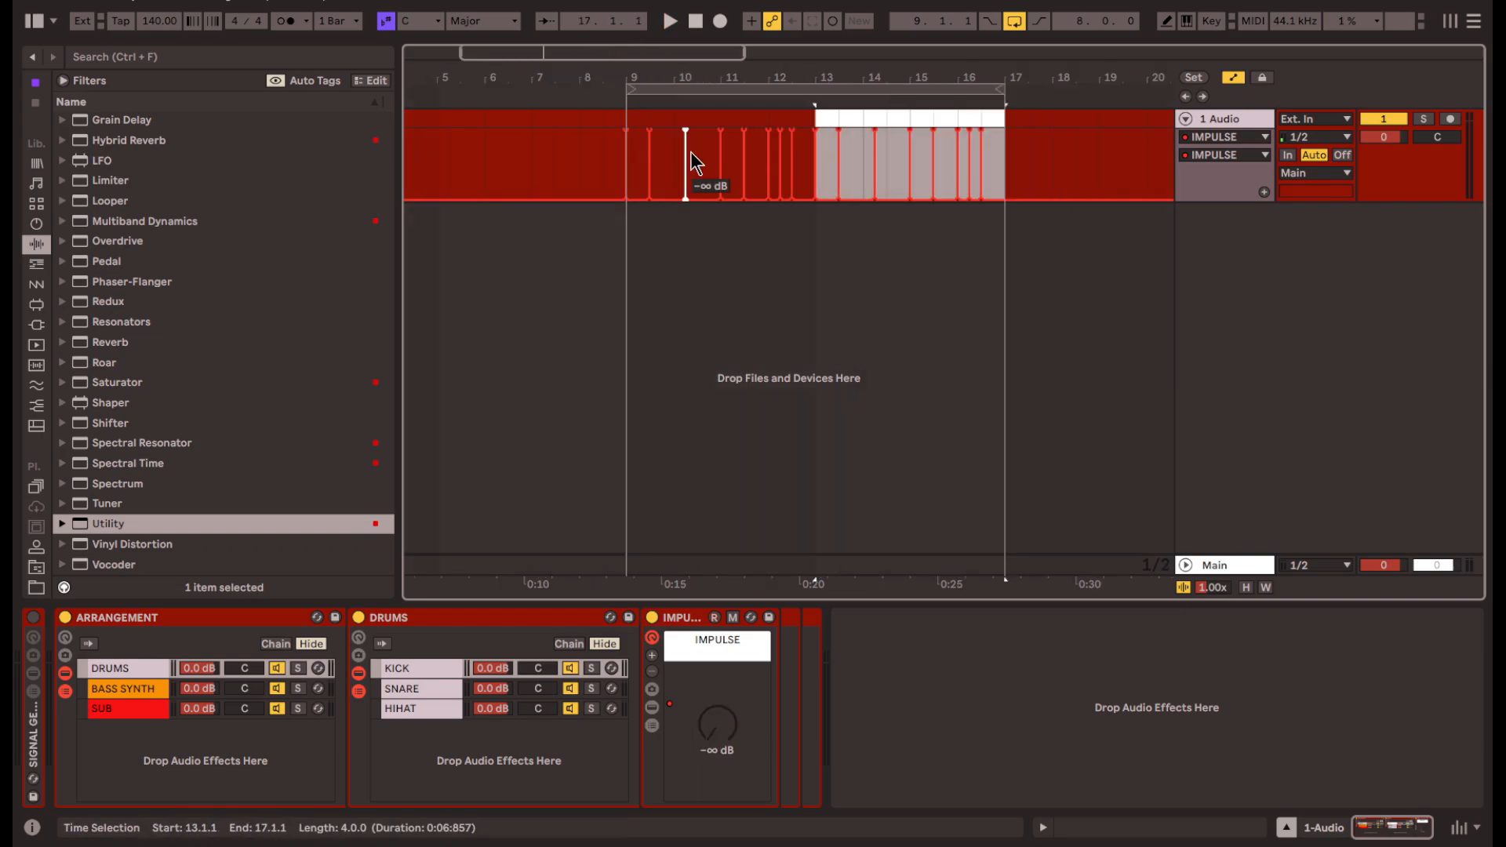
pyautogui.click(1262, 192)
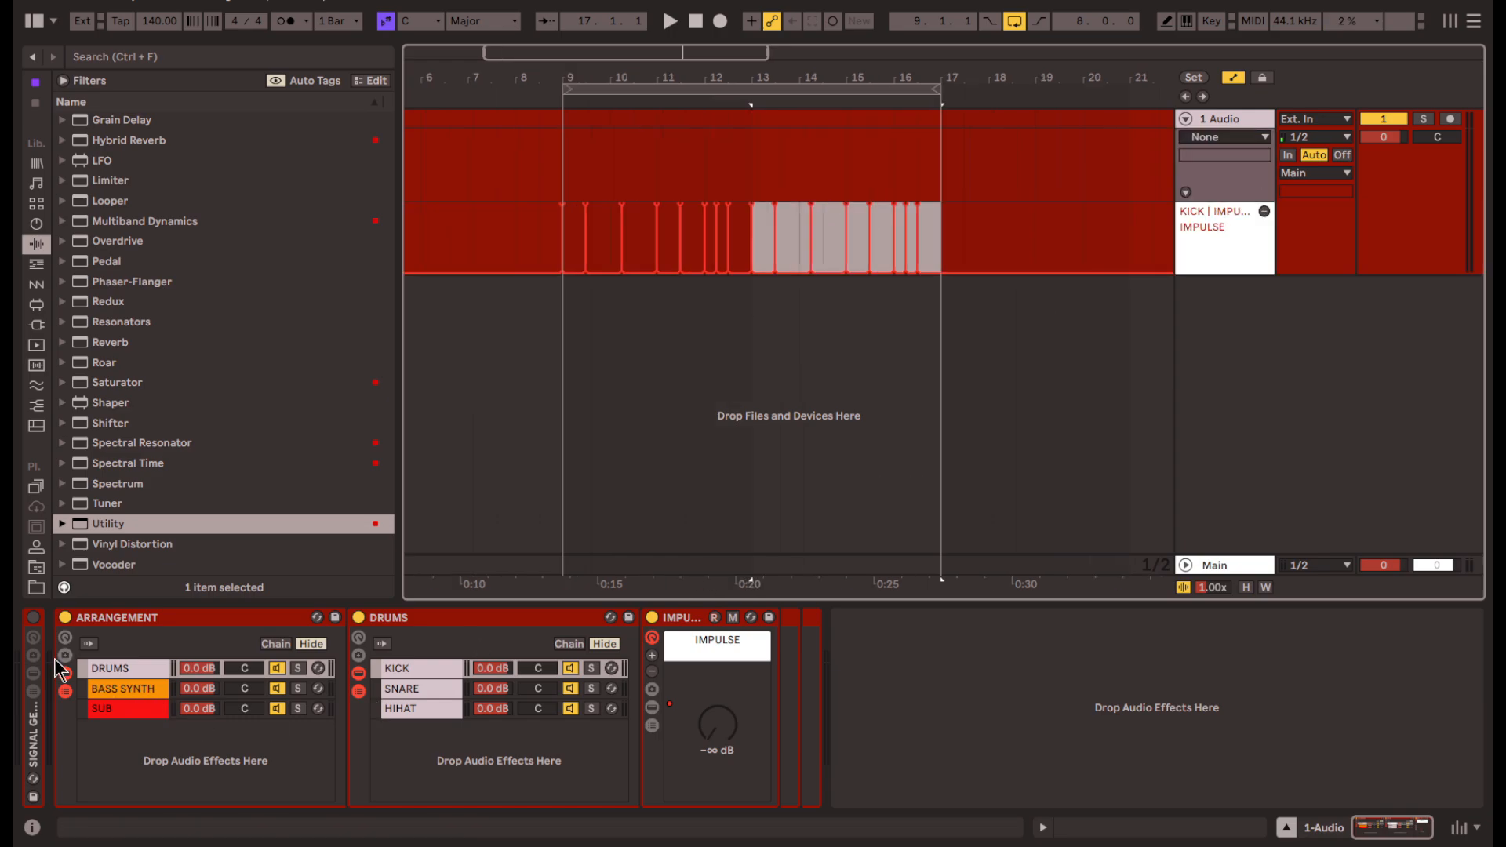
# - Switch on the SIGNAL GENERATOR rack and isolate the KICK chain by deactivating the BASS SYNTH, SUB, SNARE and HIHAT chains
pyautogui.click(33, 619)
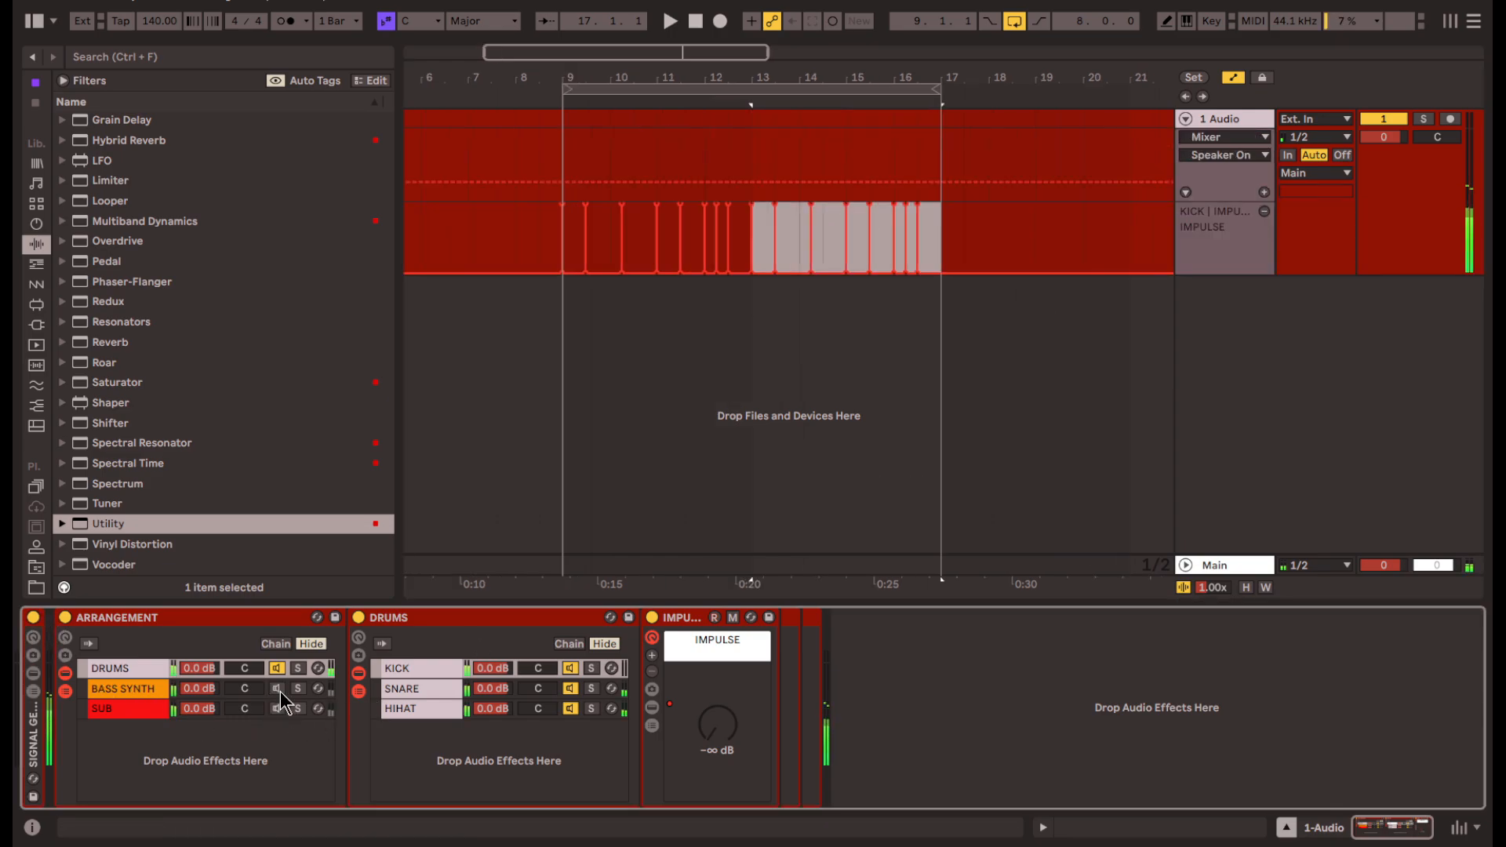
pyautogui.click(414, 668)
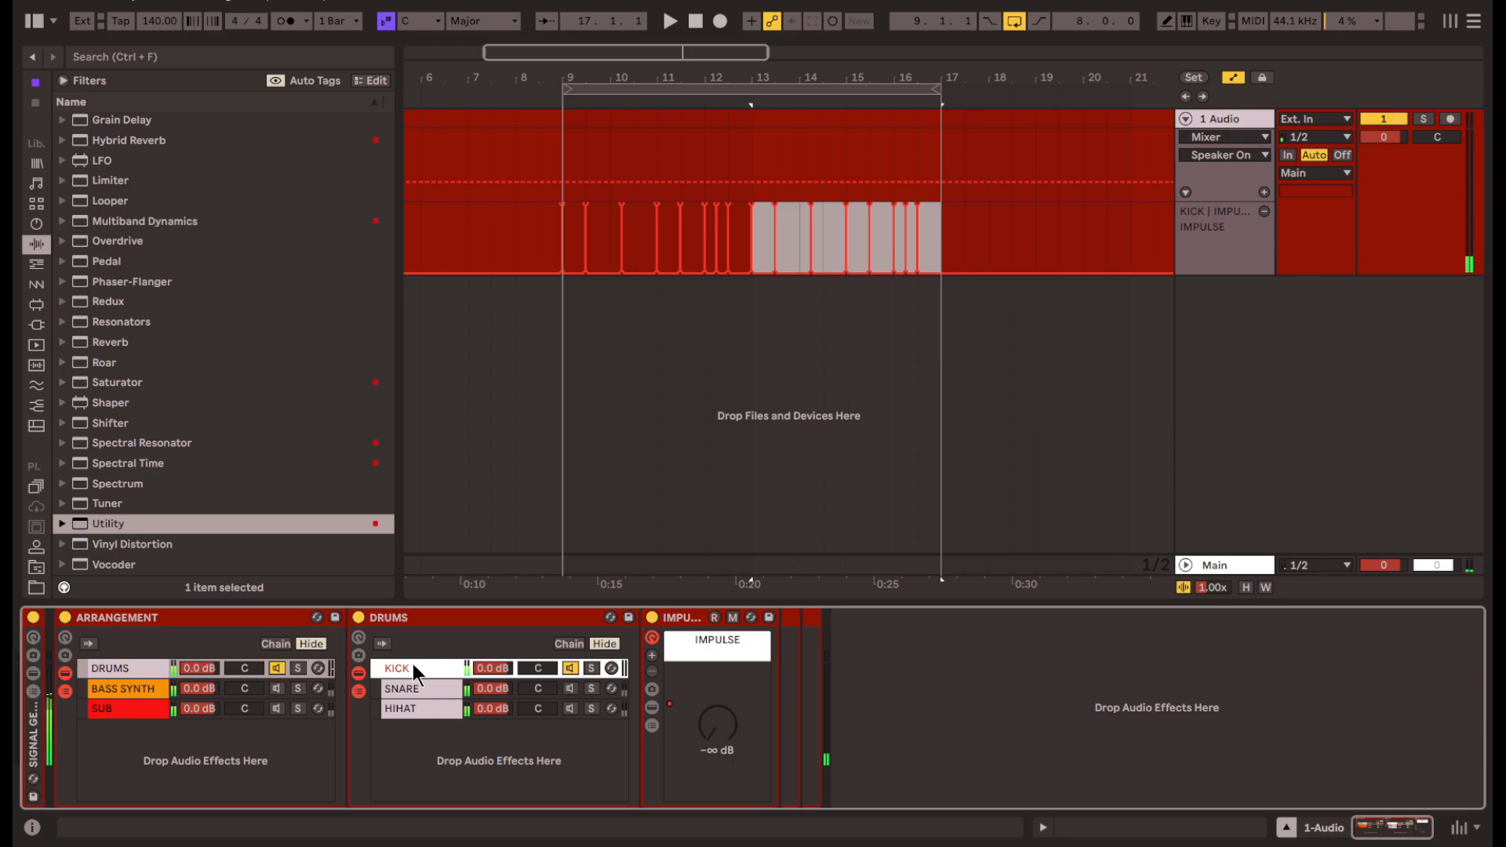
# - Play the arrangement from just before bar 9 and add a Drum Buss after the IMPULSE rack in the KICK chain
pyautogui.click(540, 157)
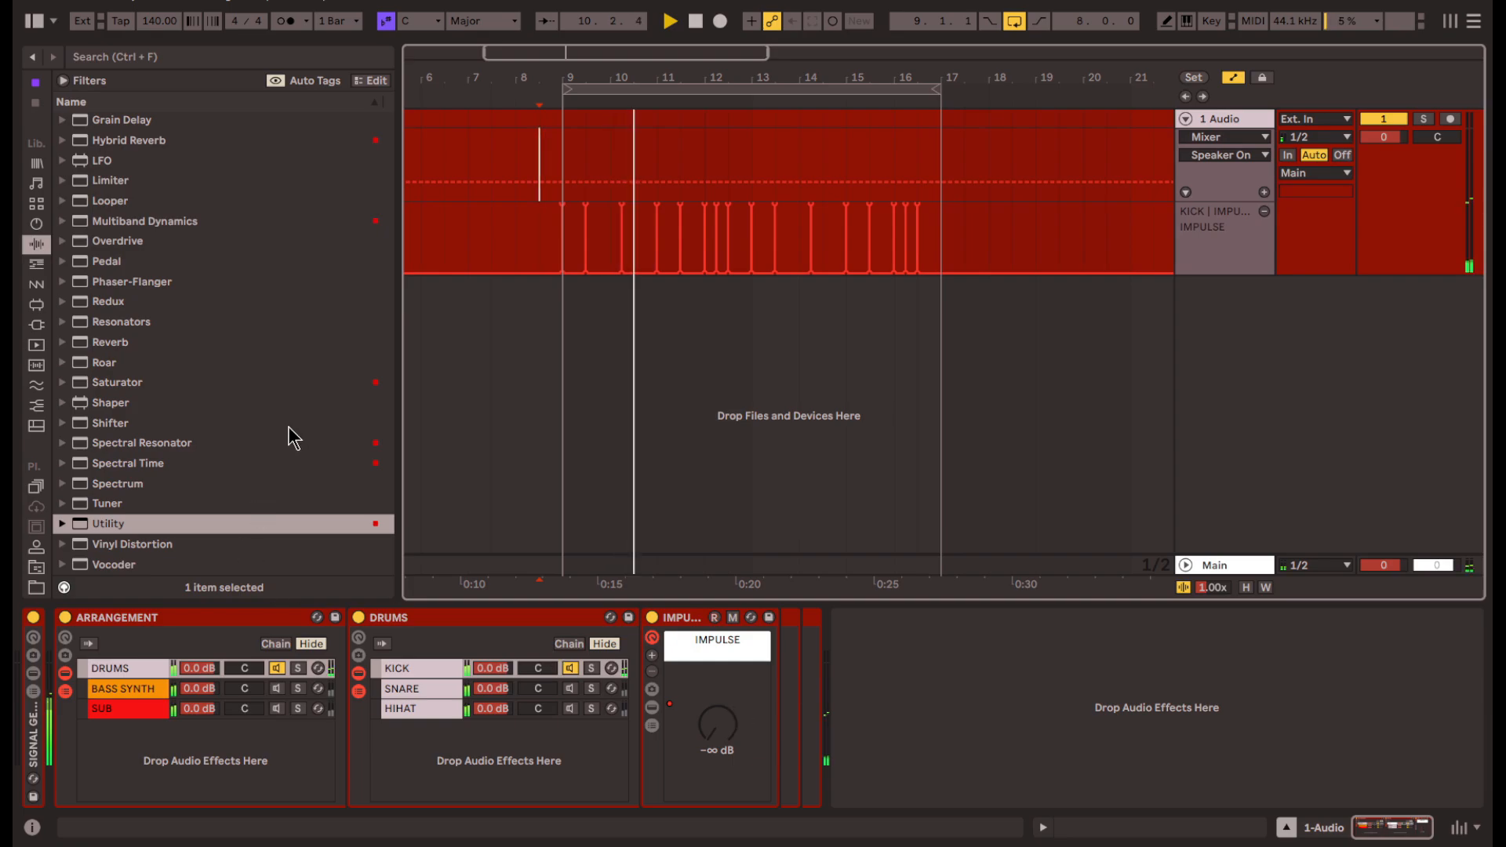
pyautogui.scroll(10, 277, 461)
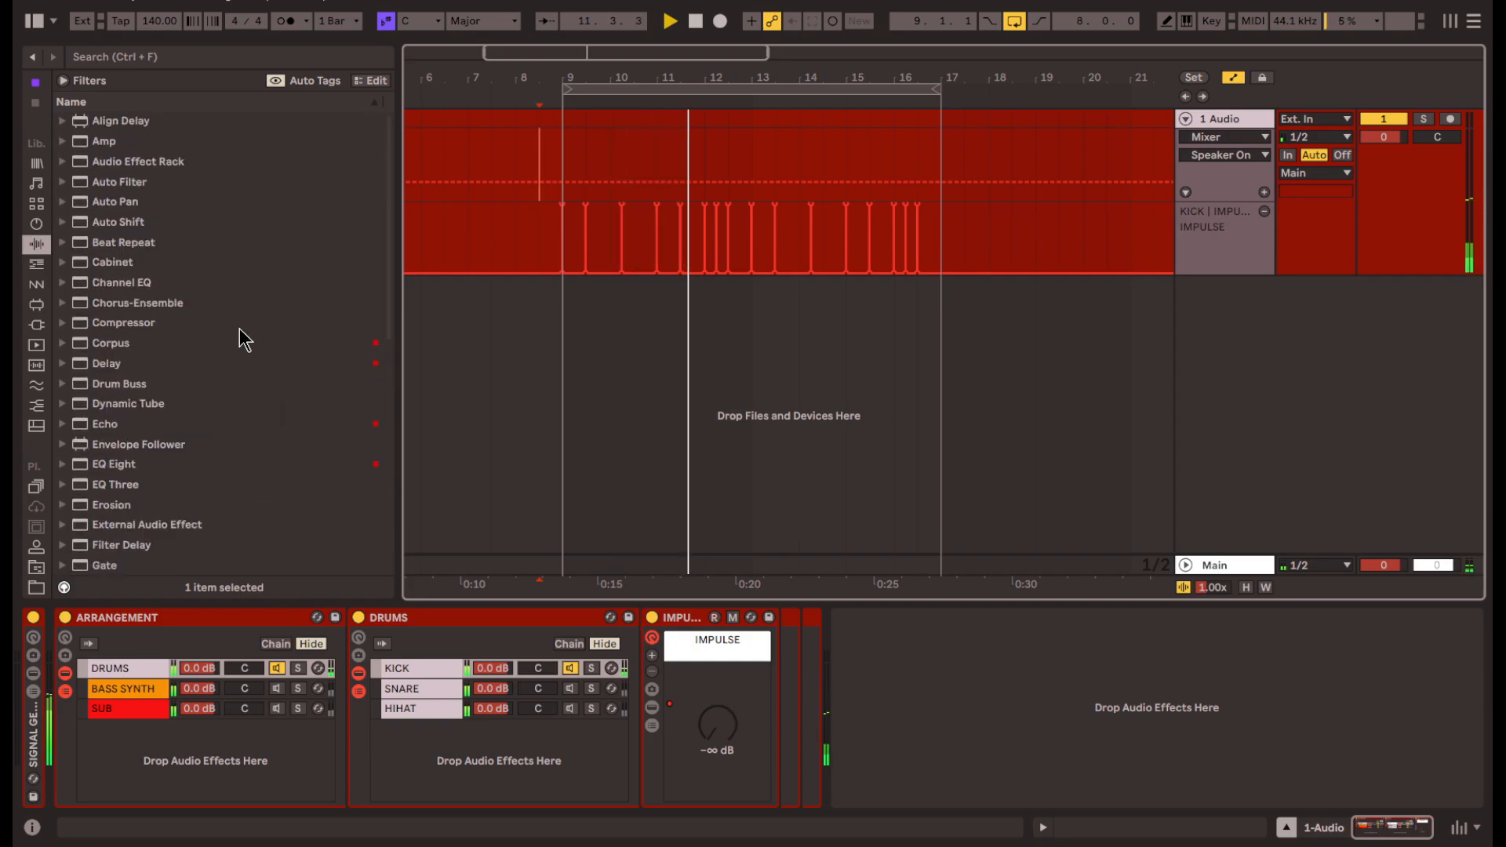
pyautogui.click(64, 161)
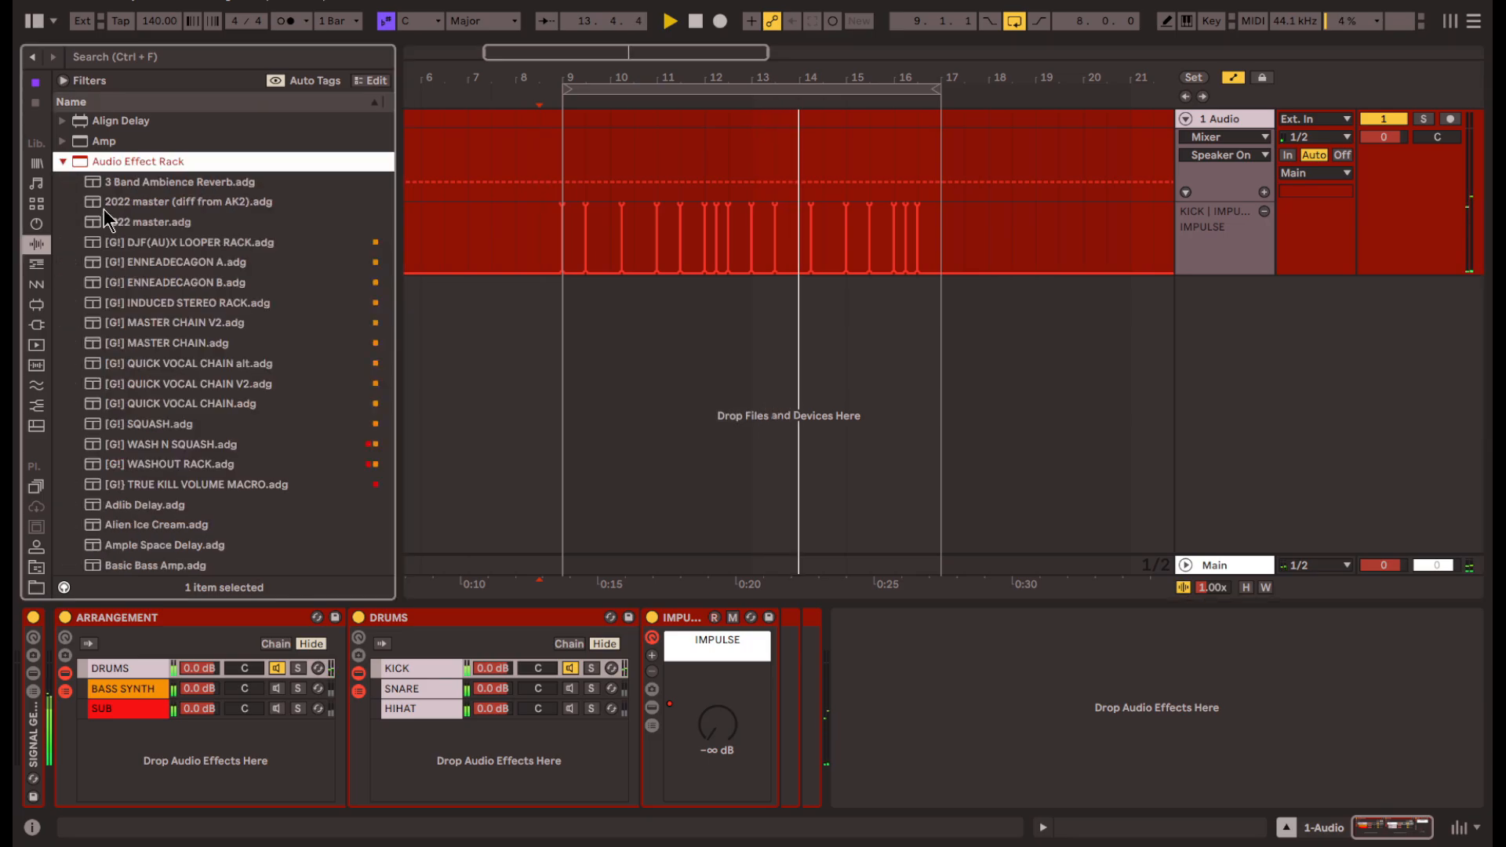
pyautogui.scroll(-5, 318, 436)
pyautogui.scroll(5, 218, 342)
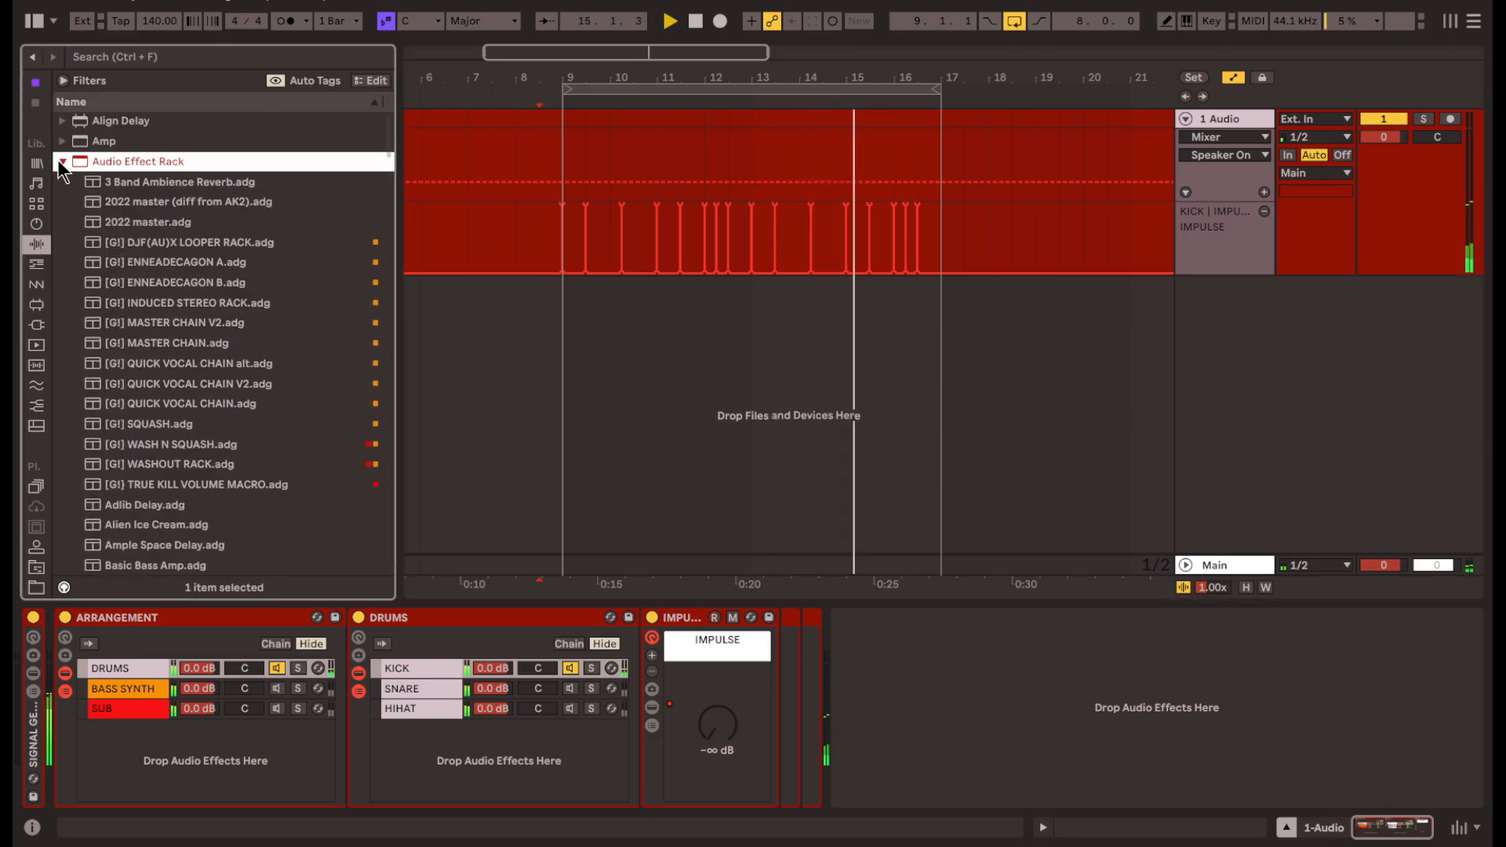
pyautogui.click(63, 161)
pyautogui.click(157, 484)
pyautogui.moveTo(129, 384)
pyautogui.mouseDown()
pyautogui.moveTo(707, 700)
pyautogui.moveTo(746, 745)
pyautogui.moveTo(816, 743)
pyautogui.mouseUp()
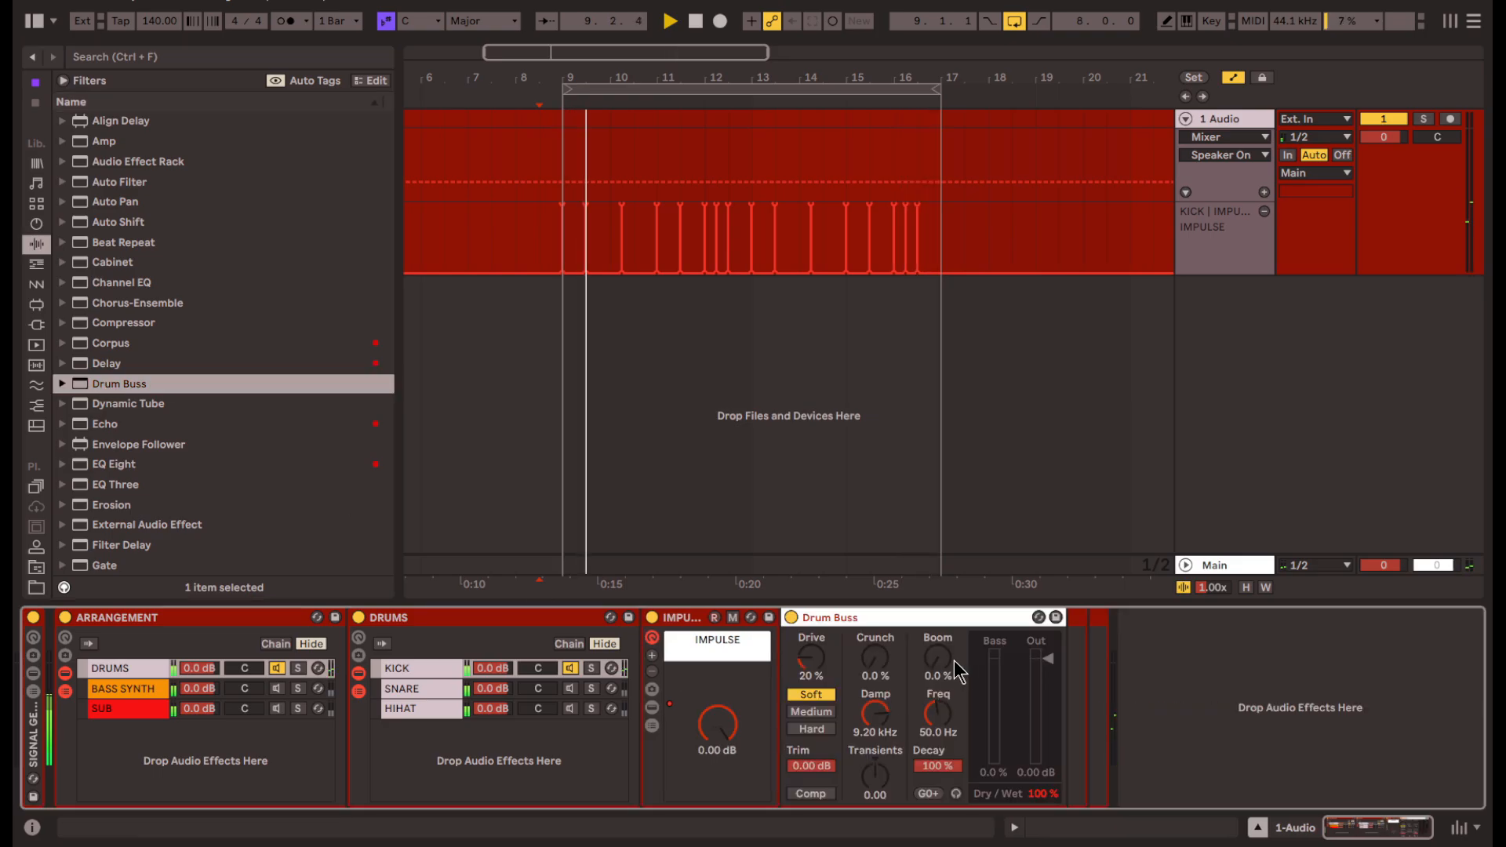
# - Set the Drum Buss Boom and Crunch to 100 % and its Drive to 96 %
pyautogui.moveTo(940, 662); pyautogui.dragTo(940, 572)
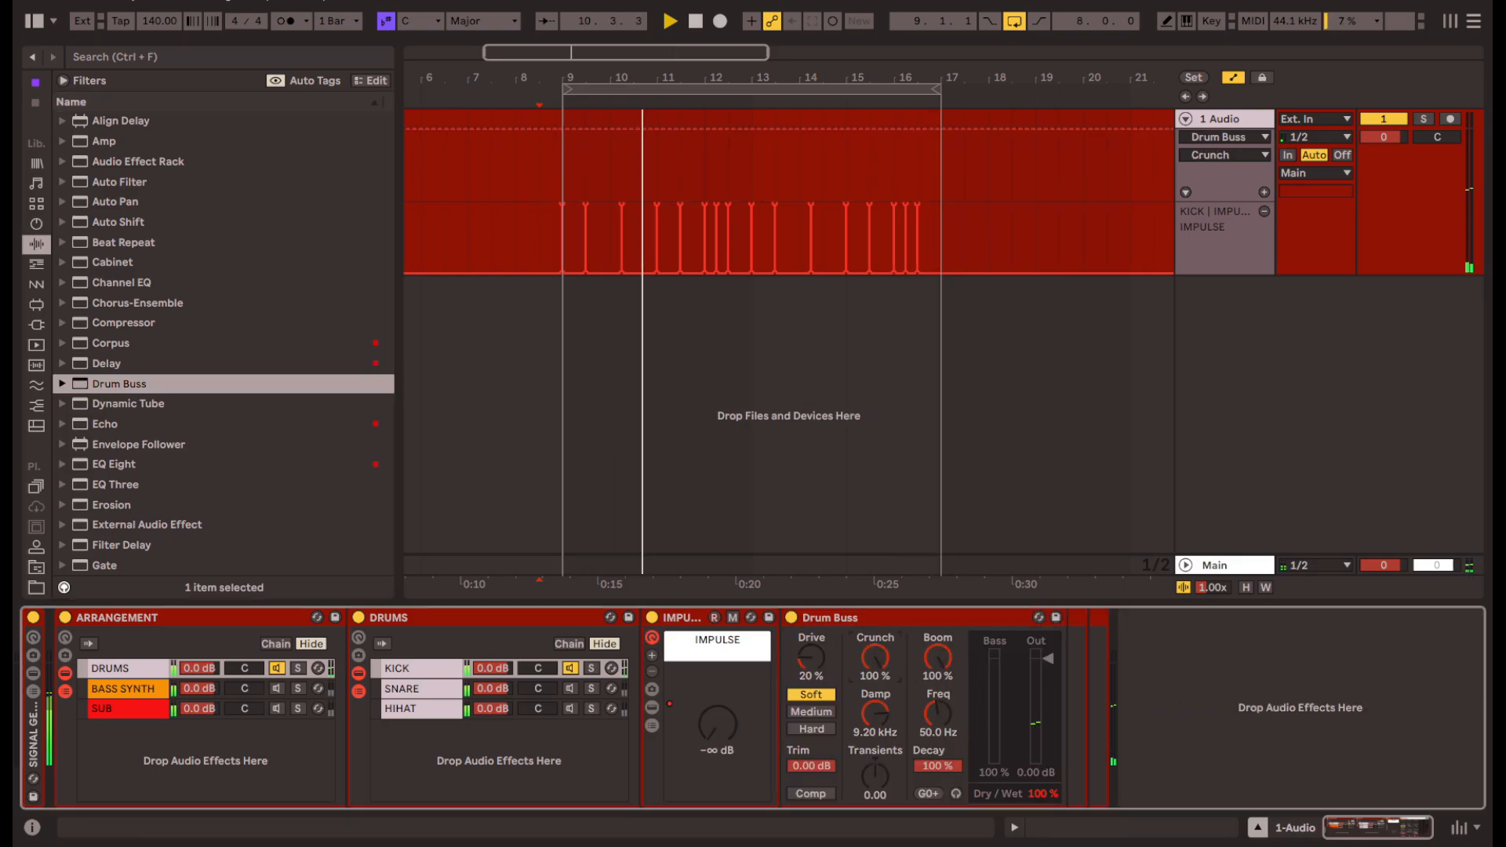
pyautogui.moveTo(813, 665)
pyautogui.mouseDown()
pyautogui.moveTo(812, 635)
pyautogui.moveTo(816, 671)
pyautogui.mouseUp()
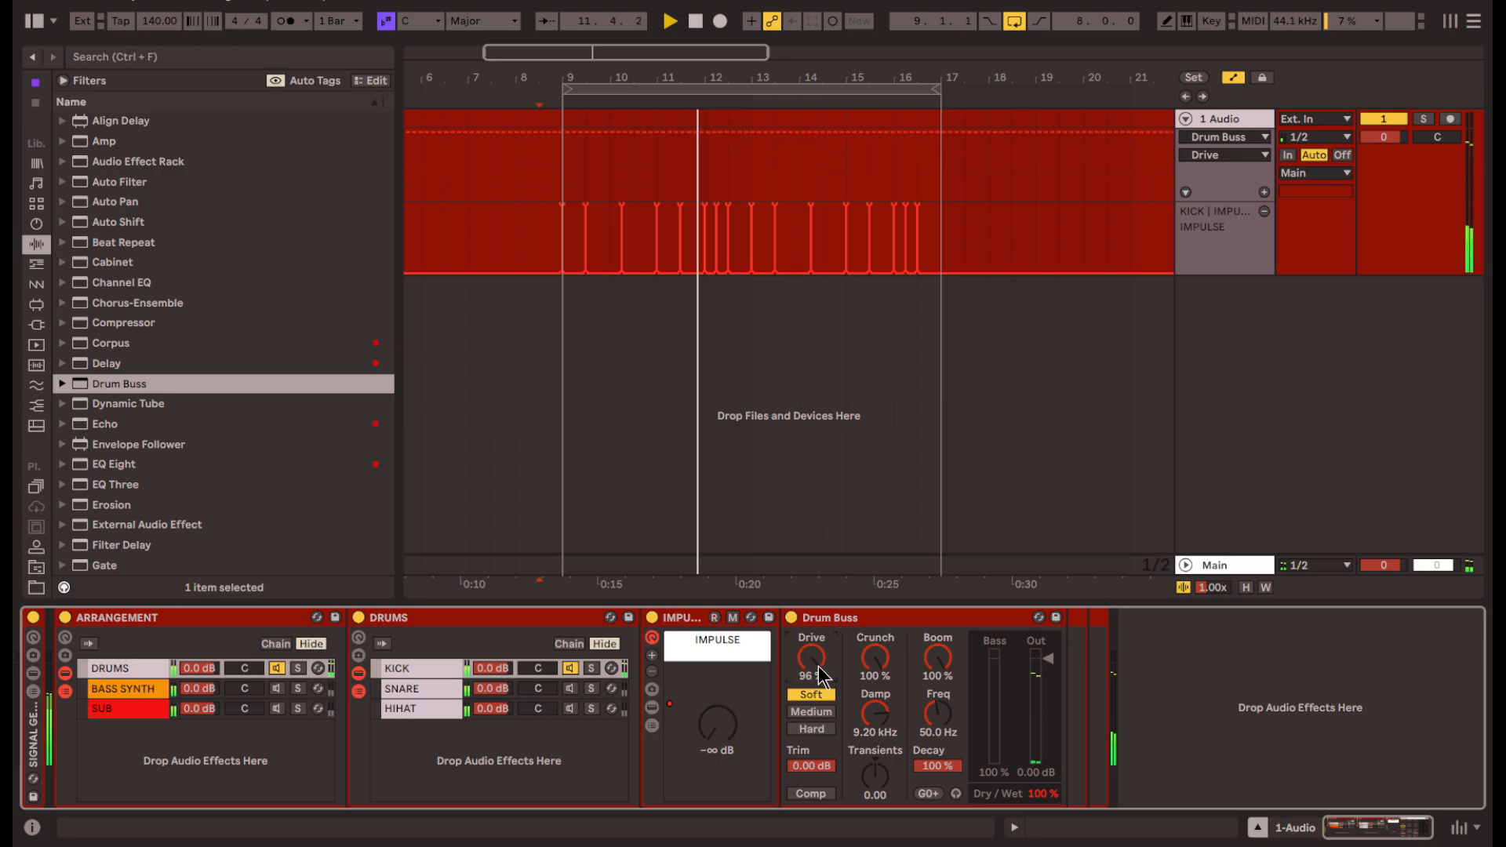
pyautogui.click(877, 785)
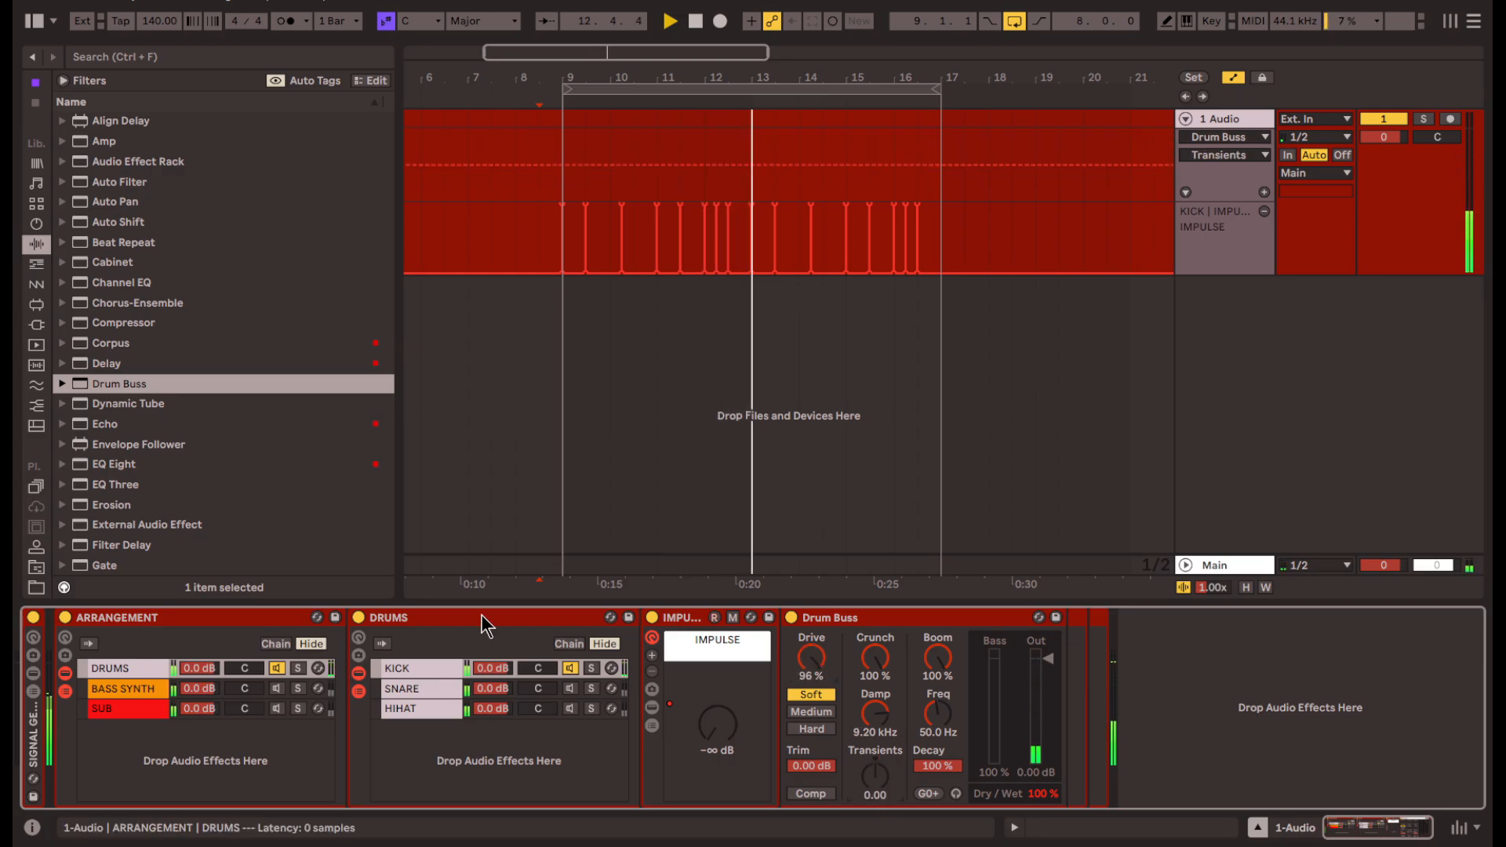
# - Insert an EQ Eight between the IMPULSE rack and Drum Buss, with its band 1 low cut at 55.0 Hz and Q 18.0
pyautogui.moveTo(101, 466); pyautogui.dragTo(910, 771)
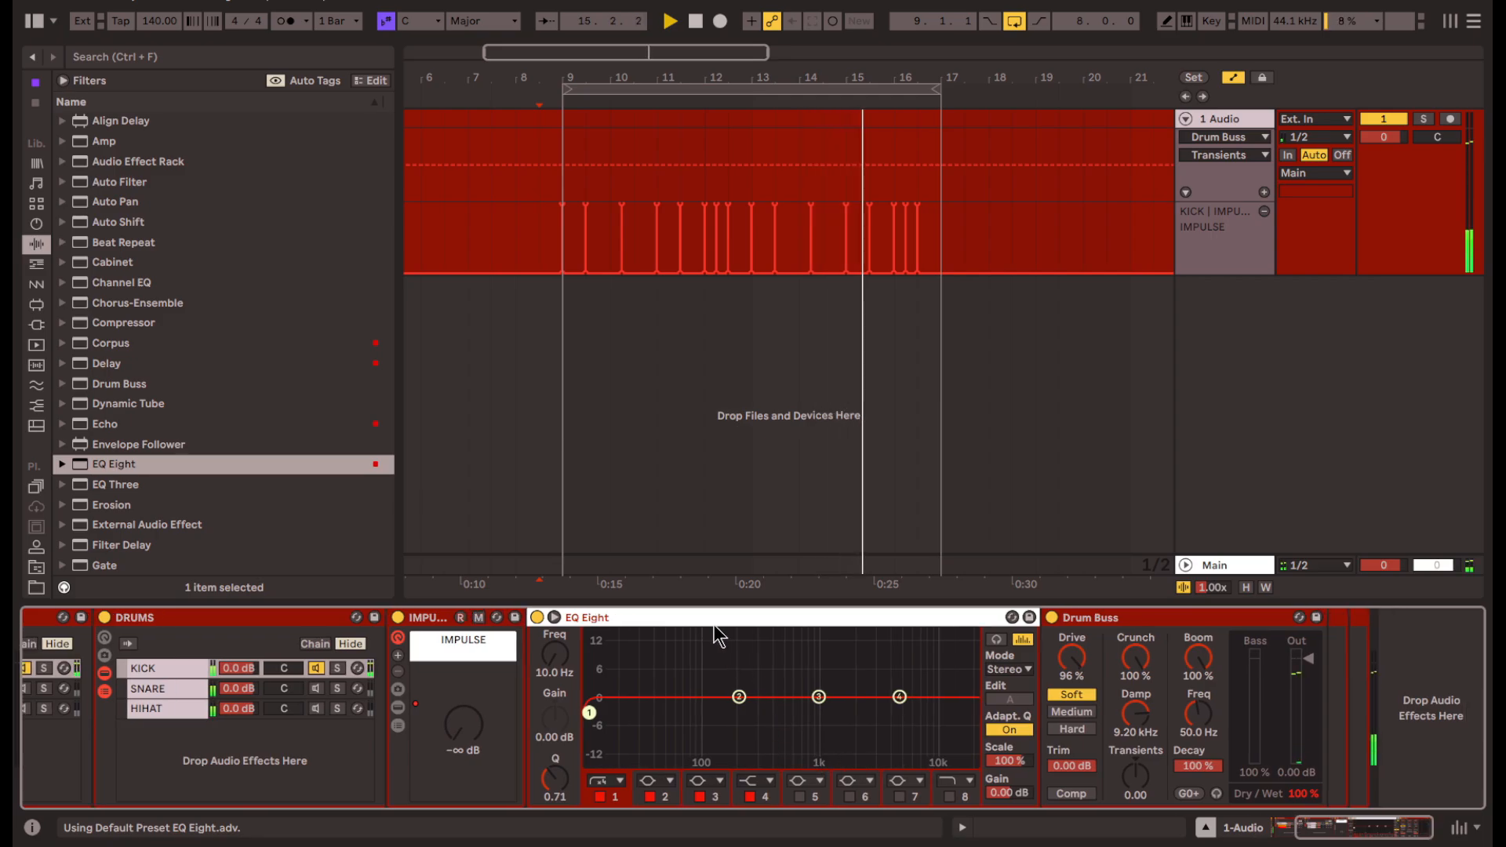
pyautogui.moveTo(589, 712); pyautogui.dragTo(674, 632)
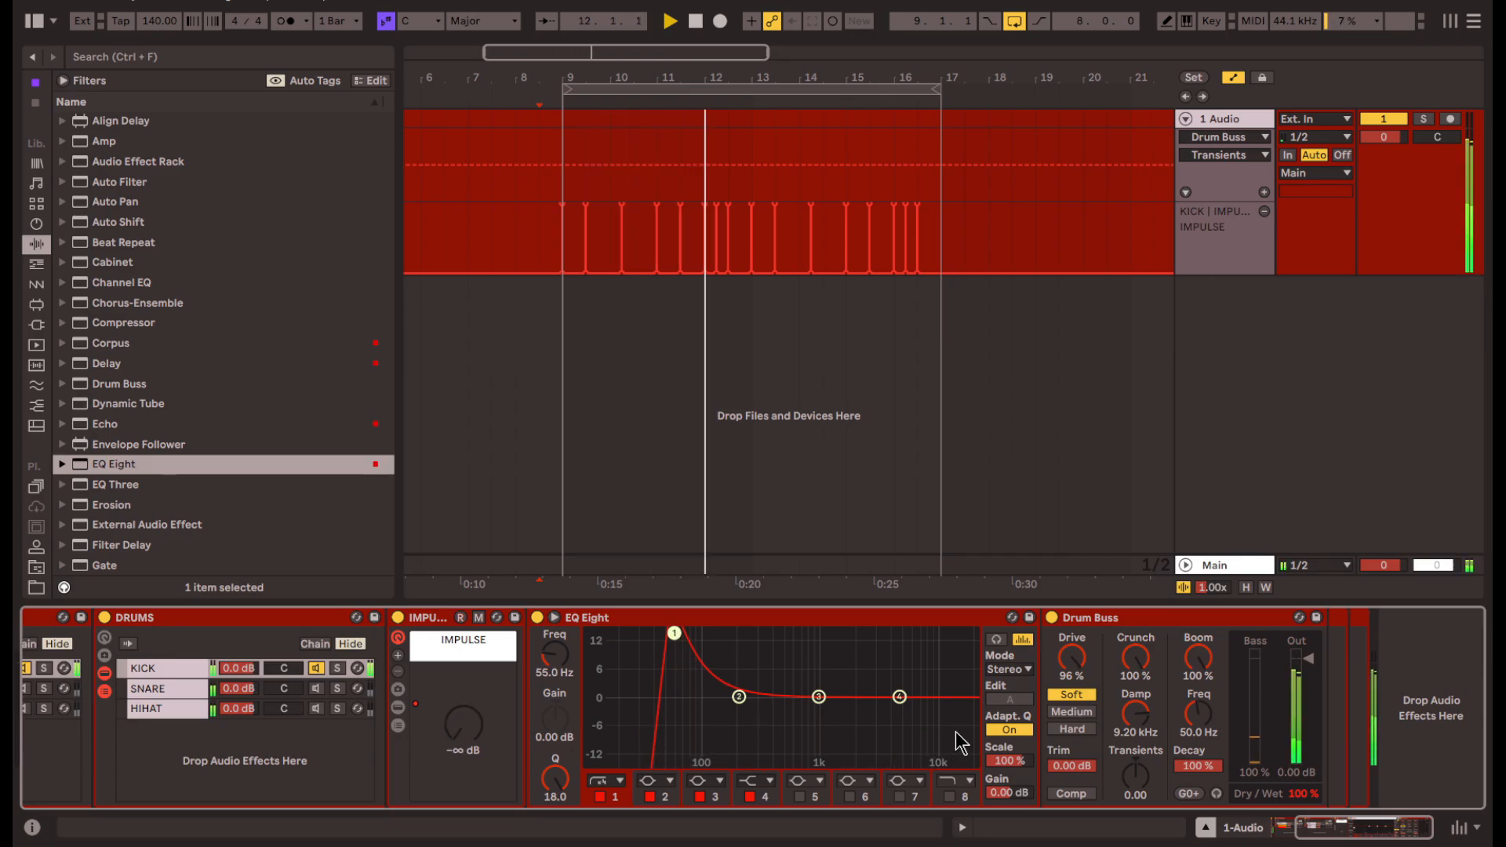
pyautogui.moveTo(1352, 824); pyautogui.dragTo(1271, 822)
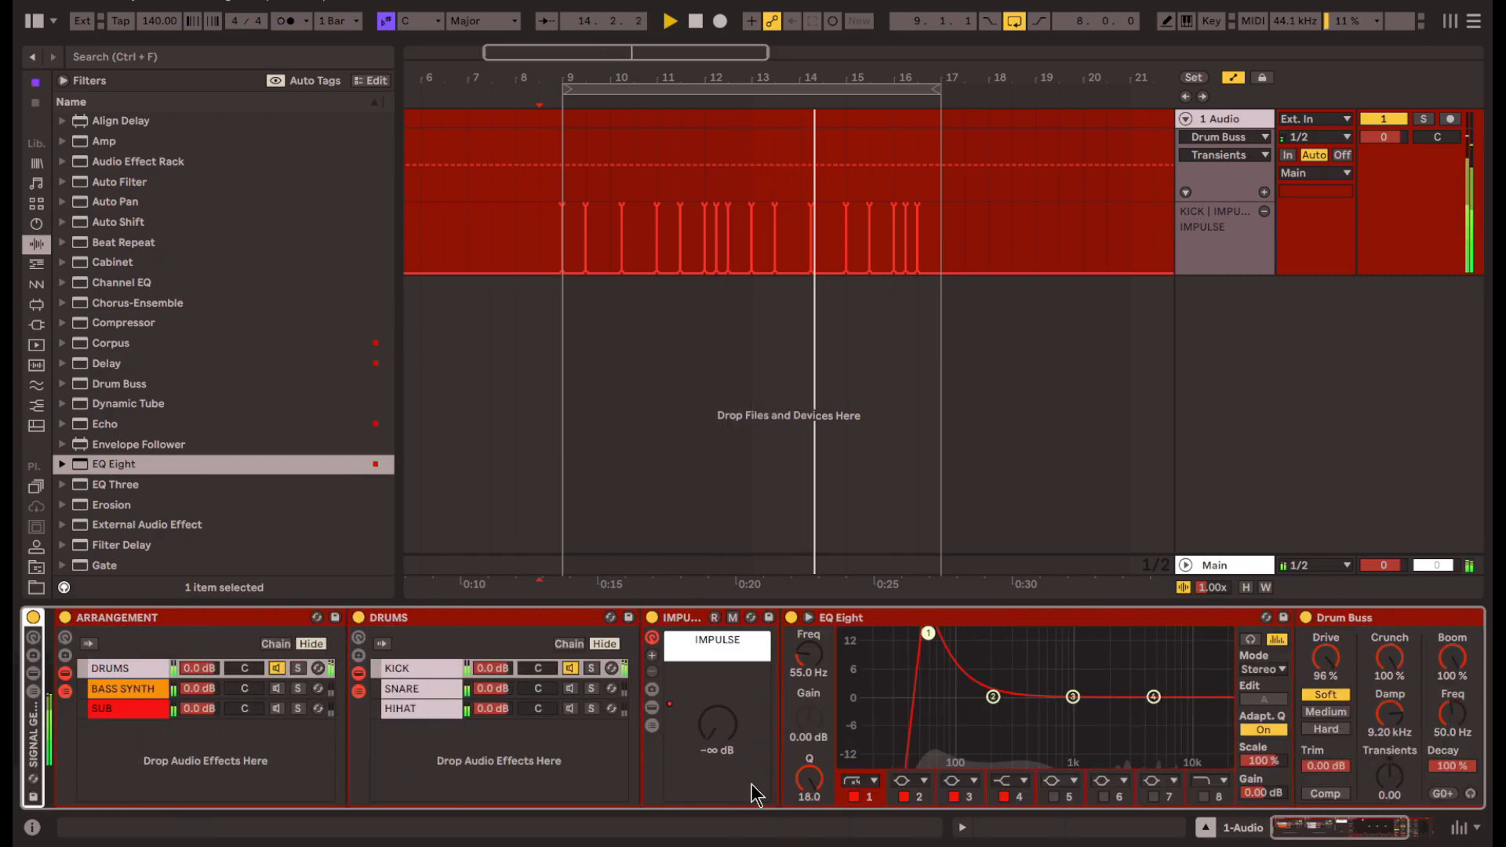
# - Set the EQ Eight Scale to 200 % and make band 2 a 5.33 dB boost at 102 Hz
pyautogui.hscroll(5, 791, 725)
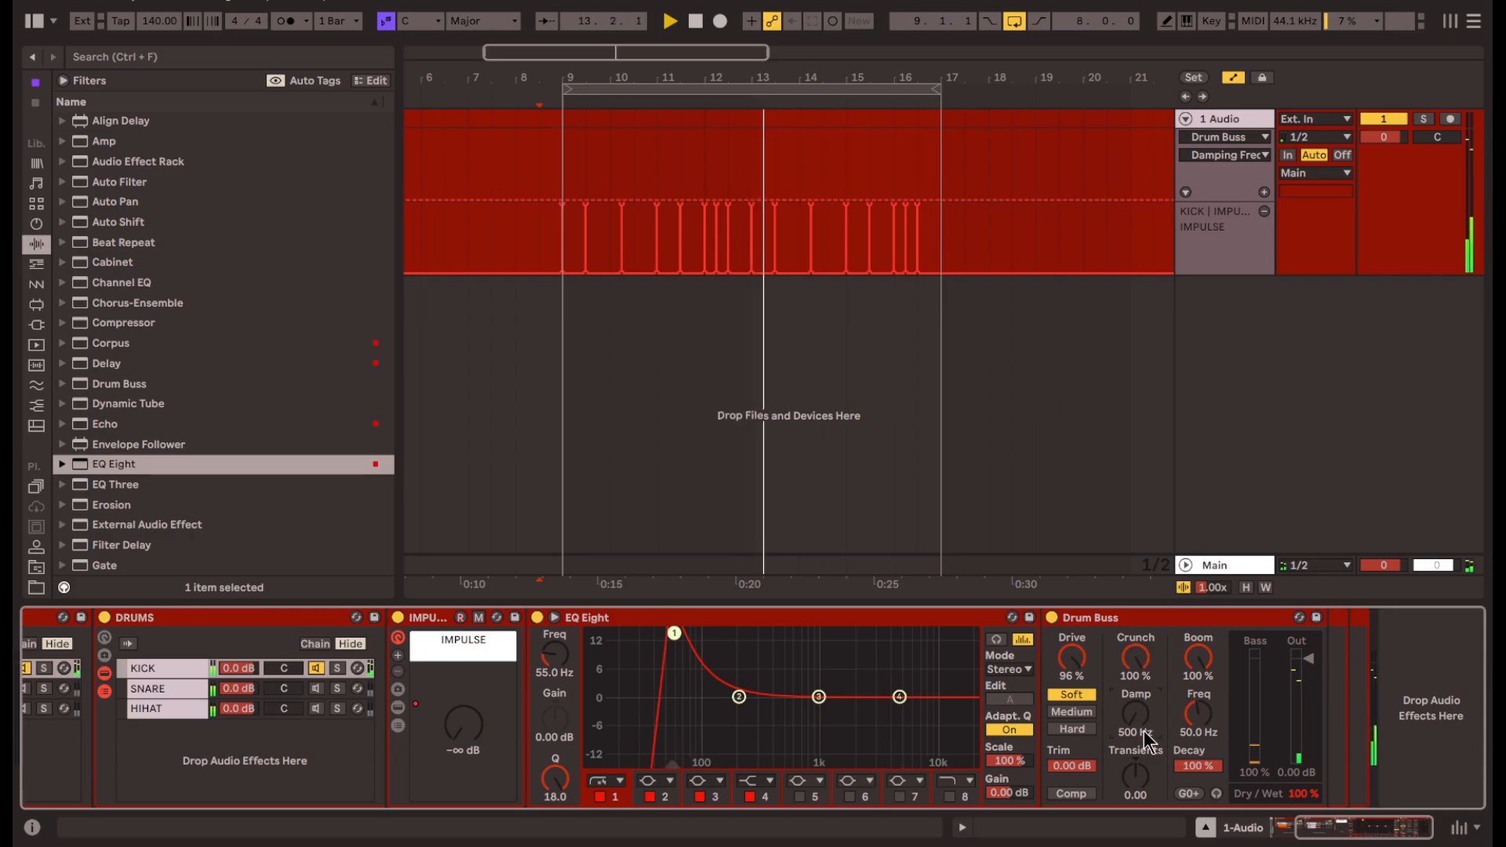
pyautogui.moveTo(1012, 760); pyautogui.dragTo(1012, 683)
pyautogui.moveTo(739, 696); pyautogui.dragTo(676, 633)
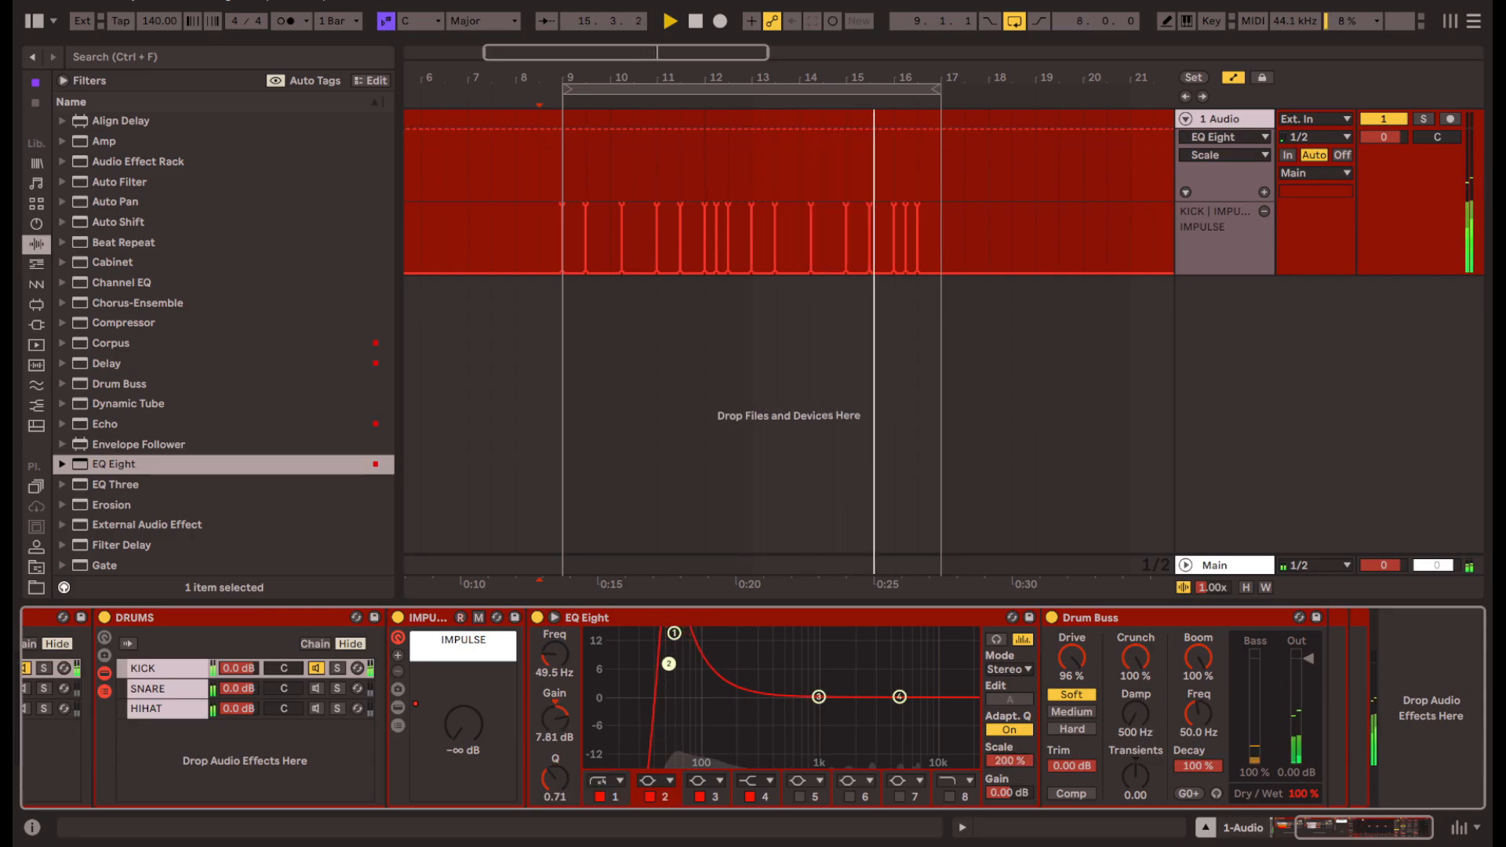
pyautogui.moveTo(674, 635); pyautogui.dragTo(705, 674)
# - Move Drum Buss ahead of EQ Eight, bypass it and delete it from the KICK chain
pyautogui.moveTo(1092, 619); pyautogui.dragTo(624, 686)
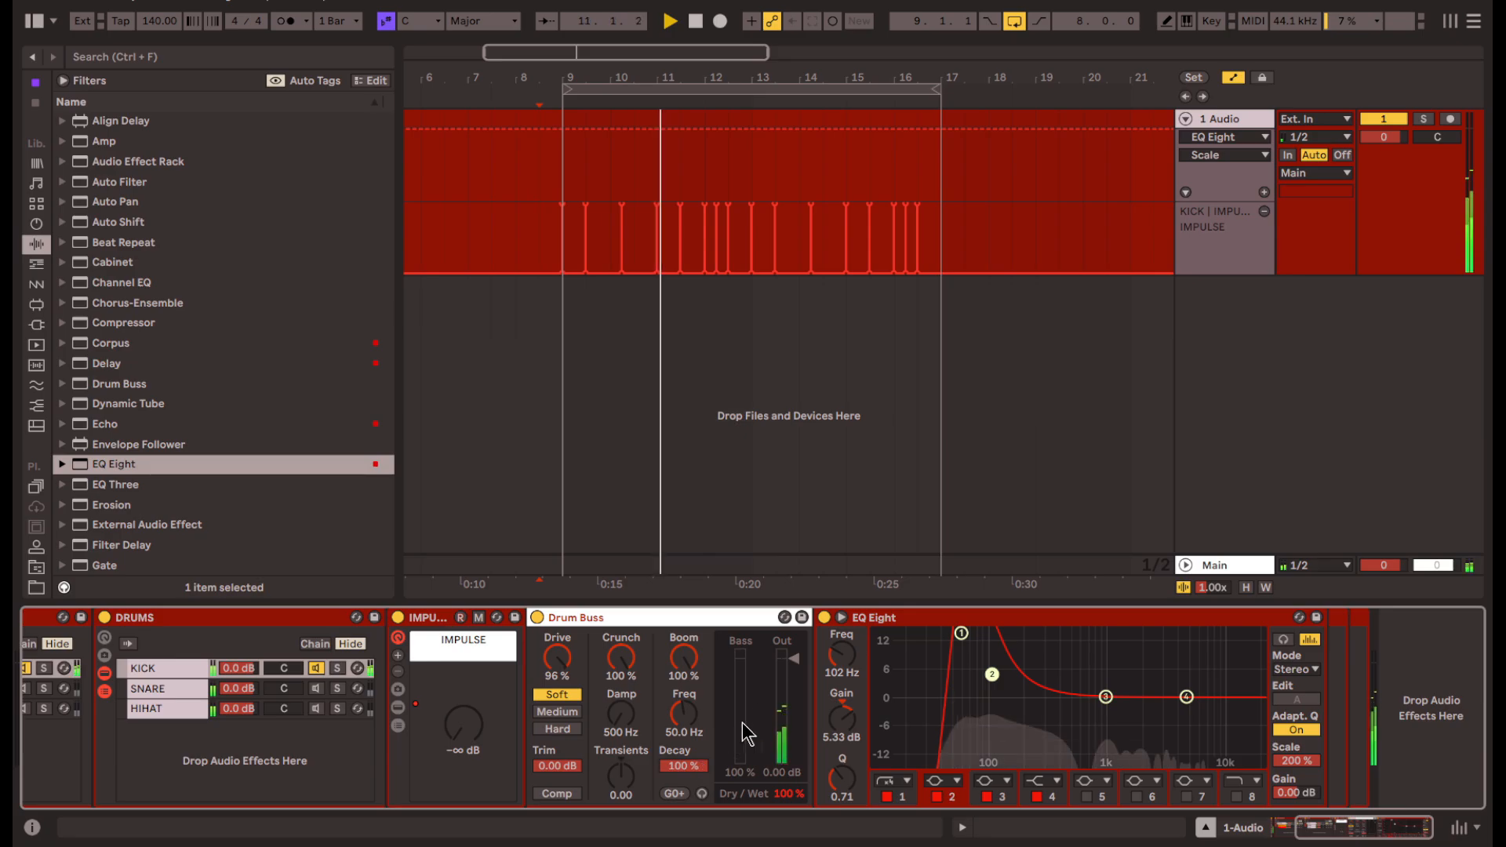
pyautogui.click(532, 615)
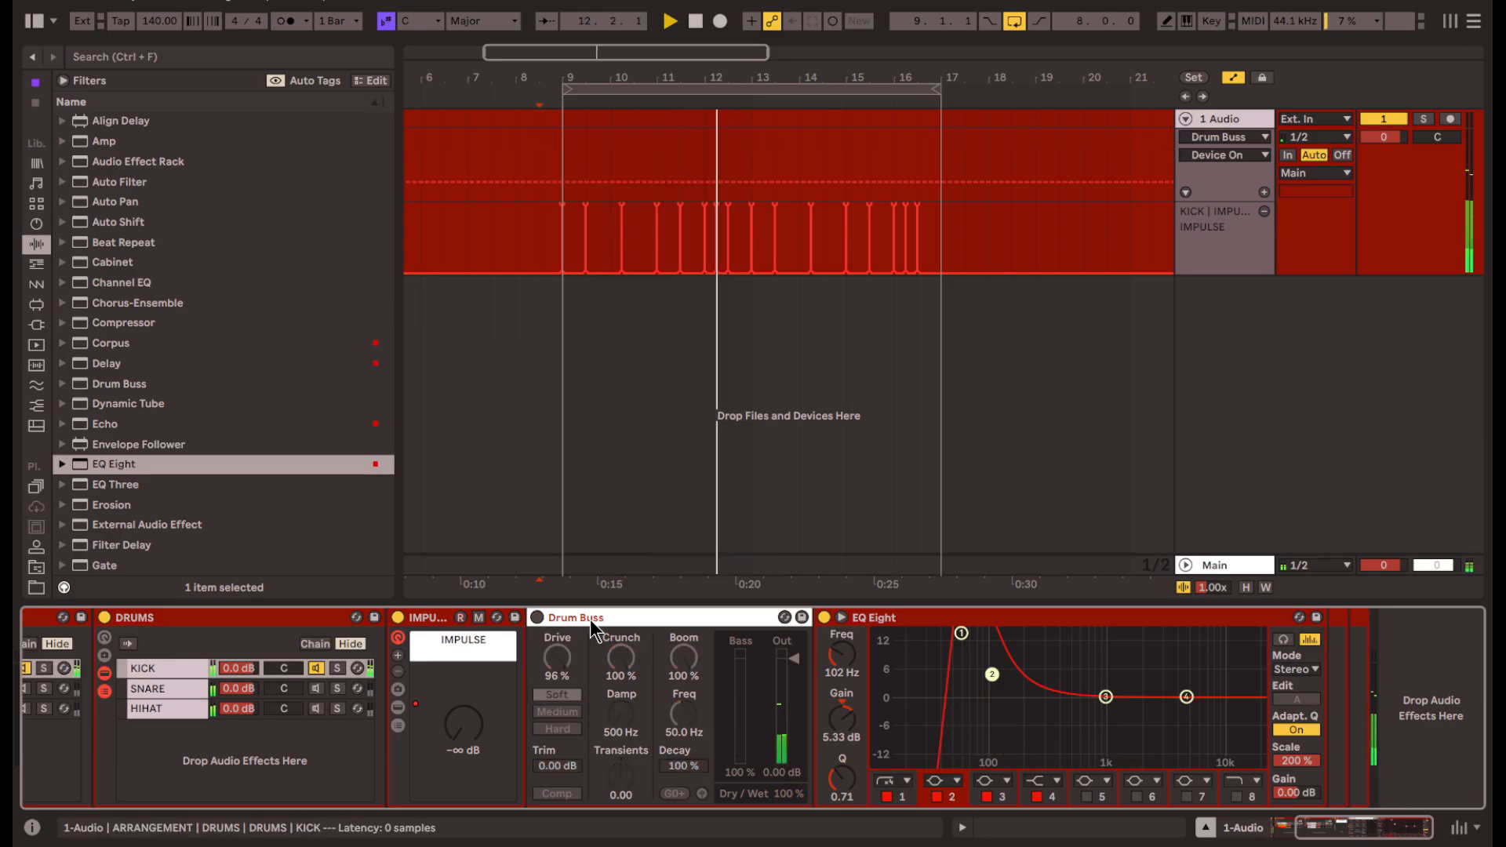
pyautogui.press('Delete')
# - Enable EQ Eight's band 8 high cut at 2.02 kHz with Q 0.10, and add a Saturator after it with 36 dB Drive
pyautogui.click(949, 797)
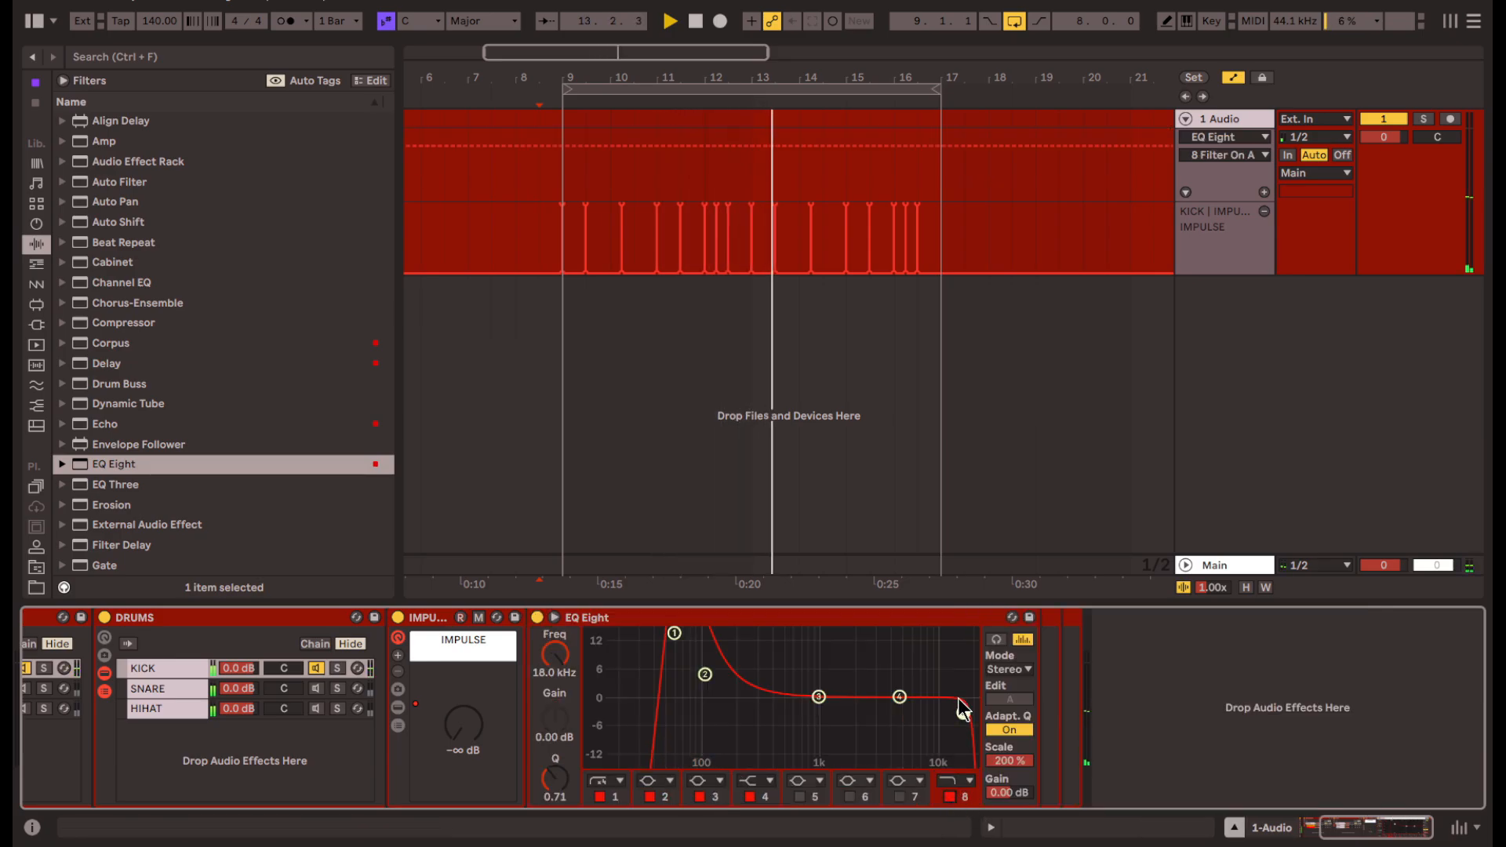
pyautogui.moveTo(958, 698); pyautogui.dragTo(854, 760)
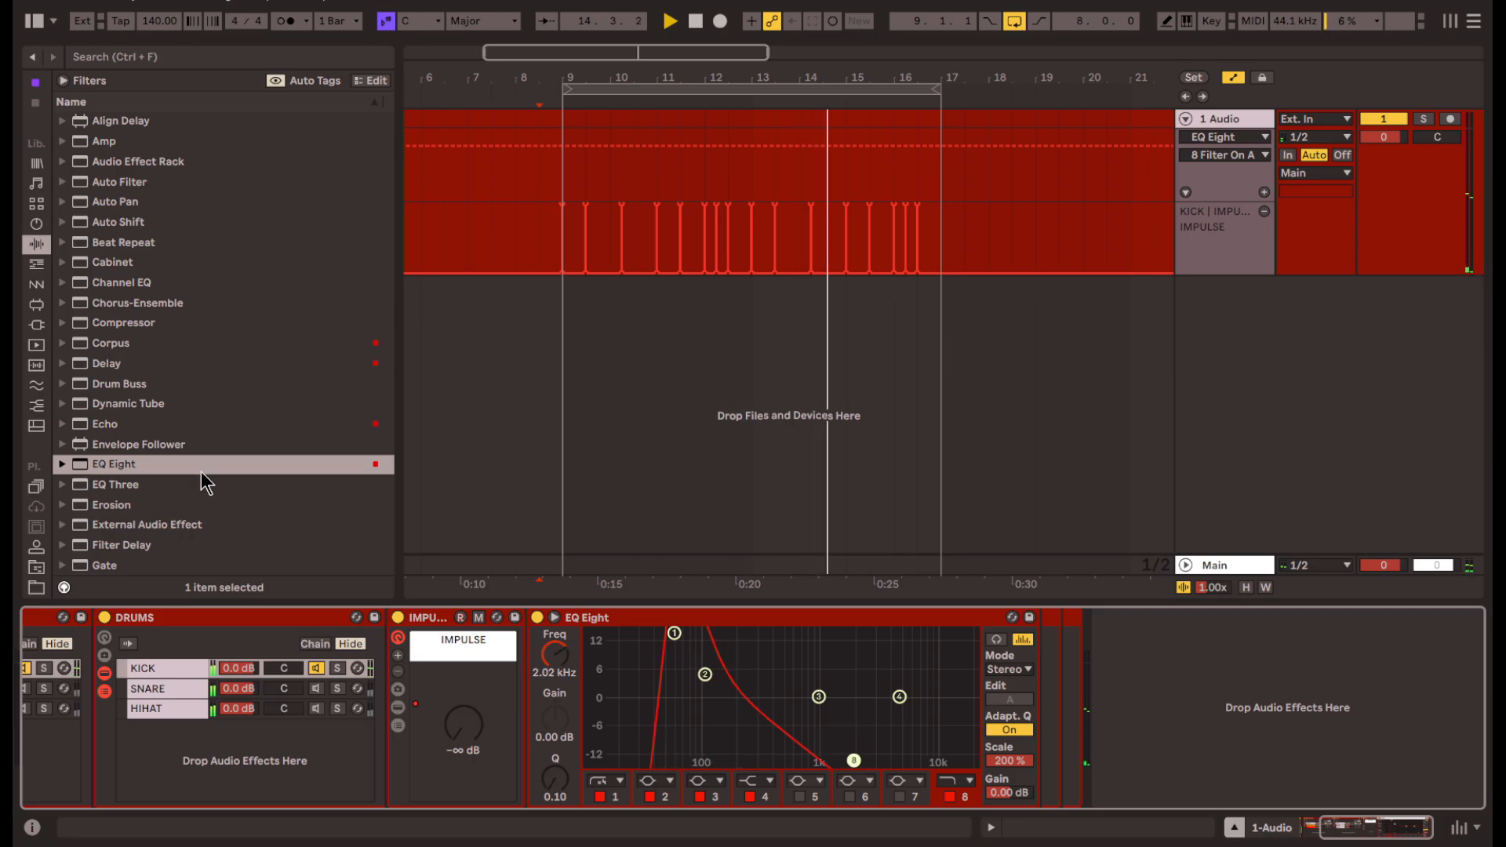
pyautogui.scroll(-8, 204, 462)
pyautogui.click(144, 442)
pyautogui.moveTo(117, 382); pyautogui.dragTo(978, 745)
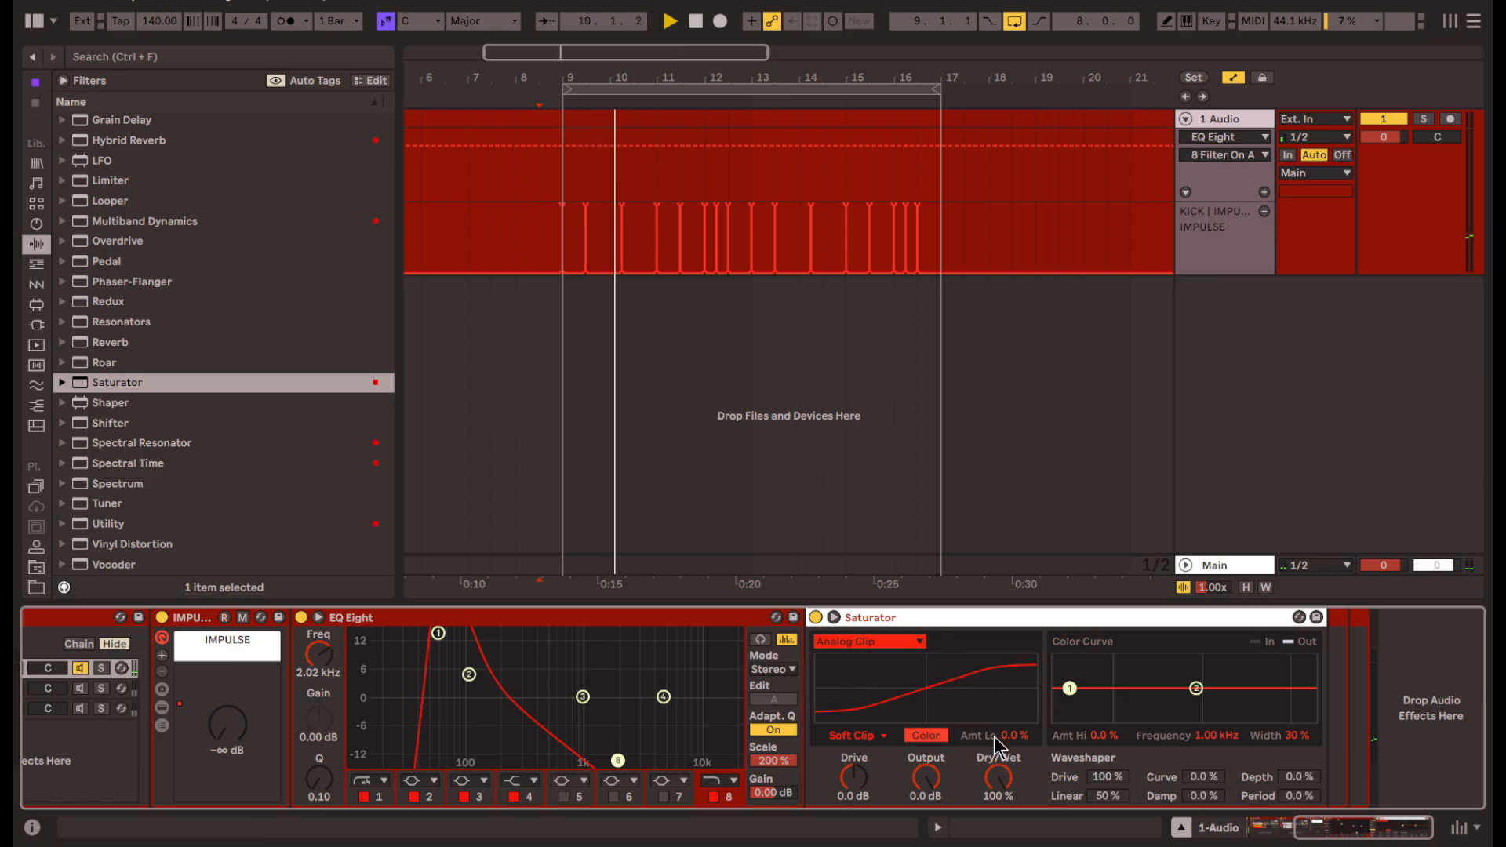
pyautogui.click(835, 619)
pyautogui.moveTo(854, 776); pyautogui.dragTo(854, 718)
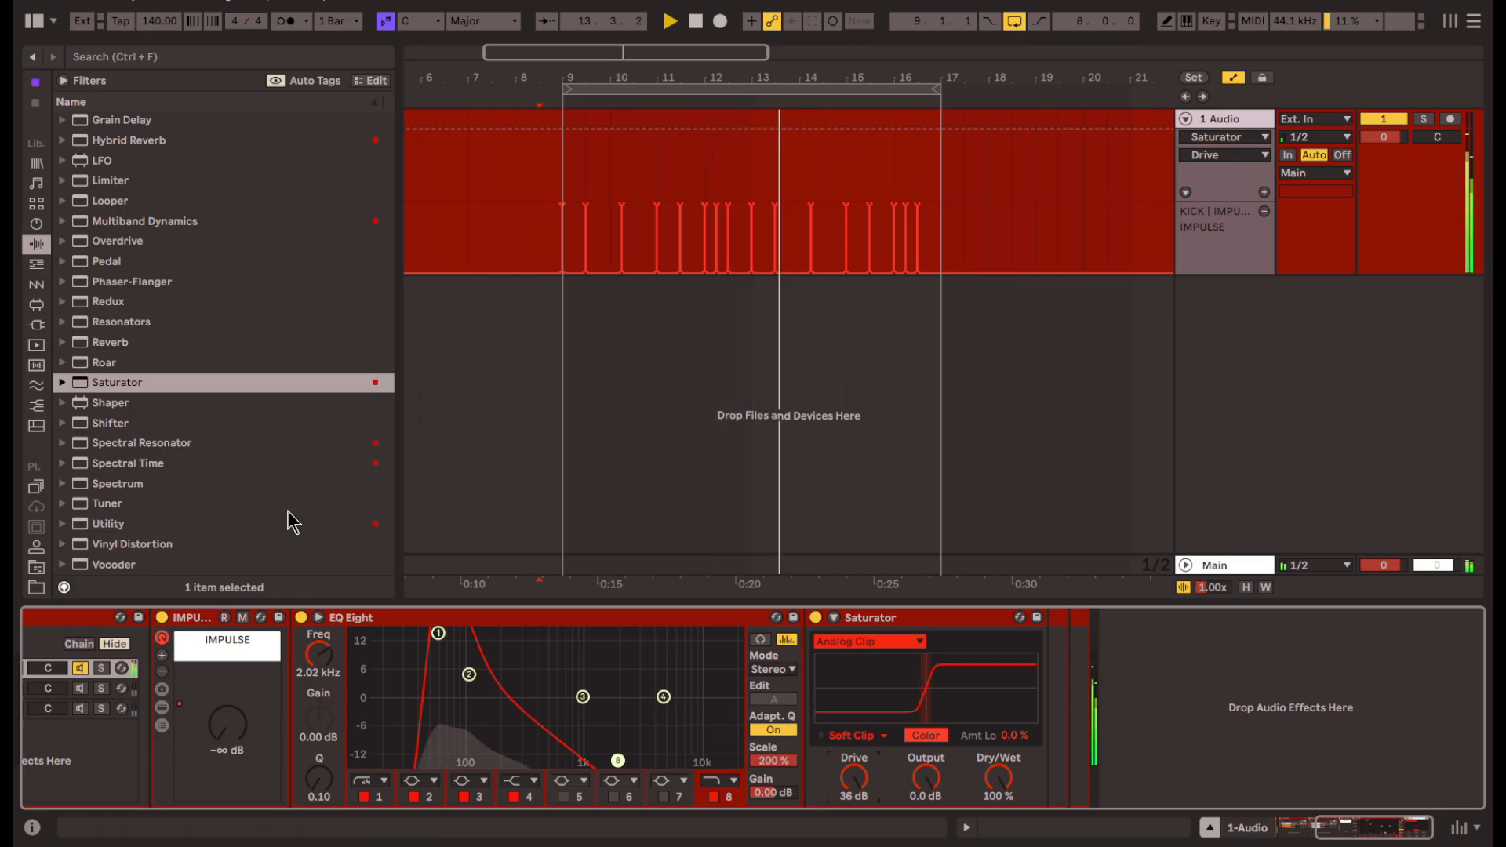
# - Insert a Utility between the IMPULSE rack and EQ Eight, switch it to Mono and fold the device
pyautogui.moveTo(290, 523)
pyautogui.mouseDown()
pyautogui.moveTo(840, 737)
pyautogui.moveTo(420, 723)
pyautogui.mouseUp()
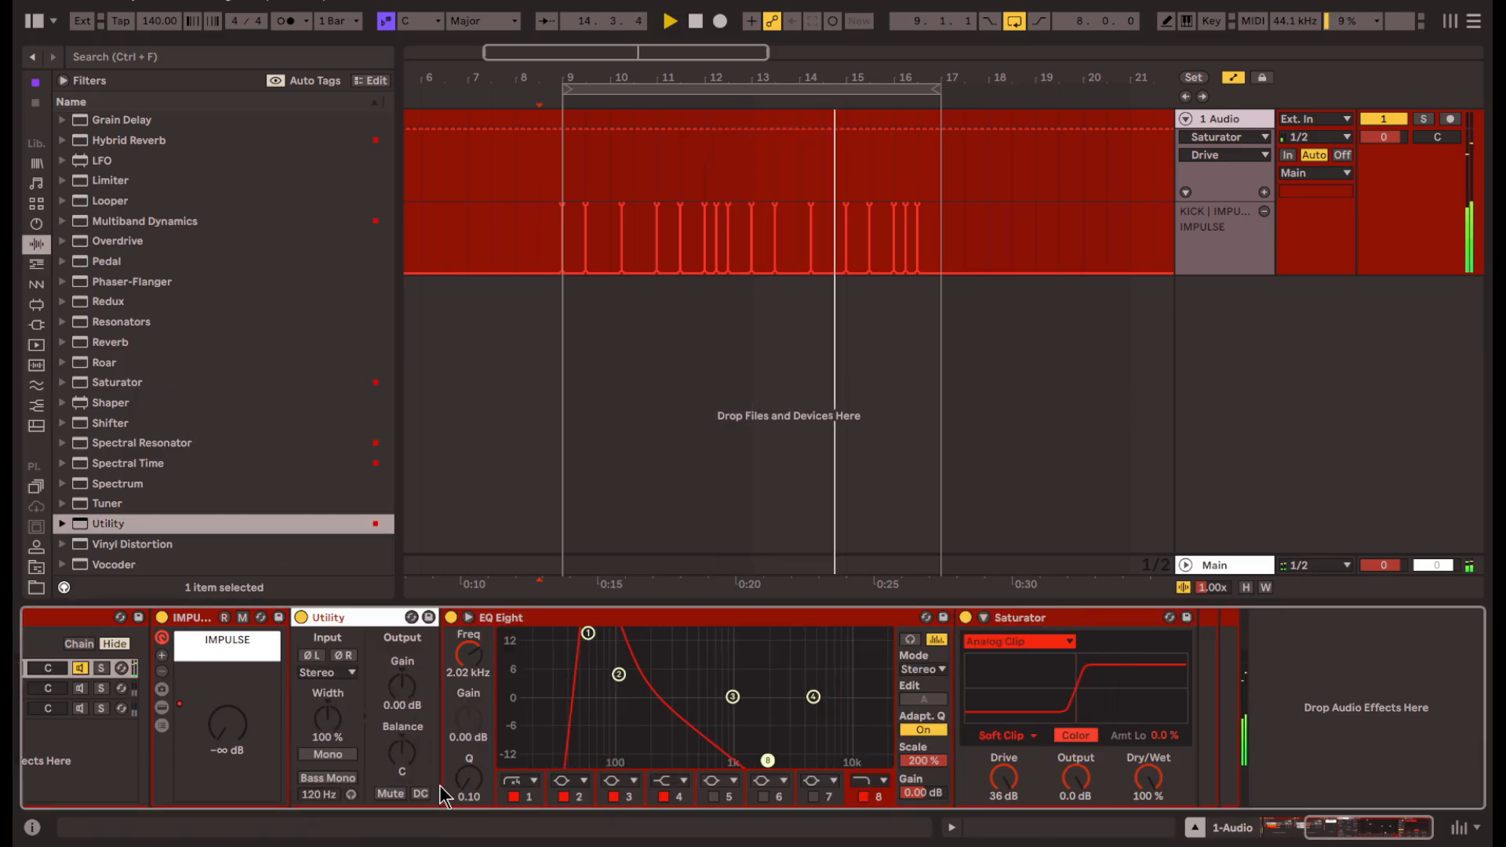
pyautogui.click(330, 755)
pyautogui.doubleClick(369, 619)
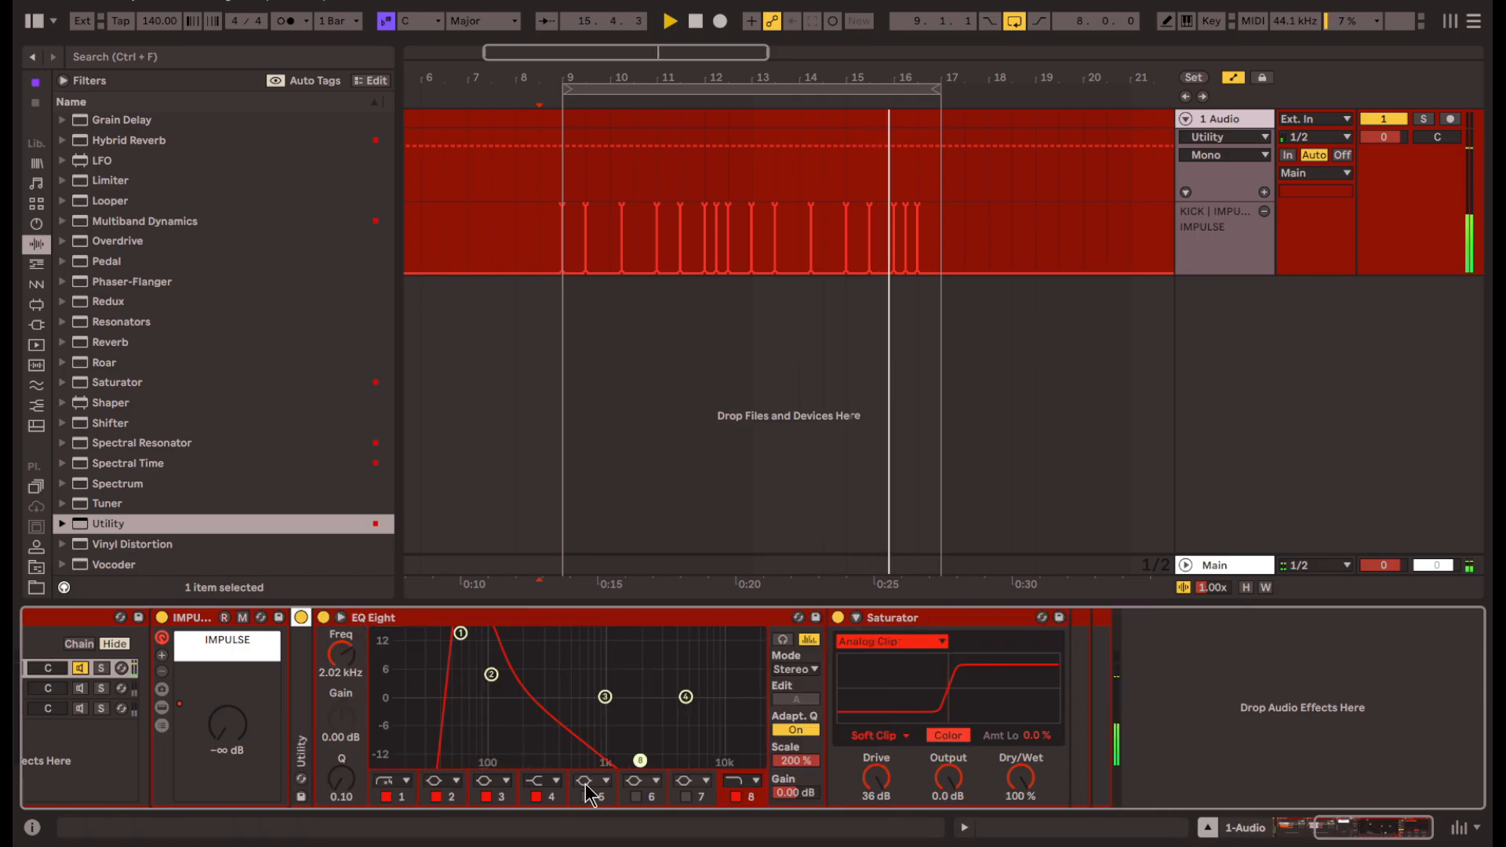
# - Change EQ Eight's band 8 to the steeper high-cut filter and lower its frequency to 1.44 kHz
pyautogui.click(745, 781)
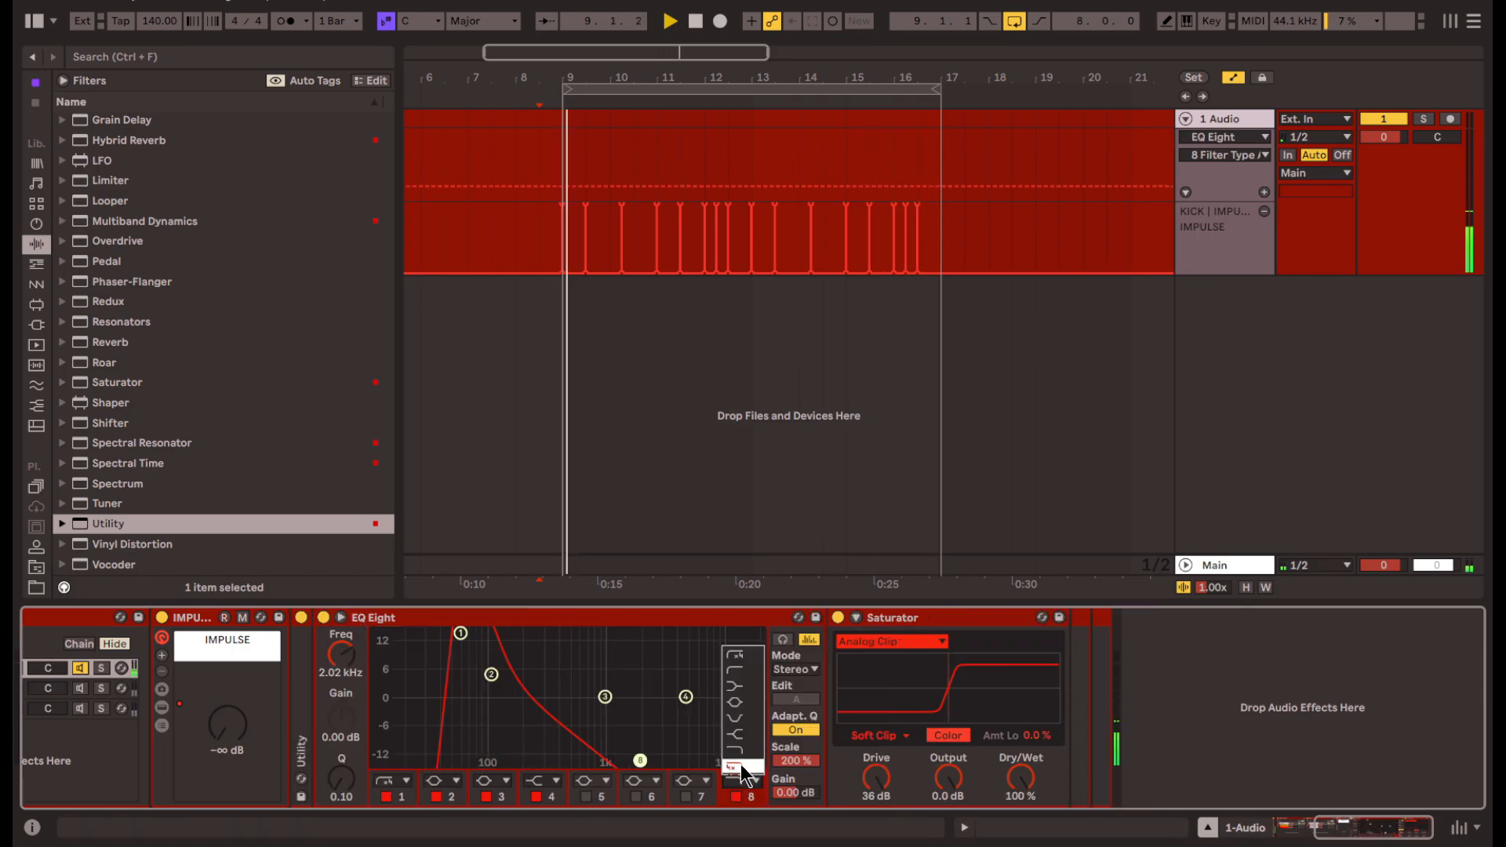
pyautogui.click(741, 779)
pyautogui.moveTo(638, 761)
pyautogui.mouseDown()
pyautogui.moveTo(604, 761)
pyautogui.moveTo(622, 761)
pyautogui.mouseUp()
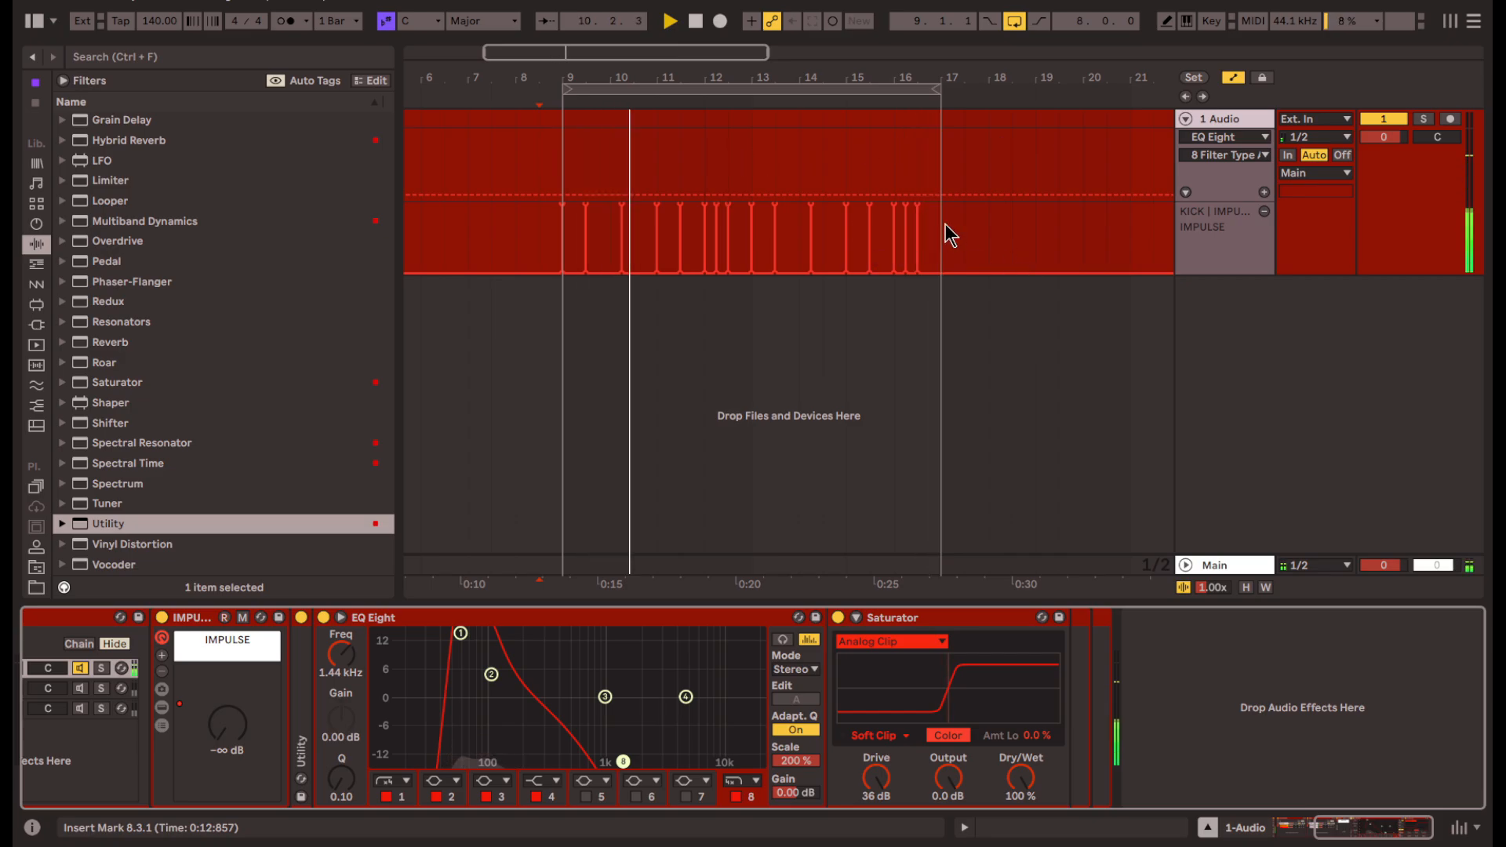
# - Set the SIGNAL GENERATOR rack's Vocoder to 30.0 s Release, 1.00 s Attack and Mono
pyautogui.hscroll(-10, 273, 763)
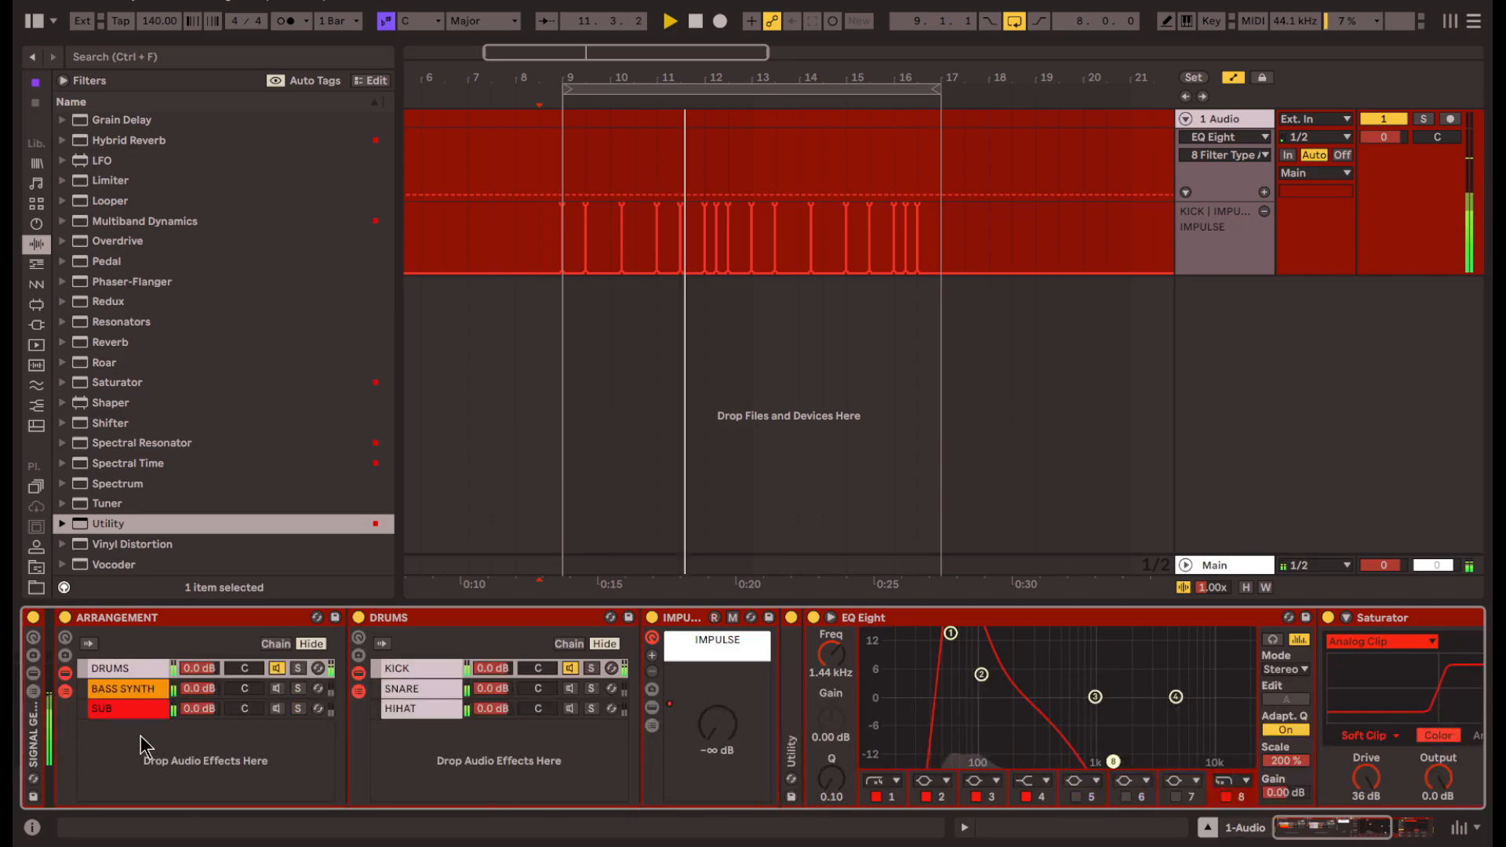
pyautogui.hscroll(2, 713, 780)
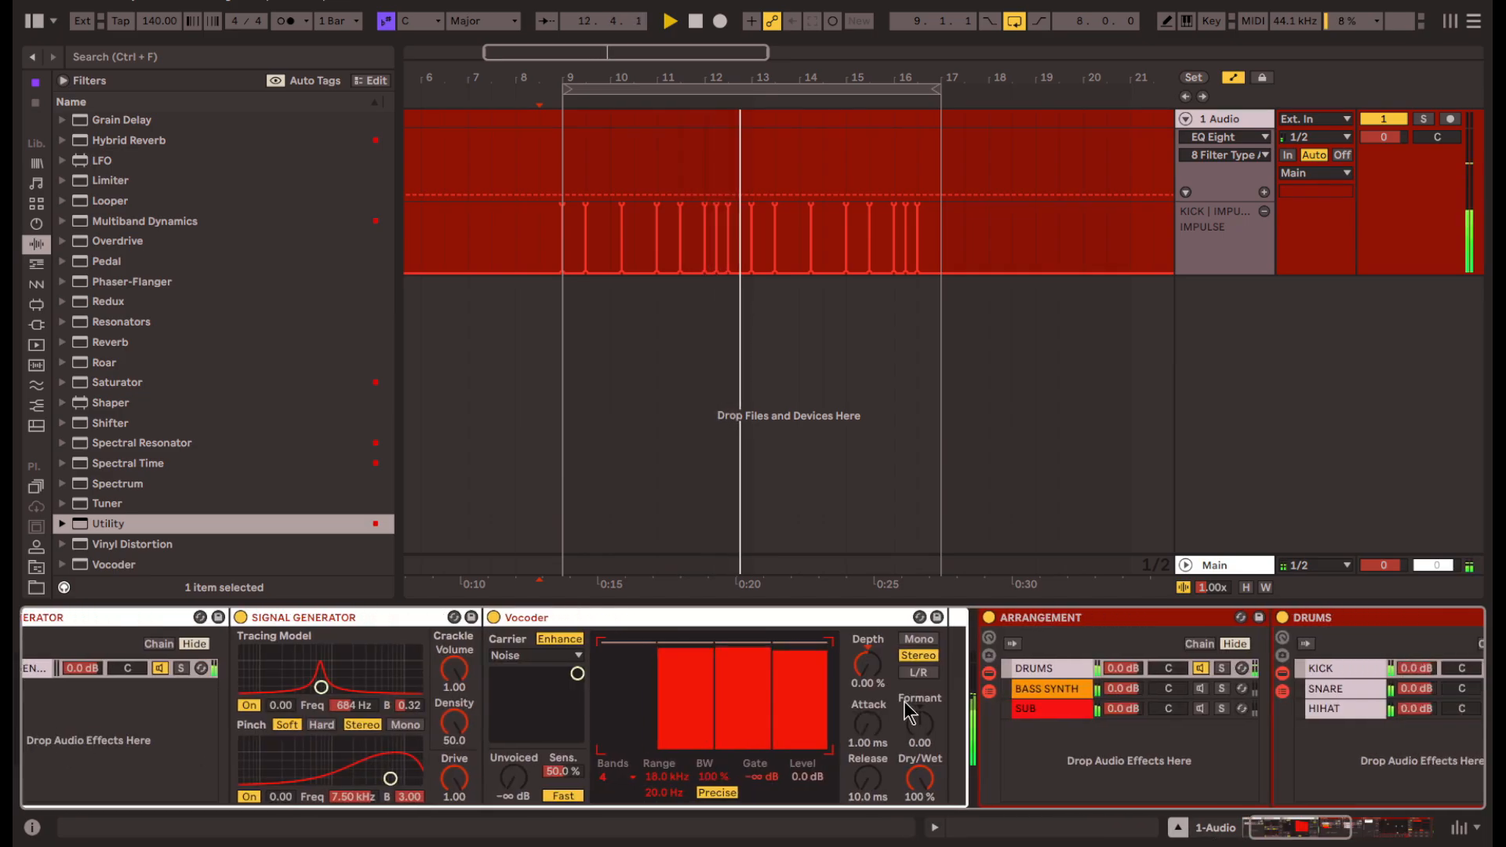
pyautogui.moveTo(867, 778); pyautogui.dragTo(868, 628)
pyautogui.moveTo(869, 725); pyautogui.dragTo(869, 572)
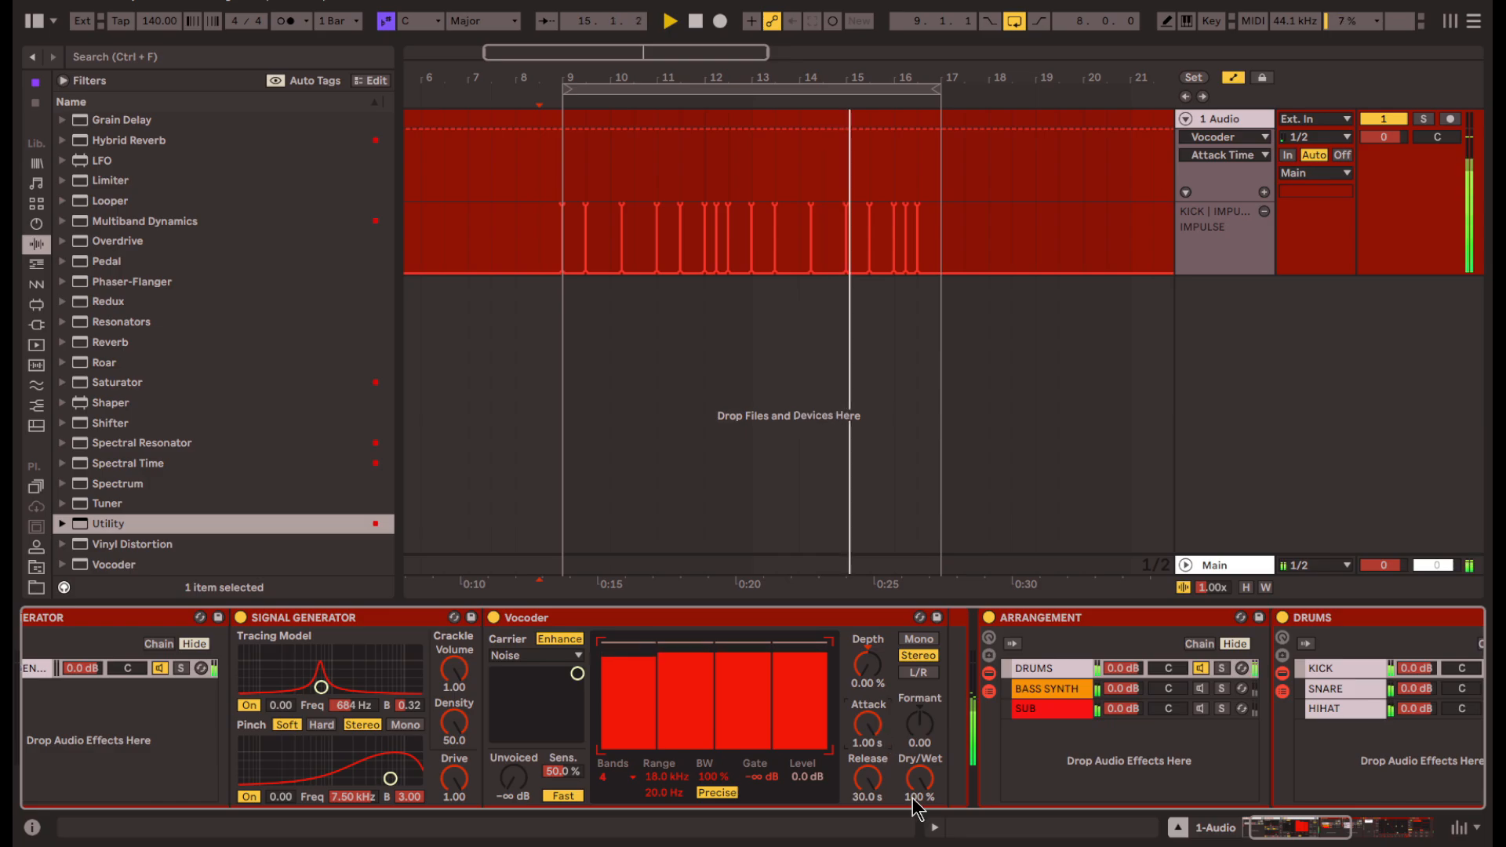
pyautogui.hscroll(-2, 857, 786)
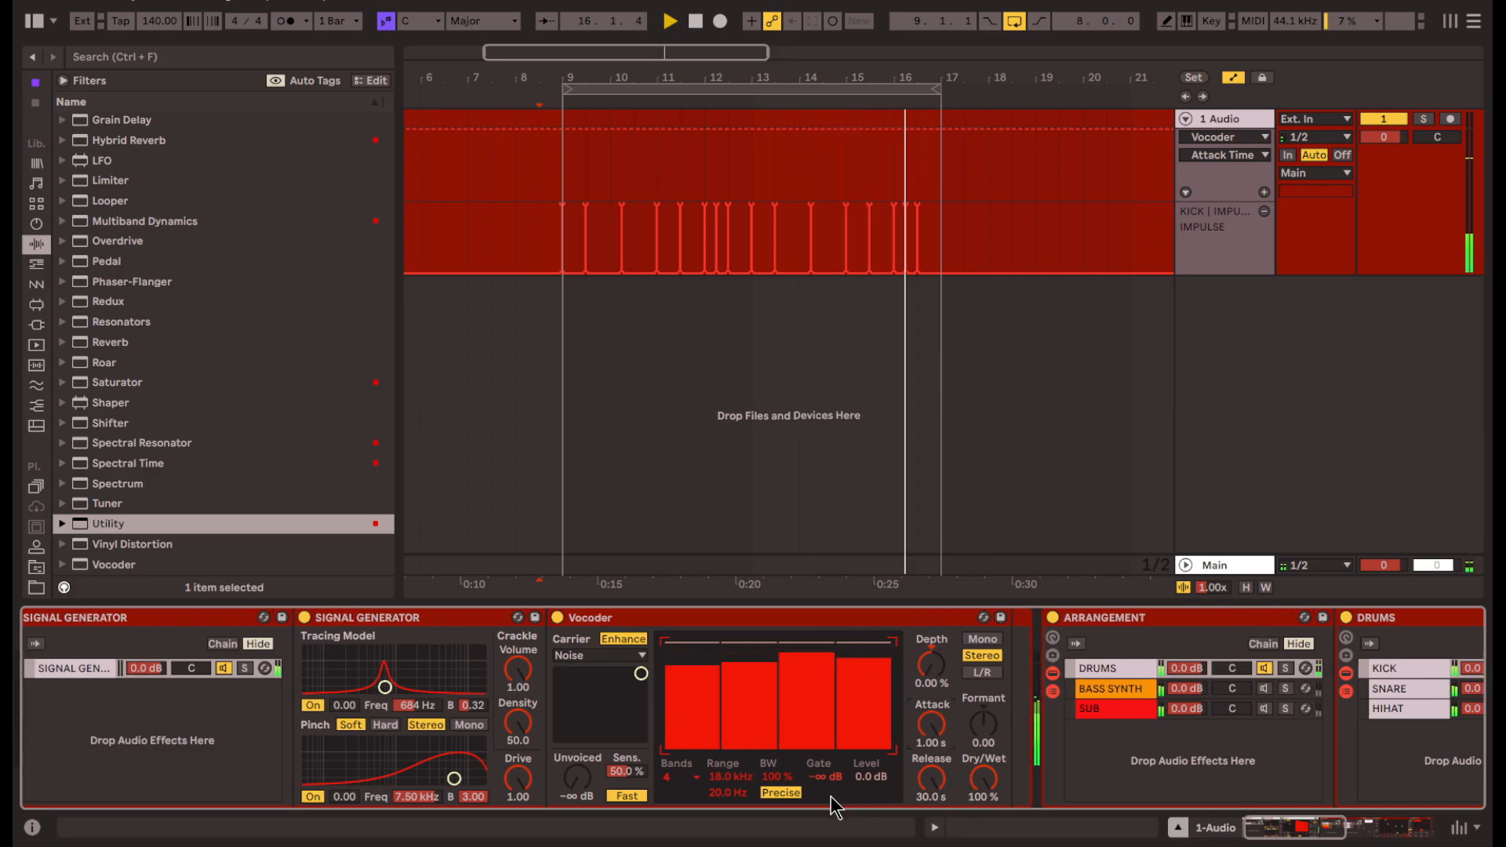
pyautogui.hscroll(2, 822, 799)
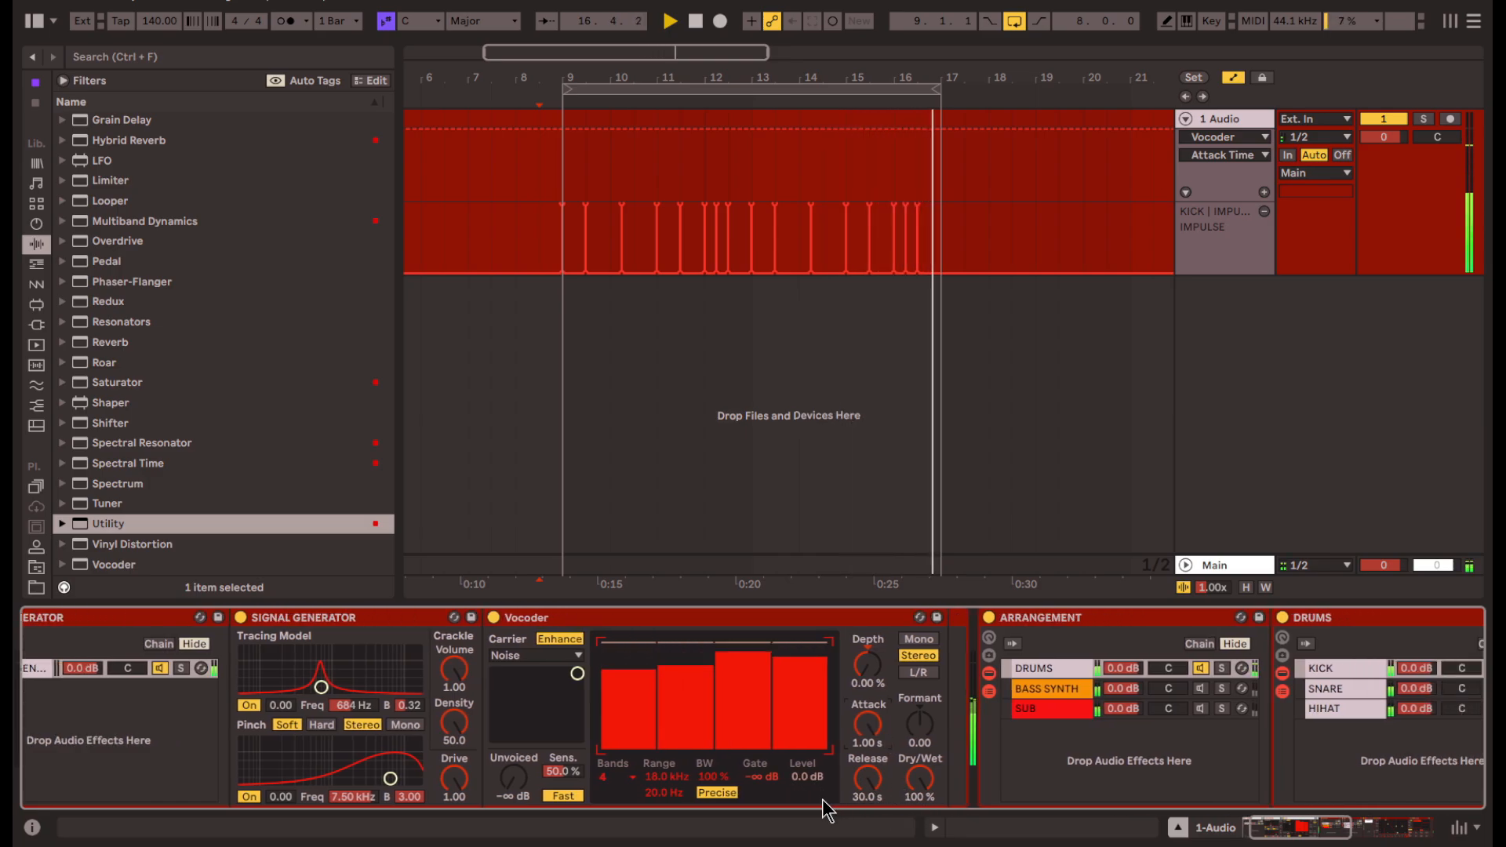
pyautogui.click(922, 641)
pyautogui.hscroll(1, 857, 773)
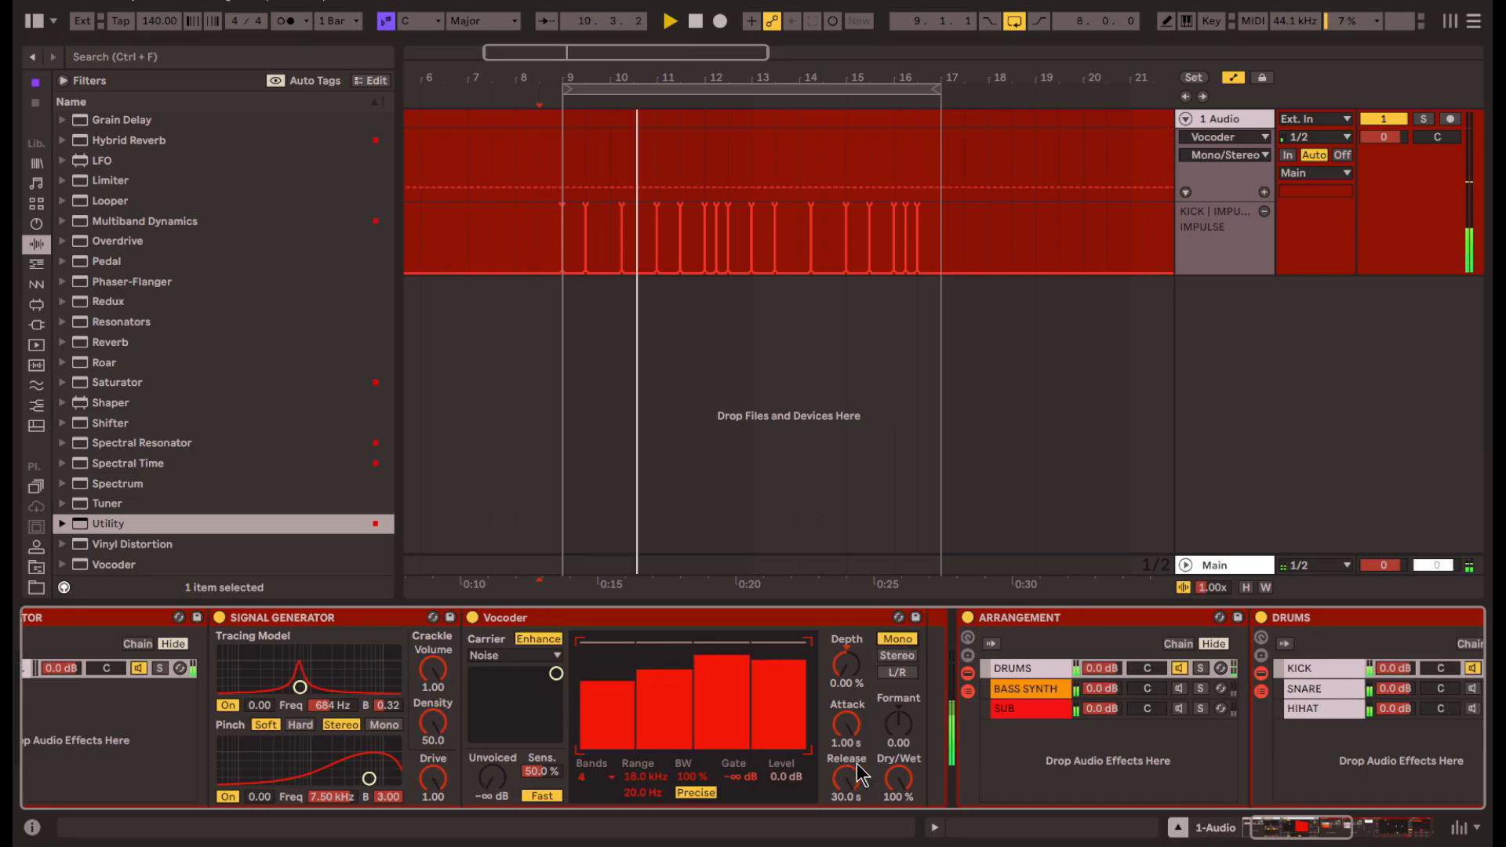
# - Add a Saturator after the Vocoder in the SIGNAL GENERATOR rack and set its Drive to 36 dB
pyautogui.hscroll(6, 861, 775)
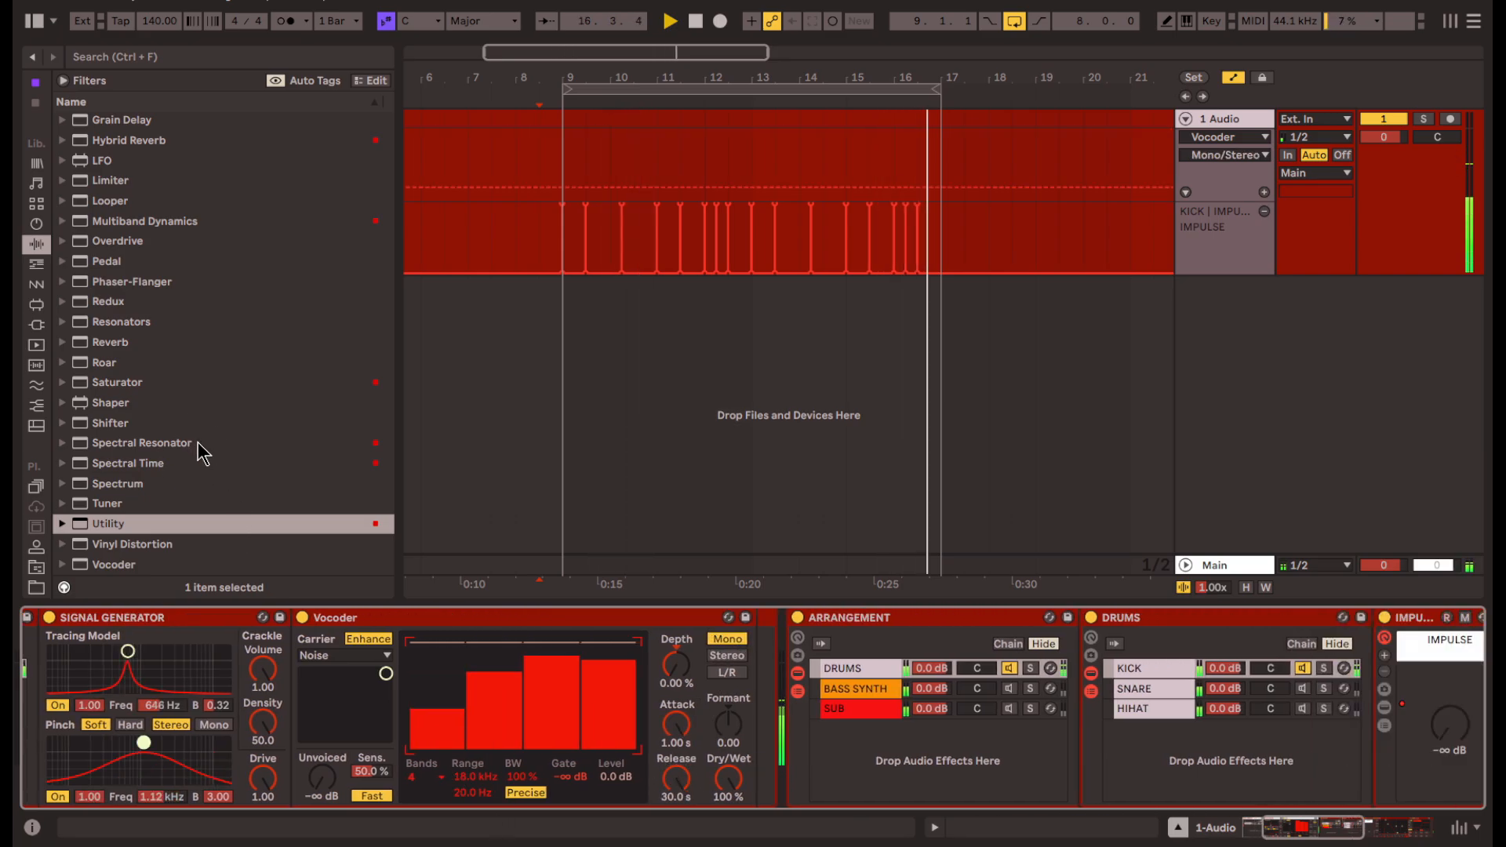
pyautogui.click(144, 421)
pyautogui.click(105, 382)
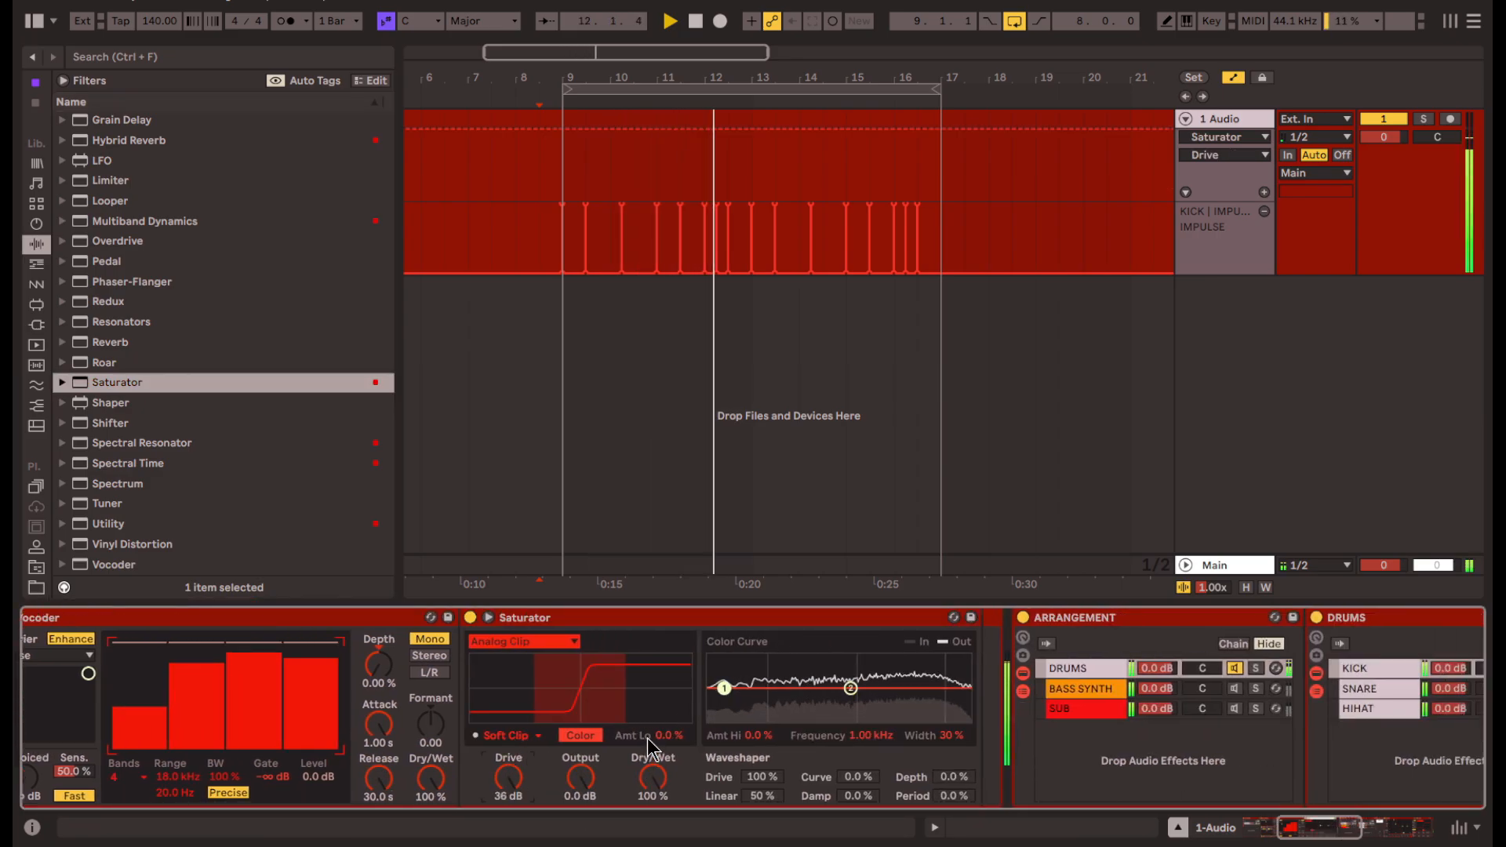
# - Add the Multiband Dynamics preset Flatline after the signal generator's Saturator, set its Time to 10 % and fold the Saturator
pyautogui.hscroll(5, 650, 749)
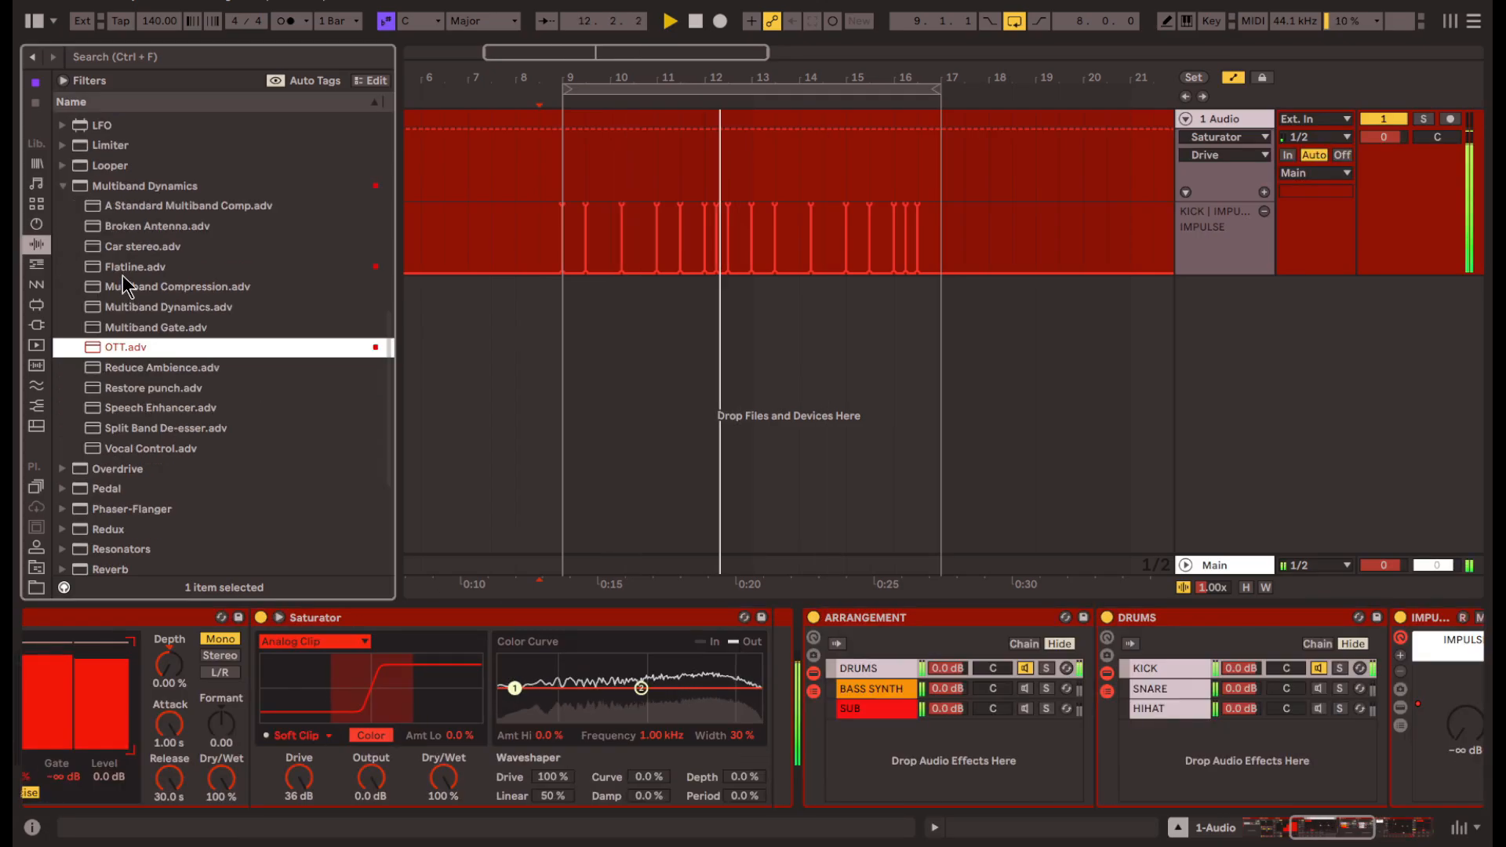
pyautogui.moveTo(123, 271); pyautogui.dragTo(701, 758)
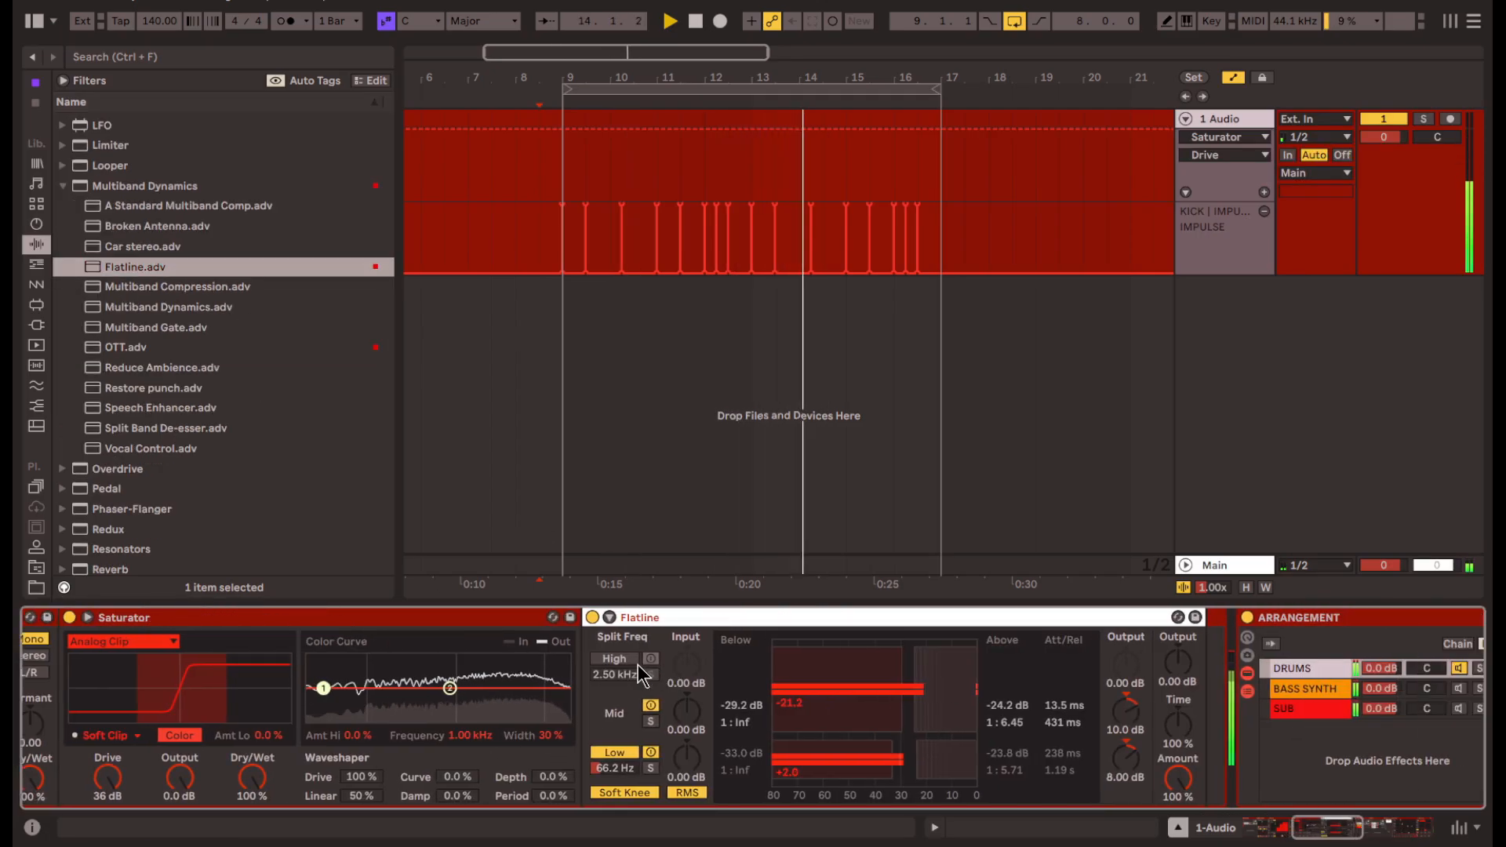
pyautogui.moveTo(1178, 725); pyautogui.dragTo(1169, 757)
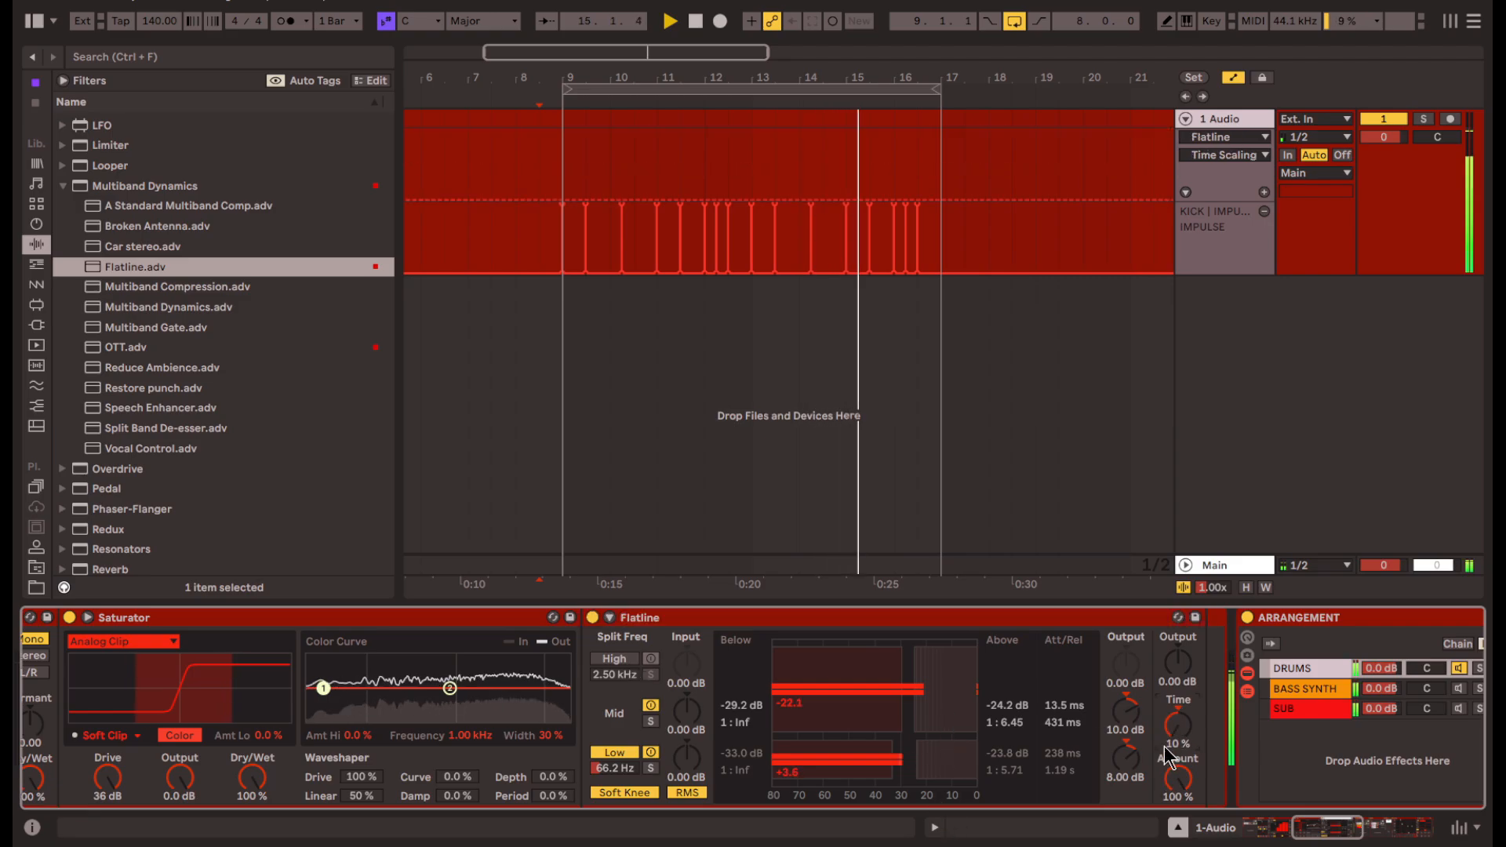
pyautogui.hscroll(5, 334, 647)
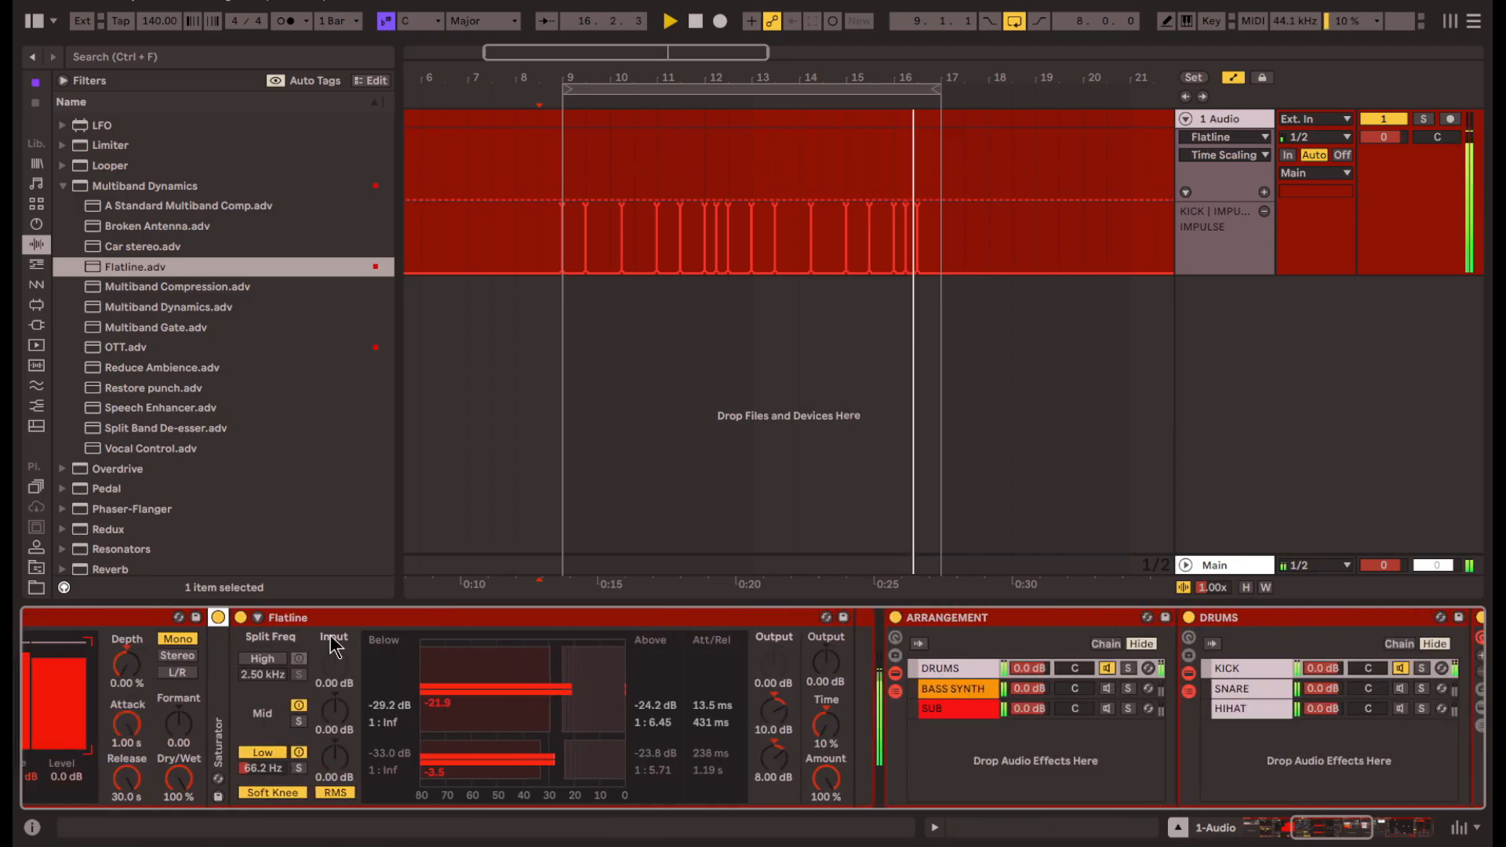
# - Fold the Vocoder that follows the SIGNAL GENERATOR rack
pyautogui.hscroll(-6, 331, 639)
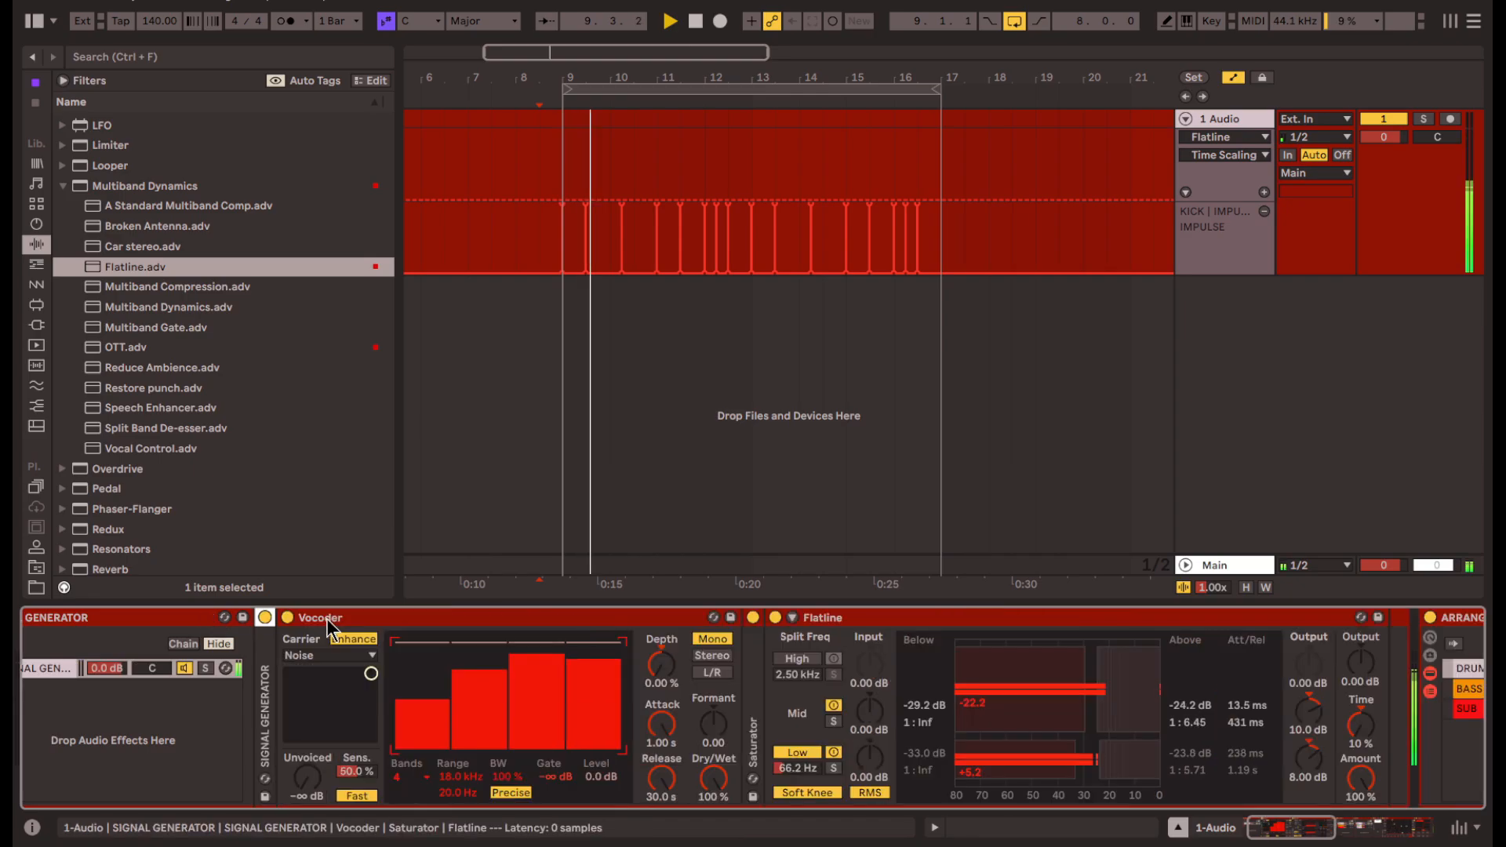
pyautogui.hscroll(5, 328, 627)
pyautogui.hscroll(2, 744, 723)
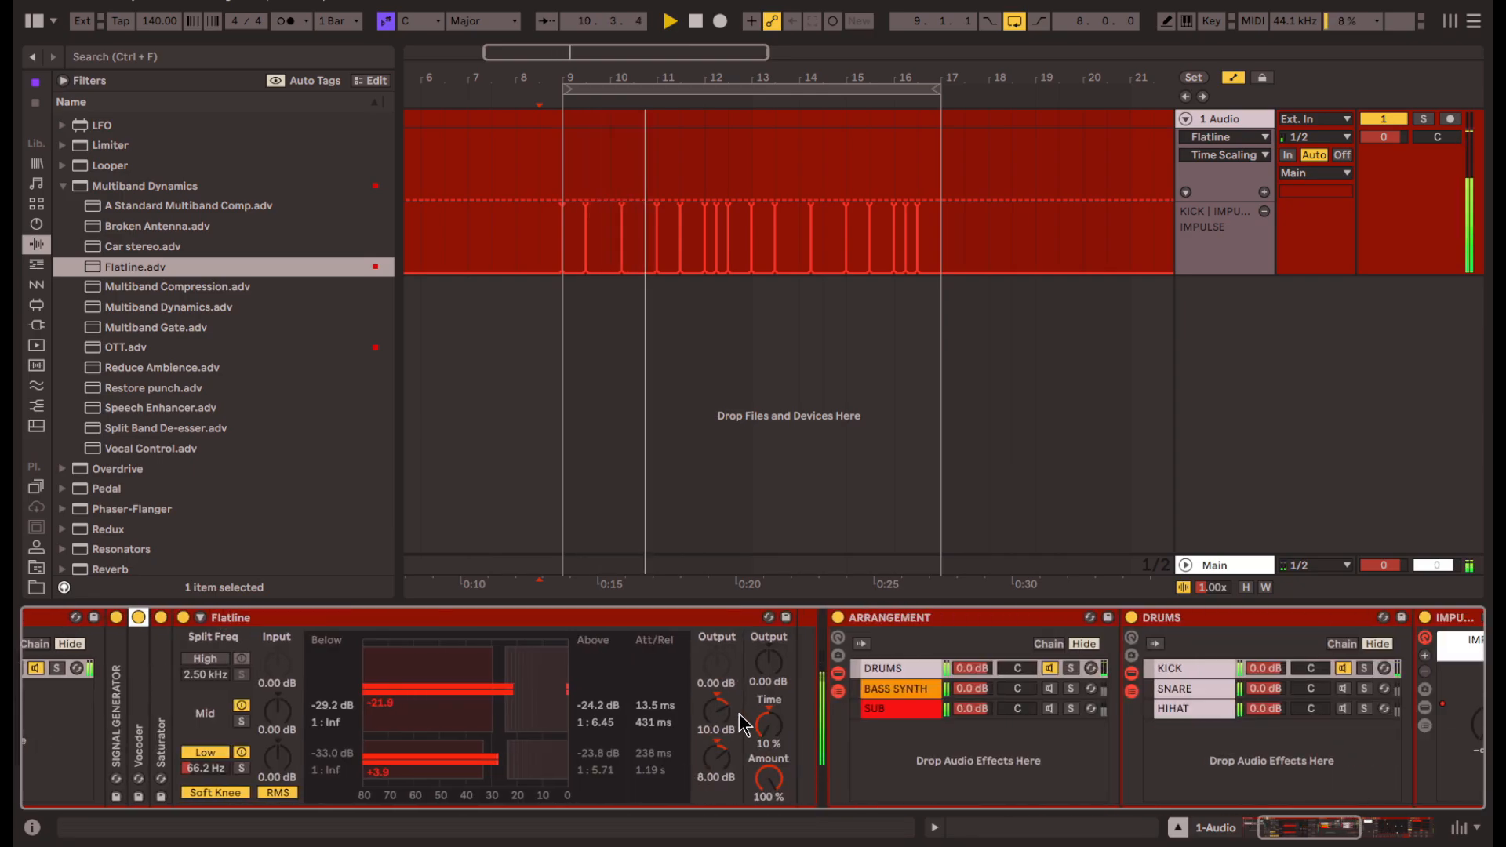
# - Lengthen the decay of the first KICK IMPULSE automation spike at bar 9, keeping its end at −∞ dB
pyautogui.hscroll(3, 773, 666)
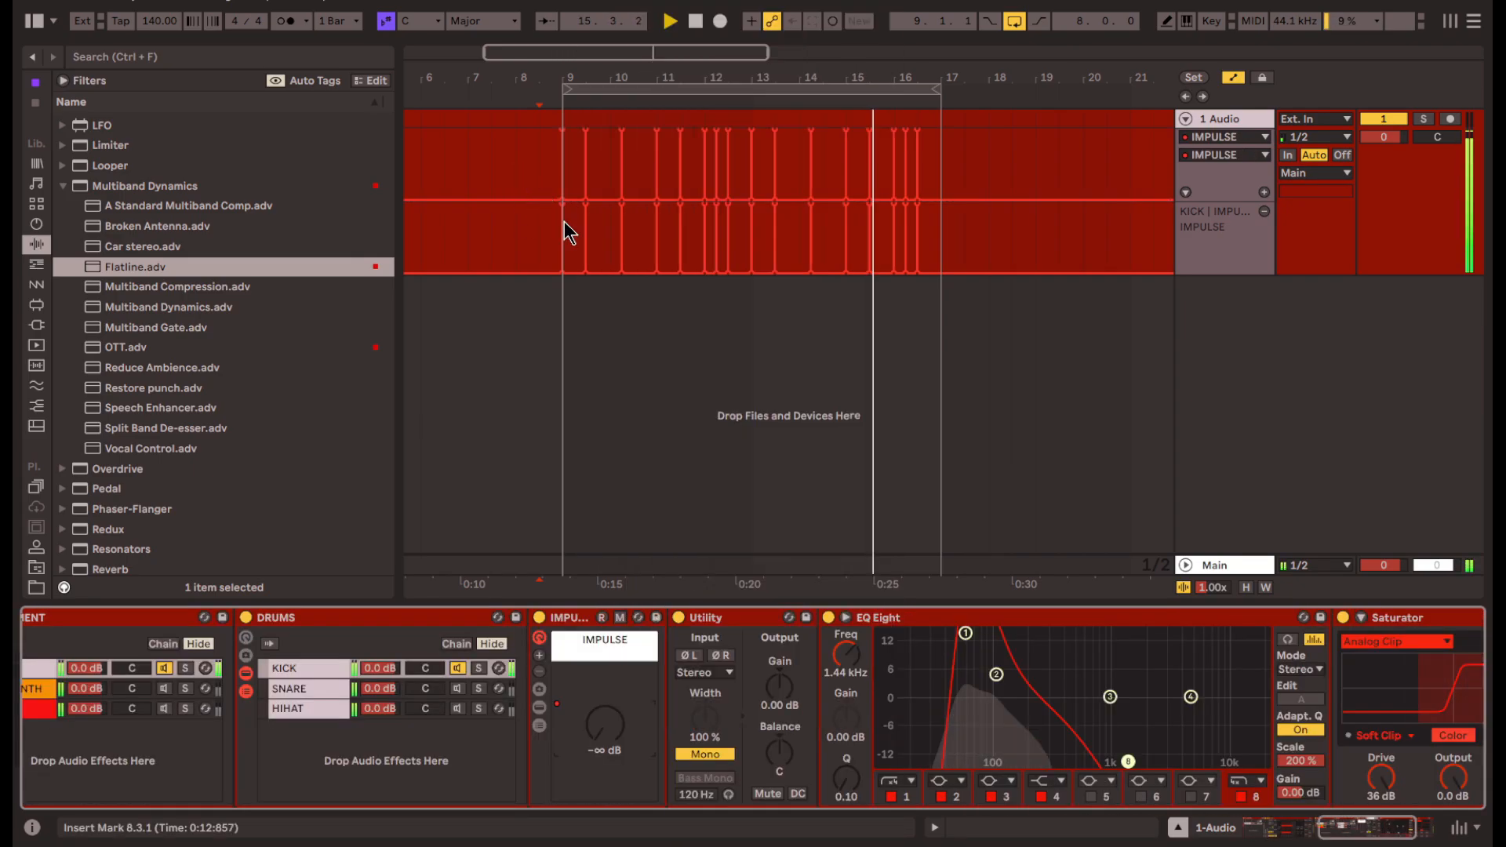
pyautogui.scroll(8, 562, 224)
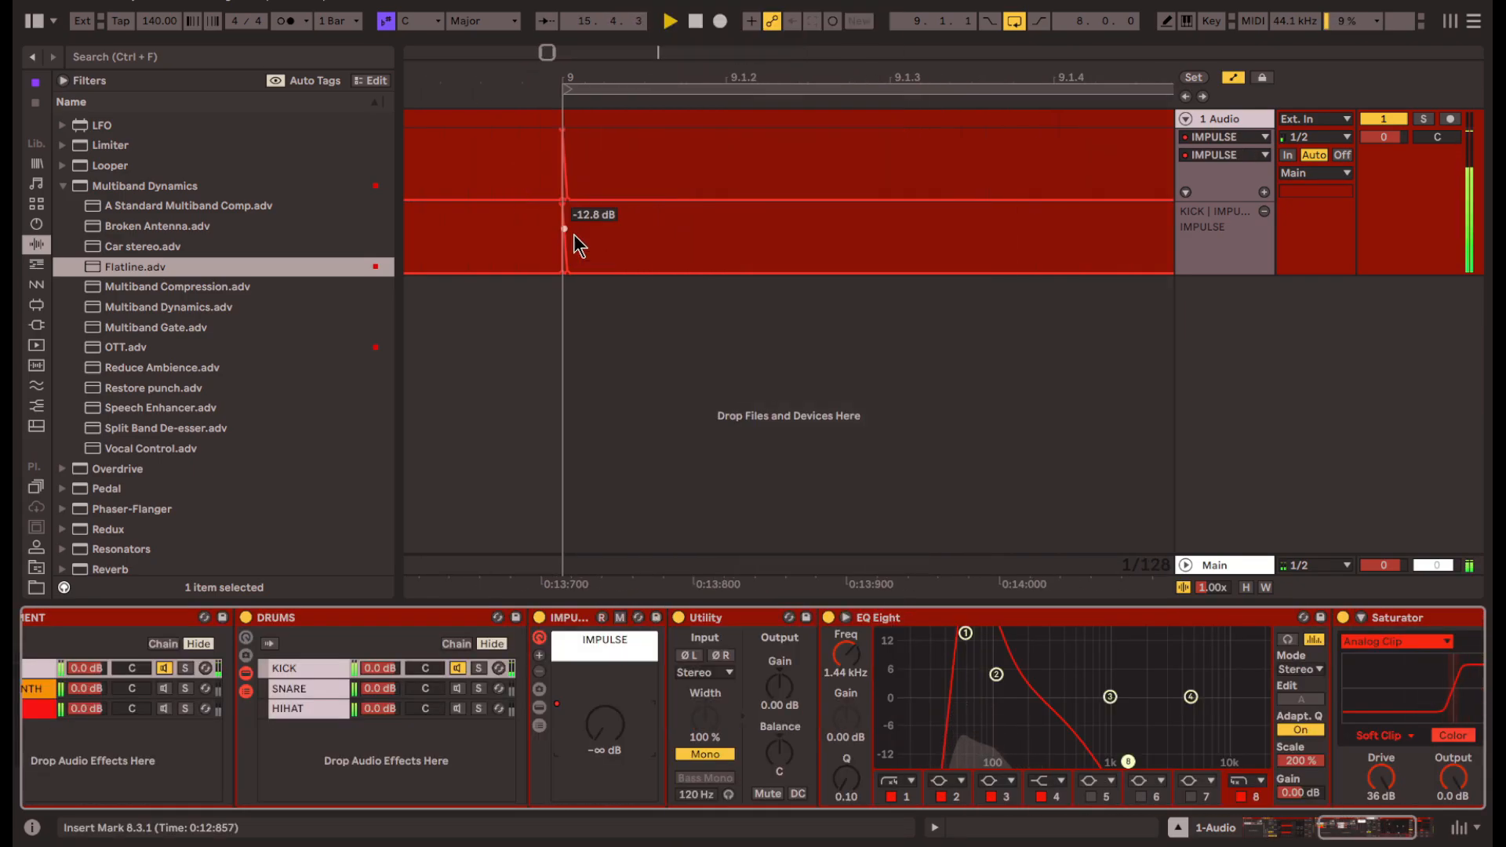
pyautogui.moveTo(569, 272); pyautogui.dragTo(603, 272)
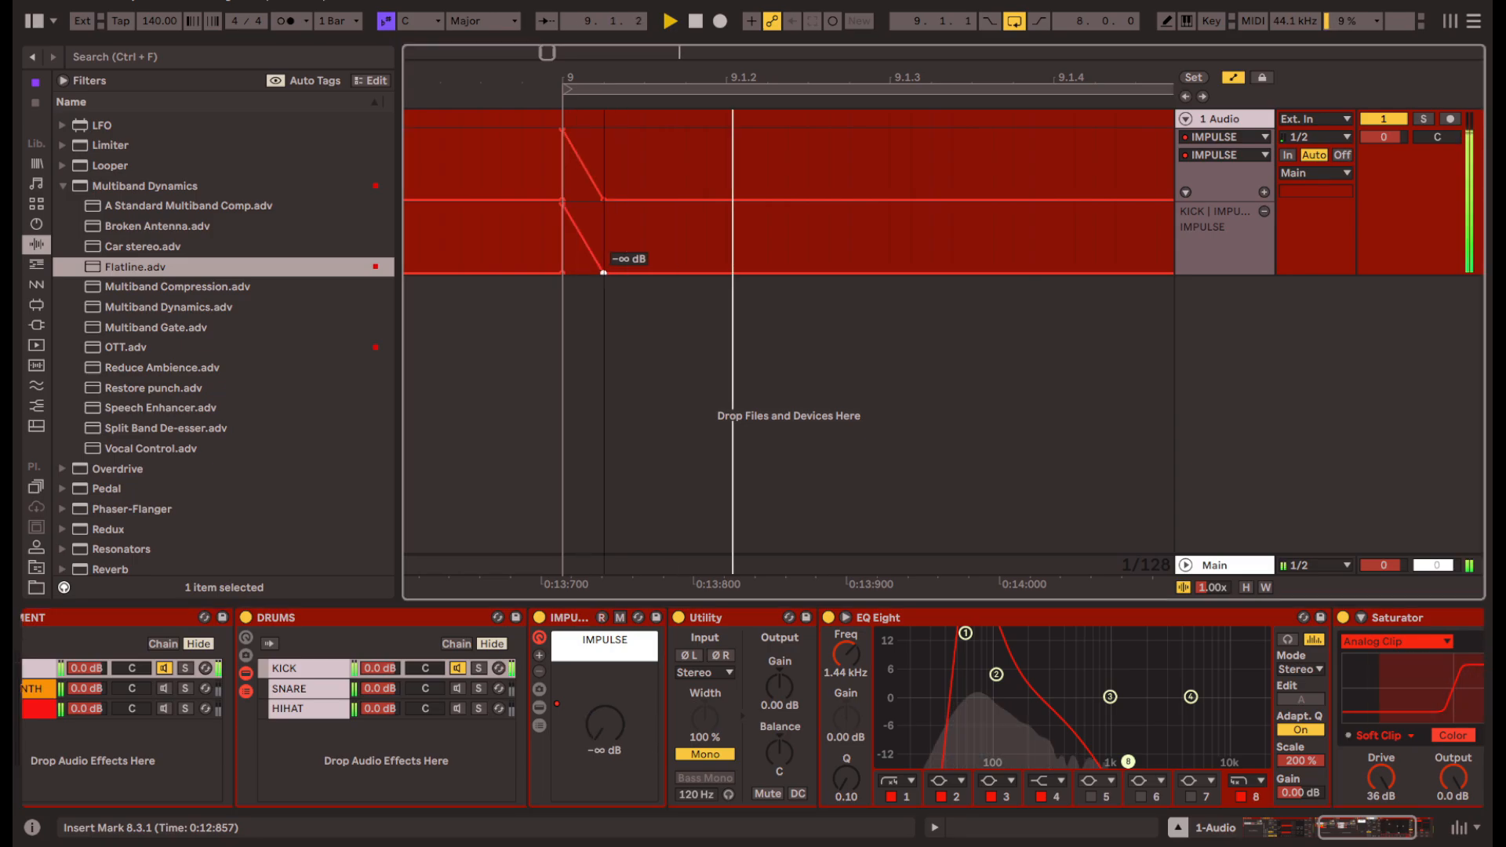
# - Bypass EQ Eight in the KICK chain and lower the KICK chain's volume to -16.2 dB
pyautogui.click(828, 617)
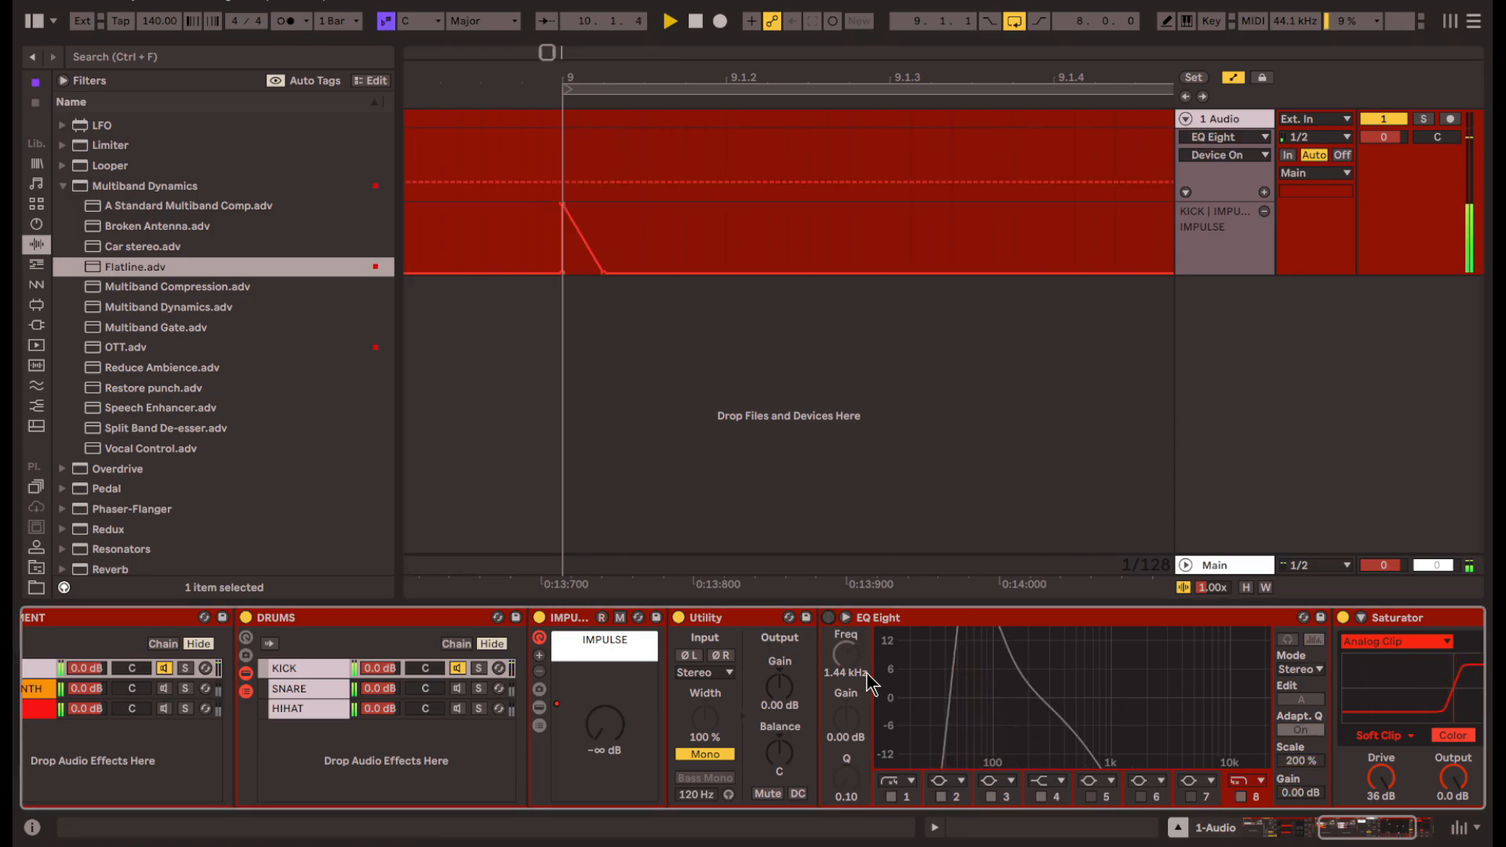
pyautogui.hscroll(1, 870, 682)
pyautogui.scroll(-8, 507, 204)
pyautogui.press('space')
pyautogui.hscroll(4, 1066, 737)
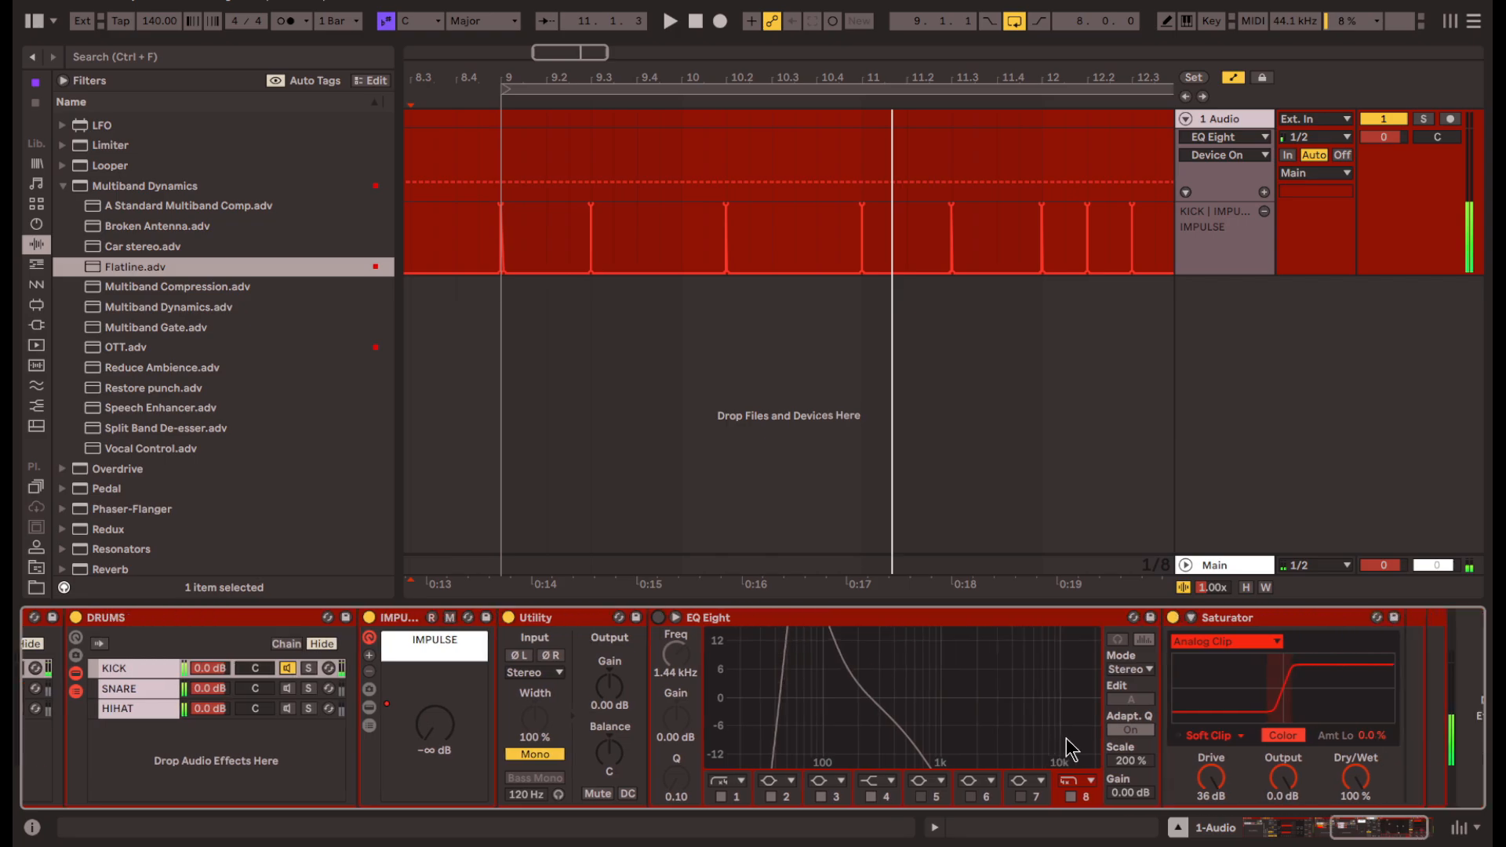
pyautogui.hscroll(-2, 267, 713)
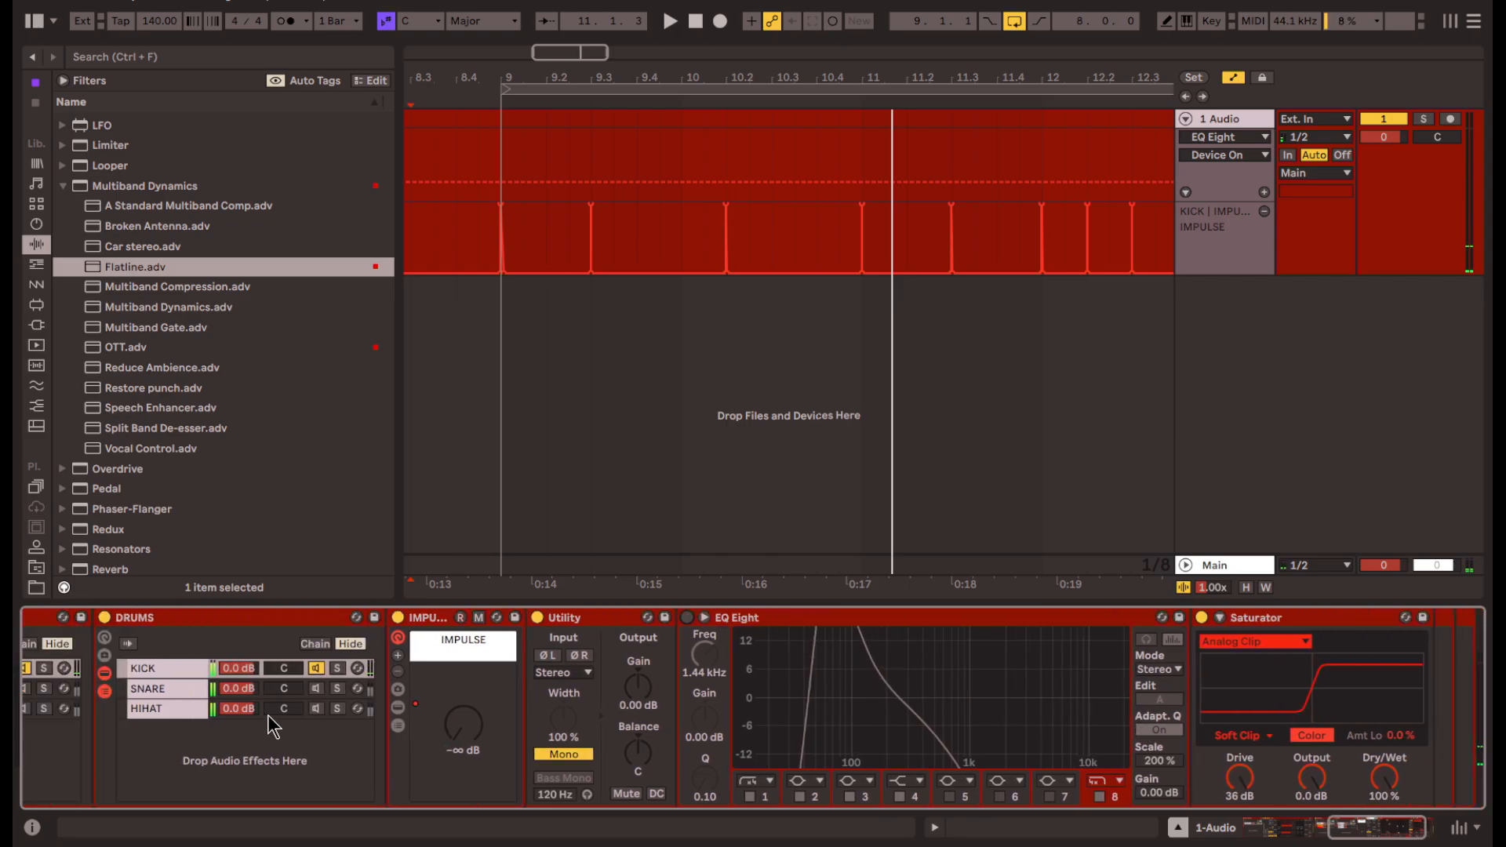
pyautogui.click(246, 667)
# - Give the KICK IMPULSE spikes a longer decay through bar 17, copying the four-bar pattern, and play from bar 9
pyautogui.scroll(8, 508, 255)
pyautogui.hscroll(-2, 496, 262)
pyautogui.moveTo(510, 273); pyautogui.dragTo(560, 267)
pyautogui.scroll(-4, 627, 223)
pyautogui.hscroll(2, 687, 232)
pyautogui.moveTo(690, 232); pyautogui.dragTo(521, 232)
pyautogui.hotkey('ctrl', 'space')
pyautogui.keyDown('ctrl'); pyautogui.scroll(-6, 546, 245); pyautogui.keyUp('ctrl')
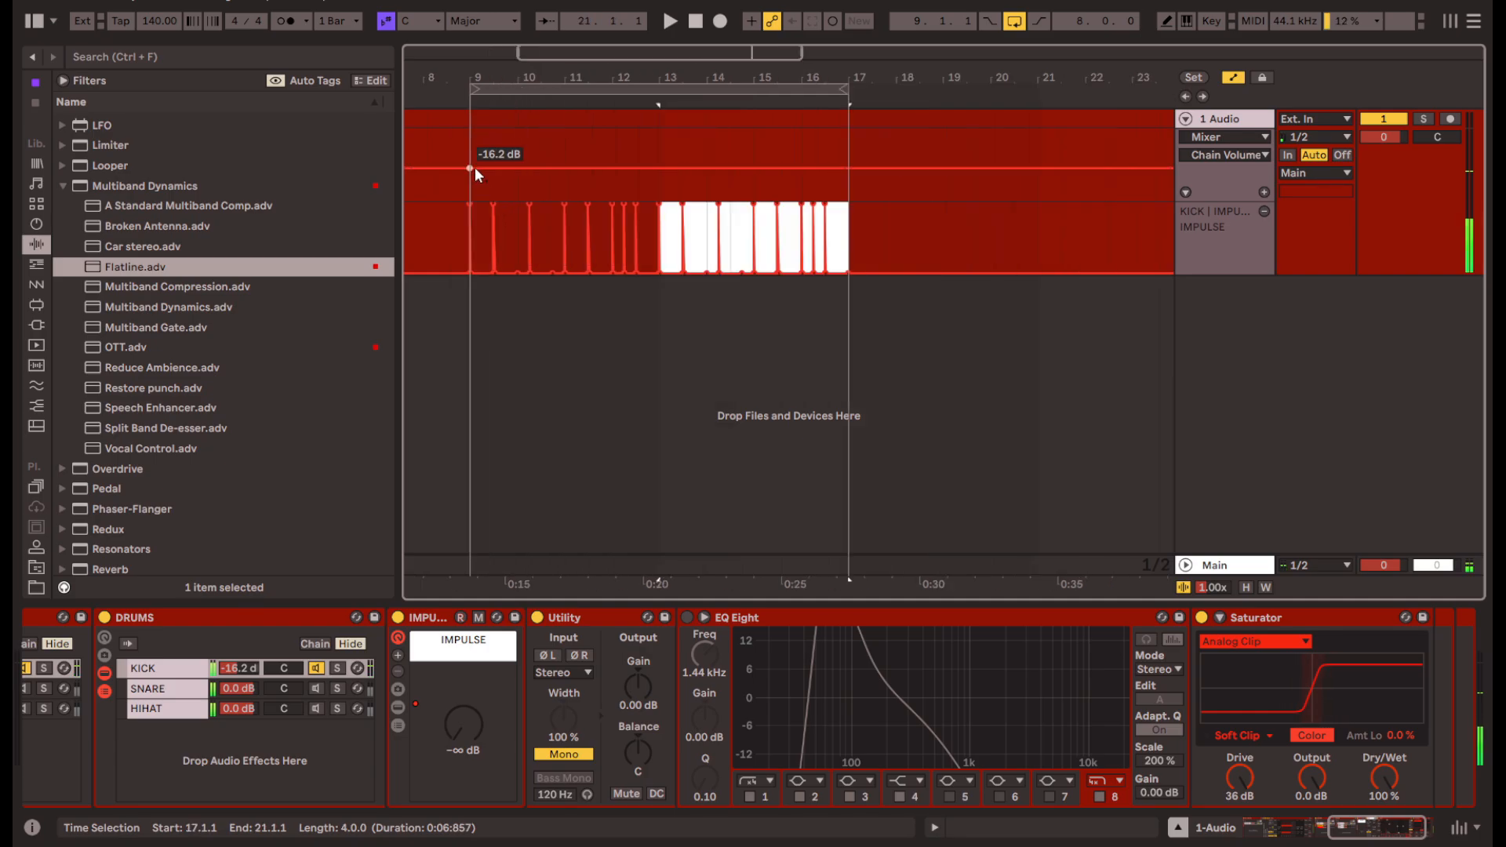
pyautogui.click(472, 153)
pyautogui.press('space')
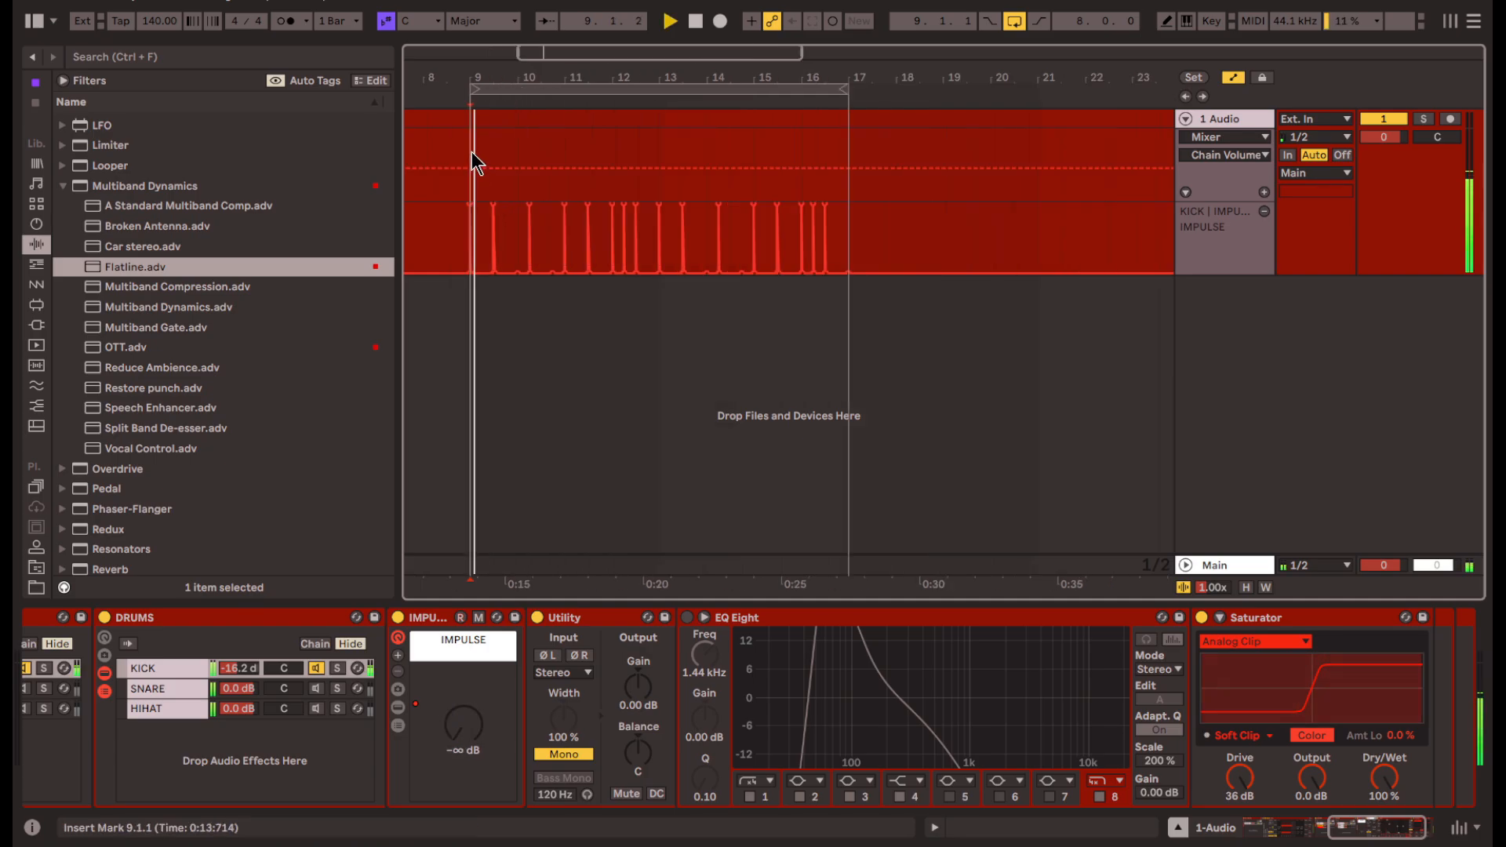
# - Switch the KICK chain's EQ Eight back on, pull band 2 down near 88 Hz and set band 1 to 45.4 Hz with Q 1.85
pyautogui.scroll(5, 569, 205)
pyautogui.hscroll(2, 902, 516)
pyautogui.hscroll(1, 901, 516)
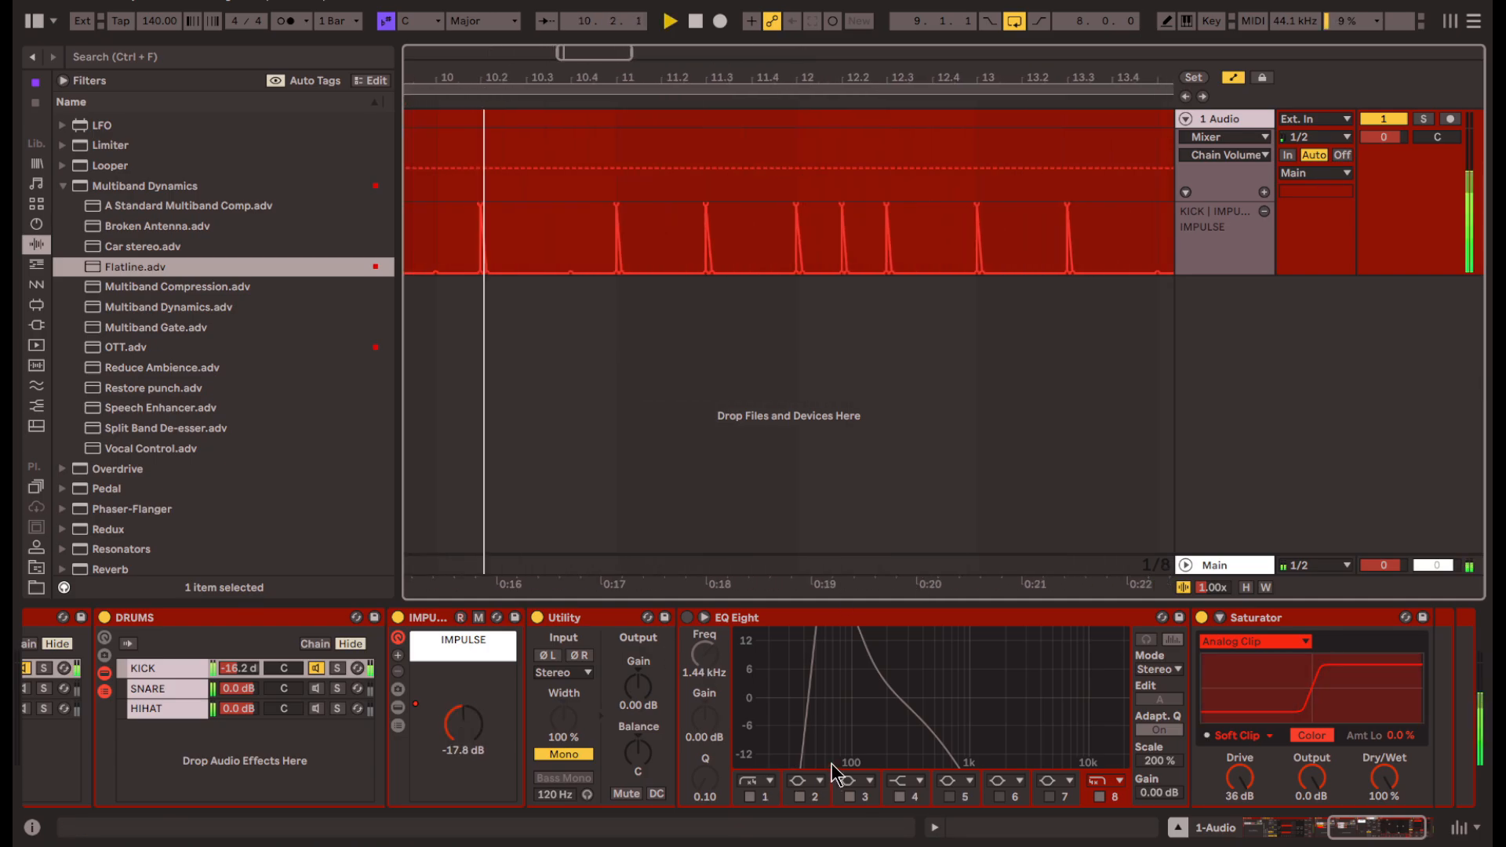
pyautogui.hscroll(2, 843, 802)
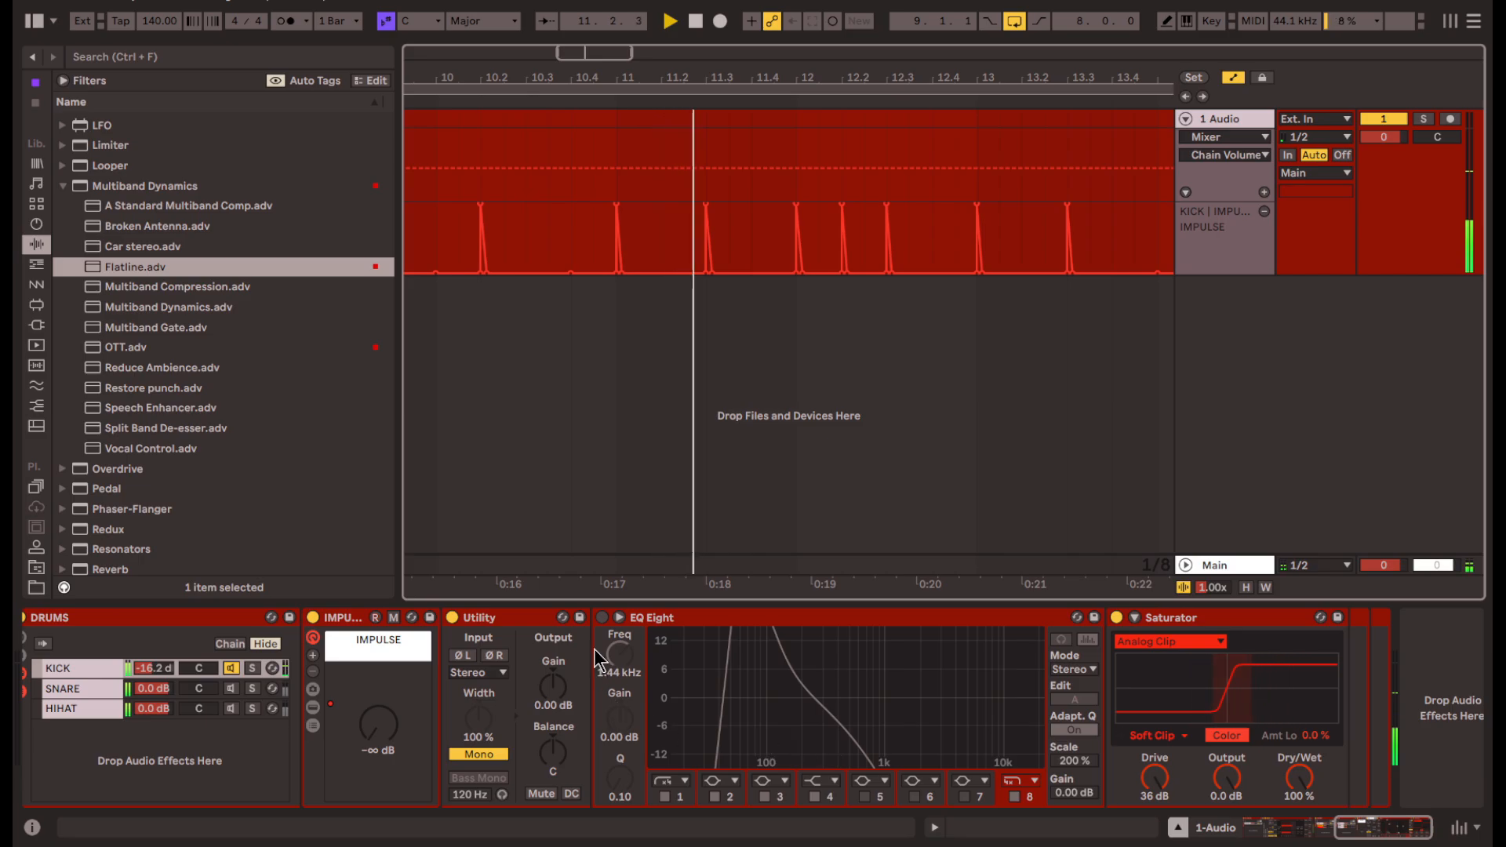
pyautogui.click(602, 617)
pyautogui.moveTo(740, 634); pyautogui.dragTo(763, 700)
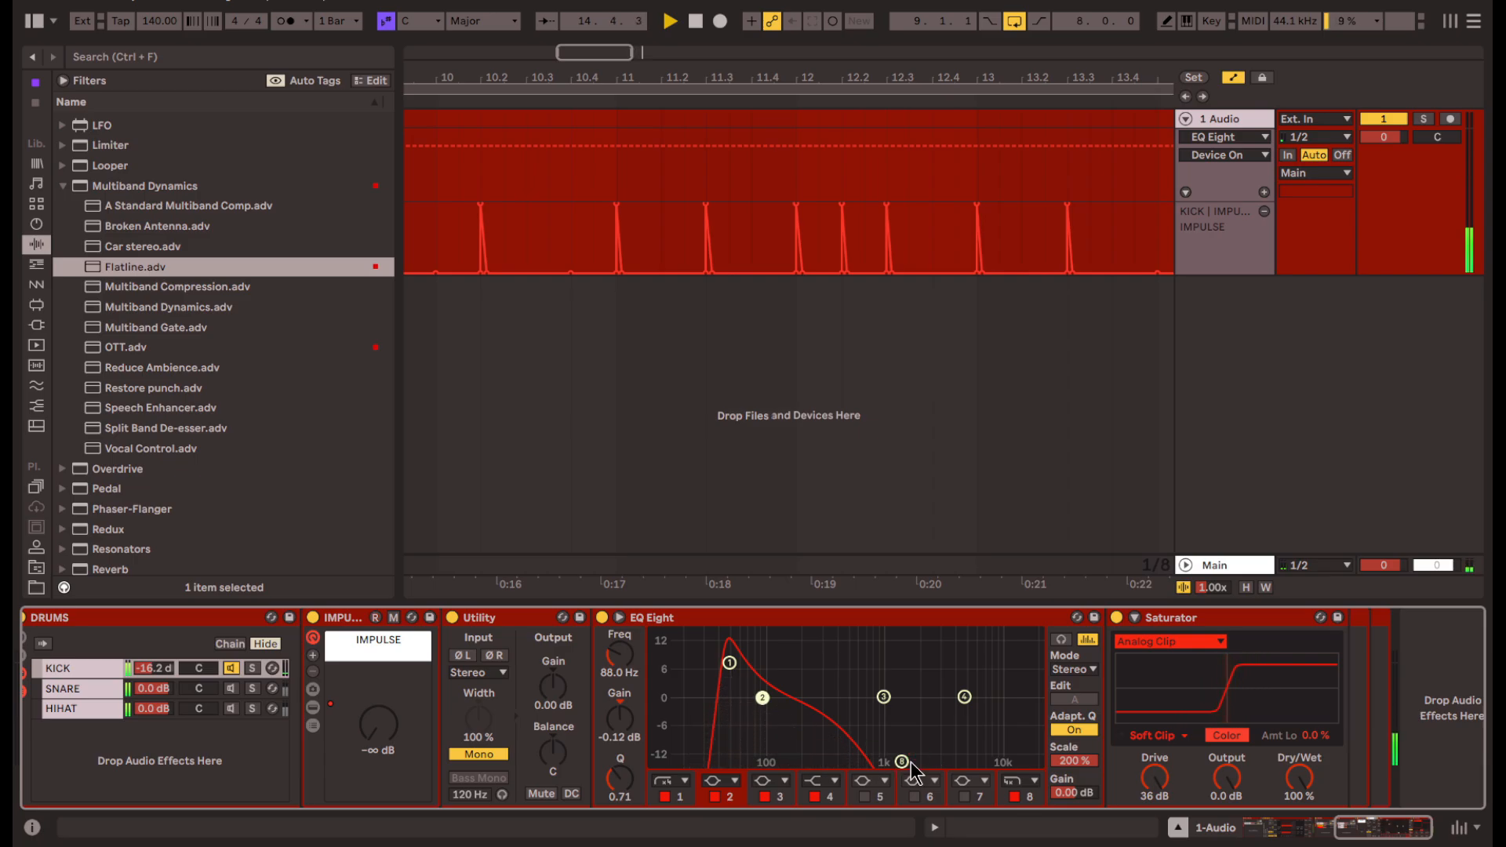
pyautogui.click(729, 663)
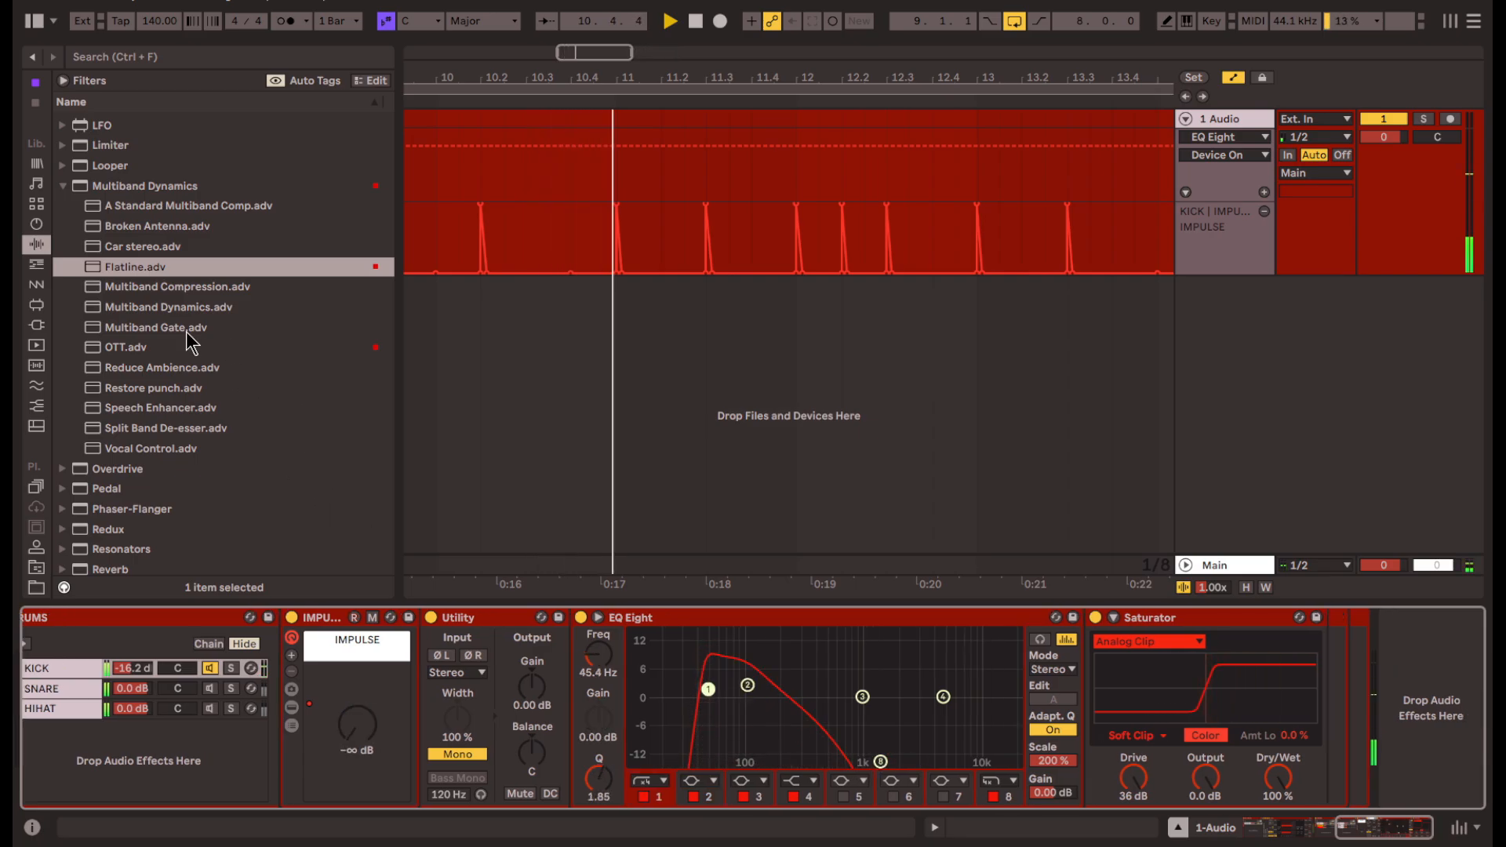
# - Insert a default Multiband Dynamics between EQ Eight and Saturator in the KICK chain
pyautogui.scroll(-5, 188, 341)
pyautogui.click(190, 441)
pyautogui.click(193, 544)
pyautogui.scroll(10, 149, 463)
pyautogui.click(112, 384)
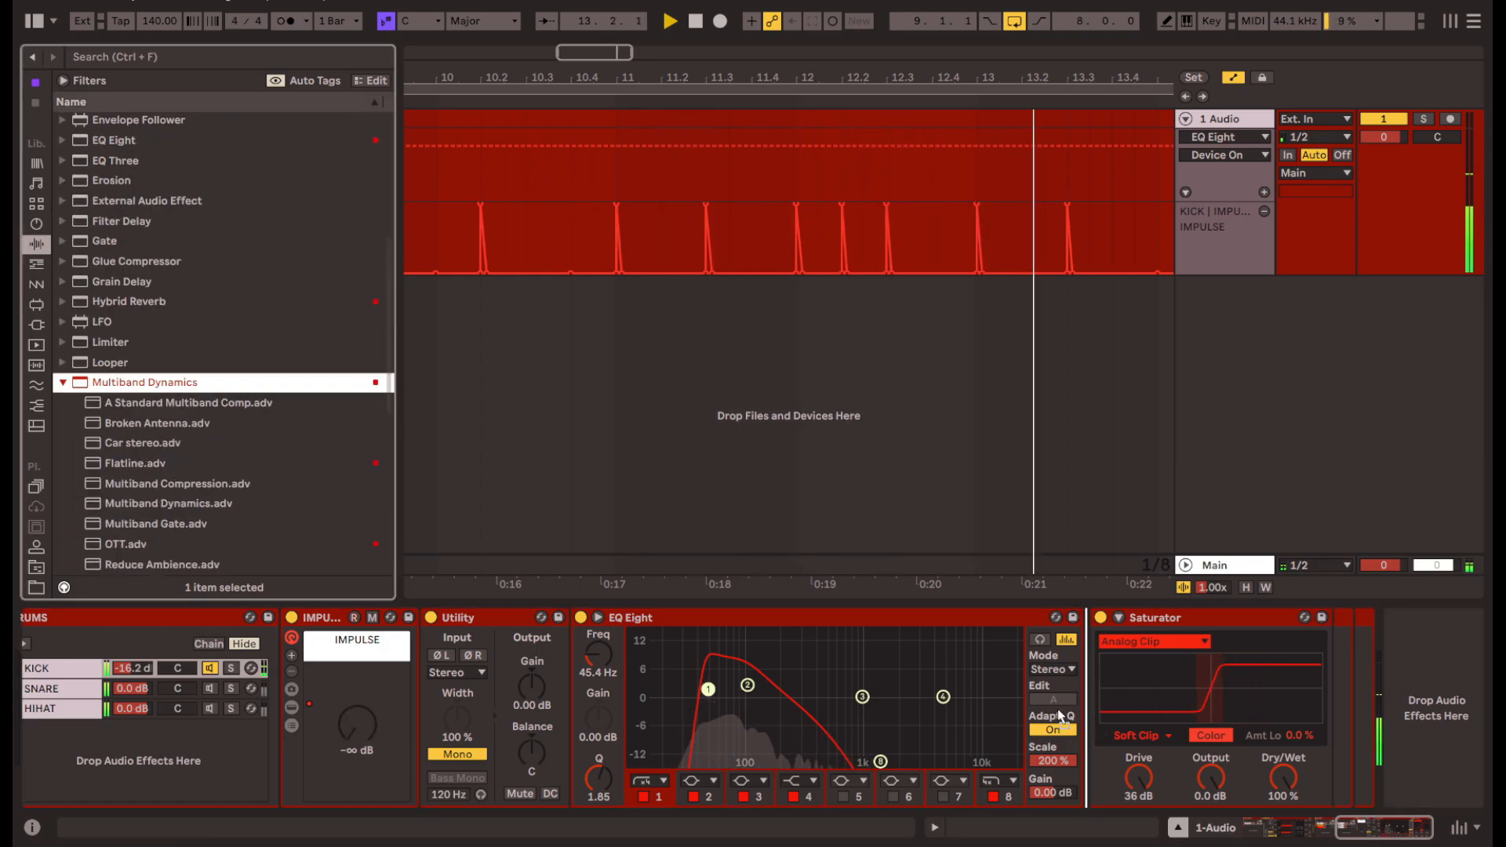
pyautogui.press('Return')
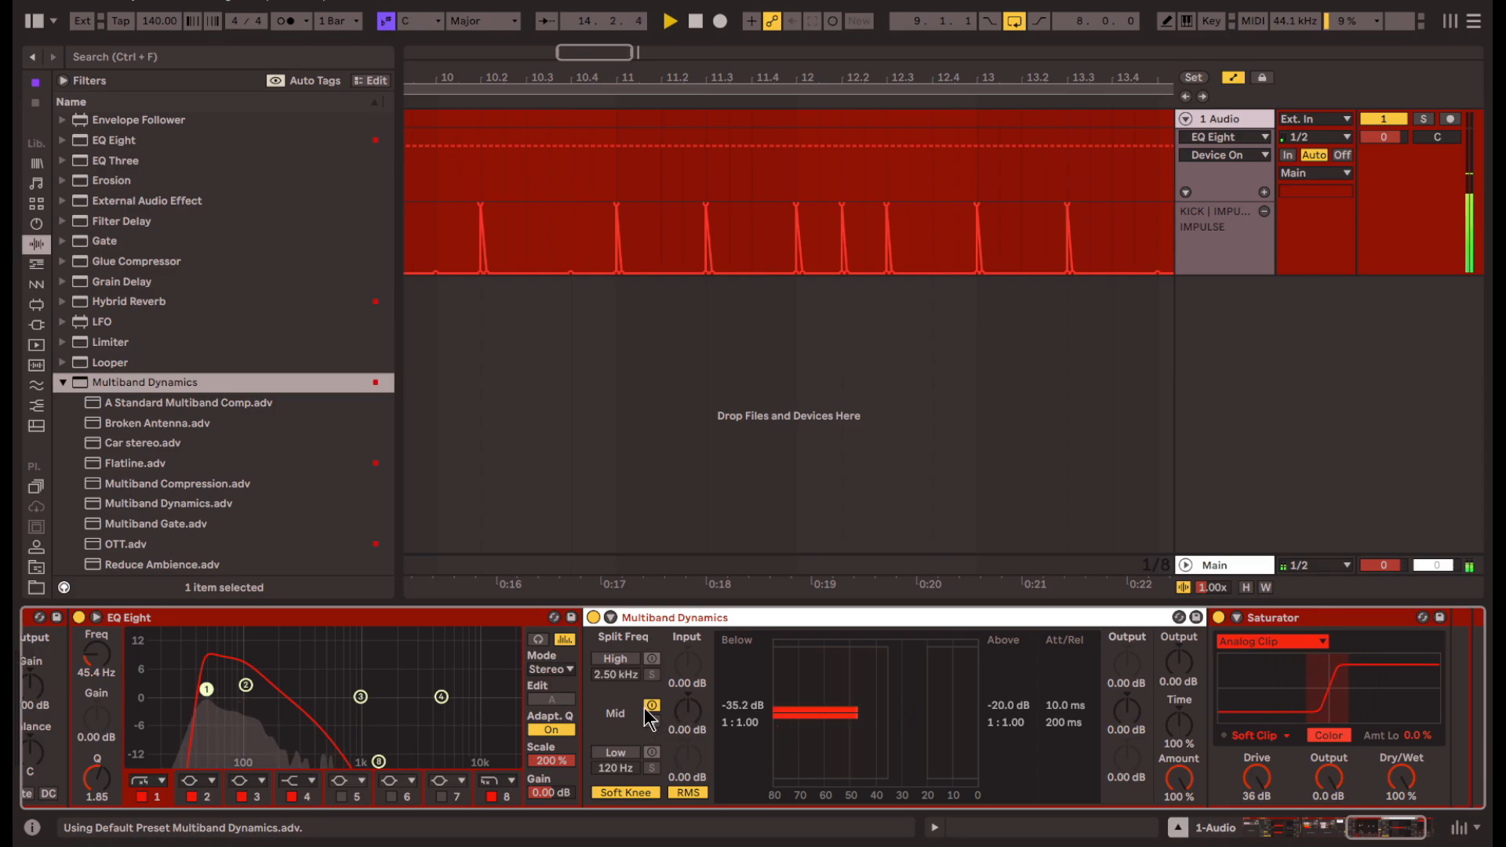
# - Enable Multiband Dynamics' Low band, set the Mid and Low Below and Above ratios to 1:Inf, and set Time to 10 %
pyautogui.click(633, 755)
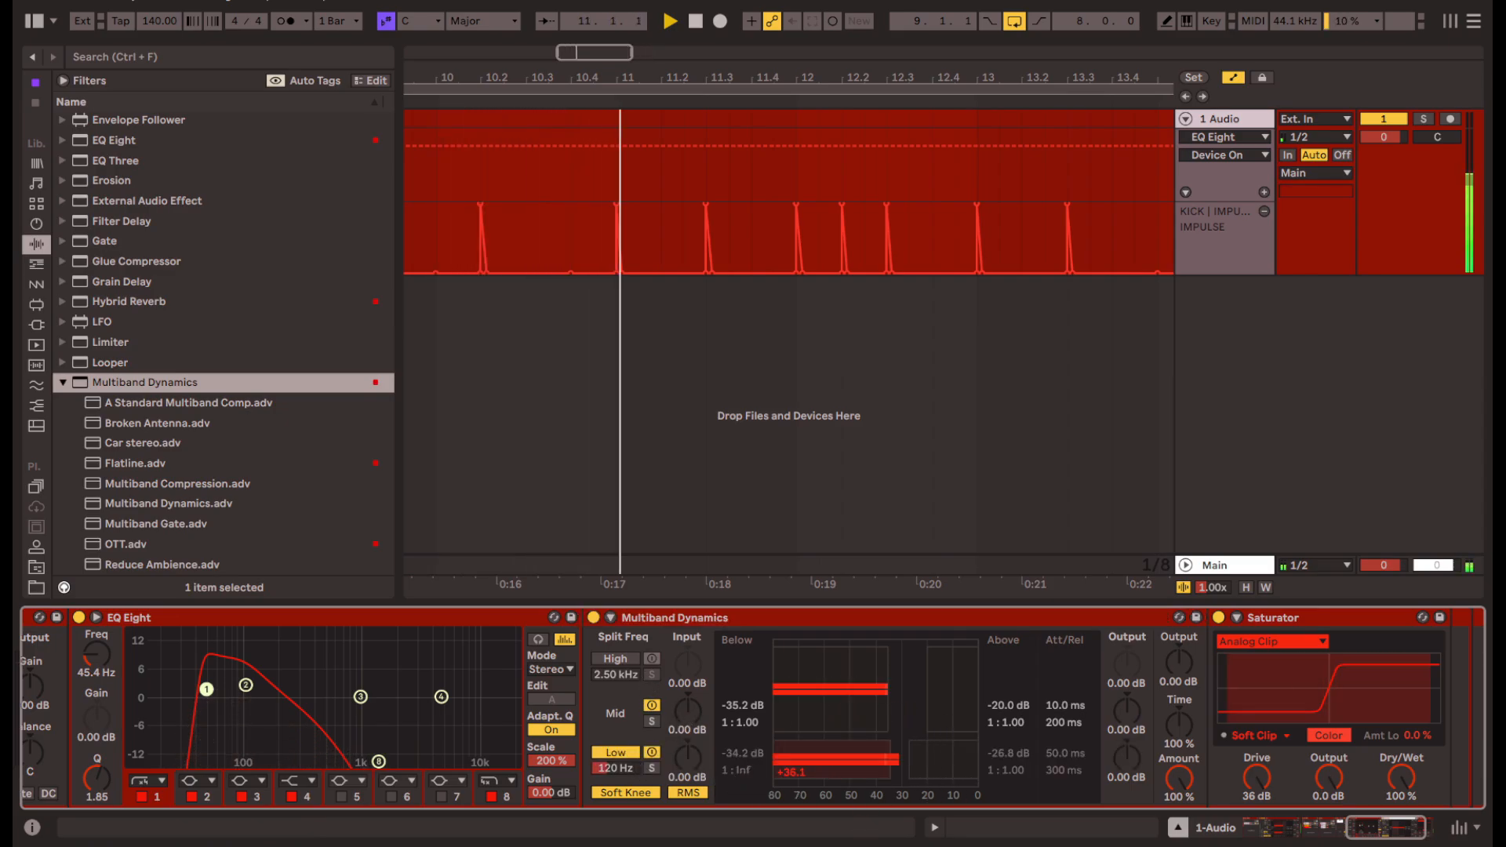
pyautogui.moveTo(909, 757); pyautogui.dragTo(928, 800)
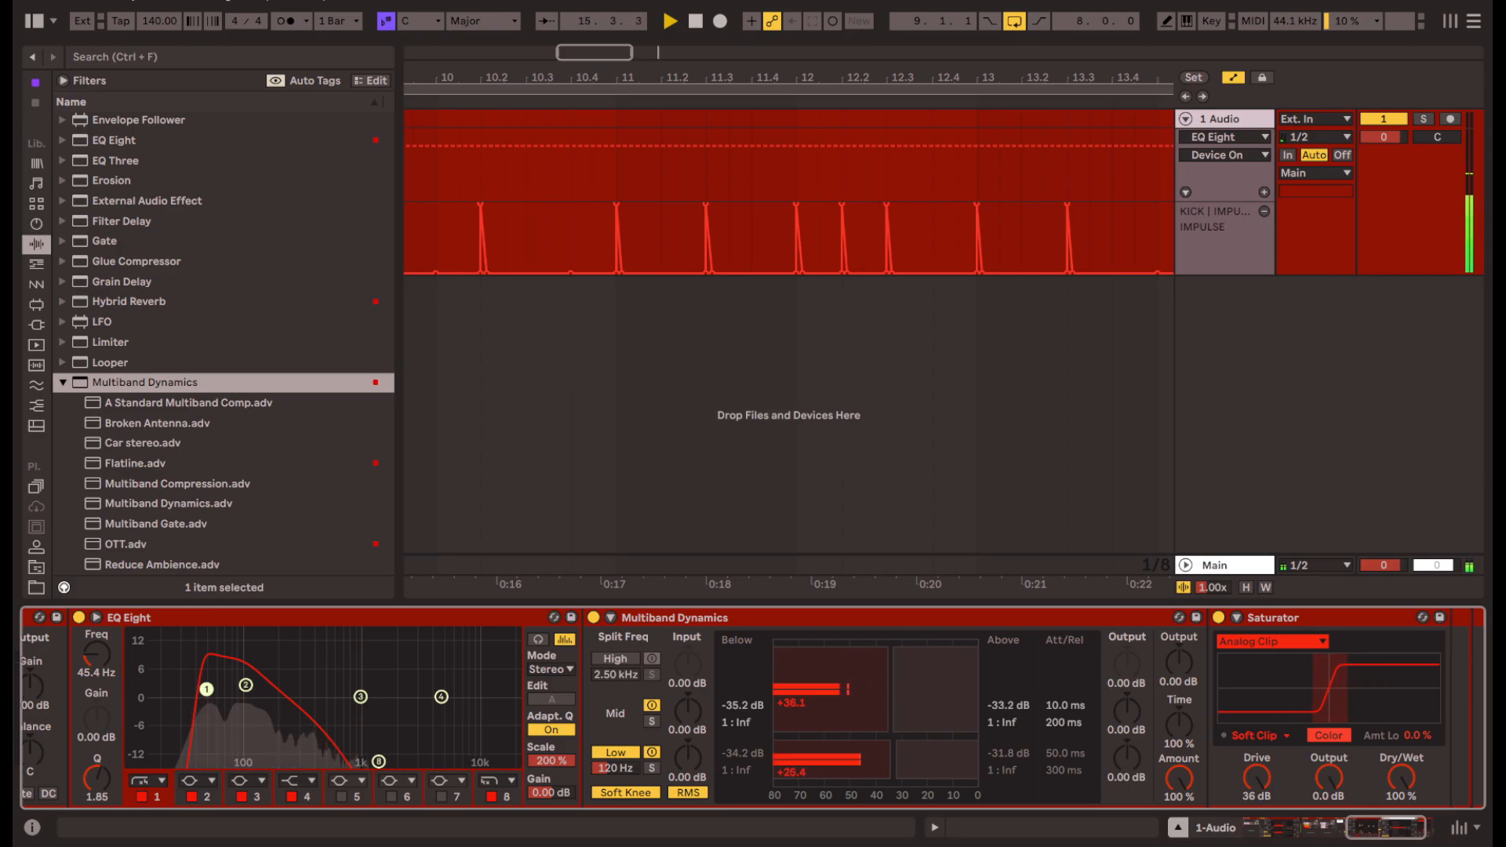
pyautogui.hscroll(2, 1018, 797)
pyautogui.moveTo(1073, 725); pyautogui.dragTo(1072, 808)
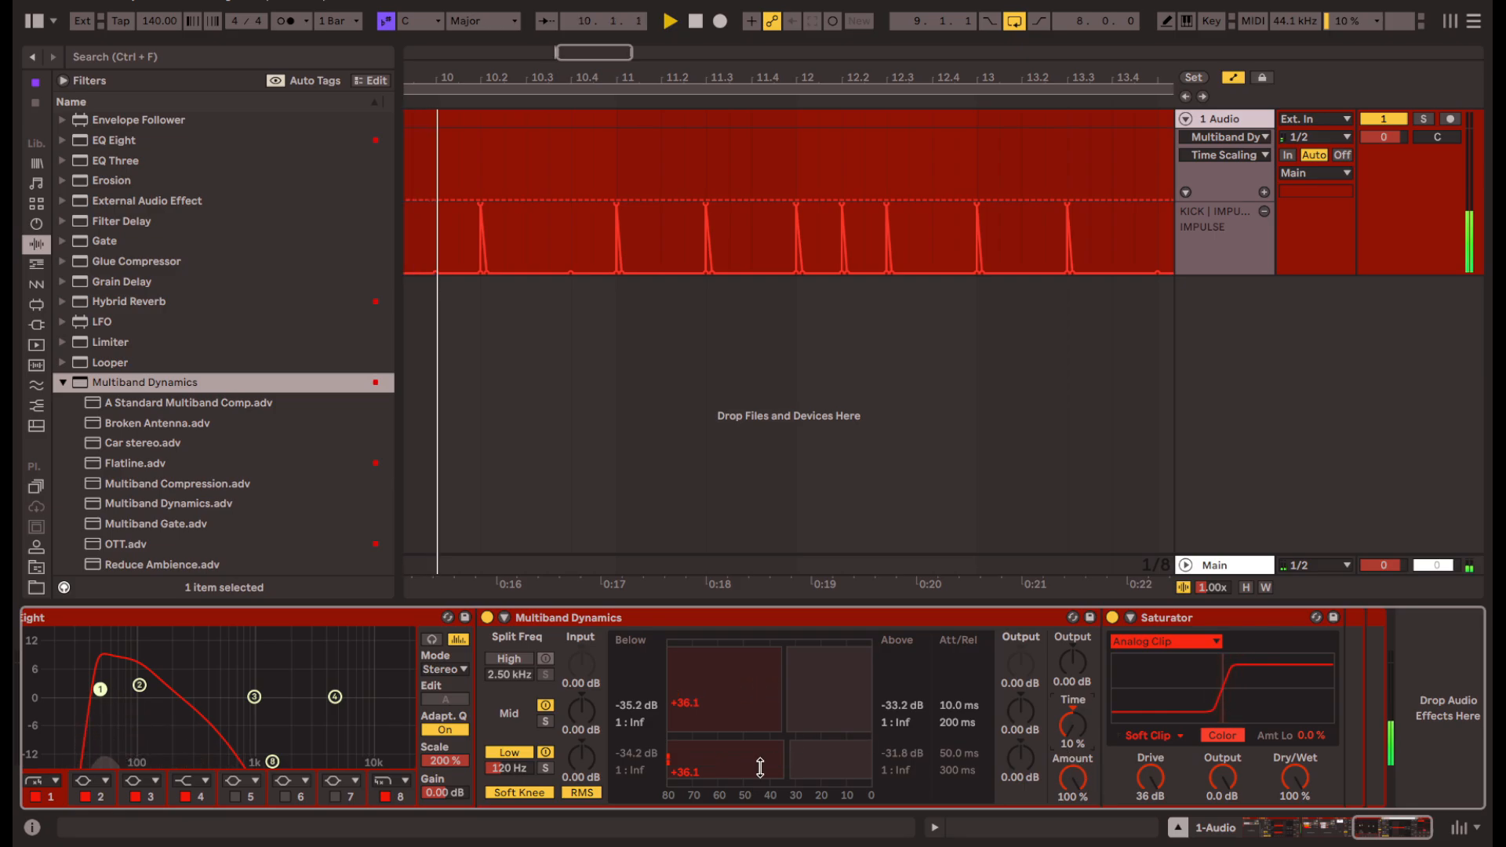
# - Activate the SNARE chain in the DRUMS rack alongside the KICK
pyautogui.hscroll(-10, 596, 746)
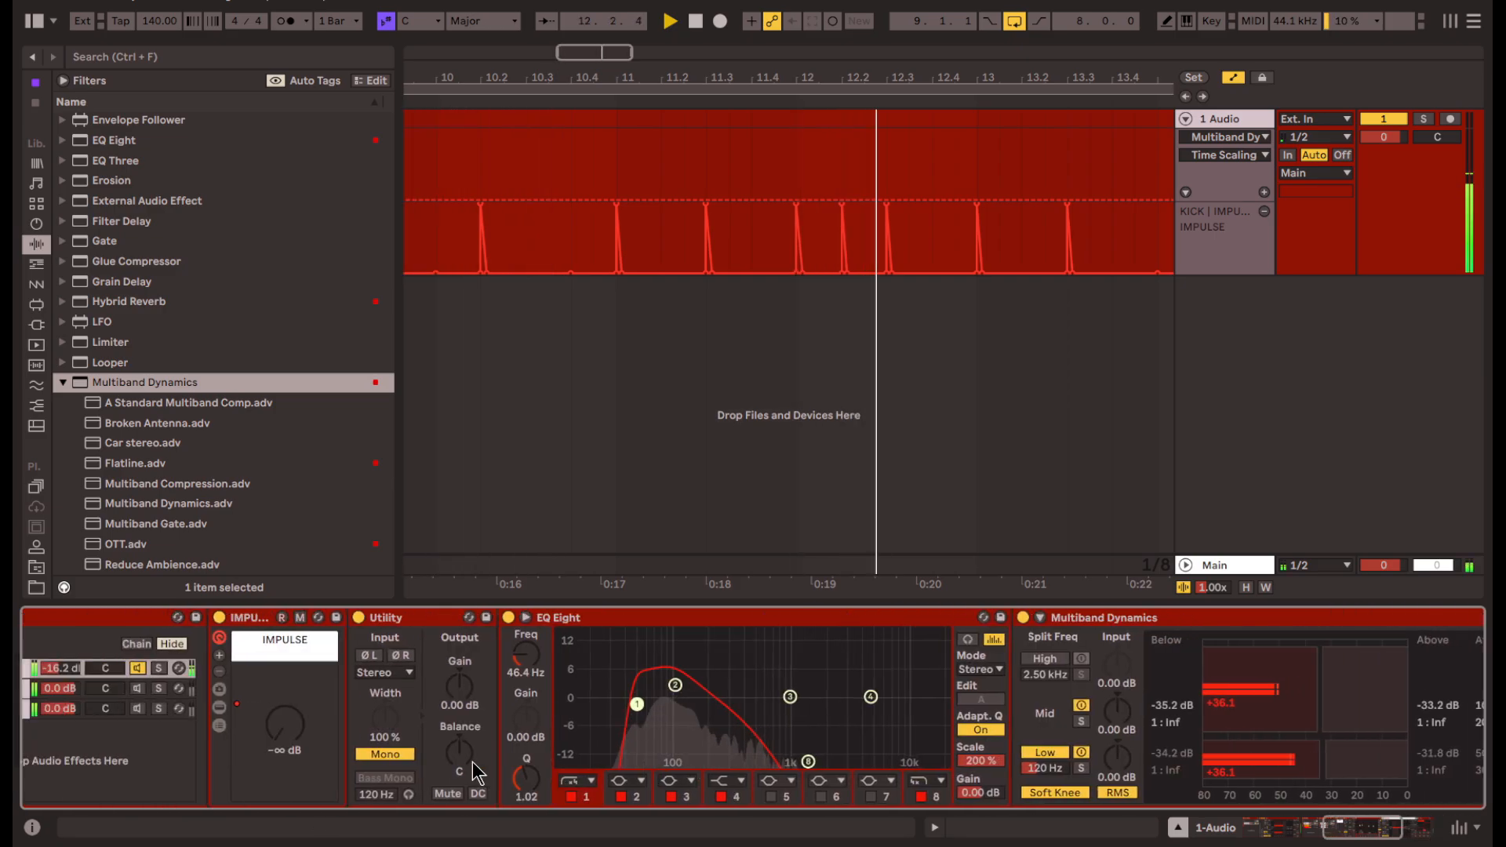
pyautogui.scroll(-10, 256, 526)
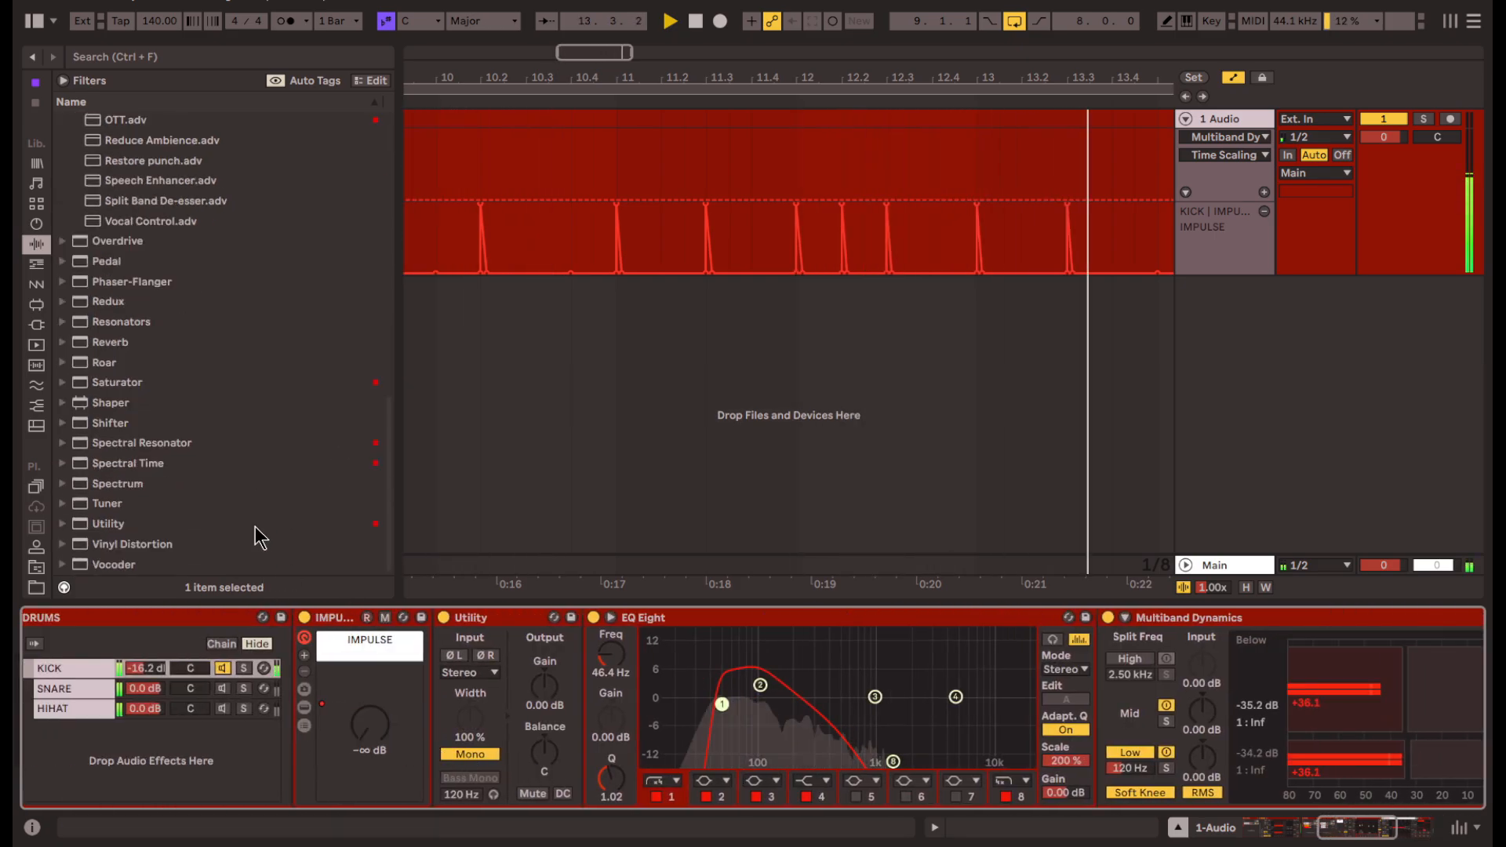
pyautogui.hscroll(-5, 517, 674)
pyautogui.hscroll(-2, 510, 695)
pyautogui.click(546, 689)
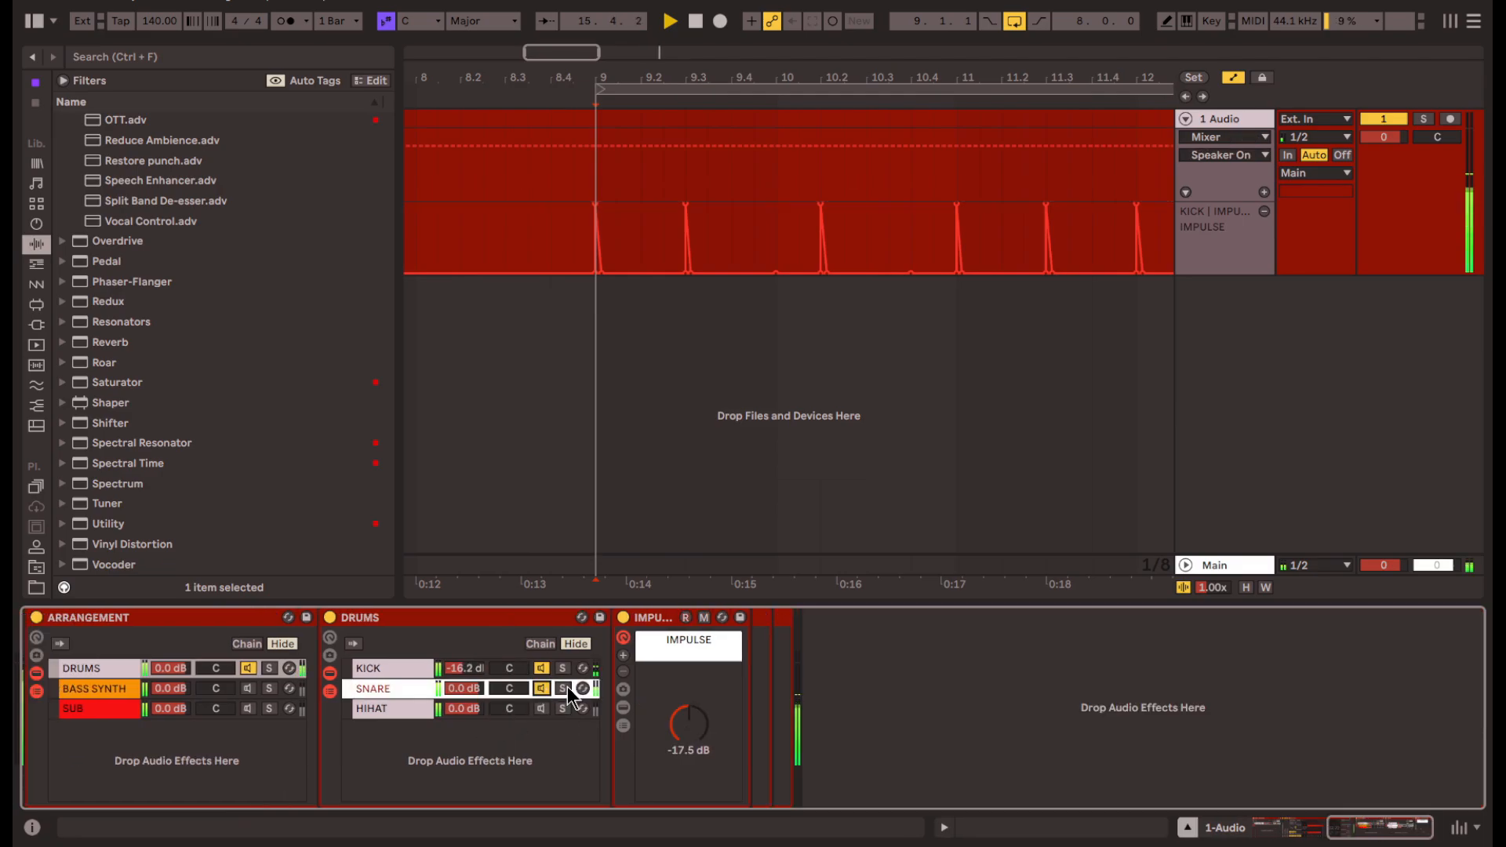
# - Automate the SNARE chain's IMPULSE macro with a spike at 9.3 that peaks at 0 dB and decays to −∞ dB
pyautogui.hscroll(3, 653, 381)
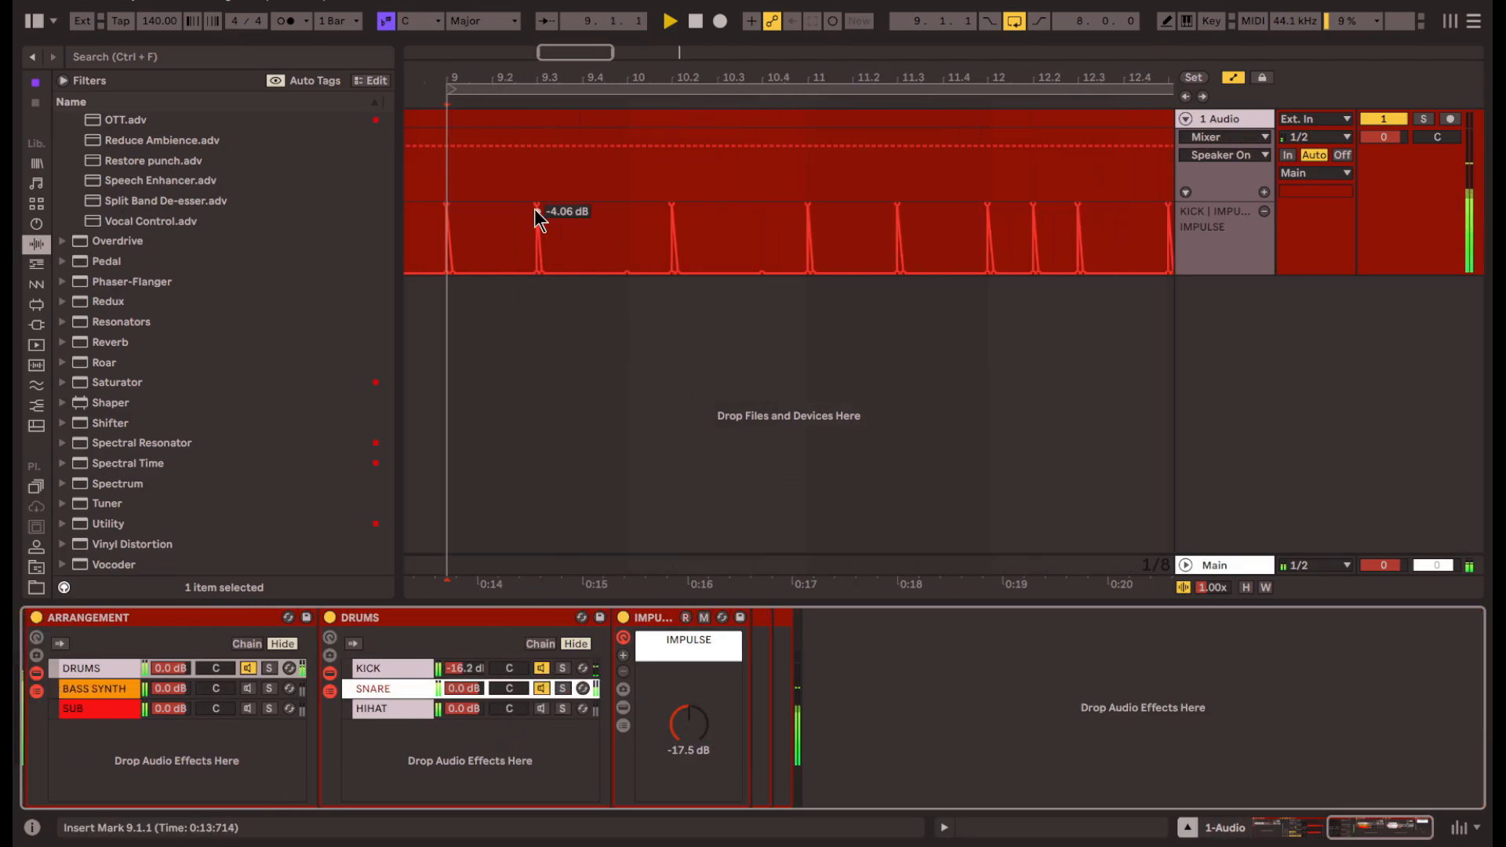
pyautogui.click(539, 166)
pyautogui.click(538, 146)
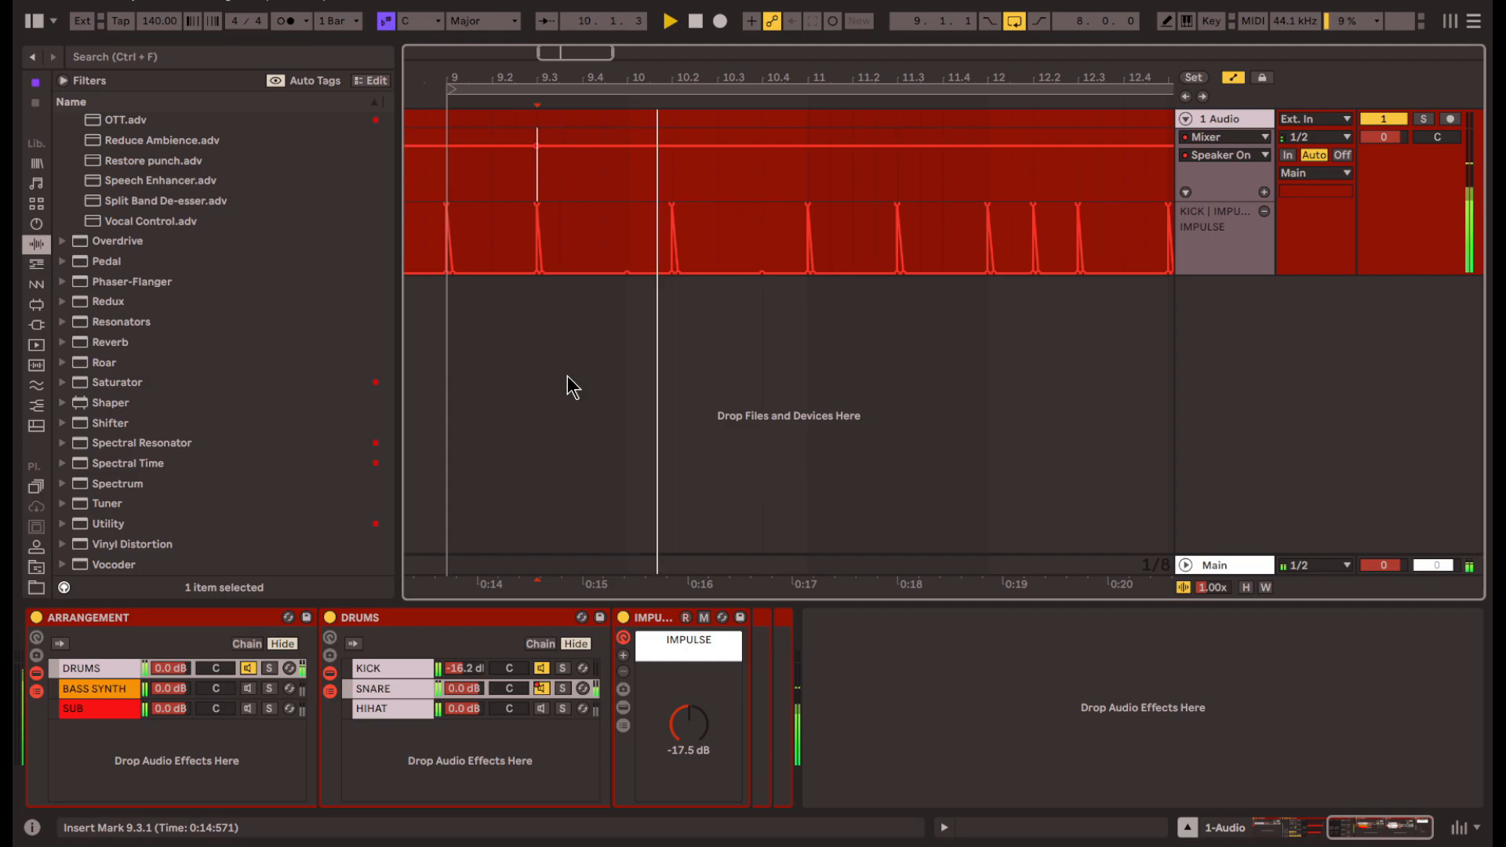
pyautogui.click(675, 650)
pyautogui.click(535, 167)
pyautogui.moveTo(515, 165); pyautogui.dragTo(566, 200)
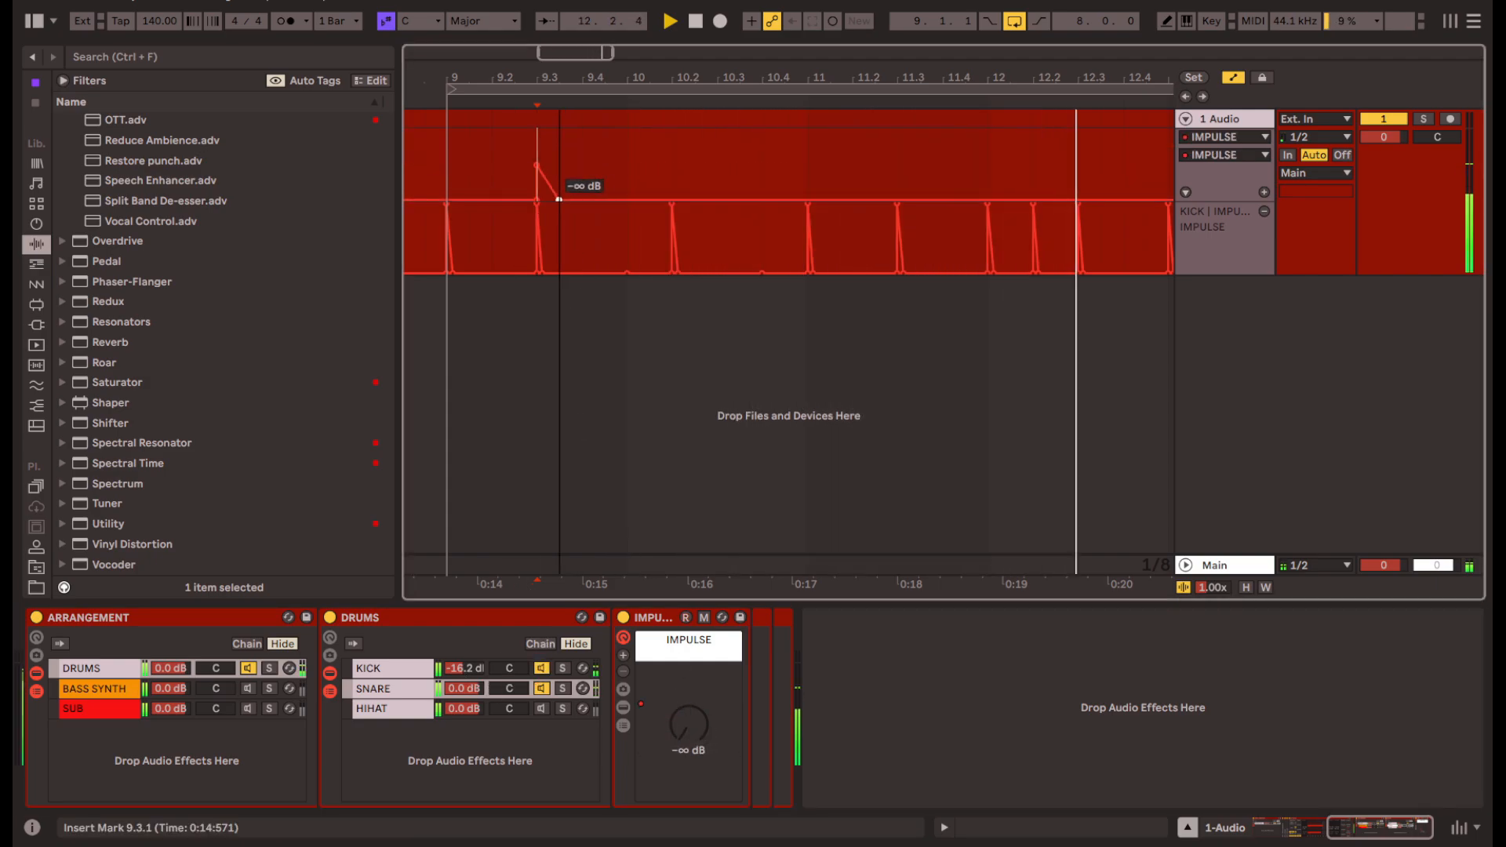
# - Duplicate bar 9 of the SNARE IMPULSE automation seven times to fill the loop up to bar 17
pyautogui.moveTo(633, 173); pyautogui.dragTo(449, 159)
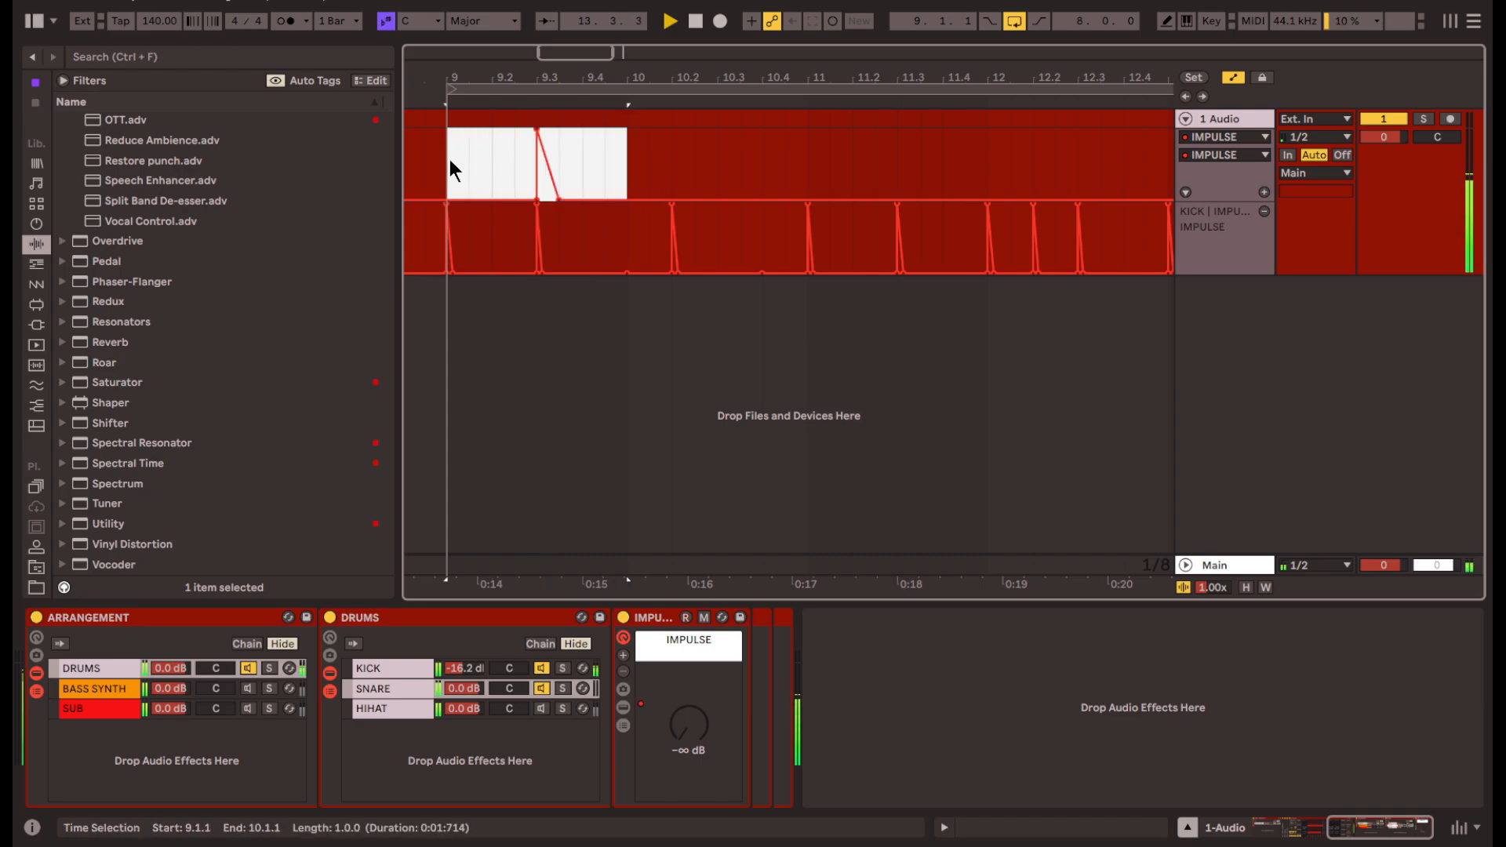
pyautogui.scroll(-5, 471, 166)
pyautogui.hotkey('ctrl', 'd')
pyautogui.hotkey('ctrl', 'd')
pyautogui.hotkey('ctrl', 'd')
pyautogui.hotkey('ctrl', 'd')
pyautogui.hotkey('ctrl', 'd')
pyautogui.hotkey('ctrl', 'd')
pyautogui.hotkey('ctrl', 'd')
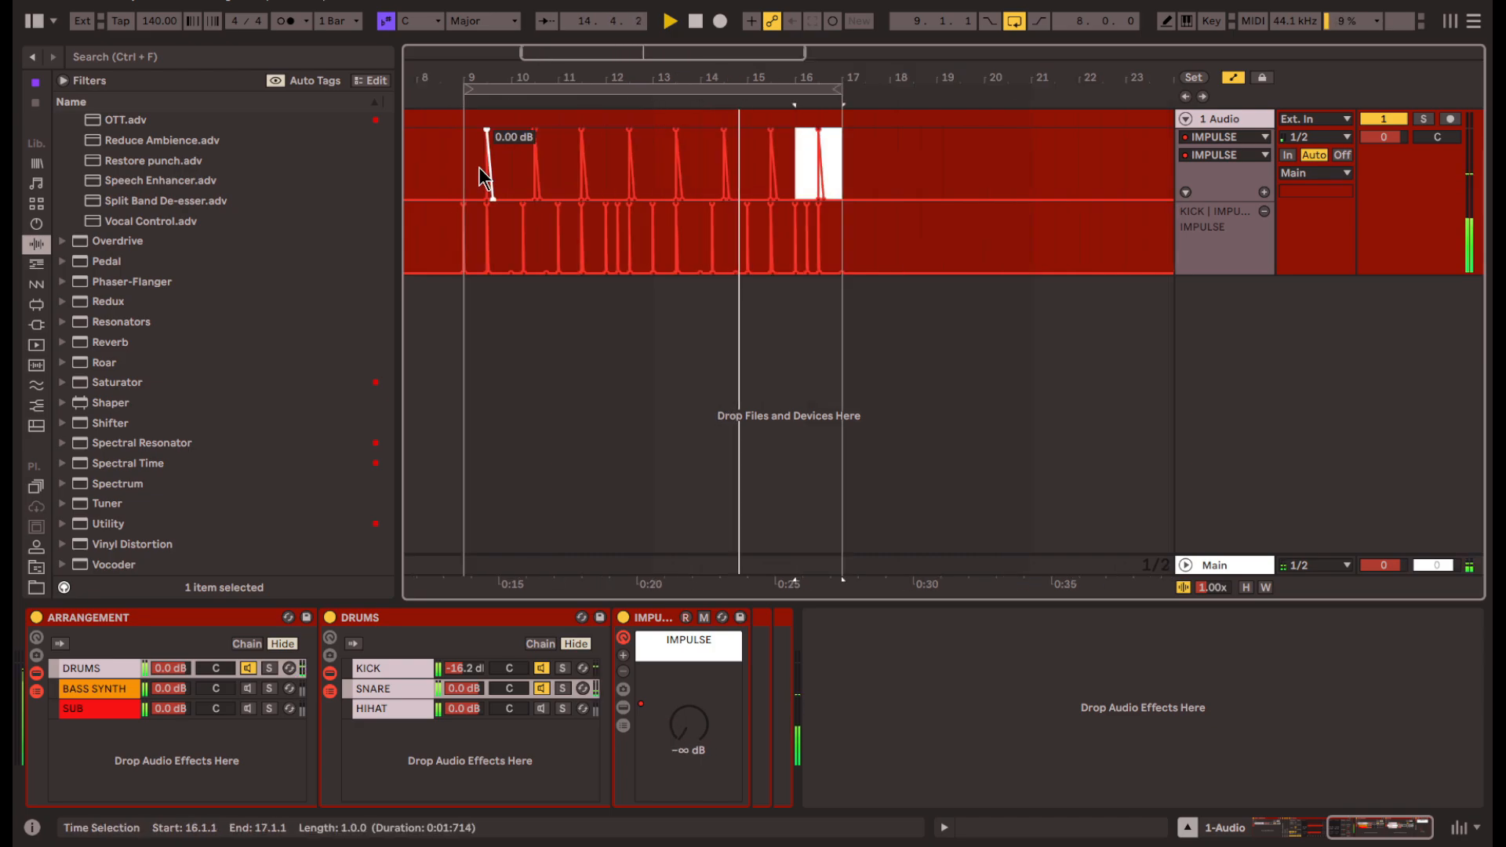
# - Add an EQ Eight after the IMPULSE rack in the SNARE chain
pyautogui.click(163, 505)
pyautogui.scroll(15, 180, 470)
pyautogui.scroll(-3, 207, 490)
pyautogui.click(157, 389)
pyautogui.moveTo(119, 290); pyautogui.dragTo(727, 771)
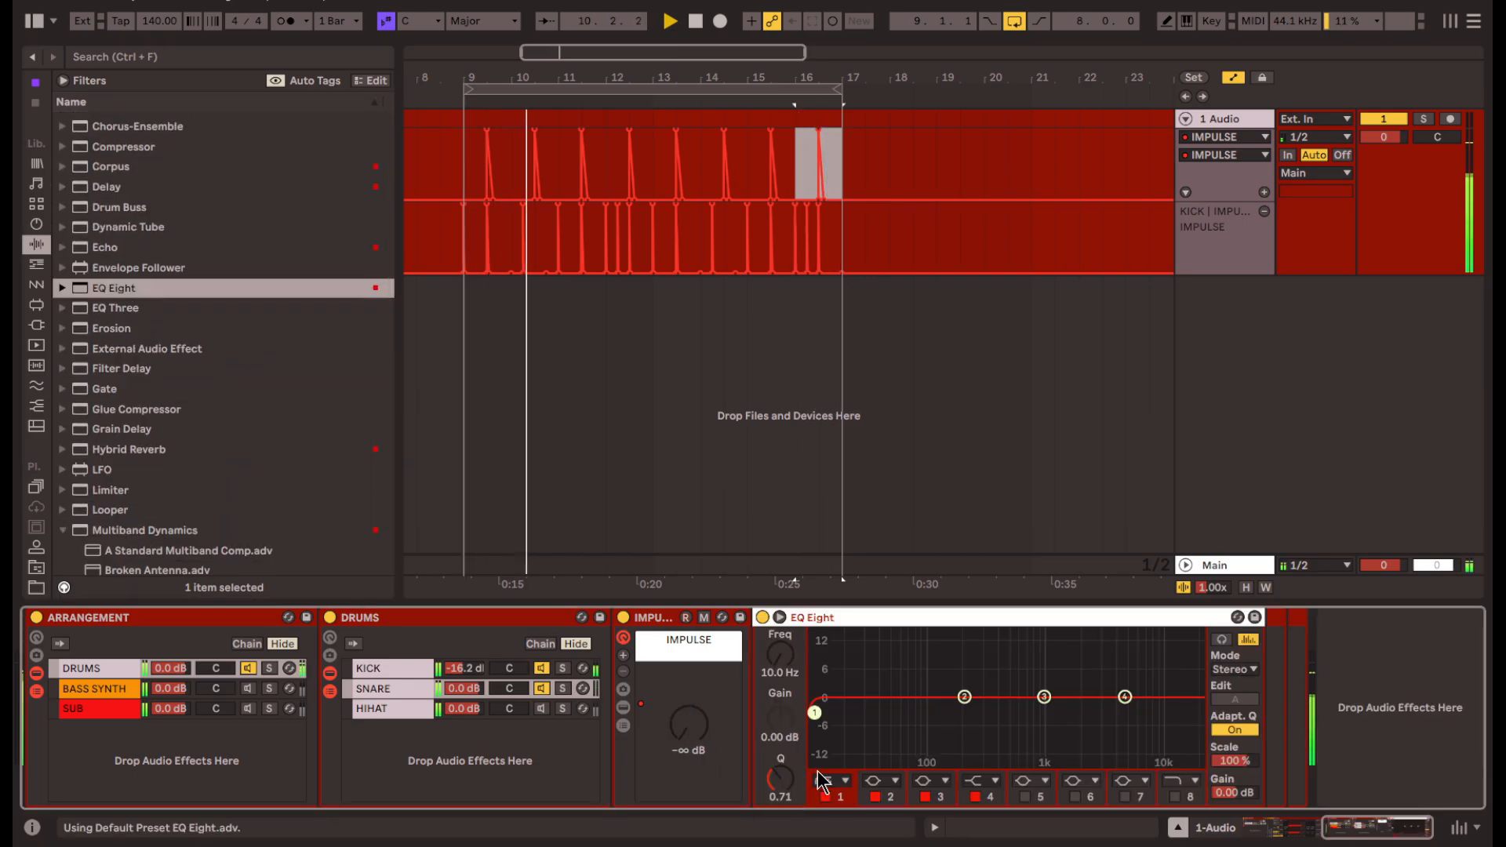
# - Set the snare EQ Eight's band 1 low cut to 408 Hz with Q 0.41 and enable band 8 as a high cut near 10 kHz
pyautogui.moveTo(957, 715); pyautogui.dragTo(984, 730)
pyautogui.click(1175, 797)
pyautogui.moveTo(1188, 712); pyautogui.dragTo(1170, 754)
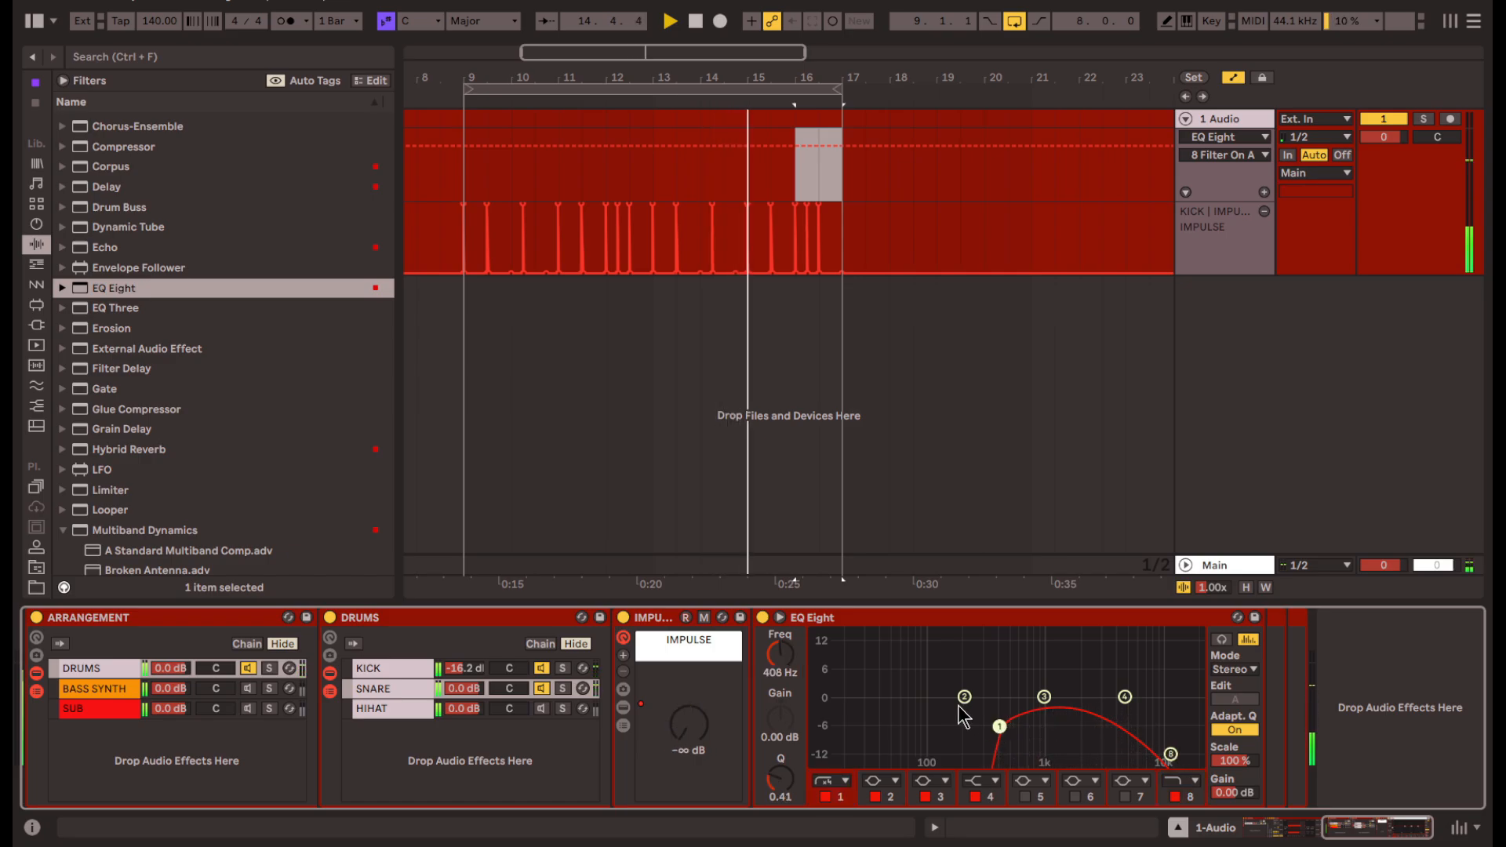
# - Boost band 2 of the snare EQ Eight by 6.57 dB at 791 Hz with Q 0.30 and move band 1 slightly lower
pyautogui.moveTo(993, 684); pyautogui.dragTo(1036, 669)
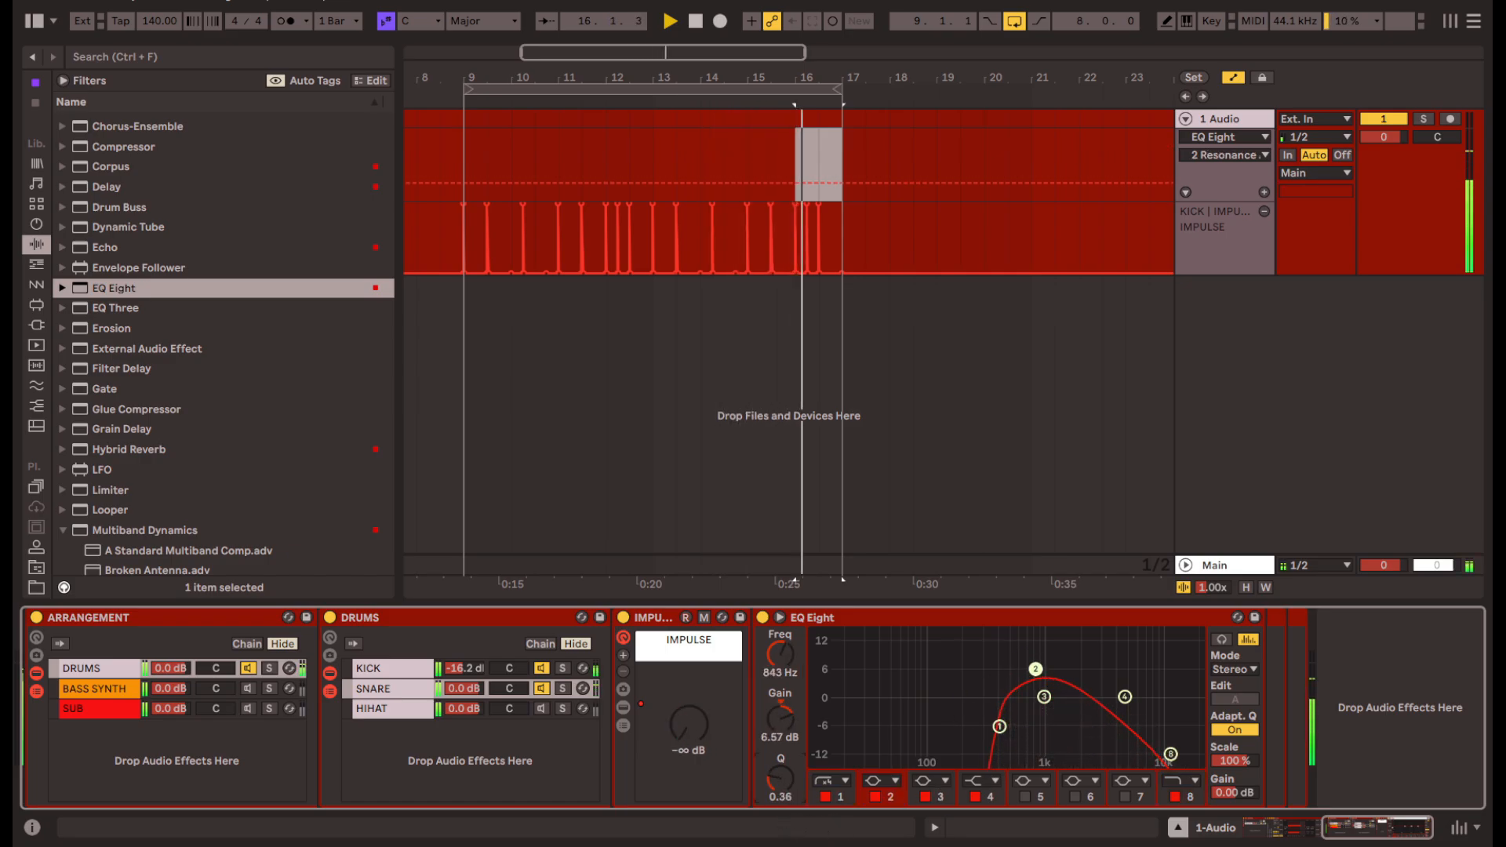
pyautogui.moveTo(999, 726); pyautogui.dragTo(997, 726)
pyautogui.moveTo(1035, 669); pyautogui.dragTo(1021, 670)
pyautogui.moveTo(973, 725); pyautogui.dragTo(986, 733)
pyautogui.moveTo(1032, 666); pyautogui.dragTo(1032, 669)
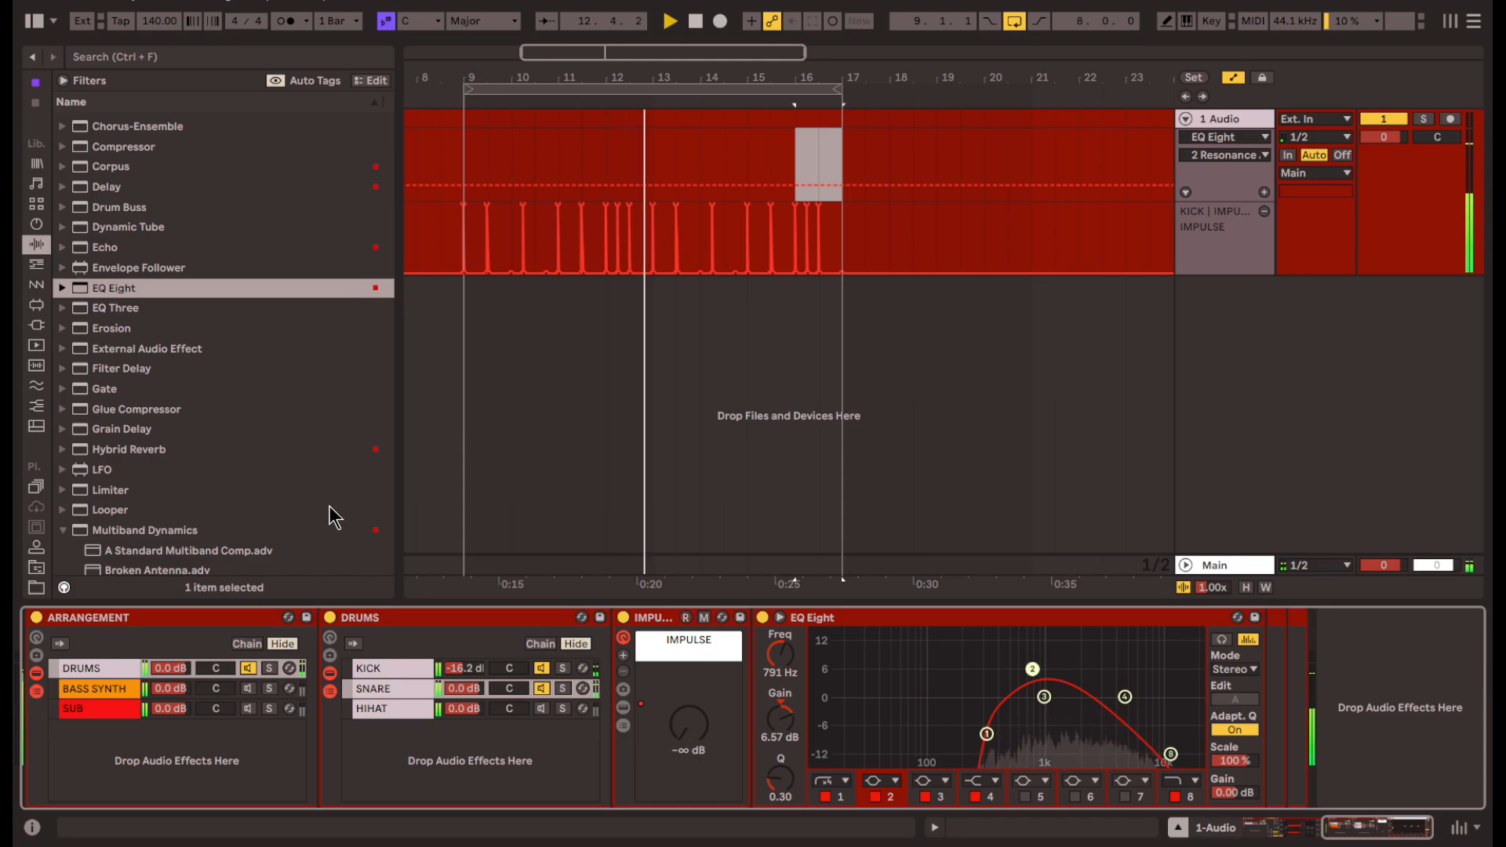
# - Add a Saturator after EQ Eight in the SNARE chain with Drive 36 dB and Output -20 dB
pyautogui.scroll(-10, 298, 510)
pyautogui.click(161, 407)
pyautogui.moveTo(149, 388); pyautogui.dragTo(1145, 730)
pyautogui.moveTo(928, 781); pyautogui.dragTo(854, 705)
pyautogui.moveTo(936, 786)
pyautogui.mouseDown()
pyautogui.moveTo(935, 808)
pyautogui.moveTo(930, 779)
pyautogui.mouseUp()
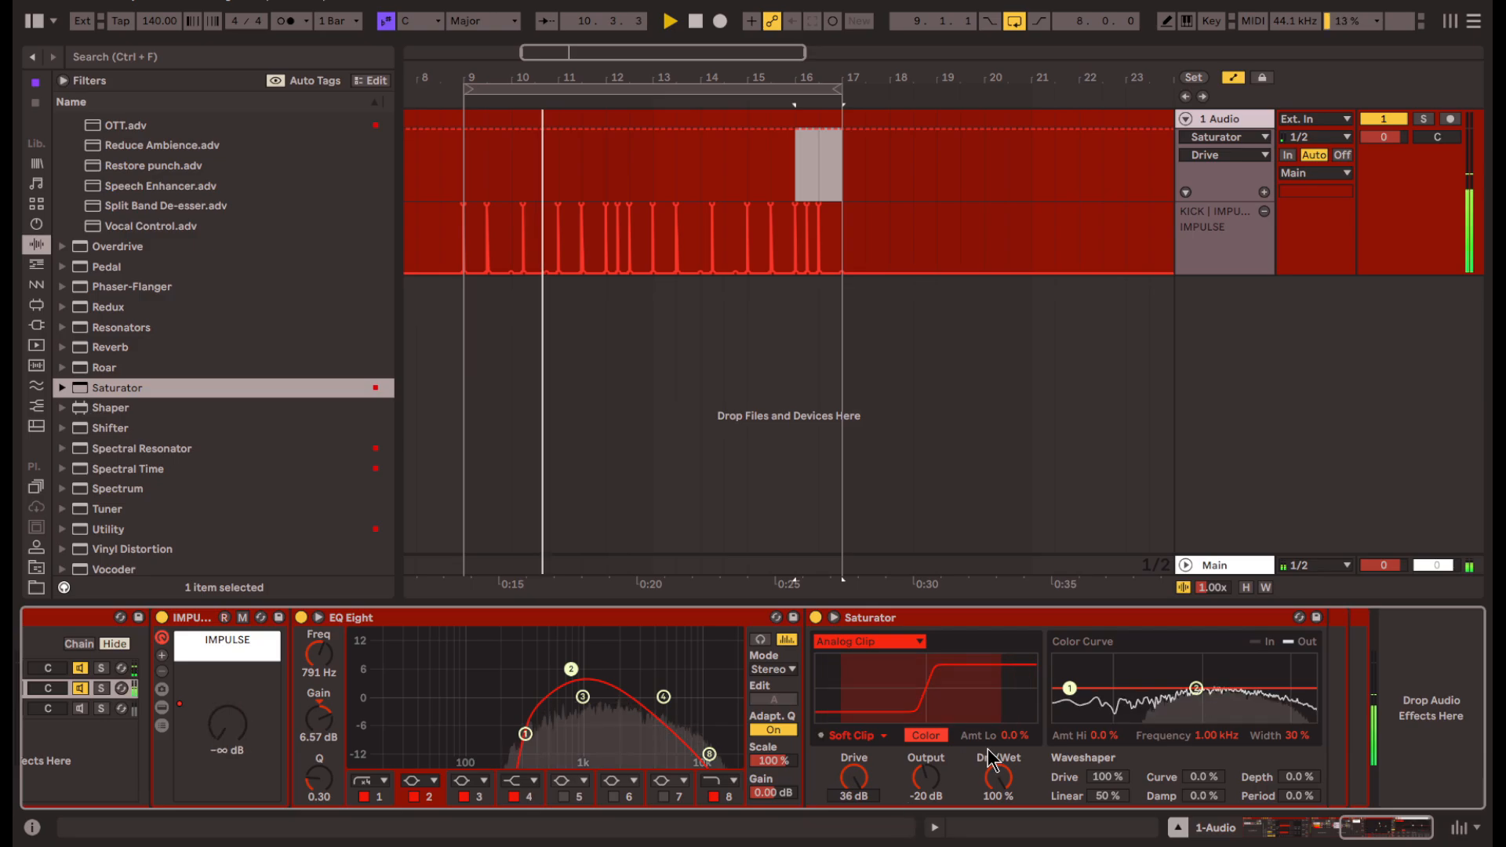
# - Add a second EQ Eight after the folded snare Saturator and set its band 1 low cut to 310 Hz with Q 0.47
pyautogui.doubleClick(113, 321)
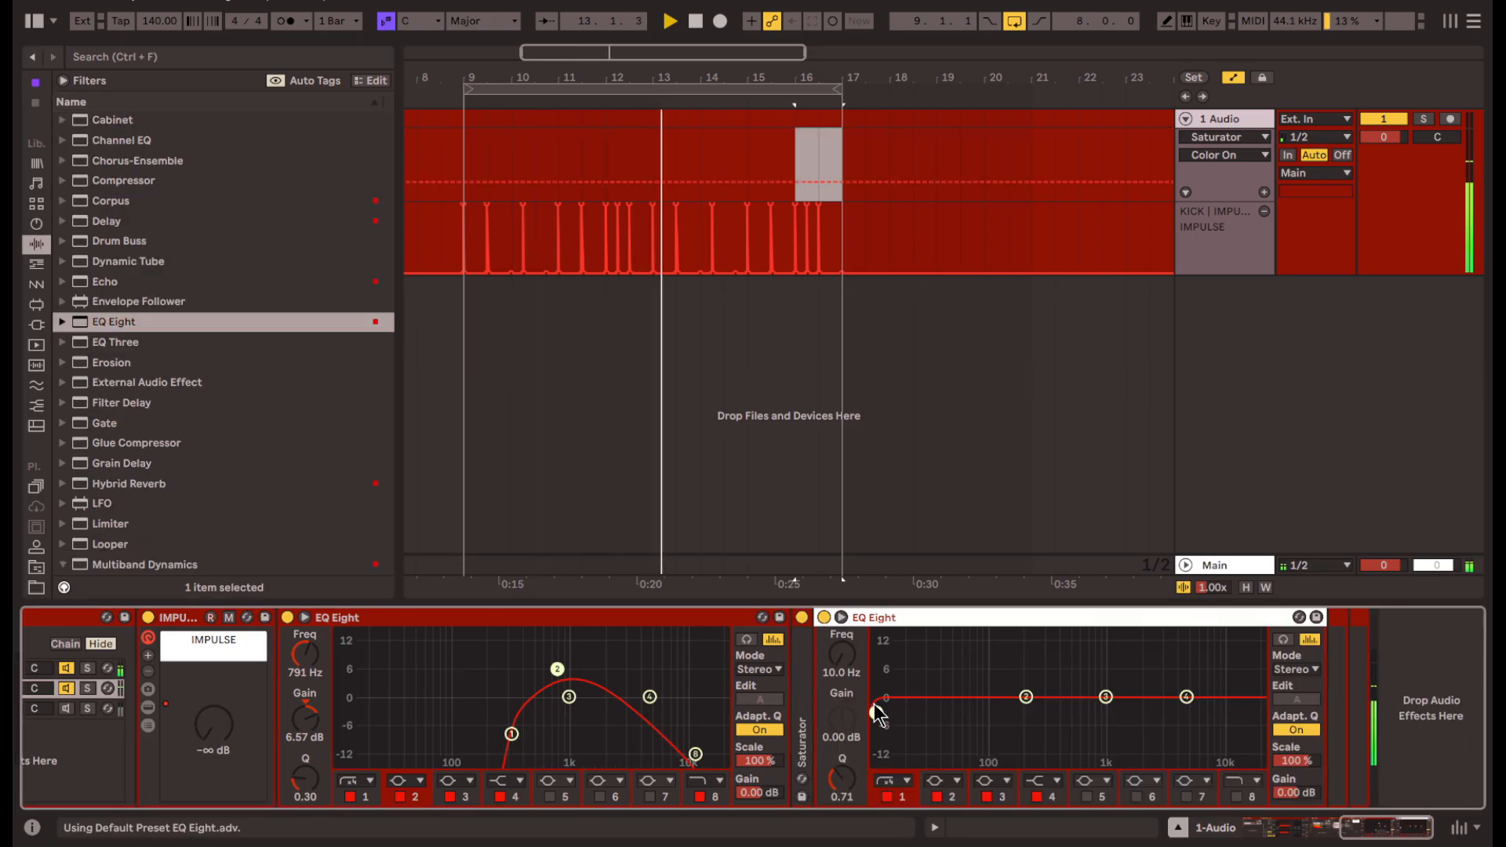
pyautogui.moveTo(878, 712); pyautogui.dragTo(1047, 723)
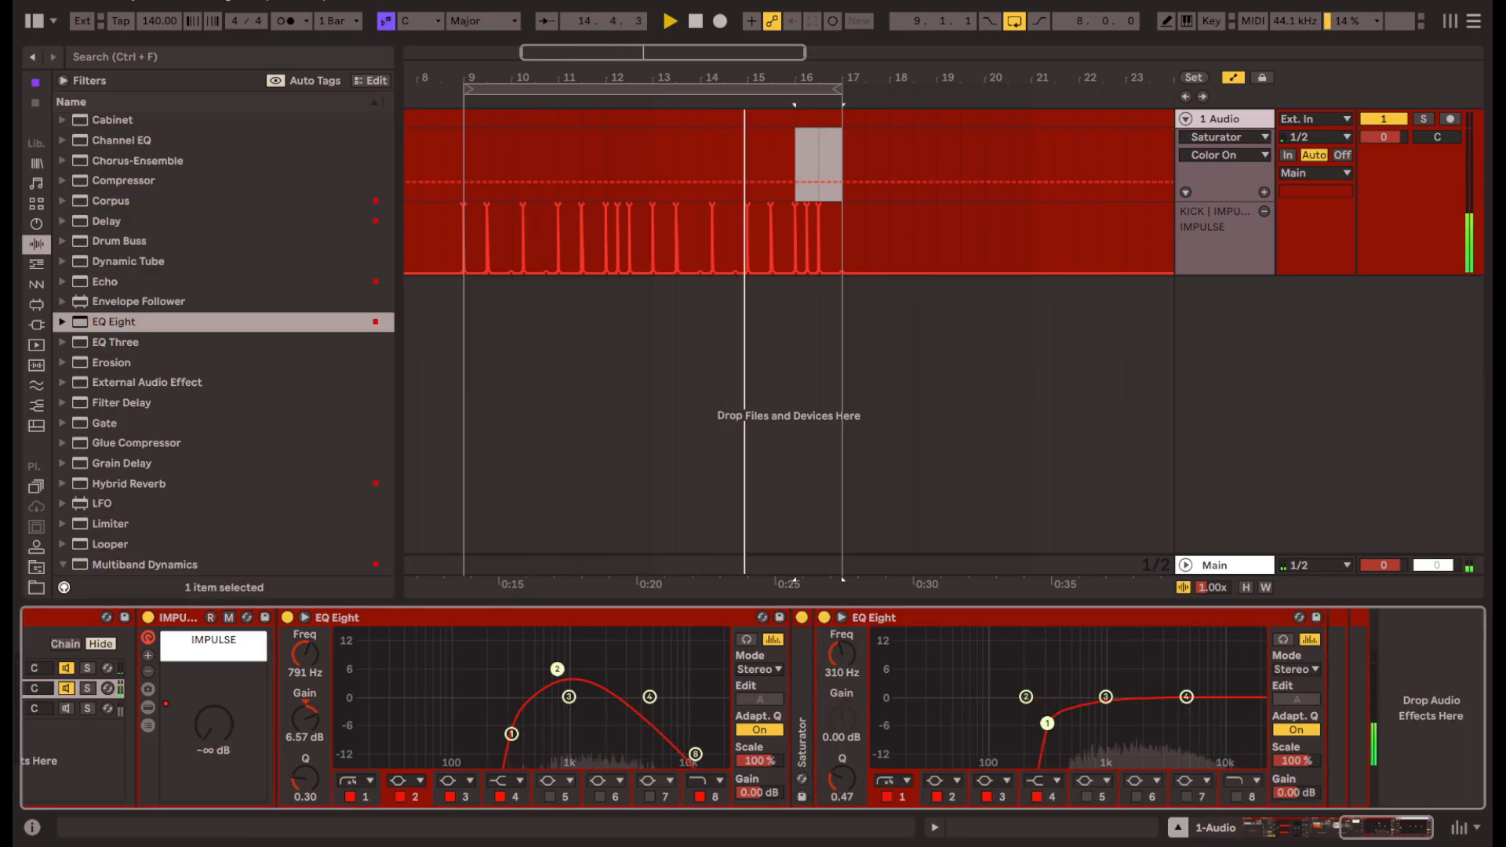
pyautogui.scroll(-10, 269, 534)
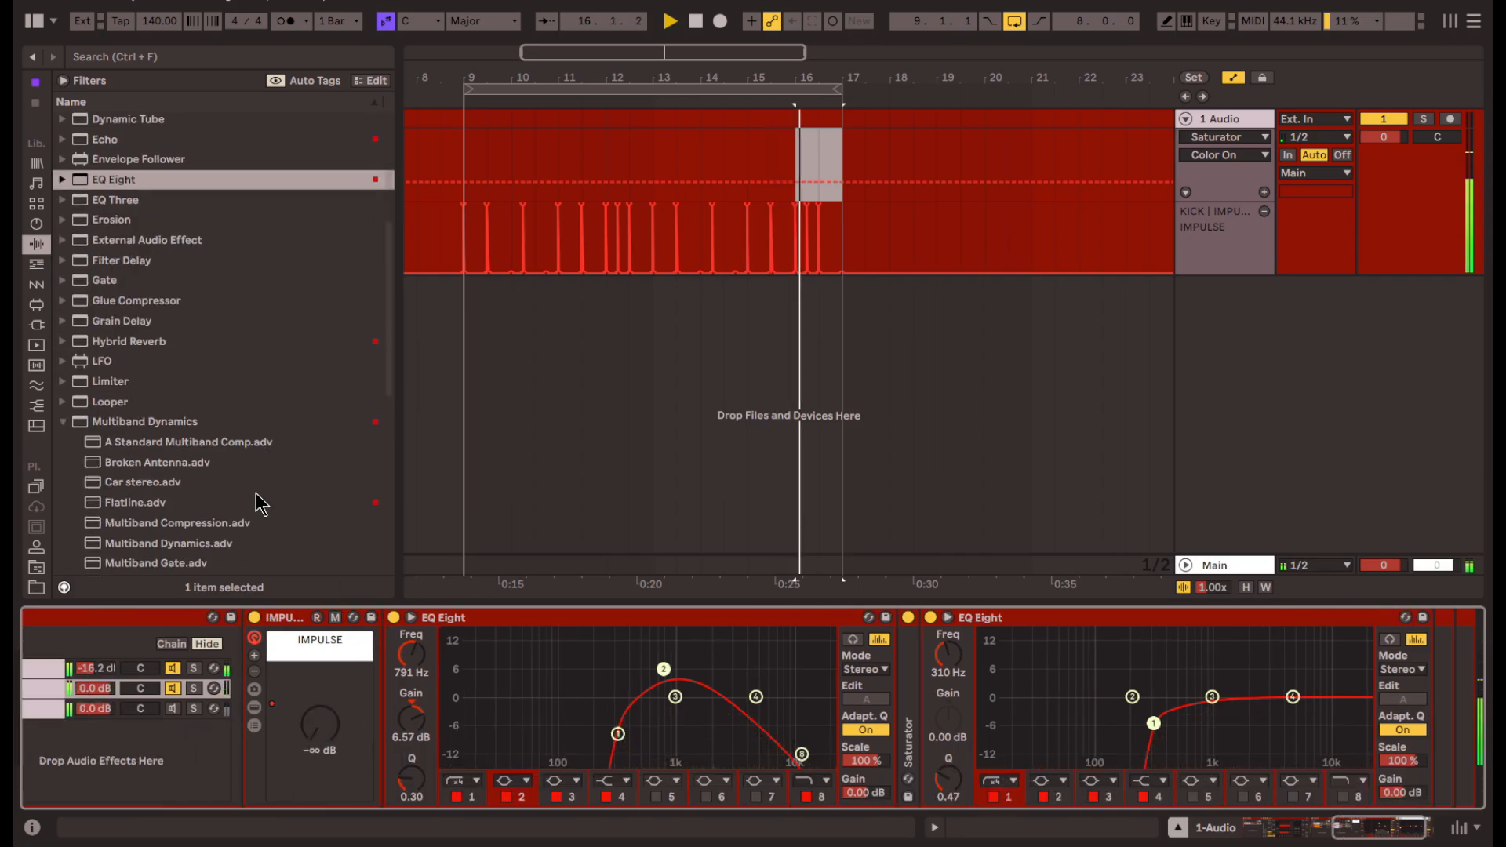
# - Add a Reverb after the second EQ Eight in the SNARE chain with Decay 743 ms and Dry/Wet 33%, and fold it
pyautogui.click(179, 443)
pyautogui.click(108, 422)
pyautogui.click(103, 384)
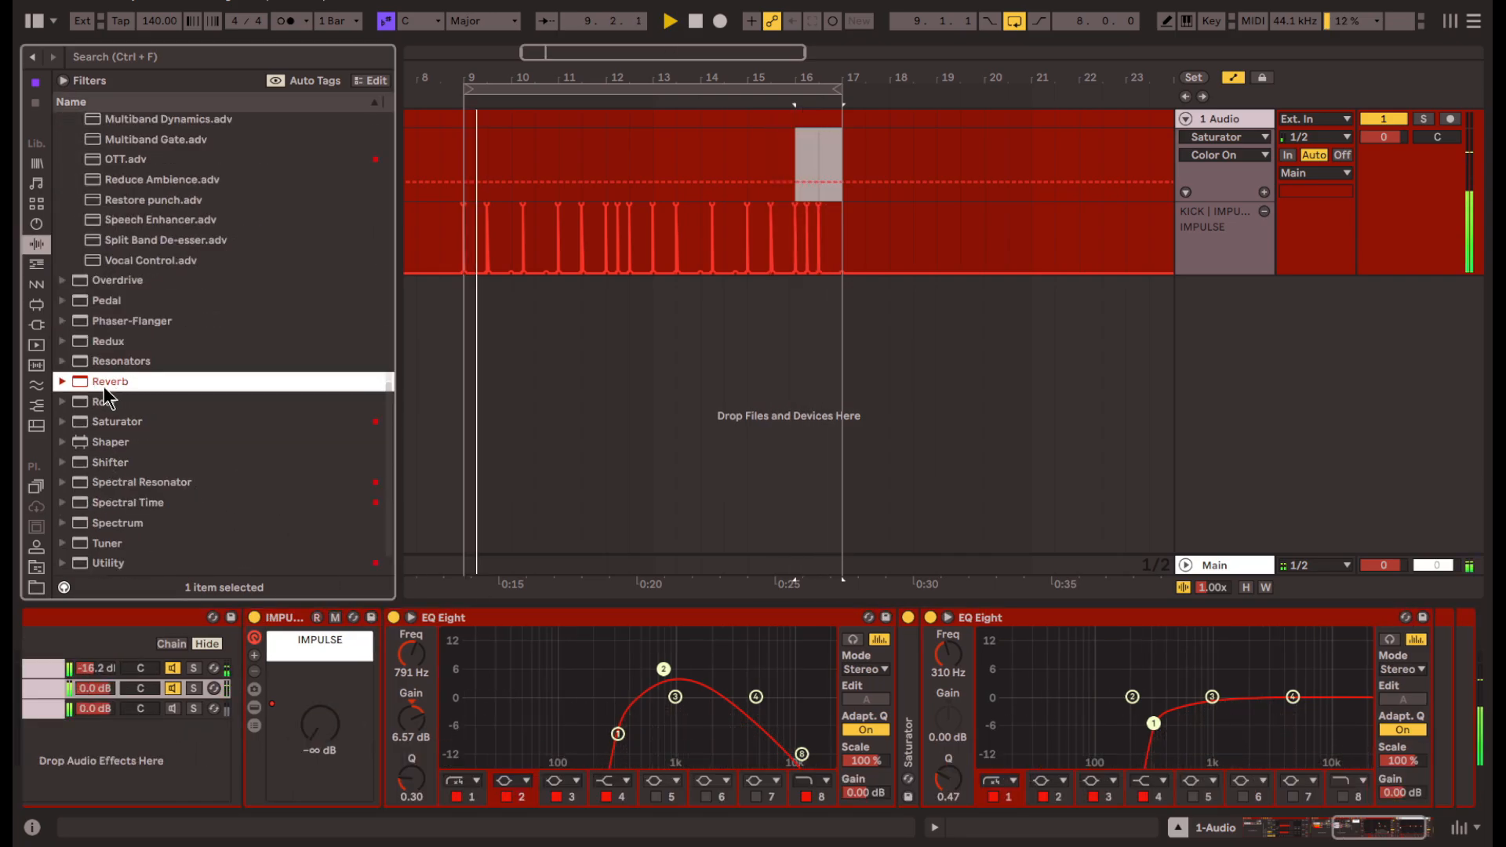
pyautogui.press('Return')
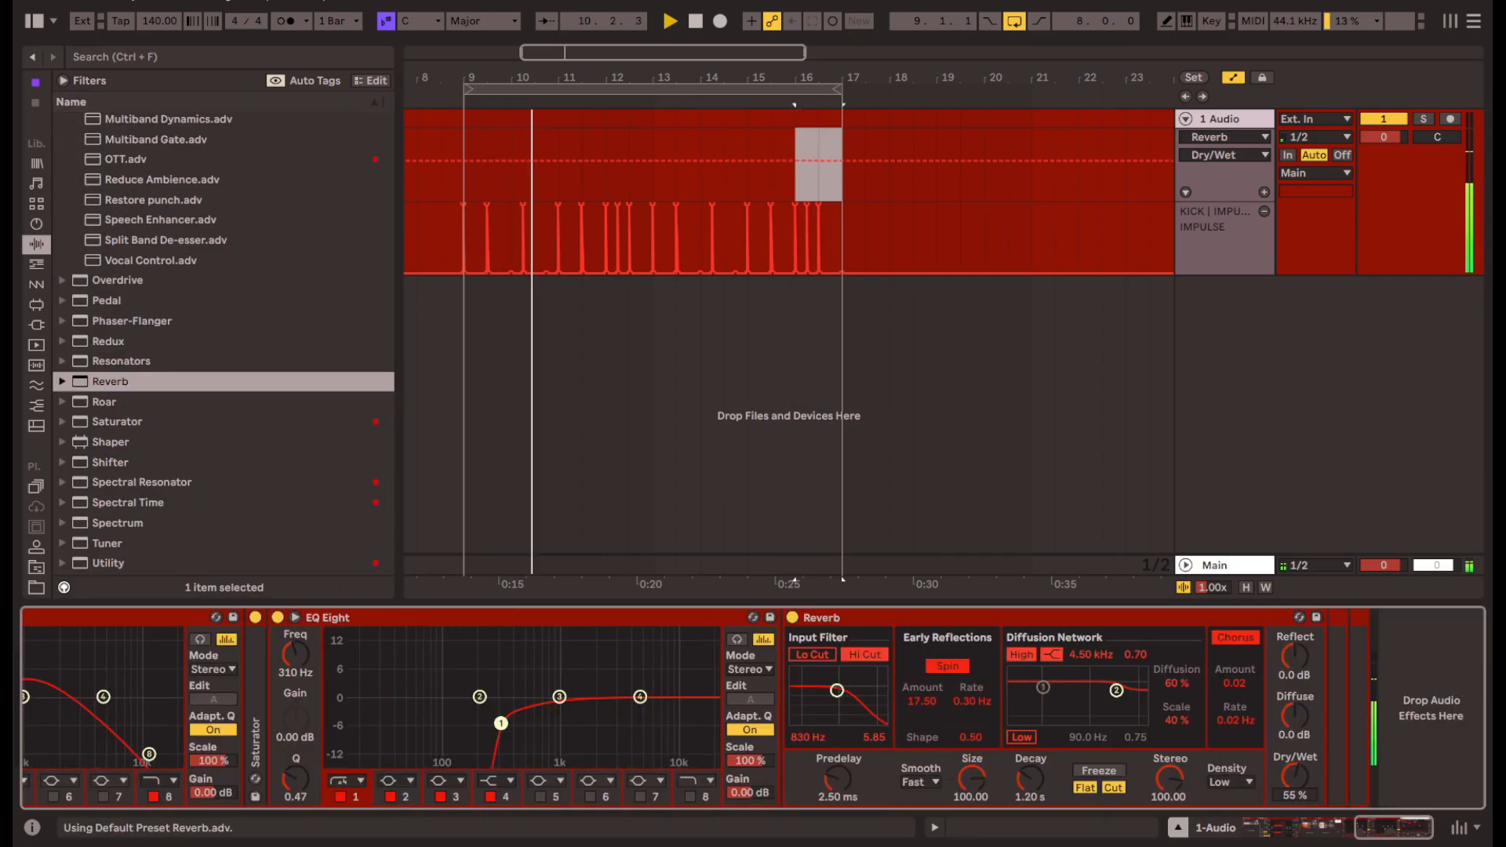
pyautogui.moveTo(1034, 779)
pyautogui.mouseDown()
pyautogui.moveTo(1034, 813)
pyautogui.moveTo(1031, 778)
pyautogui.mouseUp()
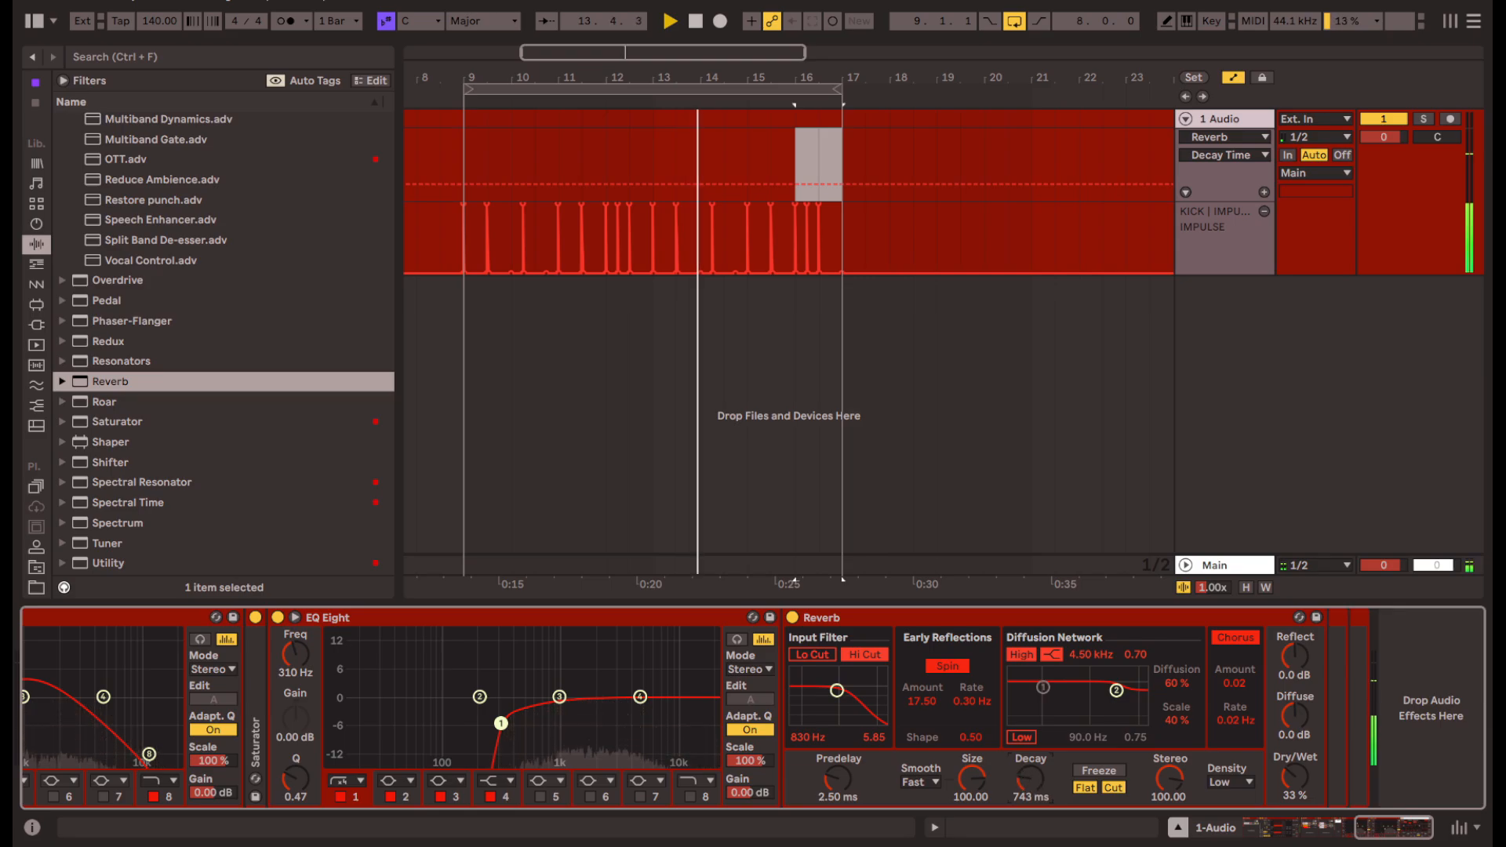
pyautogui.doubleClick(909, 628)
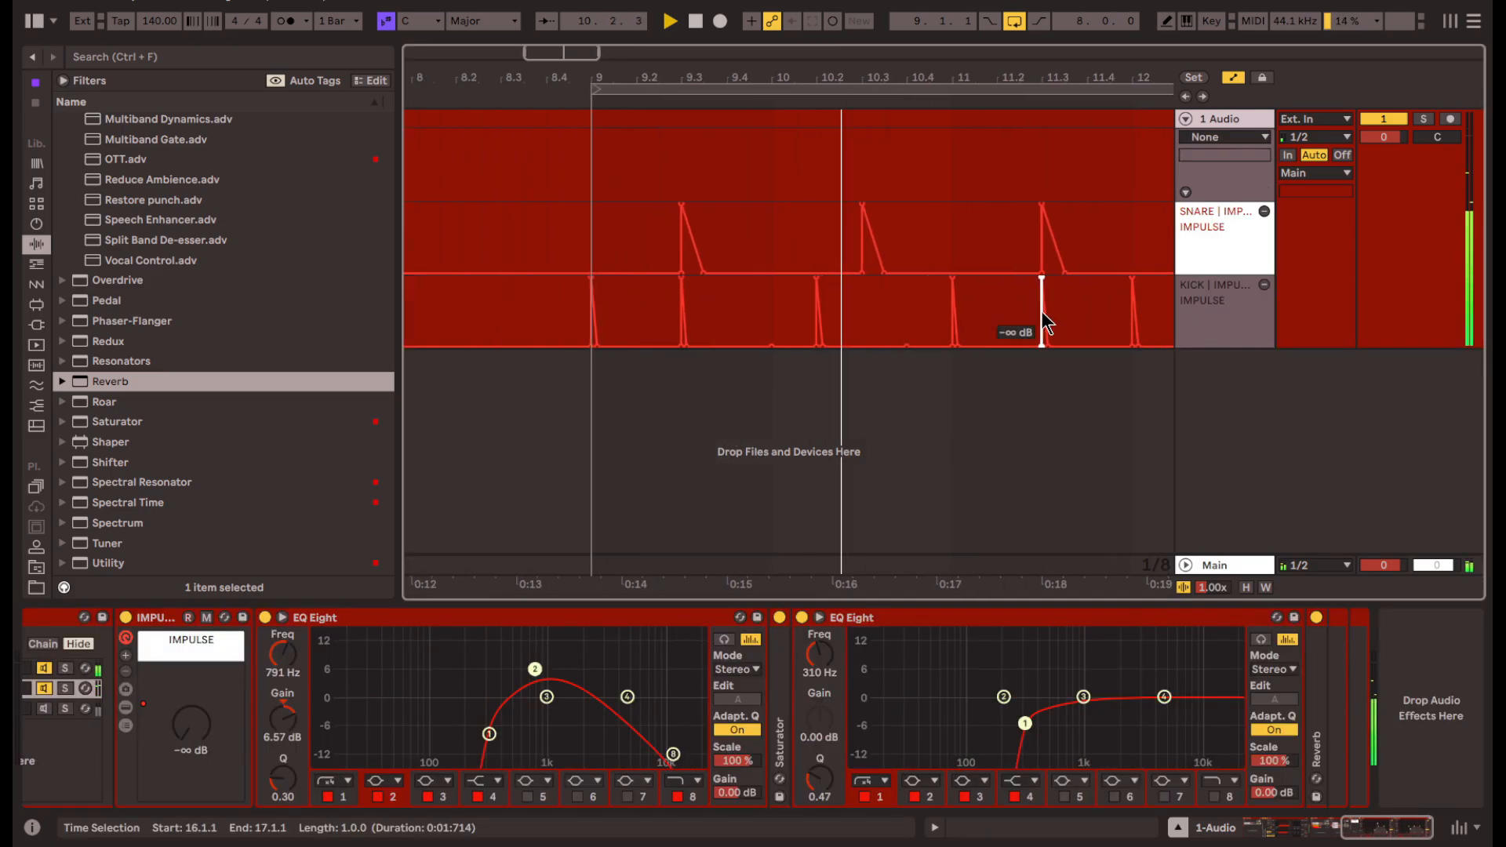
# - Bend the decay of the first snare hit in bar 9 of the SNARE IMPULSE automation into a downward curve
pyautogui.hscroll(-3, 1012, 305)
pyautogui.scroll(5, 800, 263)
pyautogui.moveTo(775, 245); pyautogui.dragTo(774, 271)
pyautogui.scroll(-5, 831, 250)
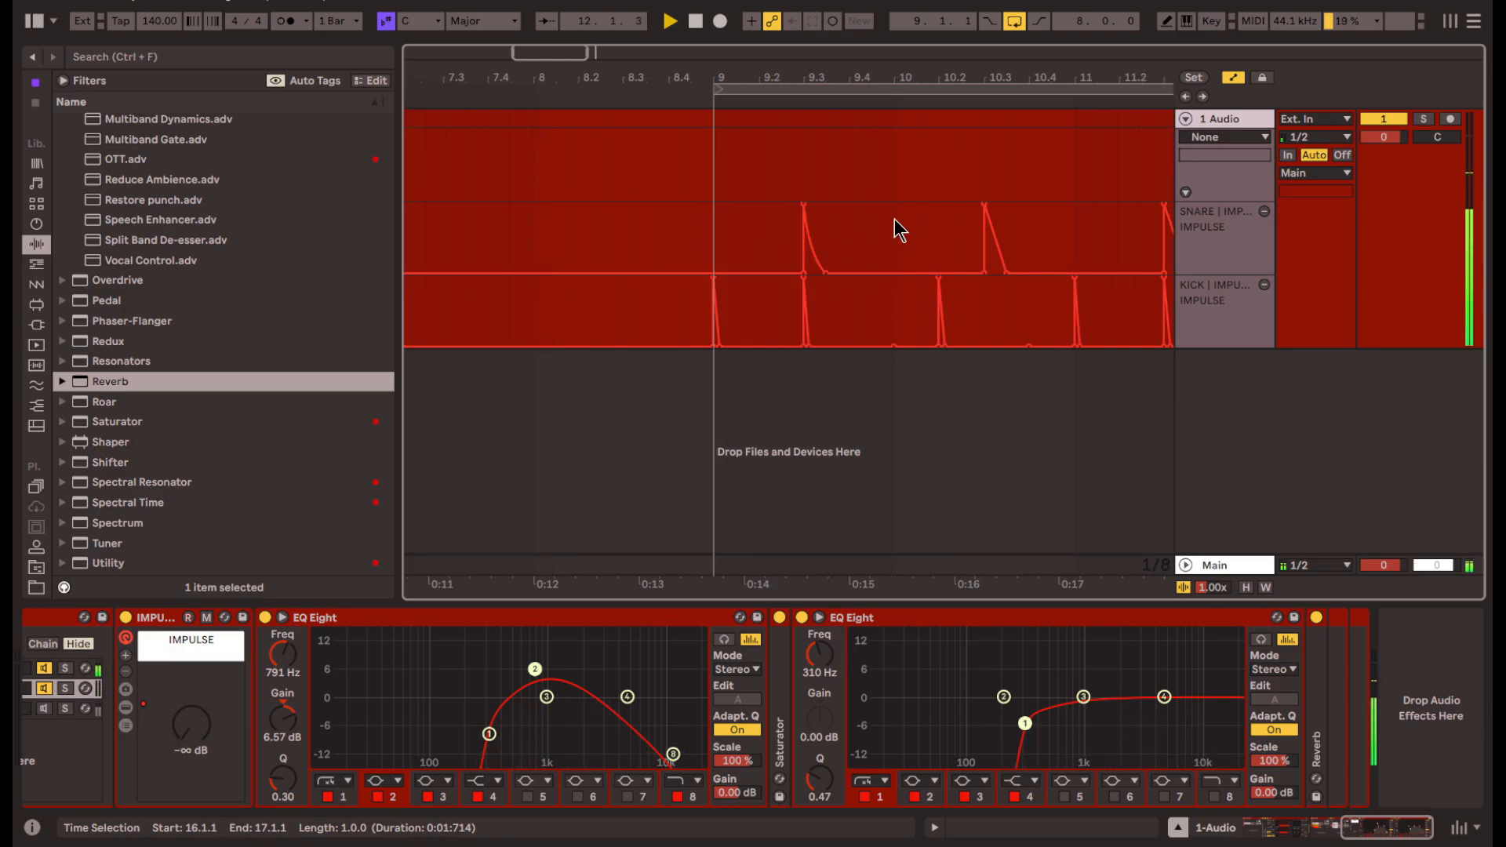
# - Duplicate bar 9 of the SNARE IMPULSE automation repeatedly so the curved snare hits fill the loop up to bar 17
pyautogui.moveTo(713, 234); pyautogui.dragTo(900, 244)
pyautogui.scroll(-5, 900, 246)
pyautogui.hotkey('ctrl', 'd')
pyautogui.hotkey('ctrl', 'd')
pyautogui.hotkey('ctrl', 'd')
pyautogui.hotkey('ctrl', 'd')
pyautogui.hotkey('ctrl', 'd')
pyautogui.hotkey('ctrl', 'd')
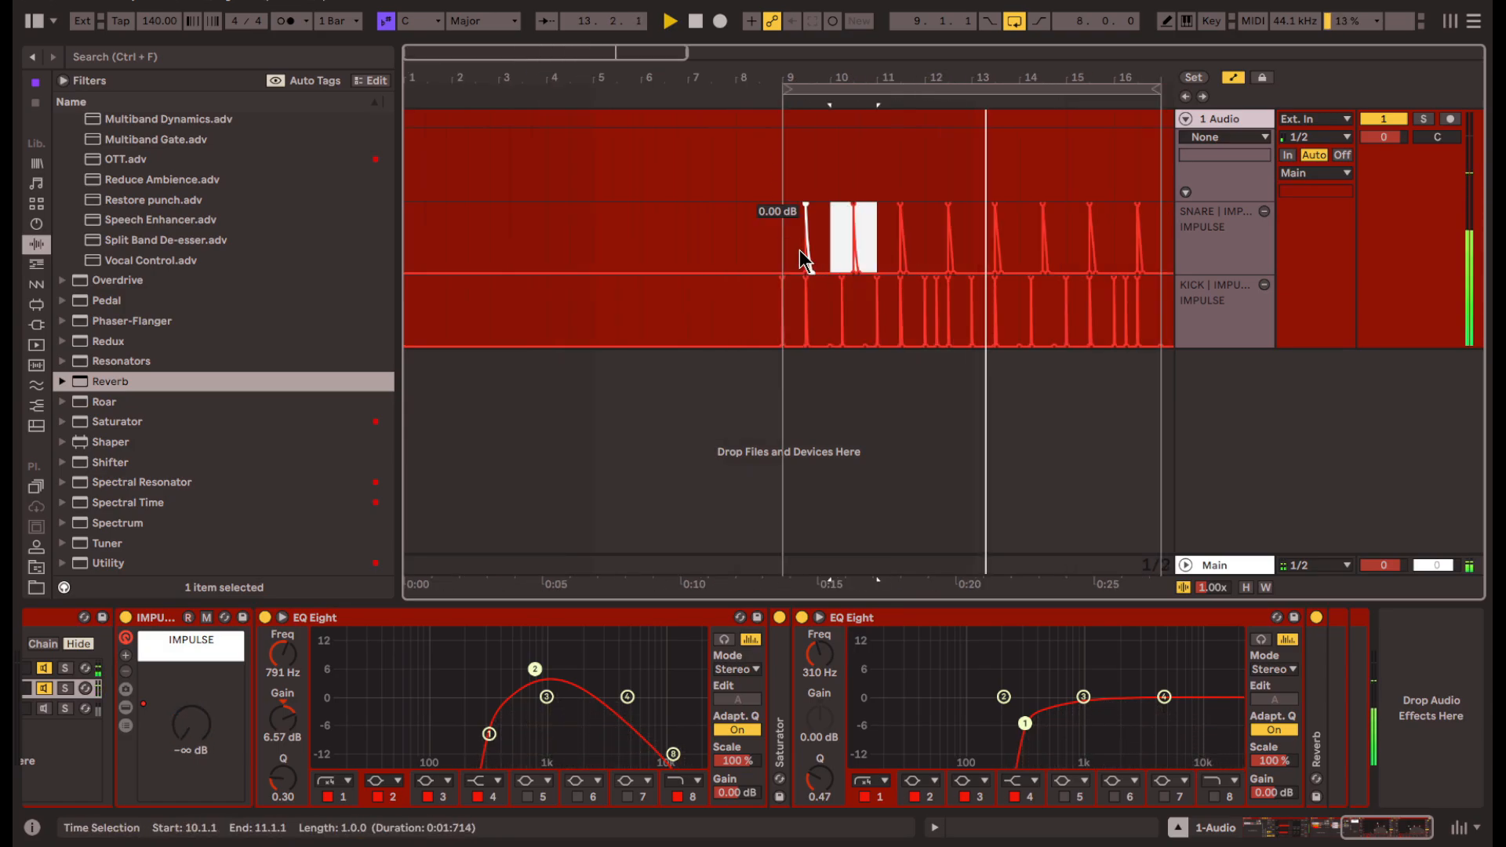
pyautogui.hotkey('ctrl', 'd')
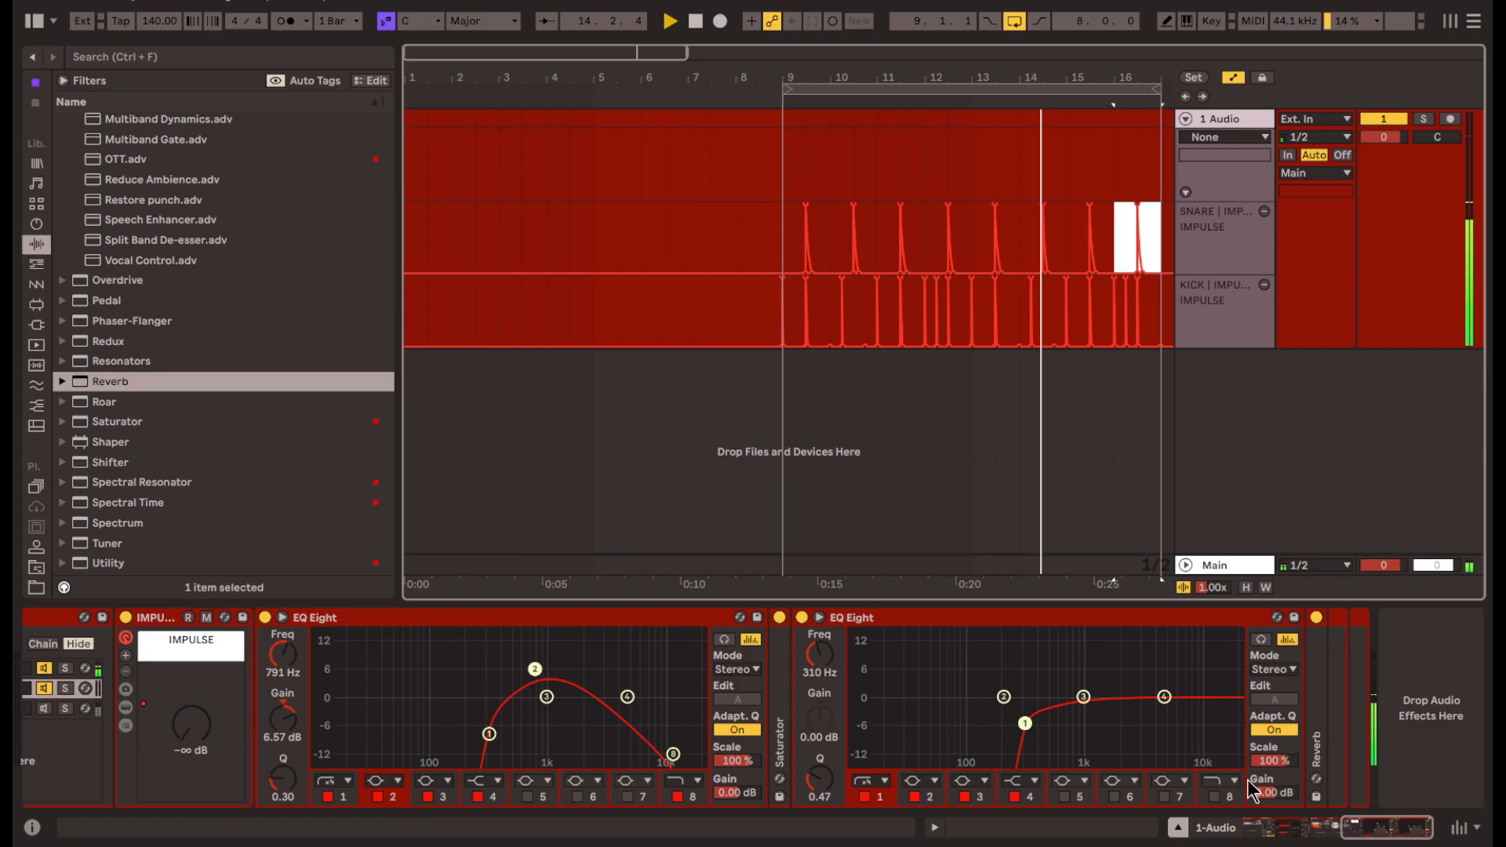
# - Boost band 3 of the second snare EQ Eight by 3.10 dB at 880 Hz
pyautogui.moveTo(1083, 696)
pyautogui.mouseDown()
pyautogui.moveTo(1080, 665)
pyautogui.moveTo(1077, 684)
pyautogui.mouseUp()
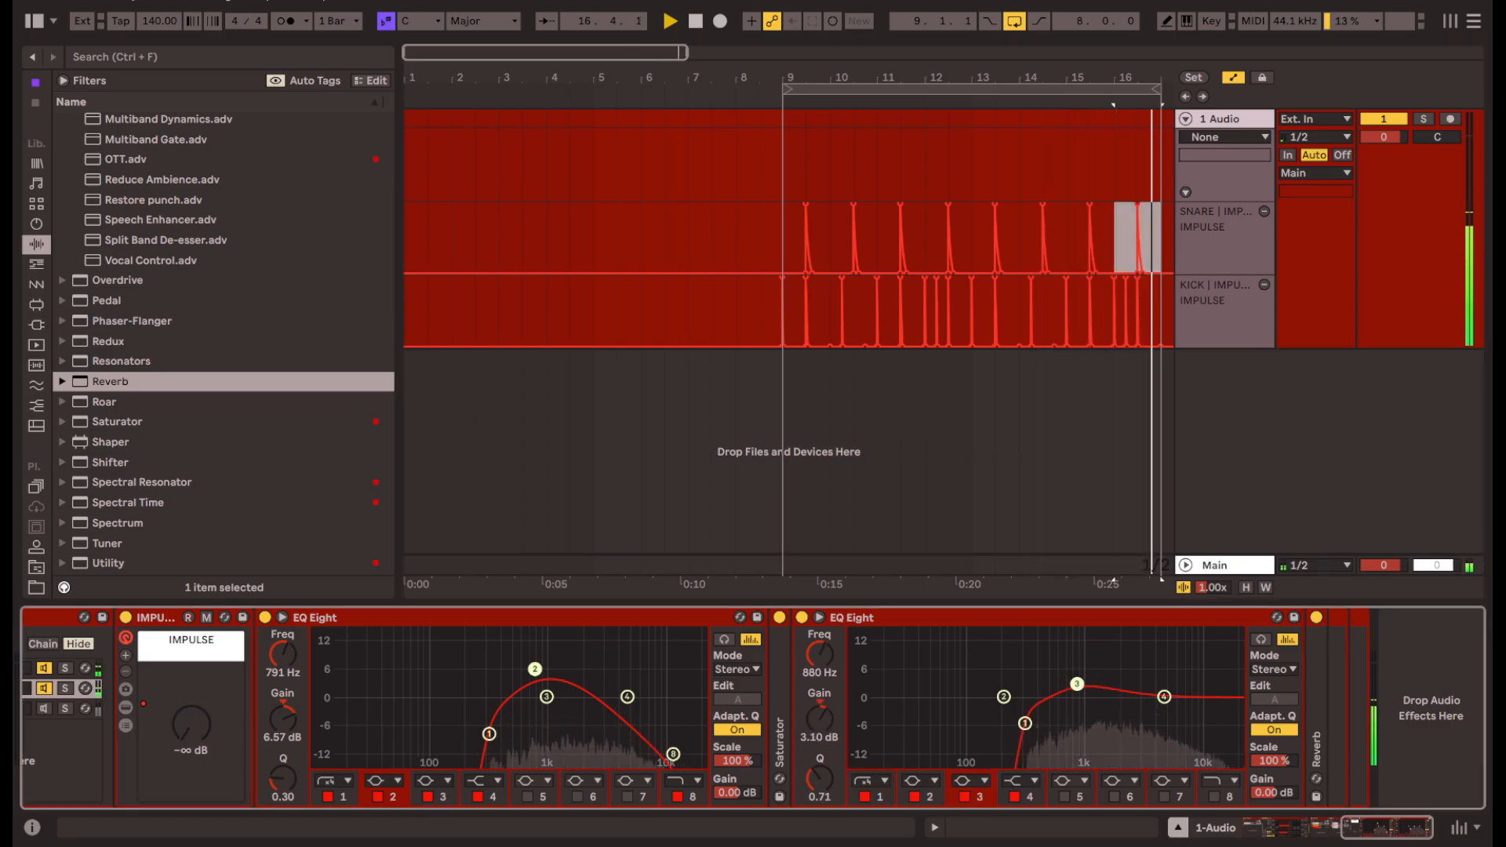
pyautogui.click(1225, 329)
pyautogui.scroll(10, 781, 318)
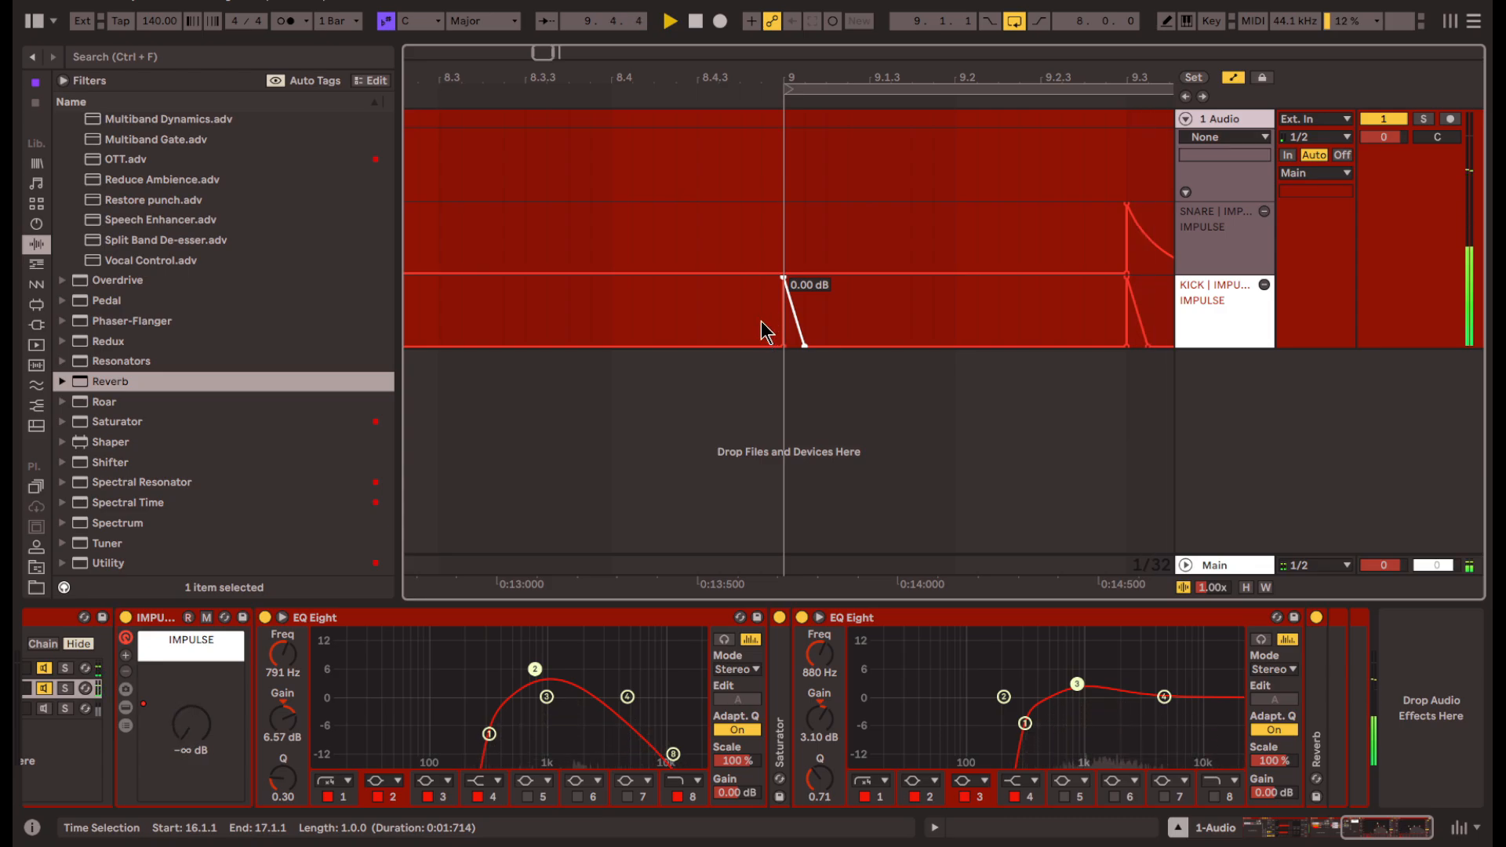
pyautogui.click(761, 315)
pyautogui.scroll(-8, 758, 317)
pyautogui.click(770, 296)
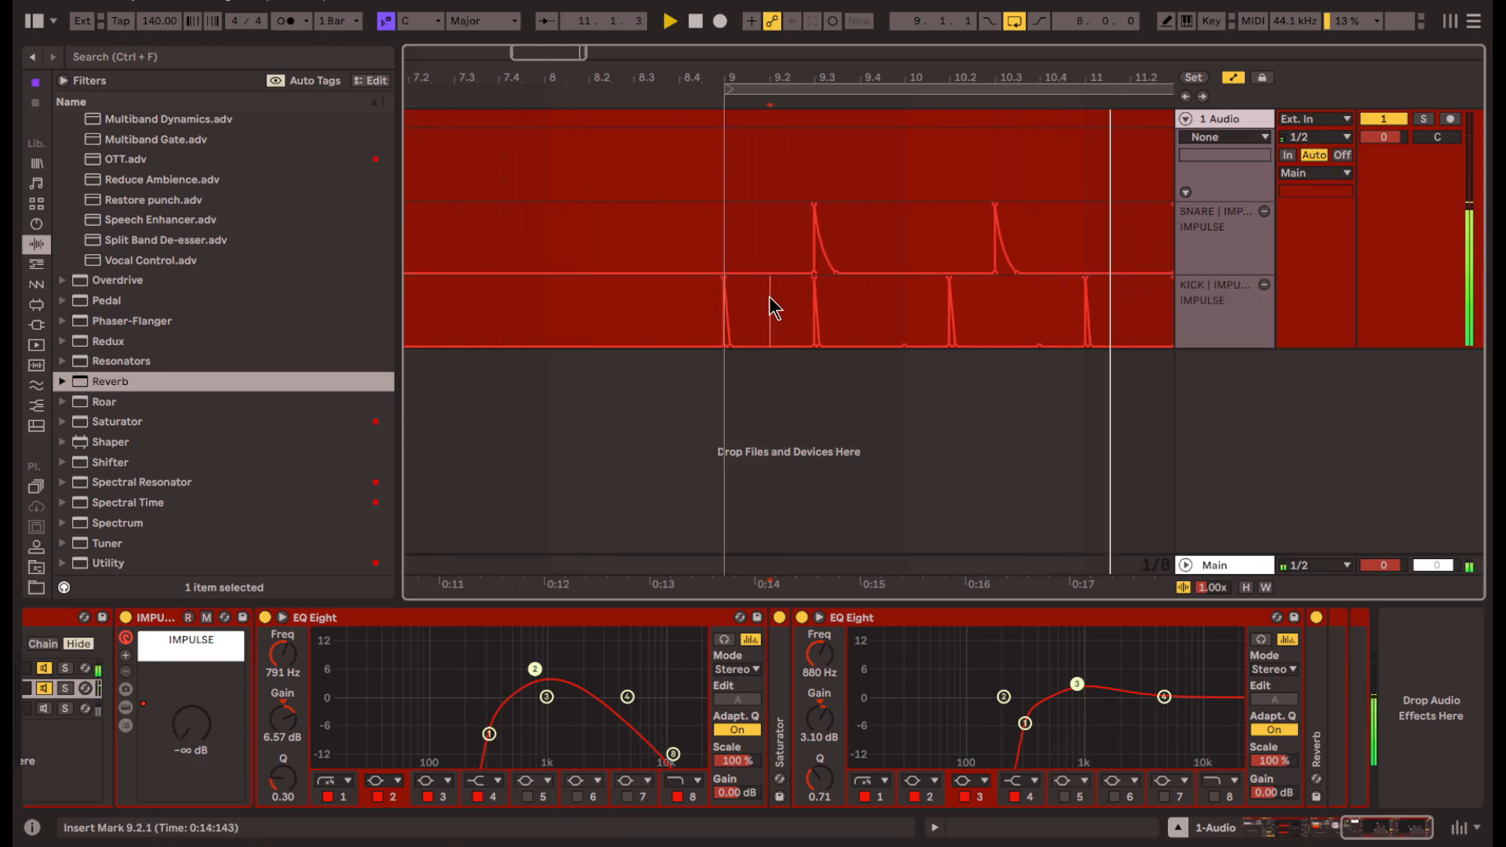
pyautogui.scroll(10, 243, 474)
pyautogui.scroll(3, 248, 469)
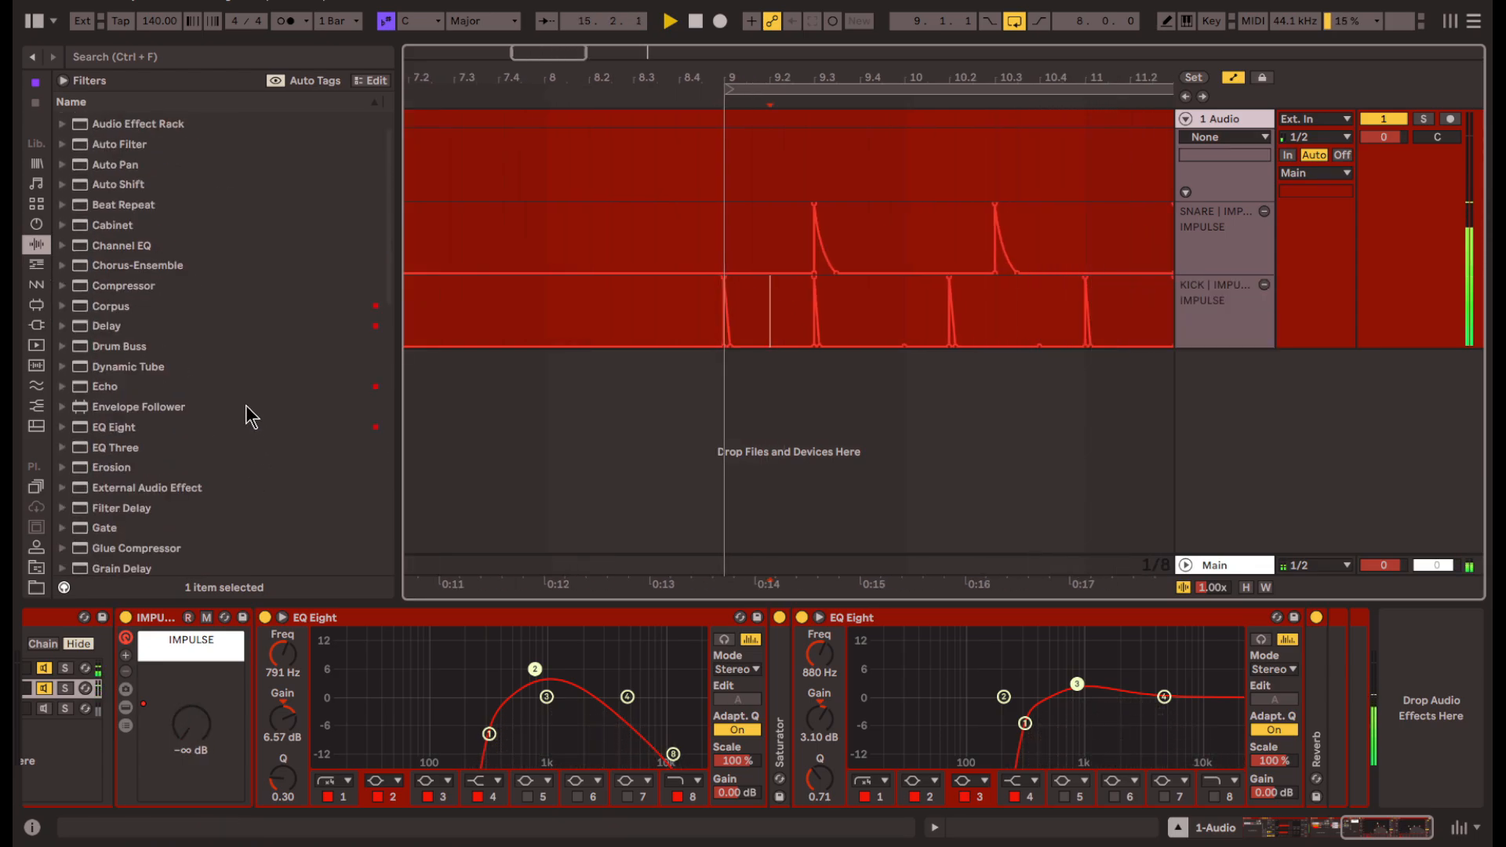
# - Automate the HIHAT chain's IMPULSE macro with a hit at bar 9 from 0 dB down to silence over an eighth note
pyautogui.scroll(-6, 246, 406)
pyautogui.hscroll(-6, 455, 783)
pyautogui.click(427, 709)
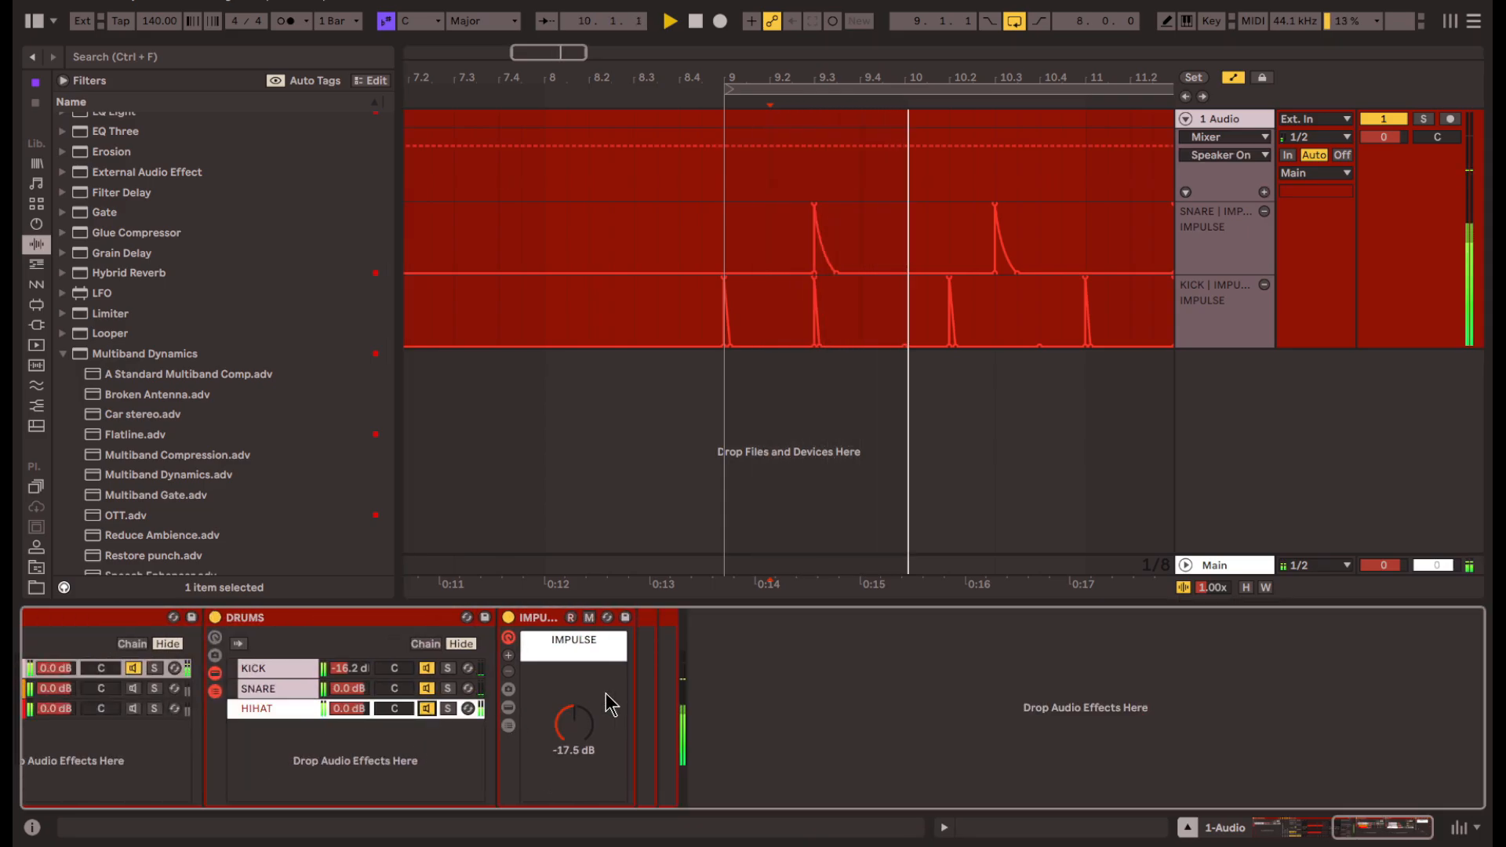
pyautogui.click(728, 167)
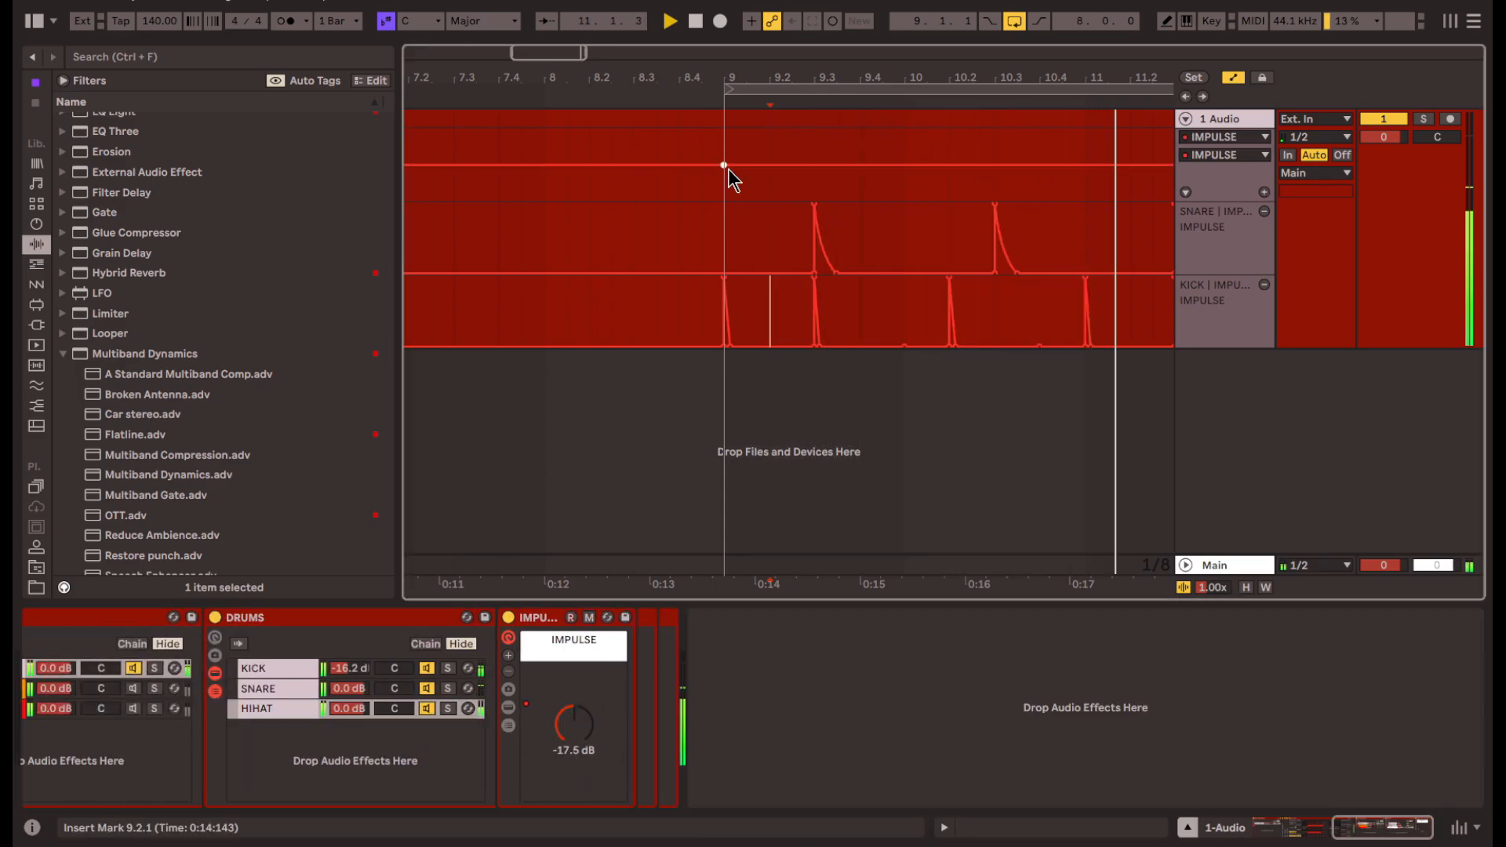
pyautogui.scroll(4, 732, 168)
pyautogui.moveTo(704, 166); pyautogui.dragTo(680, 185)
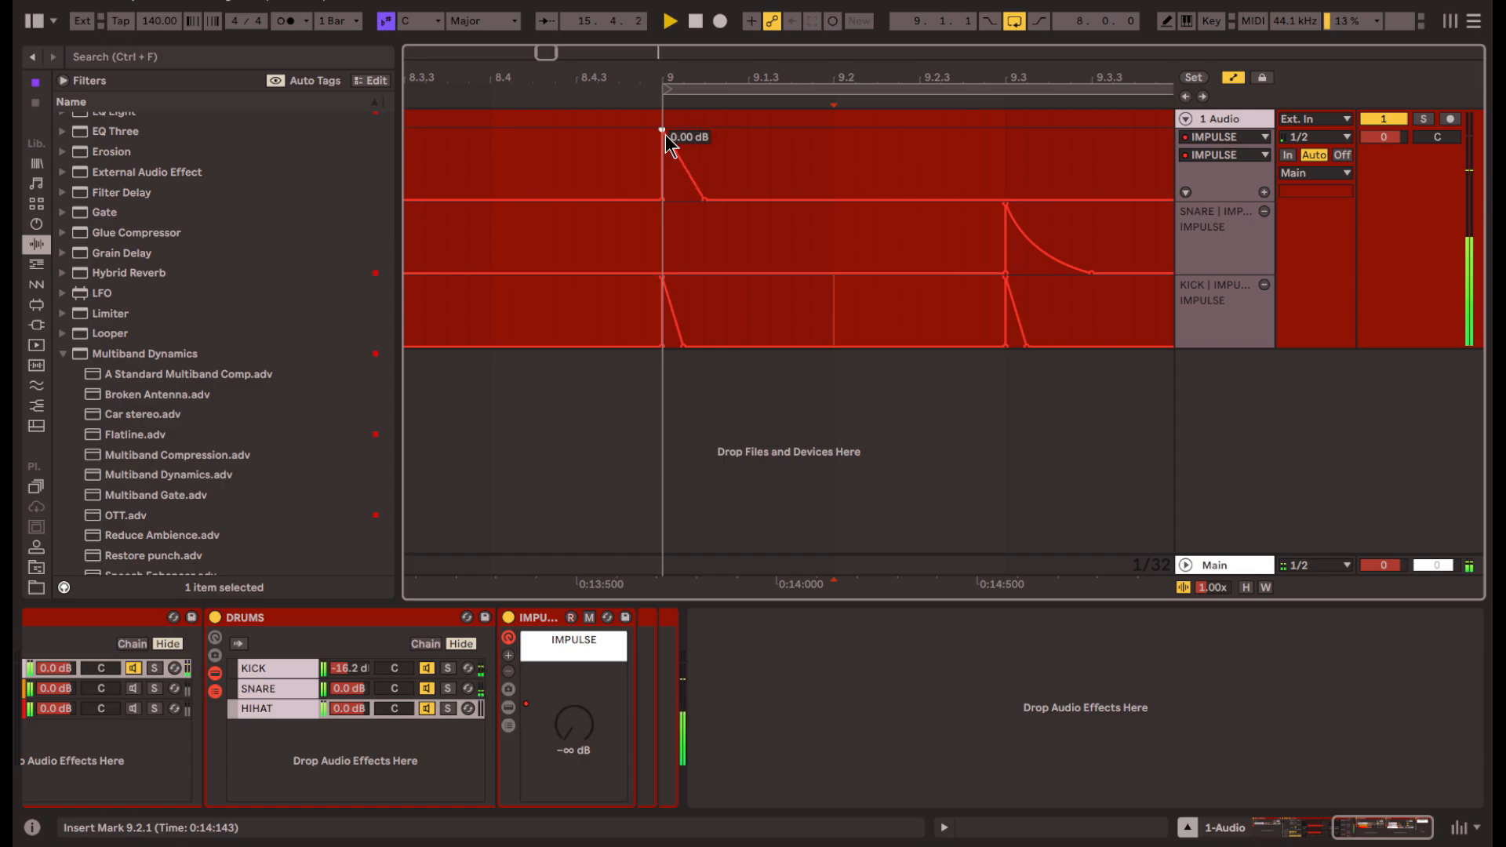
pyautogui.moveTo(705, 199); pyautogui.dragTo(748, 199)
# - Duplicate the one-beat hi-hat hit so the HIHAT IMPULSE automation repeats on every beat from bar 9 to bar 17
pyautogui.moveTo(820, 166); pyautogui.dragTo(999, 172)
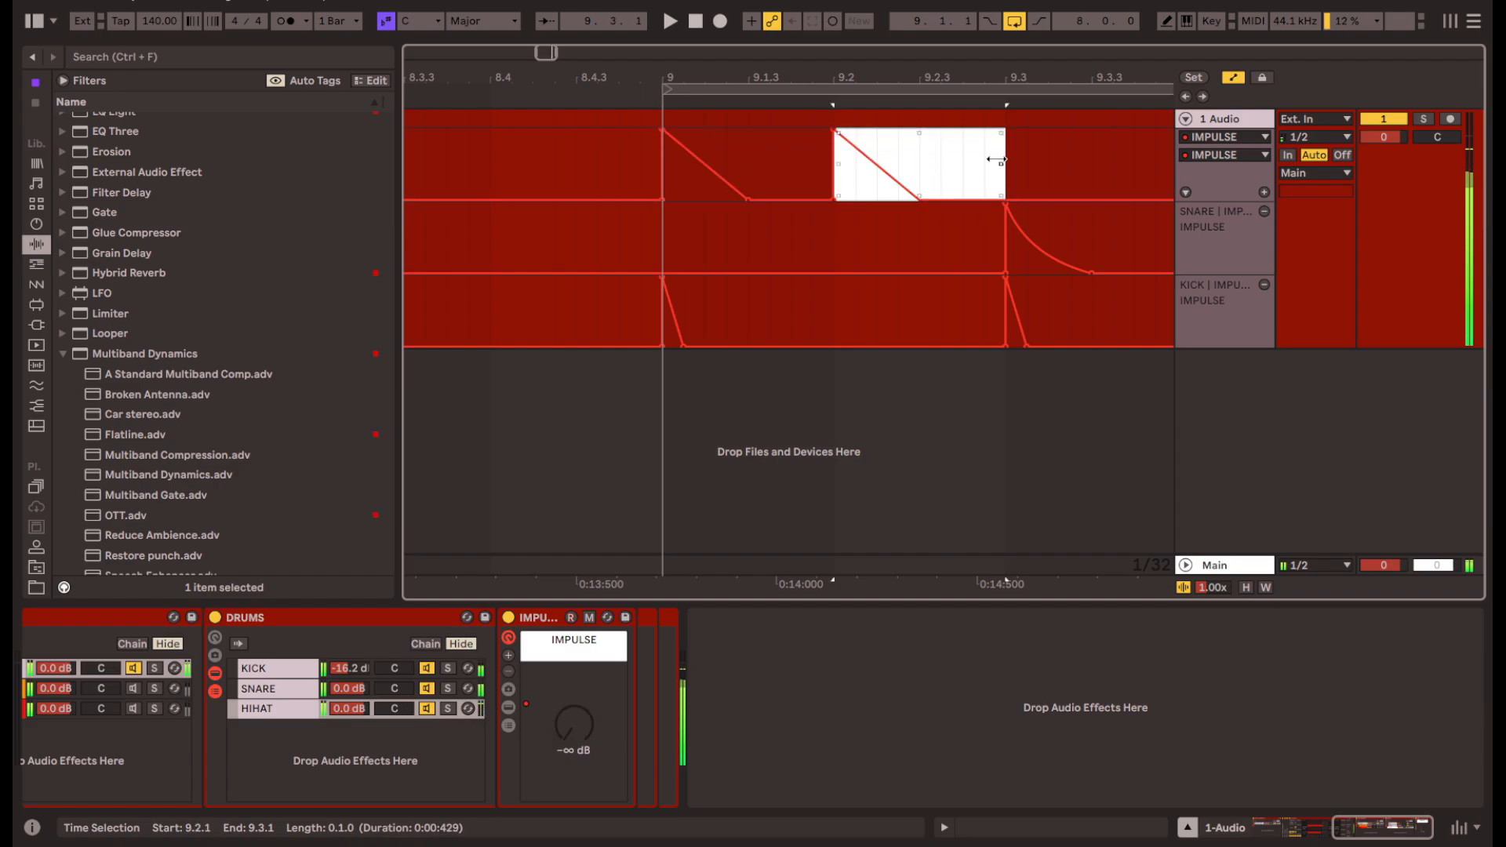
pyautogui.hotkey('ctrl', 'd')
pyautogui.hotkey('ctrl', 'd')
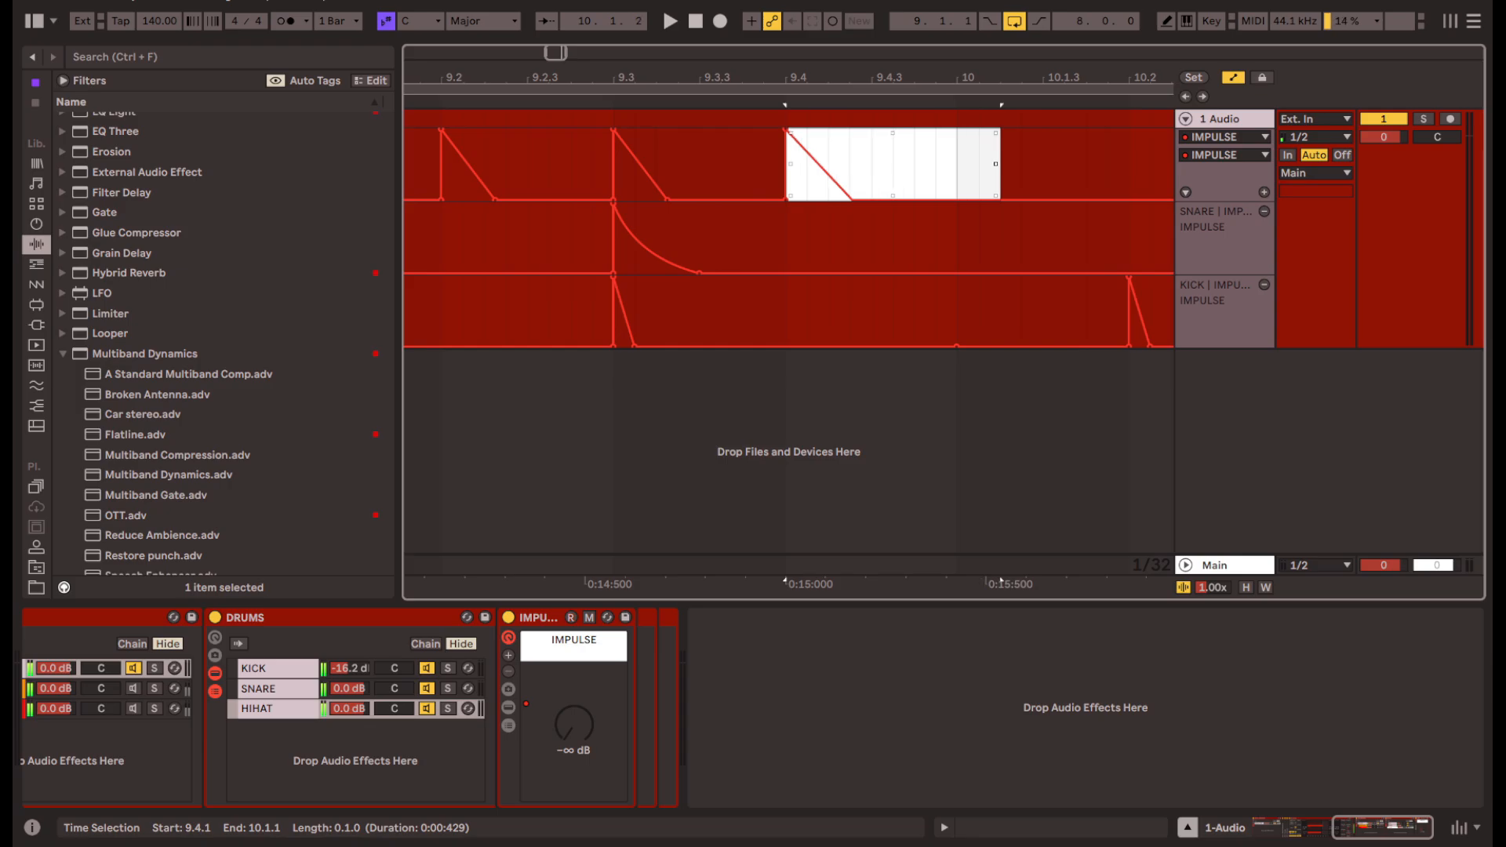
pyautogui.click(914, 180)
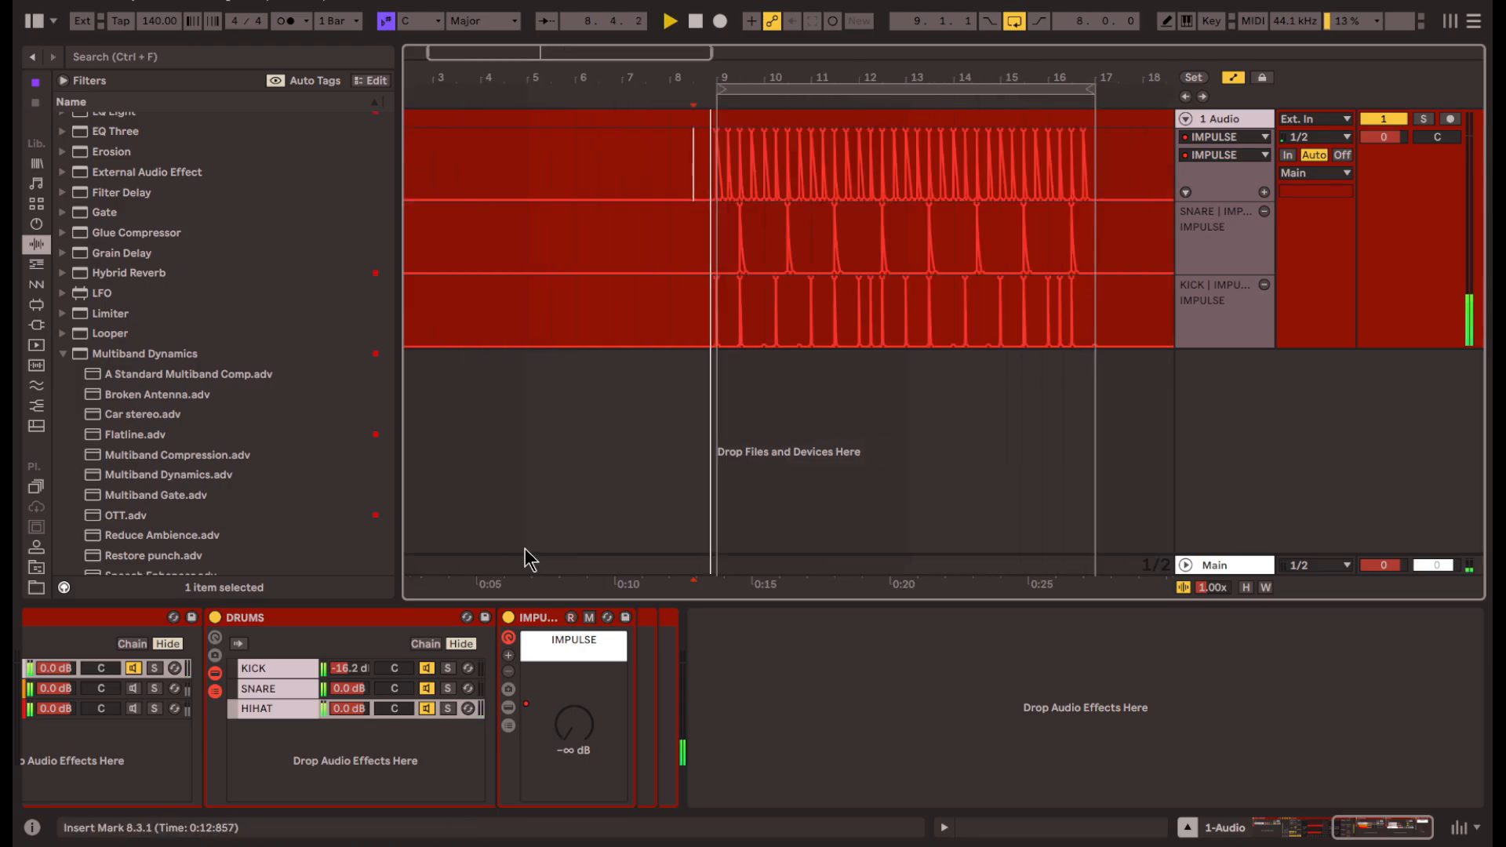
# - Add an EQ Eight to the HIHAT chain with a 1.74 kHz low cut at Q 0.10 and band 3 at 2.20 kHz, -1.86 dB
pyautogui.scroll(2, 470, 659)
pyautogui.scroll(3, 151, 379)
pyautogui.moveTo(115, 262); pyautogui.dragTo(731, 788)
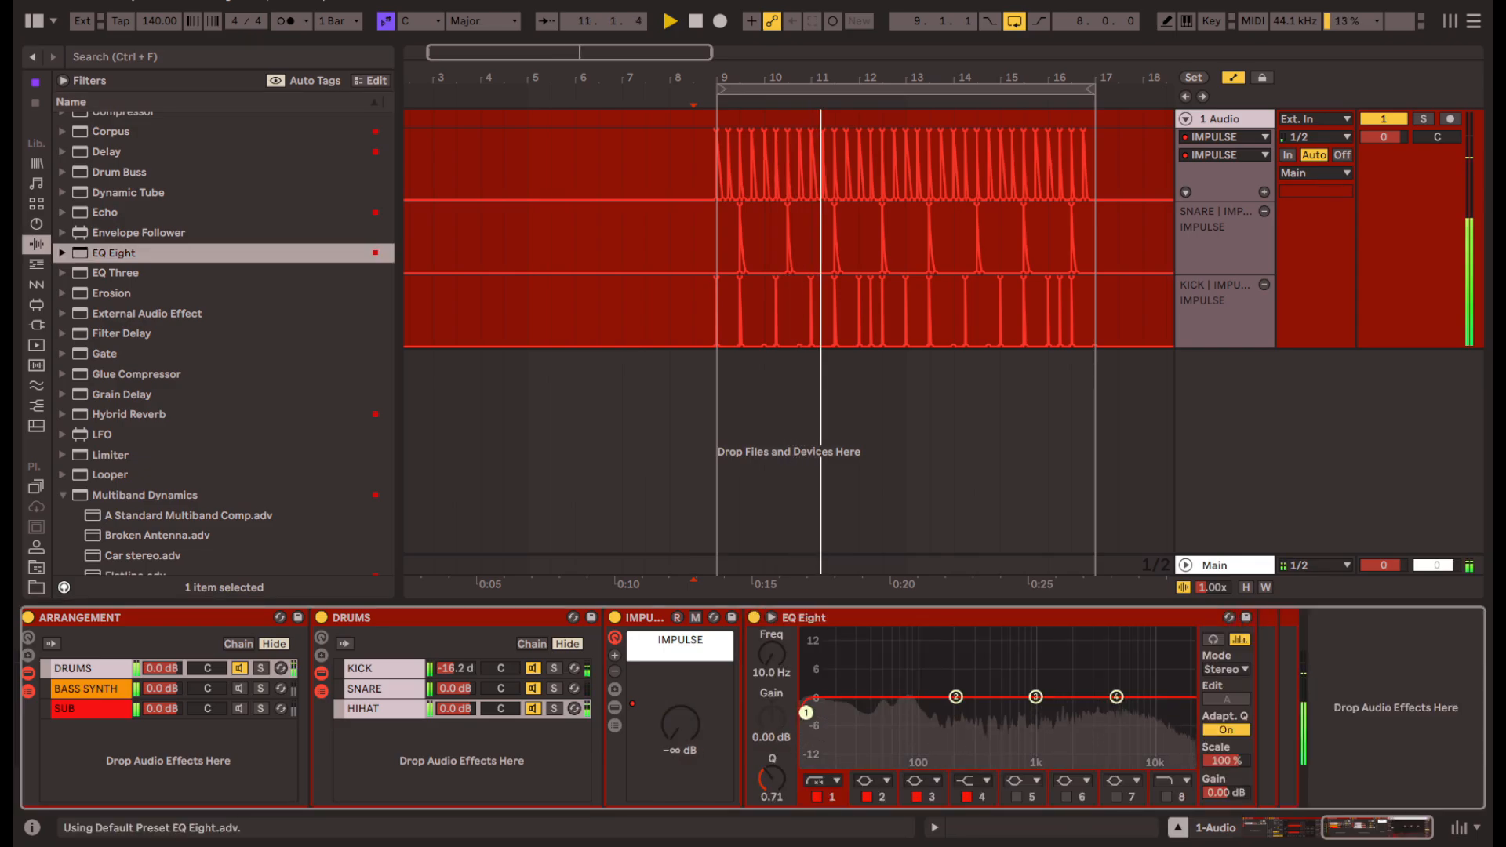
pyautogui.moveTo(975, 744); pyautogui.dragTo(1063, 760)
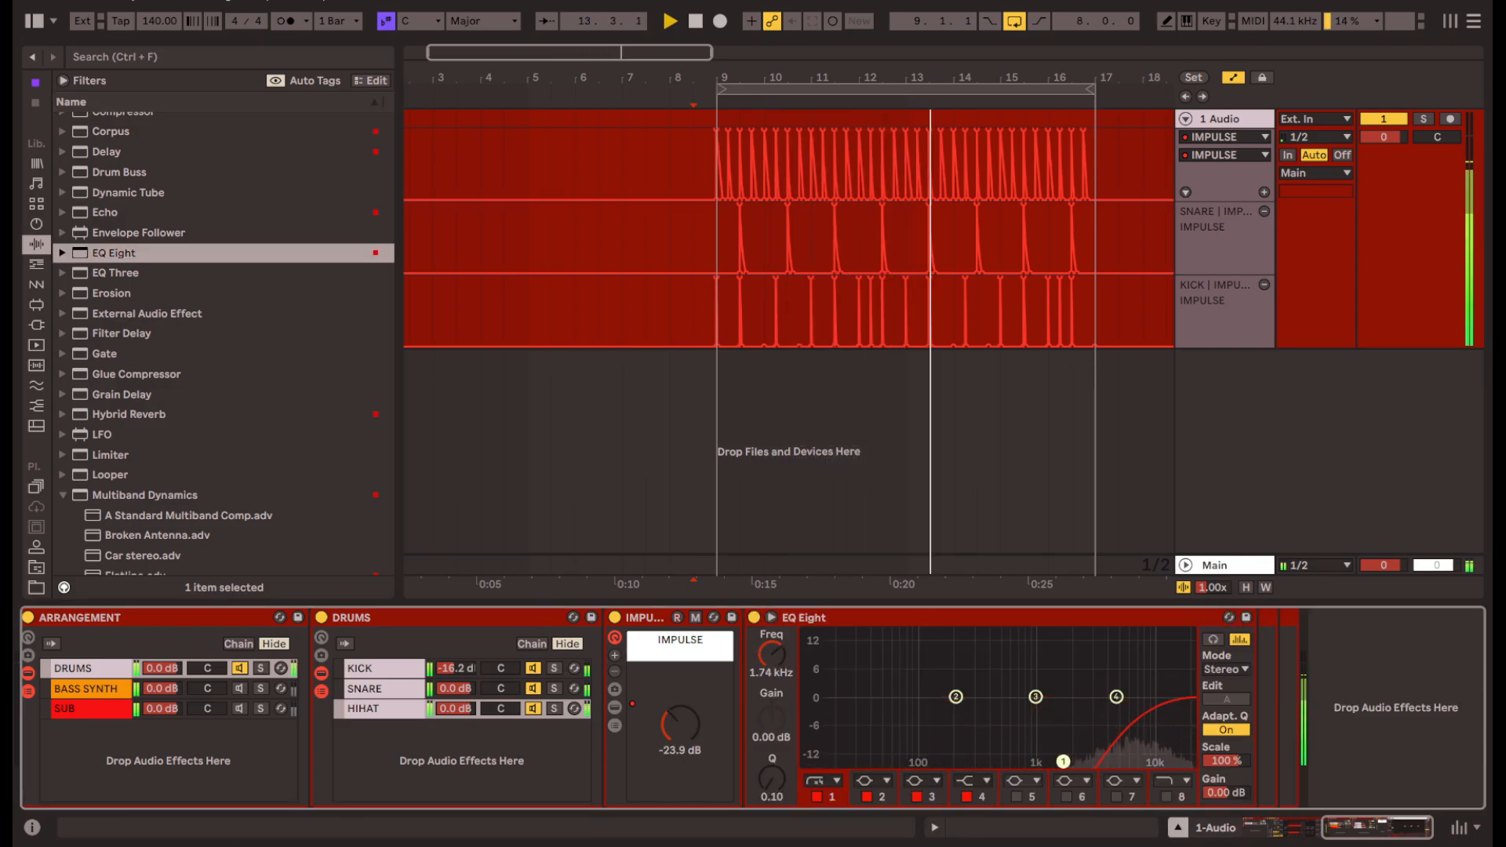
pyautogui.moveTo(1035, 697); pyautogui.dragTo(1075, 705)
# - Add a Hybrid Reverb after the EQ Eight in the HIHAT chain and adjust its reverb settings
pyautogui.scroll(4, 107, 455)
pyautogui.scroll(2, 107, 455)
pyautogui.click(126, 224)
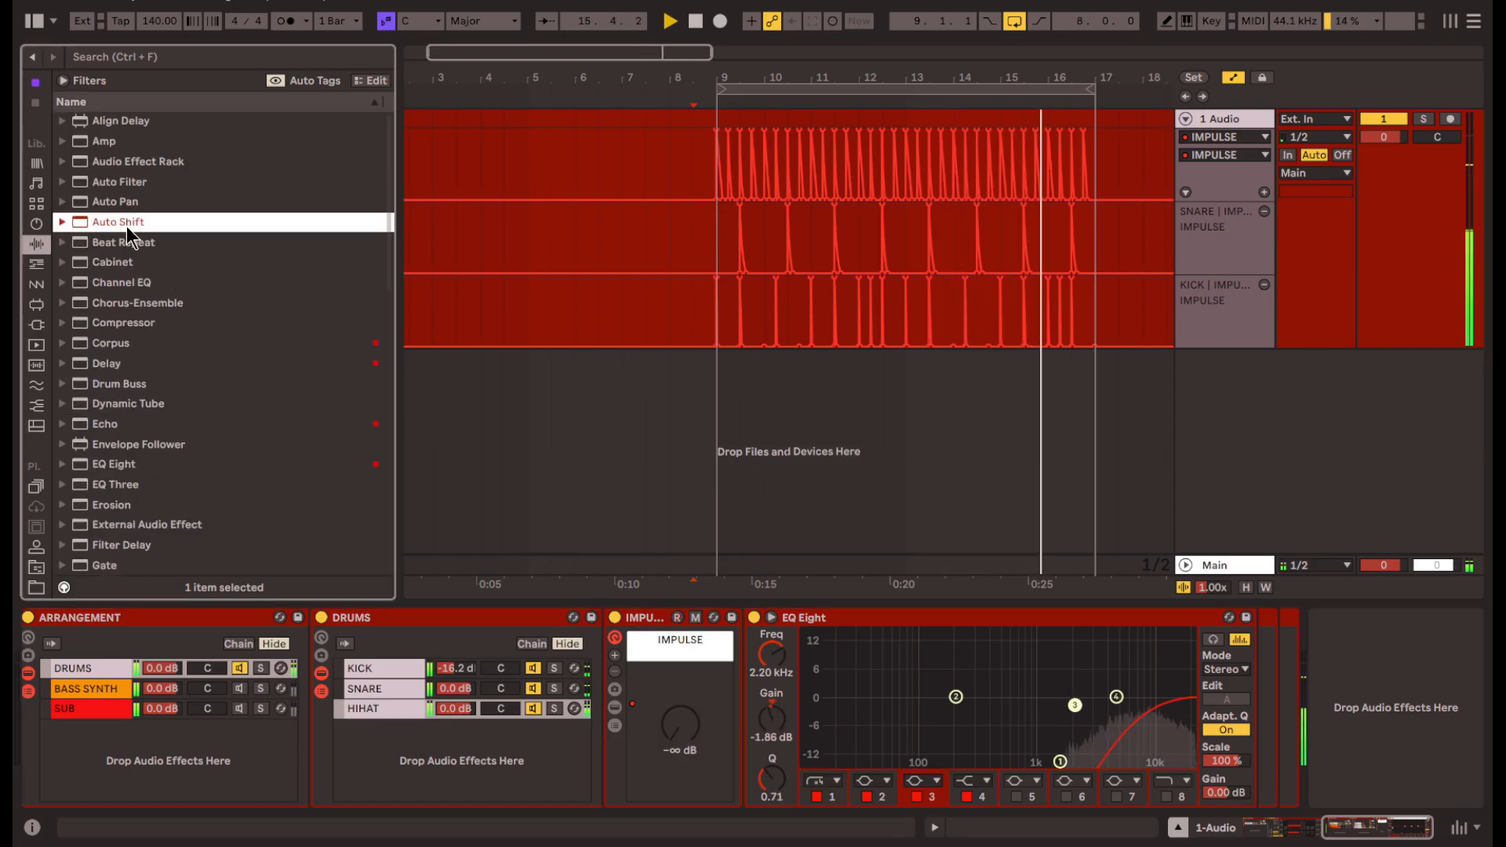
pyautogui.scroll(-3, 211, 439)
pyautogui.scroll(-5, 211, 439)
pyautogui.click(69, 299)
pyautogui.click(126, 238)
pyautogui.moveTo(127, 243); pyautogui.dragTo(1188, 773)
pyautogui.moveTo(1294, 778); pyautogui.dragTo(1294, 737)
pyautogui.moveTo(934, 778); pyautogui.dragTo(933, 832)
pyautogui.moveTo(1294, 778); pyautogui.dragTo(1295, 830)
pyautogui.moveTo(627, 793); pyautogui.dragTo(627, 801)
# - Delete the EQ Eight and Utility from the KICK chain and deactivate its Multiband Dynamics
pyautogui.scroll(5, 811, 326)
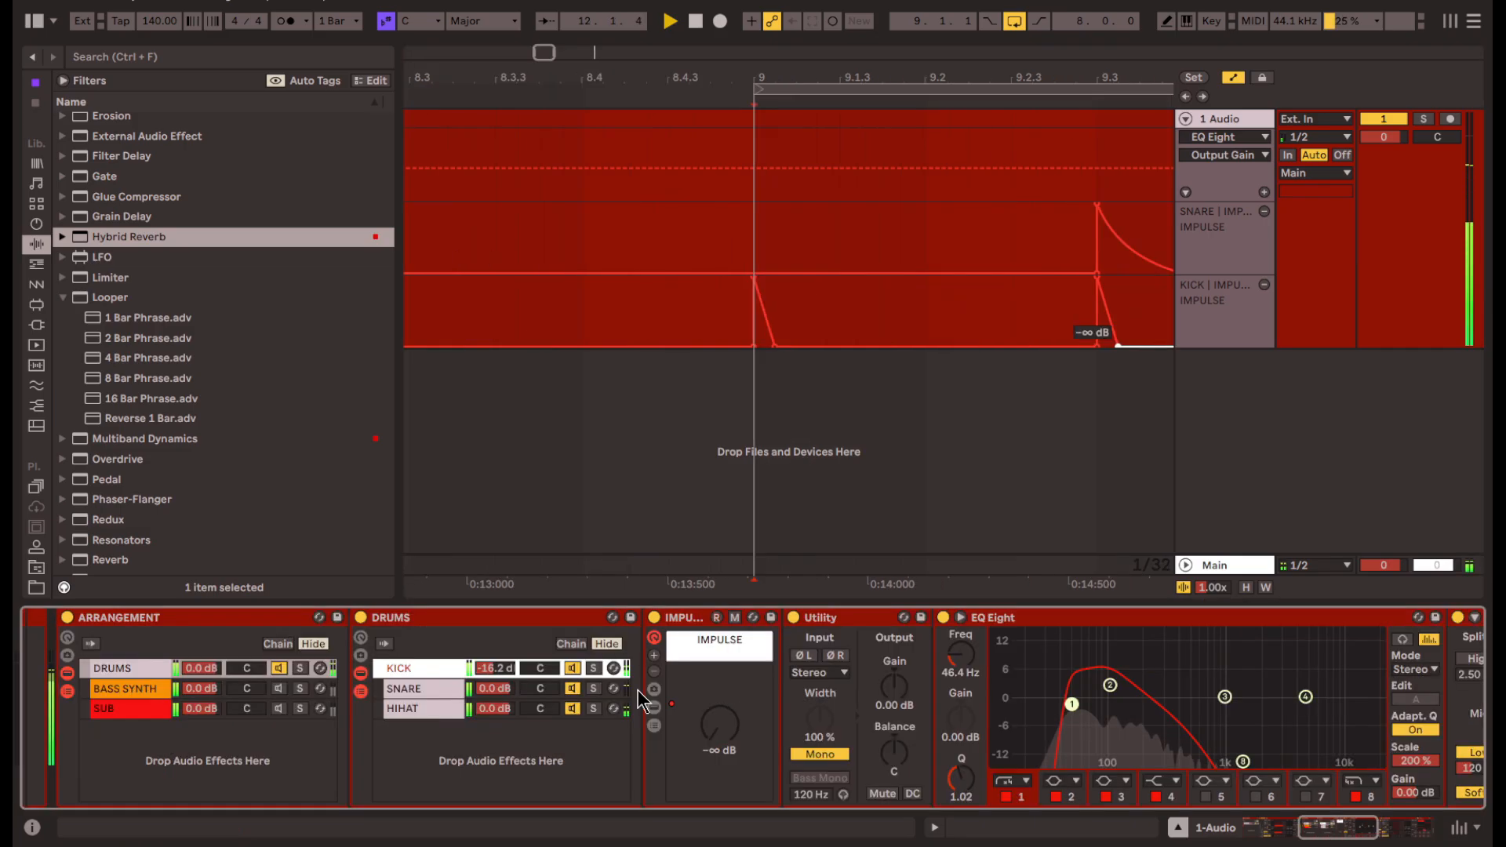
pyautogui.click(888, 706)
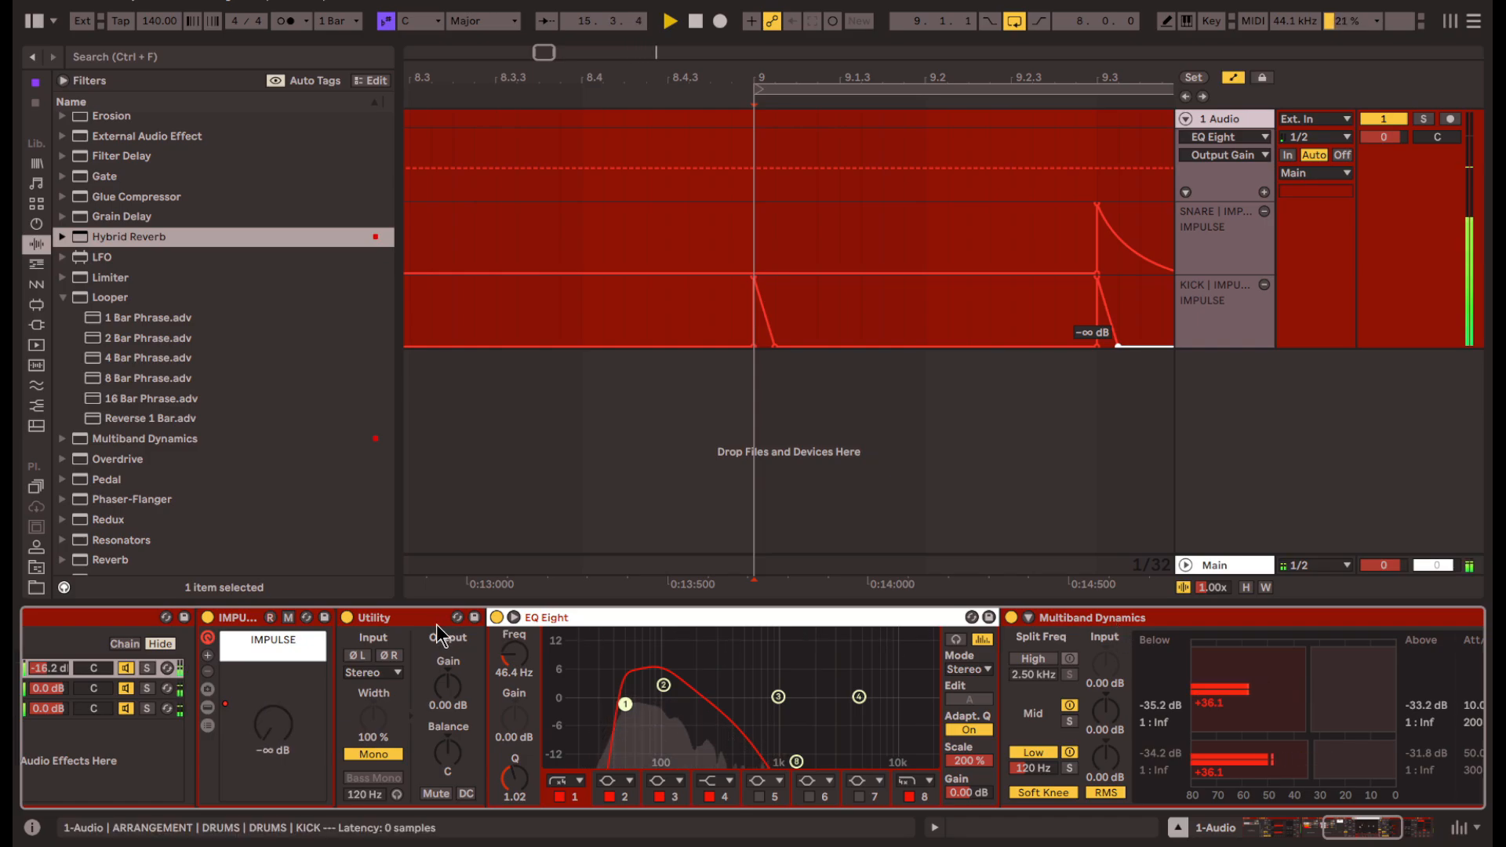
pyautogui.press('Delete')
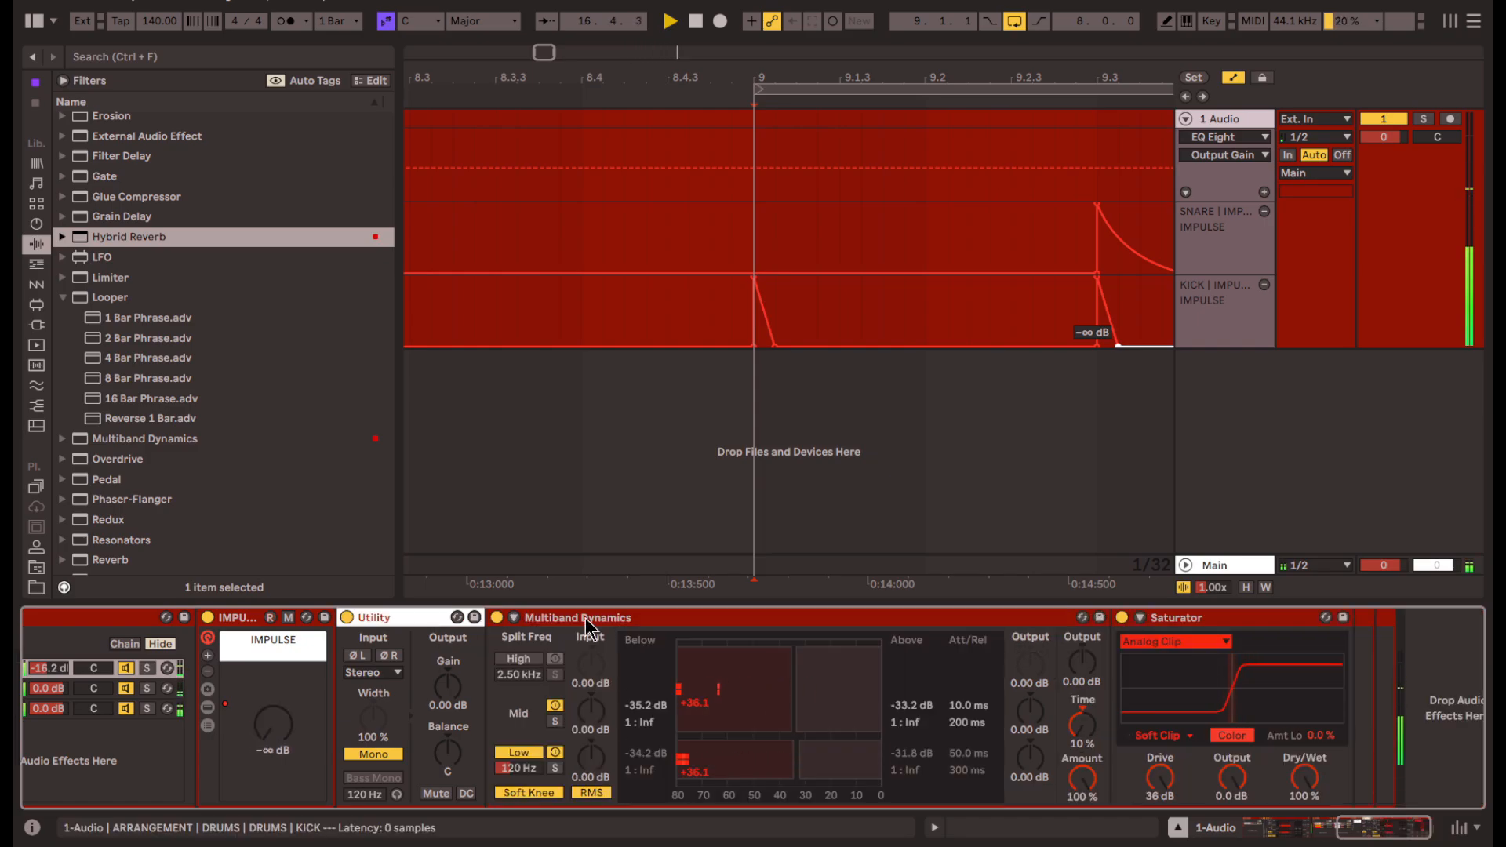
pyautogui.press('Delete')
pyautogui.press('0')
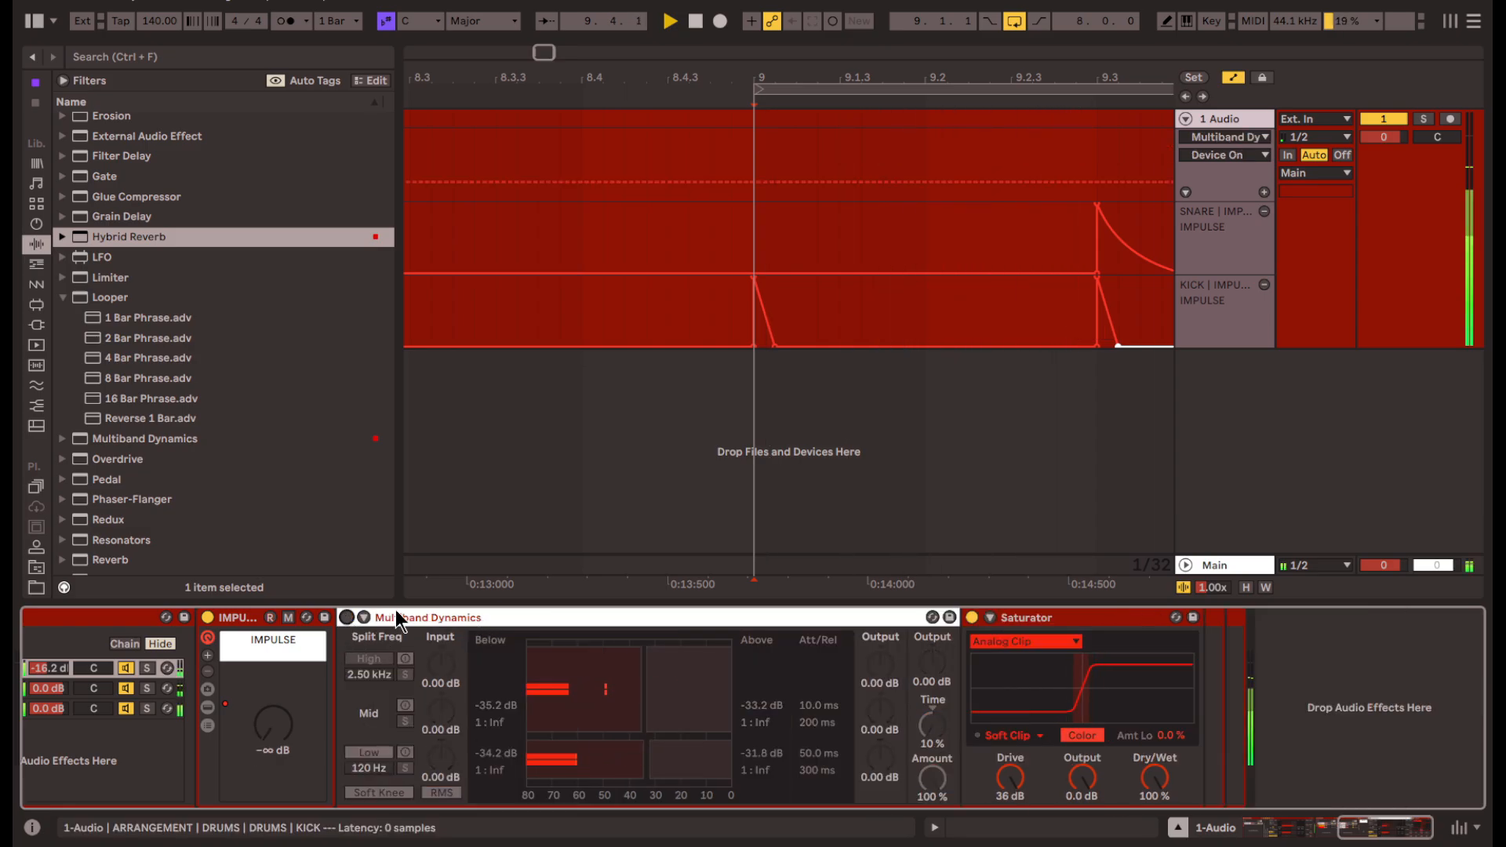
# - Stop playback just before bar 9 and deactivate the IMPULSE rack in the KICK chain
pyautogui.press('space')
pyautogui.click(730, 300)
pyautogui.scroll(-5, 680, 331)
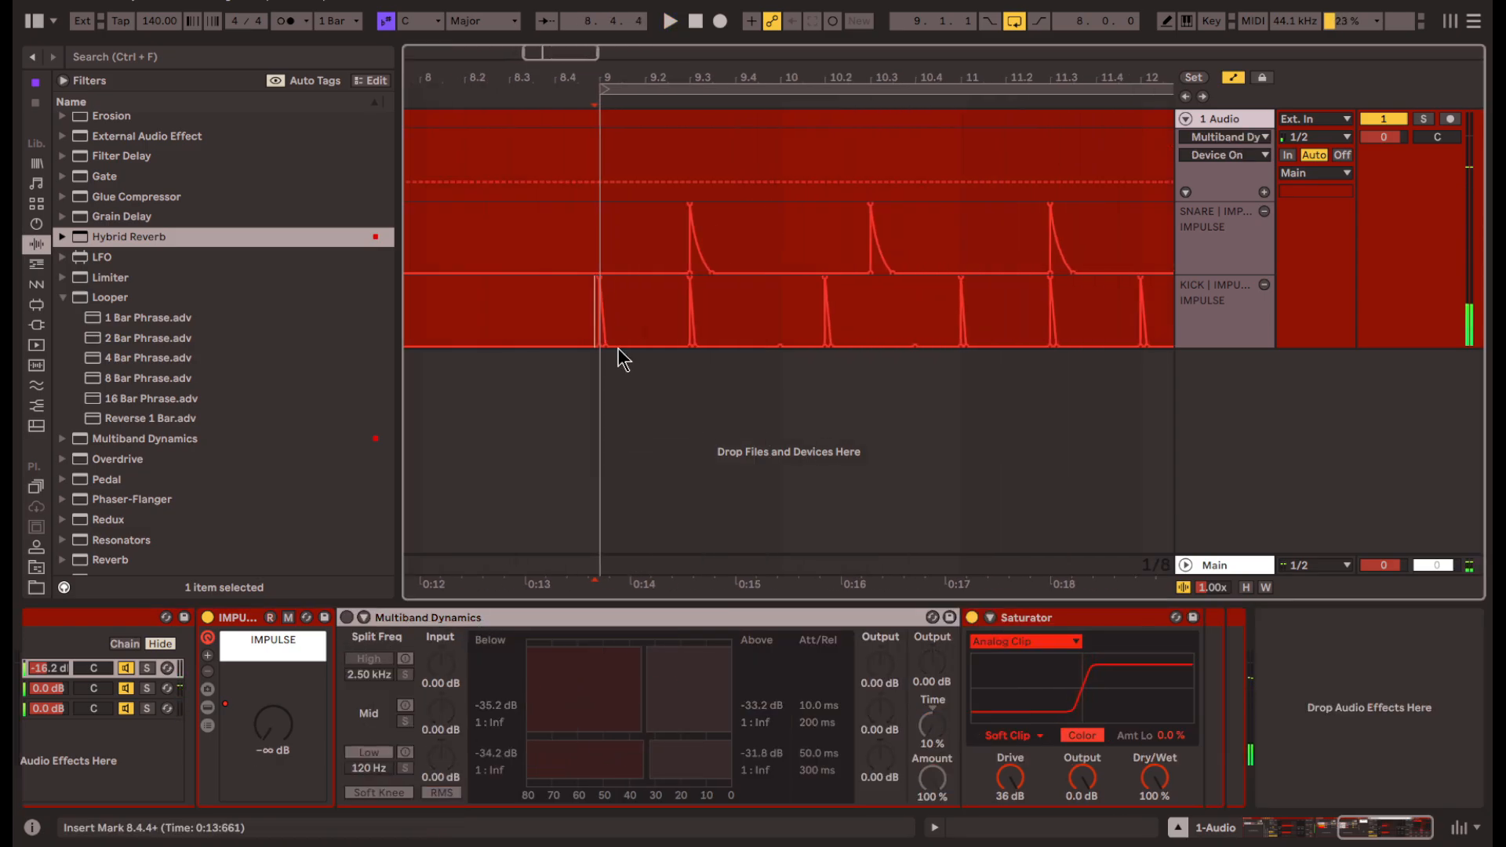
pyautogui.click(218, 618)
pyautogui.hscroll(-5, 279, 737)
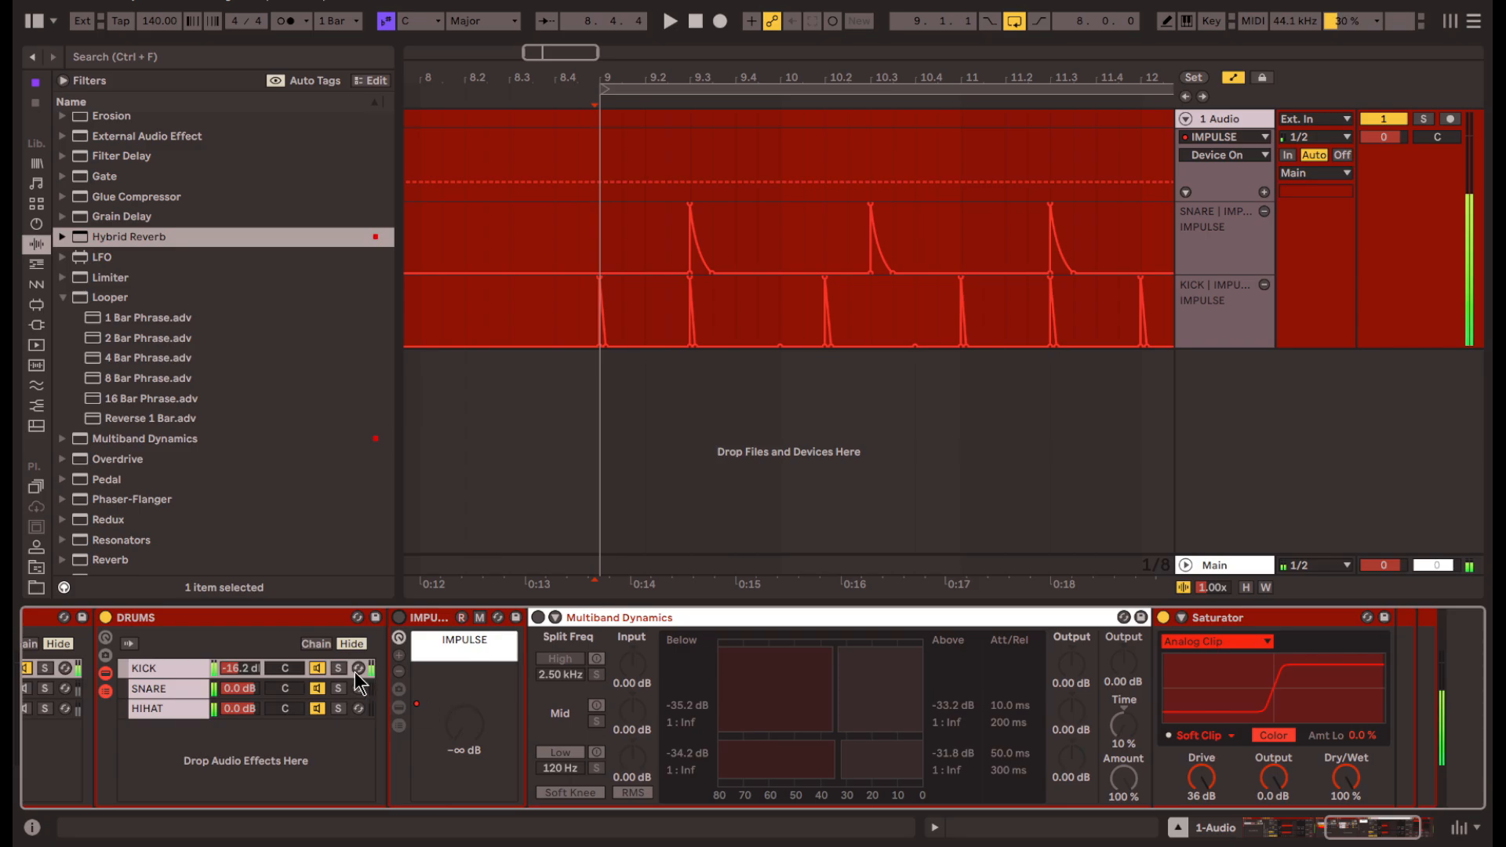
pyautogui.click(338, 667)
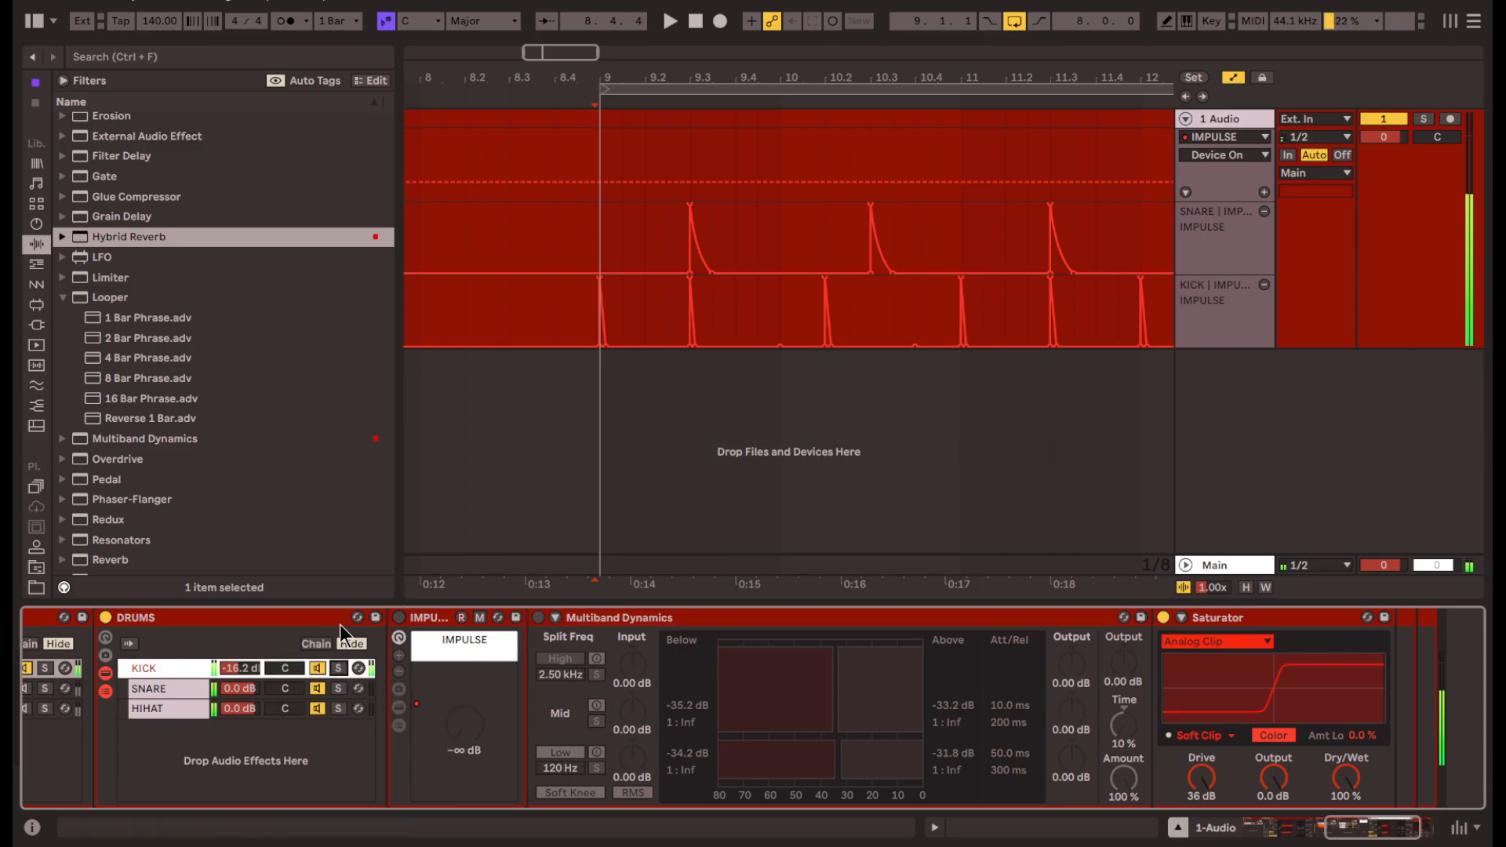
# - Add an Auto Filter before the IMPULSE rack in the KICK chain and set a PRD low-pass at 49.2 Hz with Res 125%
pyautogui.scroll(8, 176, 286)
pyautogui.click(172, 189)
pyautogui.moveTo(148, 205); pyautogui.dragTo(396, 706)
pyautogui.moveTo(571, 732); pyautogui.dragTo(392, 719)
pyautogui.hscroll(5, 1138, 651)
pyautogui.hscroll(-4, 330, 764)
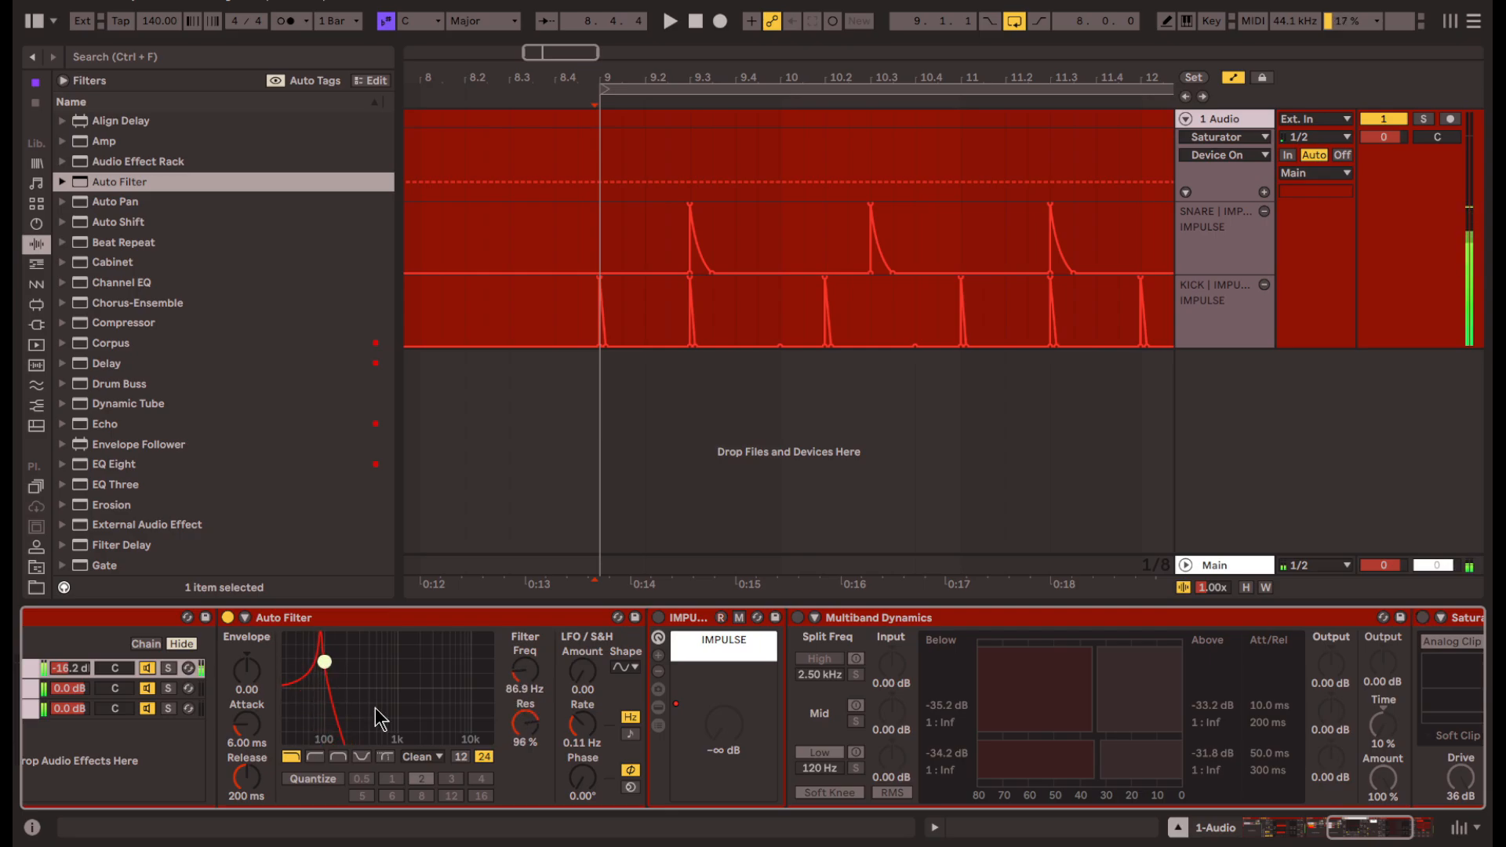
pyautogui.click(438, 743)
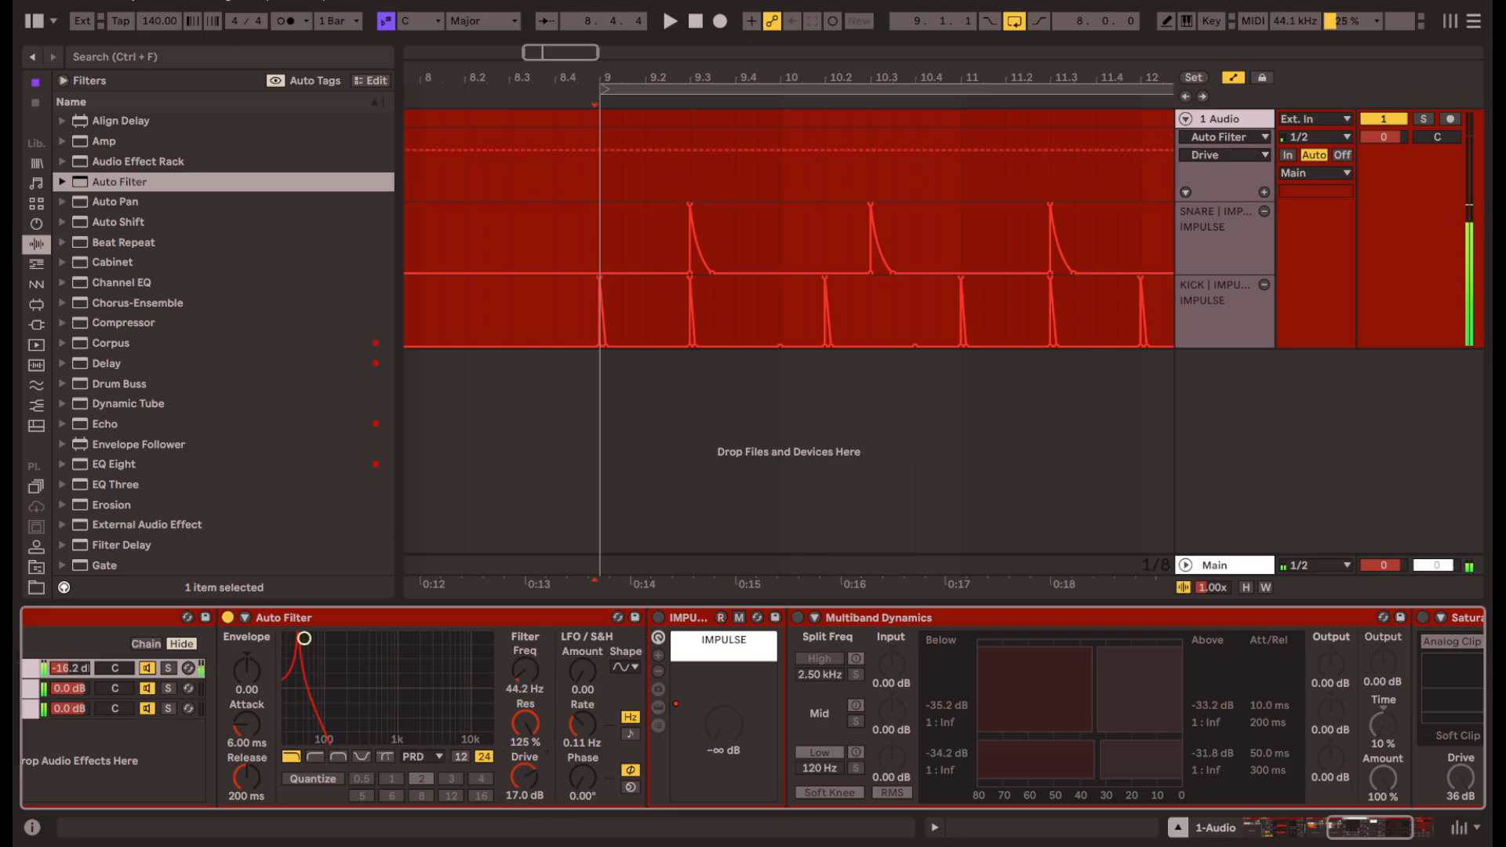
# - Add a Saturator between the Auto Filter and the IMPULSE rack in the KICK chain with Drive 9.7 dB
pyautogui.scroll(-10, 259, 521)
pyautogui.click(176, 425)
pyautogui.moveTo(114, 390); pyautogui.dragTo(814, 753)
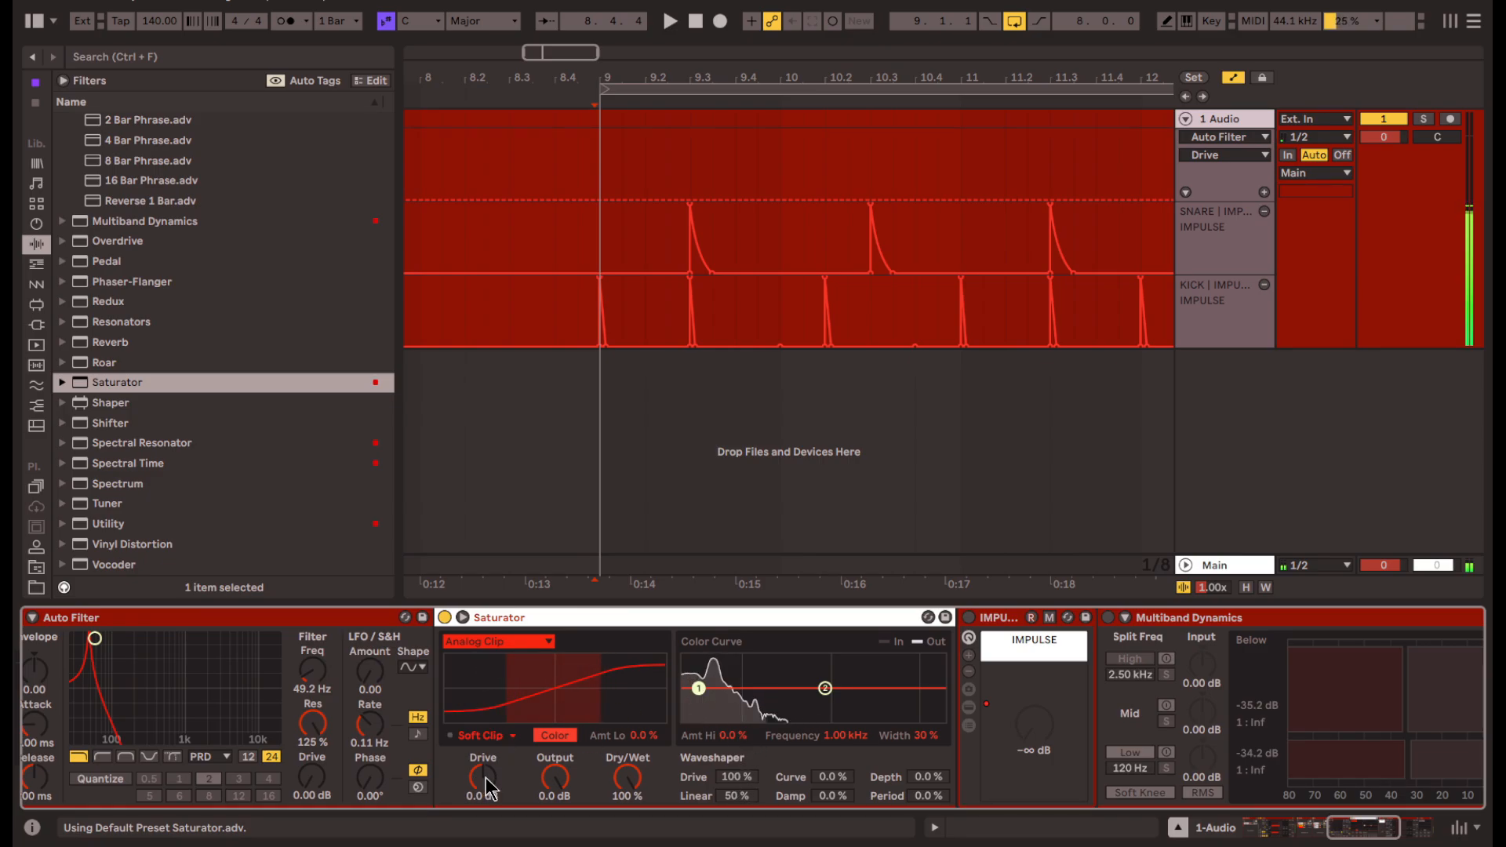
pyautogui.moveTo(486, 780); pyautogui.dragTo(486, 737)
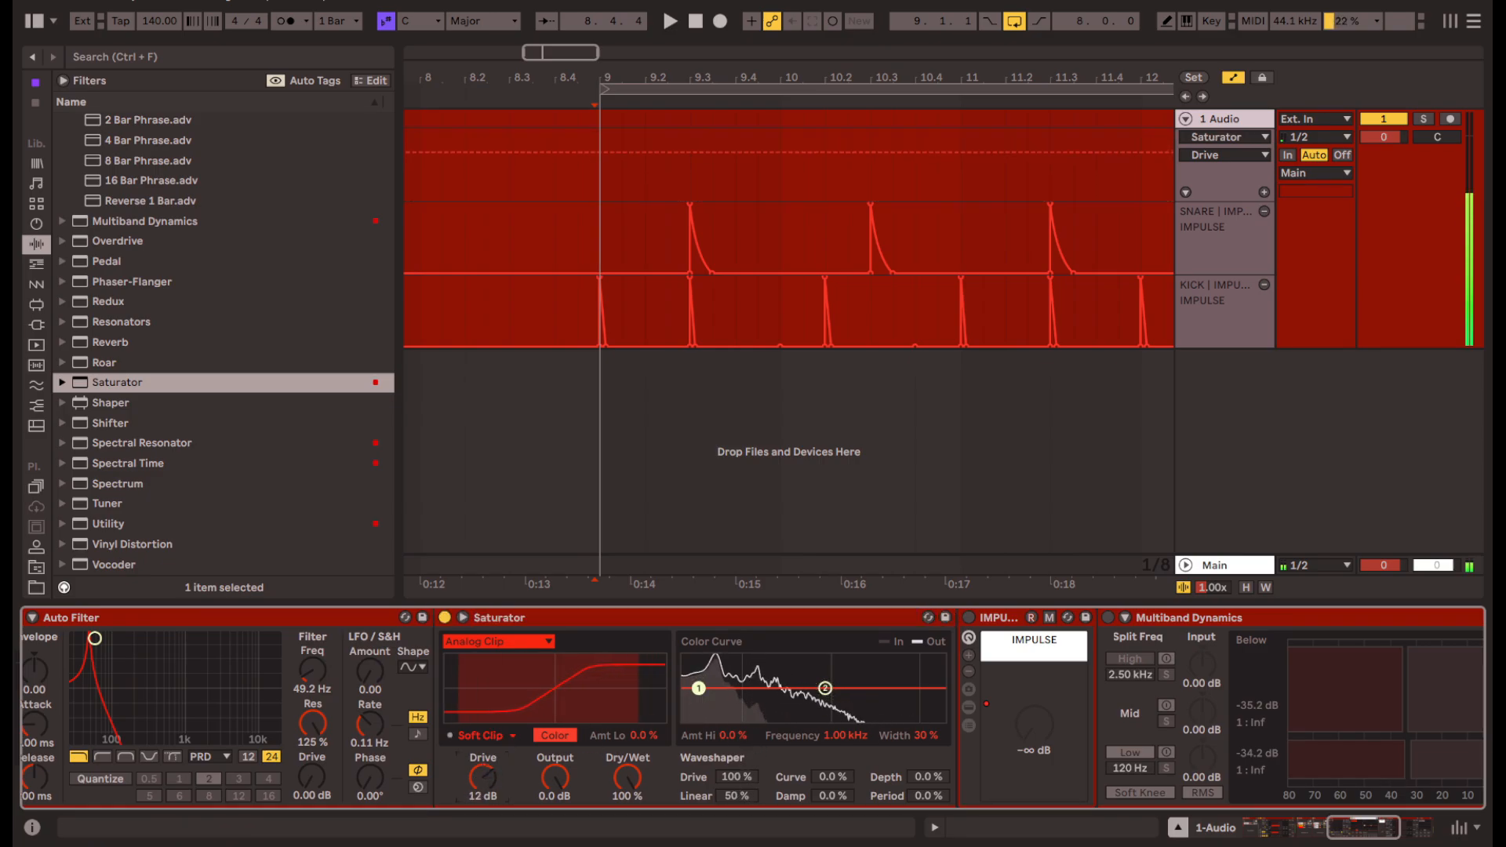
# - Tune the kick's OSR band-pass Auto Filter to 47.5 Hz and duplicate it in front of the Saturator
pyautogui.hscroll(-4, 335, 766)
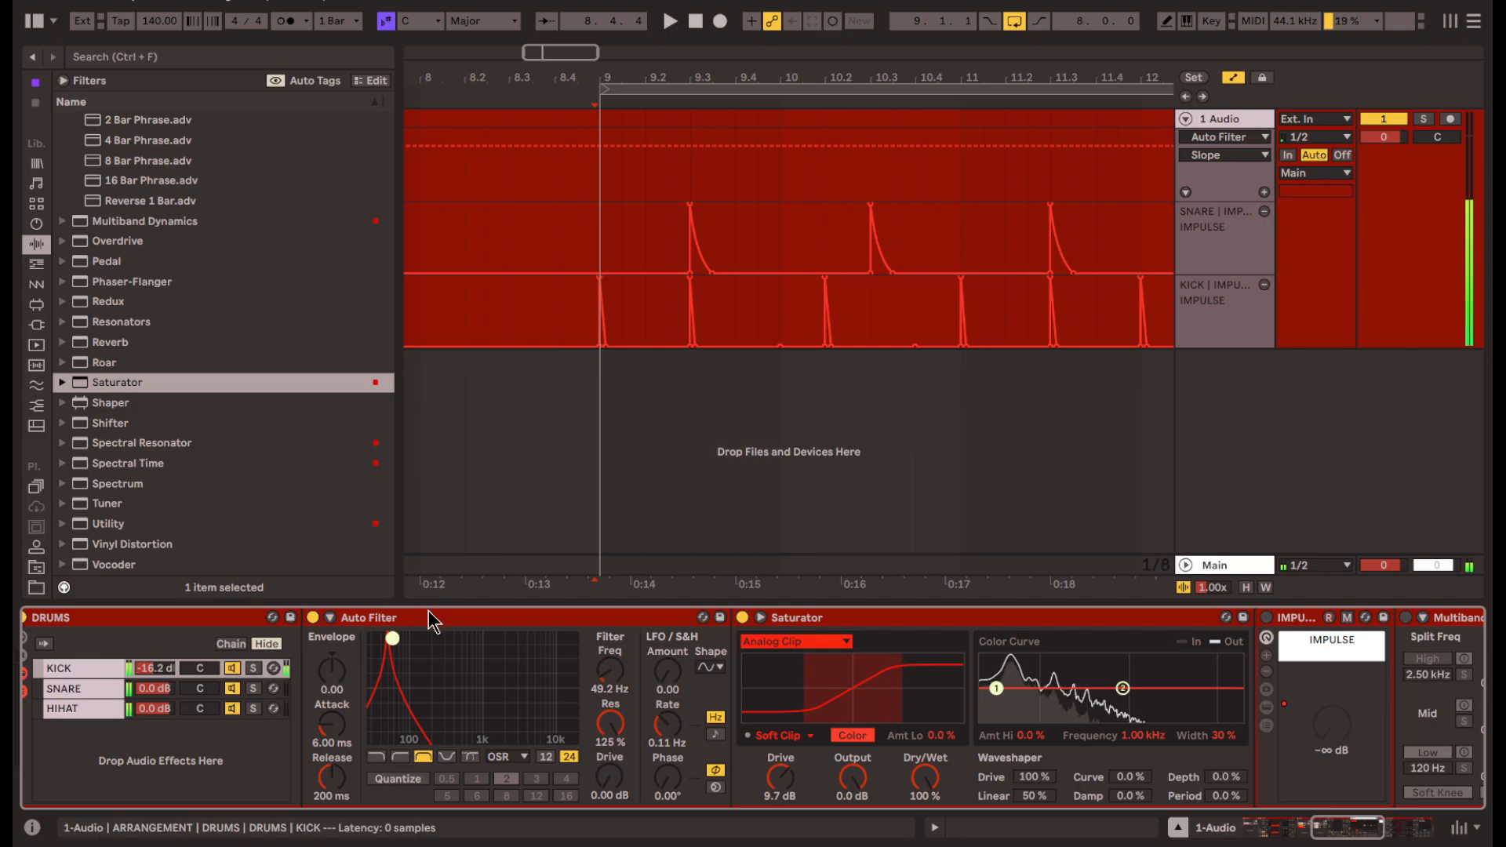
pyautogui.click(431, 619)
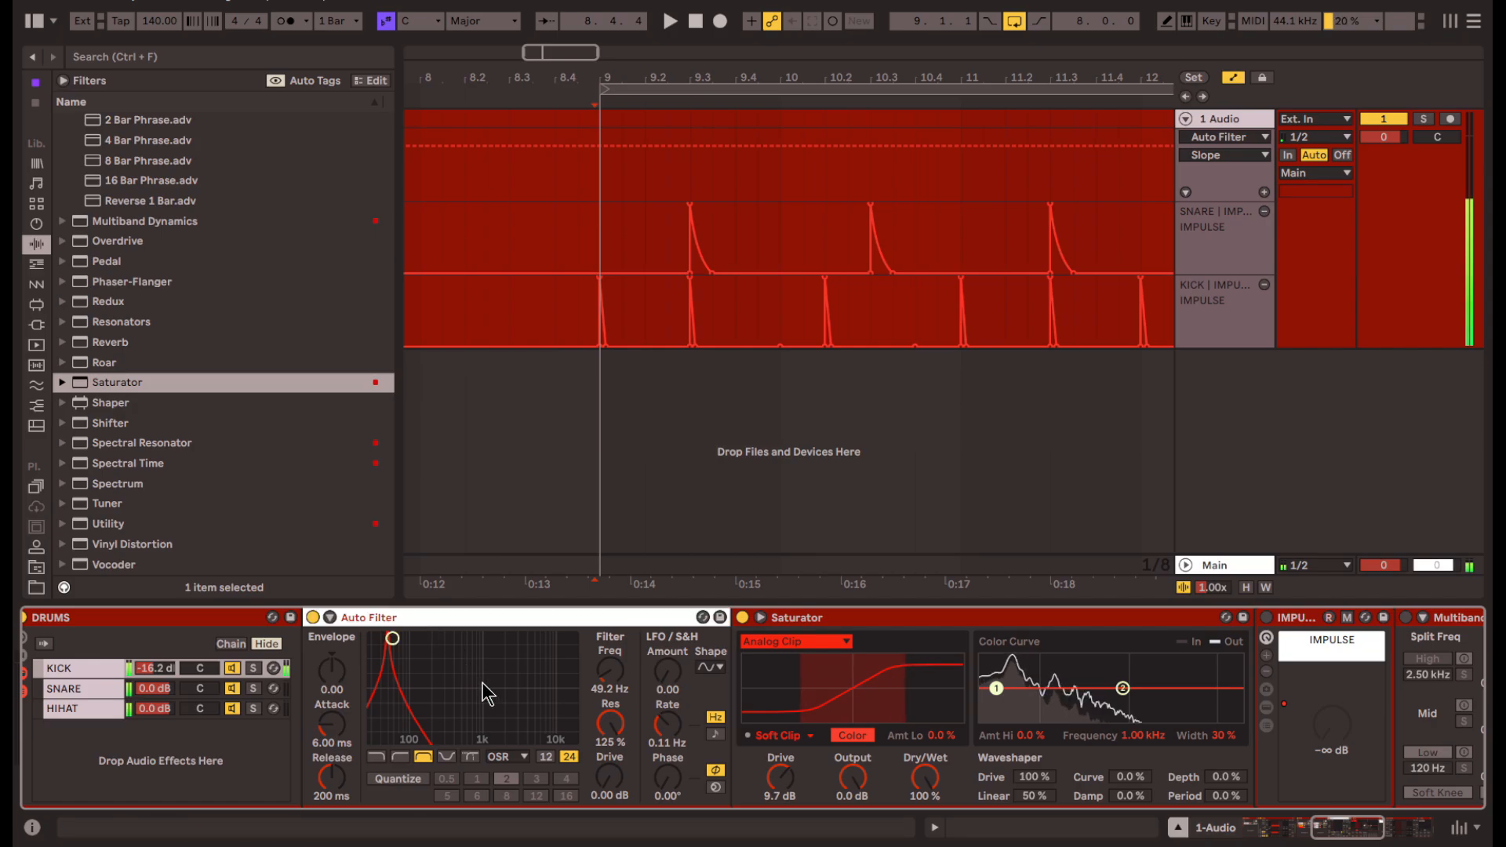
pyautogui.hscroll(3, 486, 694)
pyautogui.moveTo(282, 647); pyautogui.dragTo(286, 638)
pyautogui.hotkey('ctrl', 'd')
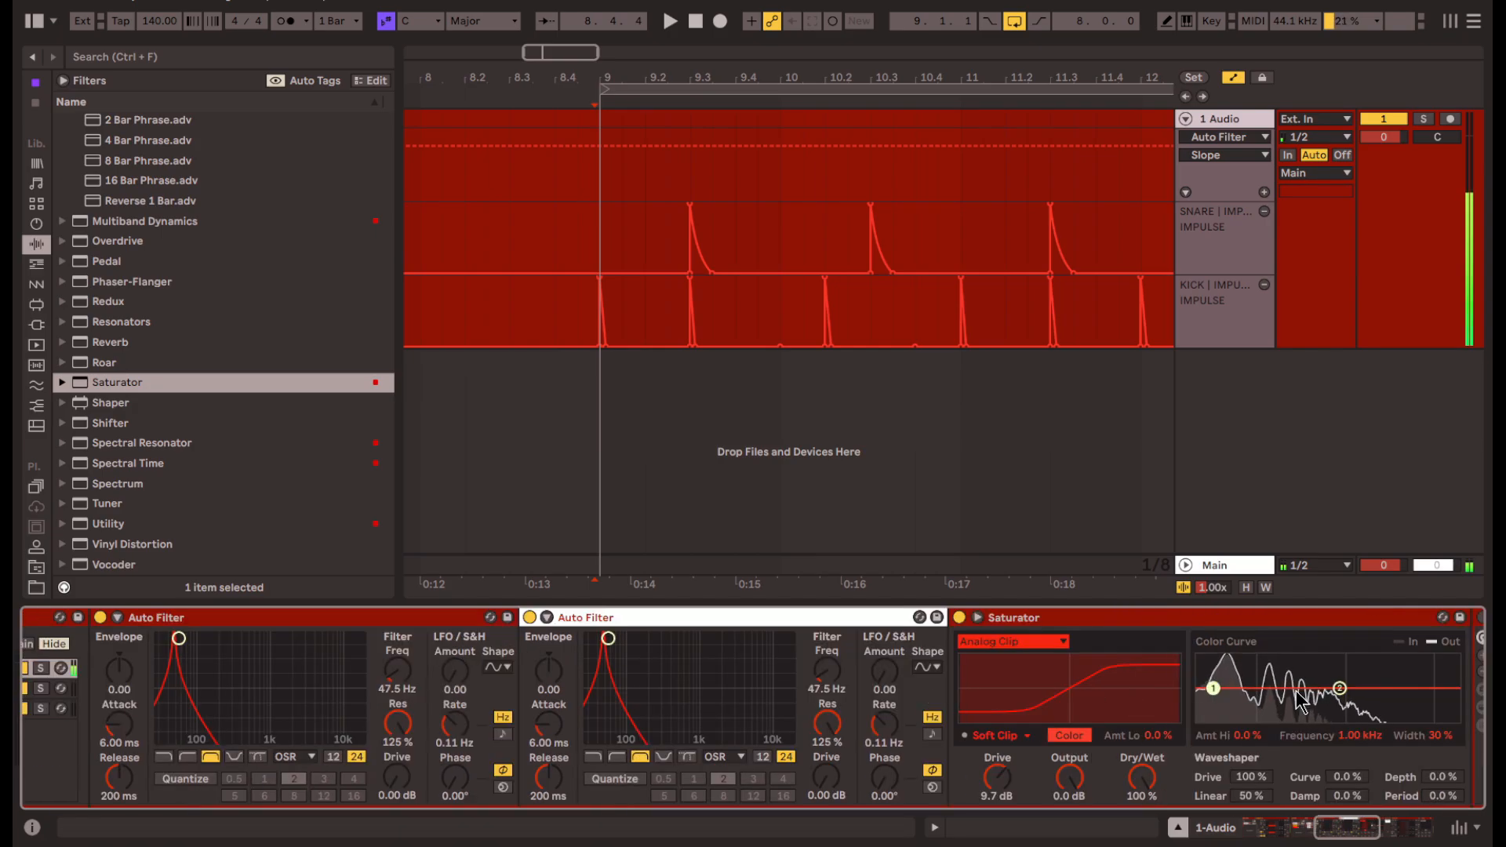
# - Delete both Auto Filters from the KICK chain
pyautogui.press('Delete')
pyautogui.press('Delete')
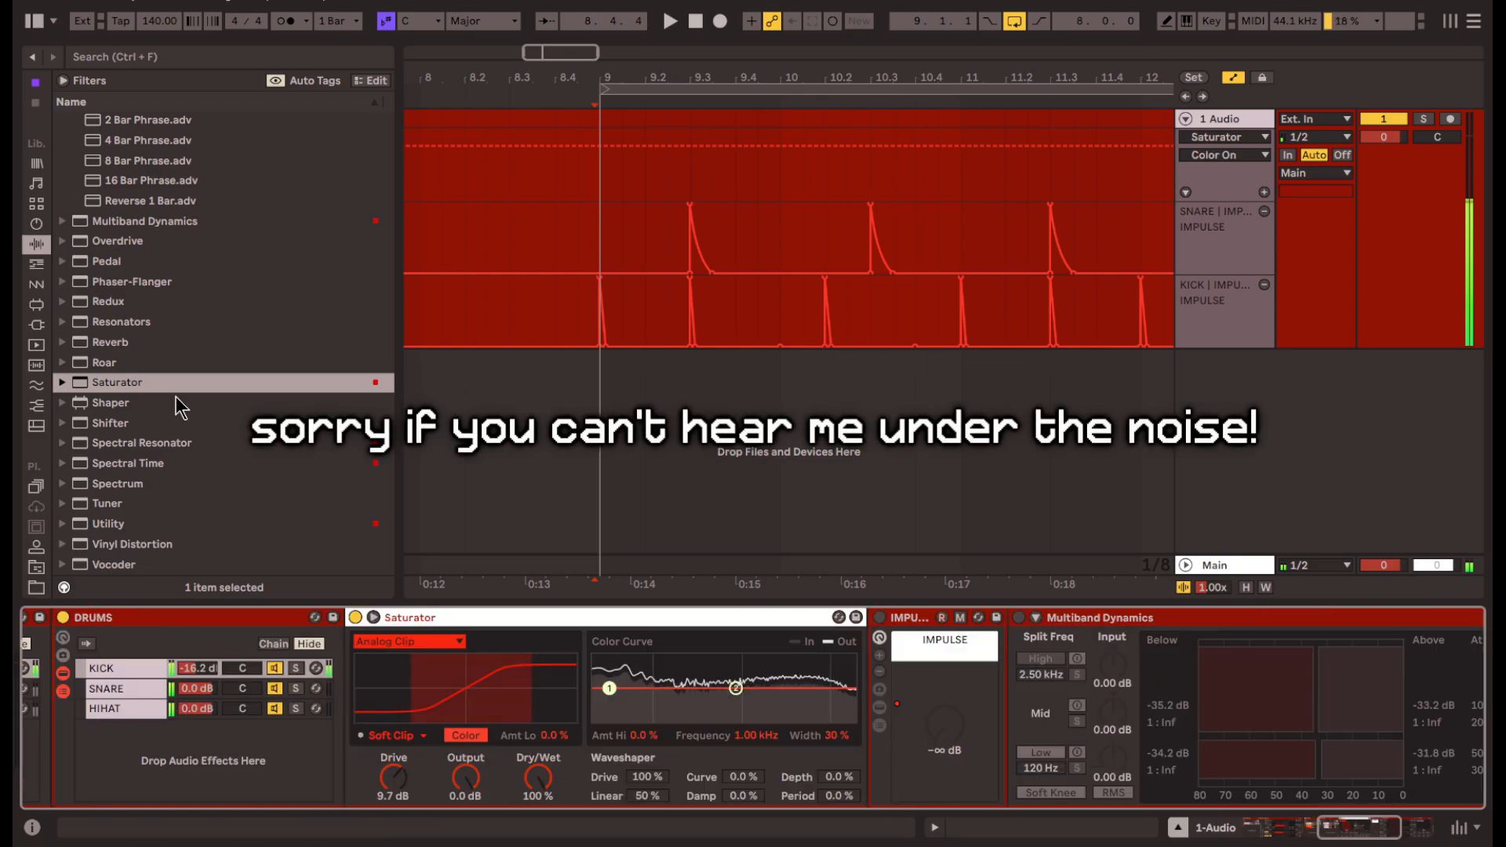
# - Insert an EQ Eight before the KICK chain's Saturator, with band 1 as a 40 Hz bell, Gain 15 dB, Q 18 and Scale 200%
pyautogui.scroll(5, 196, 392)
pyautogui.scroll(3, 218, 370)
pyautogui.moveTo(188, 424); pyautogui.dragTo(578, 776)
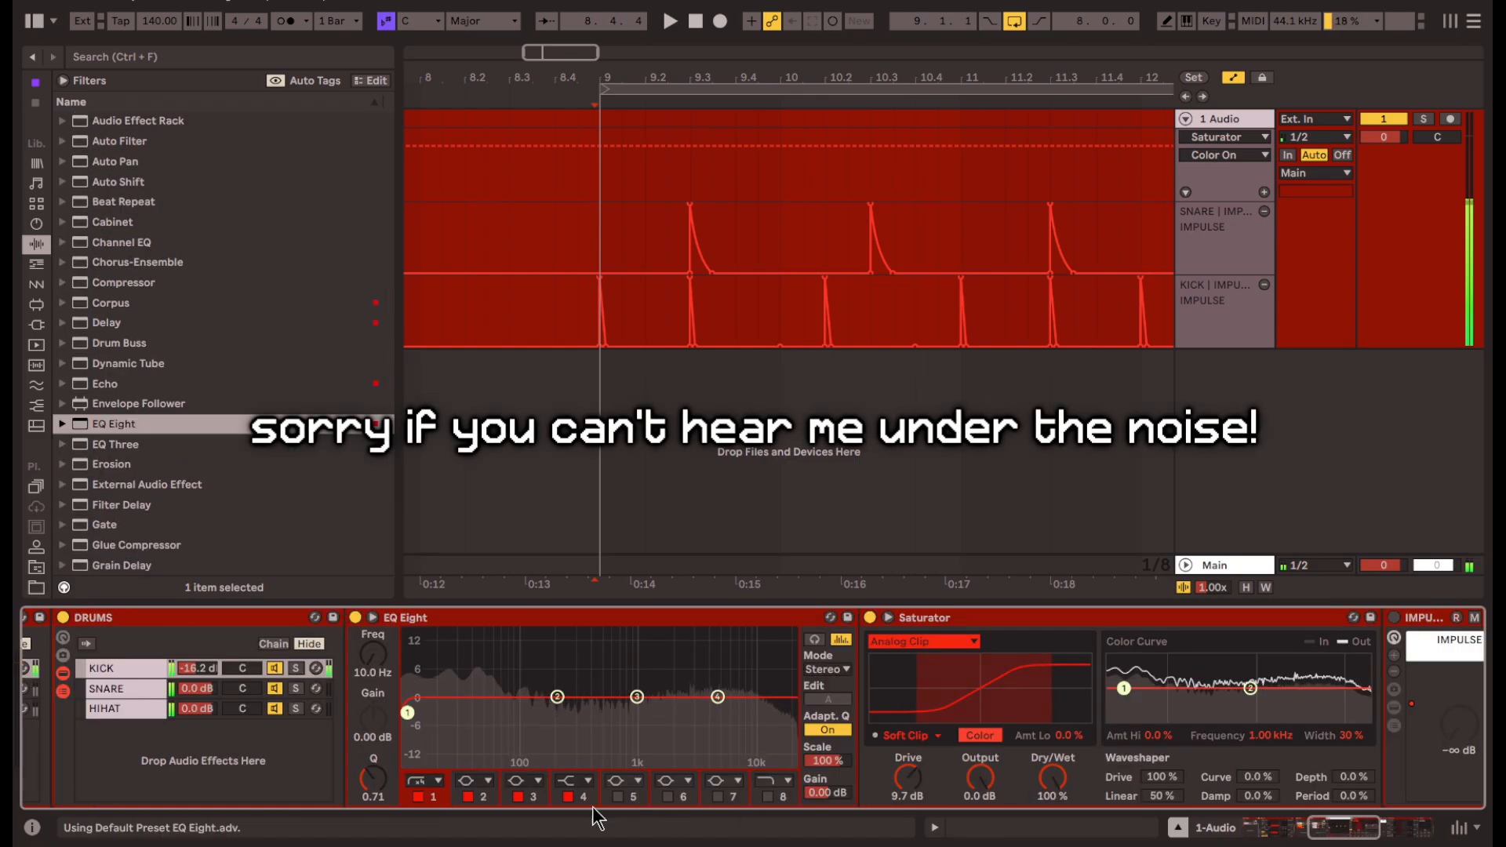
pyautogui.click(430, 781)
pyautogui.click(436, 703)
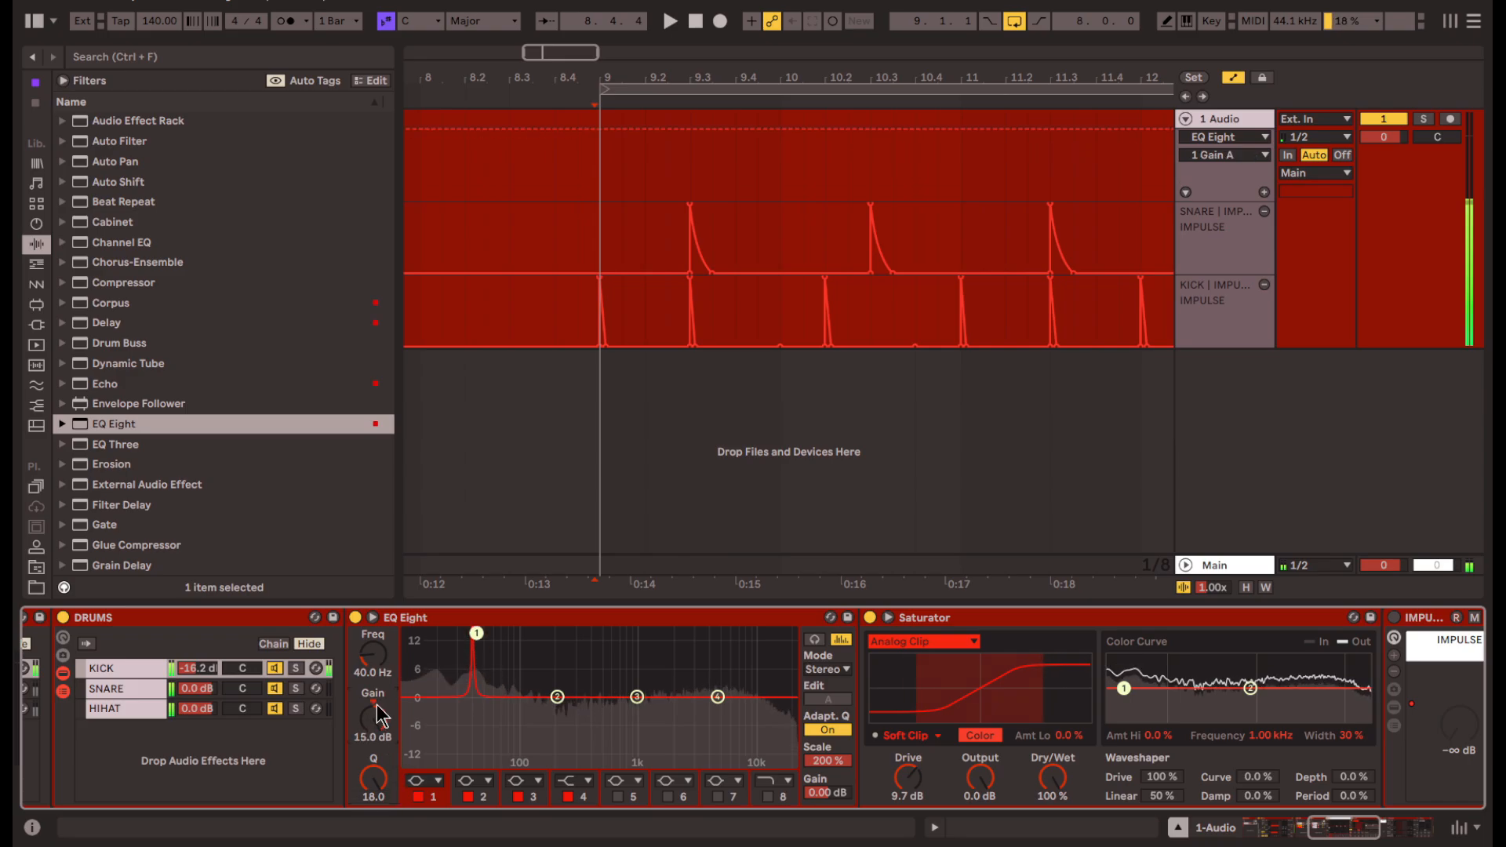
# - Set bands 2, 3 and 4 of the KICK's EQ Eight to 40 Hz bells with Gain 15 dB and Q 18
pyautogui.click(482, 792)
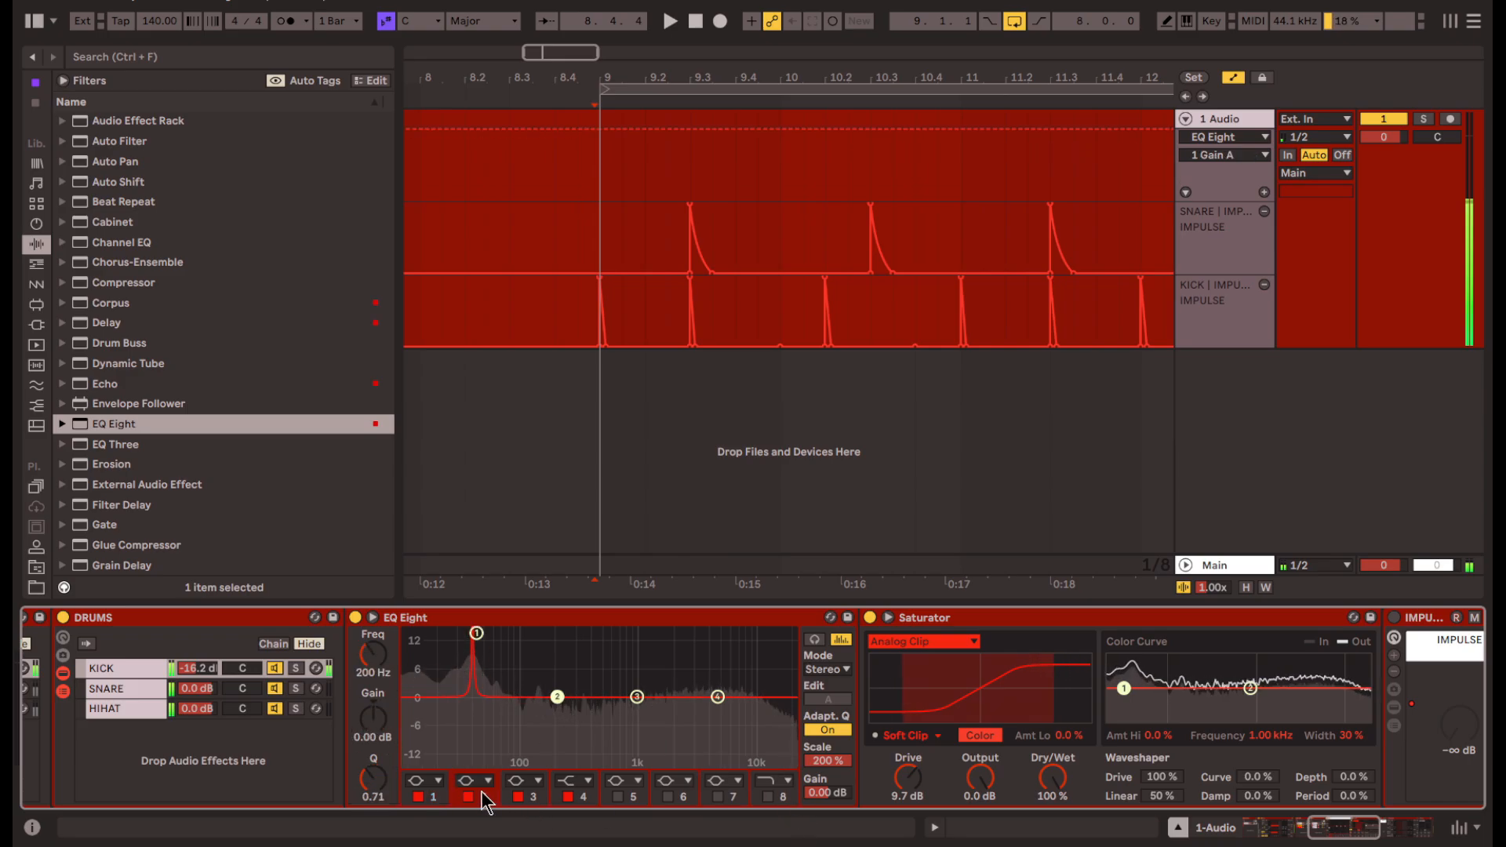
pyautogui.click(383, 663)
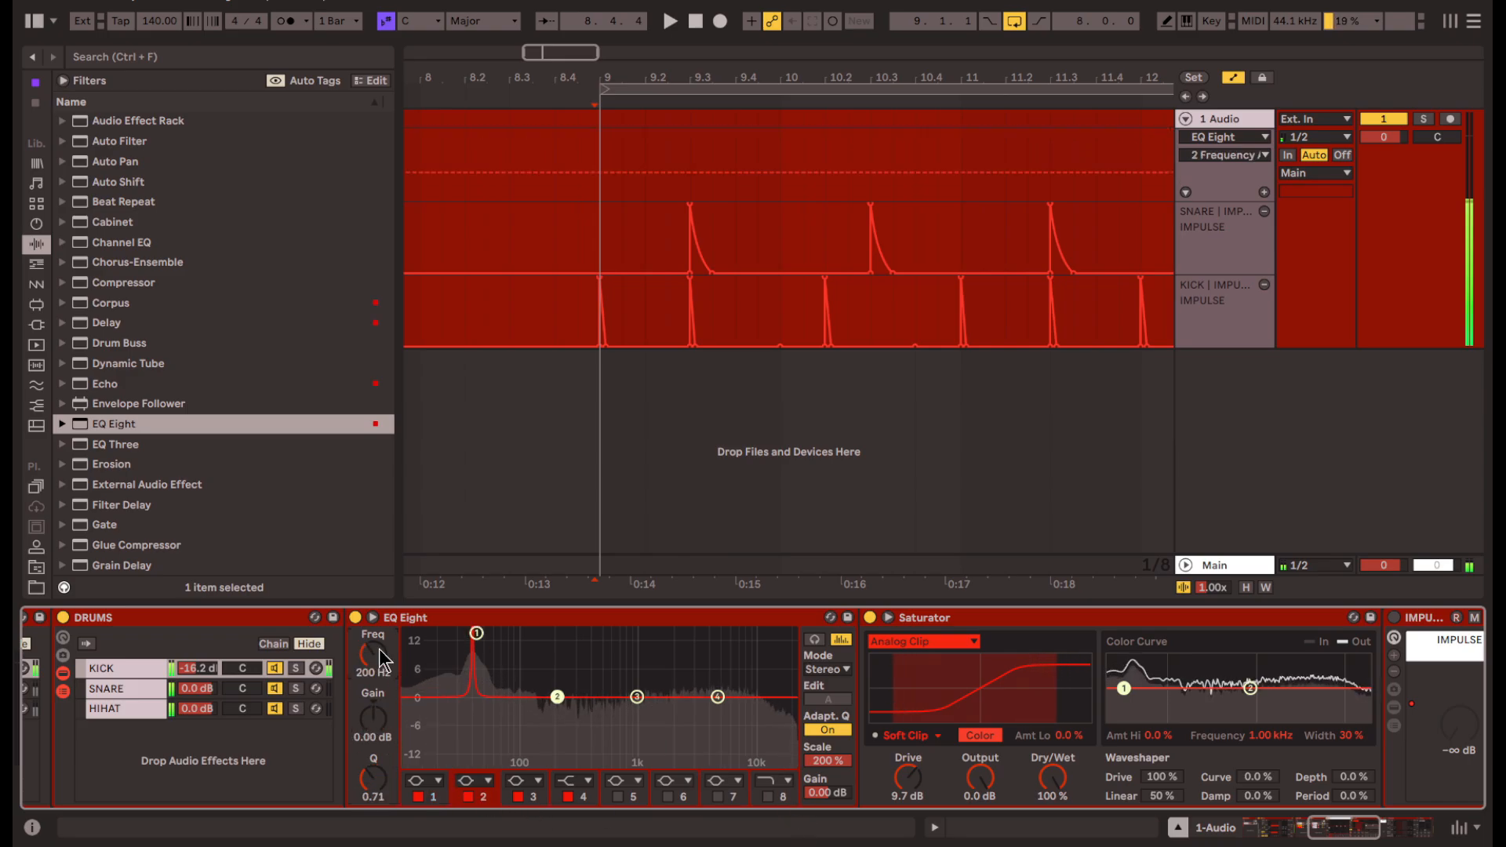
pyautogui.click(490, 784)
pyautogui.moveTo(373, 778); pyautogui.dragTo(373, 628)
pyautogui.click(533, 797)
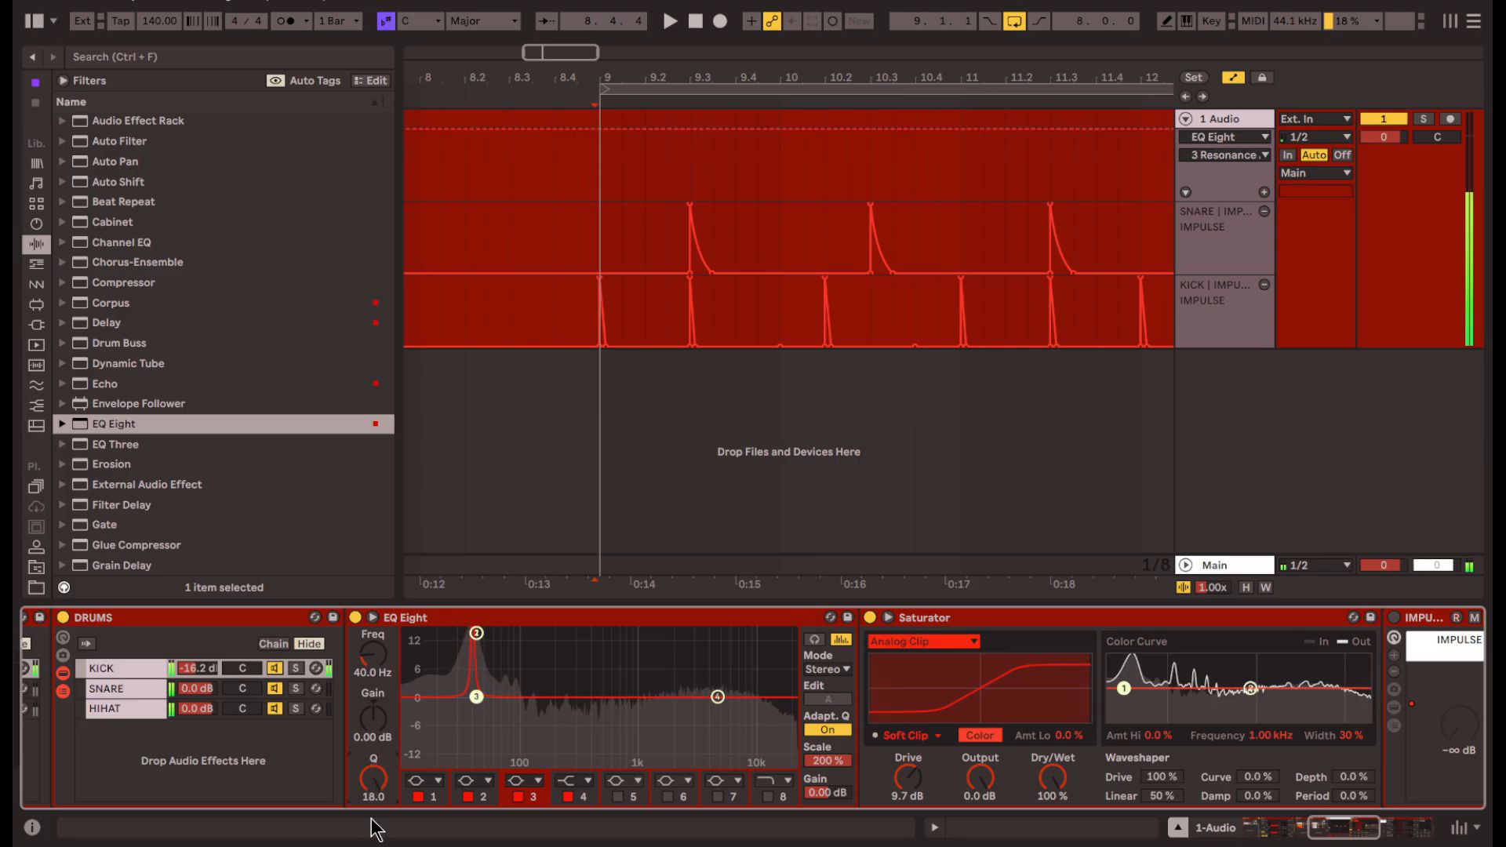
pyautogui.click(589, 798)
pyautogui.click(587, 781)
pyautogui.click(588, 716)
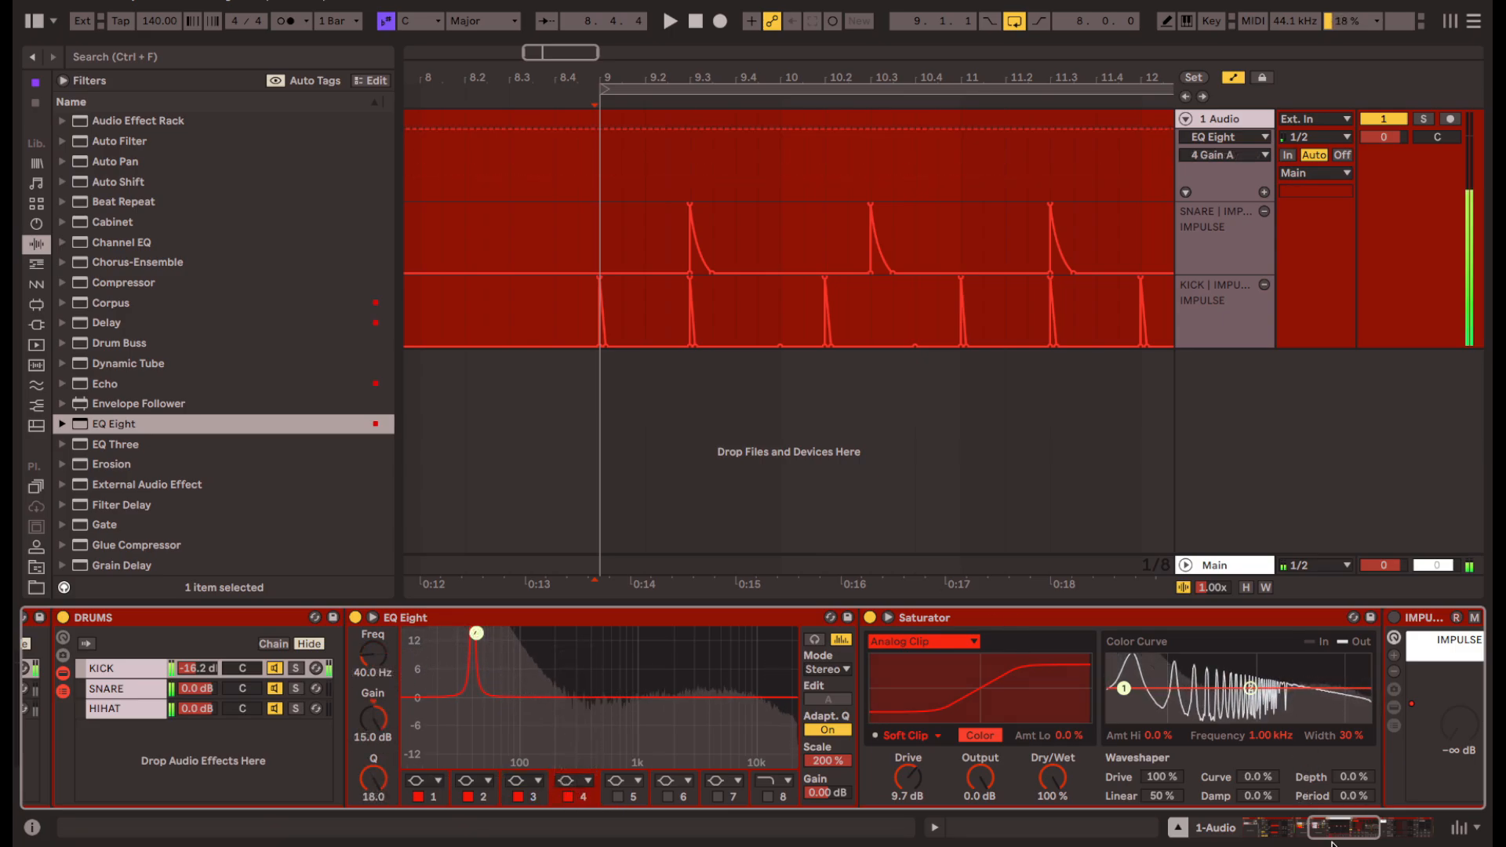
# - Collapse the KICK chain's Saturator, switch on the IMPULSE rack and start playback just before bar 9
pyautogui.moveTo(1343, 838); pyautogui.dragTo(1371, 838)
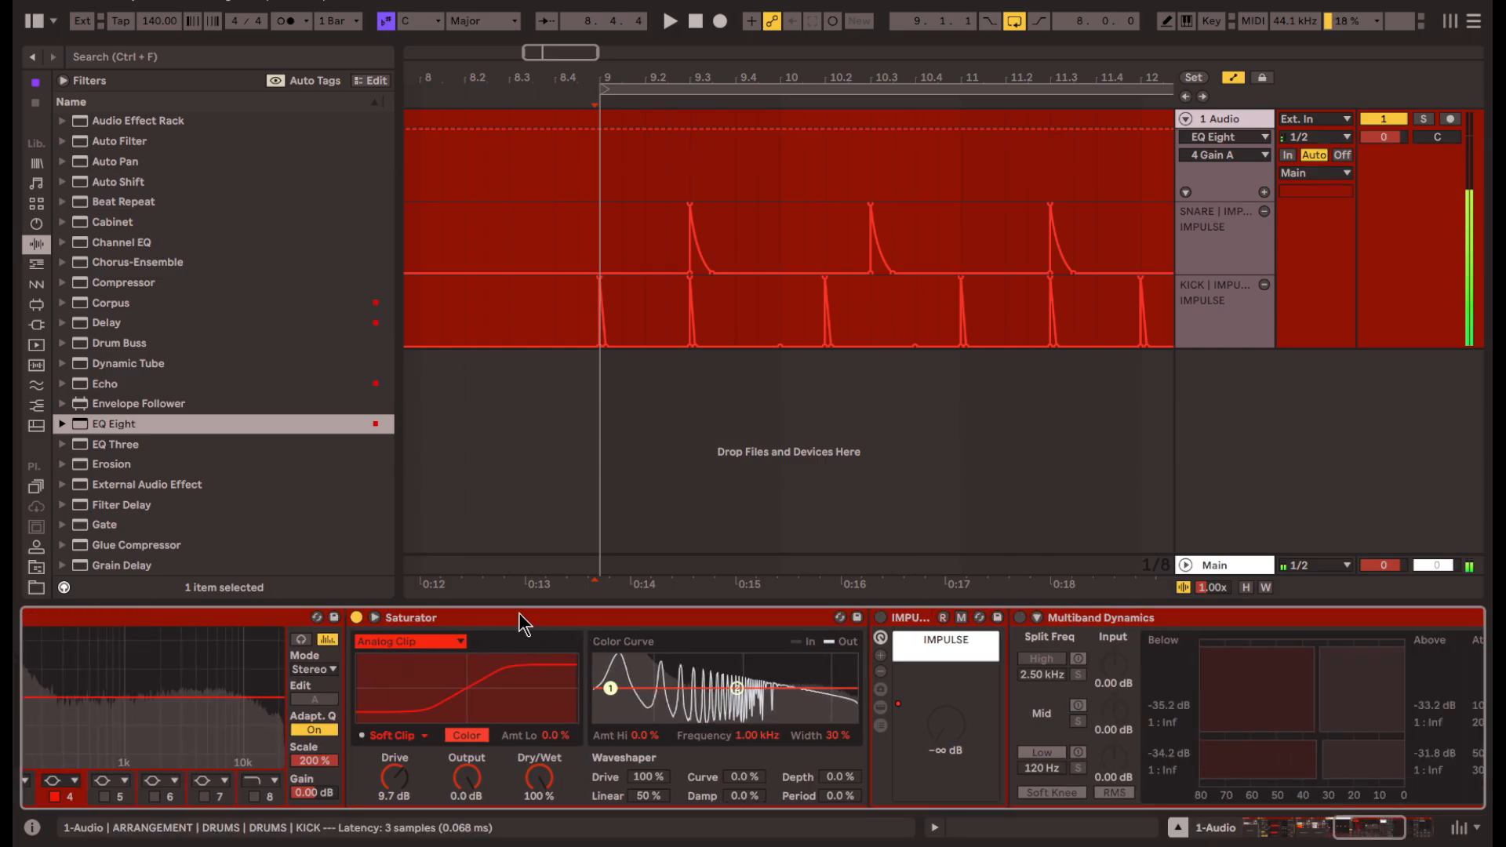
pyautogui.click(456, 626)
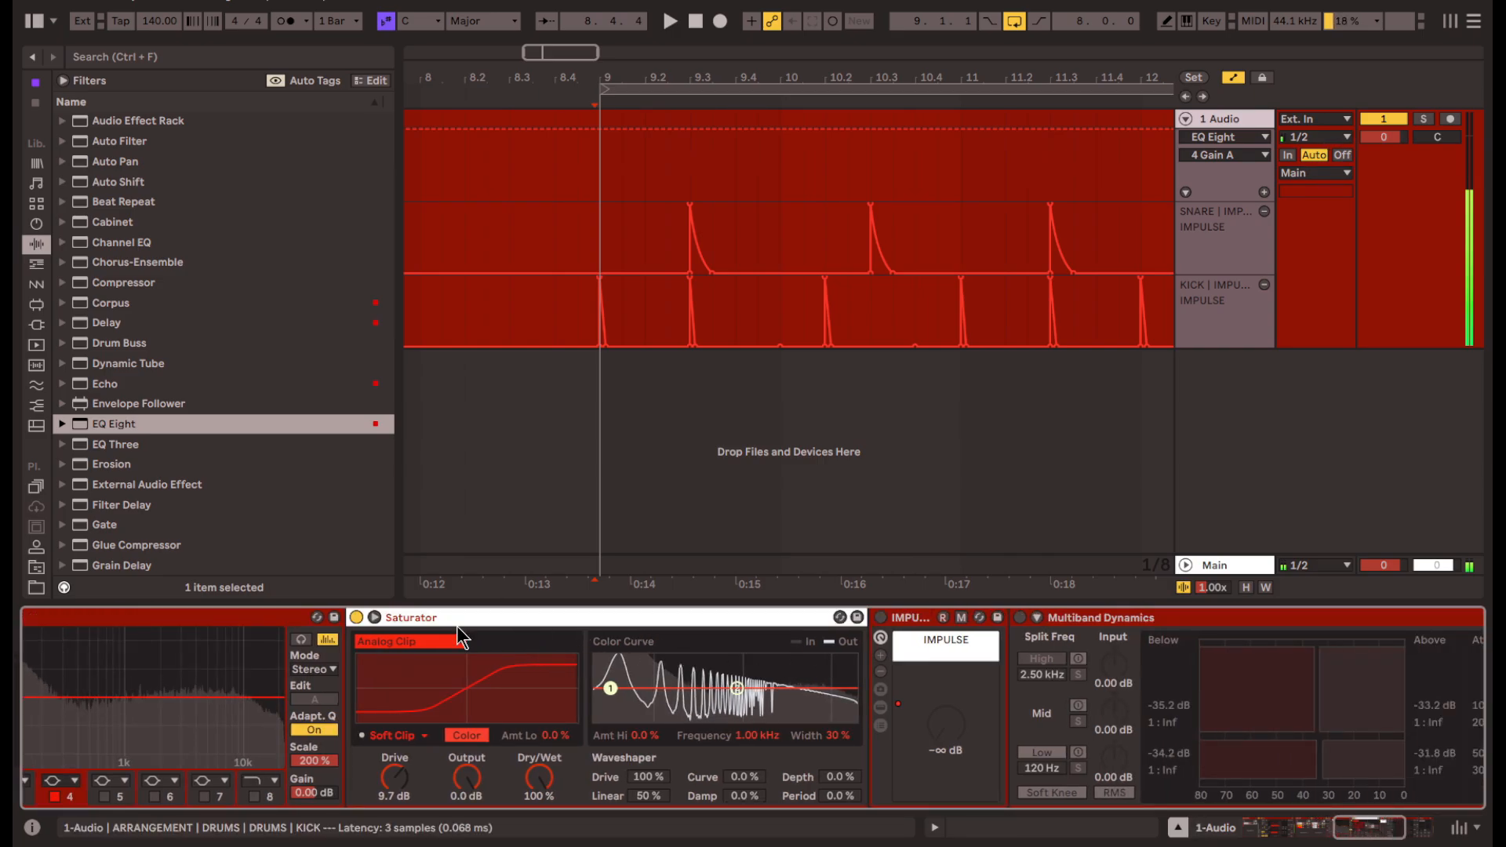
pyautogui.click(56, 617)
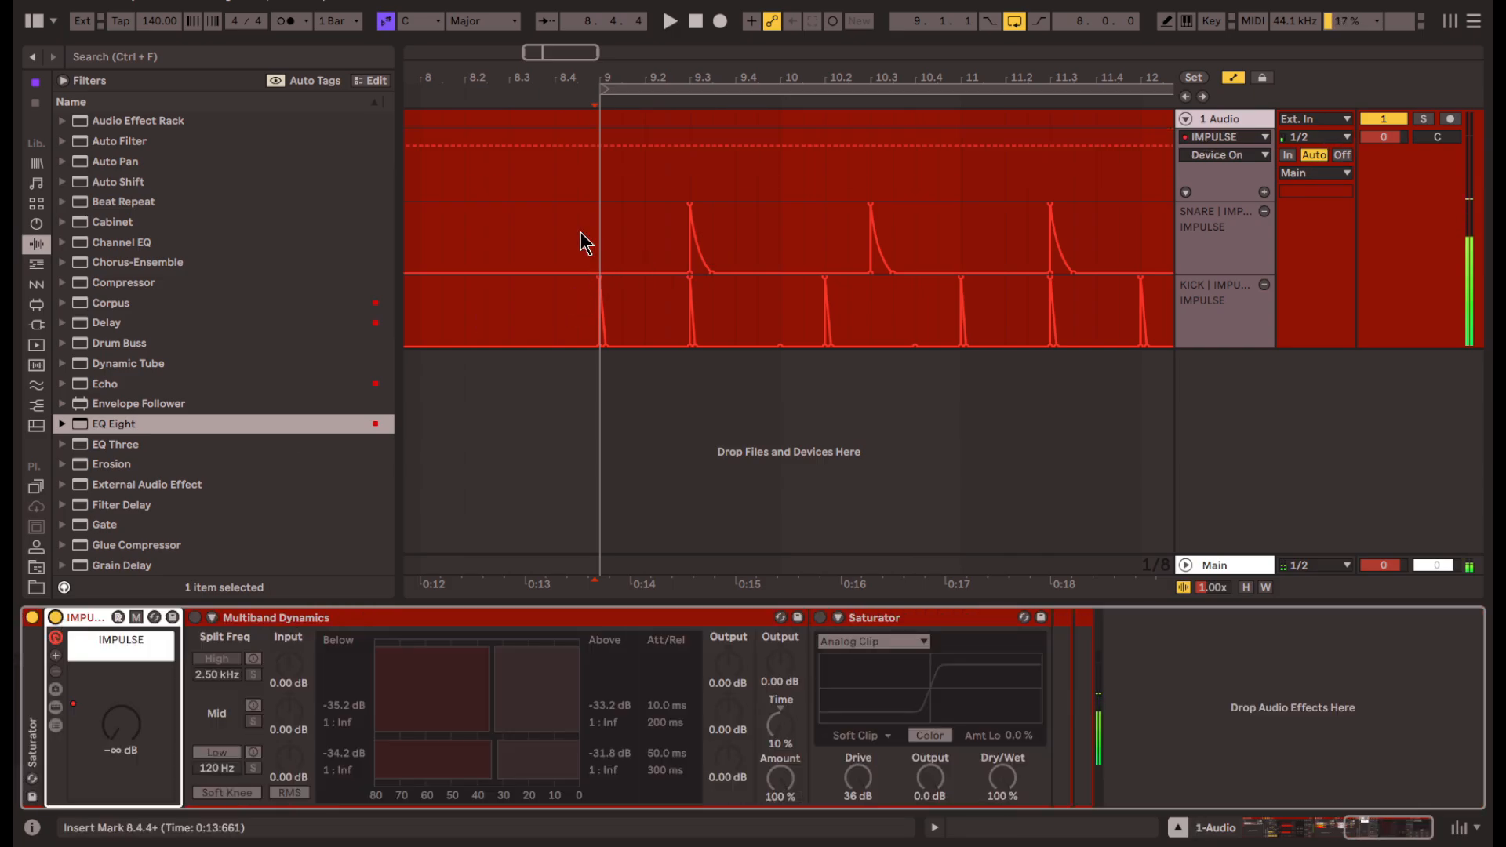
pyautogui.click(574, 224)
pyautogui.press('space')
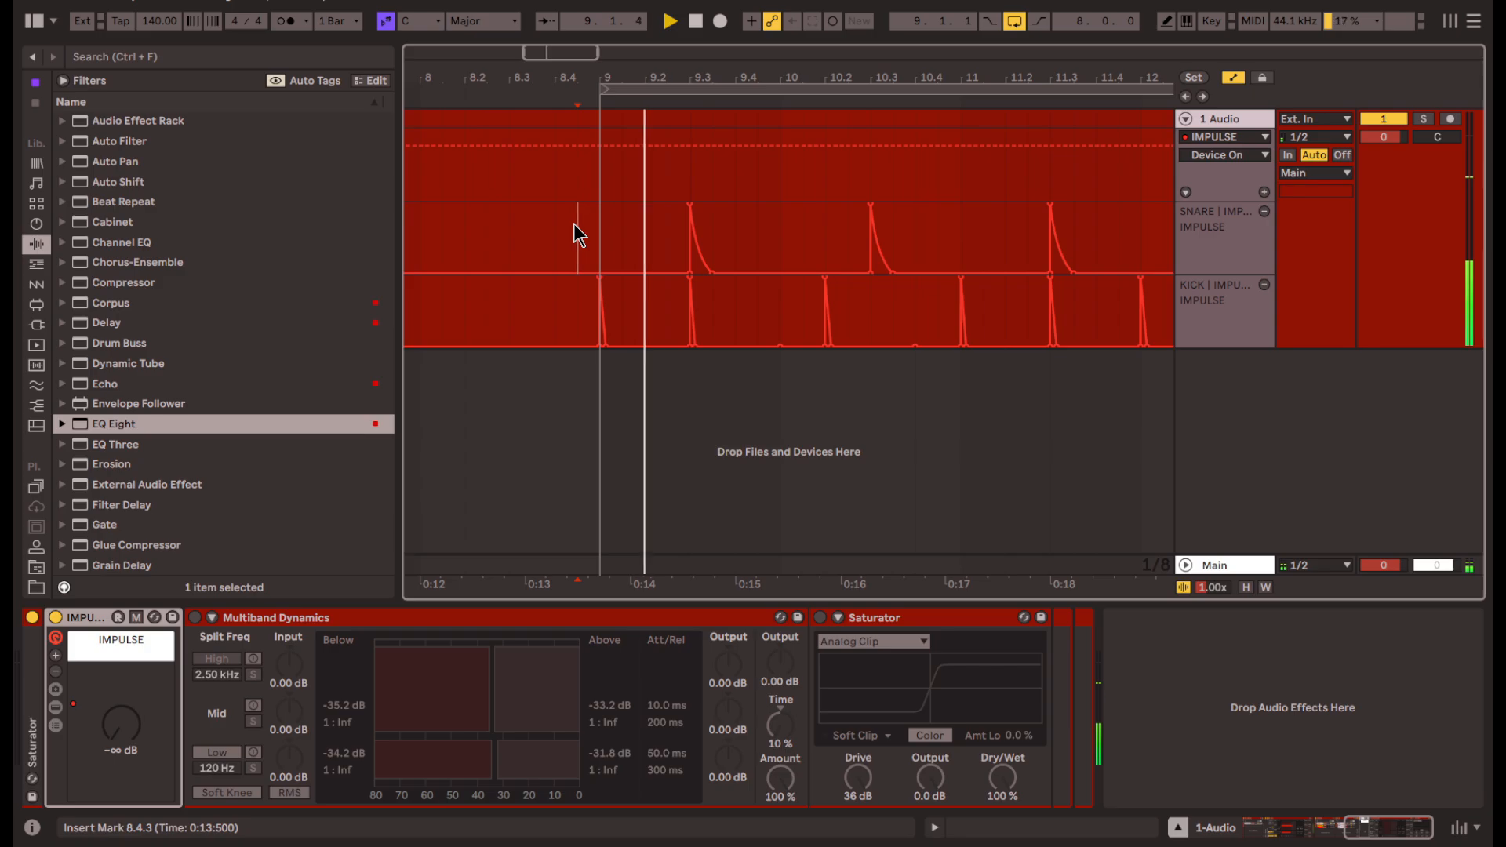
# - Insert an EQ Eight after the KICK's IMPULSE rack and bypass it
pyautogui.scroll(1, 162, 504)
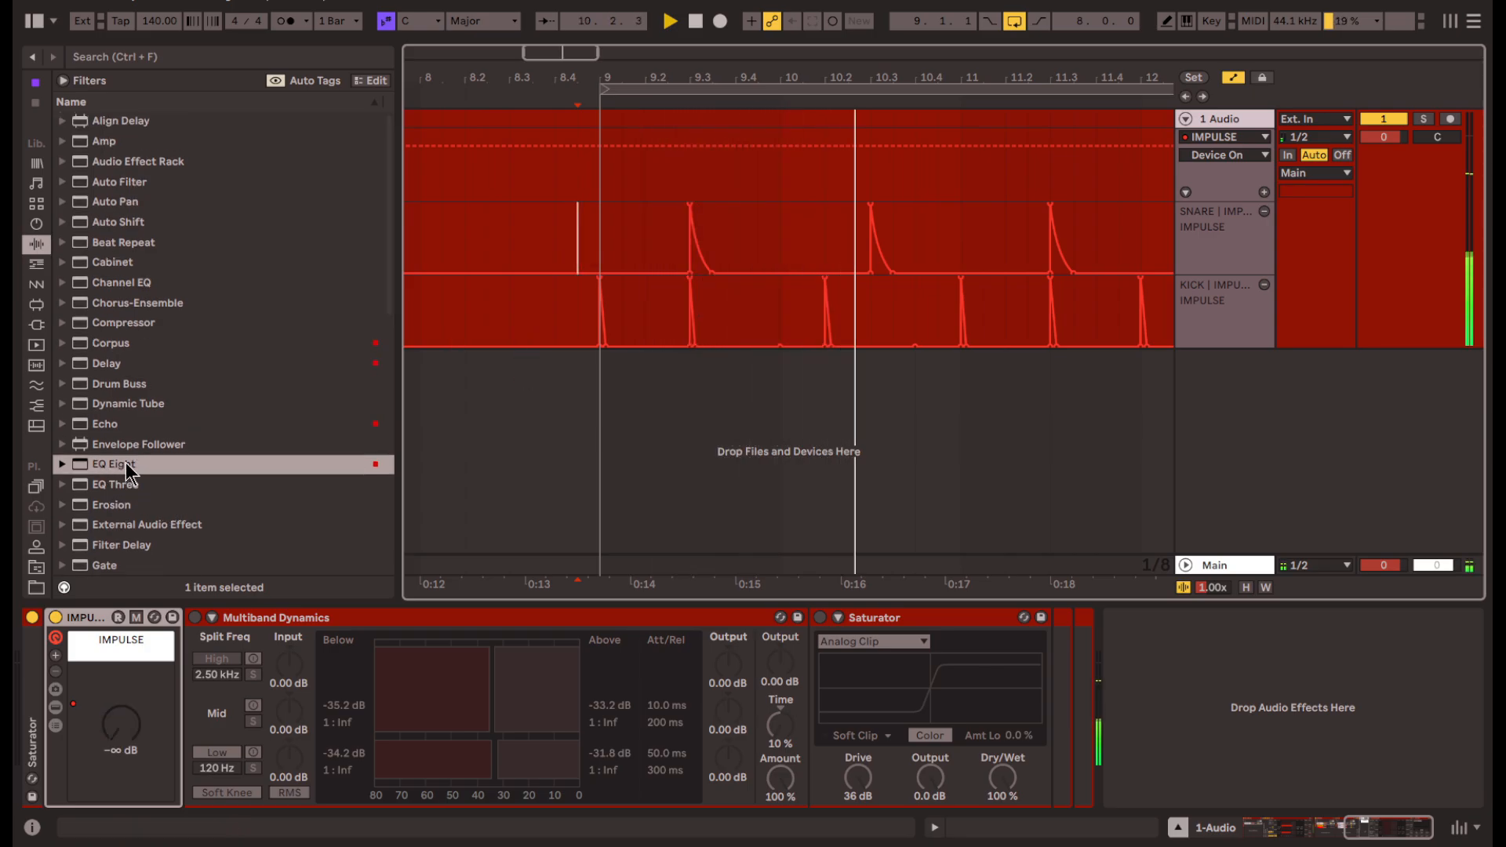
pyautogui.moveTo(129, 466); pyautogui.dragTo(191, 619)
pyautogui.click(195, 618)
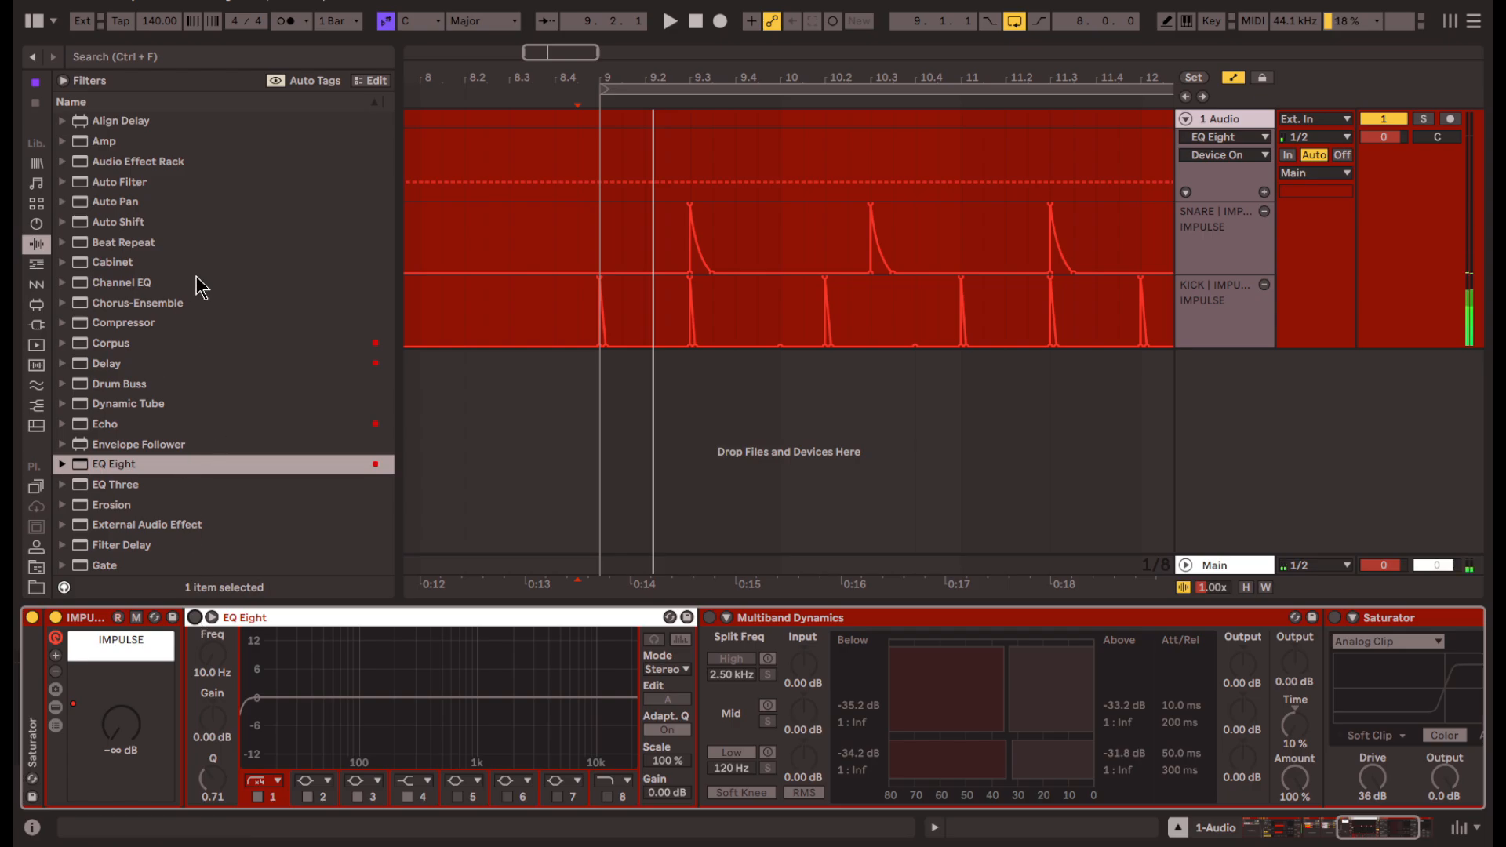
# - Insert the [G!] ENNEADECAGON B rack after IMPULSE with LO-MID CROSS 50 Hz, MID-HI CROSS 200 Hz, TYPE OF CROSS 0 and LEVEL AMOUNT 14
pyautogui.click(62, 161)
pyautogui.moveTo(264, 288); pyautogui.dragTo(325, 517)
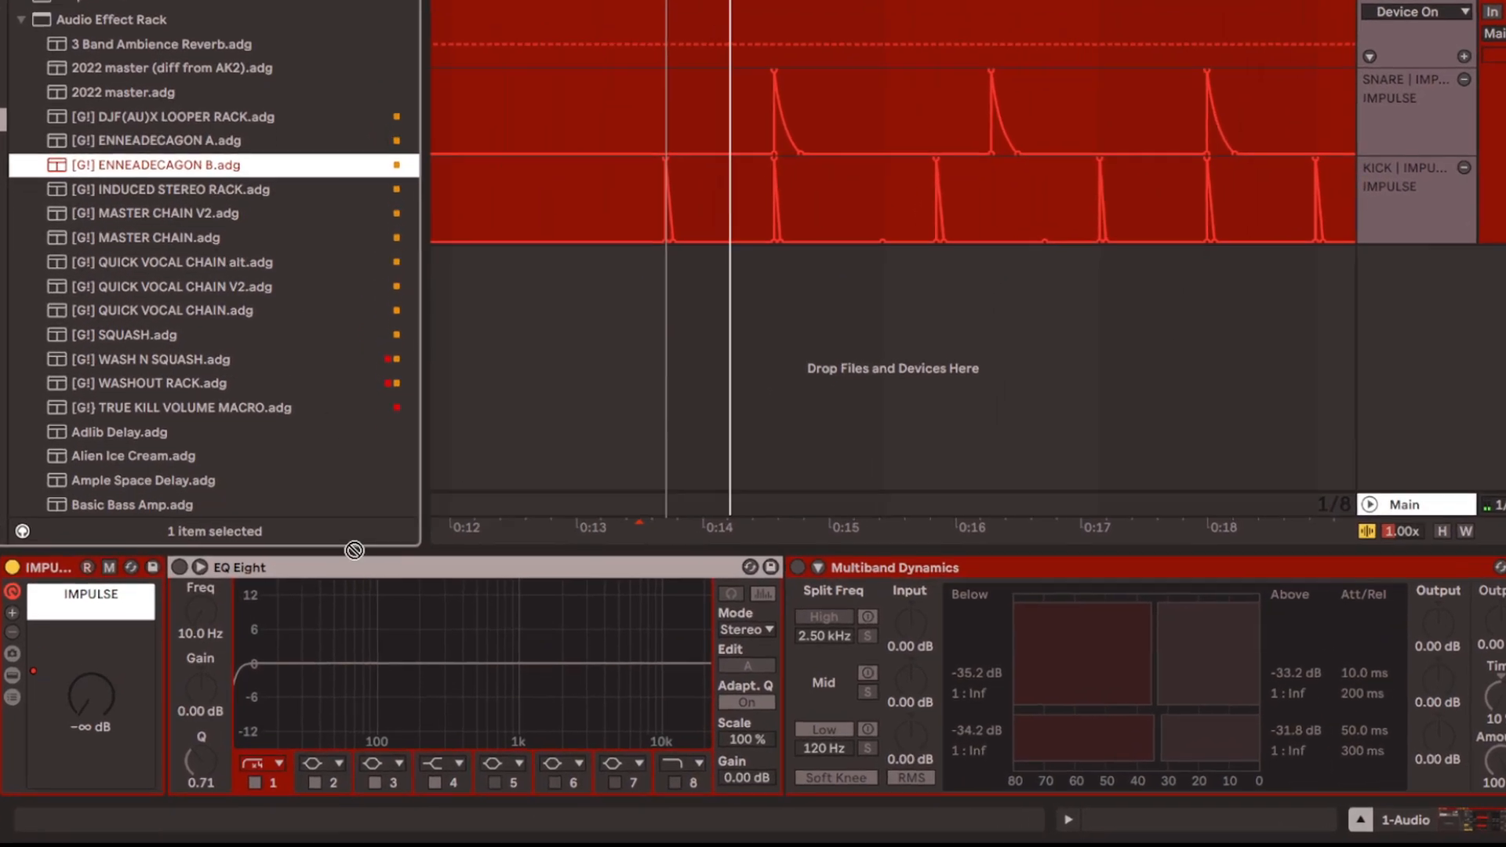
pyautogui.moveTo(334, 451); pyautogui.dragTo(356, 737)
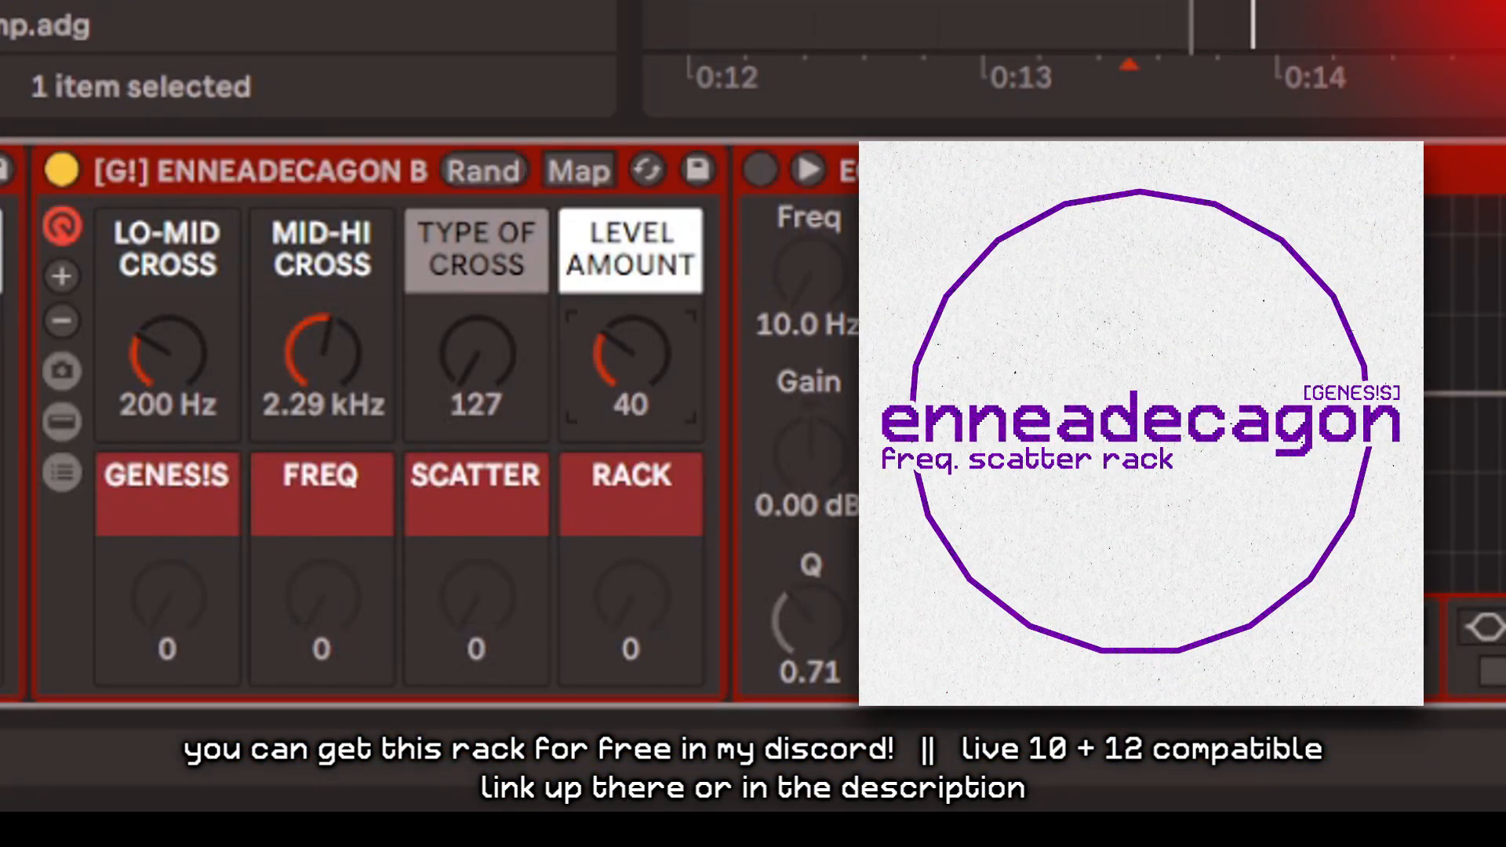
pyautogui.moveTo(631, 353); pyautogui.dragTo(631, 429)
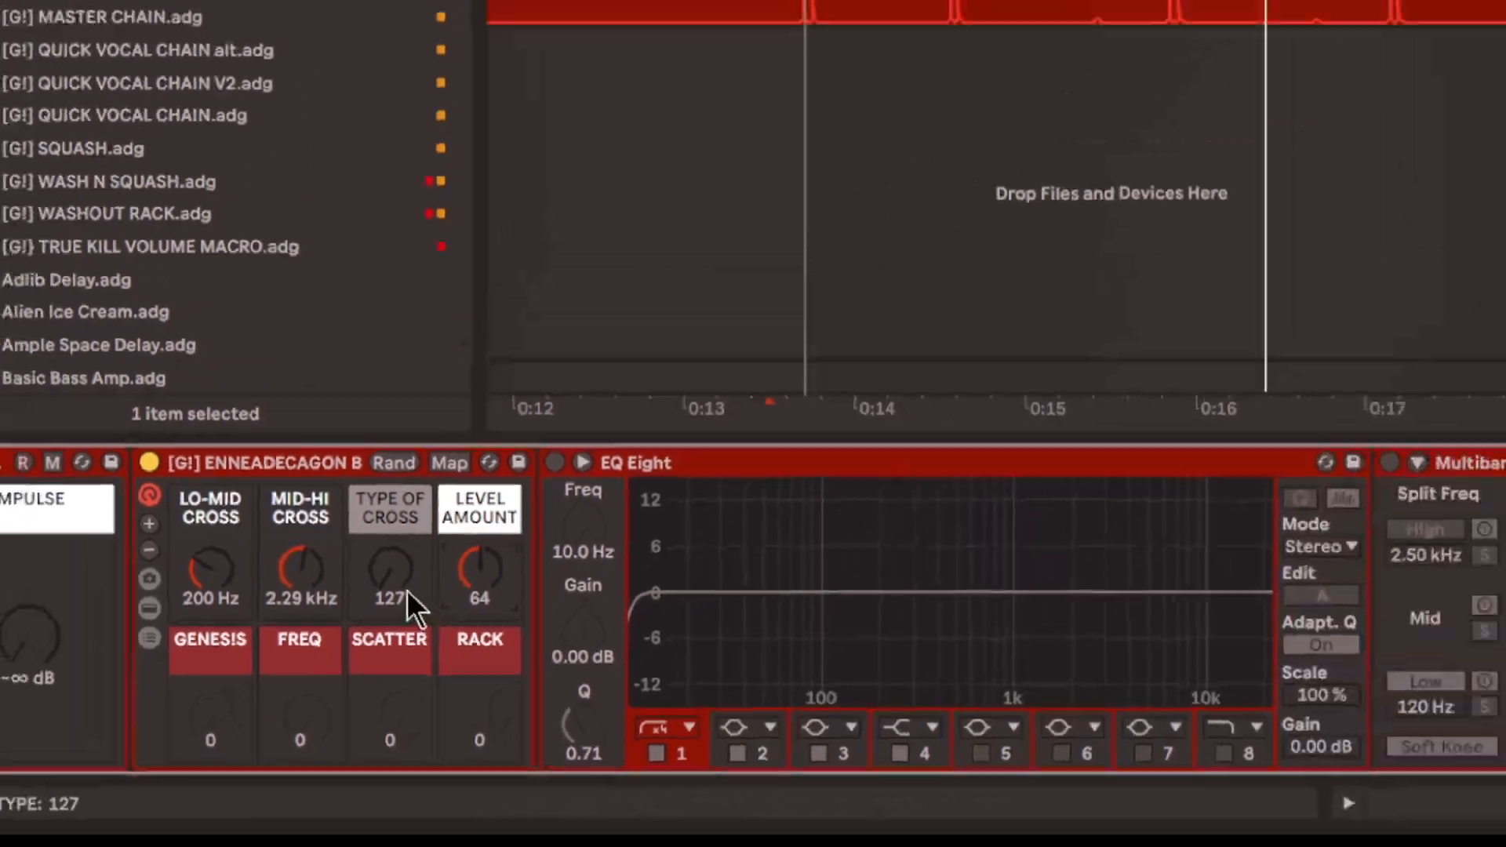
pyautogui.moveTo(406, 590); pyautogui.dragTo(407, 478)
pyautogui.moveTo(478, 581); pyautogui.dragTo(478, 606)
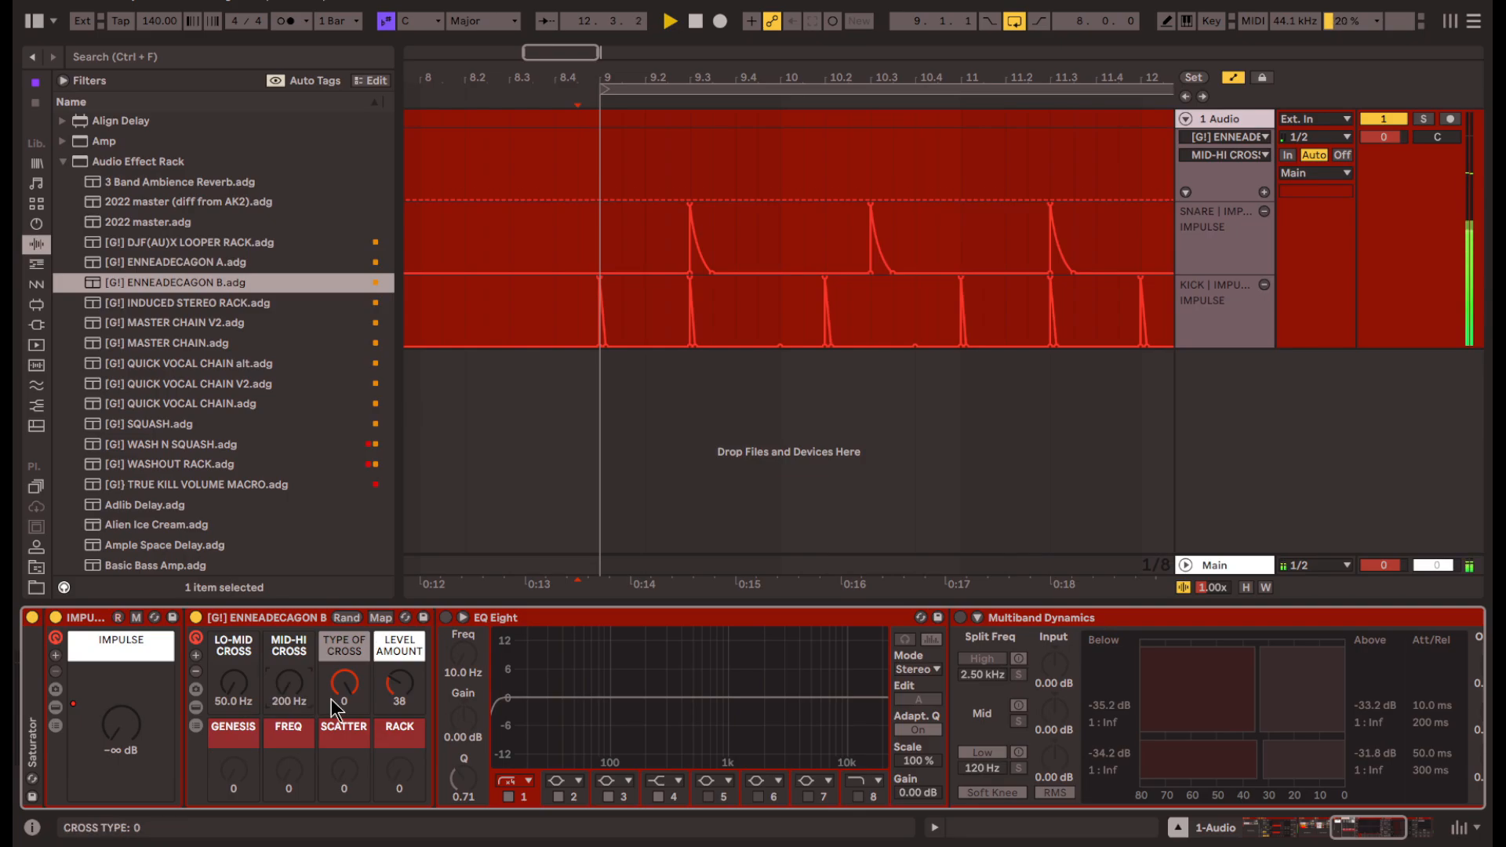
pyautogui.moveTo(399, 683); pyautogui.dragTo(399, 706)
# - Add a Saturator after the ENNEADECAGON B rack, set its Drive to 17 dB and bypass it
pyautogui.click(195, 350)
pyautogui.press('Left')
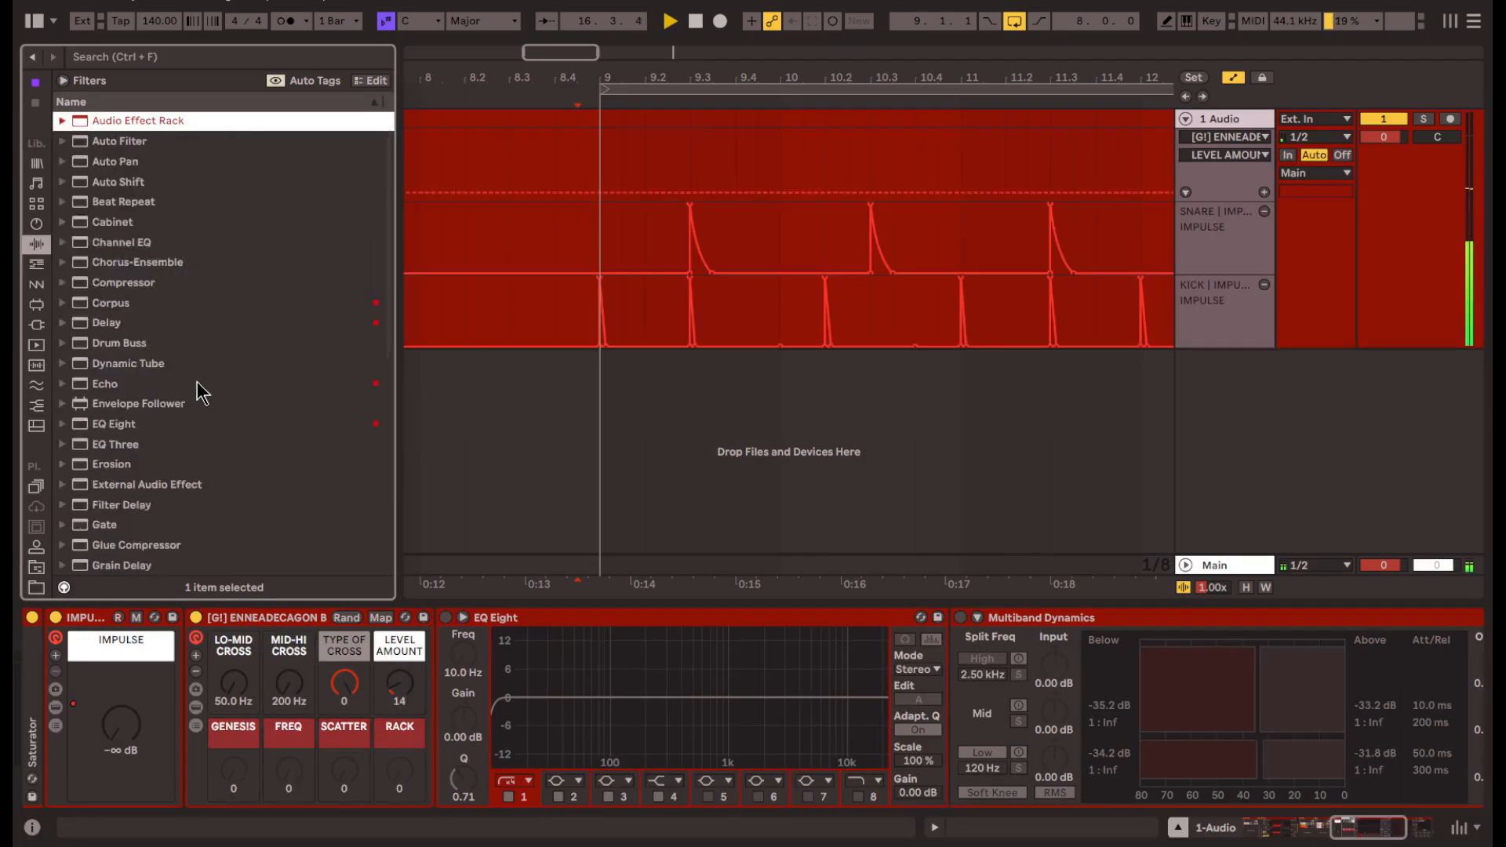
pyautogui.scroll(-2, 198, 416)
pyautogui.click(200, 457)
pyautogui.scroll(-4, 203, 471)
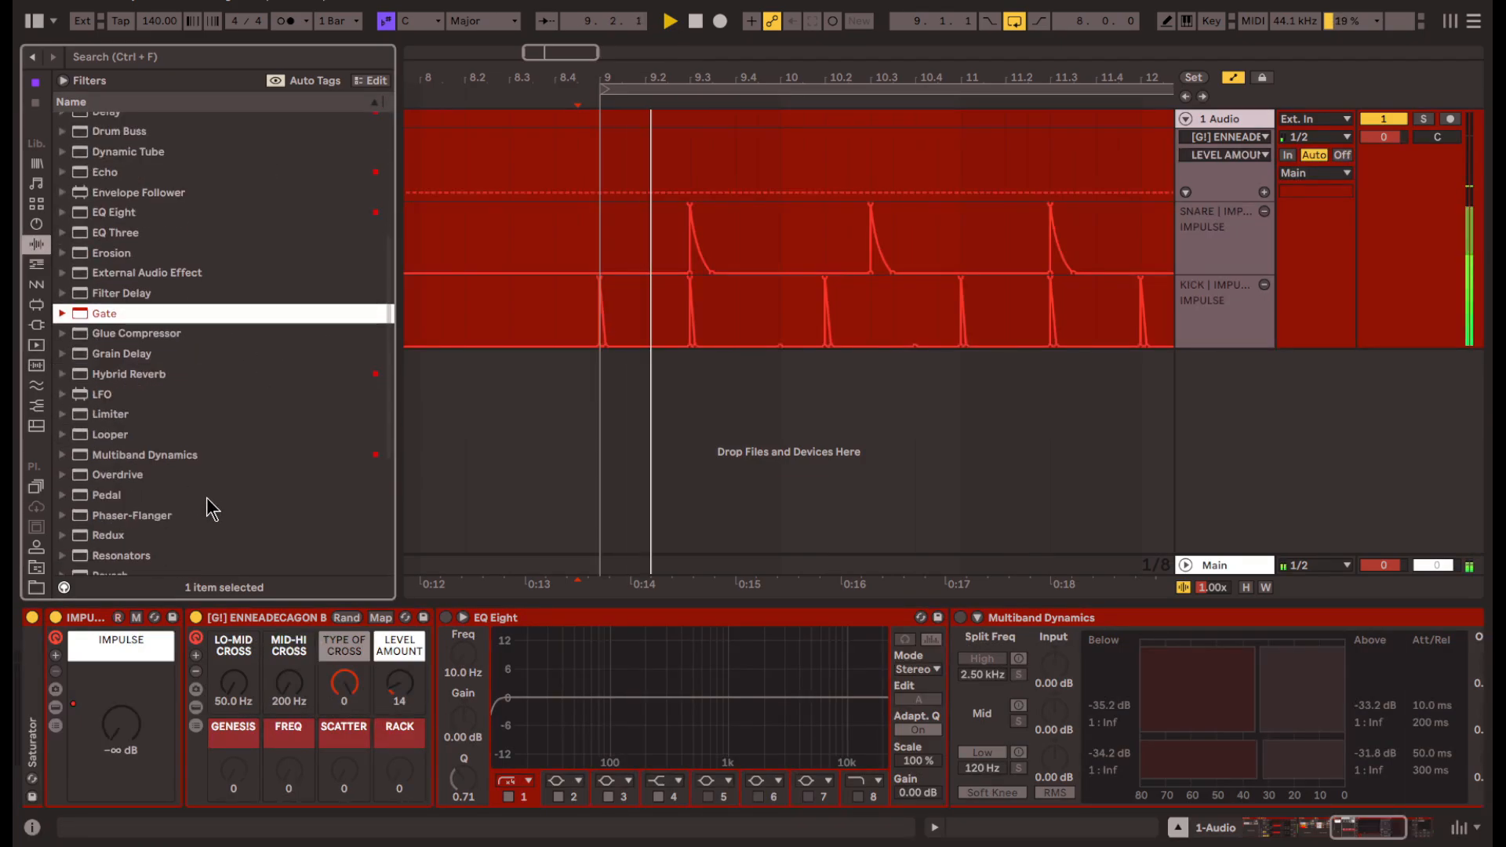
pyautogui.click(206, 497)
pyautogui.scroll(-5, 196, 518)
pyautogui.doubleClick(166, 444)
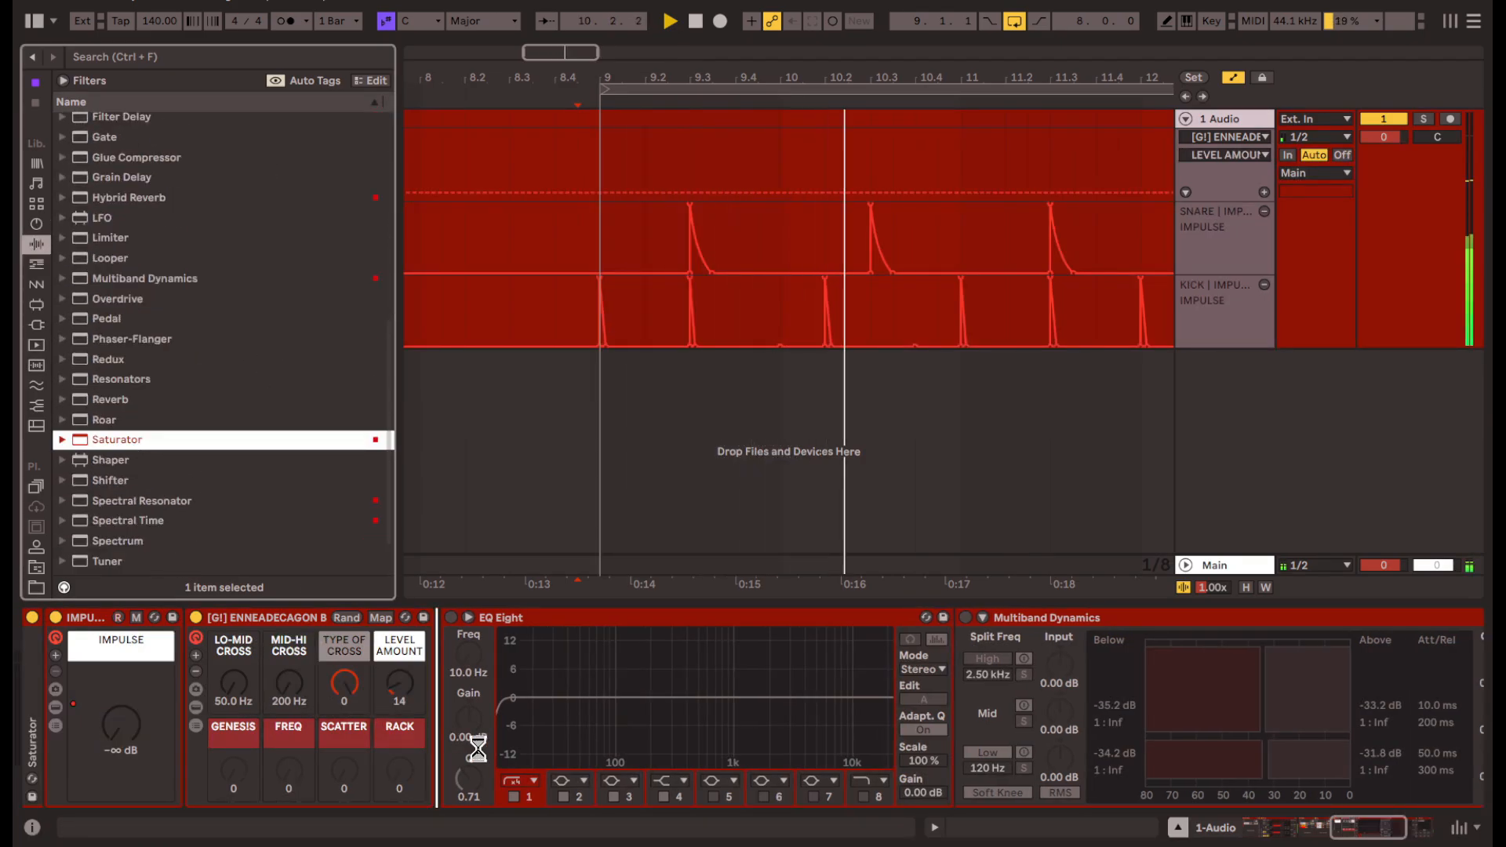
pyautogui.moveTo(484, 777); pyautogui.dragTo(484, 740)
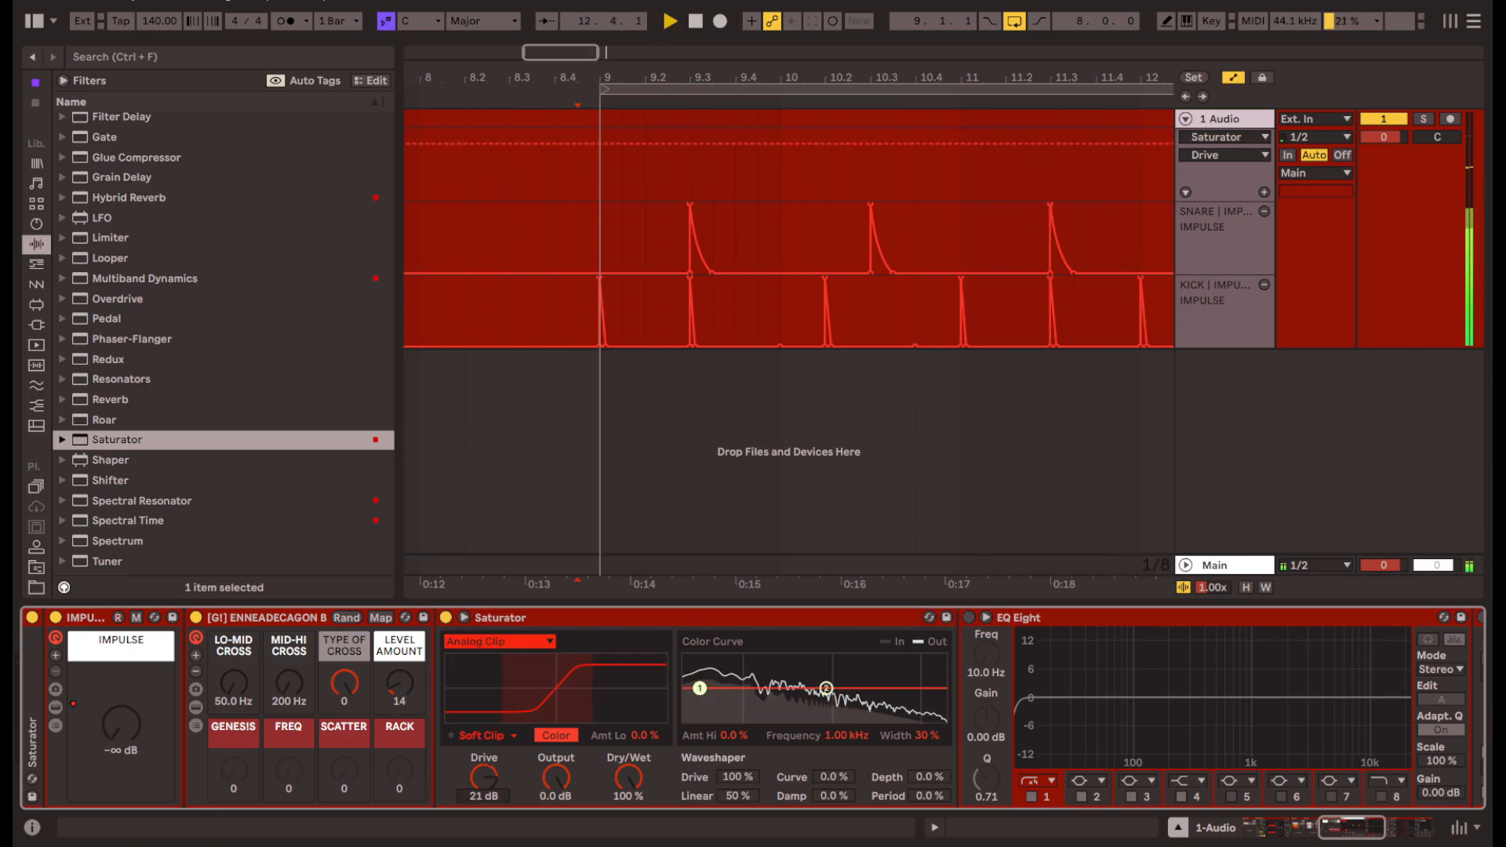
pyautogui.moveTo(484, 741); pyautogui.dragTo(484, 748)
# - Move the bypassed EQ Eight in front of the Saturator, switch it on, and shape it with a steep low cut and a 225 Hz high cut
pyautogui.scroll(3, 321, 477)
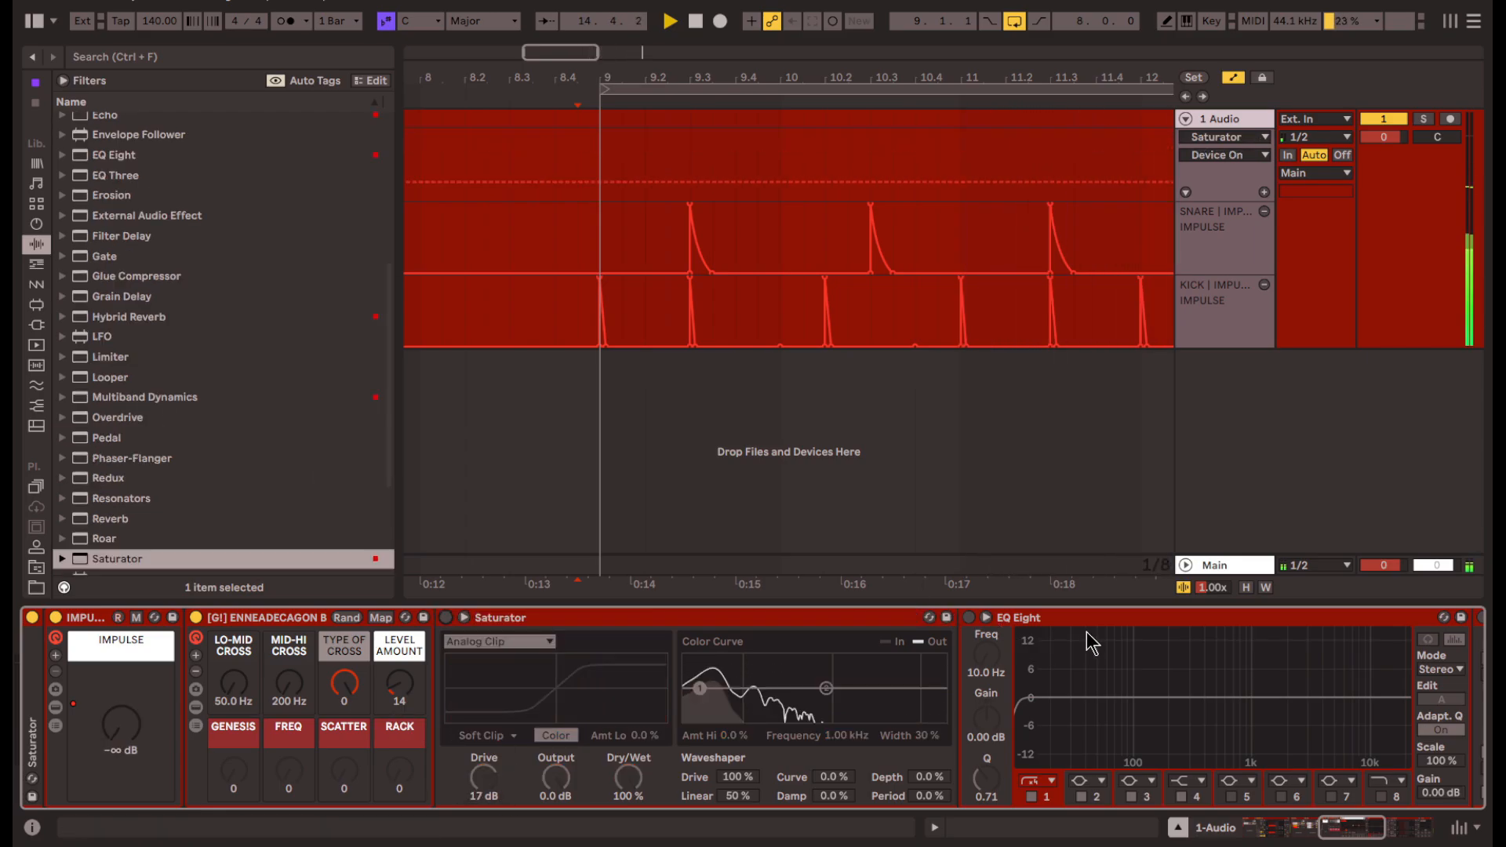
pyautogui.moveTo(1090, 618); pyautogui.dragTo(506, 665)
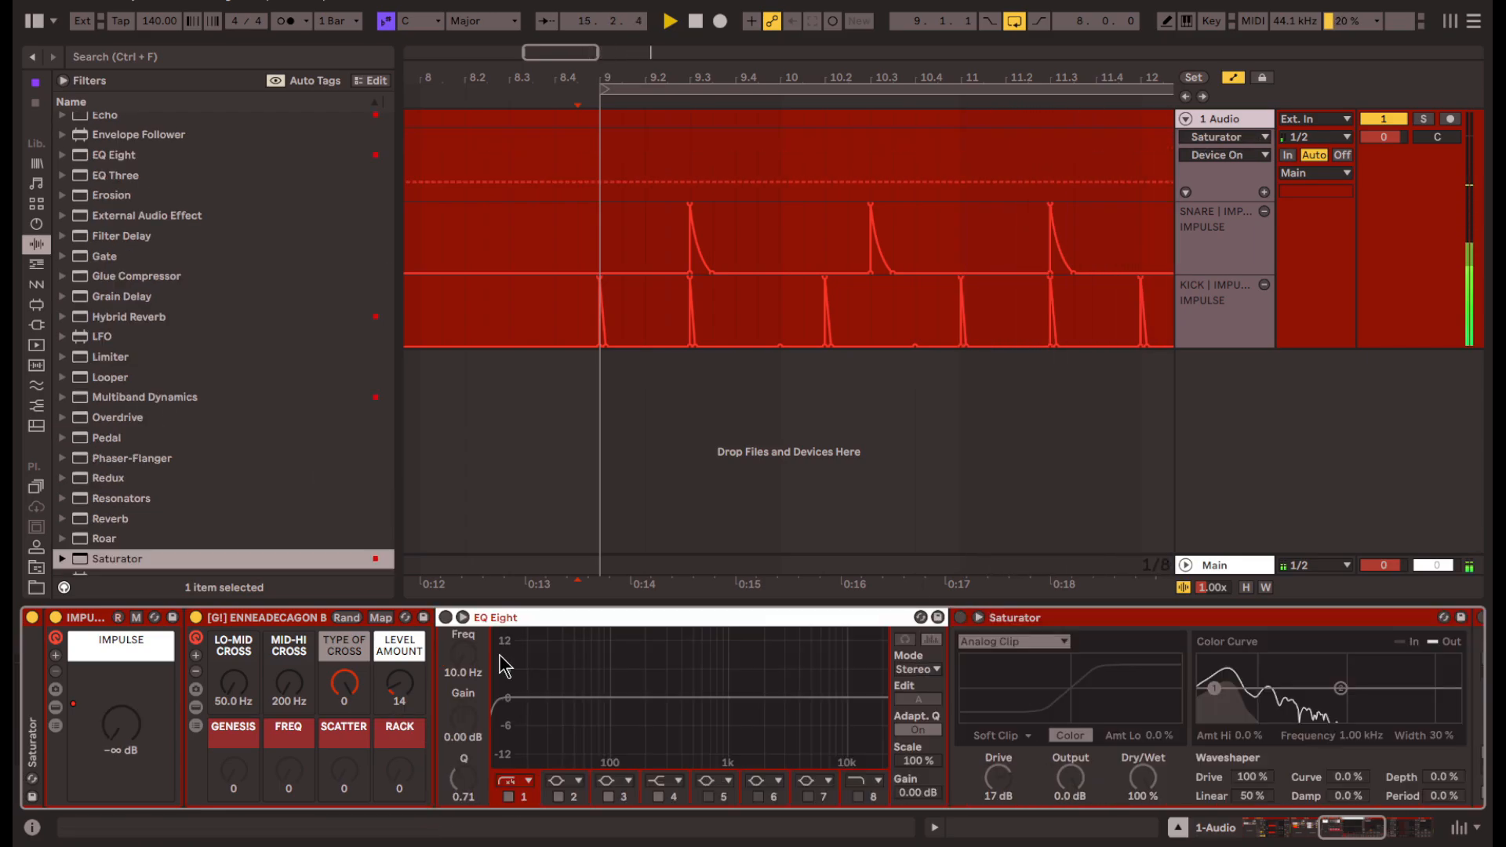
pyautogui.click(444, 617)
pyautogui.moveTo(497, 709); pyautogui.dragTo(562, 699)
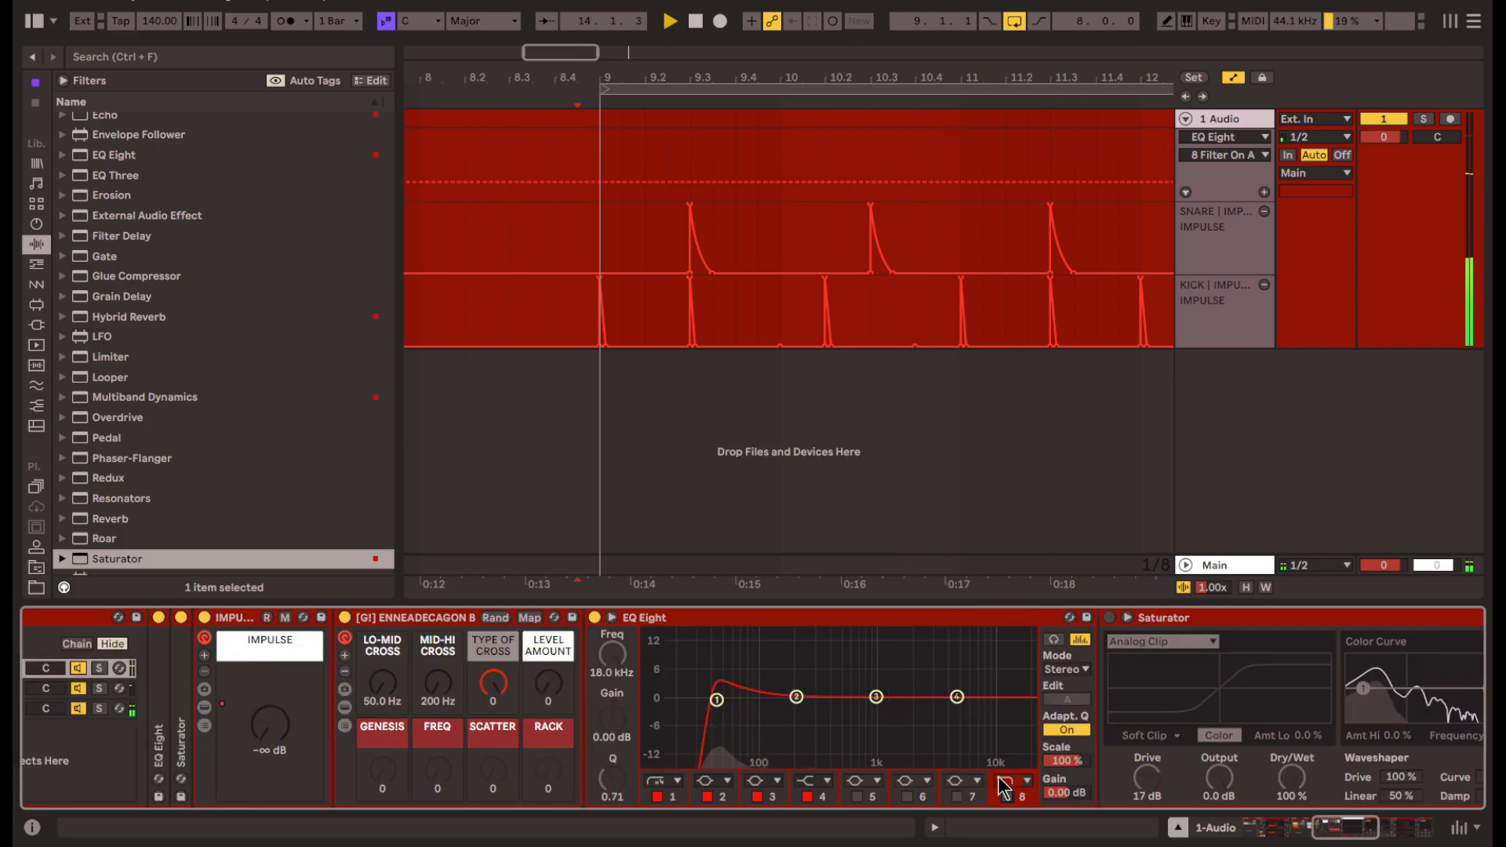
pyautogui.click(1006, 795)
pyautogui.moveTo(1020, 696); pyautogui.dragTo(802, 709)
# - Switch on the Saturator with Medium Curve and Drive 9.1 dB, and retune the EQ Eight's band 8 high cut to 255 Hz with Q 0.36
pyautogui.click(620, 618)
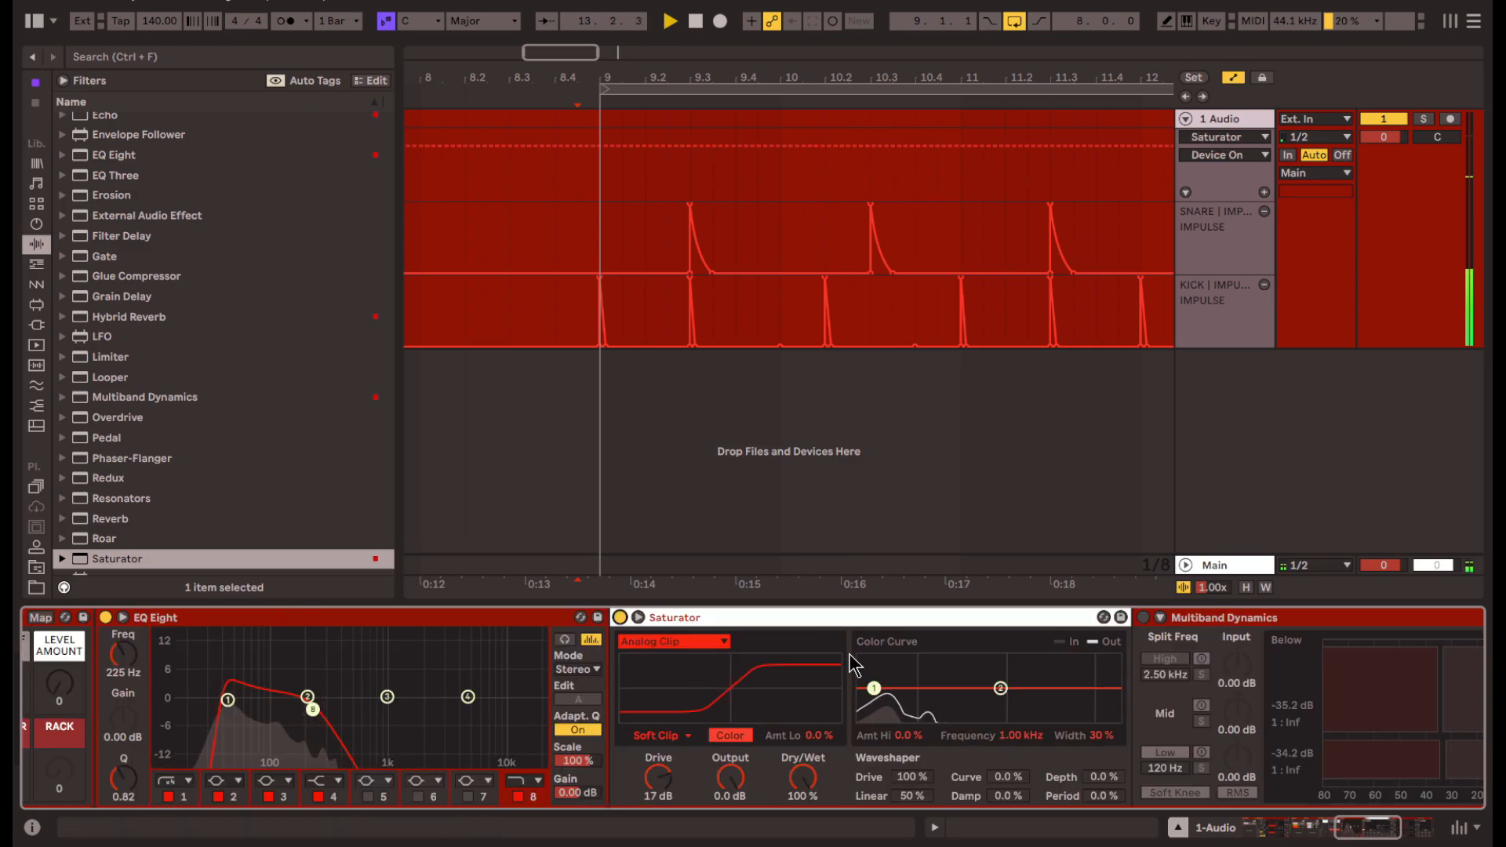
pyautogui.moveTo(659, 773); pyautogui.dragTo(659, 763)
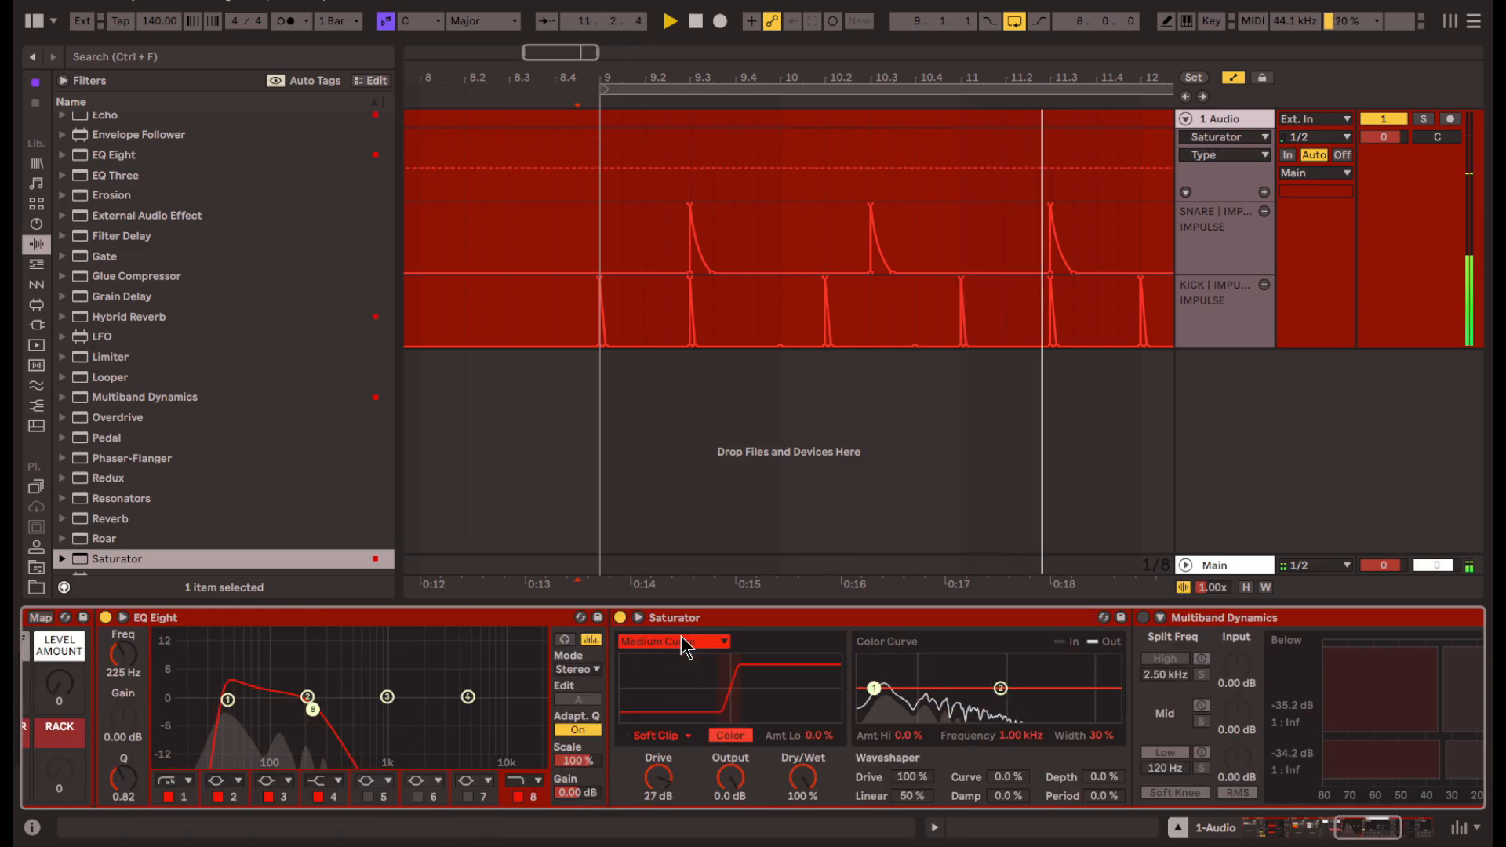
pyautogui.press('Down')
pyautogui.press('Down')
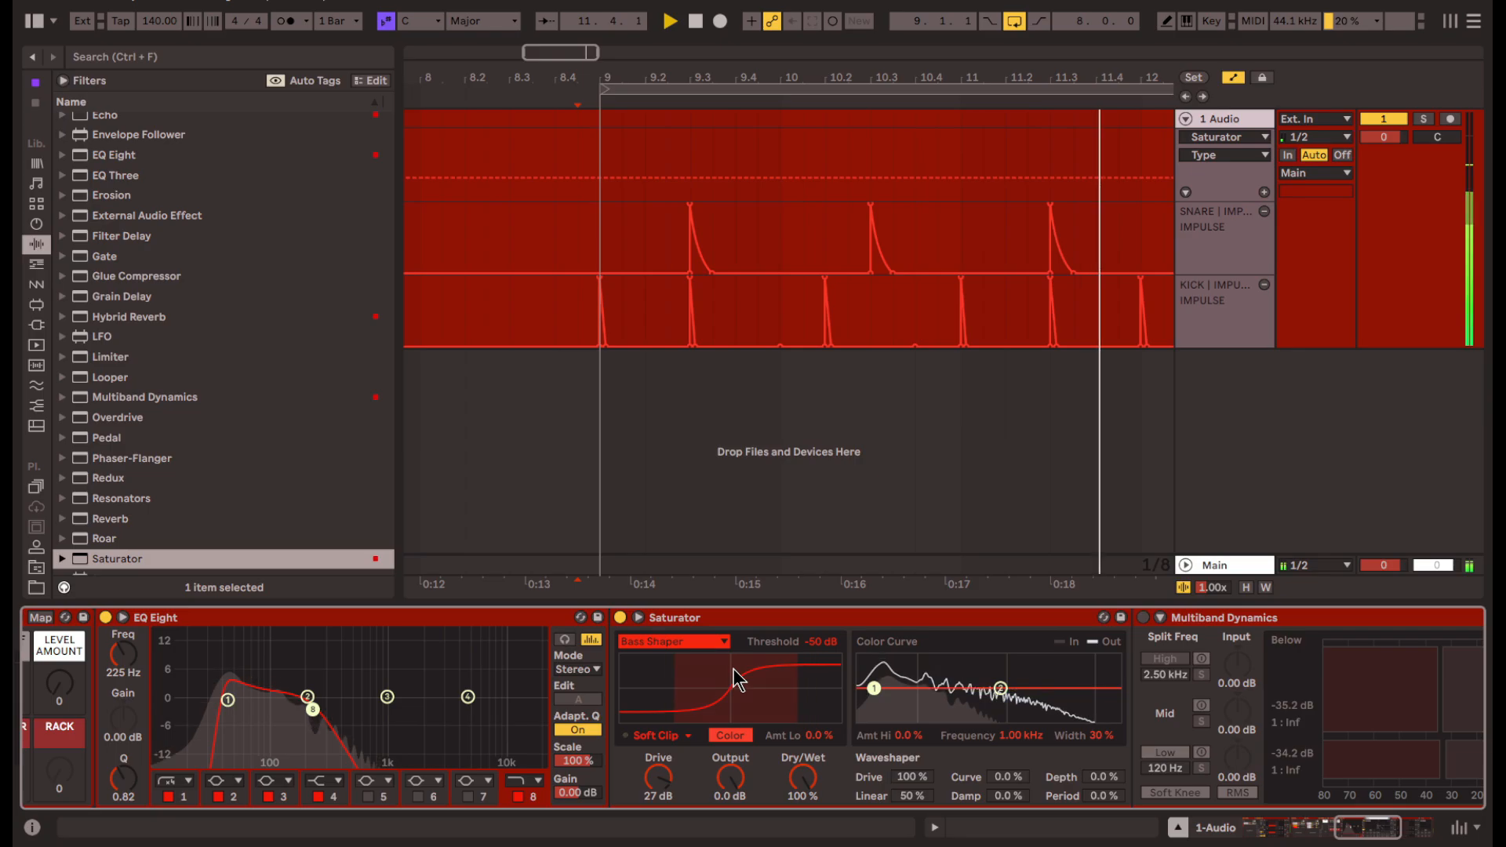
pyautogui.click(680, 643)
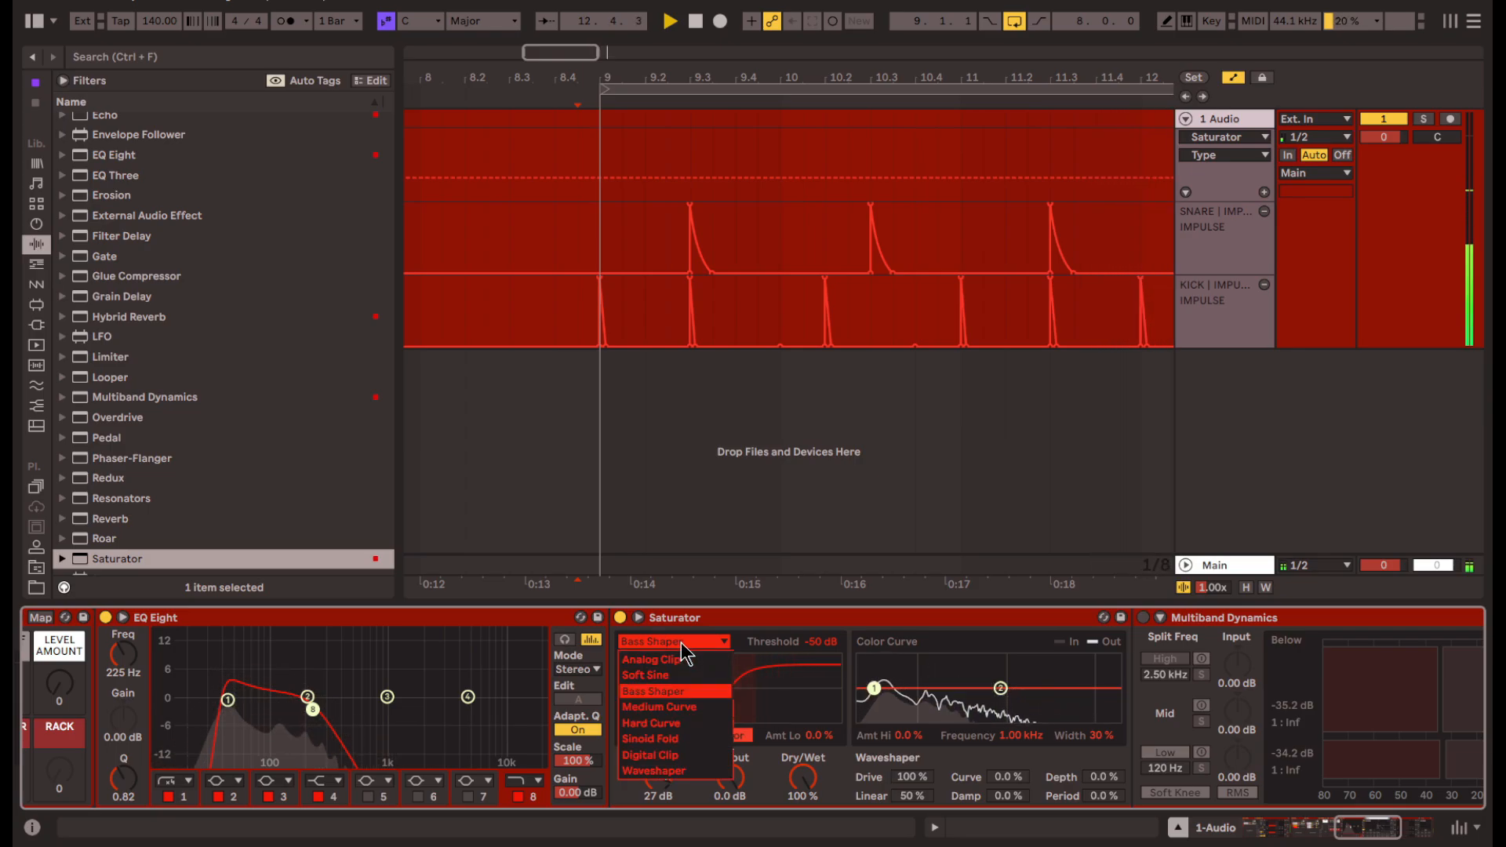
pyautogui.click(681, 643)
pyautogui.press('Down')
pyautogui.moveTo(659, 799); pyautogui.dragTo(661, 831)
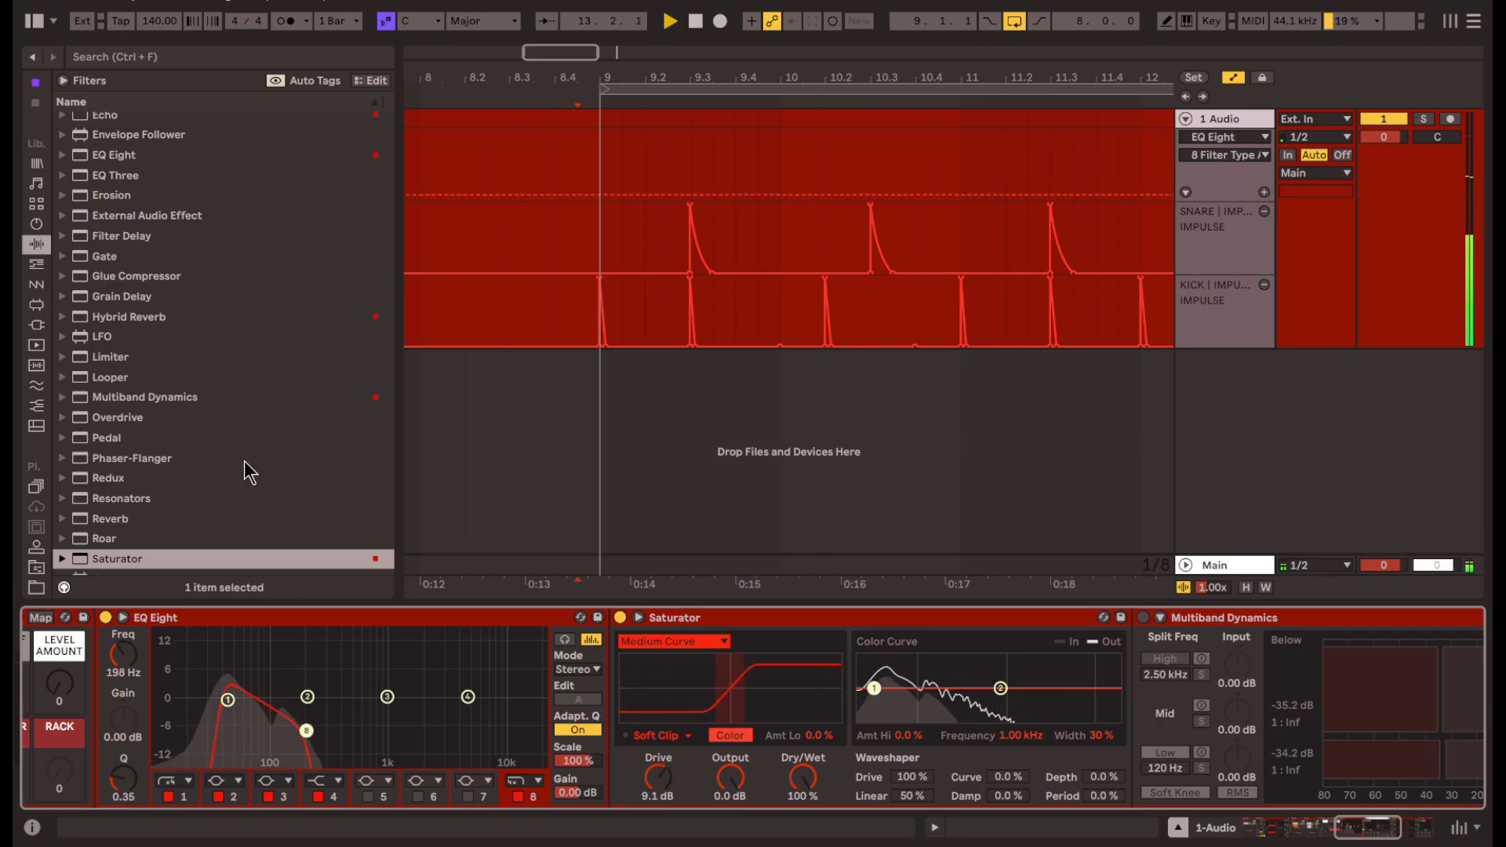
pyautogui.moveTo(307, 730); pyautogui.dragTo(319, 729)
# - Insert a Glue Compressor between the Saturator and the Multiband Dynamics in the KICK chain
pyautogui.scroll(3, 204, 474)
pyautogui.scroll(3, 229, 323)
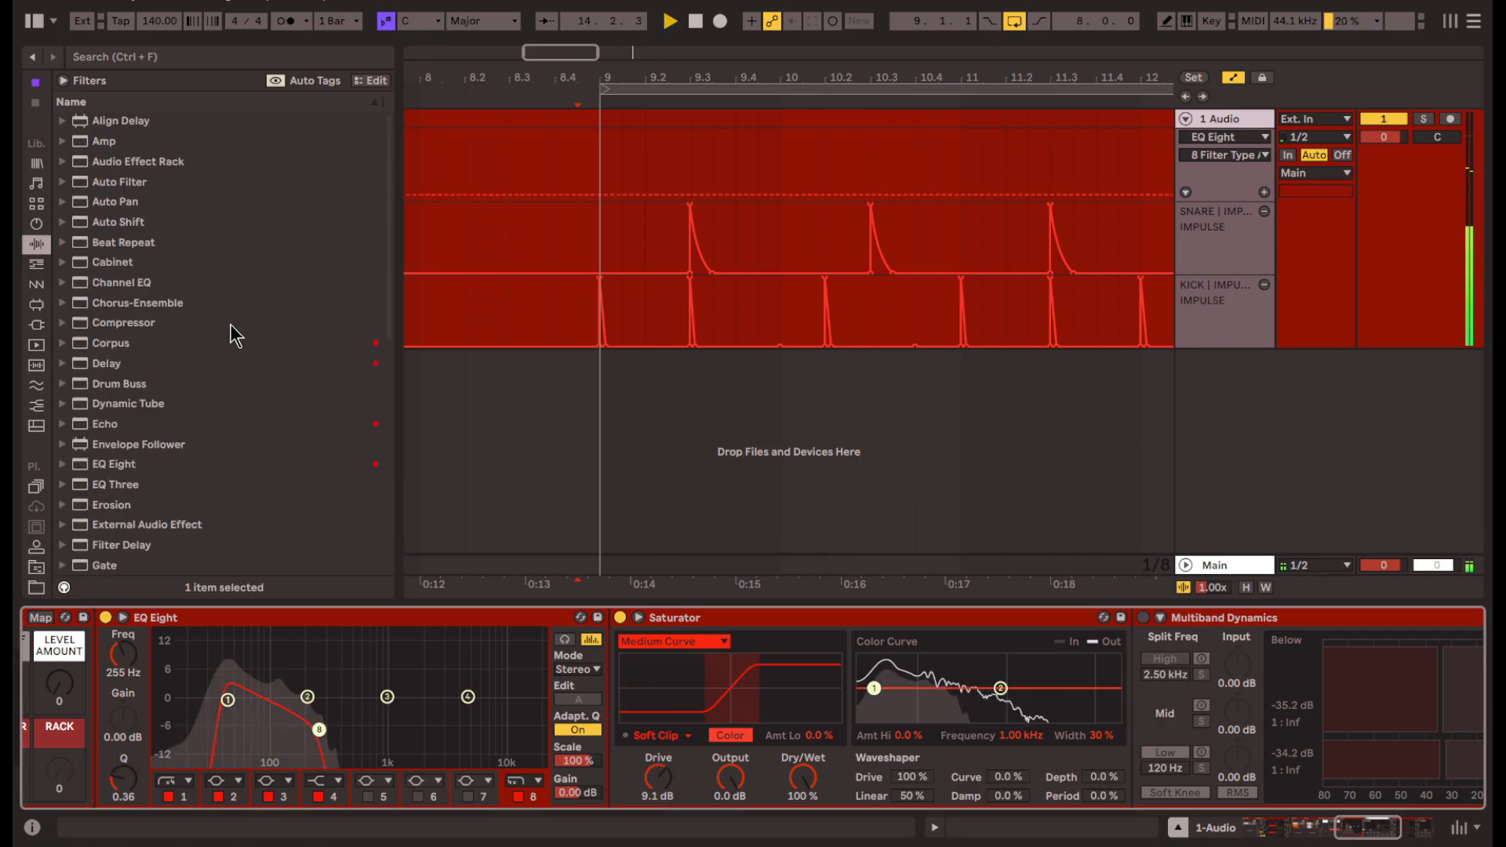
pyautogui.click(164, 135)
pyautogui.scroll(-4, 248, 444)
pyautogui.click(248, 449)
pyautogui.moveTo(135, 411); pyautogui.dragTo(1106, 735)
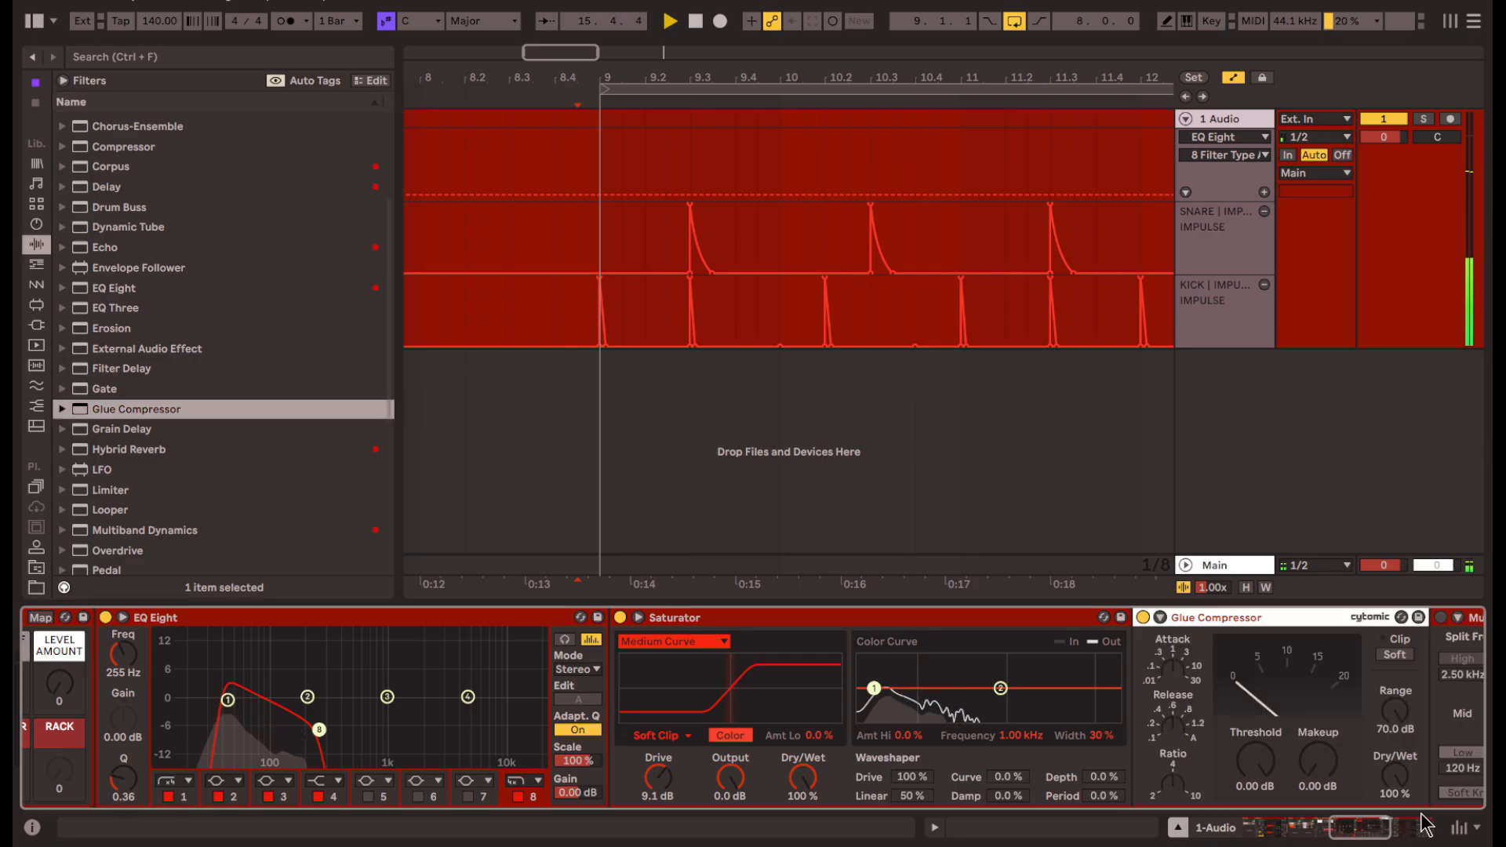
pyautogui.click(1378, 828)
# - Adjust the Glue Compressor's attack and release, and set Threshold -24.4 dB, Makeup 15 dB and Soft clip on
pyautogui.moveTo(736, 725); pyautogui.dragTo(739, 765)
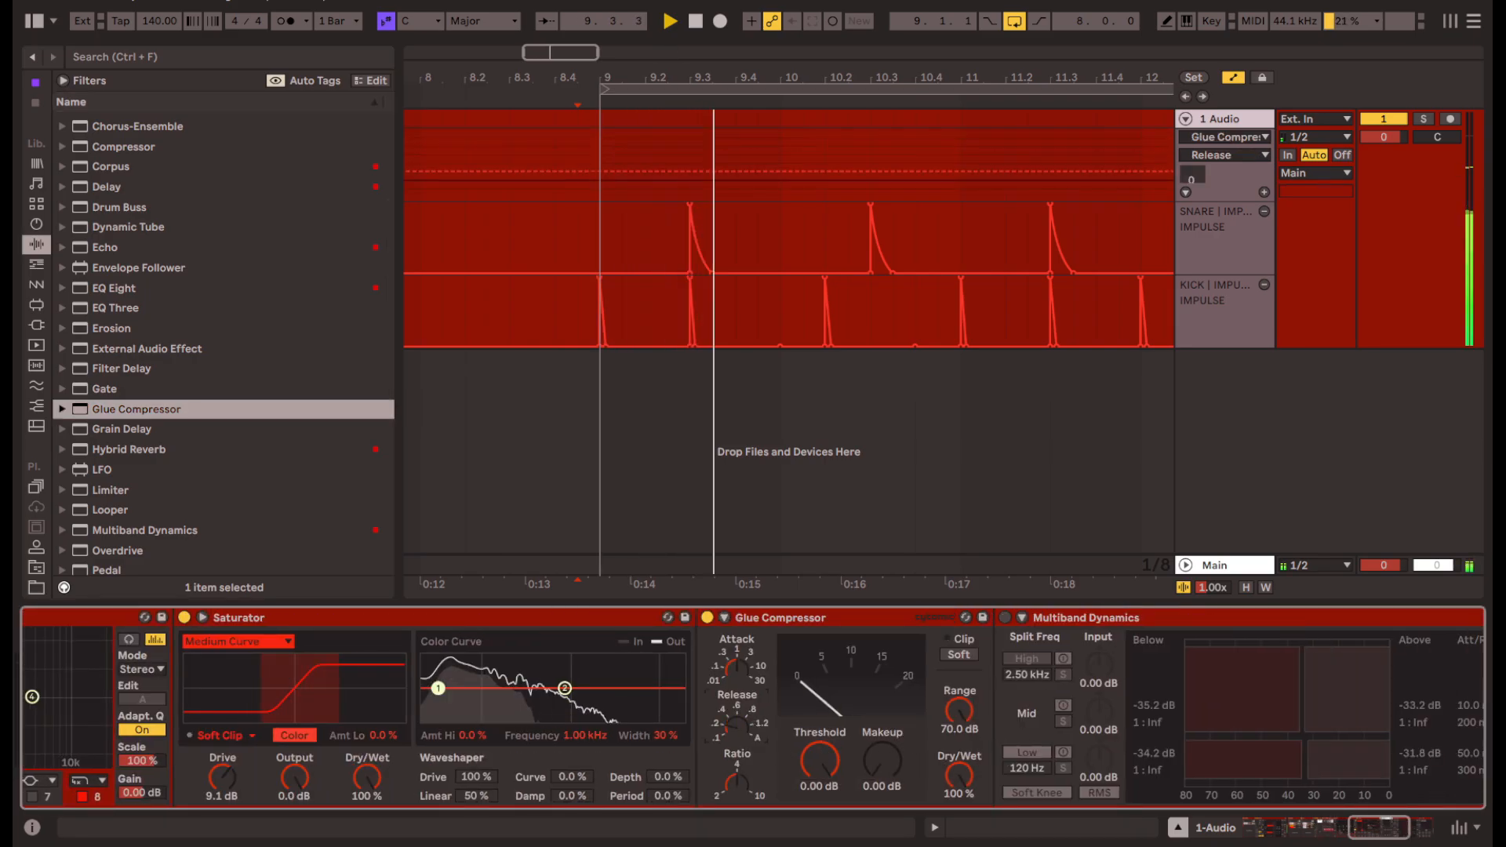
pyautogui.click(737, 783)
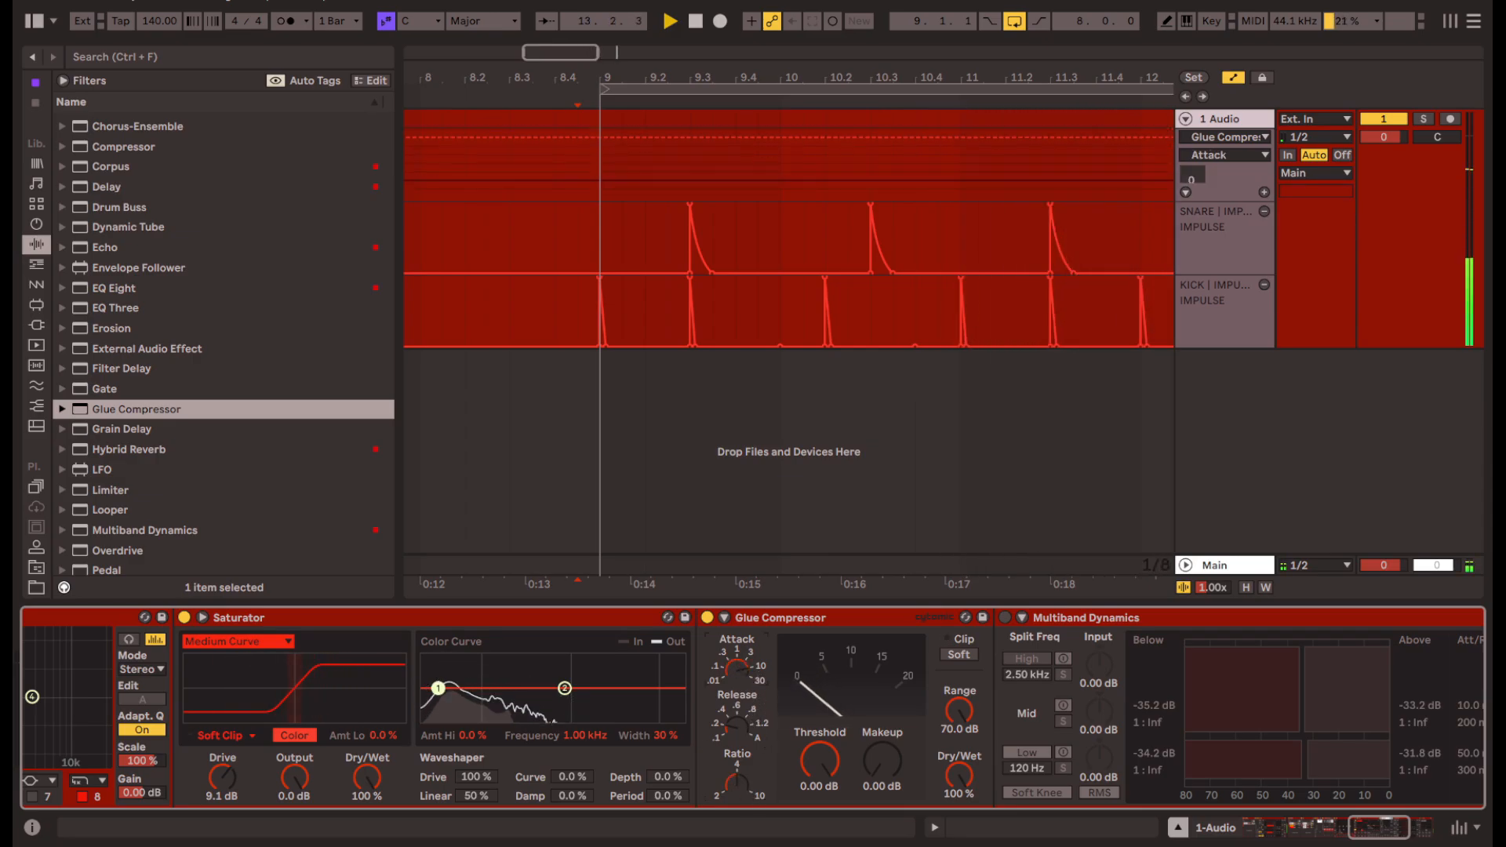
pyautogui.moveTo(821, 766); pyautogui.dragTo(821, 808)
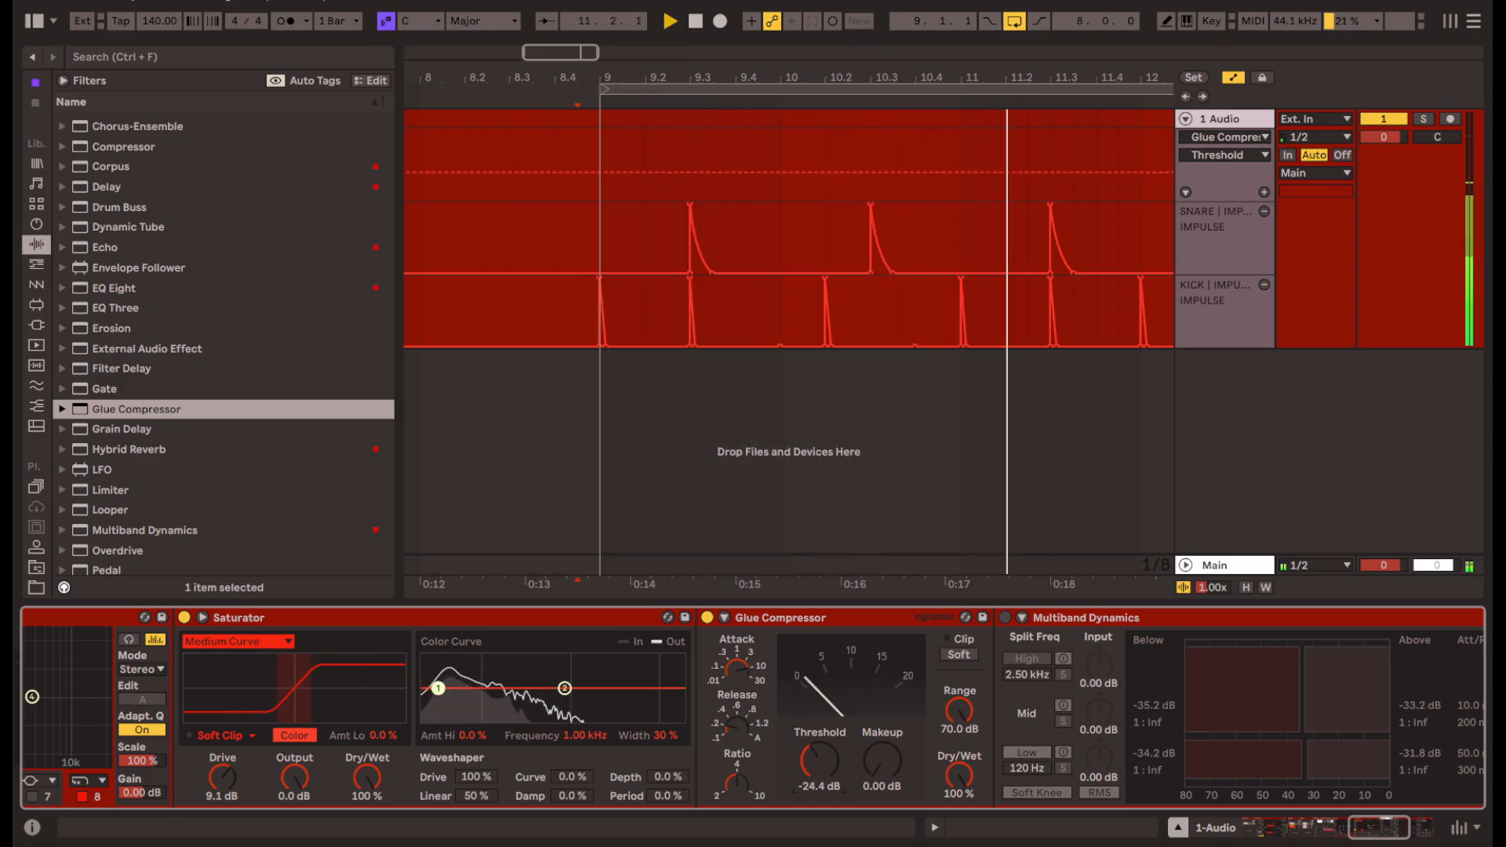
pyautogui.click(877, 760)
pyautogui.write('15')
pyautogui.press('Return')
pyautogui.click(958, 653)
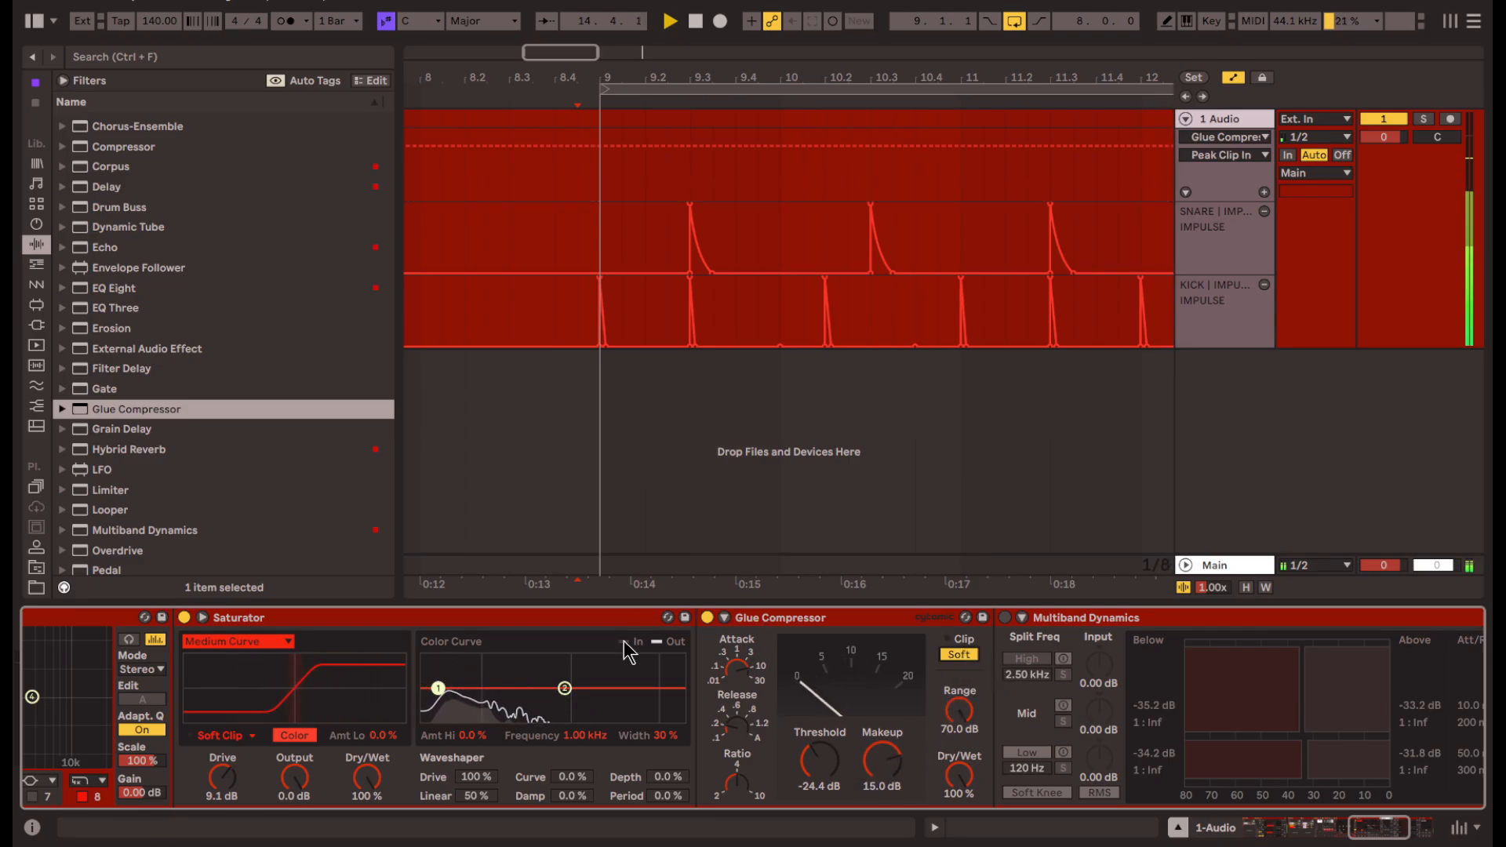
# - Insert an EQ Eight after the Glue Compressor in the KICK chain and boost band 2 by 2.85 dB at 132 Hz
pyautogui.scroll(2, 205, 398)
pyautogui.moveTo(119, 430); pyautogui.dragTo(956, 739)
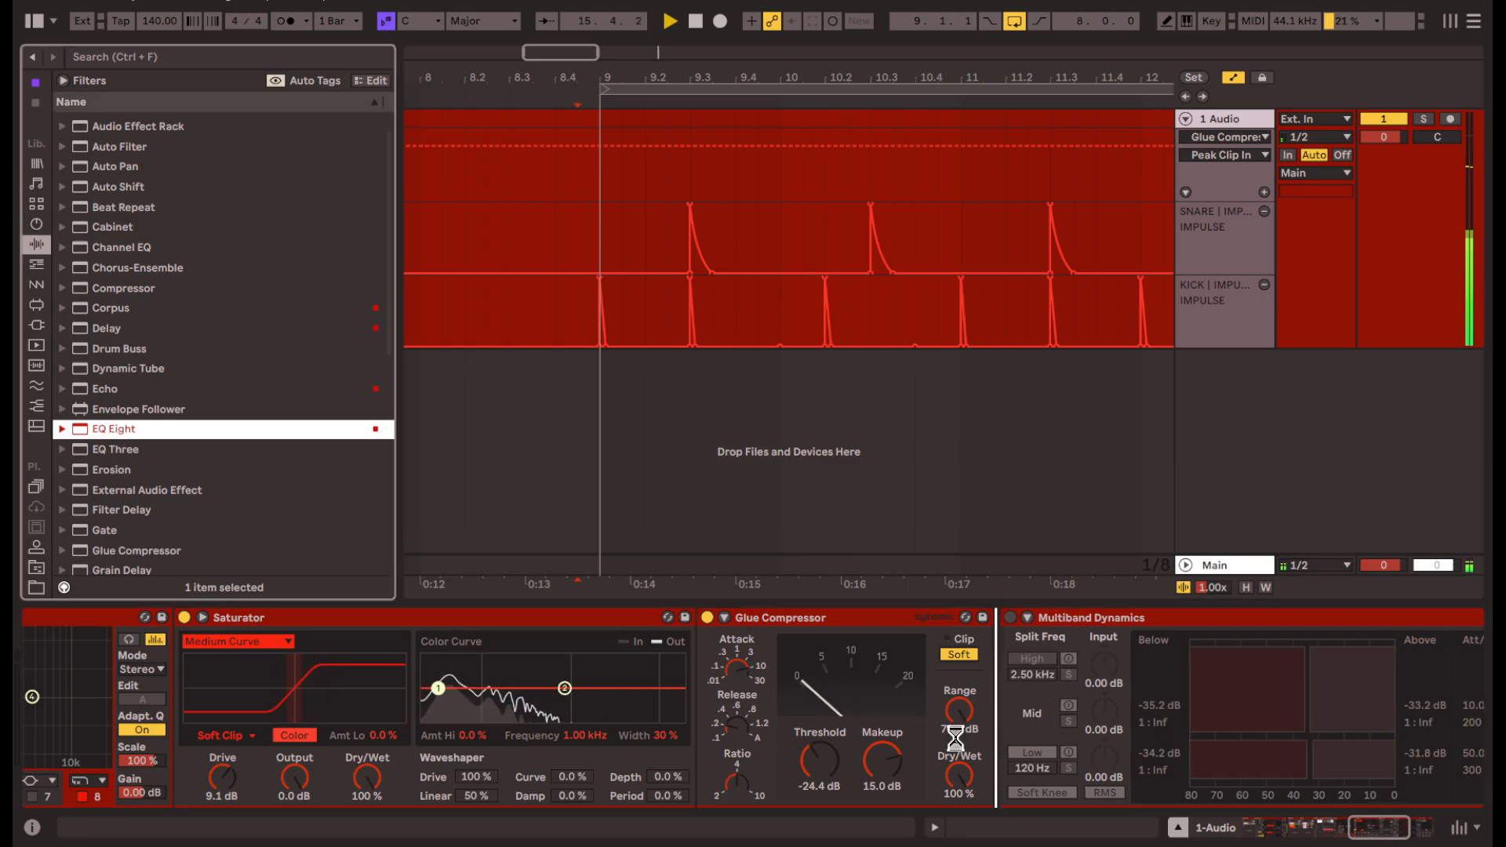
pyautogui.moveTo(1262, 697); pyautogui.dragTo(1161, 685)
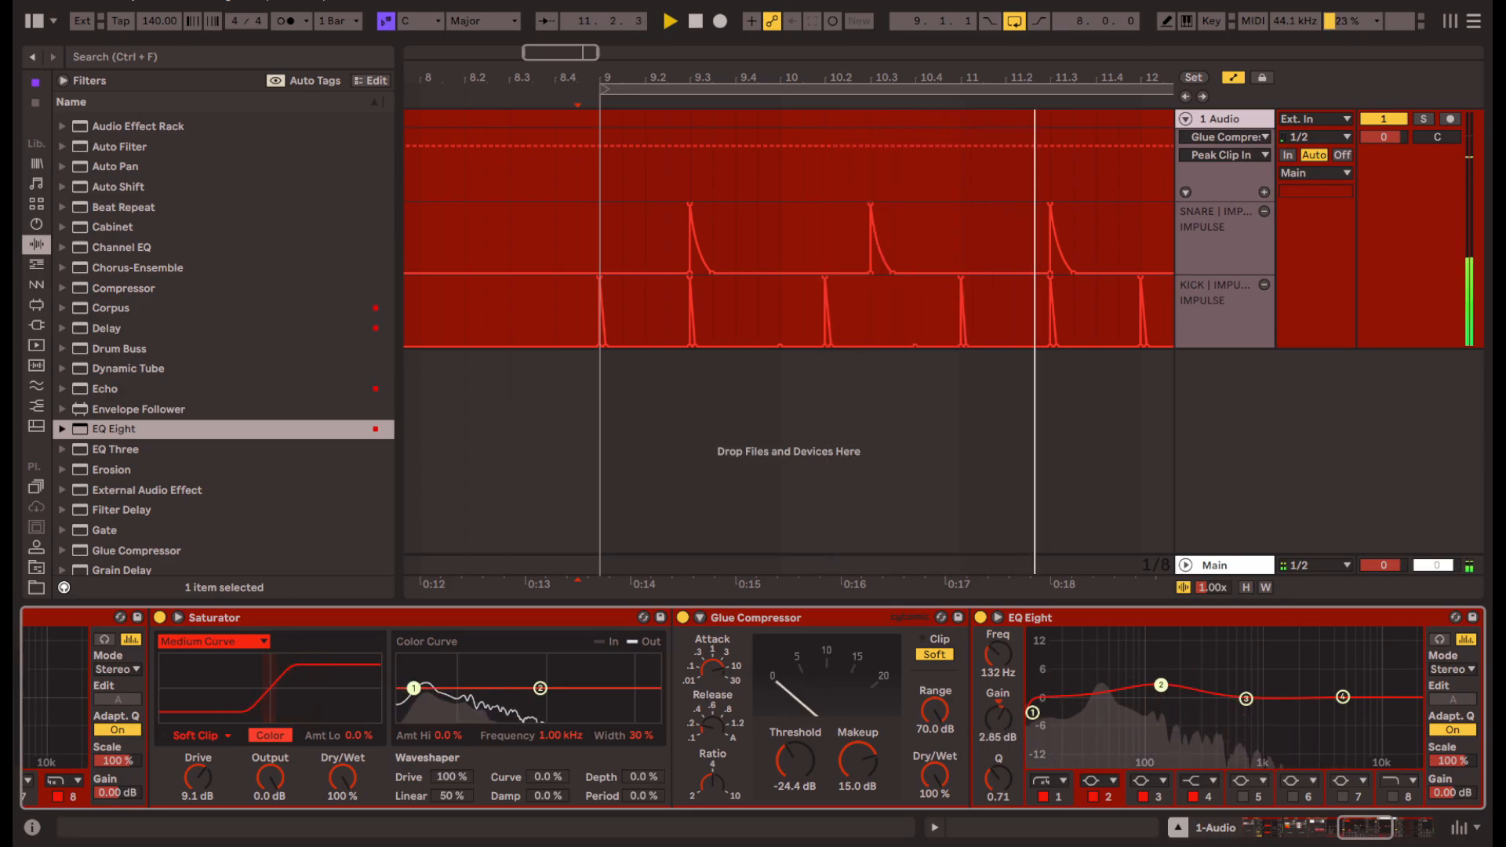
# - Make band 1 a low cut at 37.5 Hz with Q 0.78, and set the band 4 shelf to 861 Hz and 3.84 dB
pyautogui.click(1050, 781)
pyautogui.click(1051, 675)
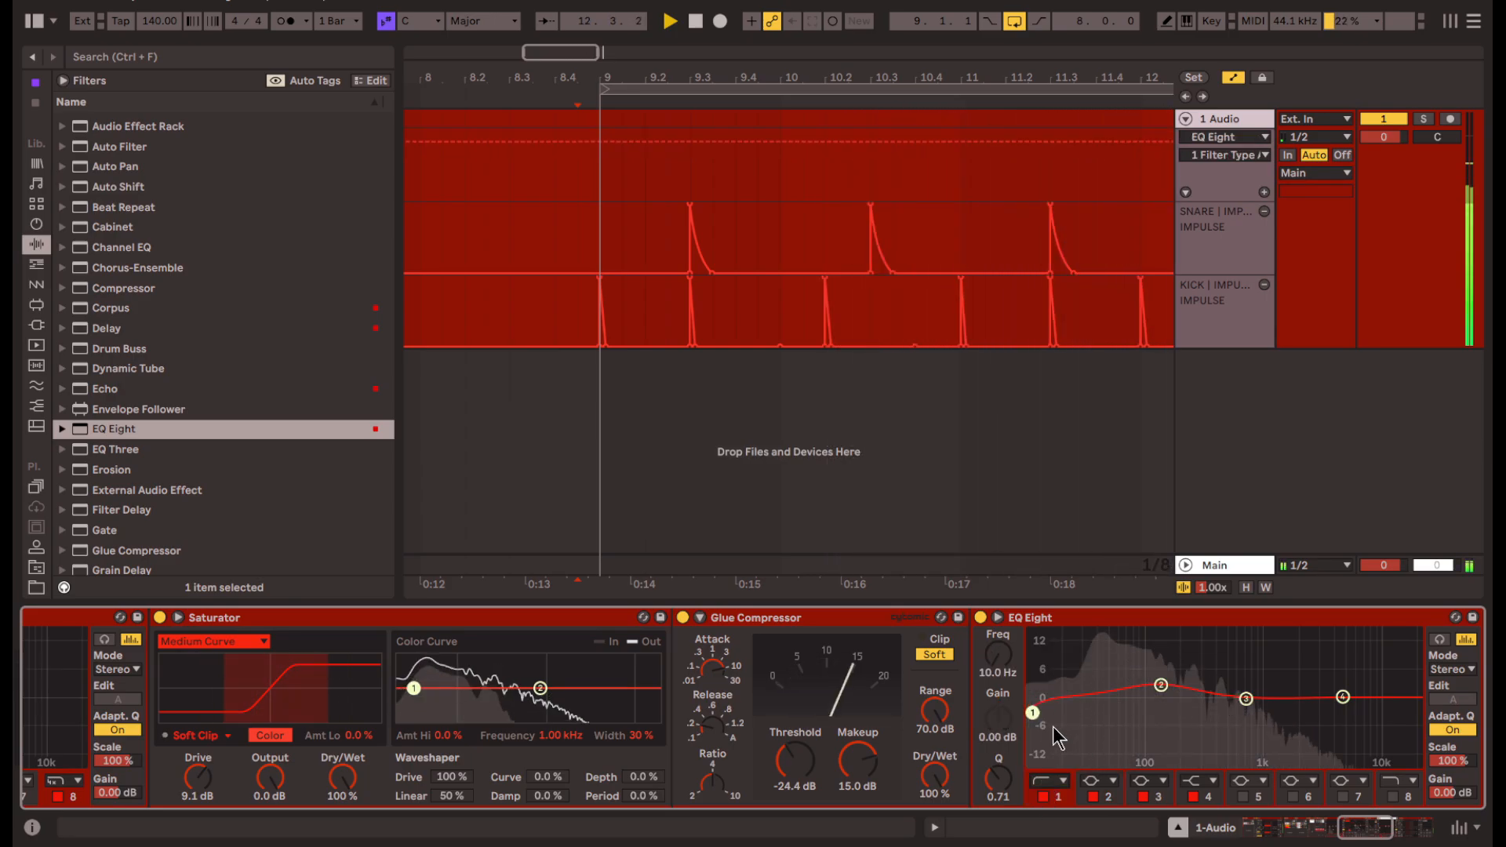
pyautogui.moveTo(1032, 712); pyautogui.dragTo(1098, 710)
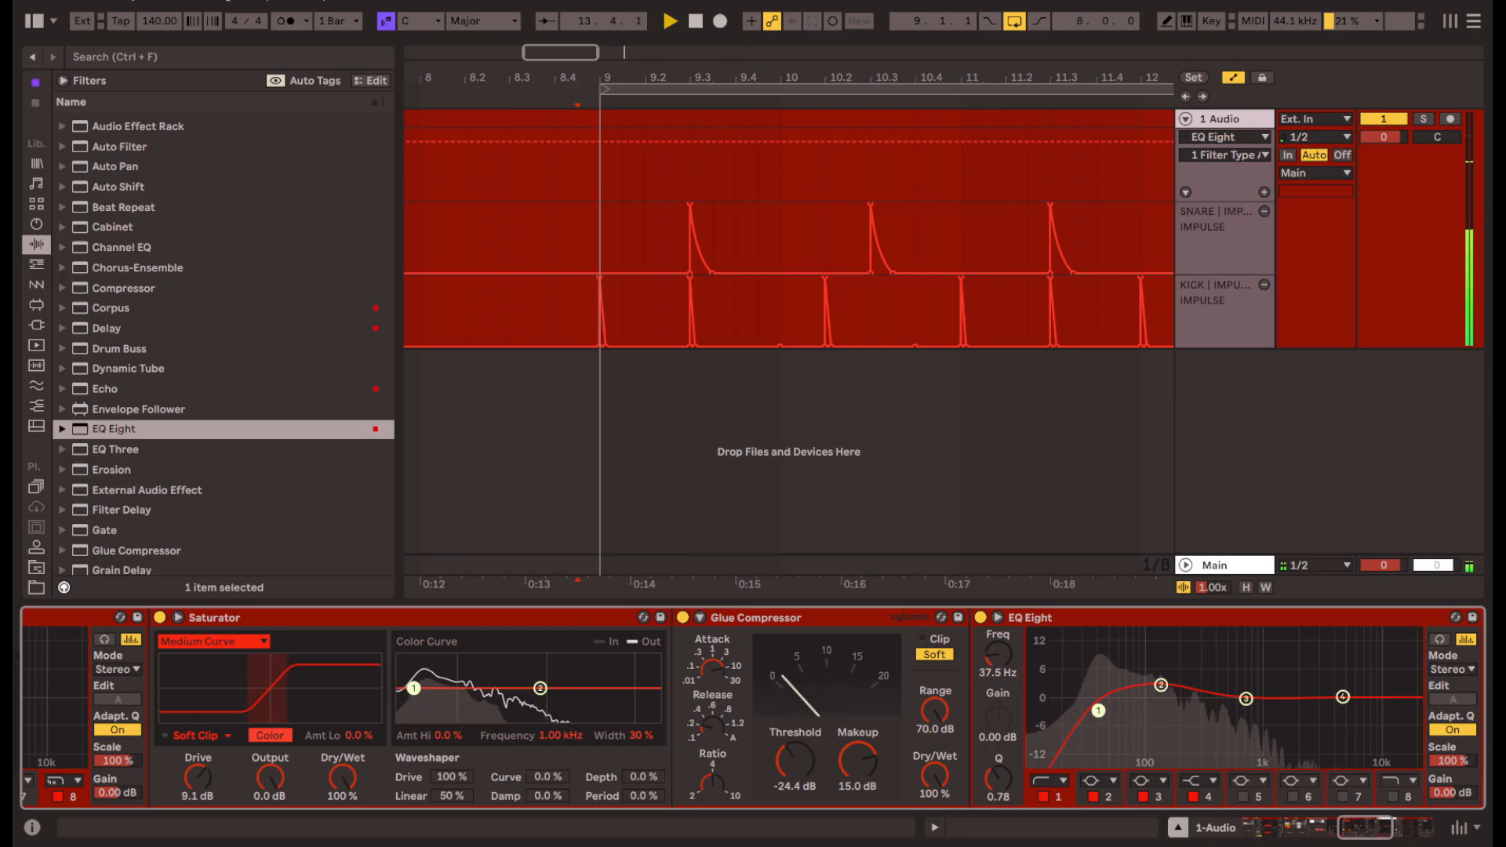
pyautogui.moveTo(1223, 659); pyautogui.dragTo(1255, 681)
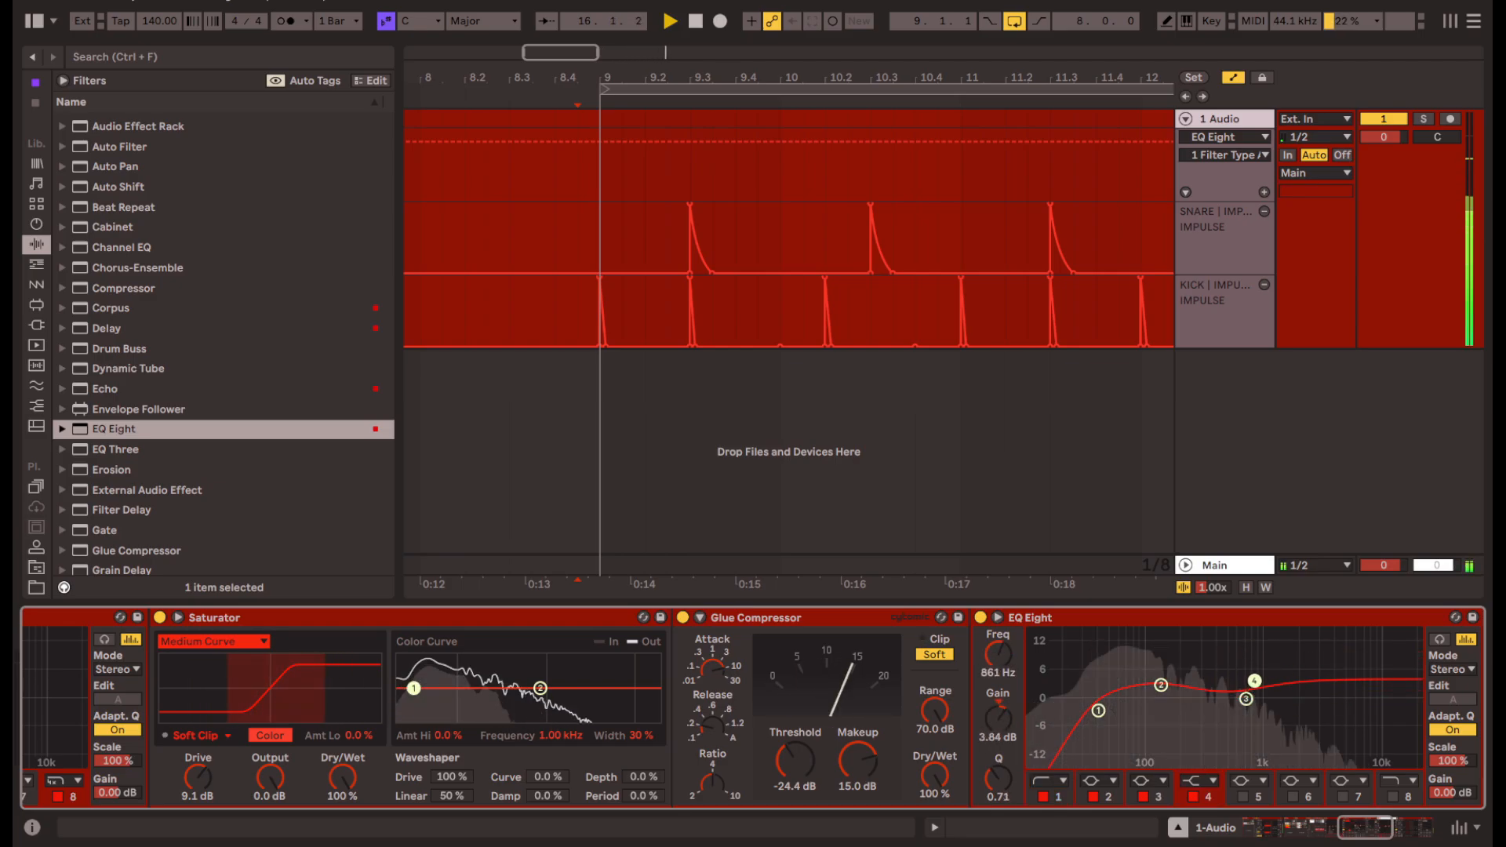
# - Add a Saturator after the whole DRUMS rack, and set the HIHAT chain's volume to -6.2 dB
pyautogui.moveTo(1368, 827); pyautogui.dragTo(1386, 828)
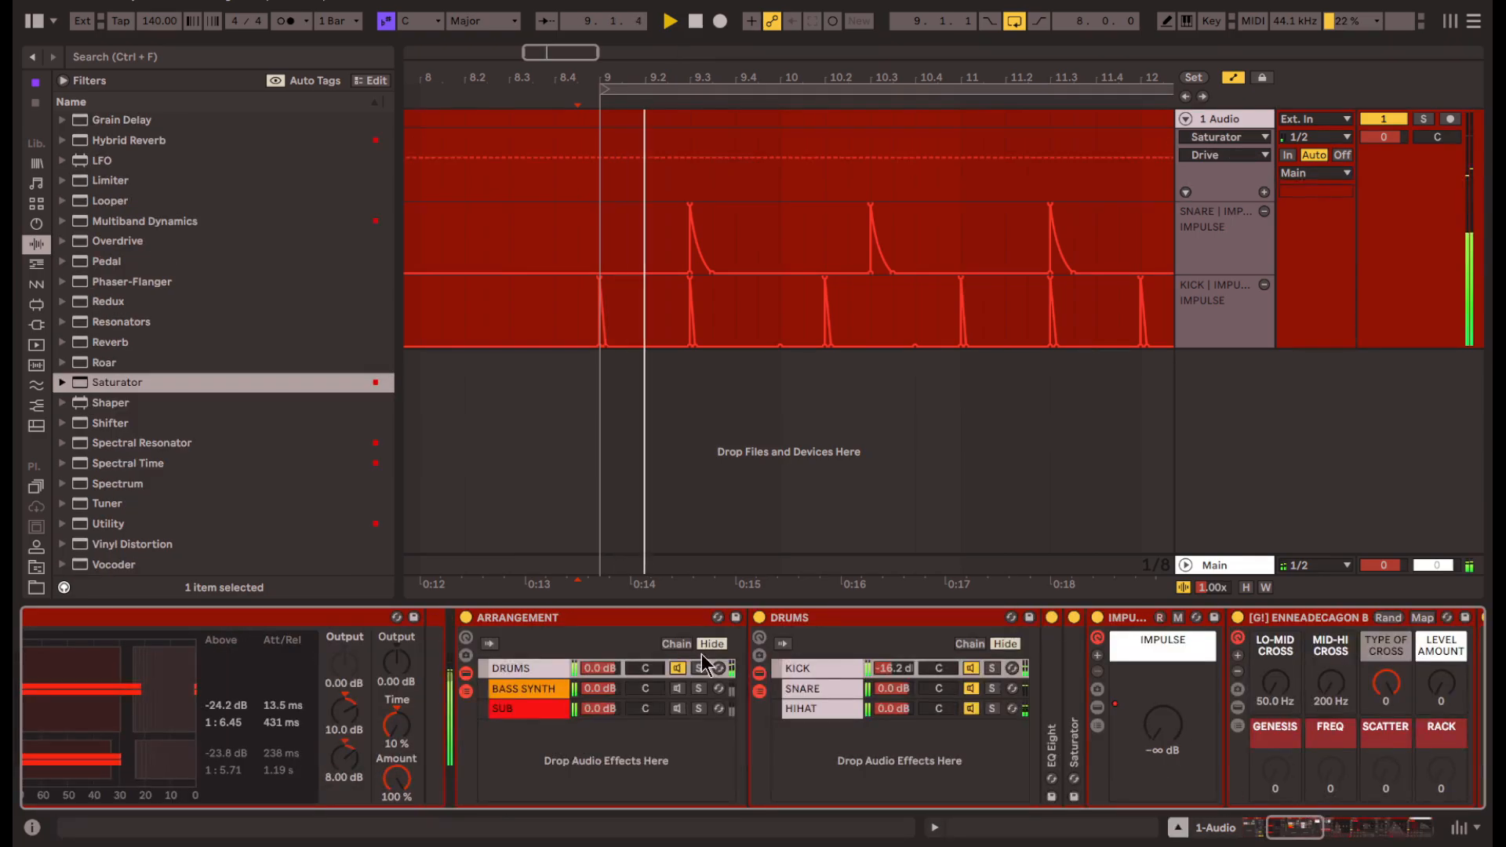
pyautogui.doubleClick(817, 618)
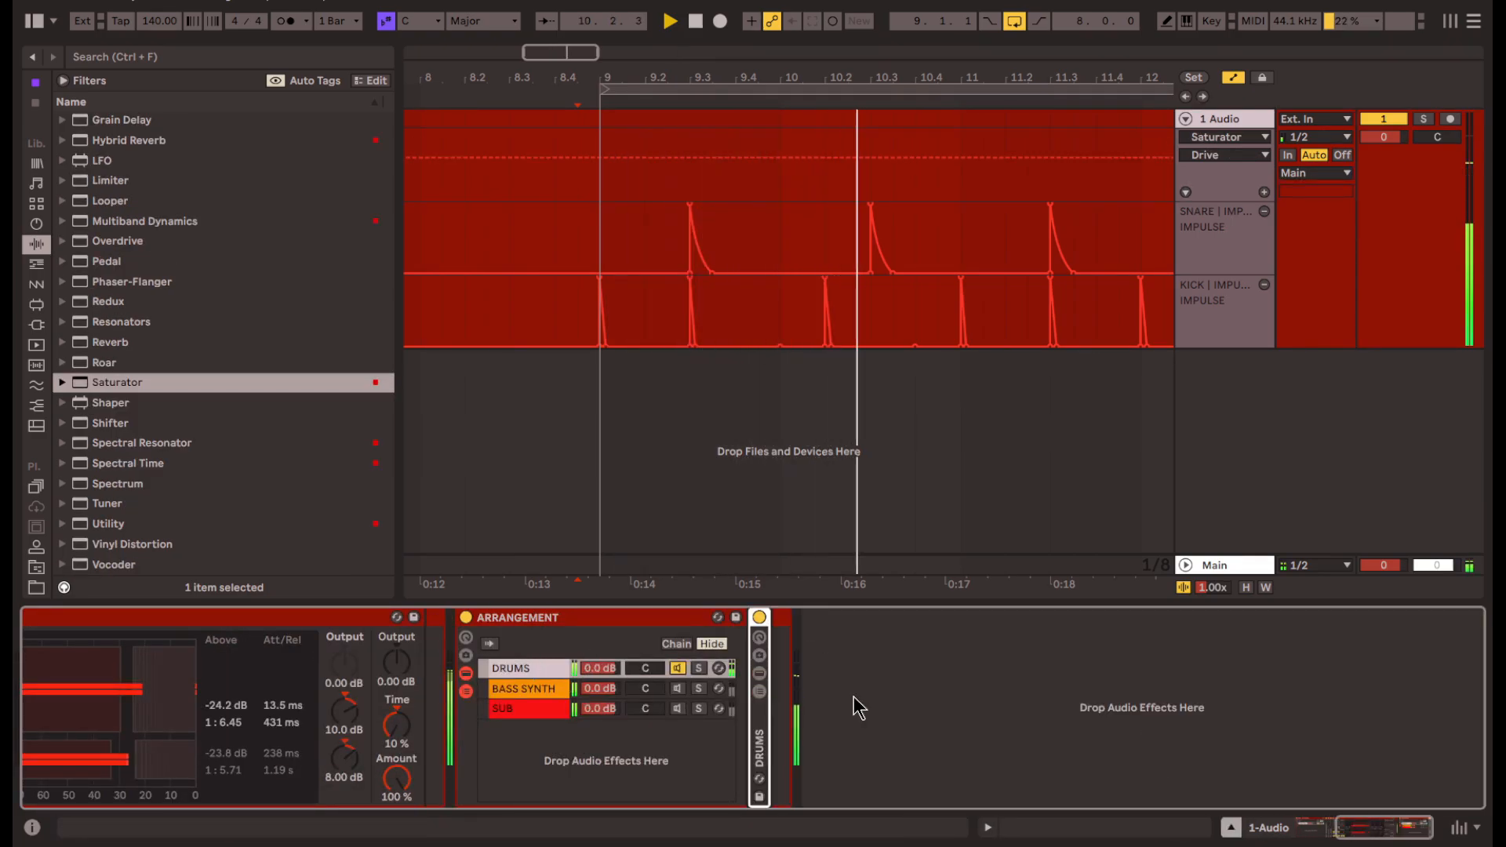
pyautogui.moveTo(124, 383); pyautogui.dragTo(821, 745)
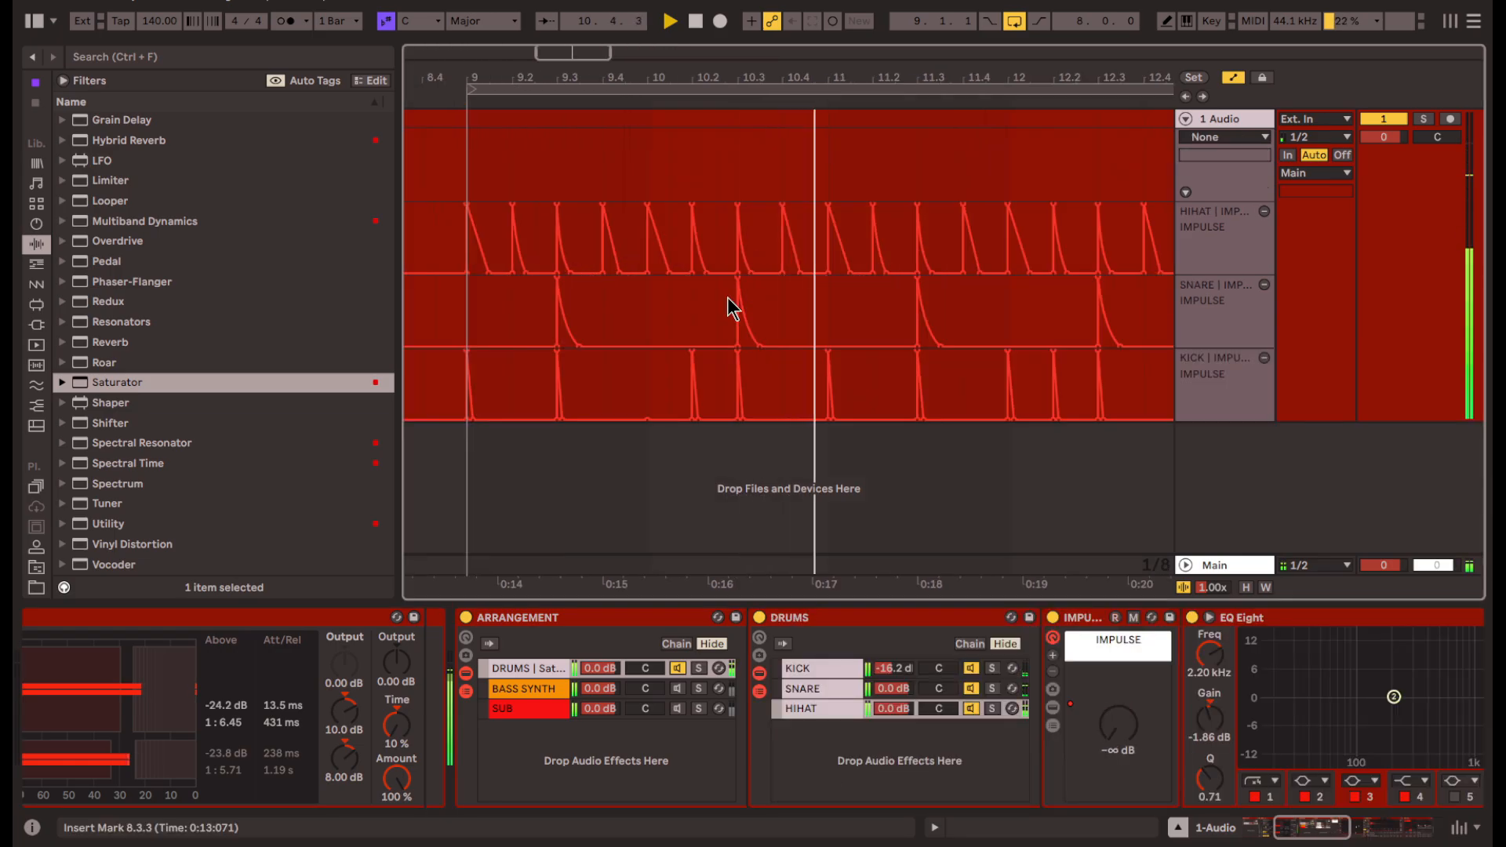
pyautogui.hscroll(2, 1005, 689)
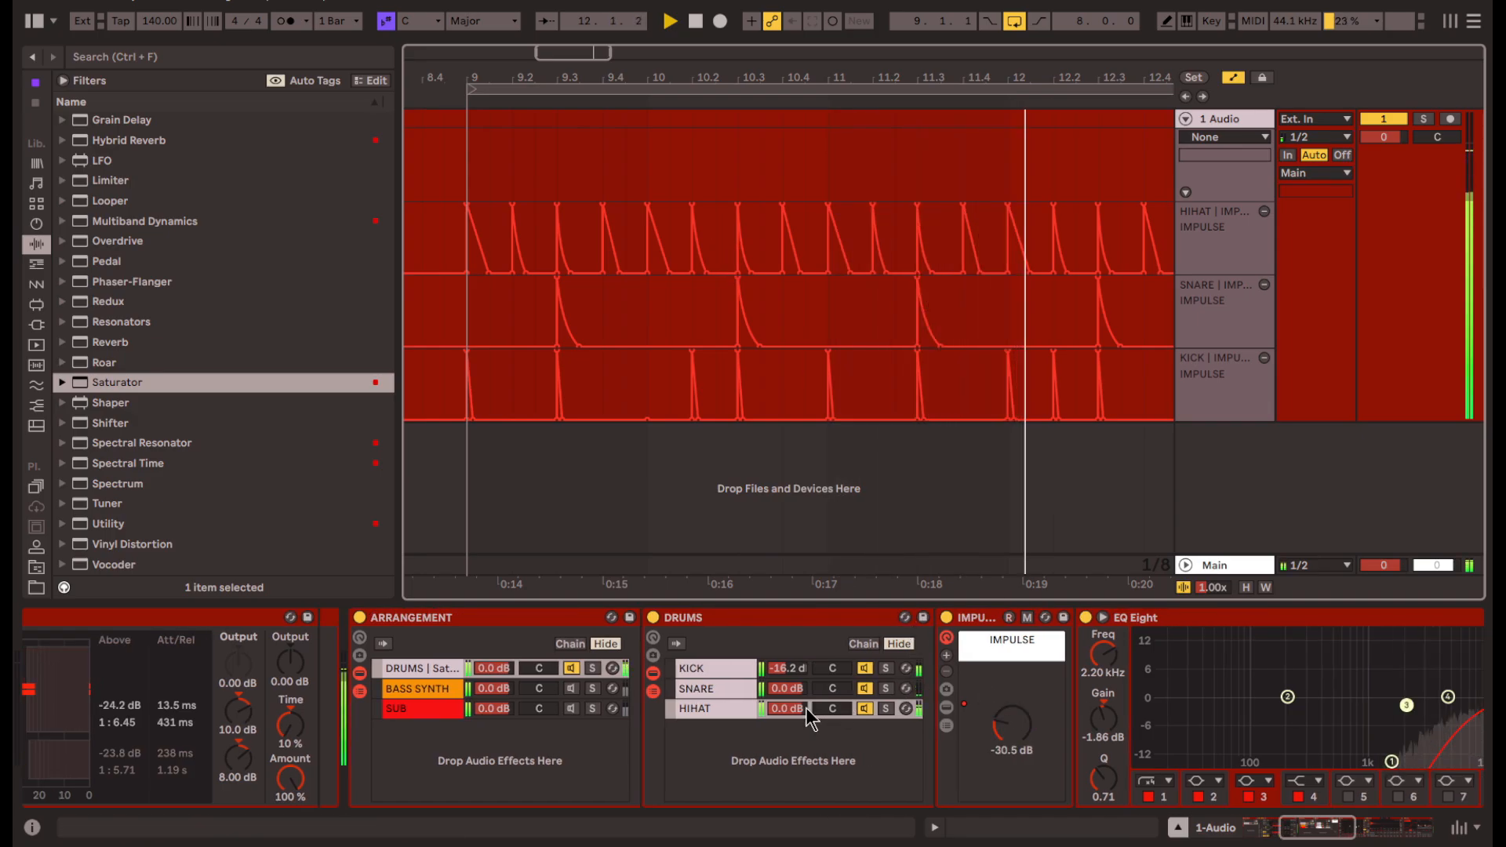
pyautogui.hscroll(-4, 831, 706)
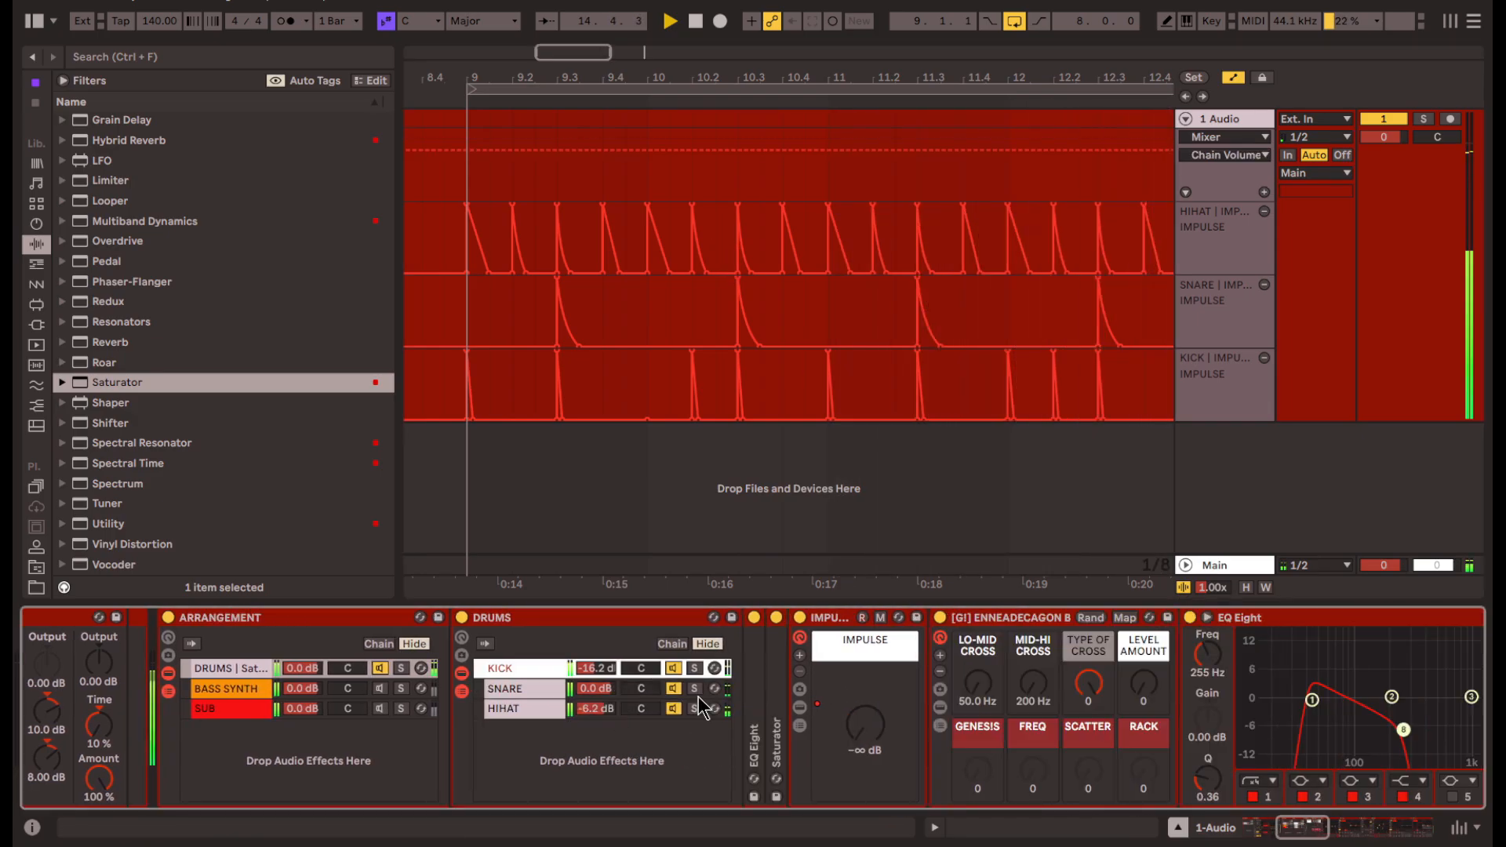
# - Insert a Glue Compressor at the end of the SNARE chain with Threshold -18.1 dB, Makeup 4.60 dB and Soft clip on
pyautogui.click(727, 692)
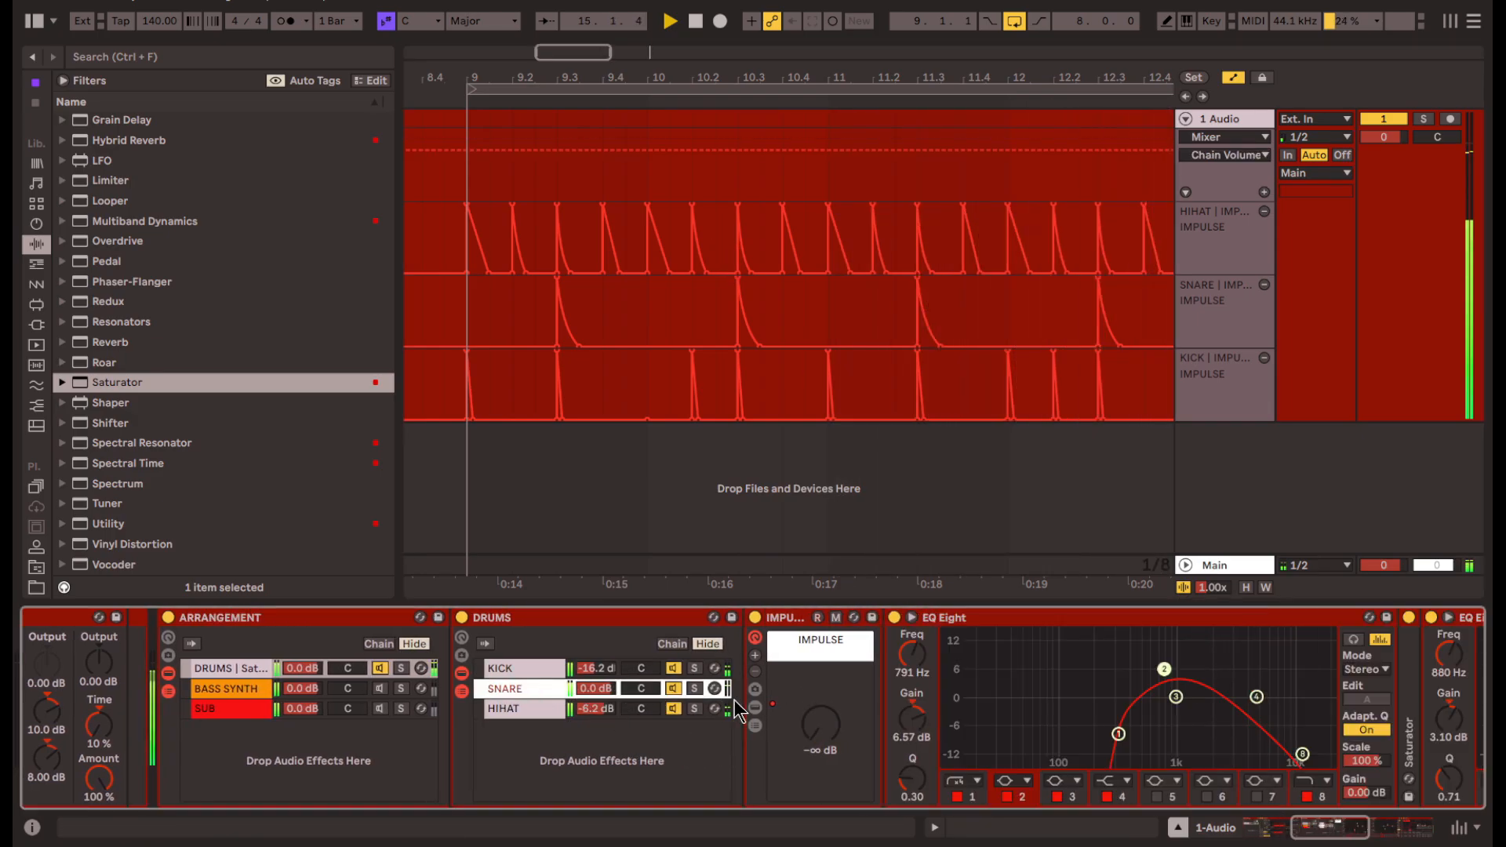
pyautogui.hscroll(15, 1032, 741)
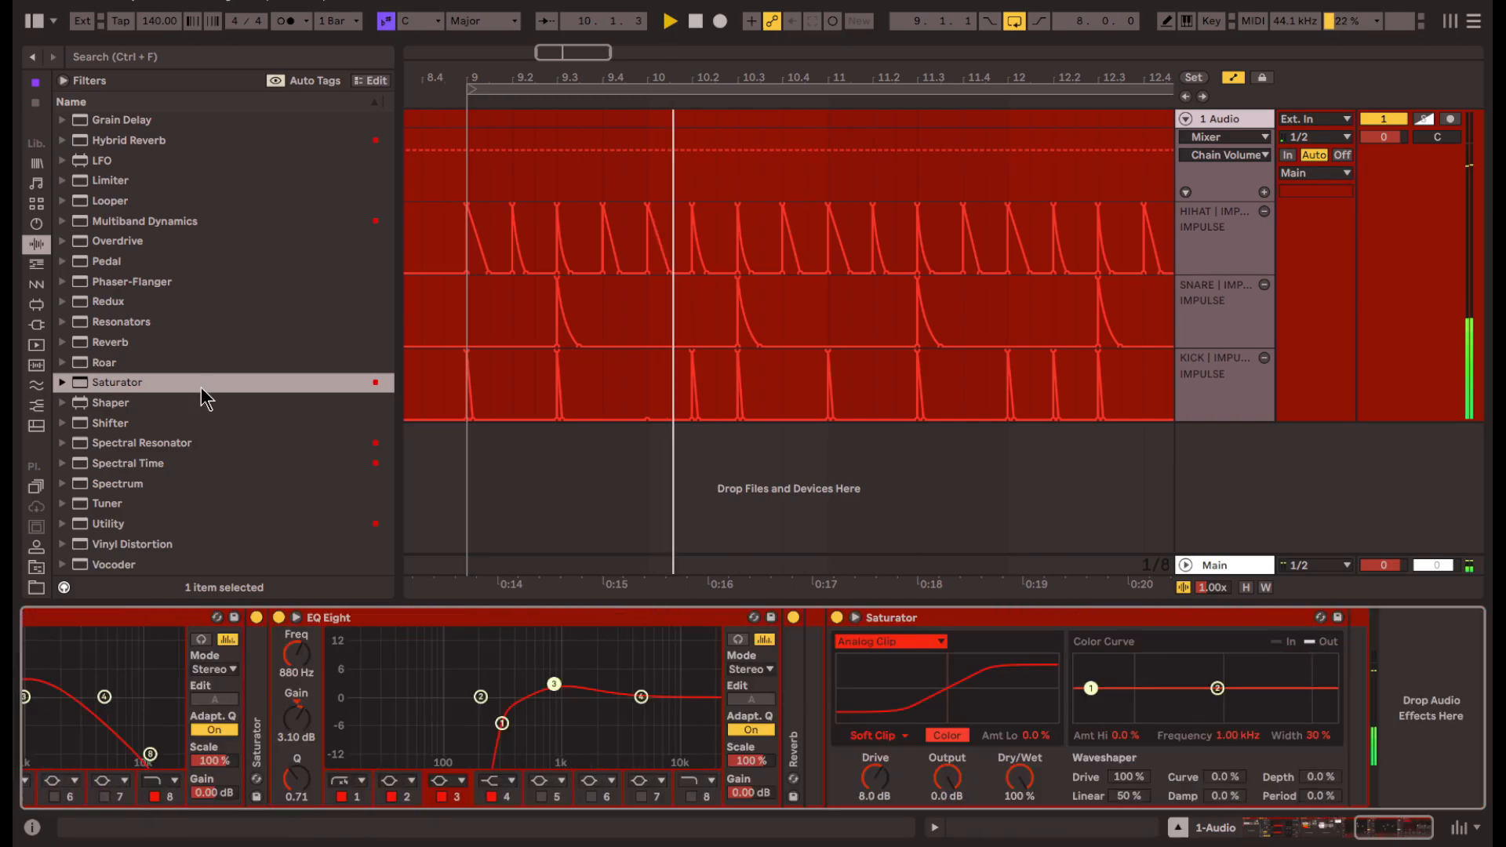
pyautogui.scroll(5, 215, 375)
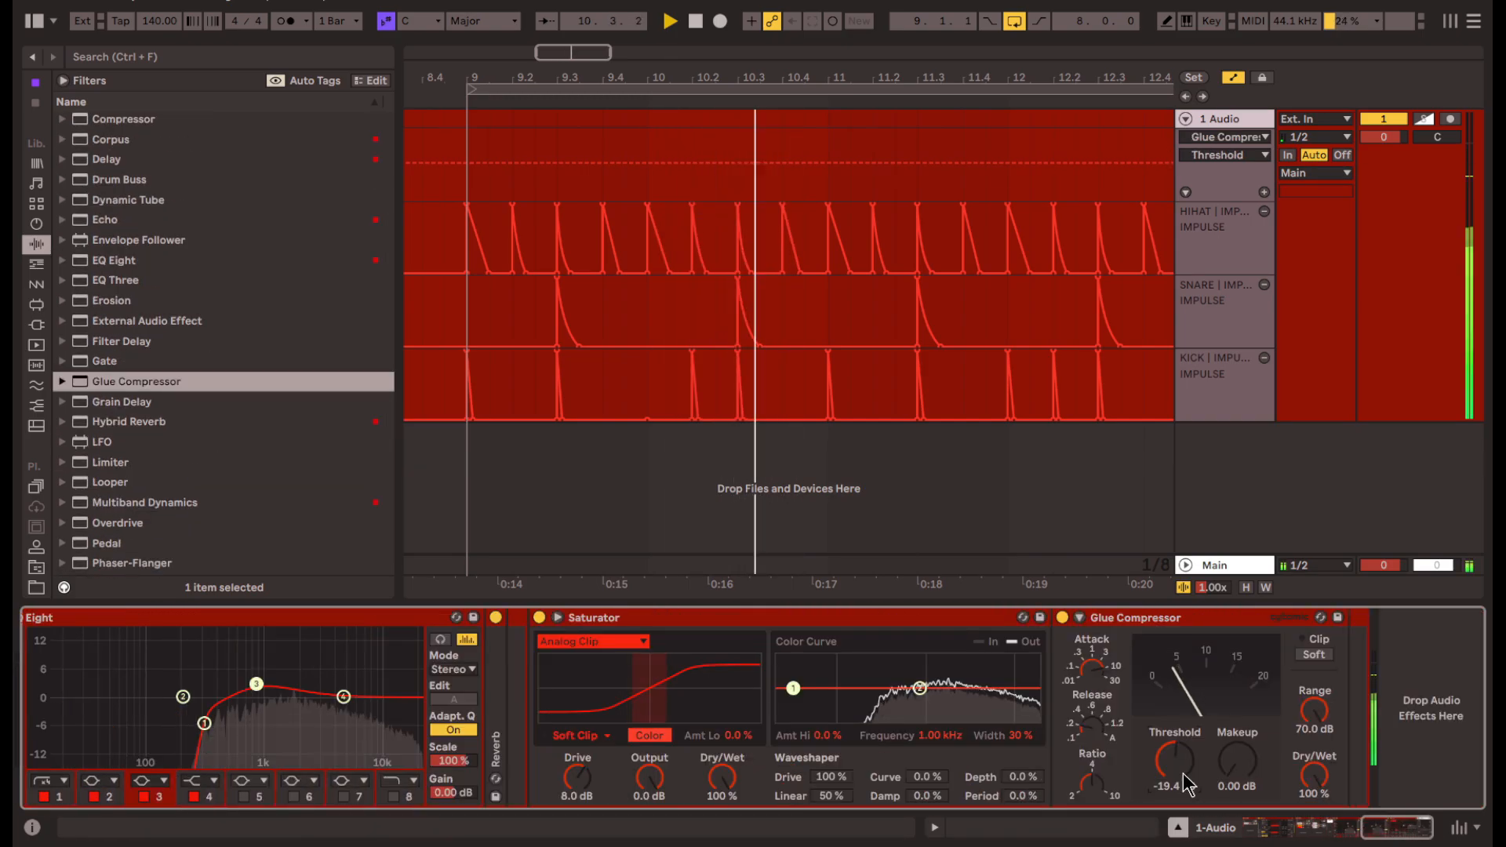
pyautogui.moveTo(1188, 785); pyautogui.dragTo(1189, 774)
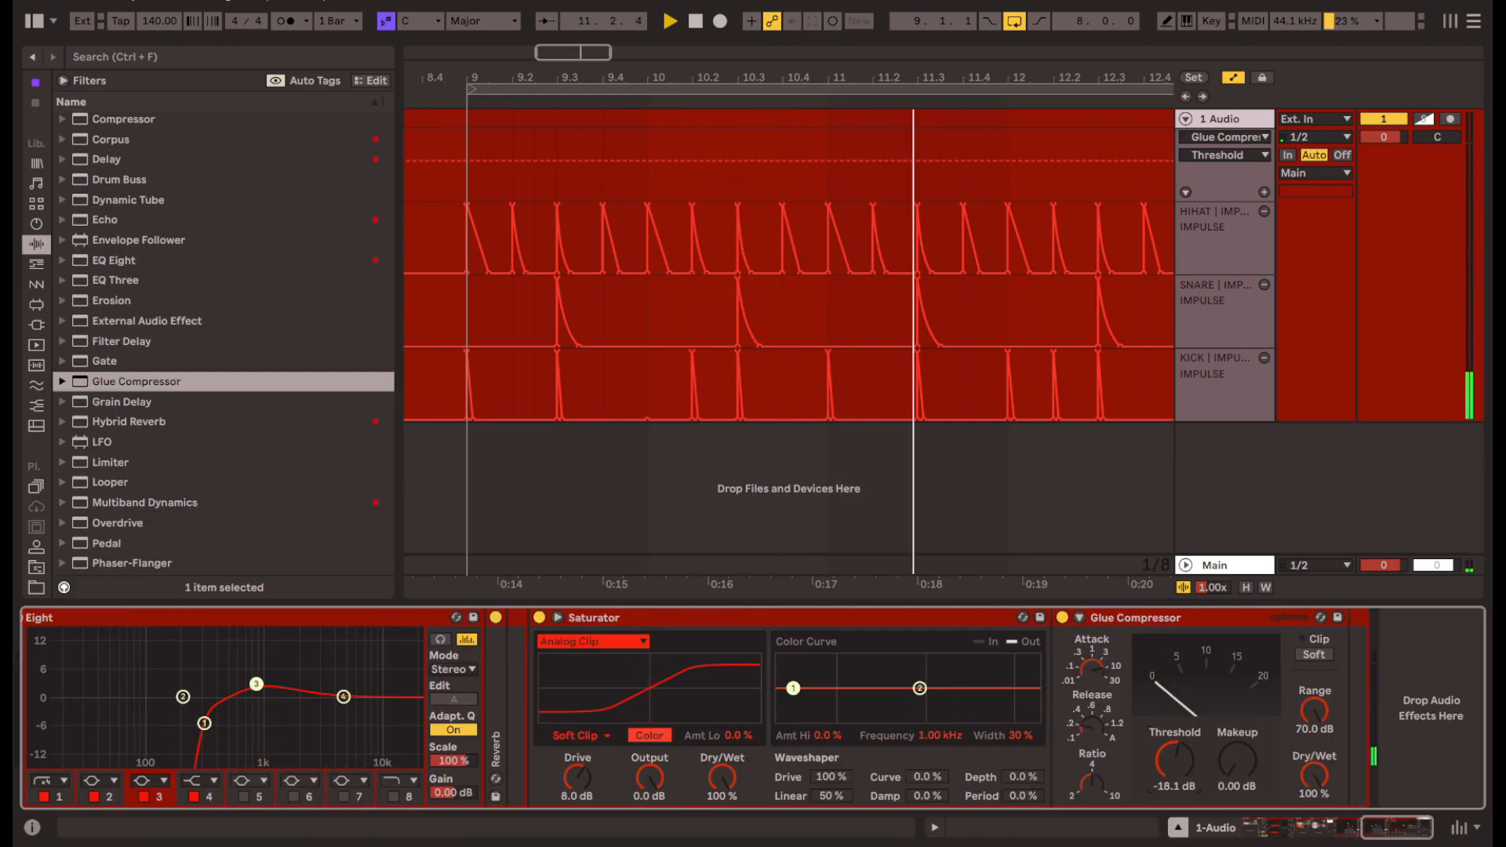
pyautogui.moveTo(1237, 761); pyautogui.dragTo(1222, 742)
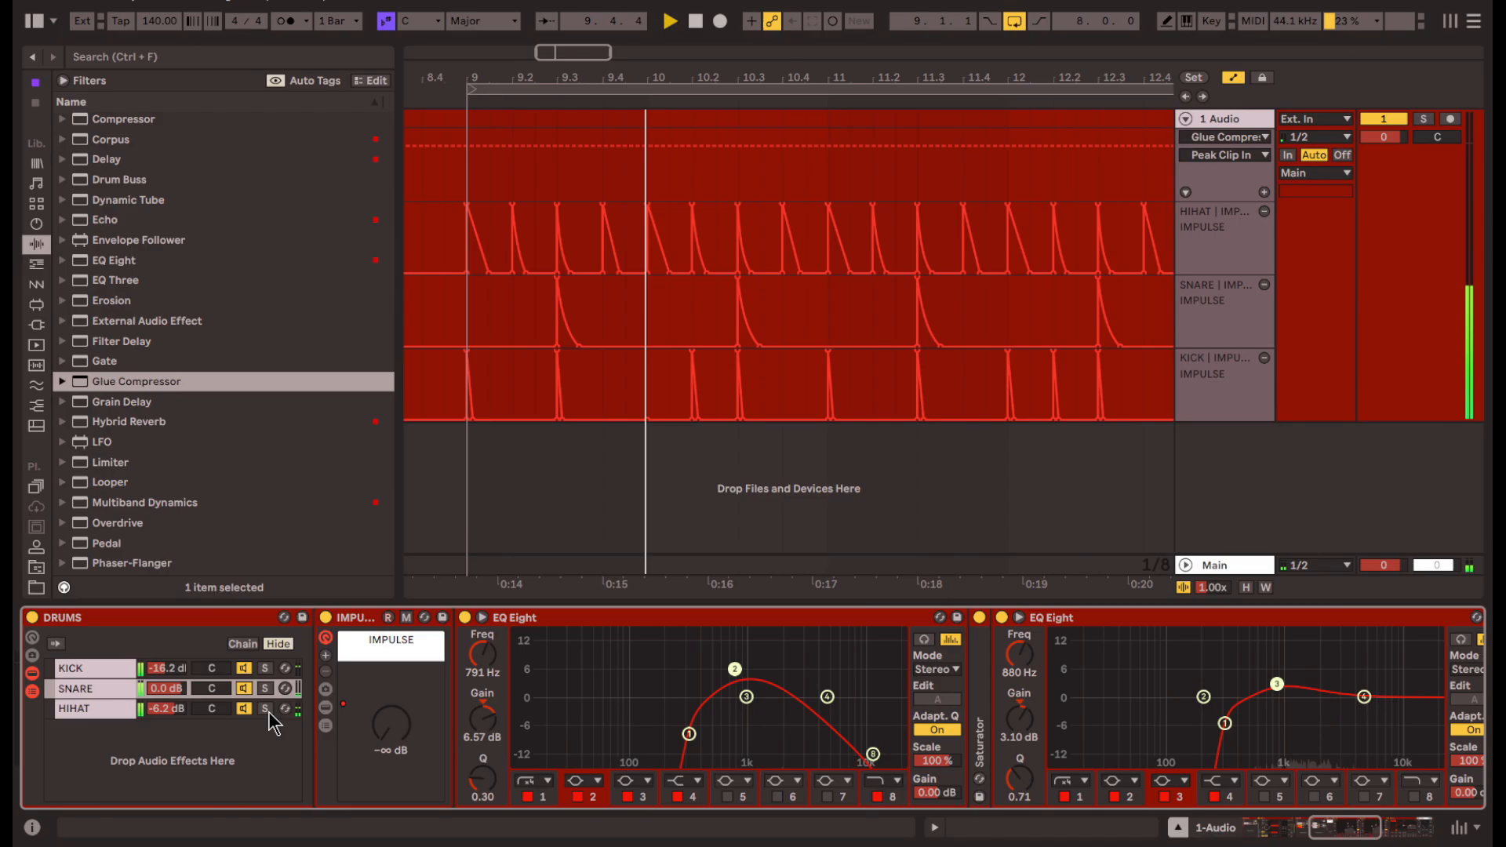
# - Examine the HIHAT chain's devices, then play from just before bar 9 and check the drum automation lanes
pyautogui.click(87, 708)
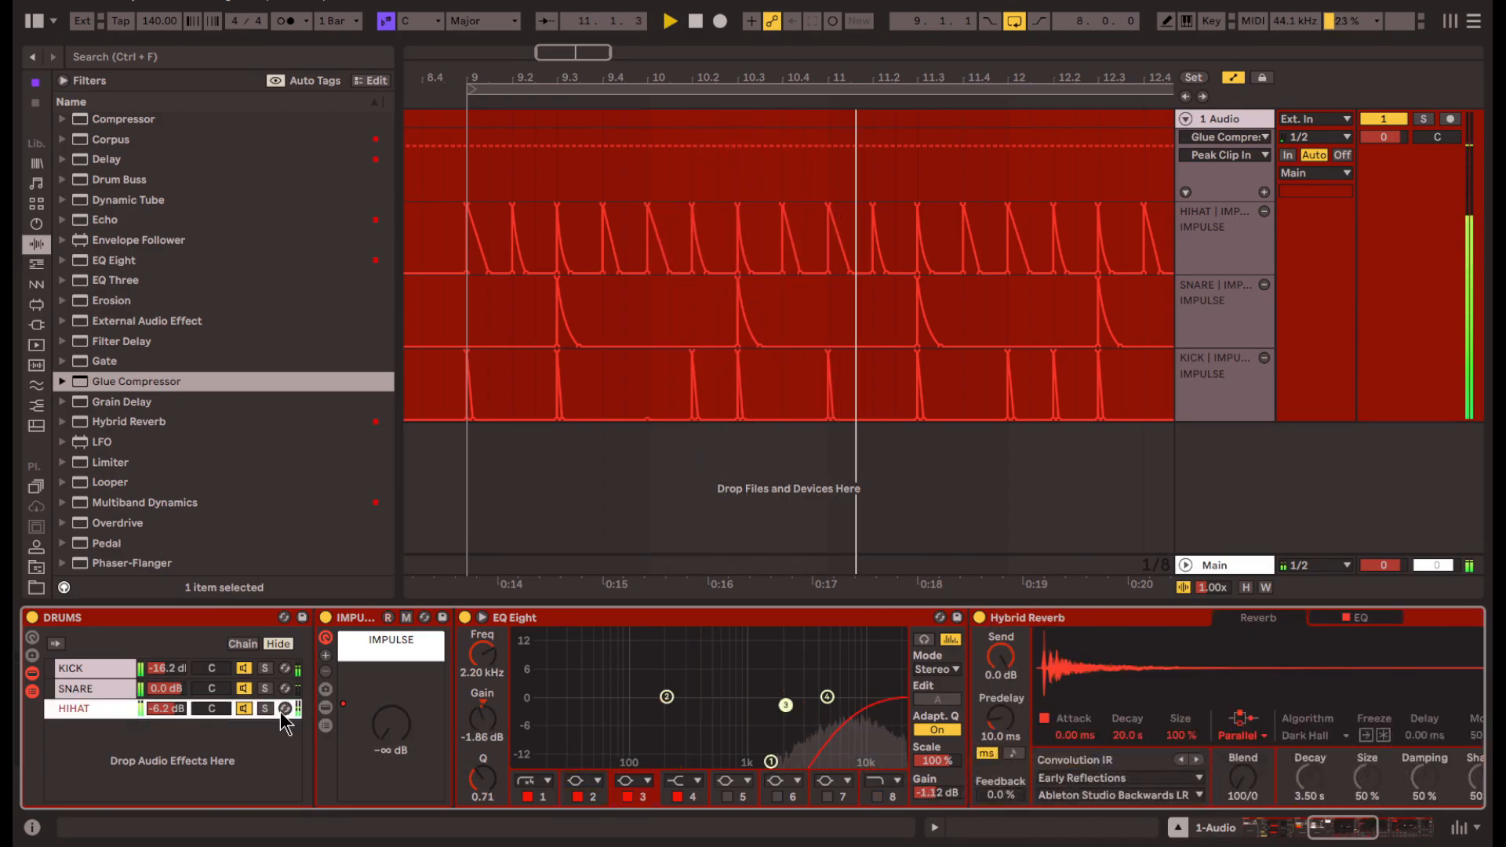
pyautogui.hscroll(-2, 548, 656)
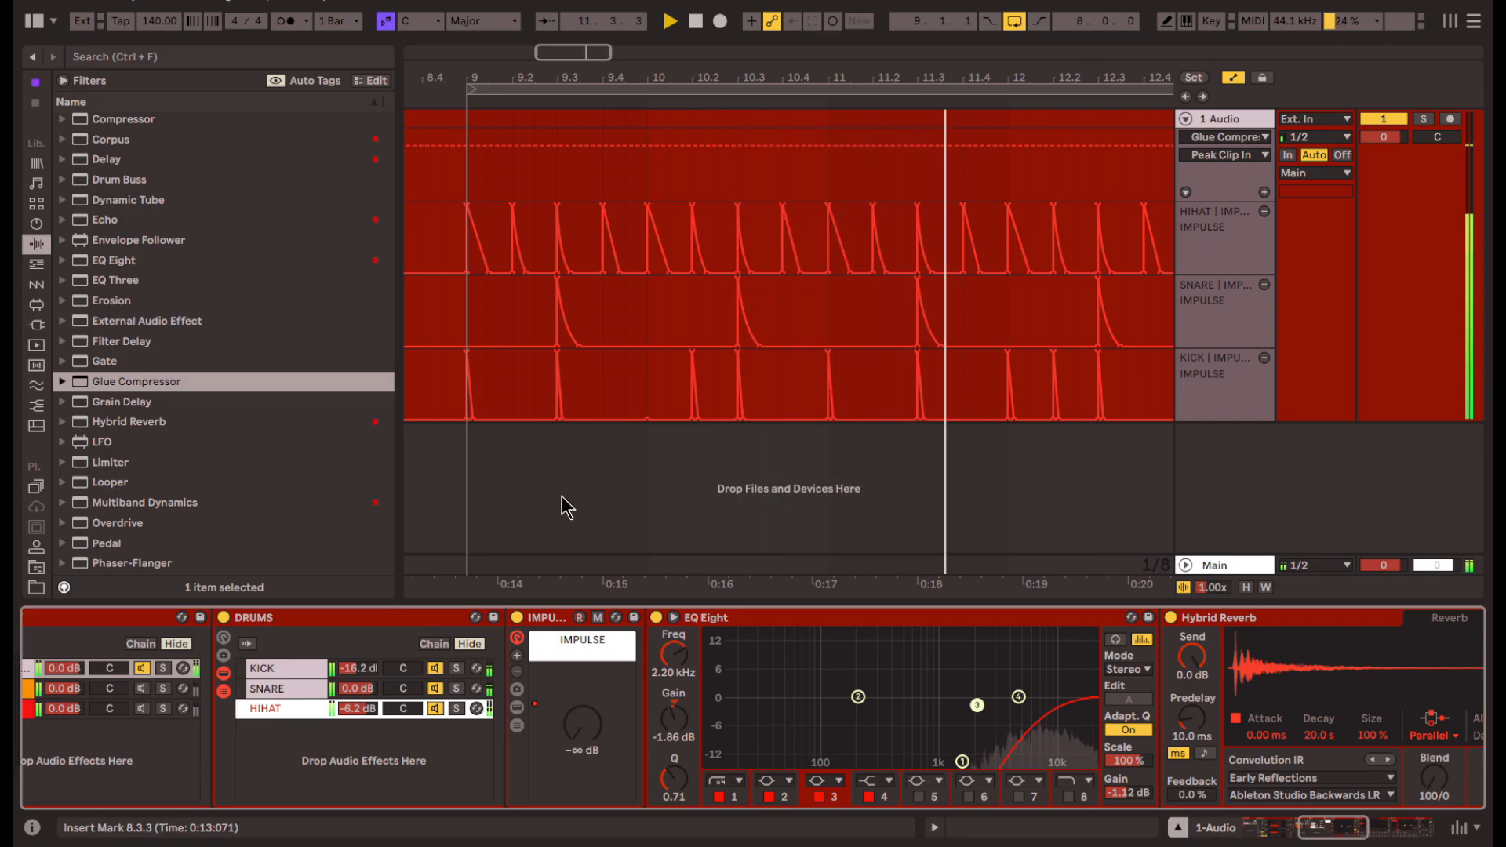
pyautogui.click(432, 309)
pyautogui.press('space')
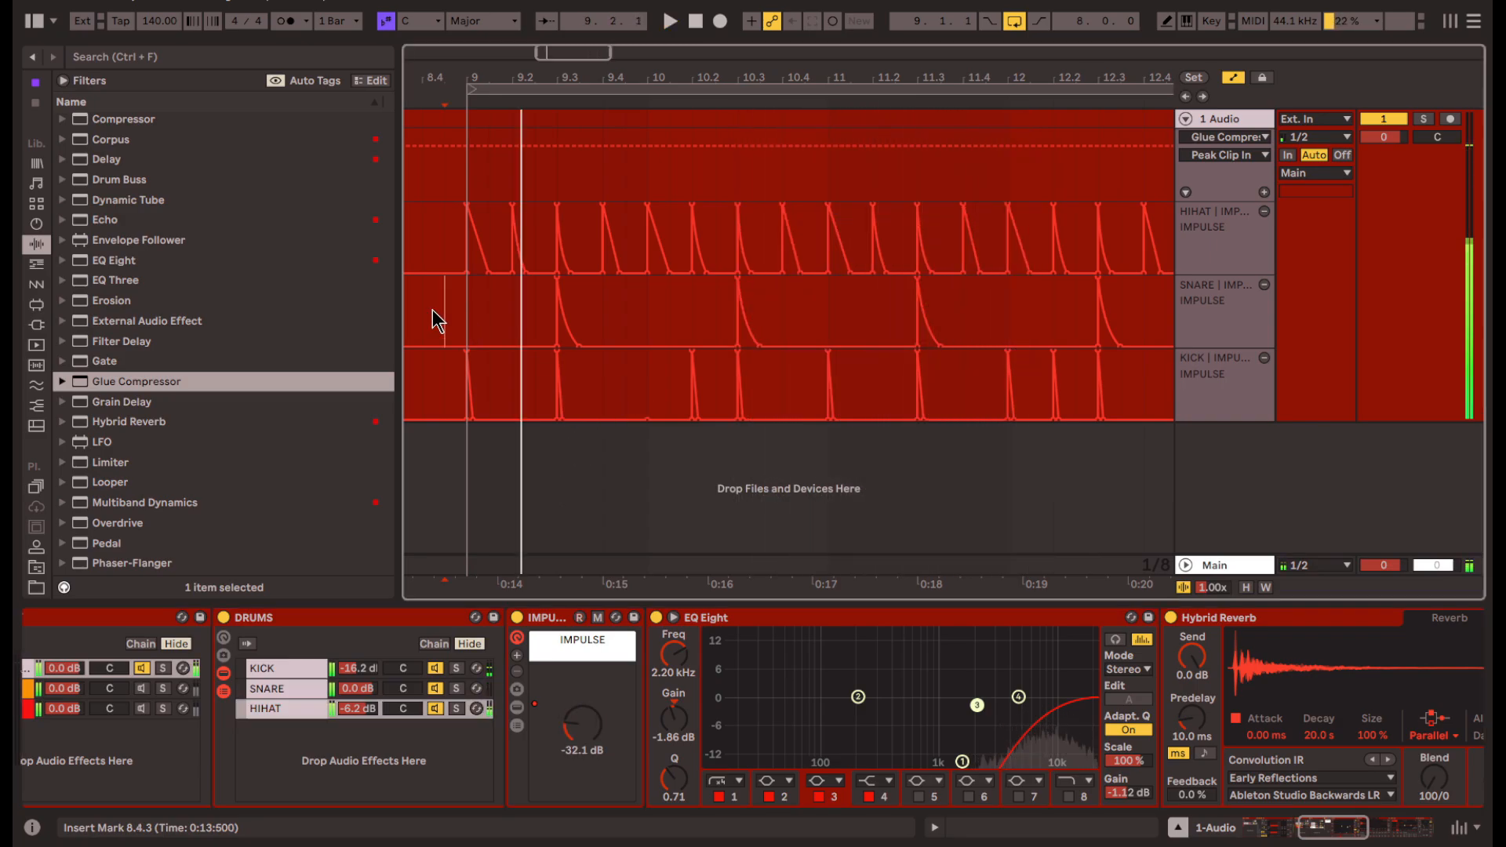
pyautogui.scroll(-5, 544, 329)
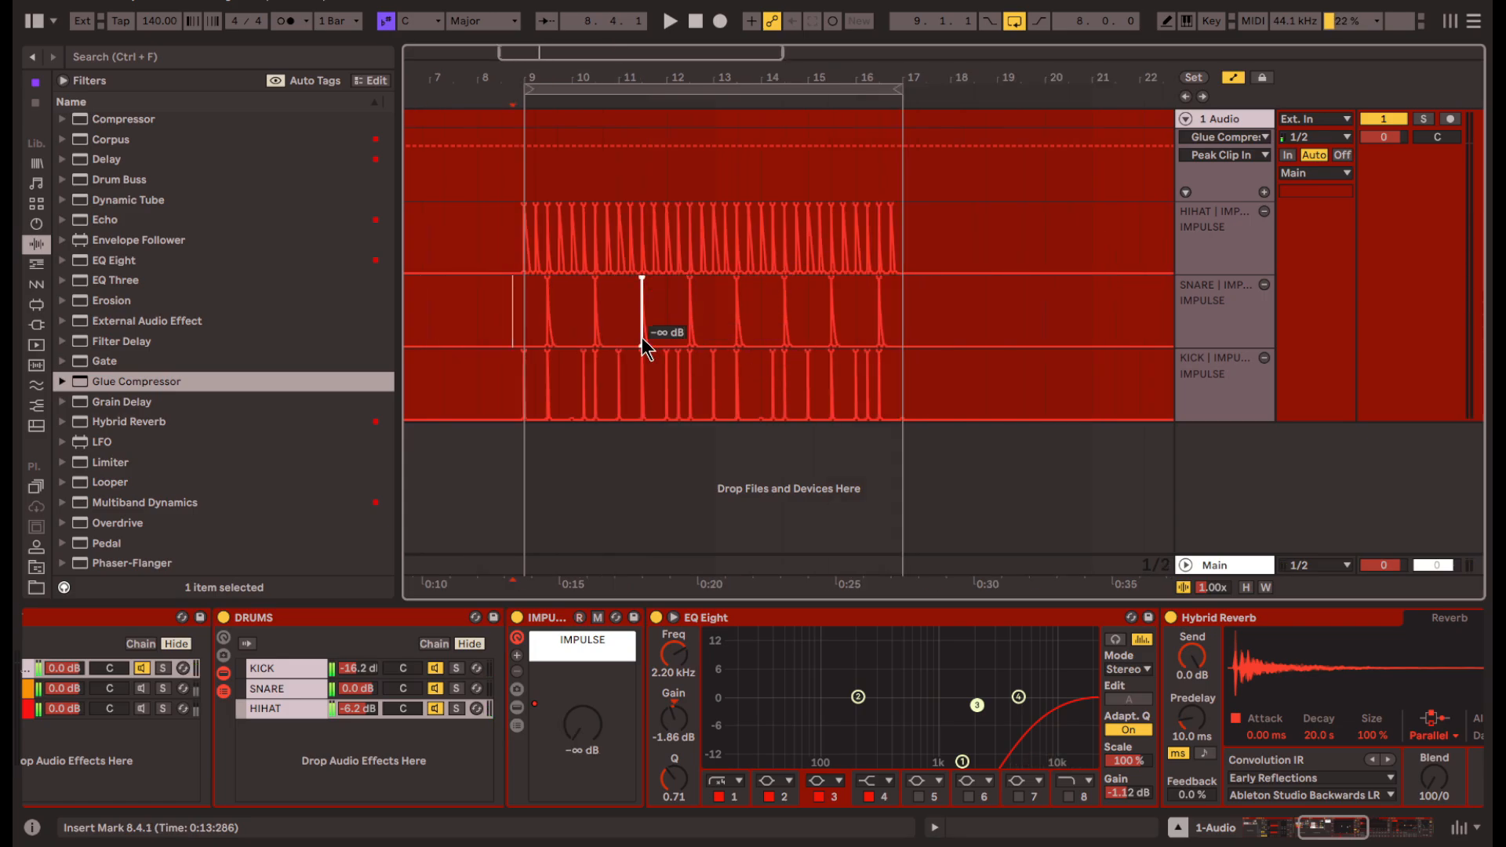
pyautogui.scroll(6, 635, 342)
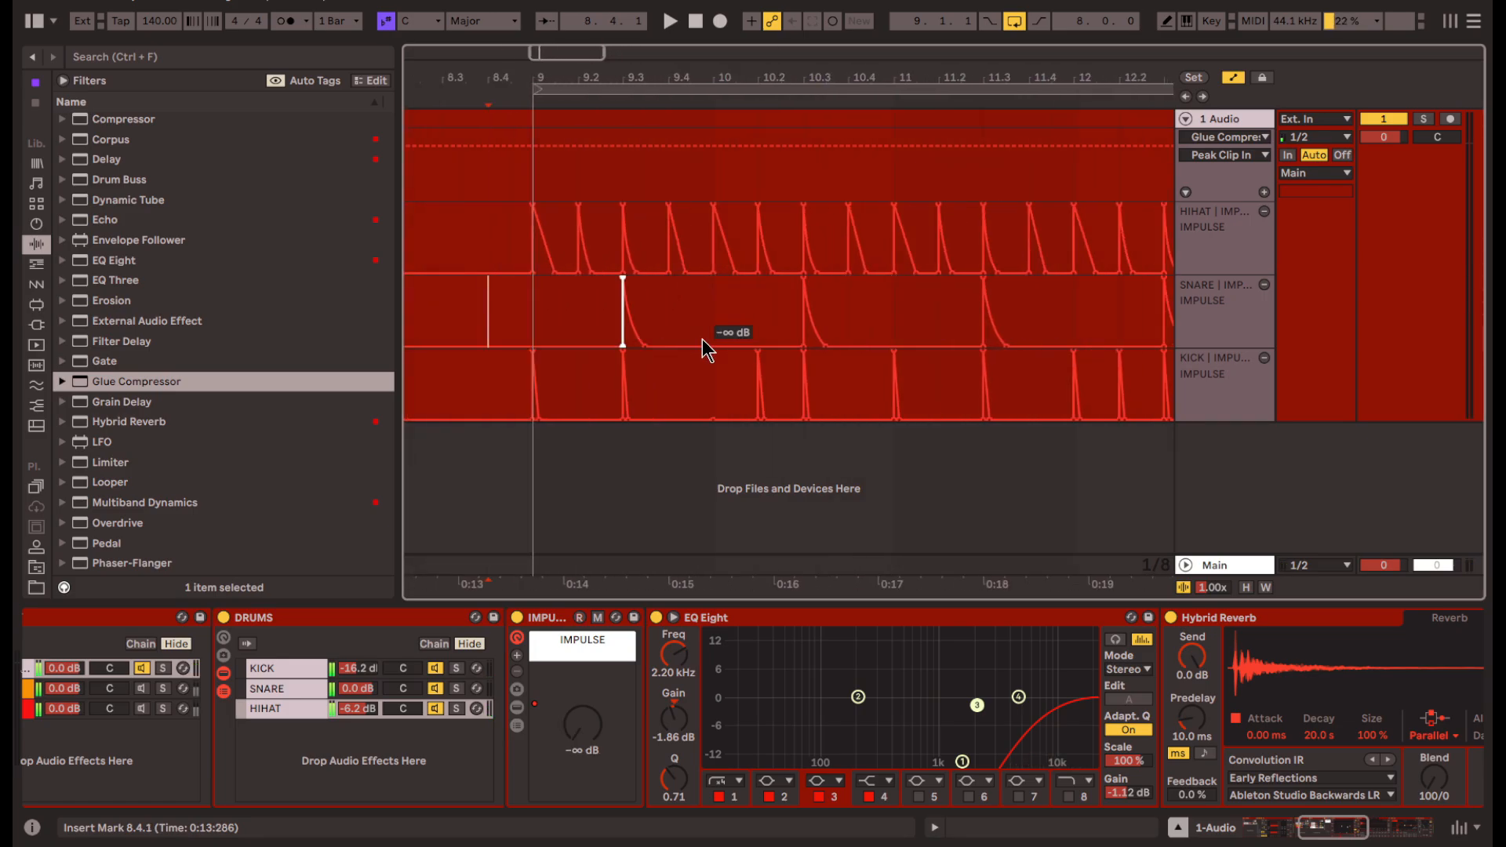
# - Create a new DRUMS chain from copies of the IMPULSE rack, Saturator and Glue Compressor, and delete its copied IMPULSE automation
pyautogui.scroll(-5, 274, 400)
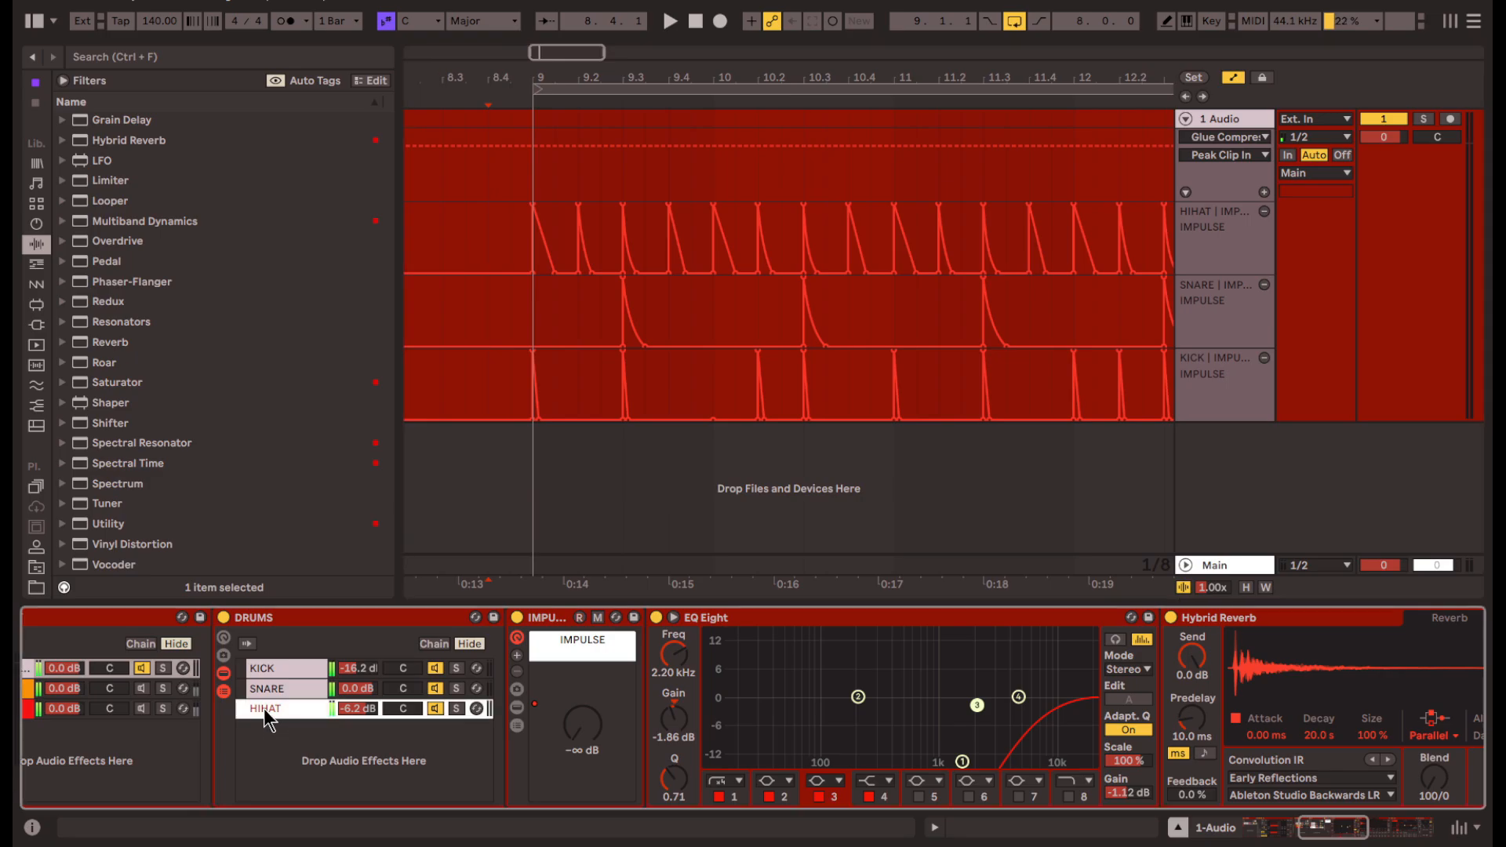
pyautogui.click(275, 670)
pyautogui.click(599, 637)
pyautogui.moveTo(577, 638); pyautogui.dragTo(393, 765)
pyautogui.rightClick(563, 727)
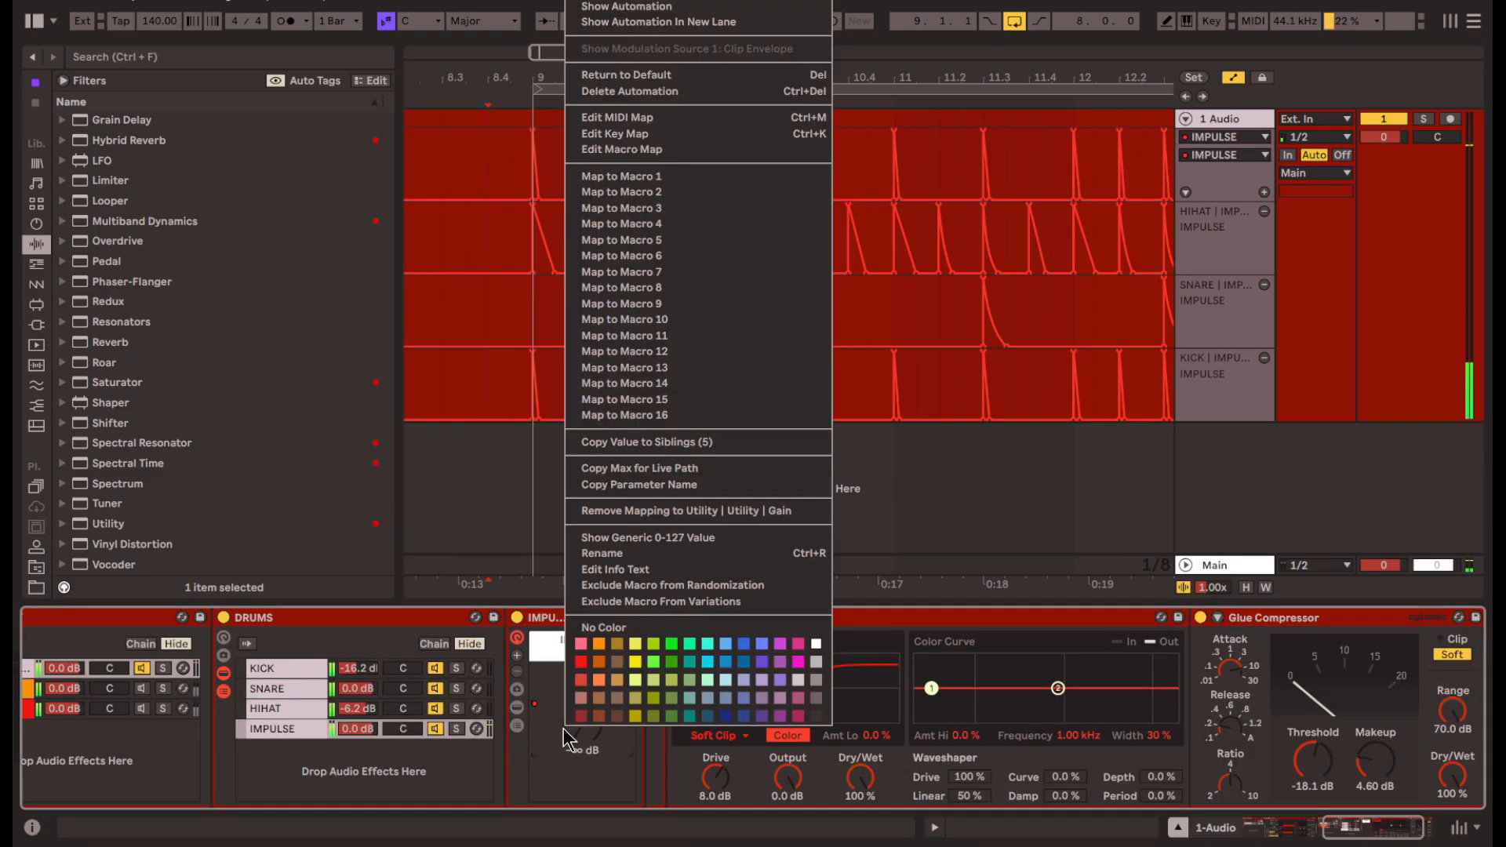
pyautogui.click(690, 92)
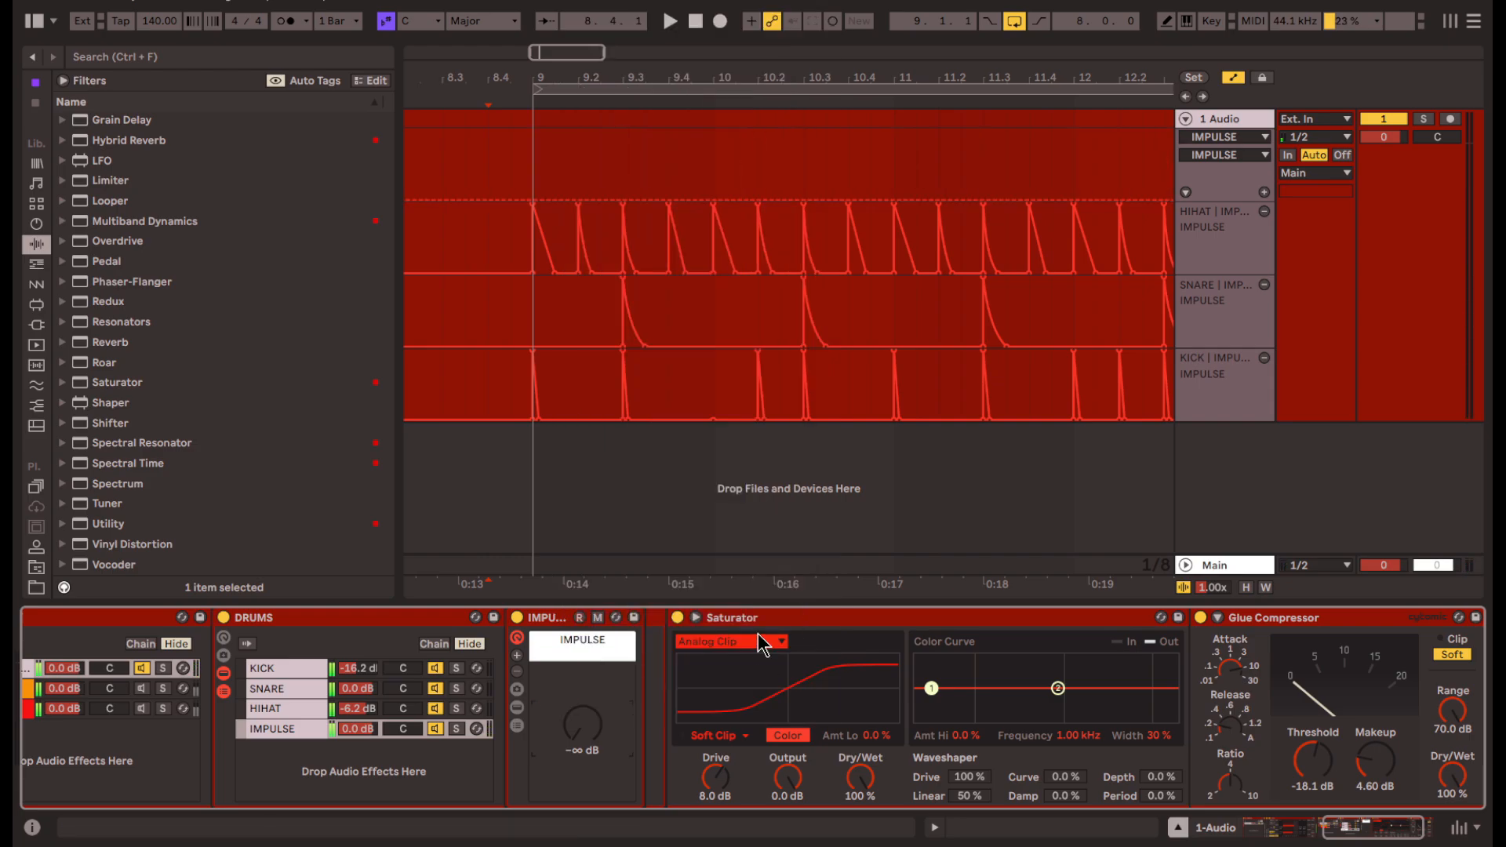
# - Rename the new chain in the DRUMS rack to PERC
pyautogui.hscroll(-3, 890, 644)
pyautogui.click(388, 734)
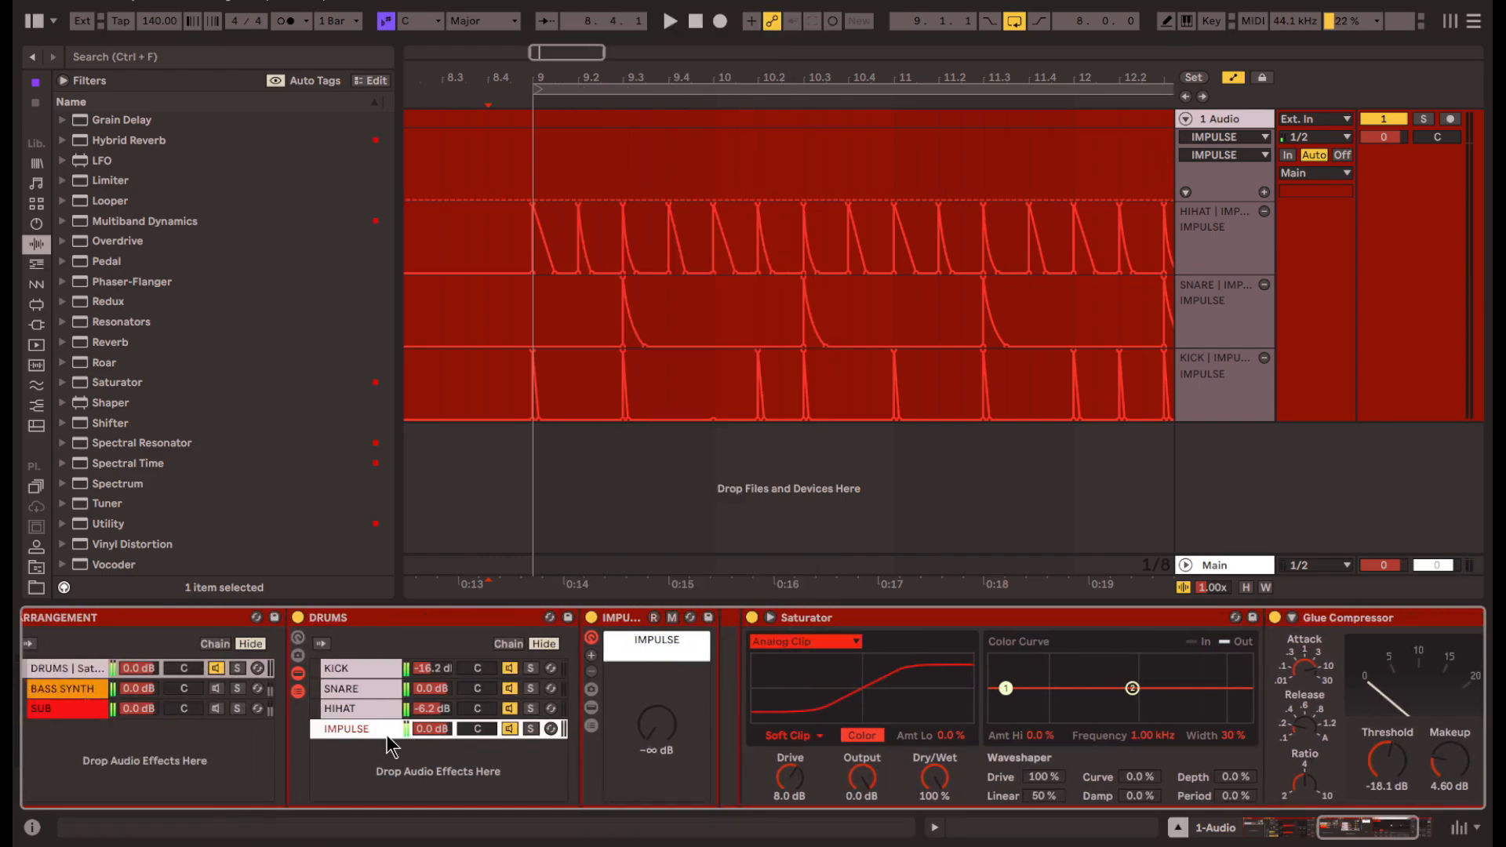
pyautogui.hotkey('ctrl', 'r')
pyautogui.write('PERC')
pyautogui.press('Return')
# - Add one short decaying IMPULSE spike to the PERC automation on the triplet grid just before 10.2, and tighten its decay
pyautogui.click(754, 188)
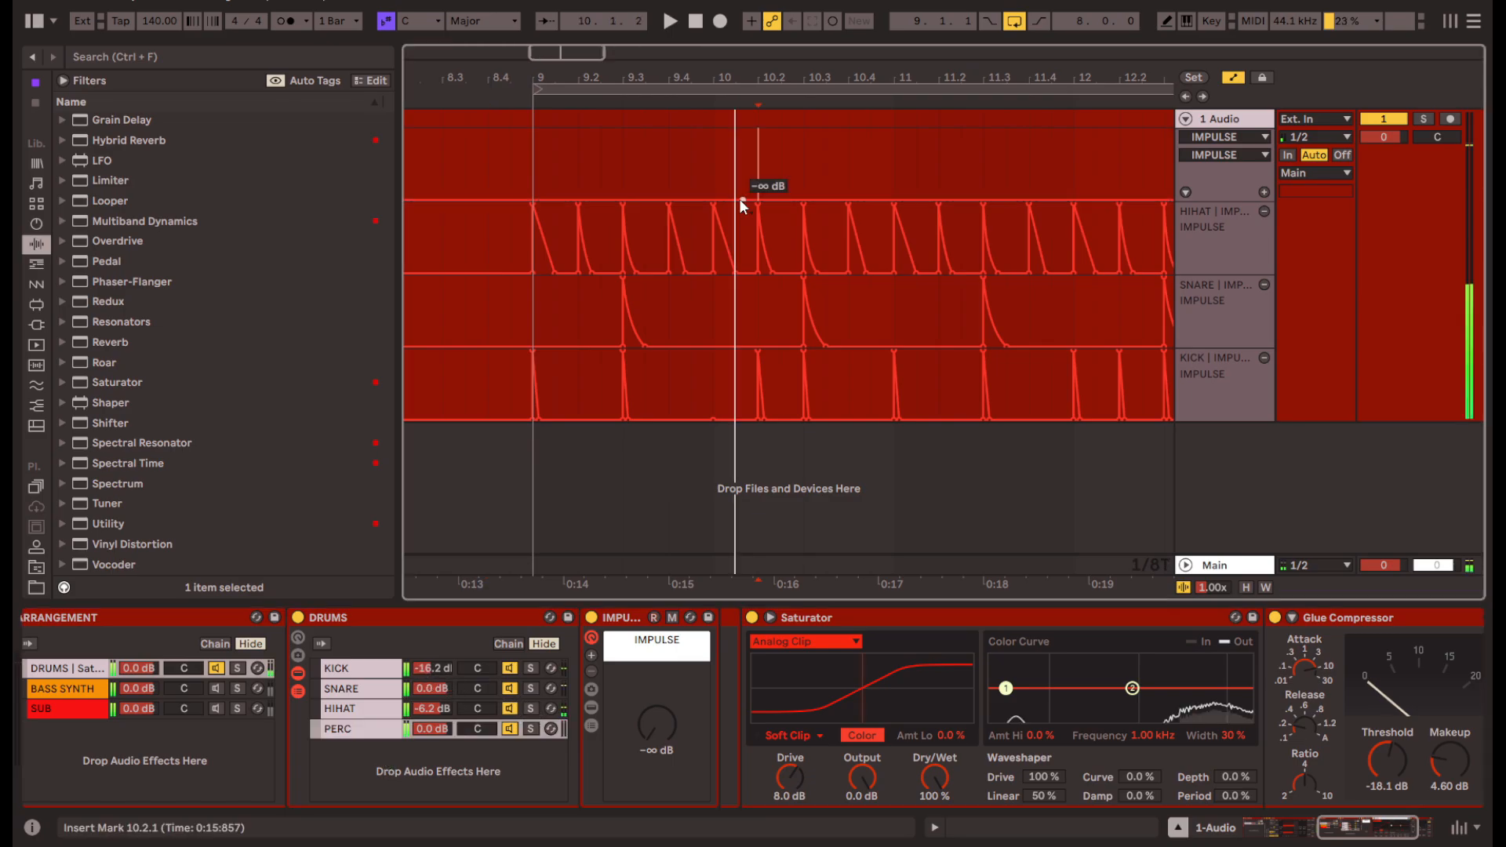
pyautogui.scroll(5, 760, 179)
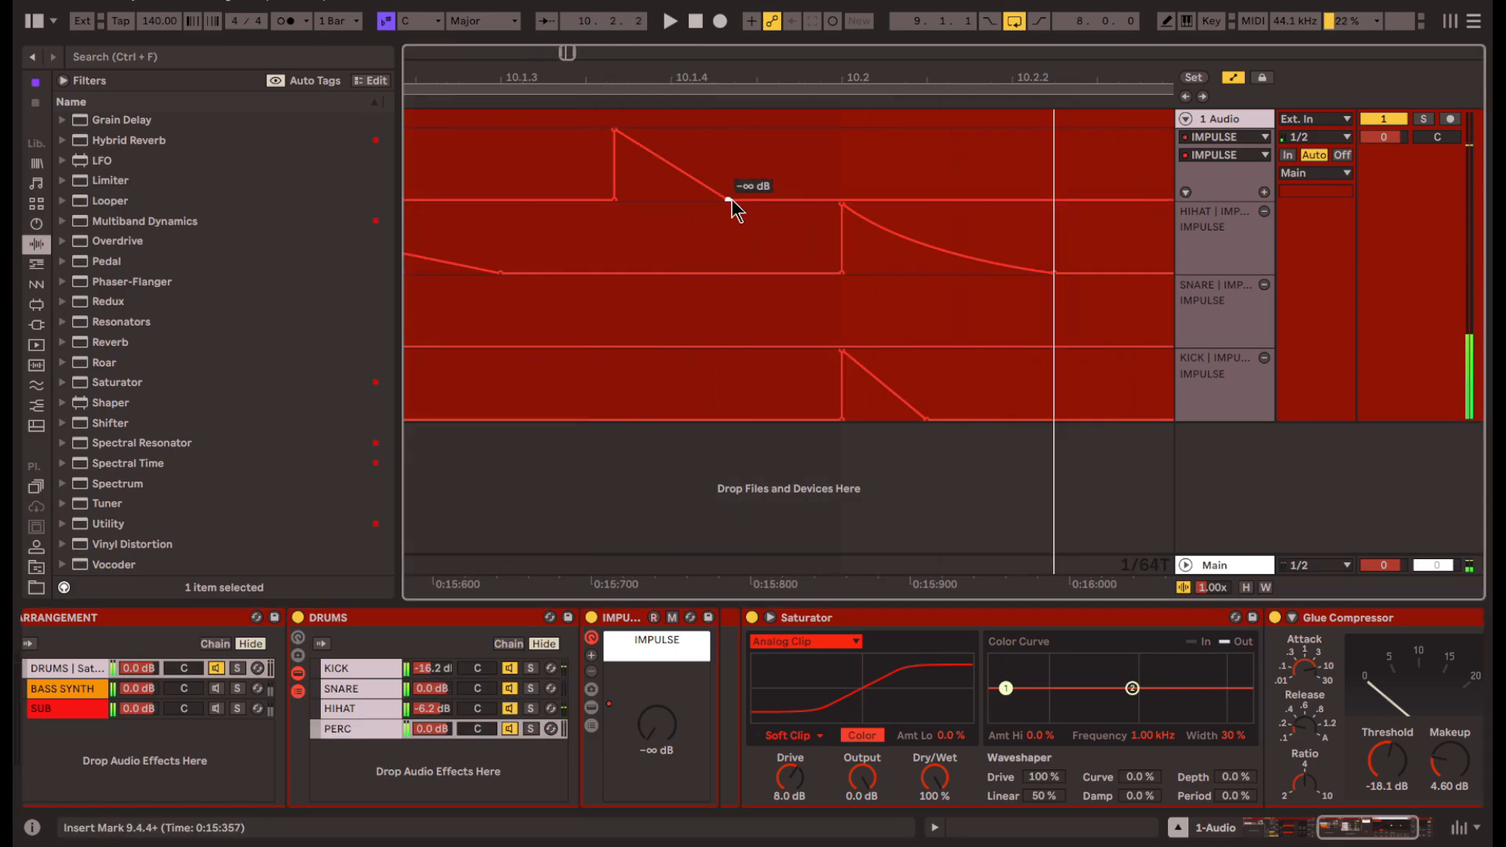
pyautogui.moveTo(732, 200); pyautogui.dragTo(703, 200)
pyautogui.press('space')
pyautogui.scroll(-5, 812, 164)
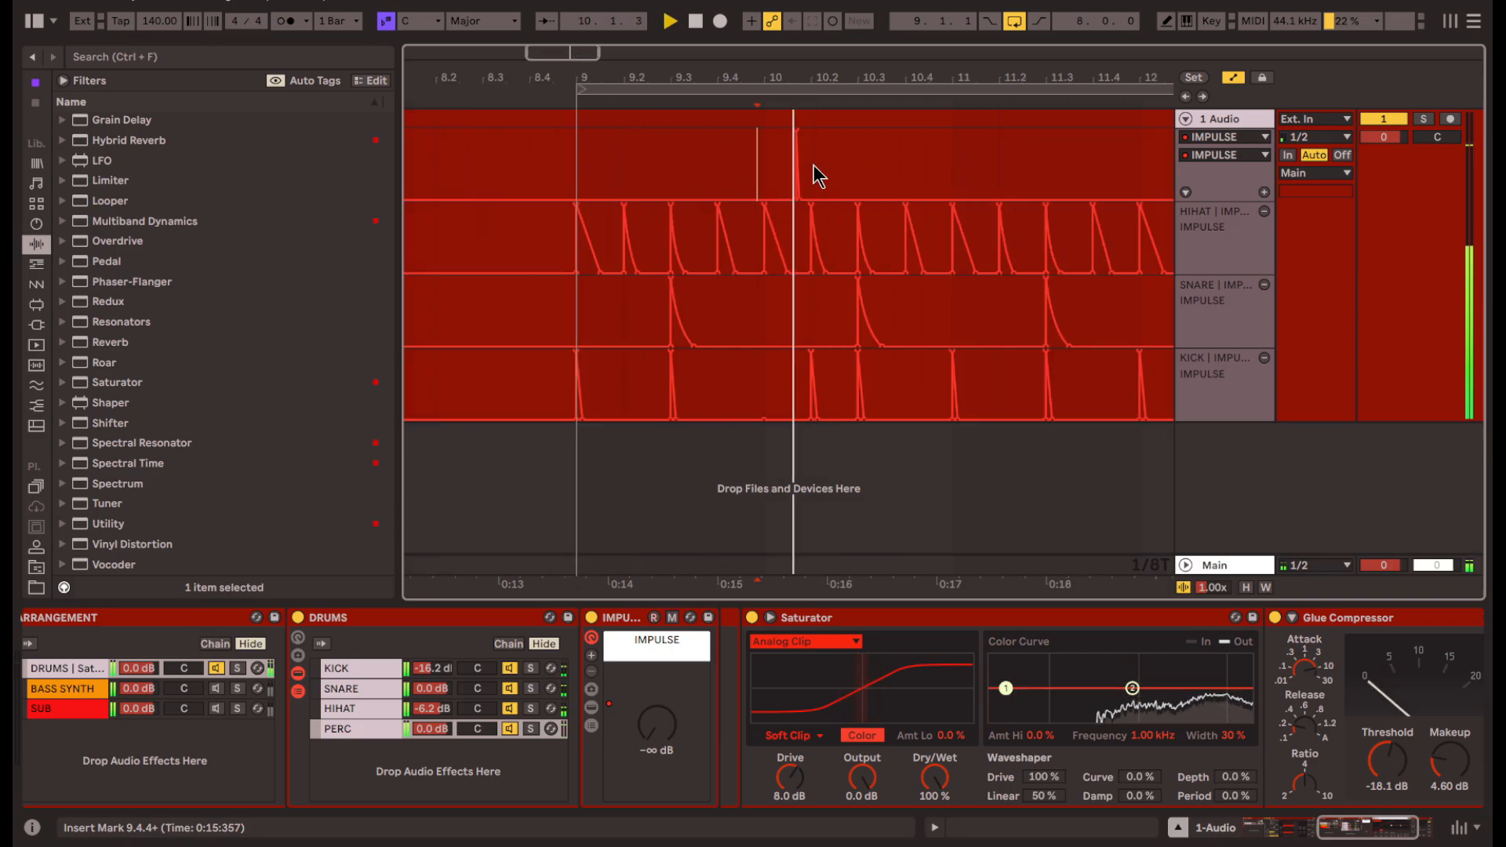
# - Duplicate the one-beat PERC automation containing the spike into beat 10.2 to 10.3
pyautogui.press('space')
pyautogui.moveTo(761, 148); pyautogui.dragTo(814, 161)
pyautogui.press('space')
pyautogui.hotkey('ctrl', 'd')
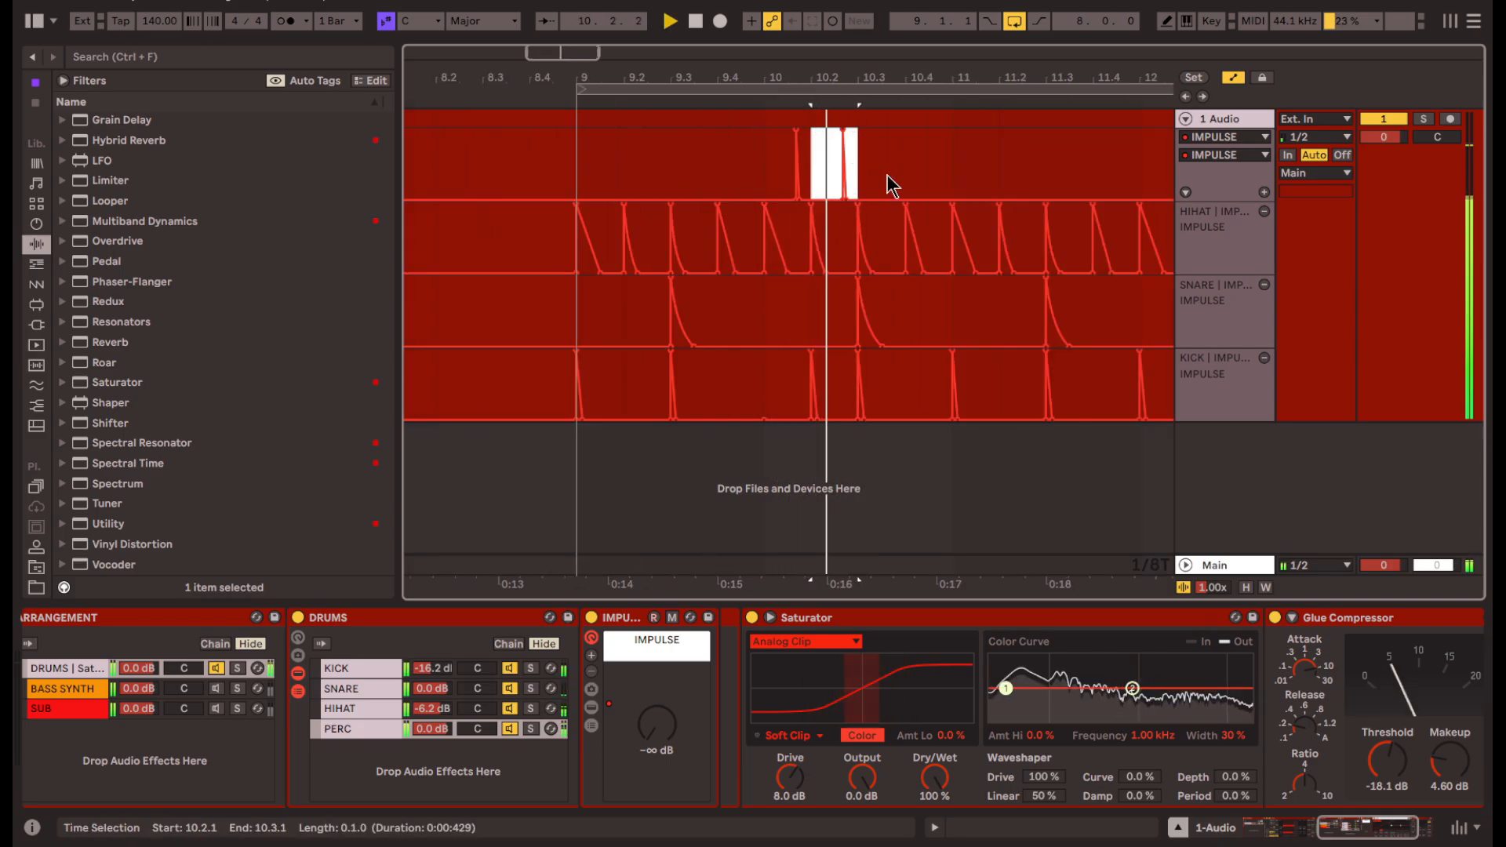
# - Duplicate the two-bar PERC automation from bar 9 to 11 into bars 11 to 13
pyautogui.moveTo(958, 154); pyautogui.dragTo(578, 156)
pyautogui.scroll(-5, 577, 155)
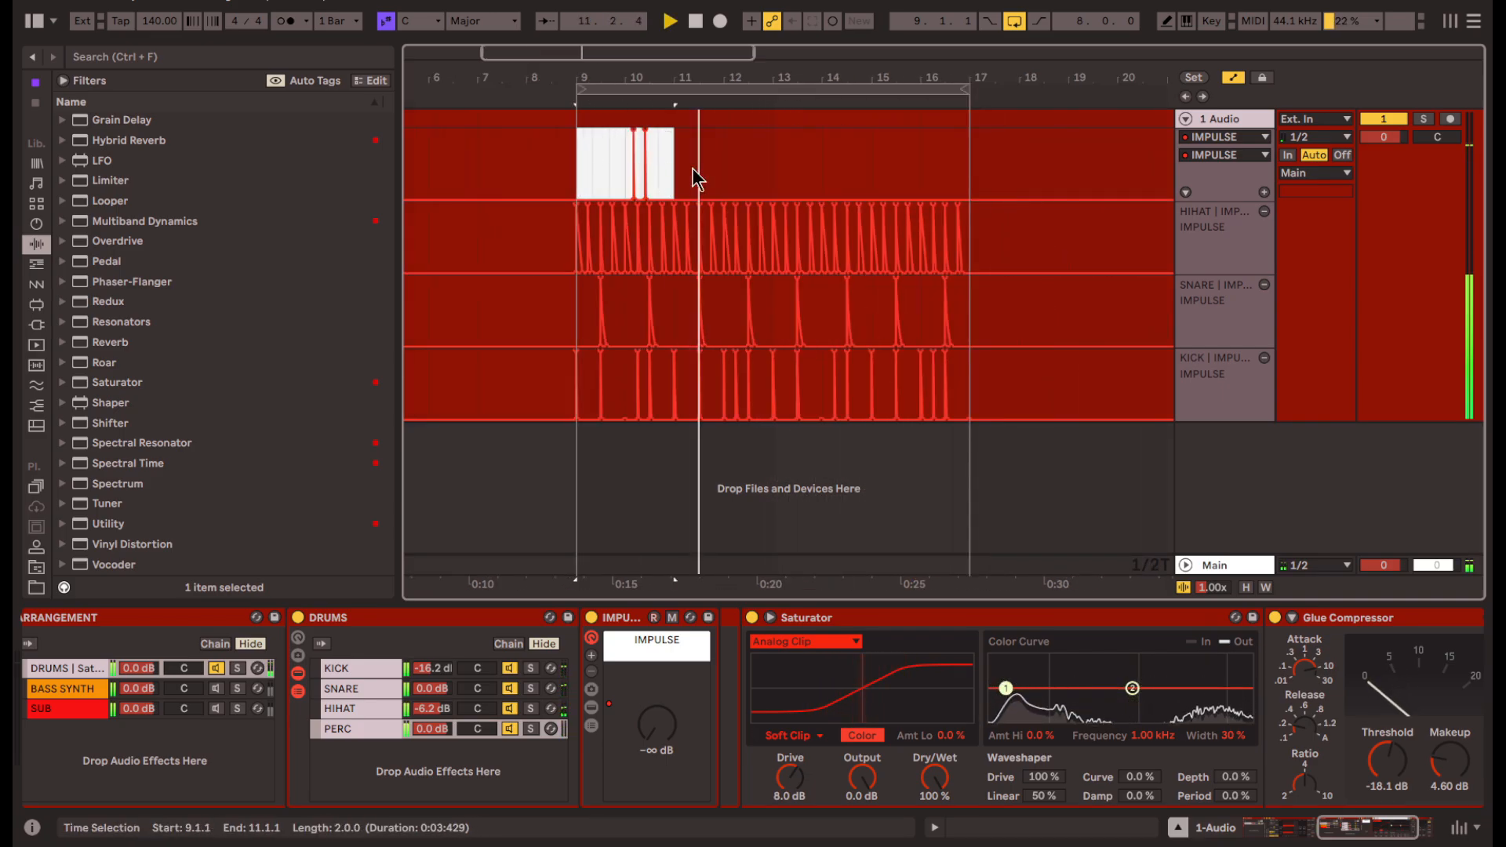
pyautogui.hotkey('ctrl', 'd')
pyautogui.scroll(5, 666, 174)
pyautogui.press('space')
pyautogui.hscroll(-2, 726, 176)
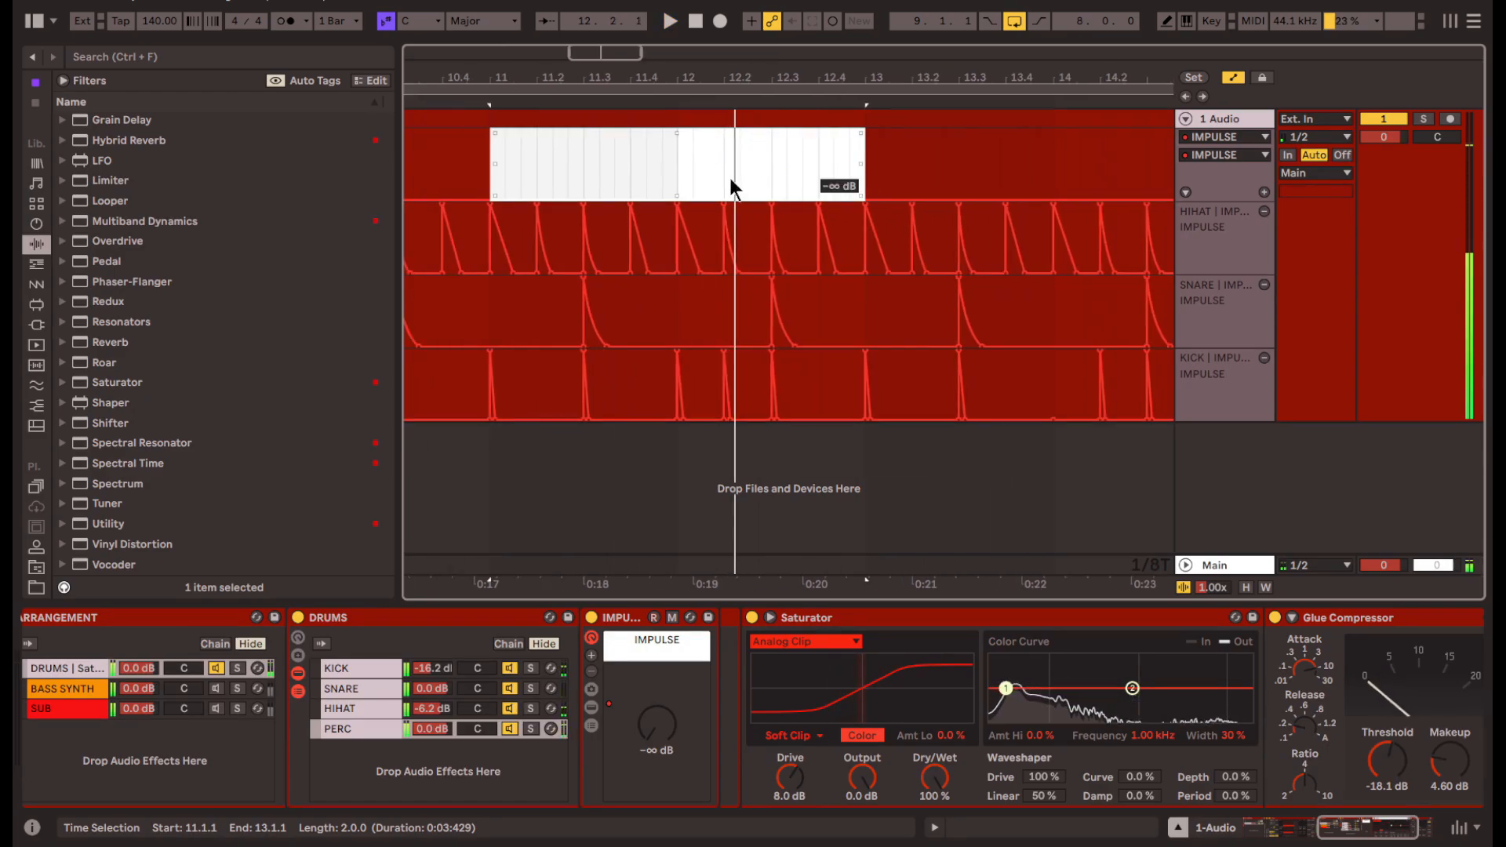
# - Delete the second PERC spike in bar 12, keeping only the one just before 12.2
pyautogui.click(601, 163)
pyautogui.moveTo(727, 161); pyautogui.dragTo(848, 159)
pyautogui.press('Delete')
pyautogui.click(645, 169)
pyautogui.press('space')
# - Duplicate the PERC automation from bar 9 to 13 into bars 13 to 17, and show it in its own automation lane
pyautogui.click(867, 156)
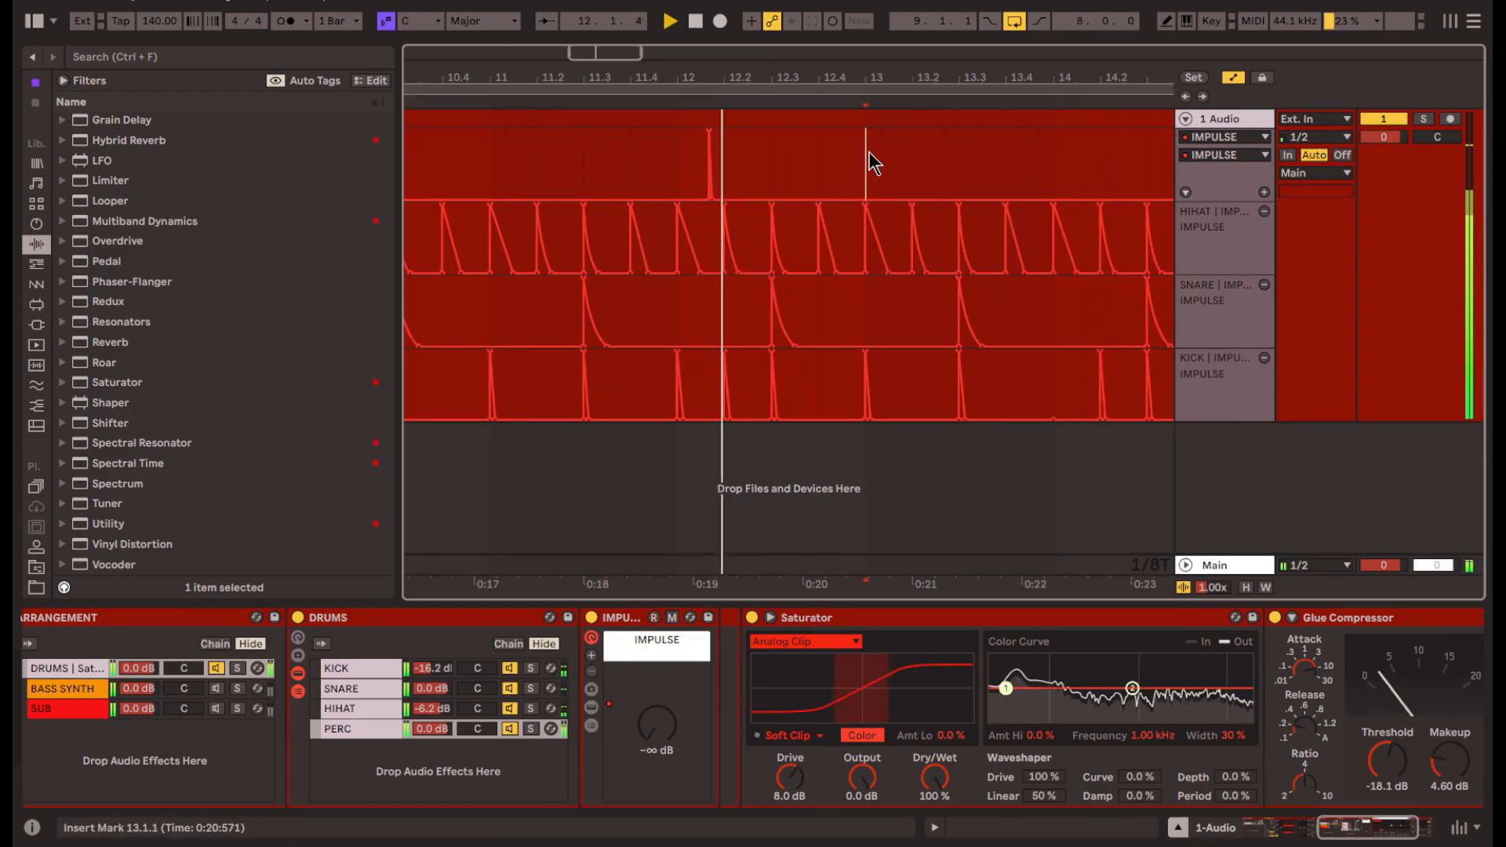
pyautogui.scroll(-5, 853, 157)
pyautogui.keyDown('shift'); pyautogui.click(671, 168); pyautogui.keyUp('shift')
pyautogui.hotkey('ctrl', 'd')
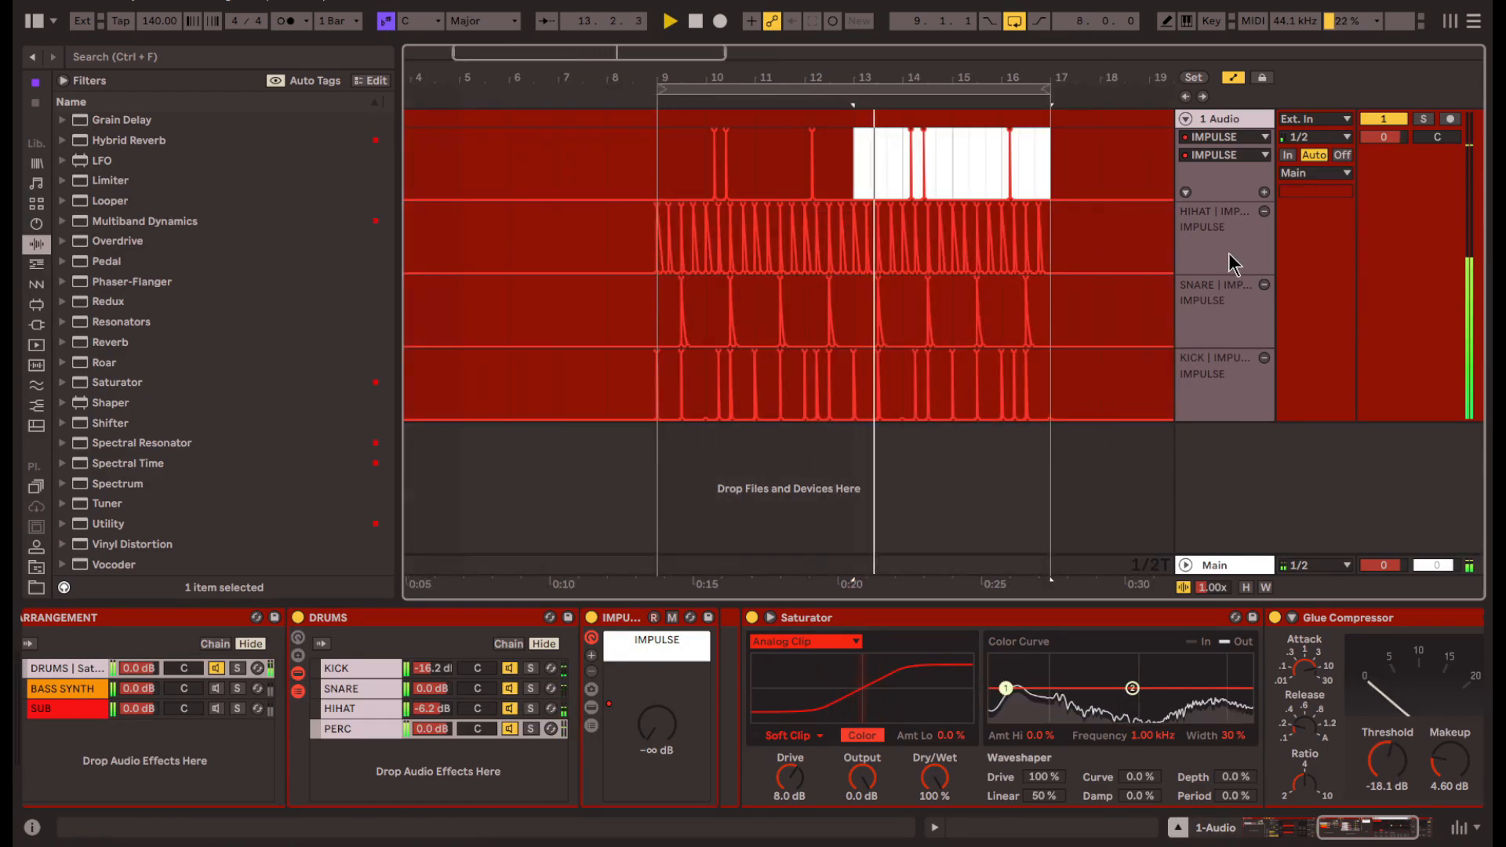
pyautogui.click(1264, 193)
# - Shorten the decay of the first PERC automation spike, just before 10.2, by moving its end point closer to the peak
pyautogui.hscroll(3, 829, 717)
pyautogui.scroll(3, 209, 471)
pyautogui.scroll(5, 196, 439)
pyautogui.scroll(-8, 247, 379)
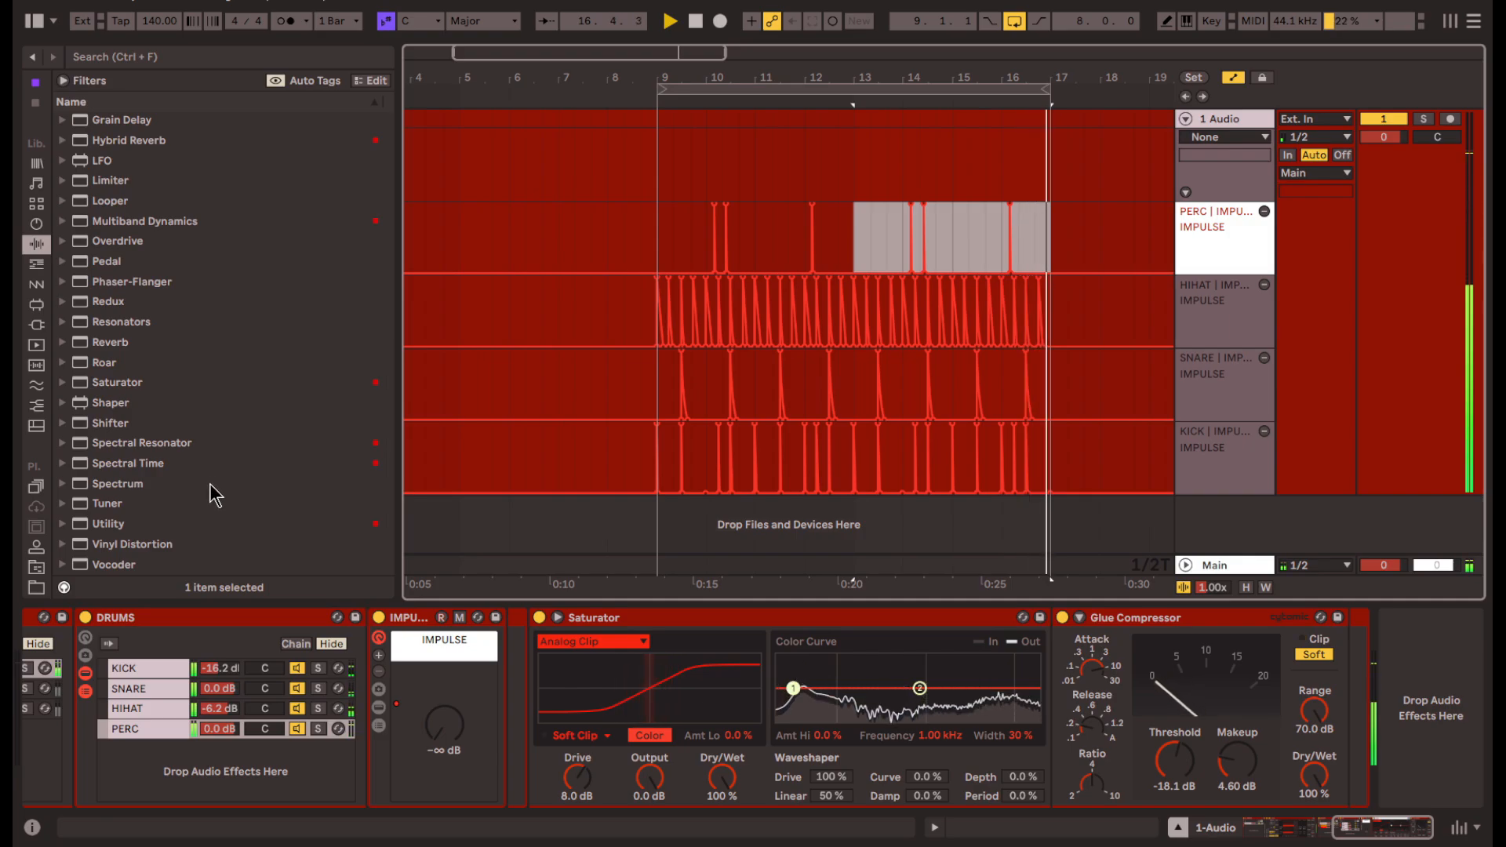
pyautogui.moveTo(524, 273); pyautogui.dragTo(547, 273)
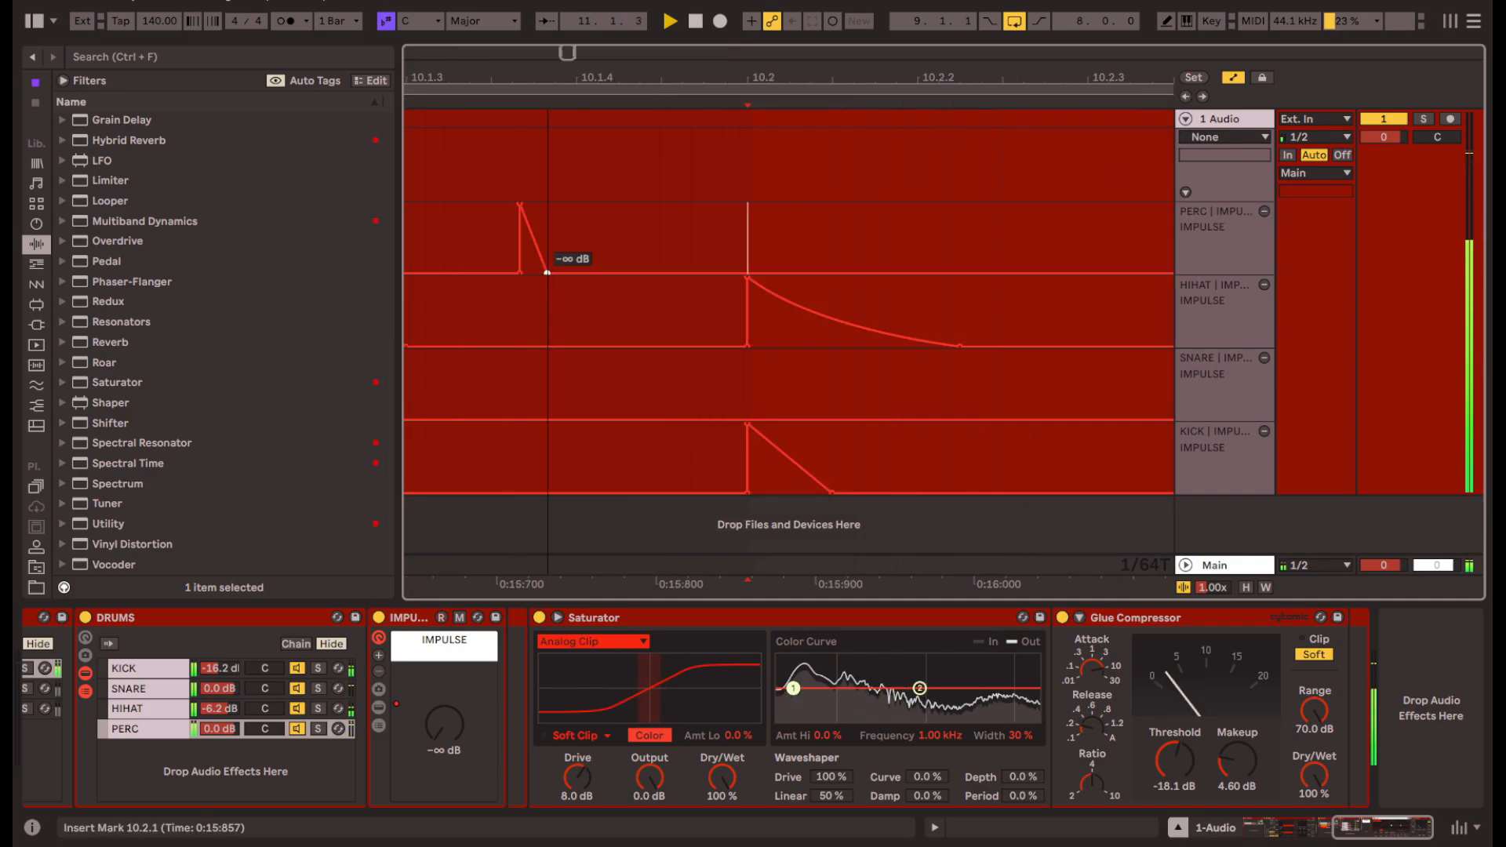
pyautogui.press('space')
pyautogui.click(455, 188)
pyautogui.scroll(5, 533, 275)
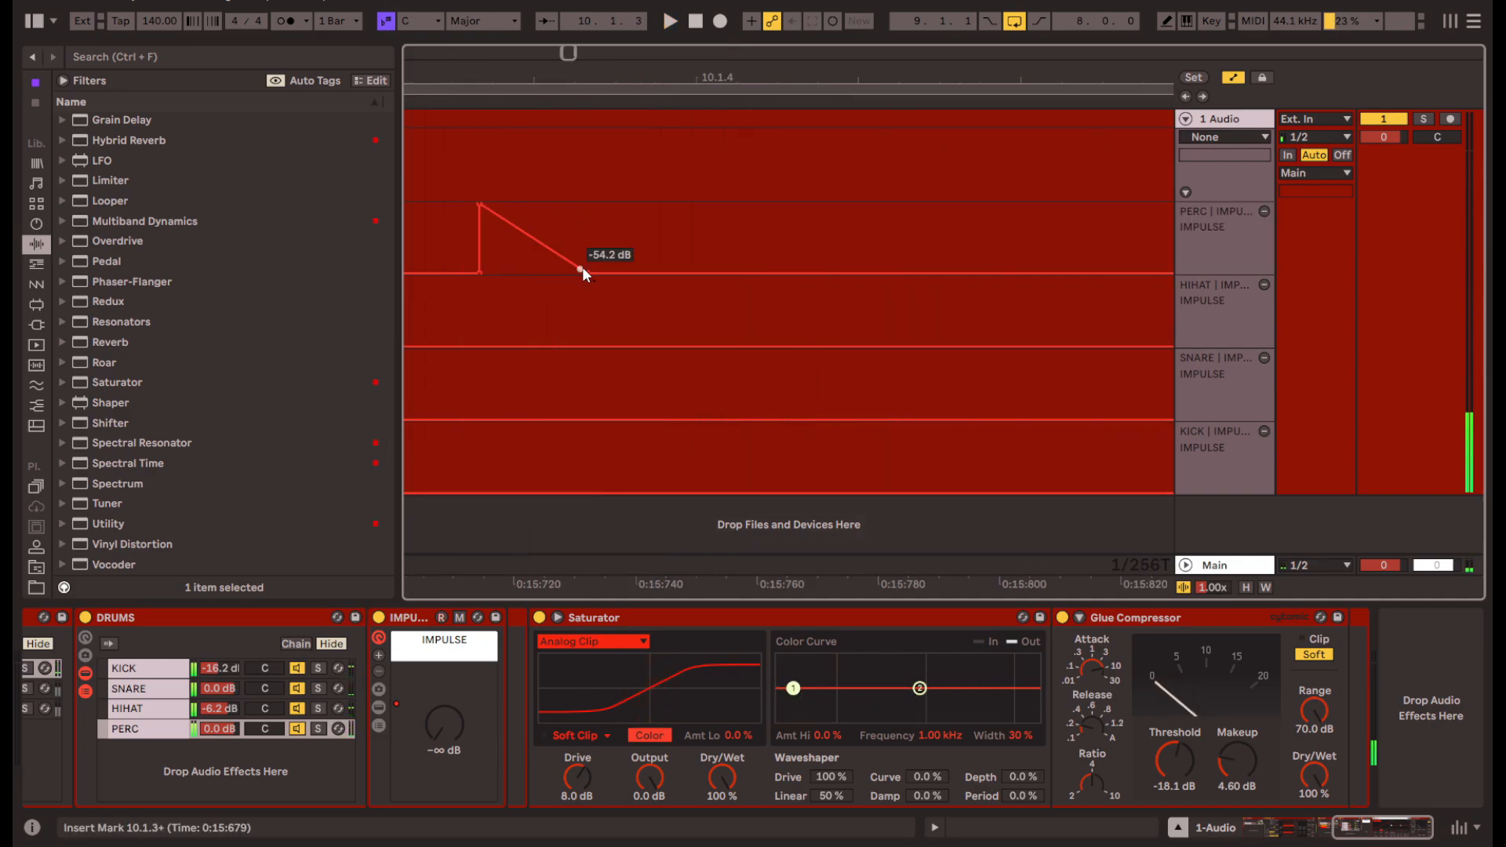
# - Shorten the decays of the remaining PERC spikes, including the one just before 12.2
pyautogui.scroll(-8, 588, 276)
pyautogui.moveTo(603, 230); pyautogui.dragTo(425, 224)
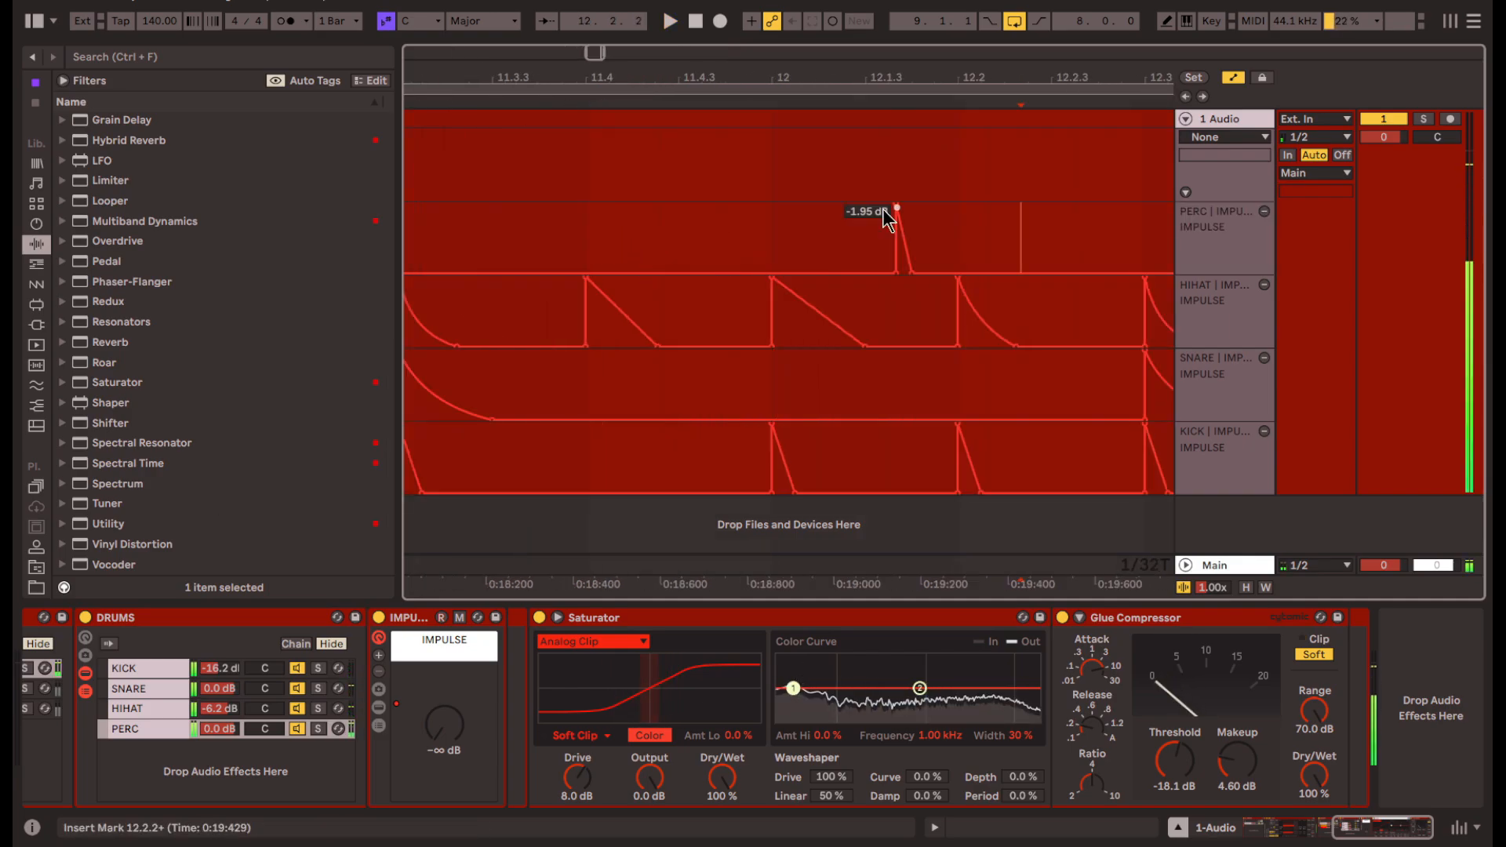
pyautogui.scroll(5, 908, 231)
pyautogui.scroll(-8, 521, 241)
pyautogui.click(523, 239)
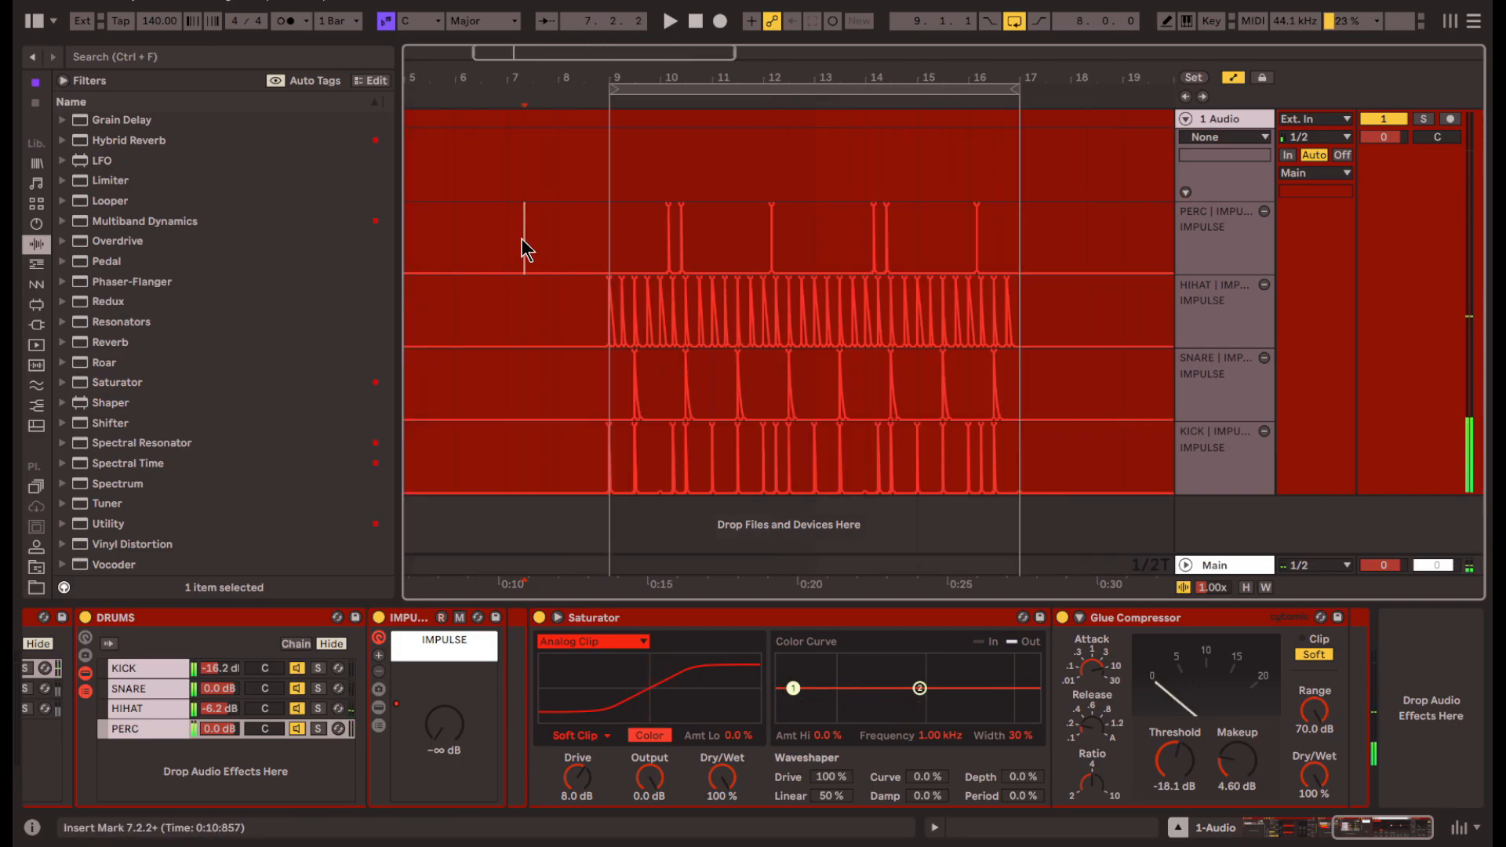
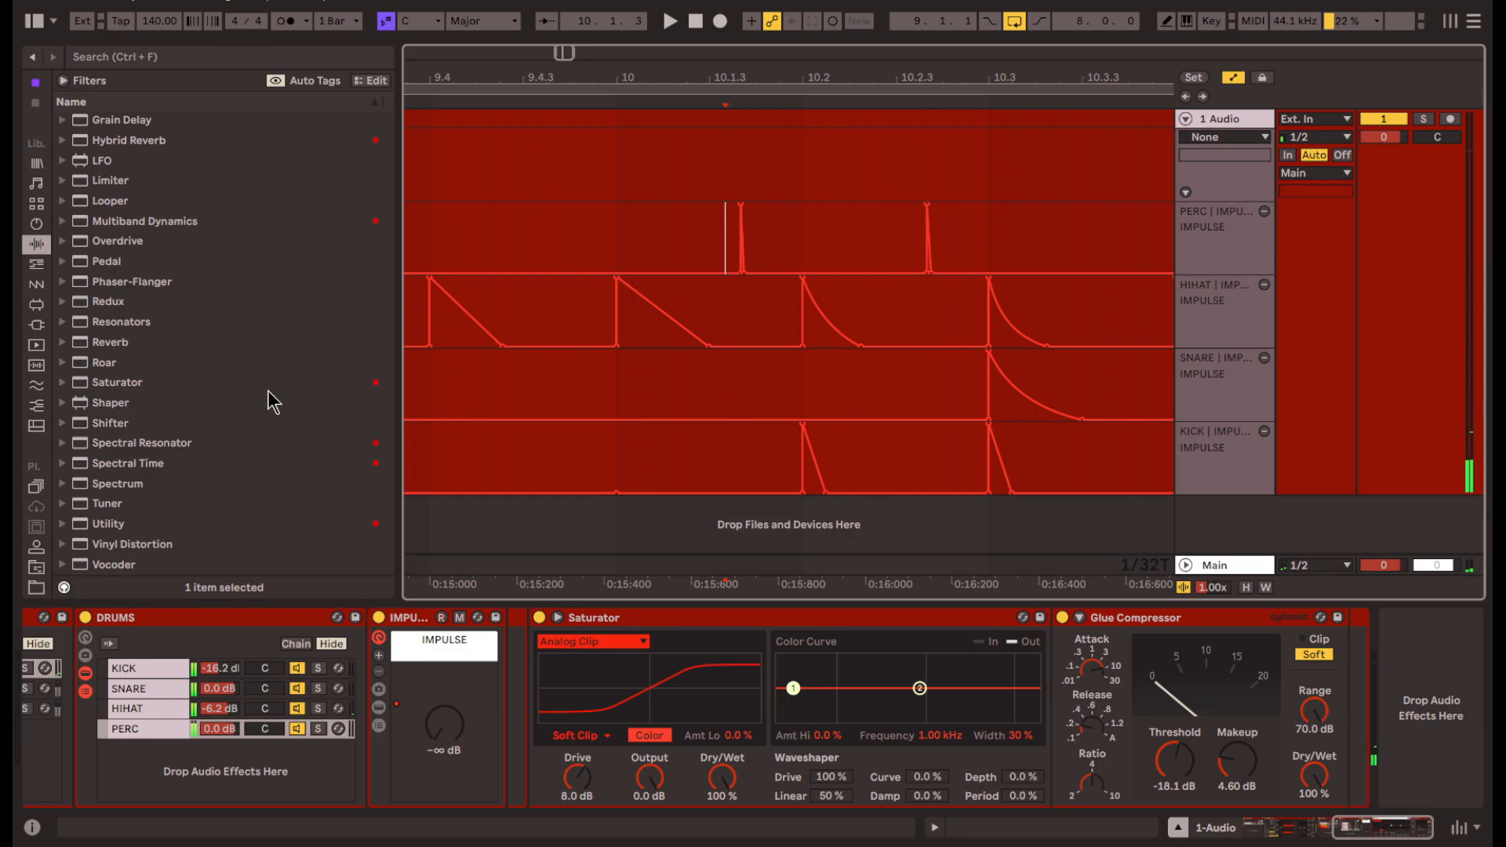
# - Add a Phaser-Flanger after IMPULSE in the PERC chain, with Amount at 0.0 % and Feedback at 68 %
pyautogui.click(205, 445)
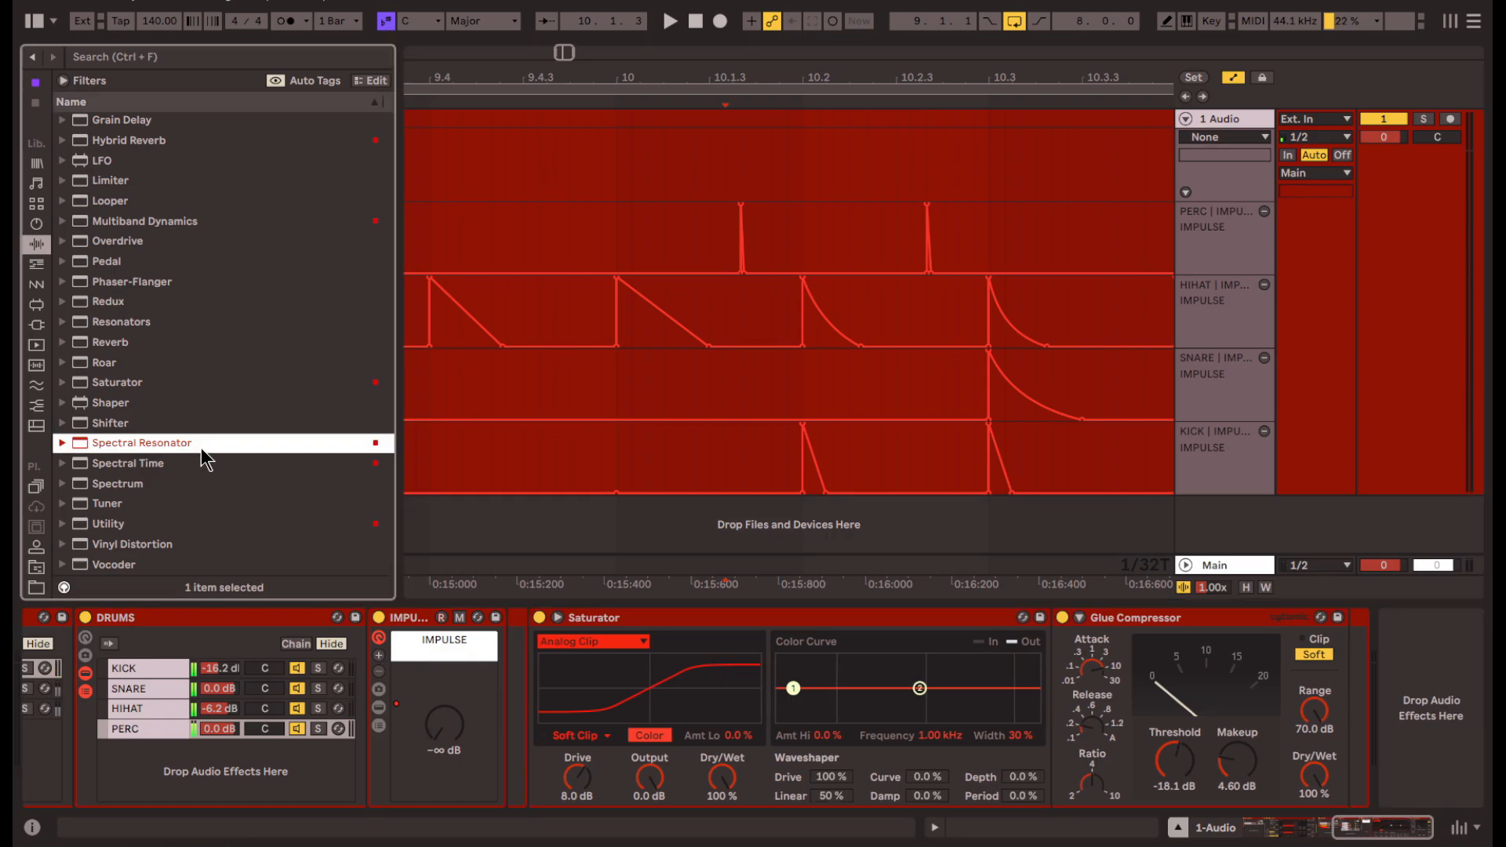
pyautogui.scroll(1, 201, 448)
pyautogui.click(213, 338)
pyautogui.scroll(2, 187, 411)
pyautogui.moveTo(131, 387); pyautogui.dragTo(491, 754)
pyautogui.click(684, 619)
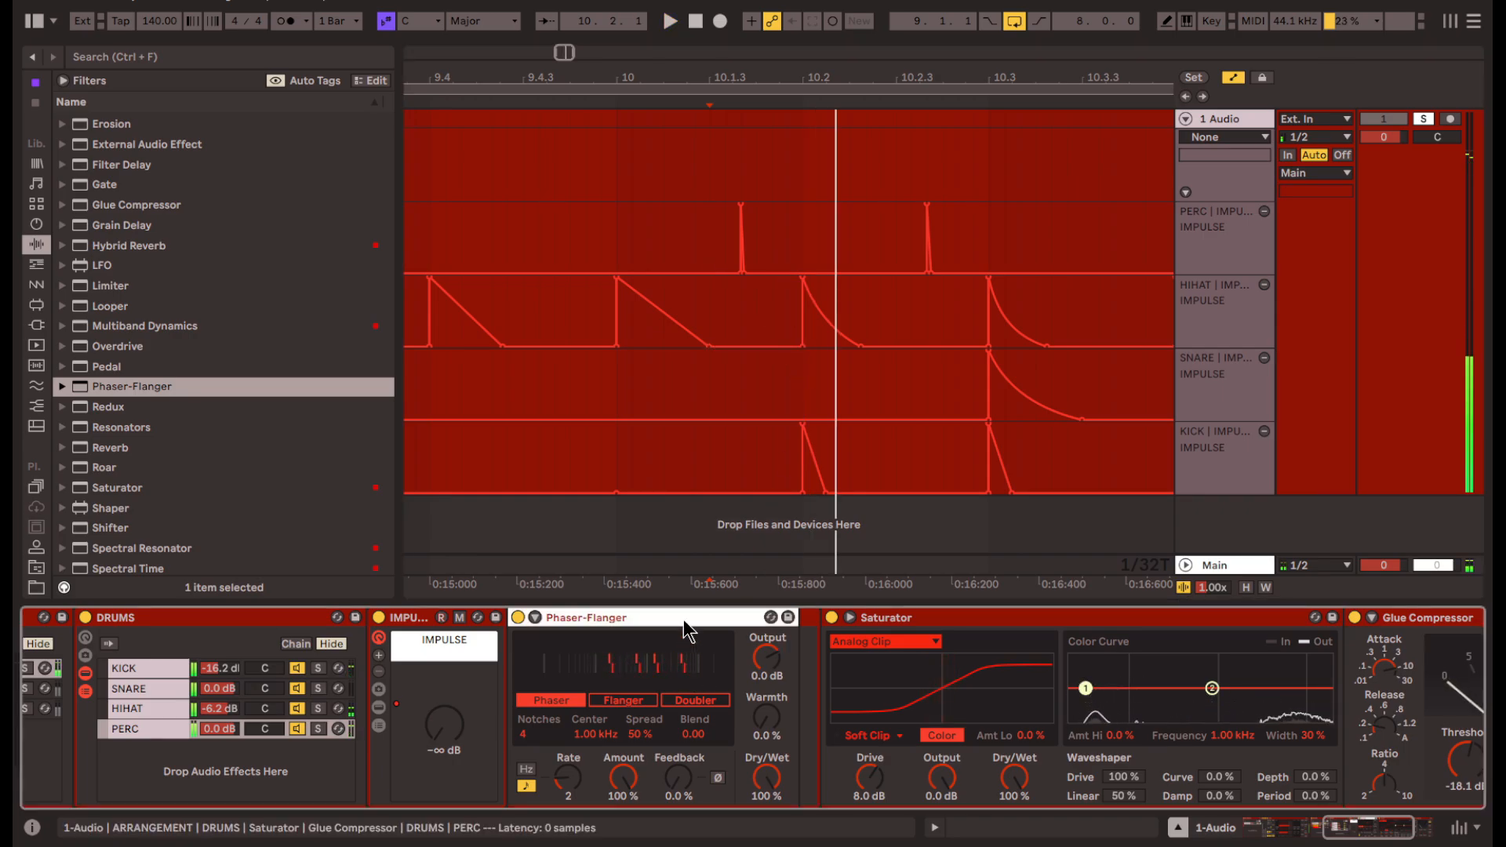
pyautogui.moveTo(619, 784); pyautogui.dragTo(619, 844)
pyautogui.click(726, 239)
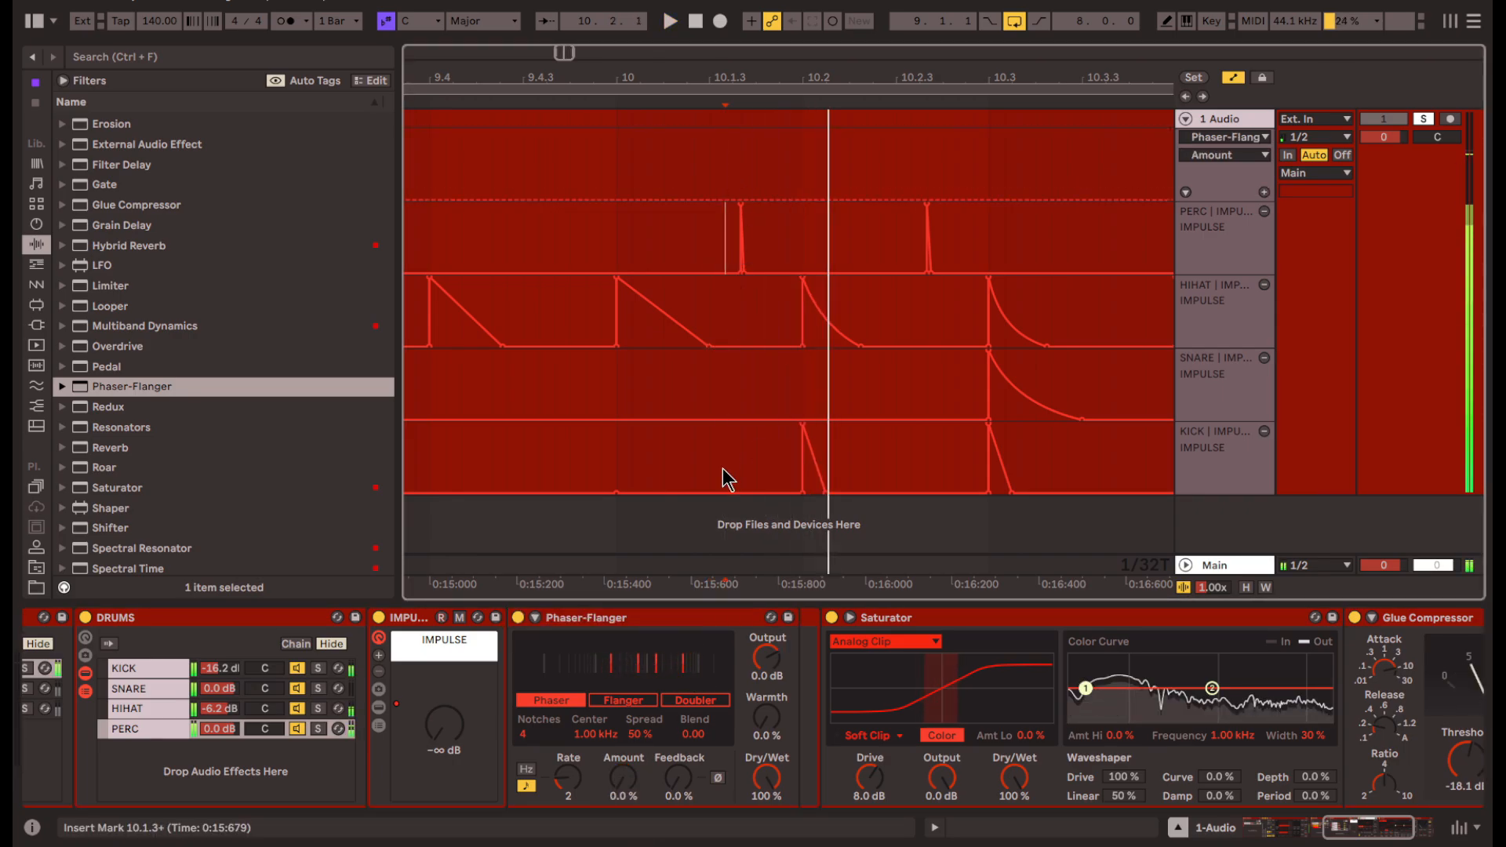
pyautogui.moveTo(679, 779); pyautogui.dragTo(678, 718)
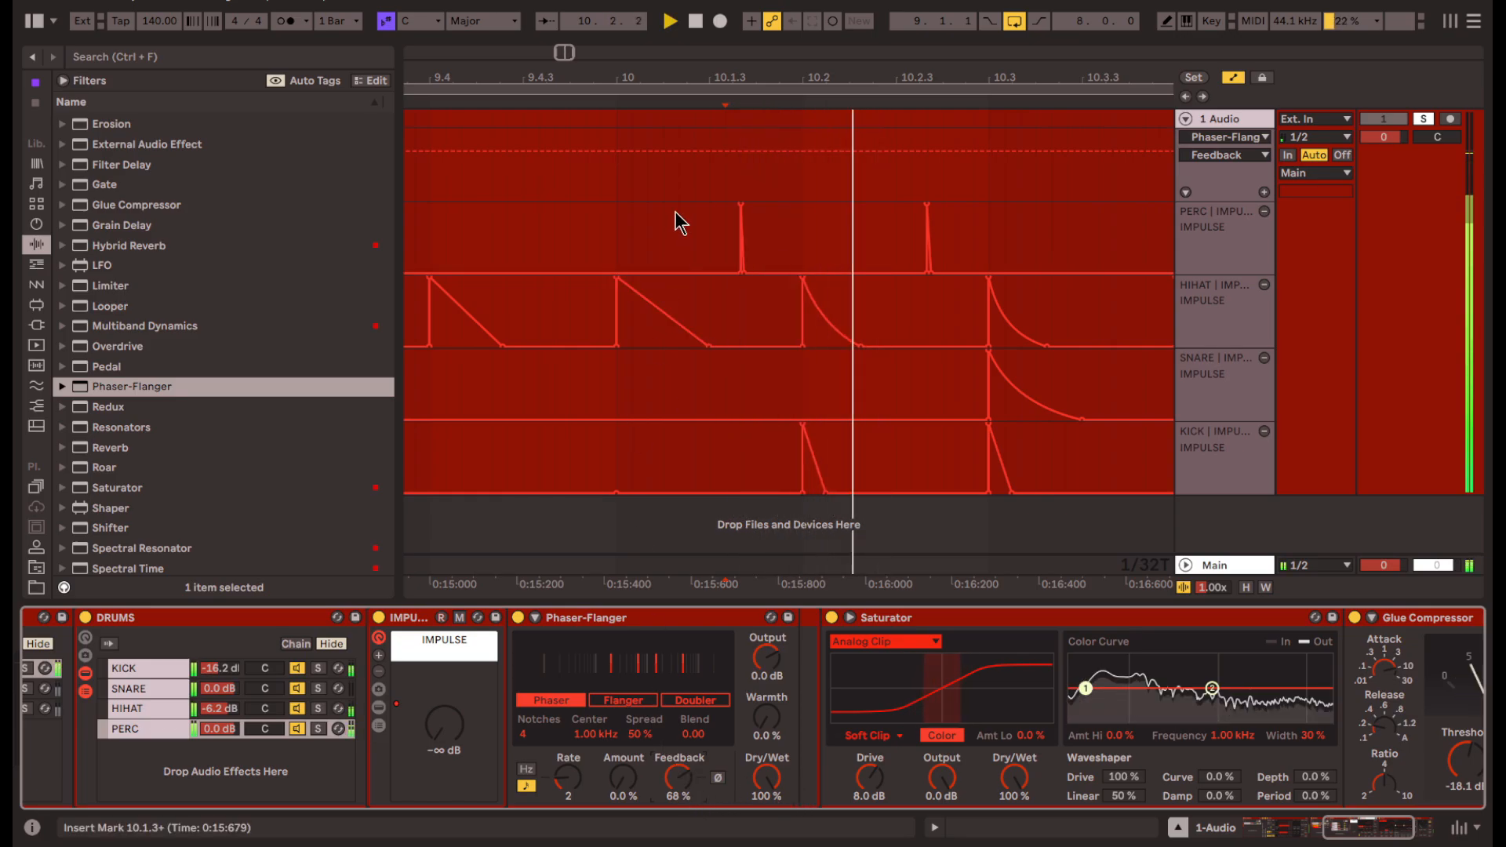
# - Add an EQ Eight after the Phaser-Flanger and set its low-cut band to 212 Hz
pyautogui.scroll(6, 274, 423)
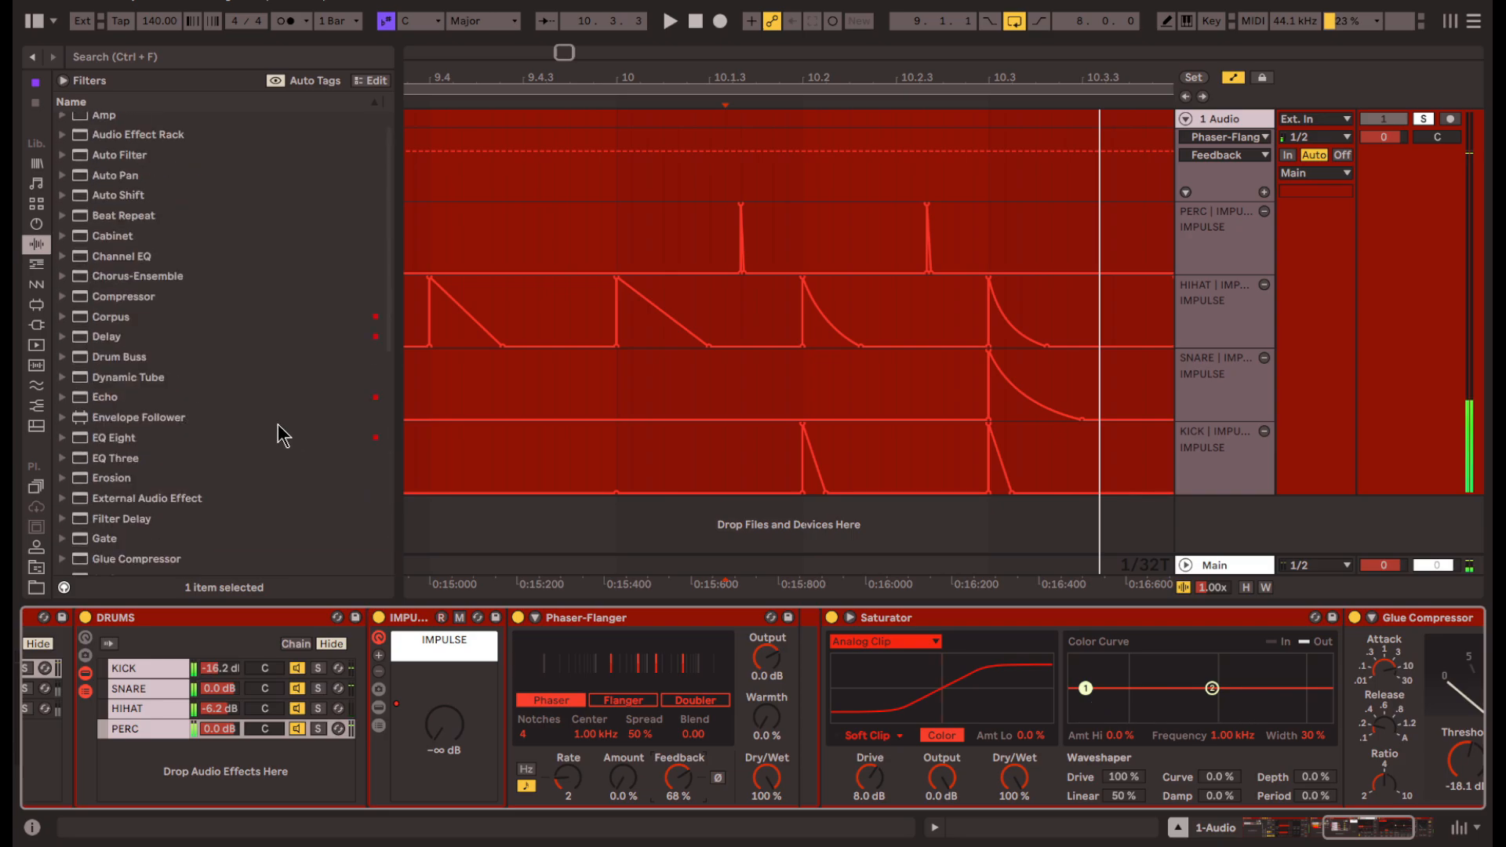
pyautogui.click(201, 426)
pyautogui.moveTo(133, 466)
pyautogui.mouseDown()
pyautogui.moveTo(605, 755)
pyautogui.moveTo(784, 759)
pyautogui.mouseUp()
pyautogui.moveTo(595, 655); pyautogui.dragTo(595, 585)
# - Automate the Phaser-Flanger's center frequency to drop slightly from 1.00 kHz between 10.2 and the second PERC spike
pyautogui.moveTo(361, 735); pyautogui.dragTo(361, 765)
pyautogui.click(723, 196)
pyautogui.press('space')
pyautogui.press('space')
pyautogui.doubleClick(359, 734)
pyautogui.press('space')
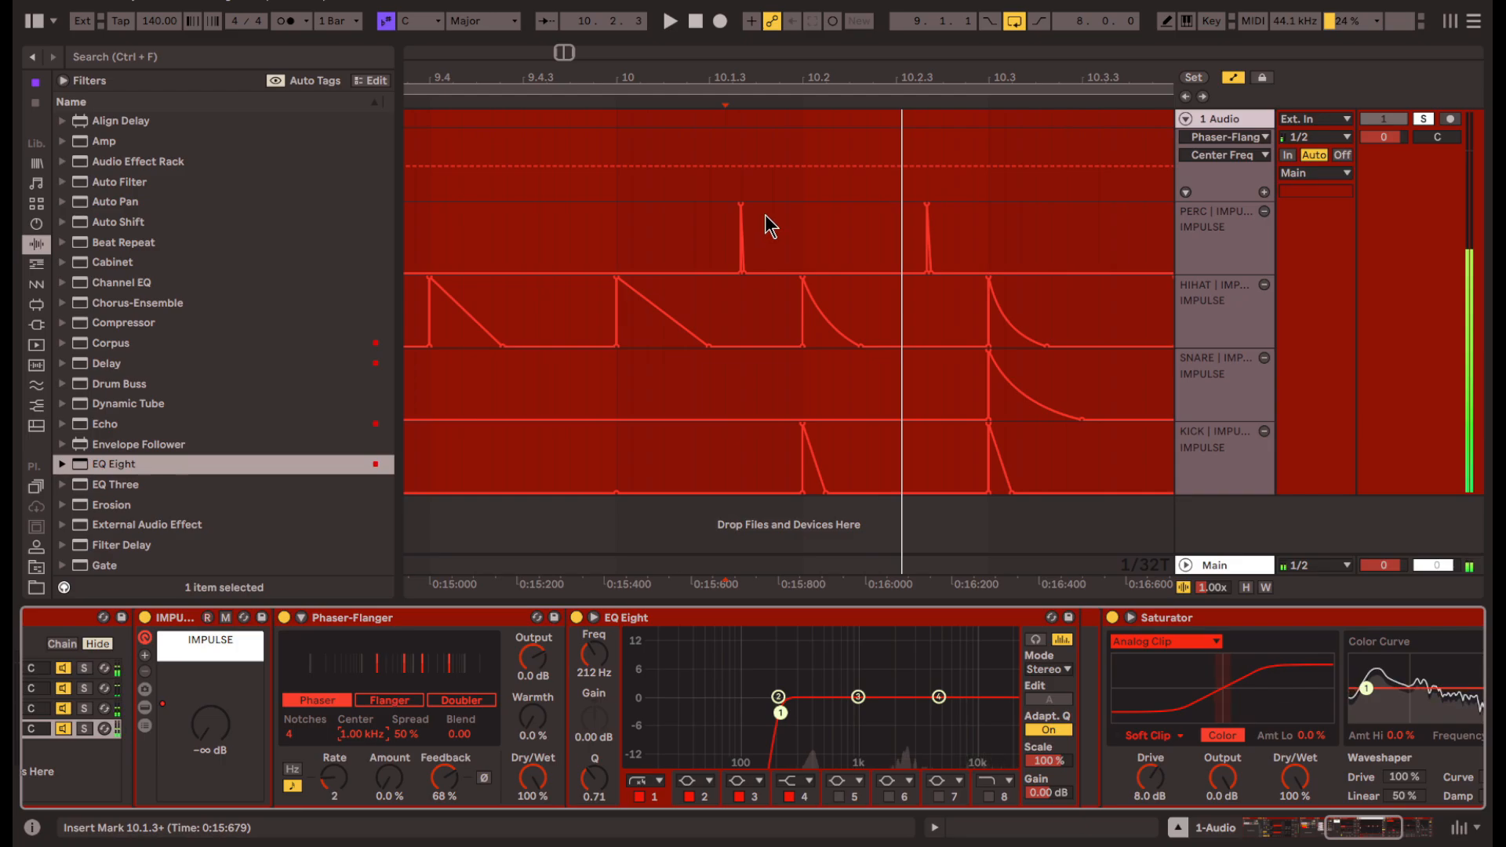
pyautogui.click(797, 169)
pyautogui.moveTo(830, 171); pyautogui.dragTo(830, 174)
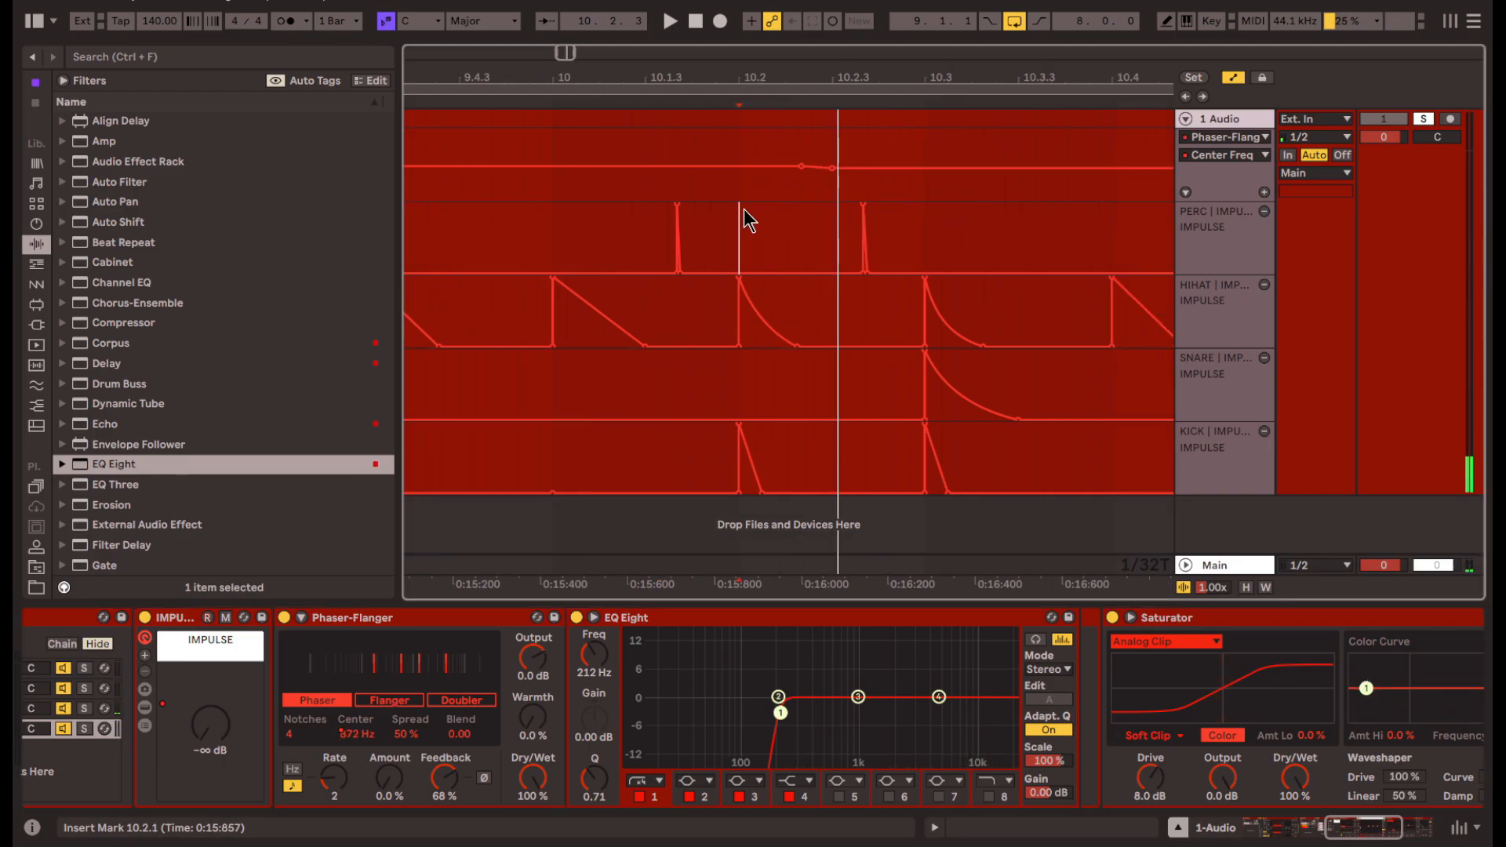
pyautogui.moveTo(831, 168); pyautogui.dragTo(840, 173)
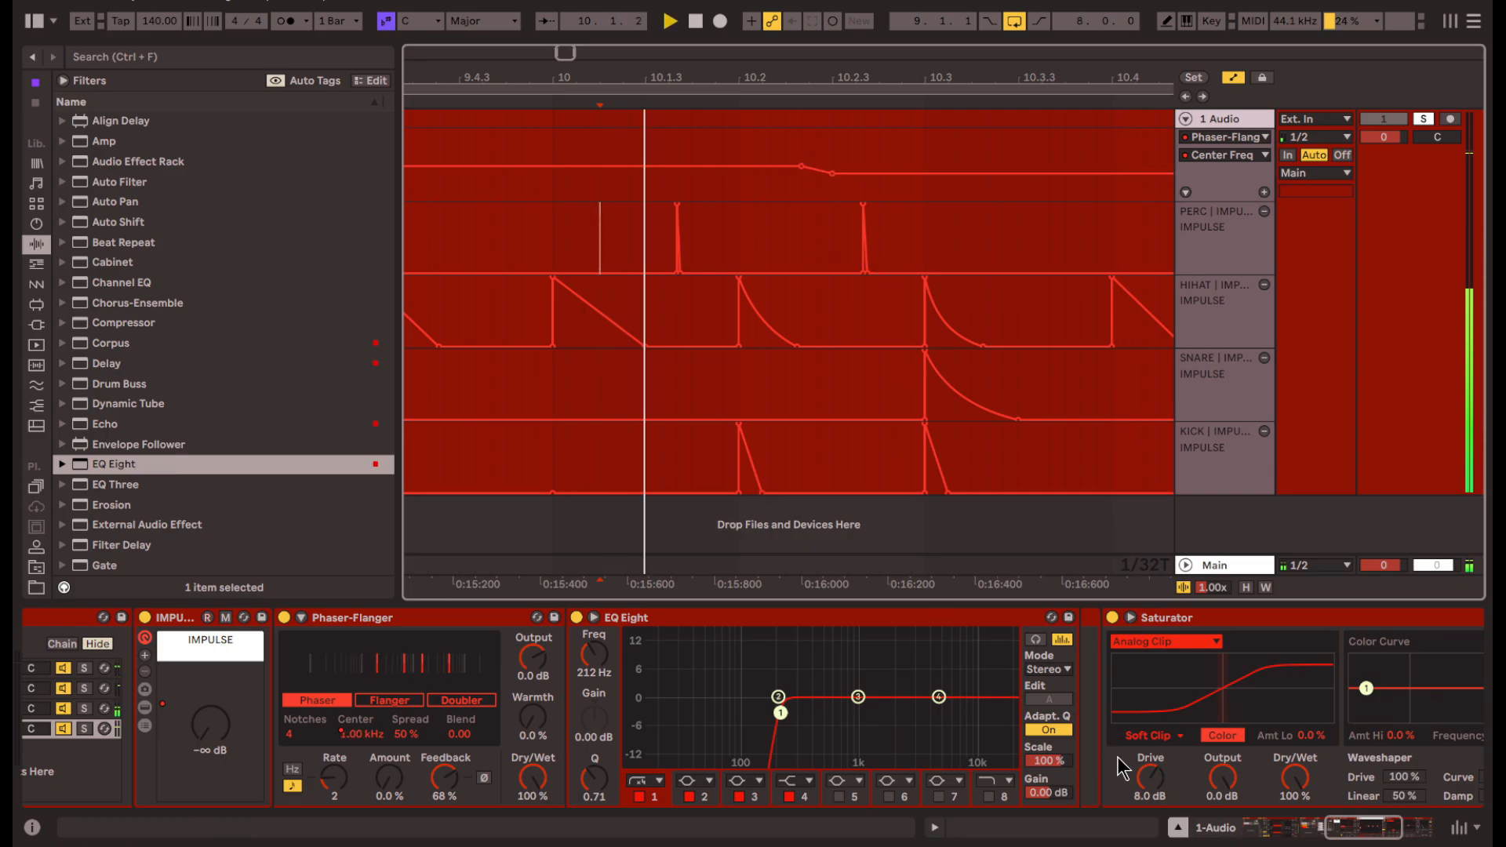
pyautogui.click(990, 797)
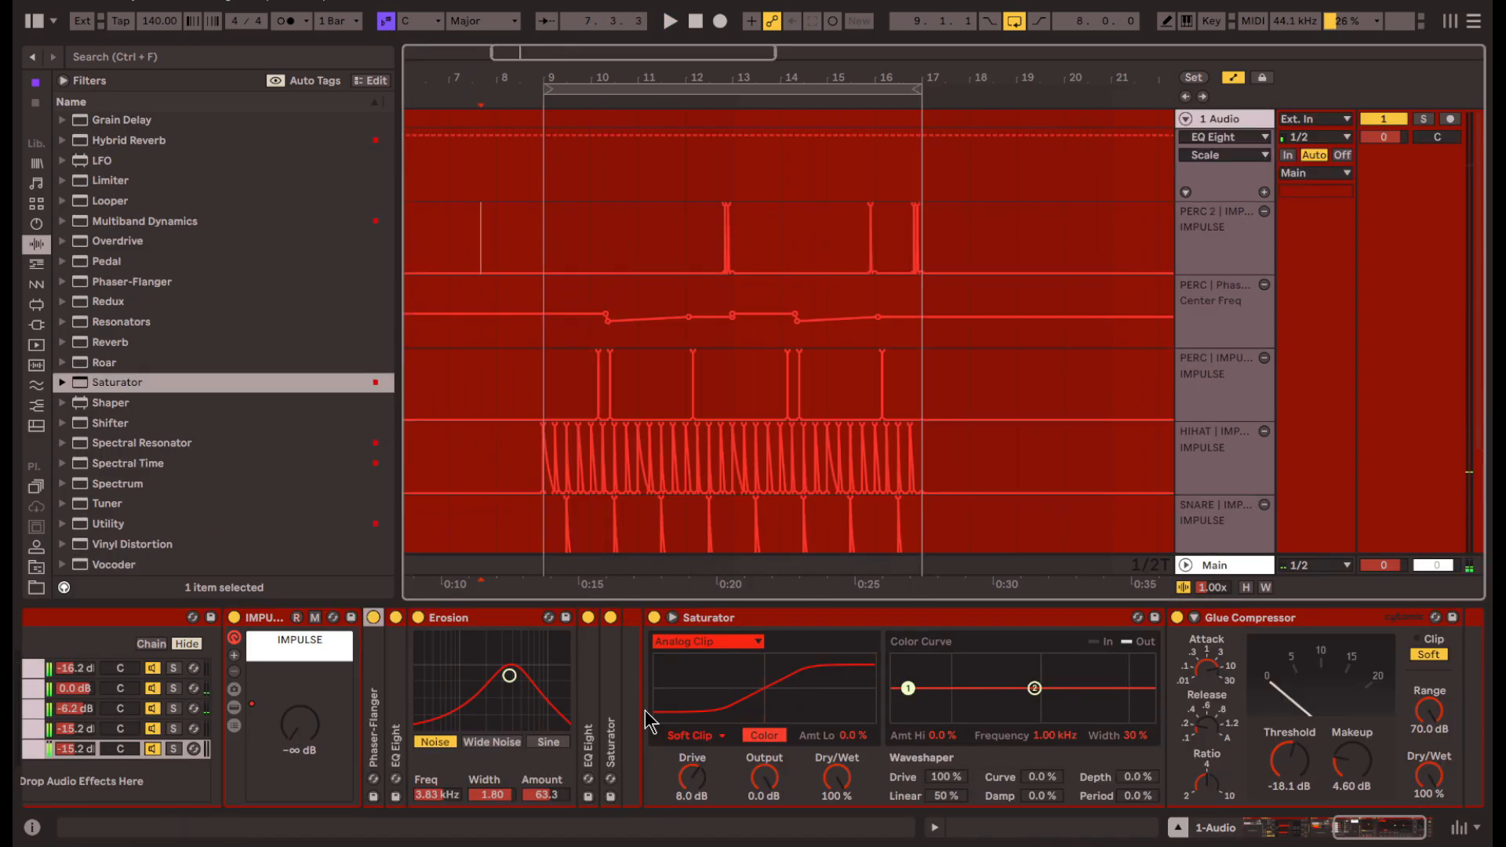
# - Look through the SUB and BASS SYNTH chains of the ARRANGEMENT rack and the KICK chain of the DRUMS rack
pyautogui.hscroll(-10, 645, 710)
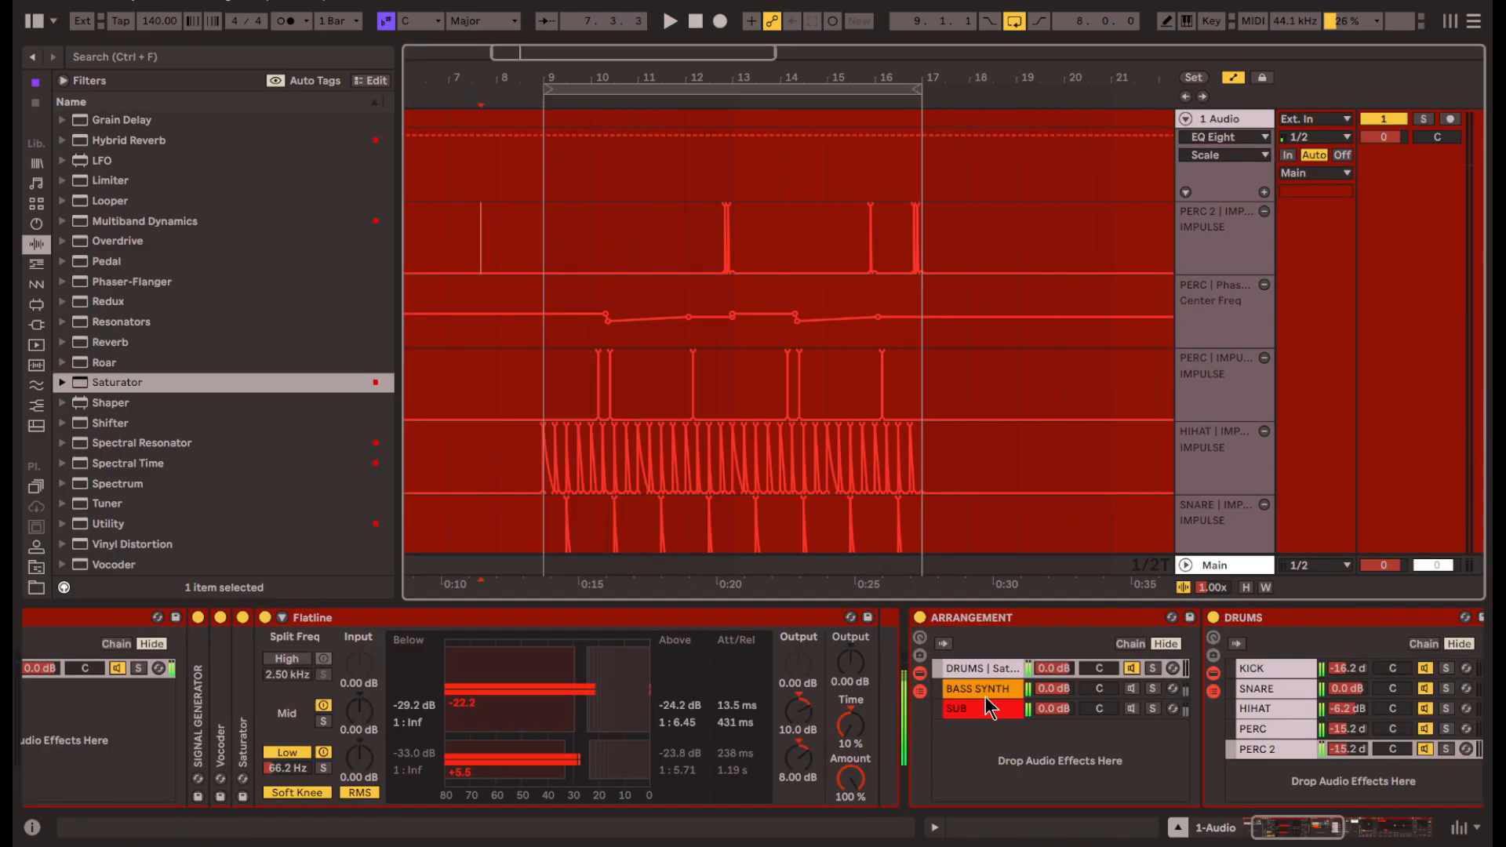
pyautogui.hscroll(1, 973, 708)
pyautogui.click(911, 708)
pyautogui.hscroll(2, 886, 761)
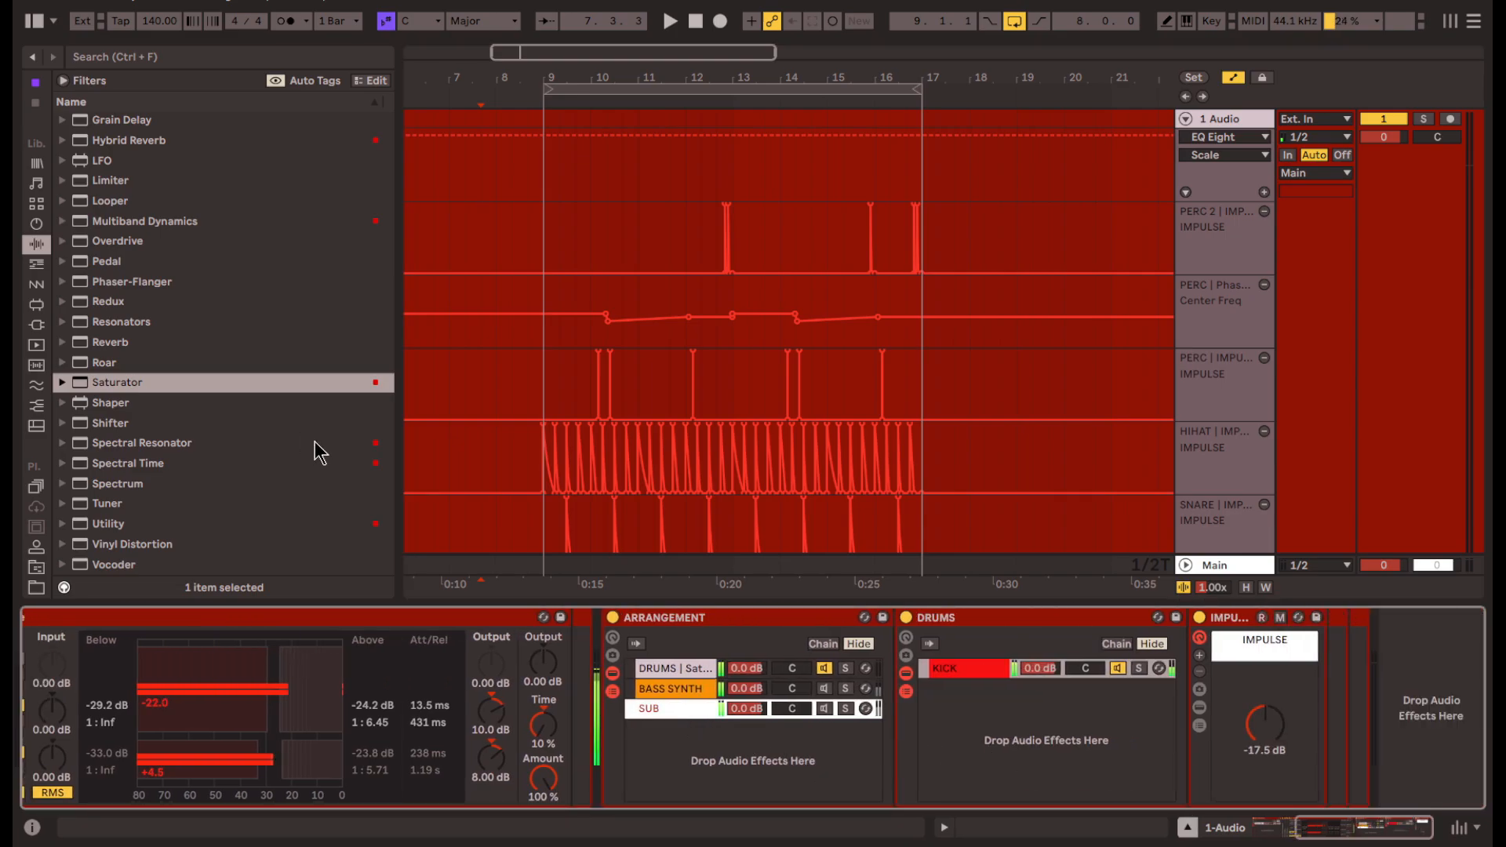
pyautogui.click(698, 695)
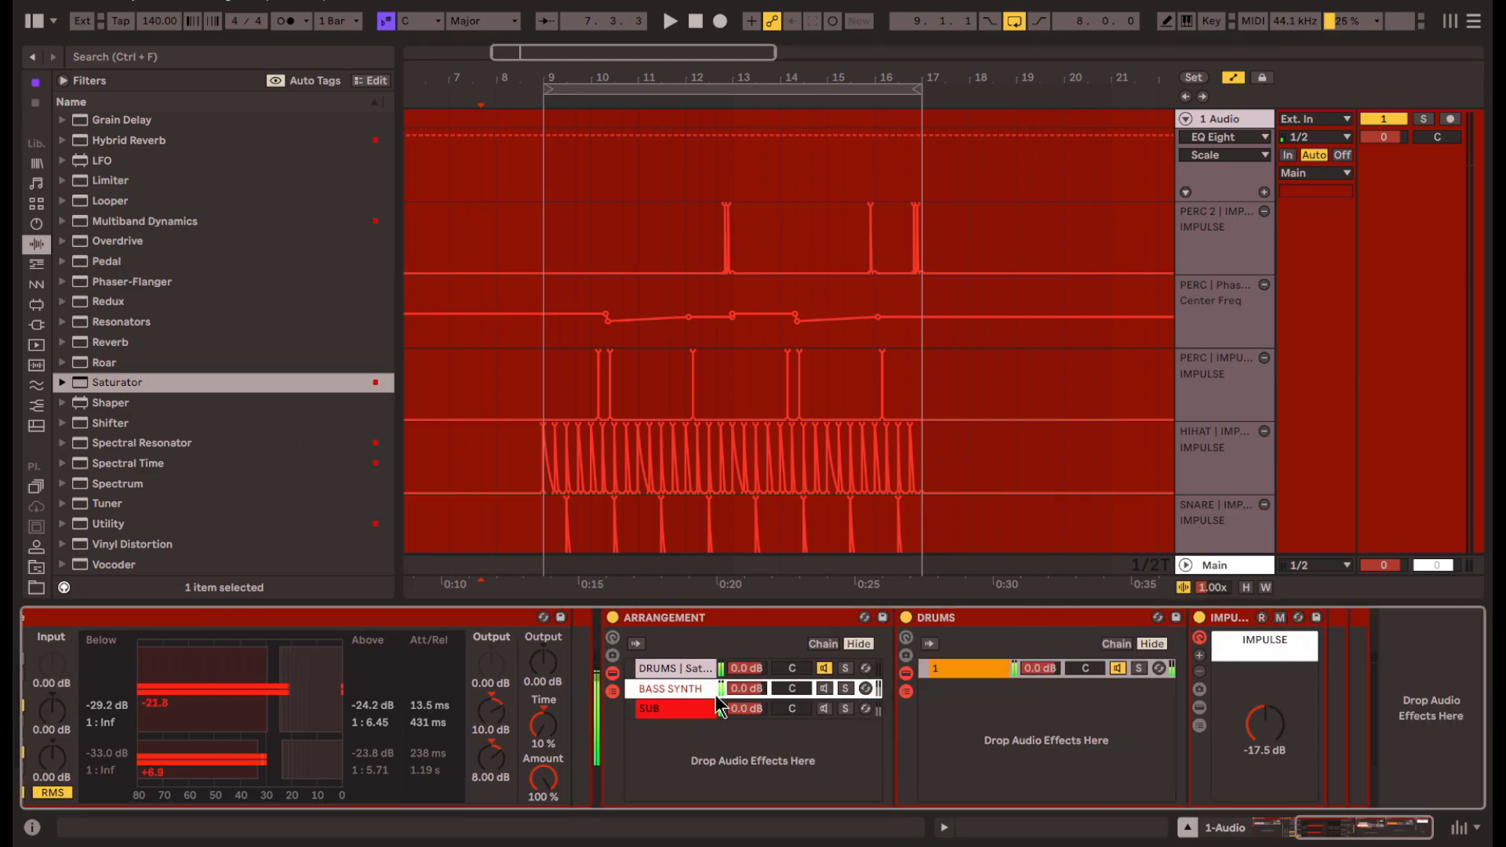
pyautogui.click(695, 673)
pyautogui.hscroll(5, 926, 713)
pyautogui.click(530, 695)
pyautogui.click(531, 675)
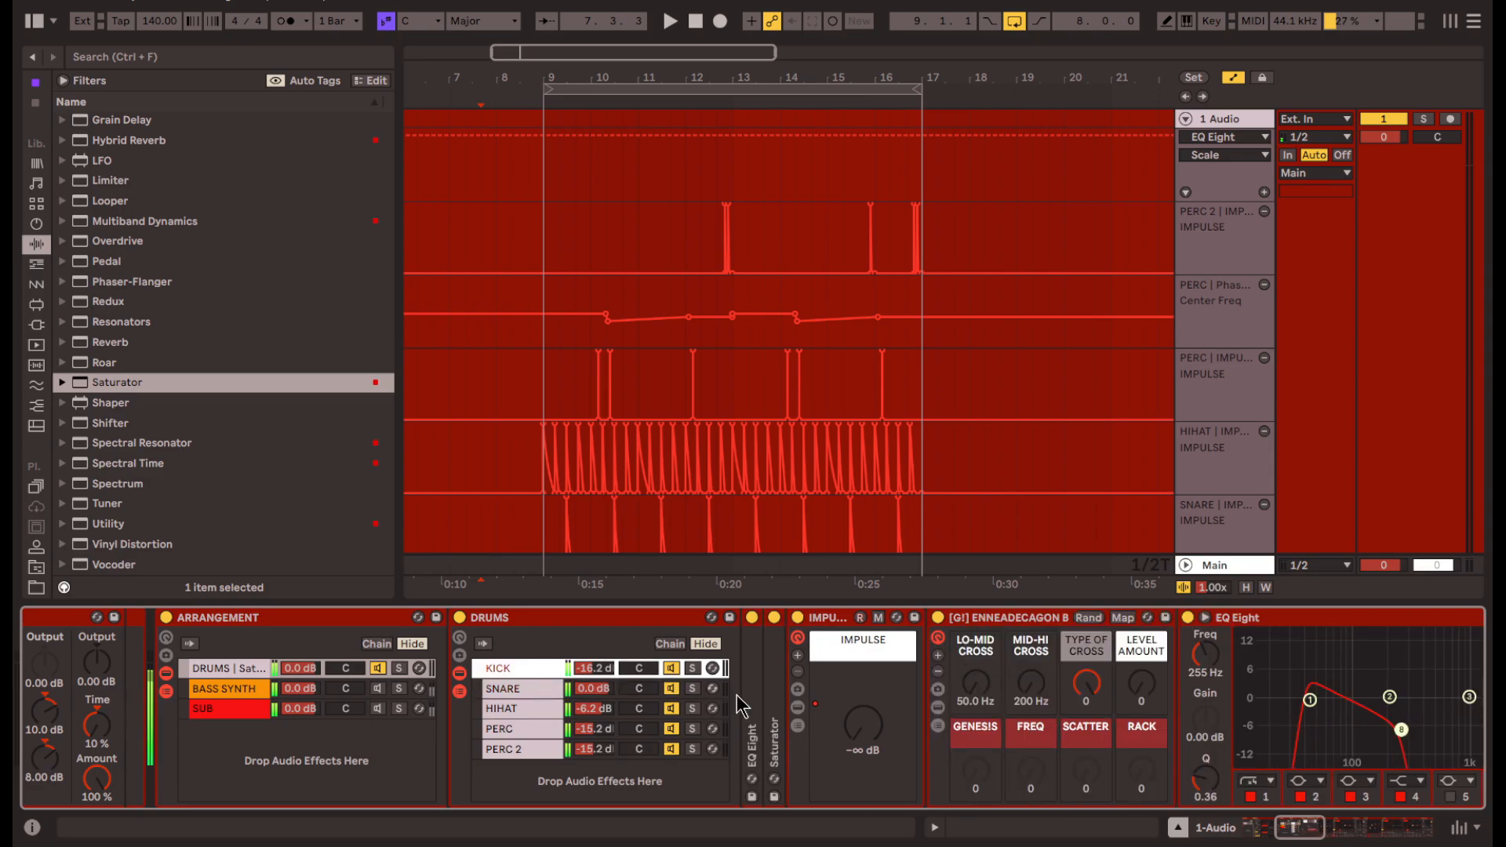
# - Copy the KICK chain's EQ Eight with the 40 Hz boost and paste it after IMPULSE in the SUB chain
pyautogui.hscroll(5, 769, 750)
pyautogui.doubleClick(394, 702)
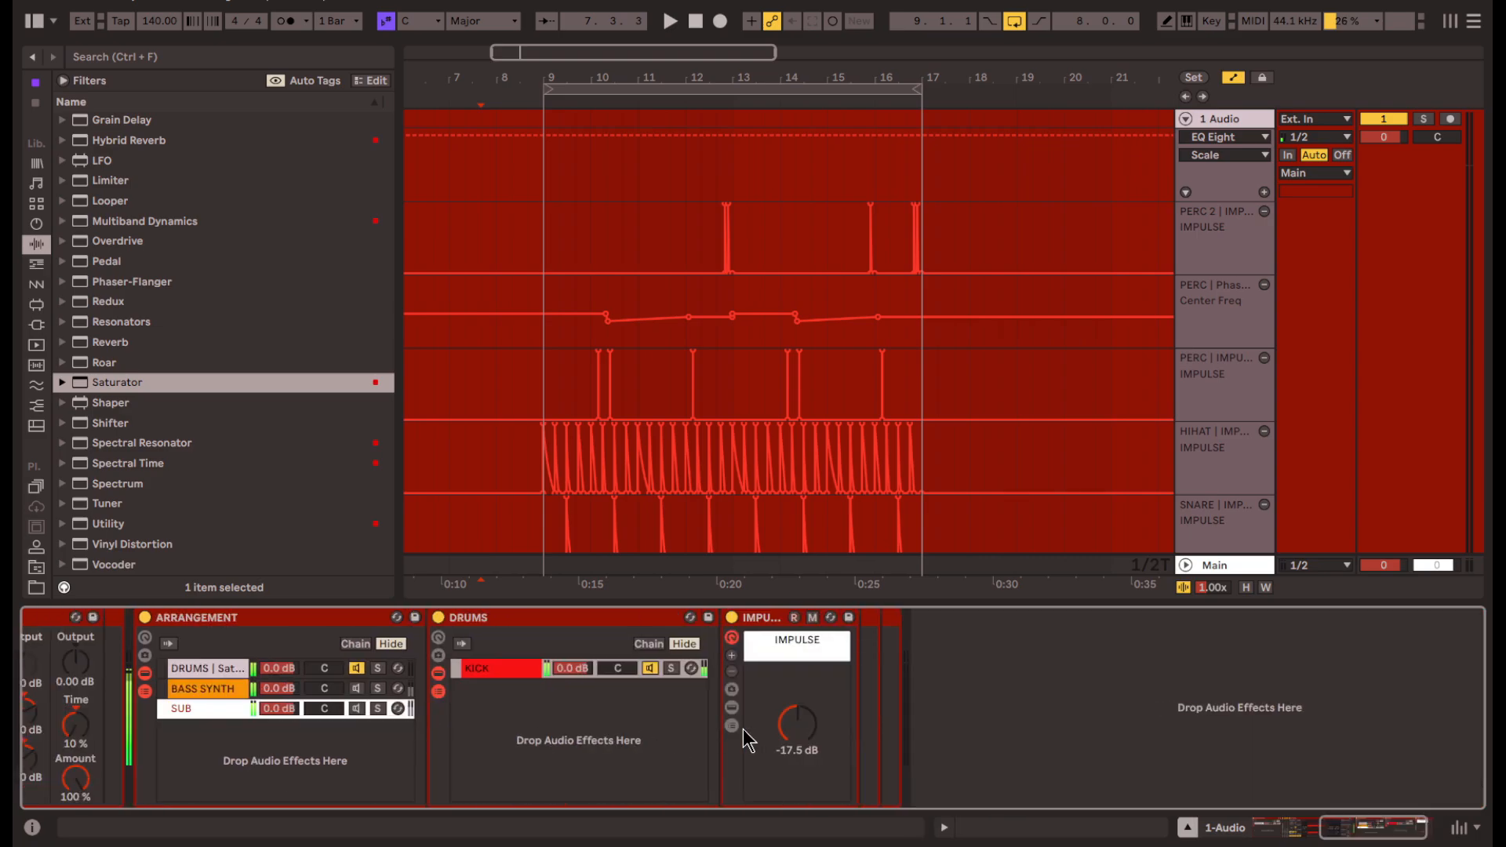
pyautogui.hscroll(2, 730, 702)
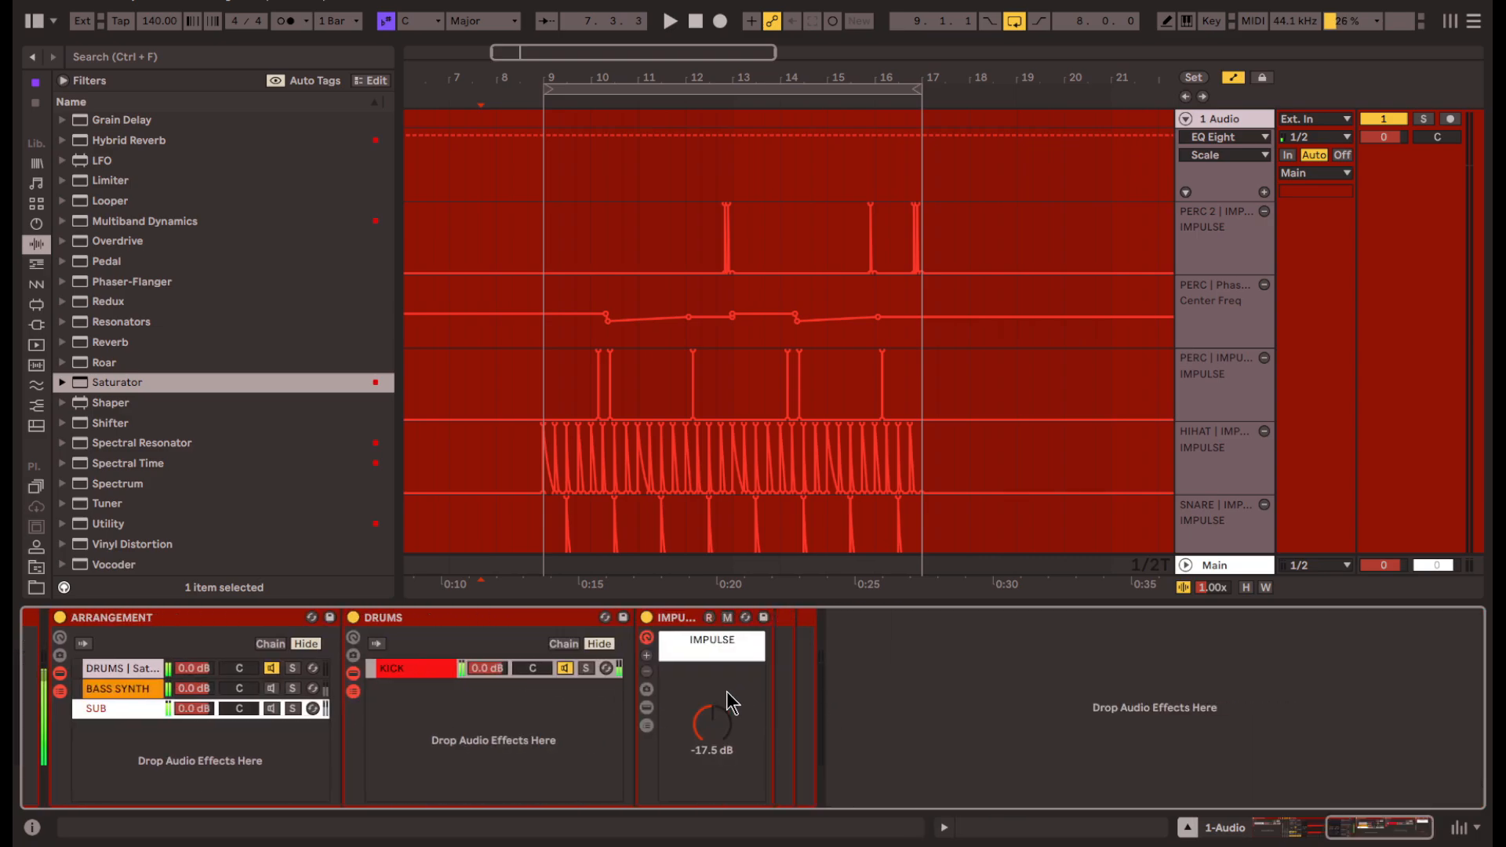
pyautogui.click(775, 664)
pyautogui.hotkey('ctrl', 'v')
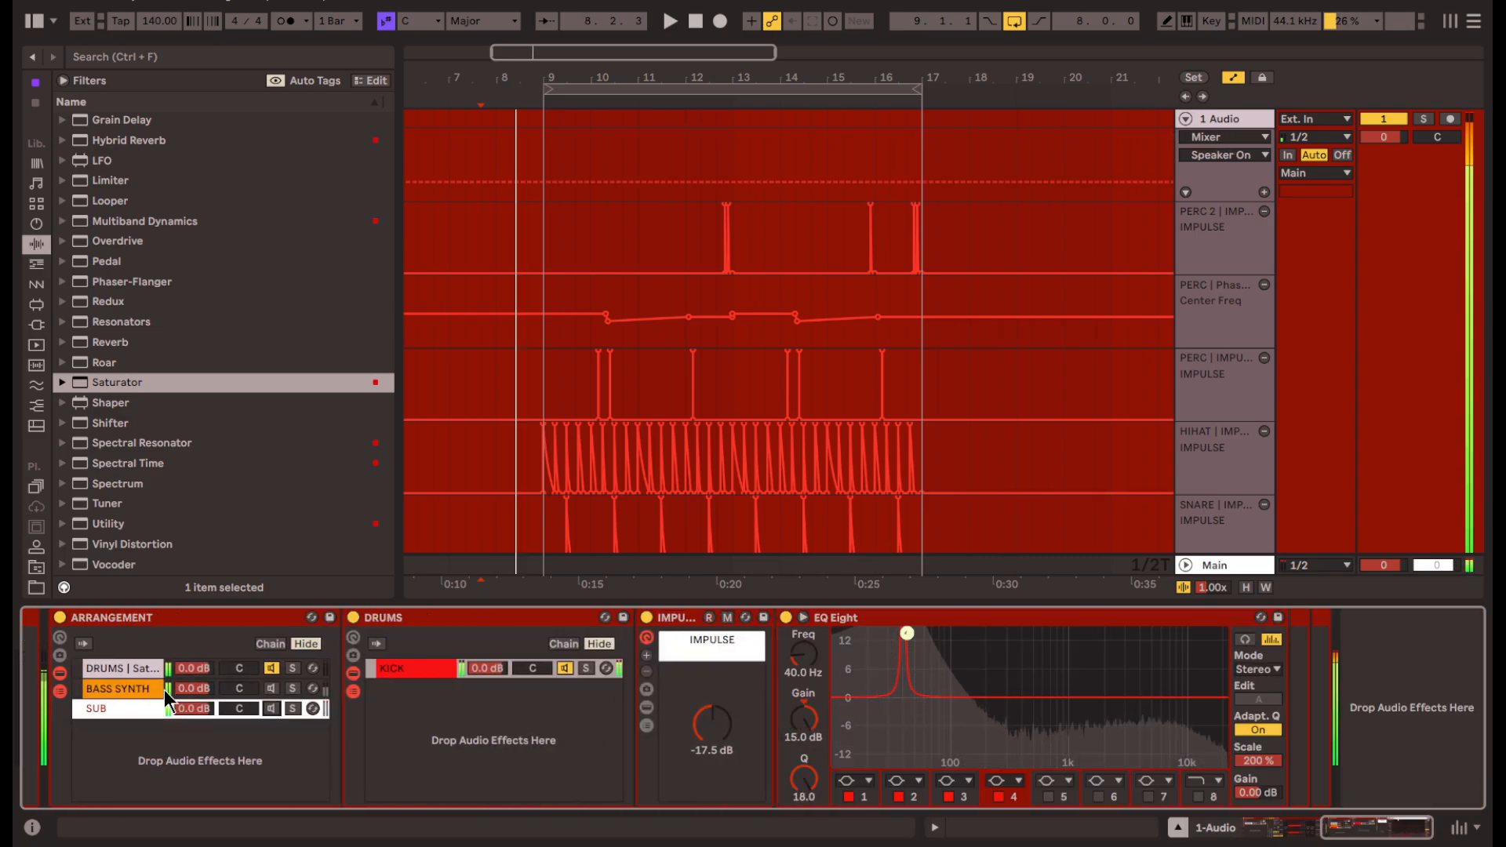
# - Paste the same EQ Eight after IMPULSE in the BASS SYNTH chain, and turn off the BASS SYNTH and SUB EQs
pyautogui.click(163, 690)
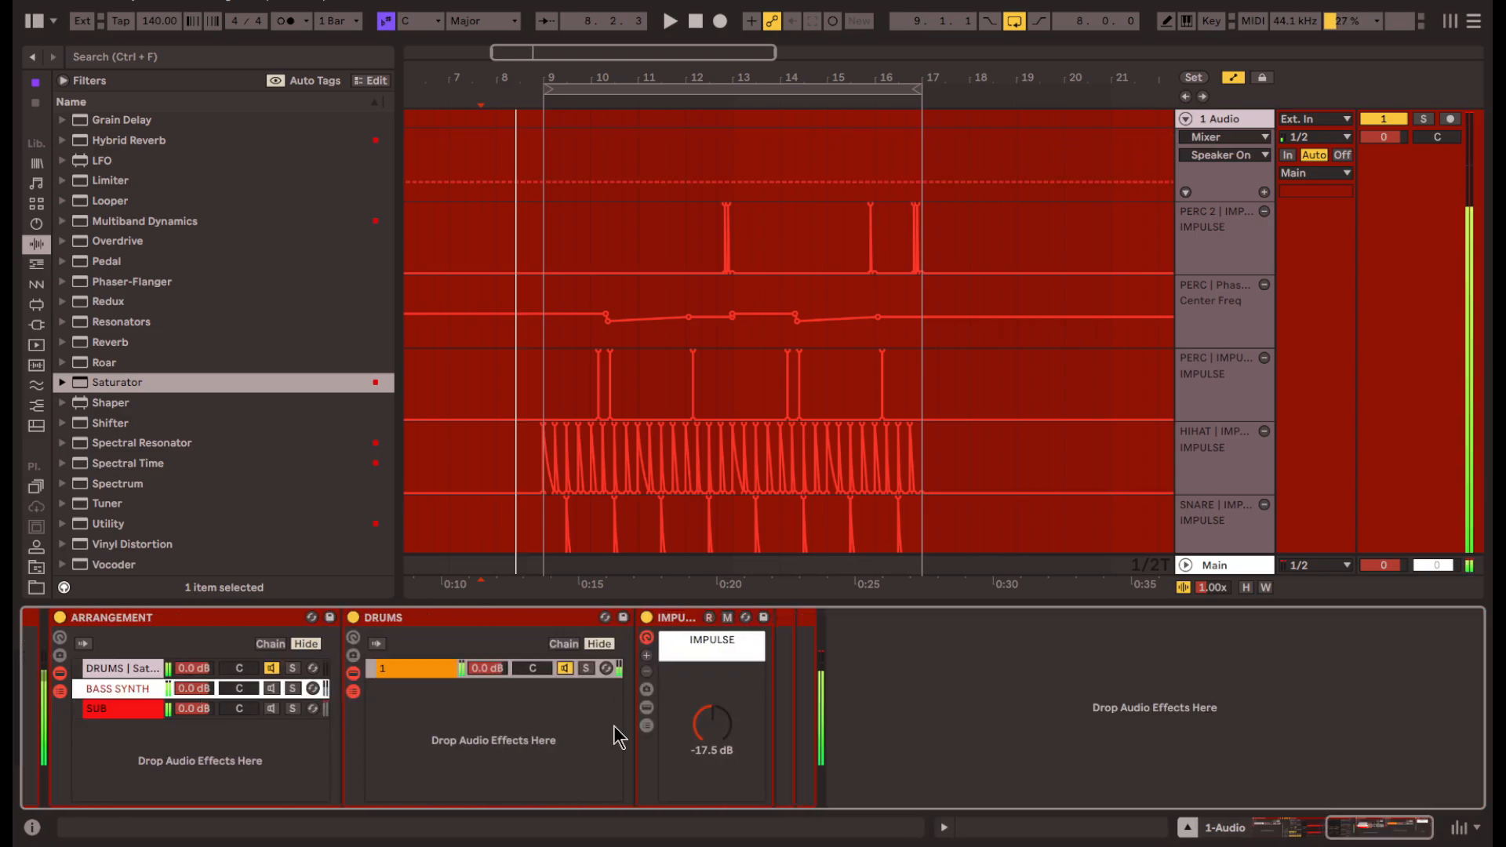
pyautogui.click(778, 688)
pyautogui.hotkey('ctrl', 'v')
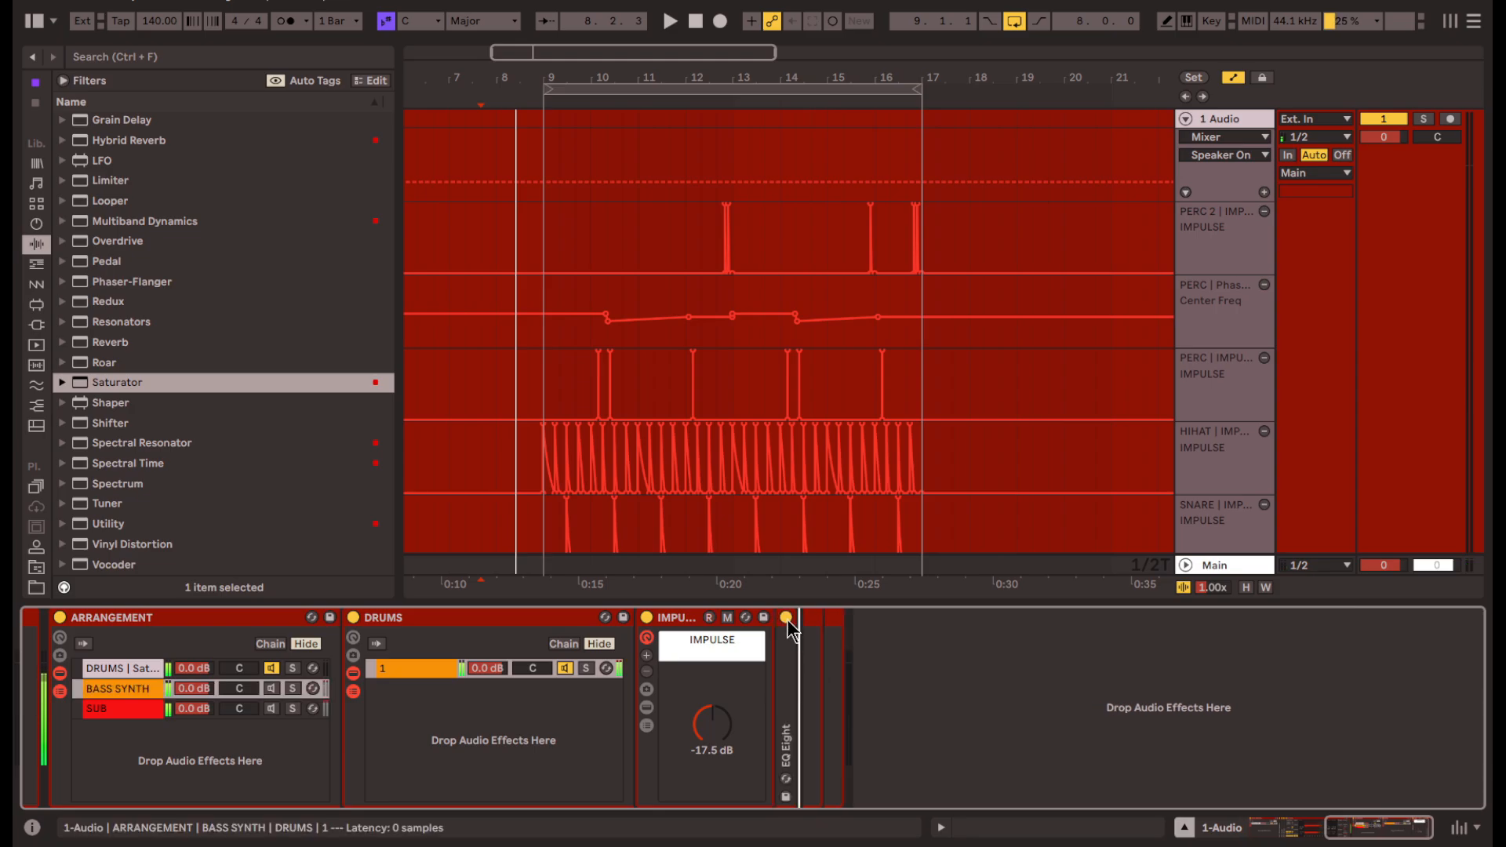
pyautogui.click(785, 618)
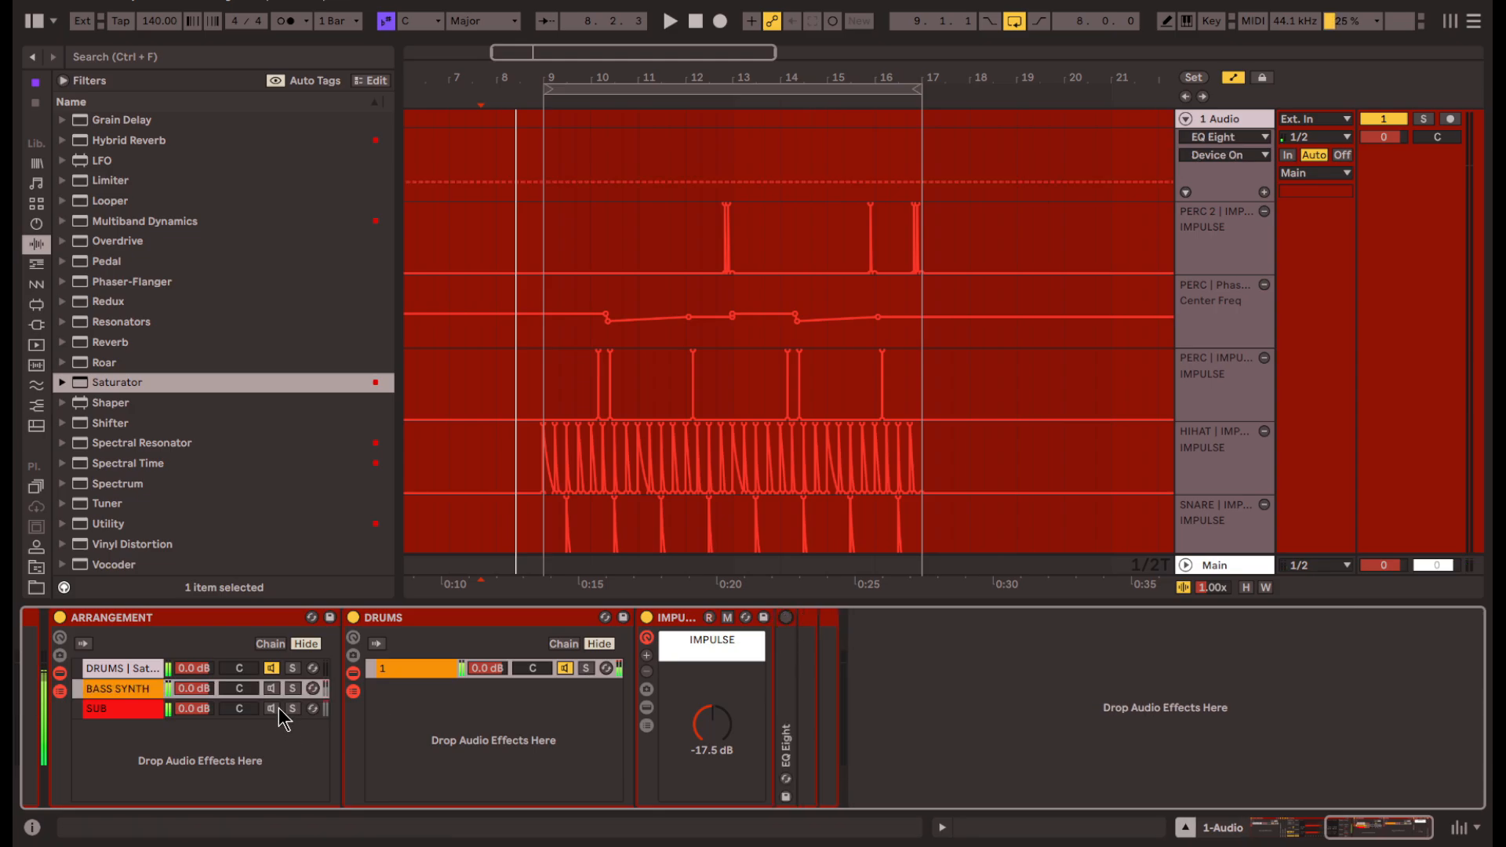
pyautogui.click(125, 712)
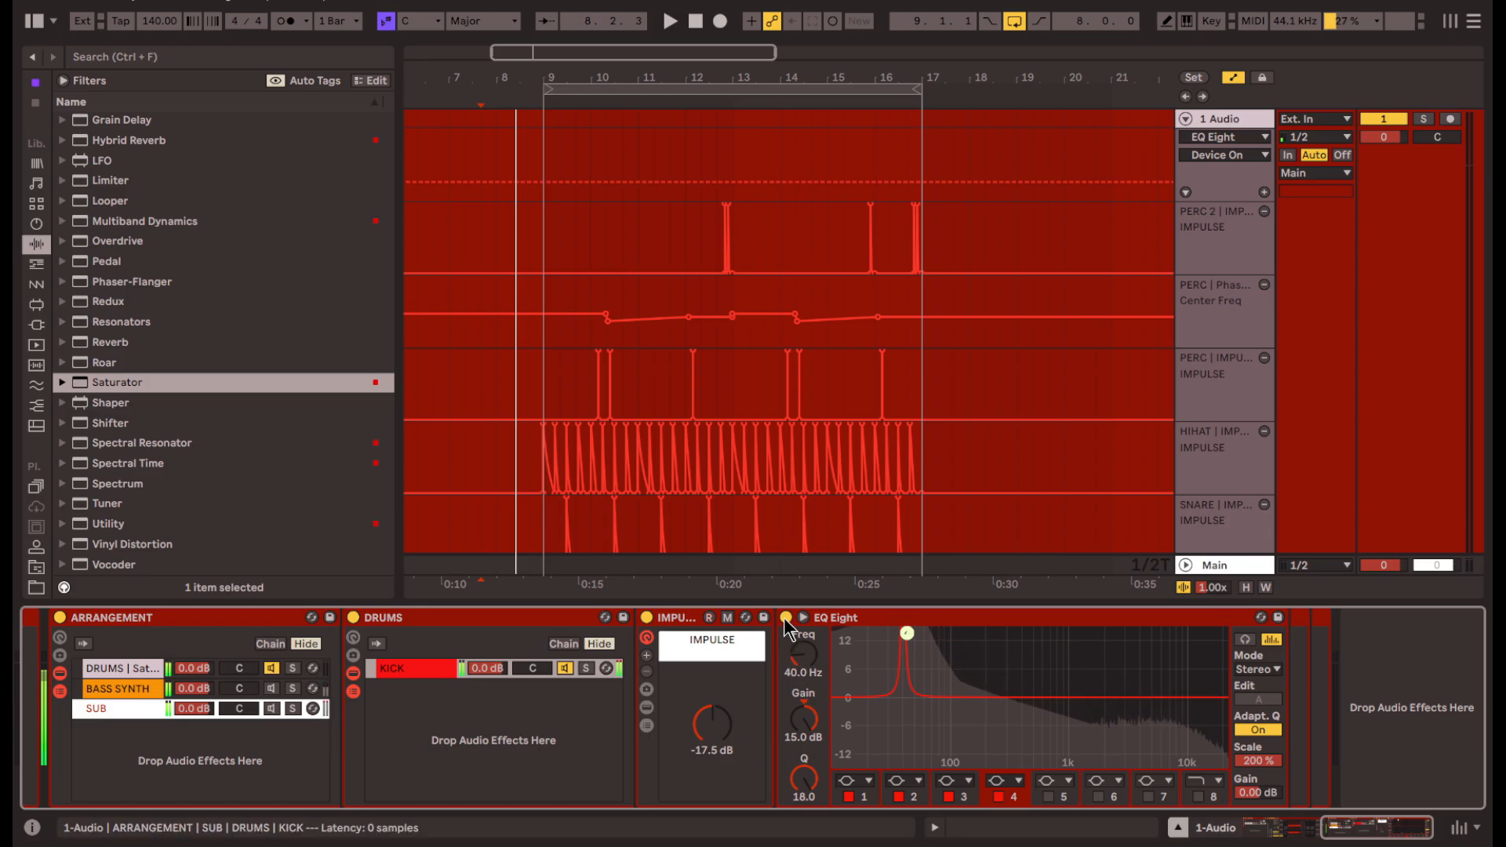
pyautogui.click(786, 618)
# - Activate the BASS SYNTH chain and replace its EQ Eight with a Spectral Resonator after IMPULSE
pyautogui.click(131, 690)
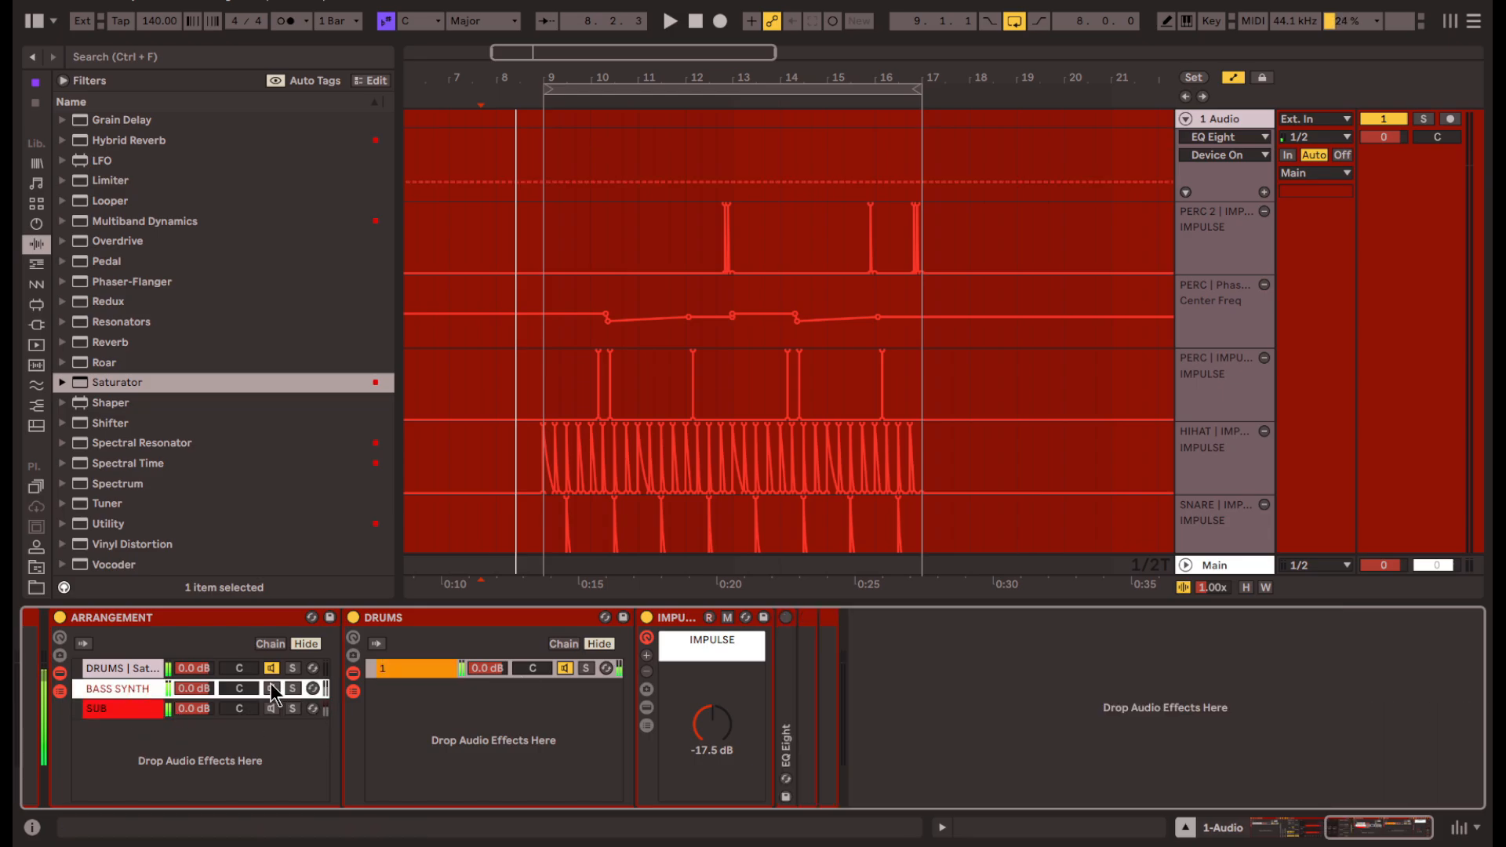
pyautogui.click(272, 688)
pyautogui.click(121, 466)
pyautogui.moveTo(120, 443); pyautogui.dragTo(761, 707)
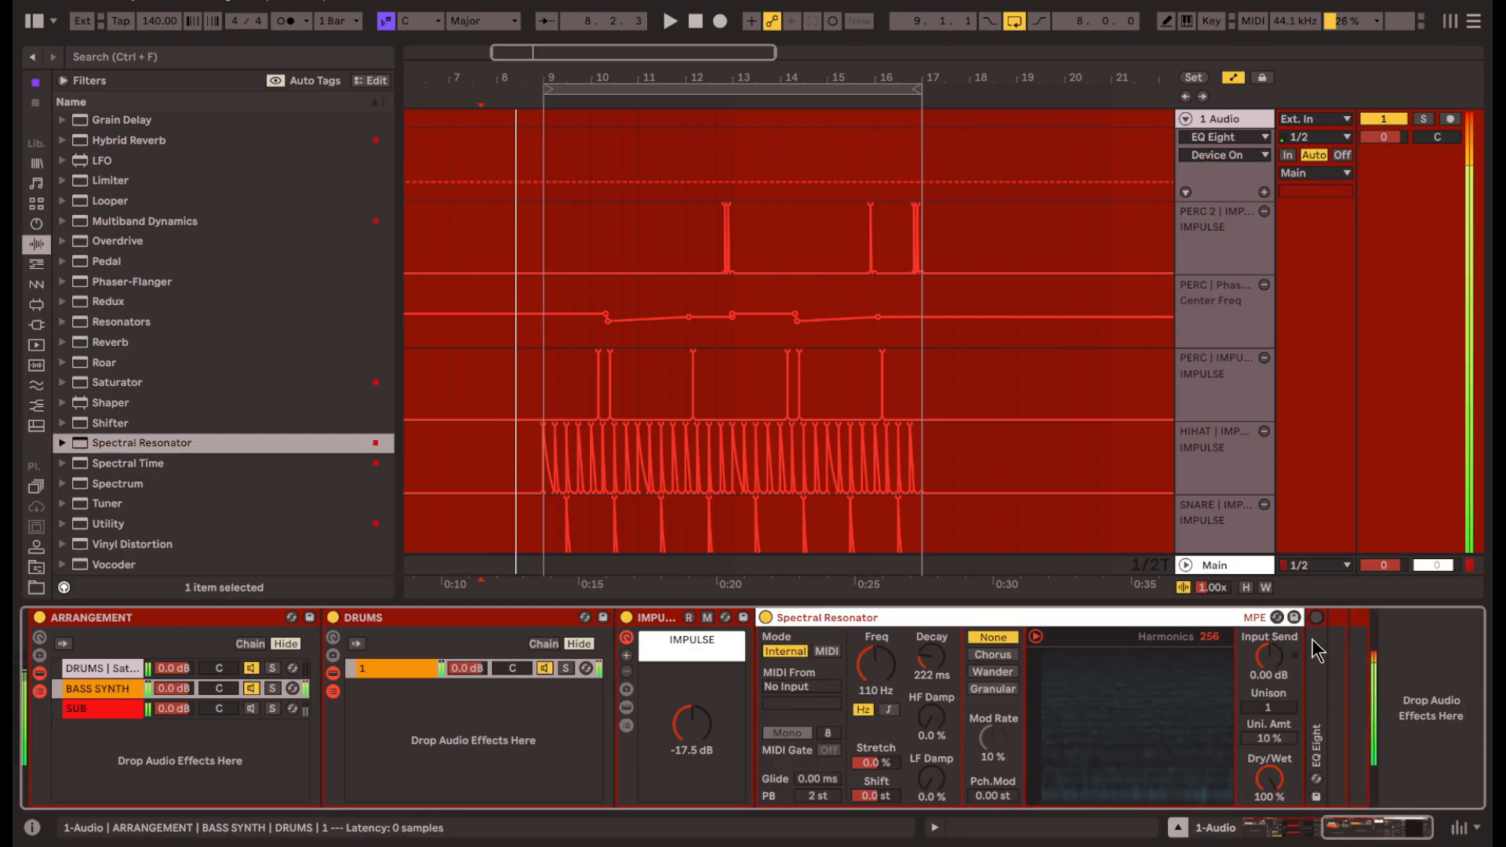
pyautogui.click(1311, 640)
pyautogui.press('Delete')
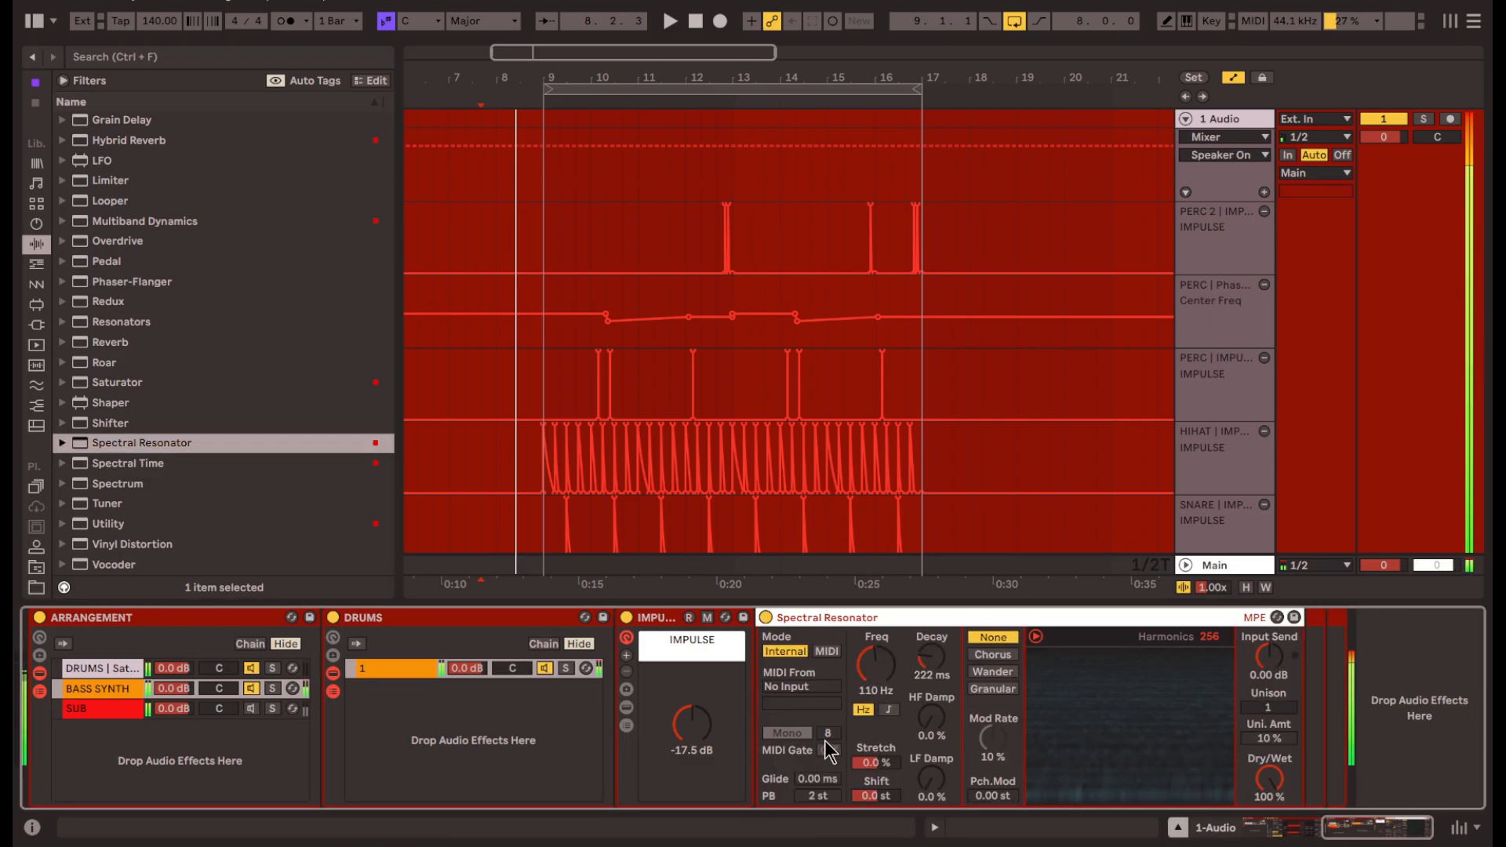
# - Set the Spectral Resonator to note mode at E0 with a 20.0 s decay and 1 harmonic
pyautogui.click(889, 710)
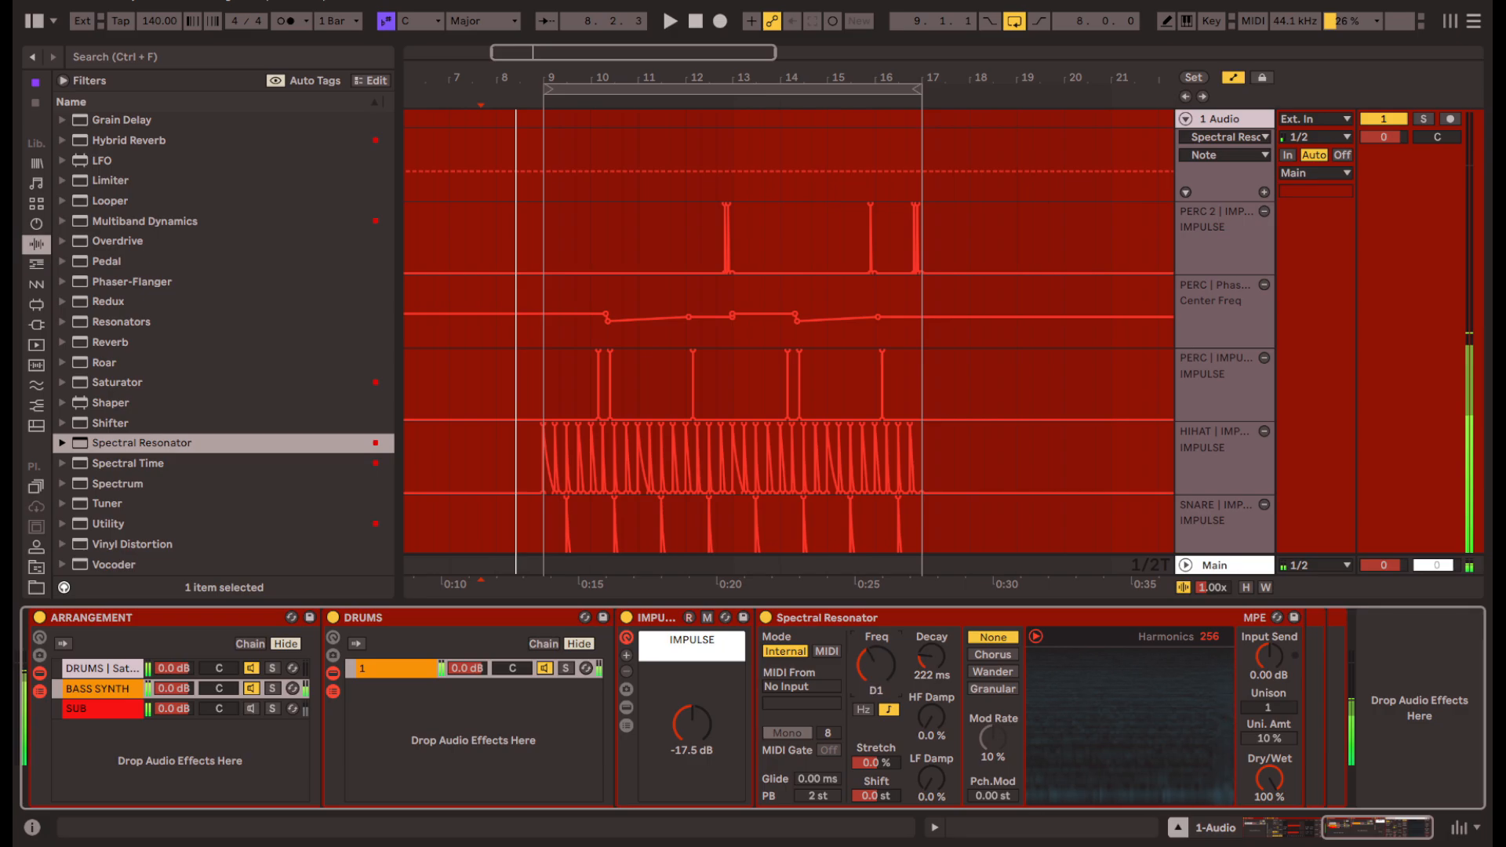
pyautogui.moveTo(876, 665); pyautogui.dragTo(931, 569)
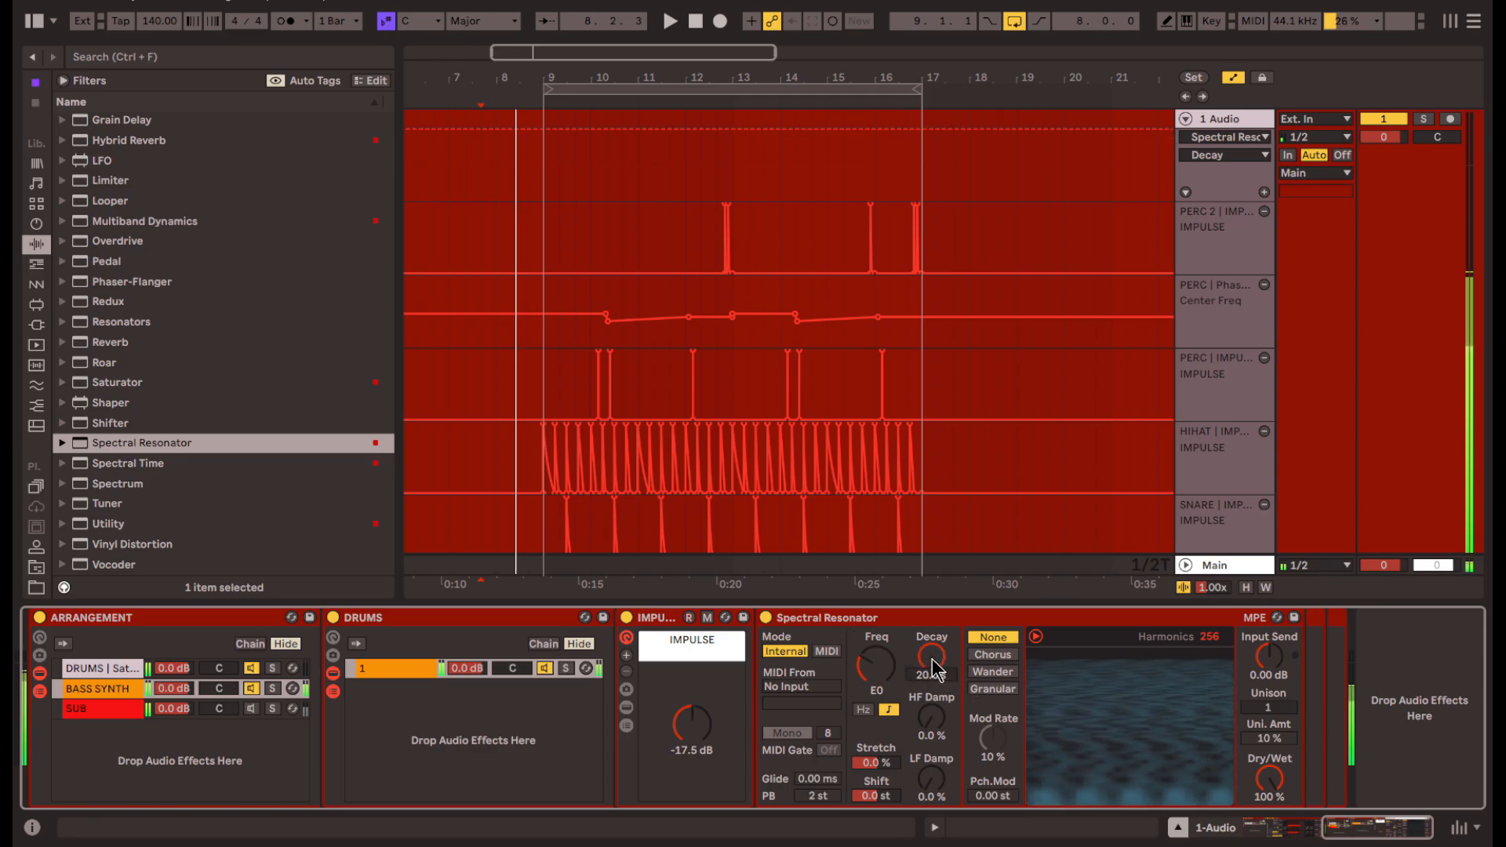
pyautogui.moveTo(1198, 638); pyautogui.dragTo(1199, 706)
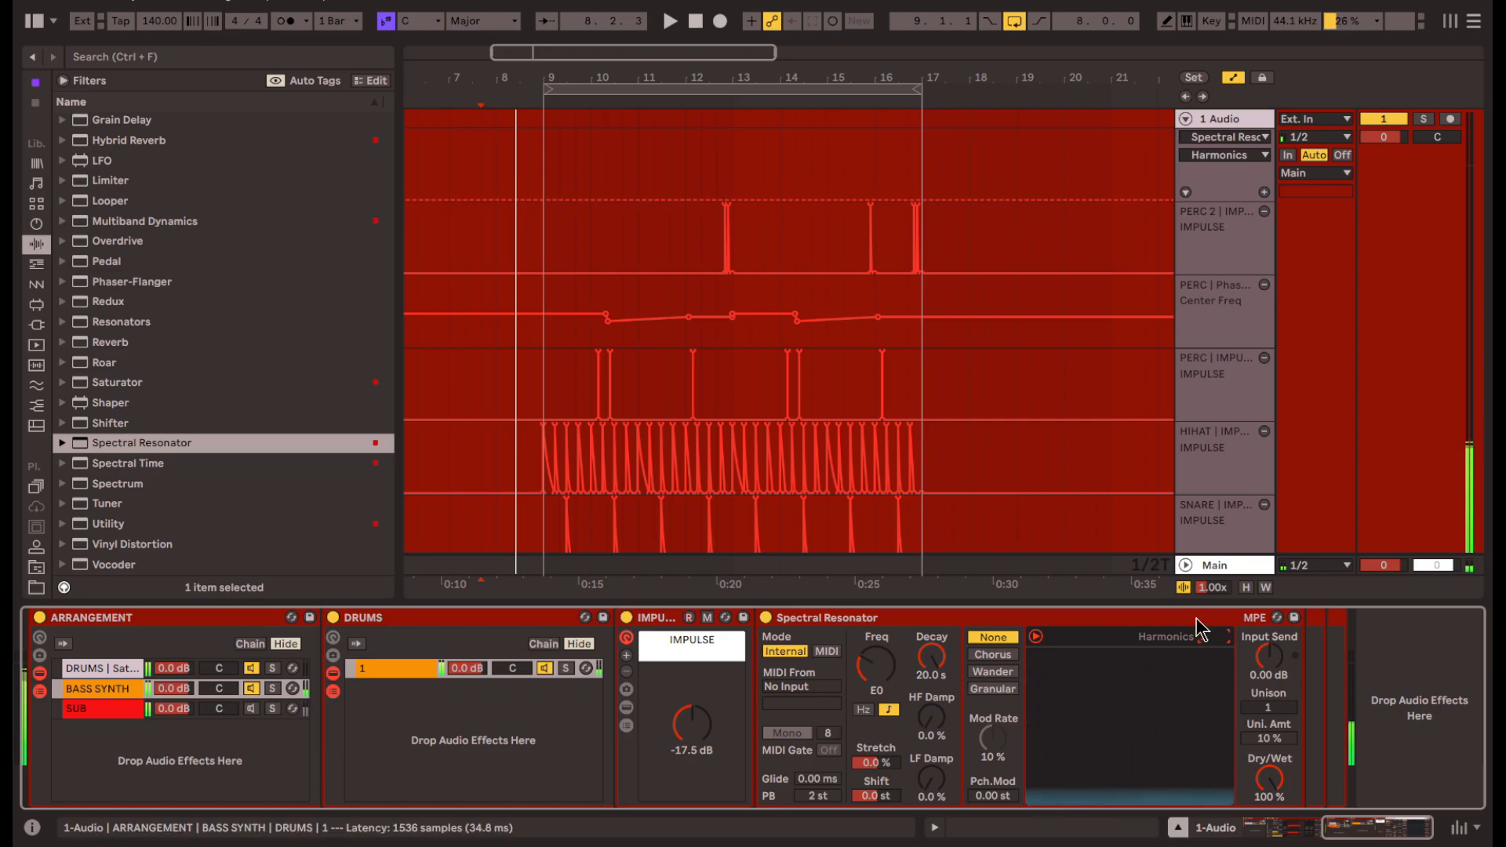
pyautogui.click(864, 658)
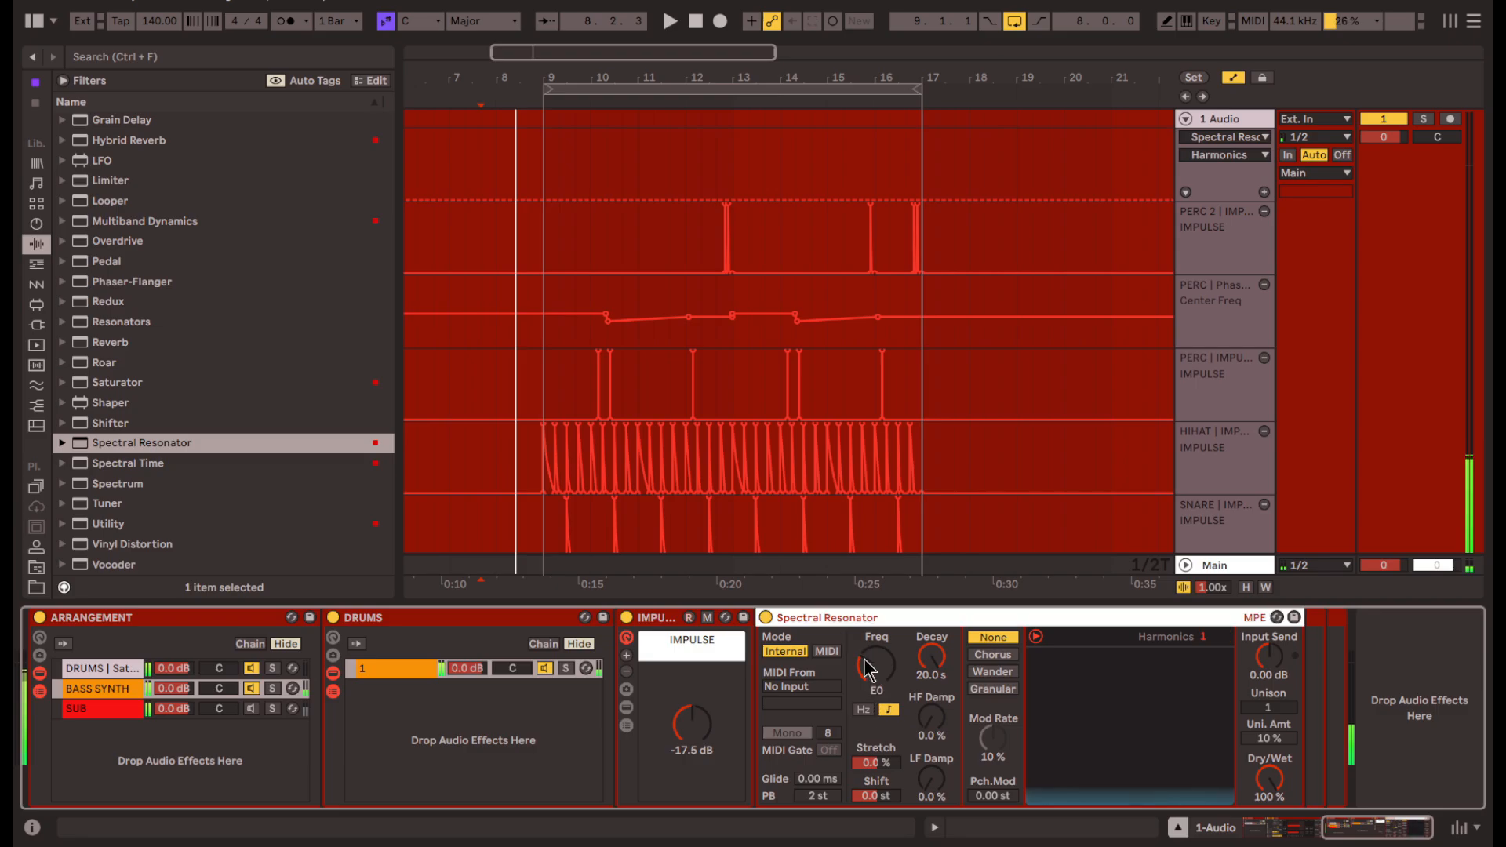
# - Solo the BASS SYNTH chain and set the Spectral Resonator's Harmonics to 36 and HF Damp to 13 %
pyautogui.click(104, 676)
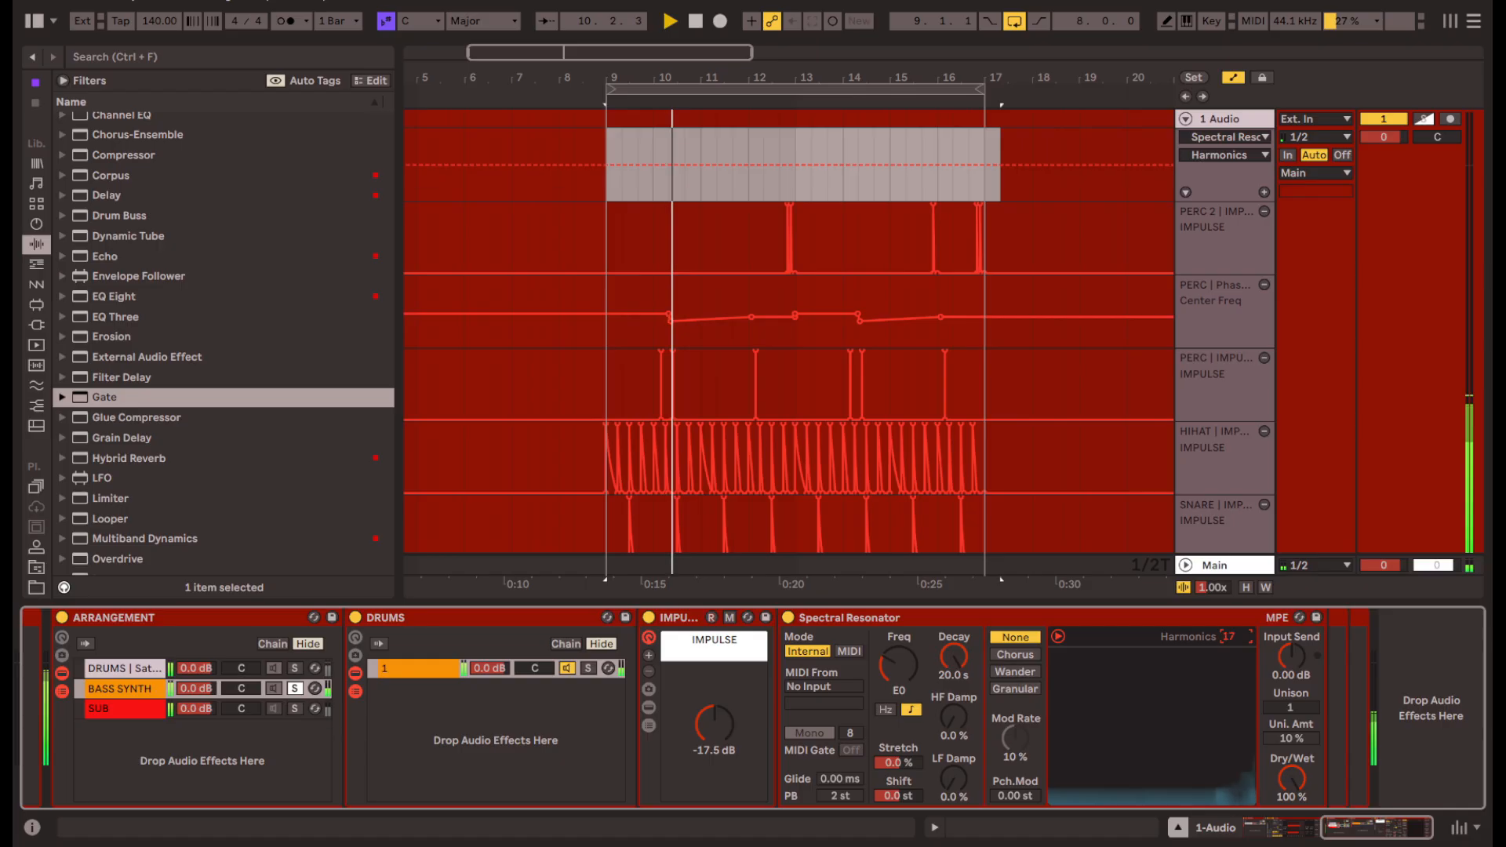
pyautogui.click(953, 717)
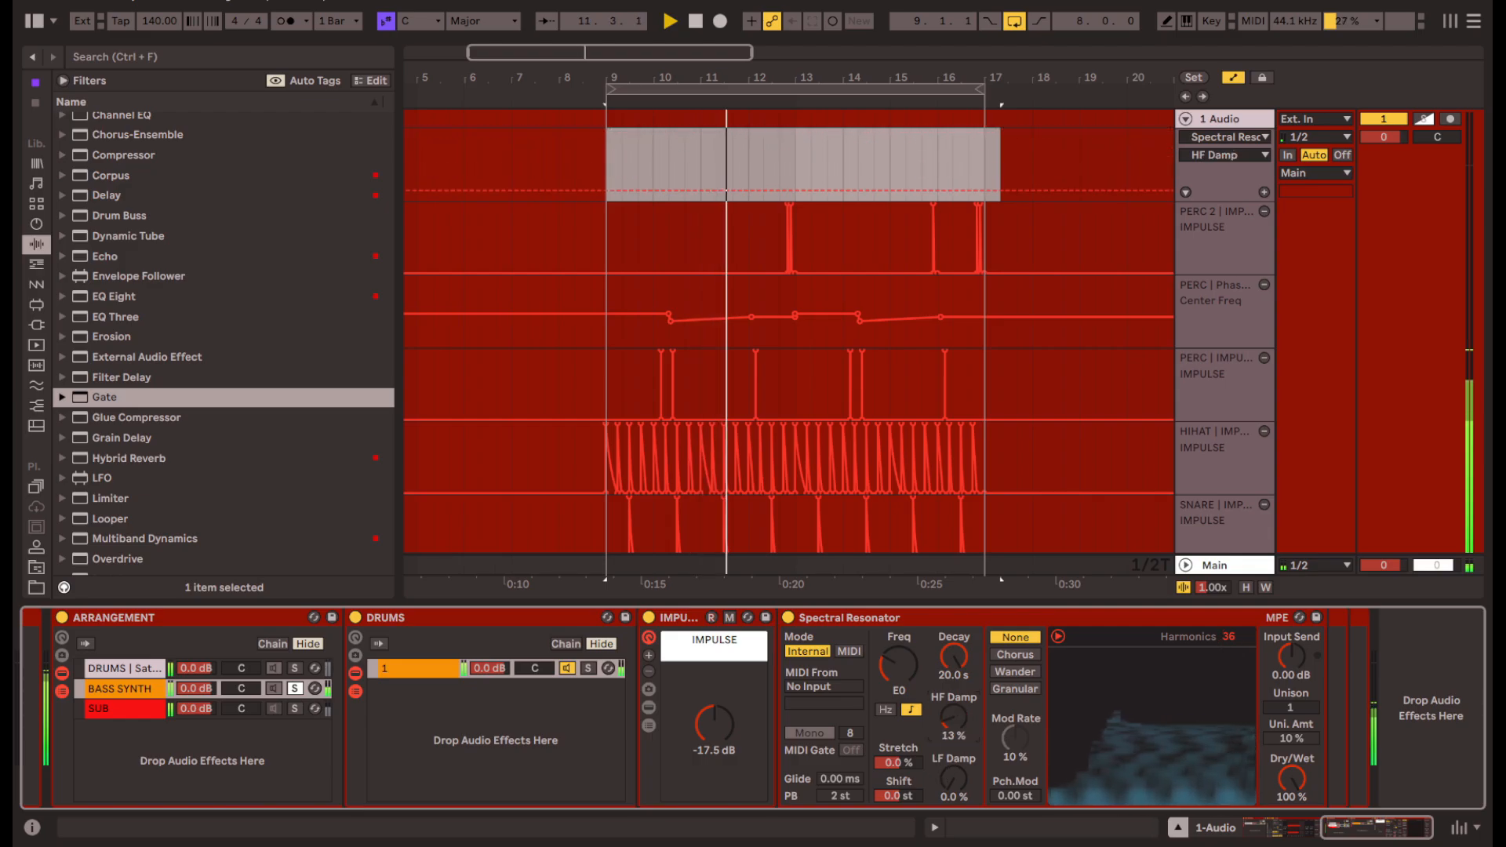
# - Set the Spectral Resonator's HF Damp to 0%, Stretch to 100%, Unison to 2 with about 4.2% amount, and Harmonics to 256
pyautogui.click(954, 778)
pyautogui.moveTo(903, 763); pyautogui.dragTo(903, 684)
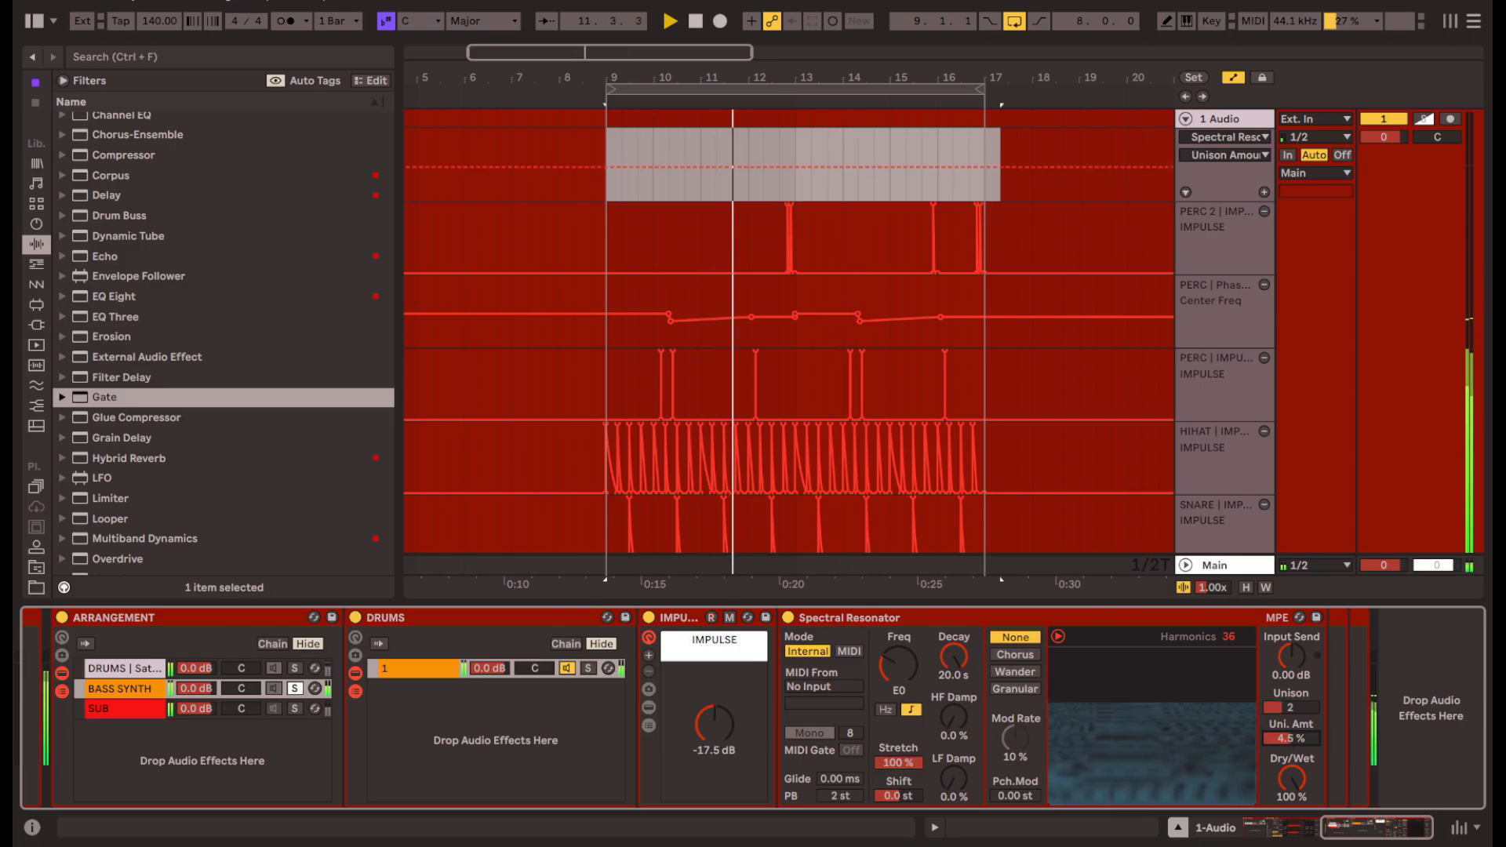
pyautogui.moveTo(1230, 637); pyautogui.dragTo(1230, 549)
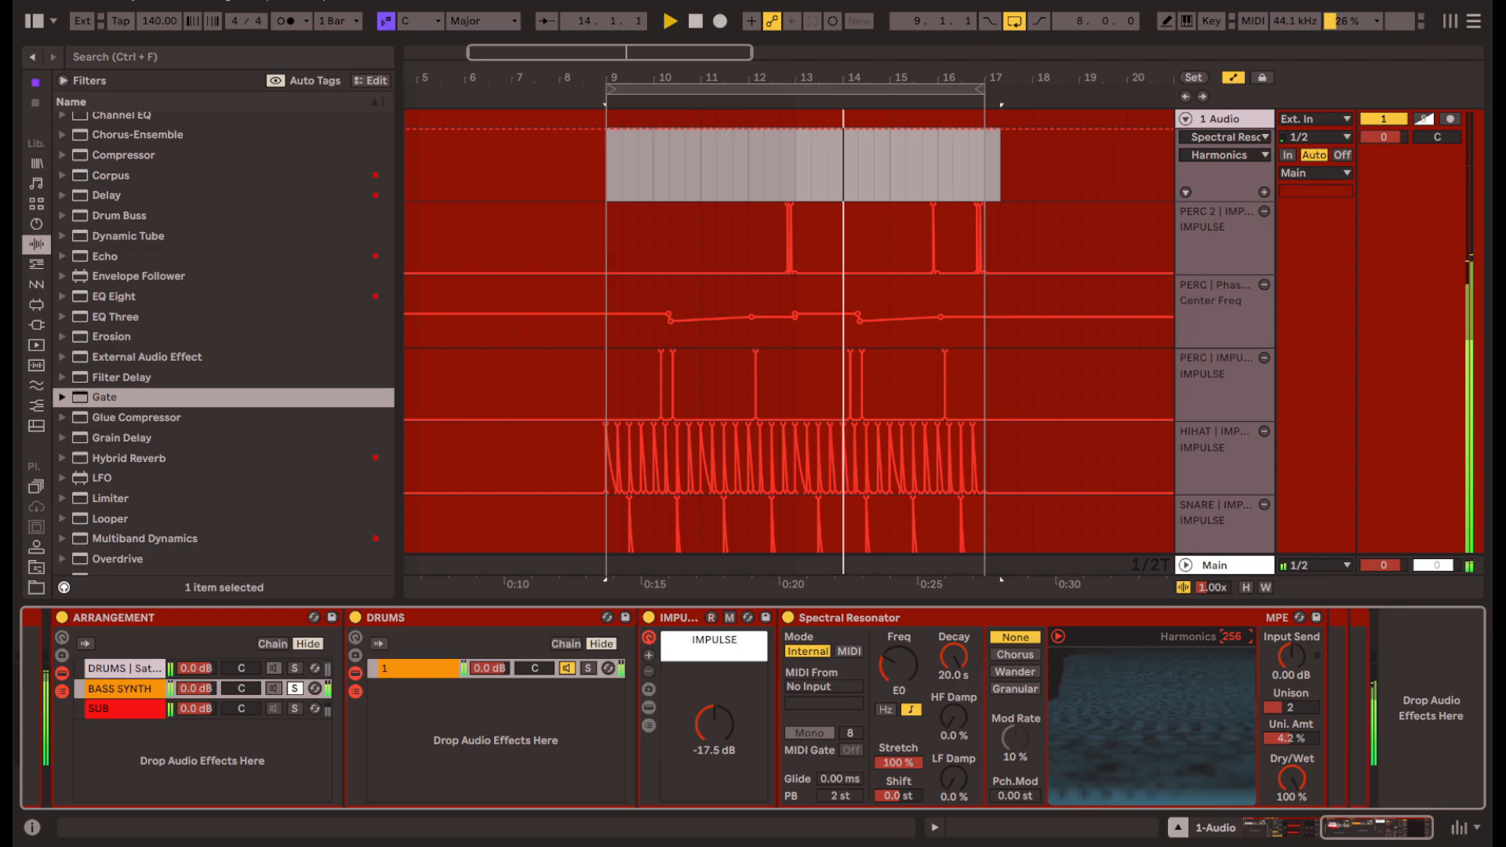
pyautogui.scroll(3, 295, 471)
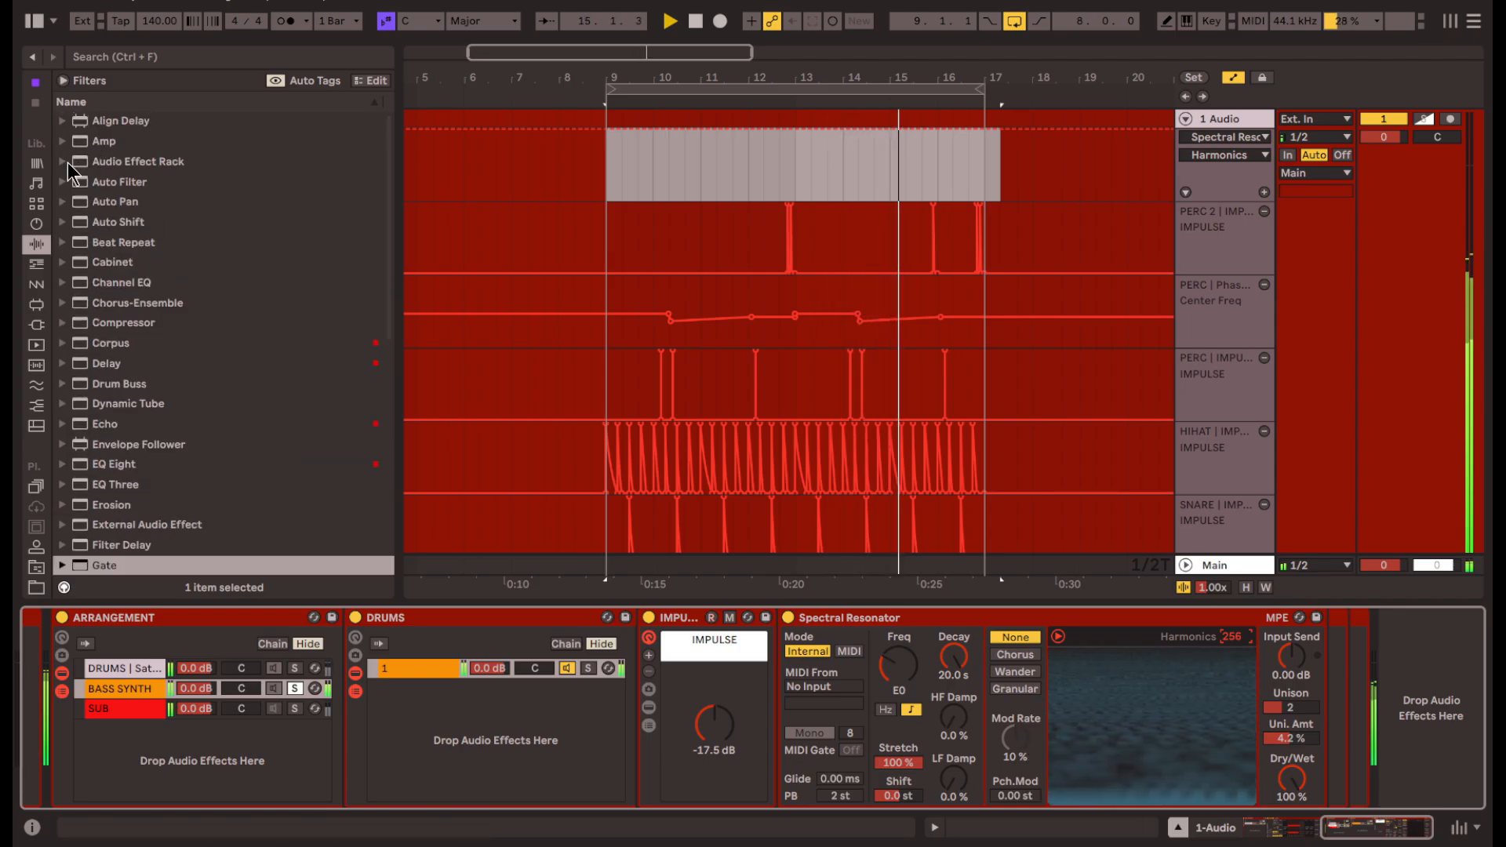
pyautogui.click(65, 163)
pyautogui.click(284, 304)
pyautogui.click(268, 282)
pyautogui.click(265, 323)
pyautogui.click(591, 617)
pyautogui.press('Delete')
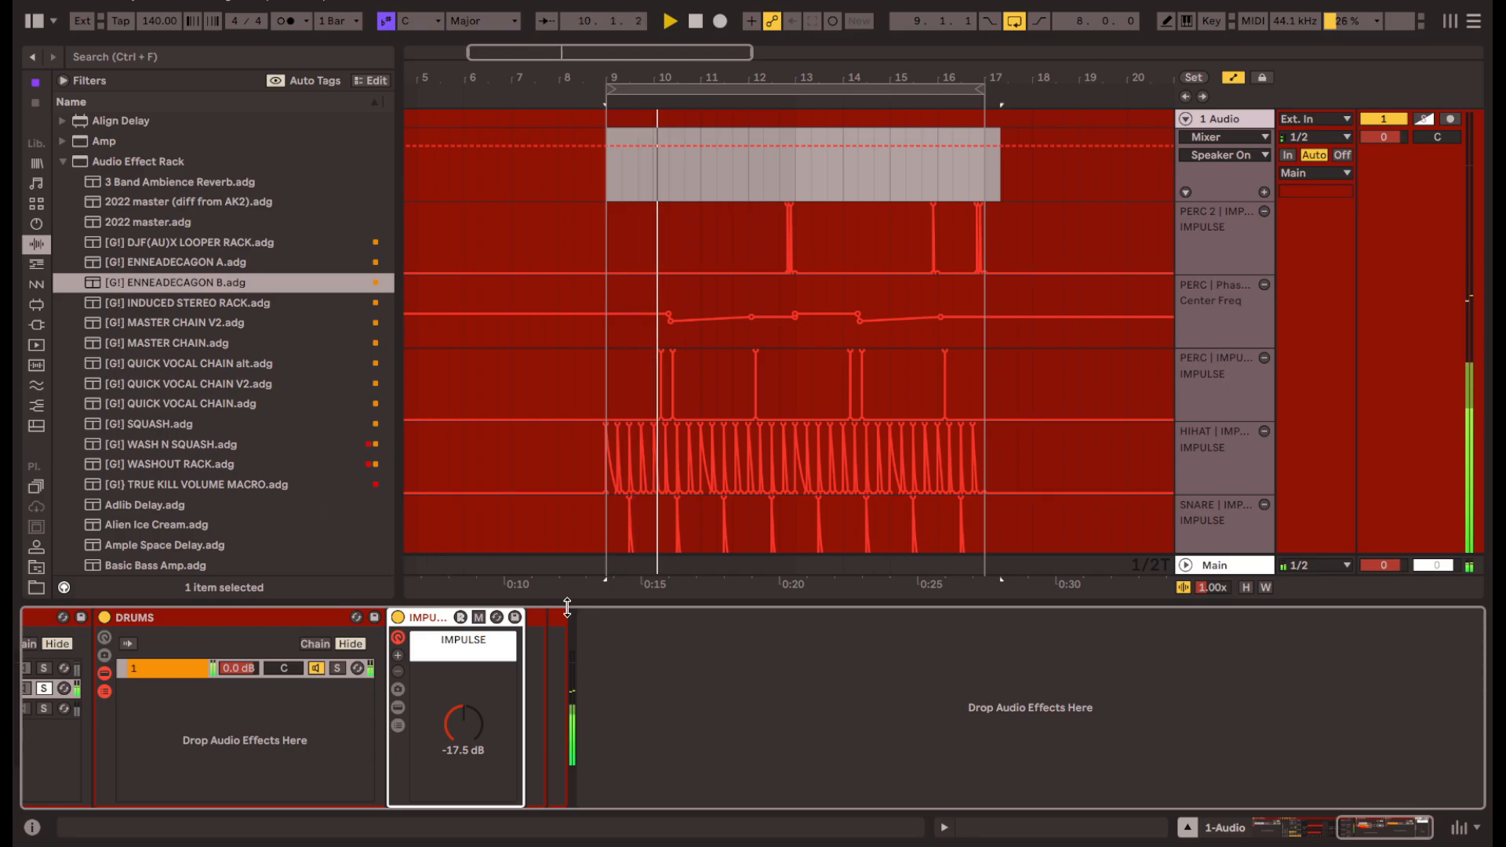
pyautogui.hotkey('ctrl', 'z')
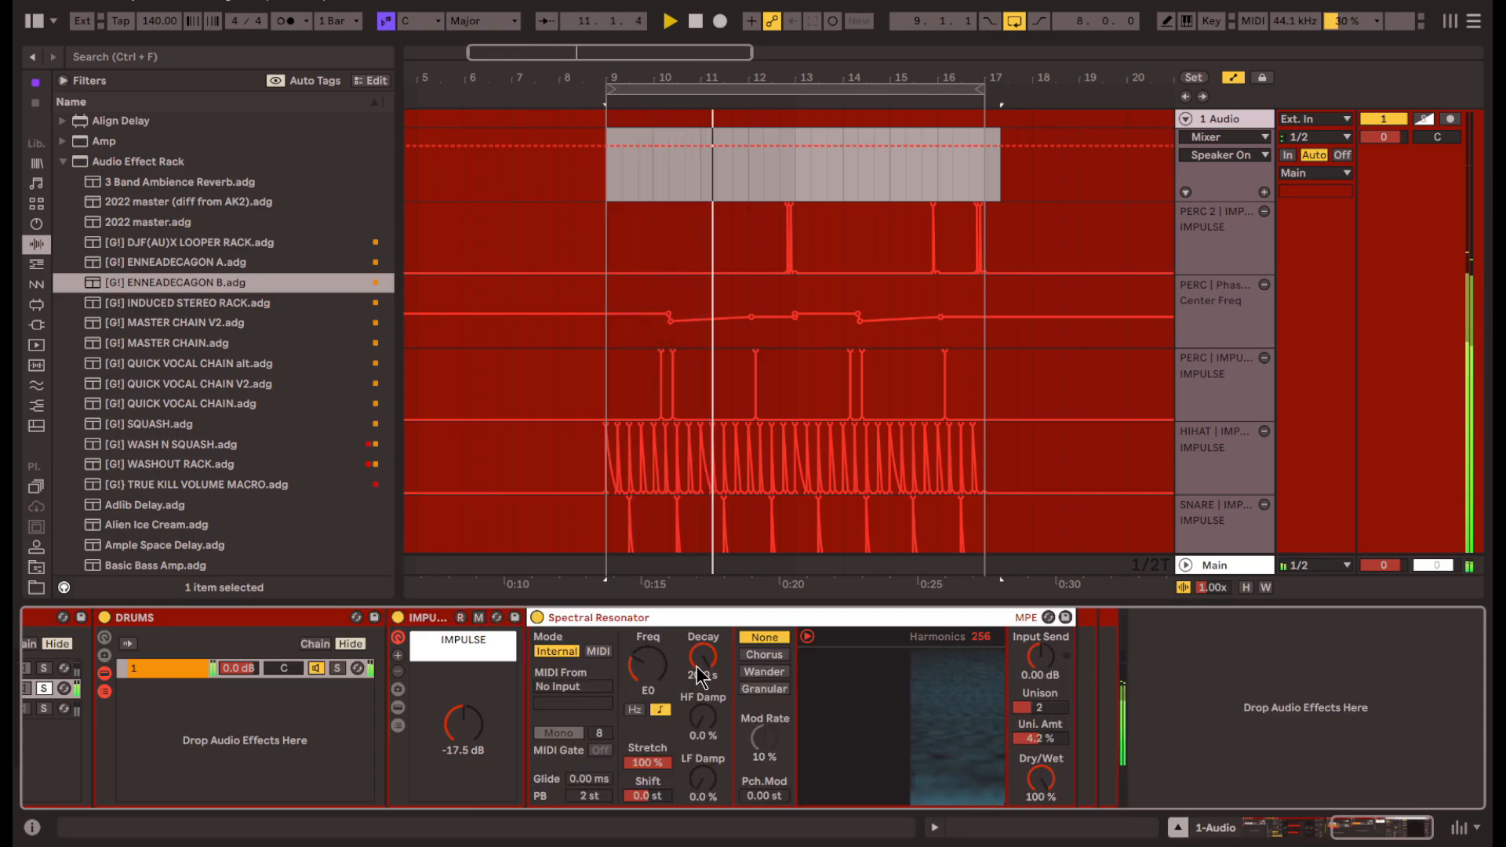
# - Set the Spectral Resonator's Harmonics to 1 and add a Saturator after it with 36 dB of Drive
pyautogui.click(690, 674)
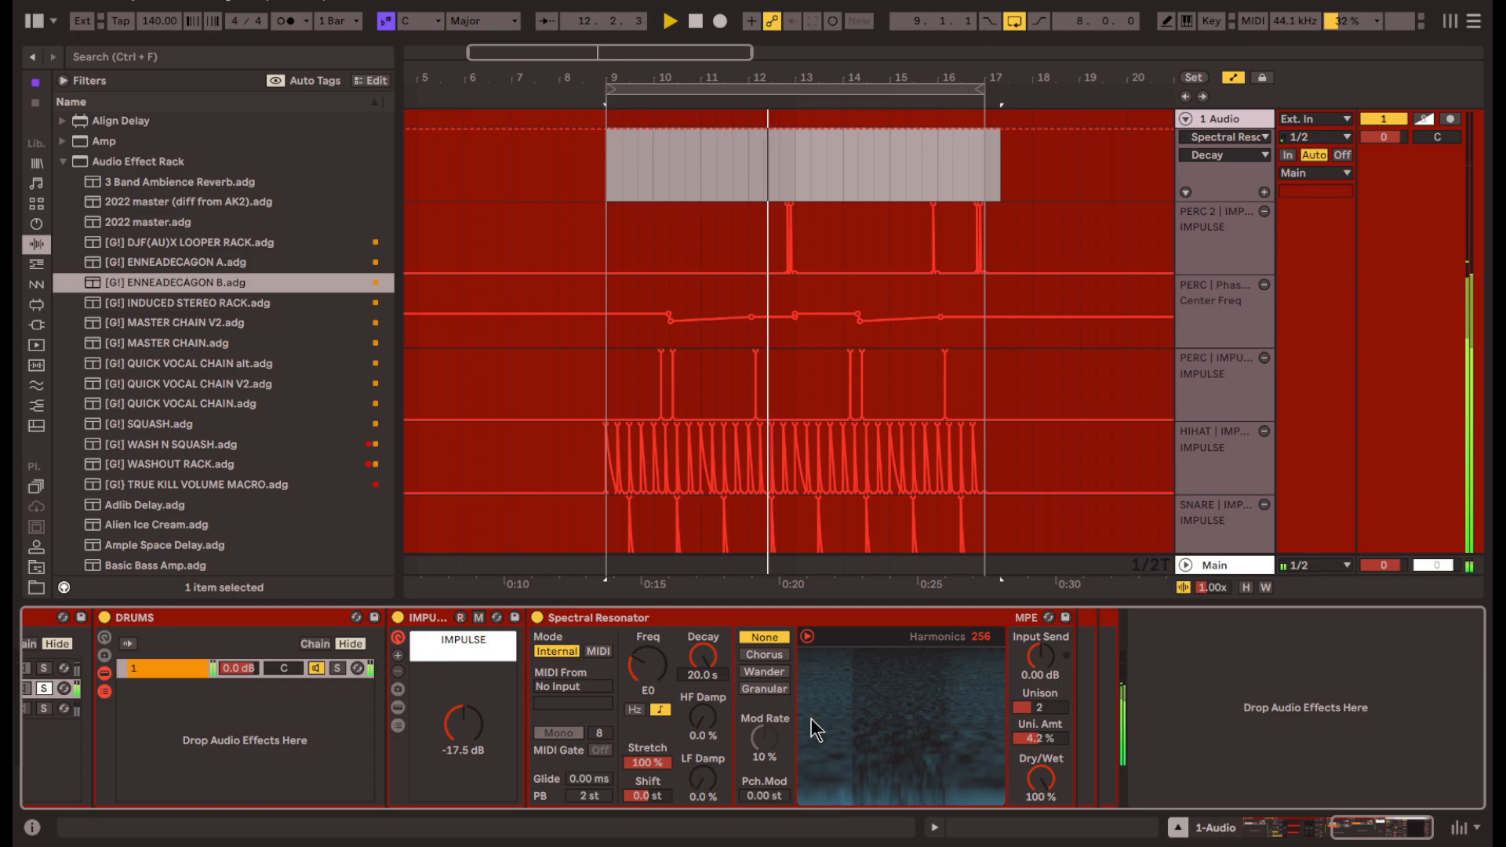
pyautogui.moveTo(981, 637); pyautogui.dragTo(974, 710)
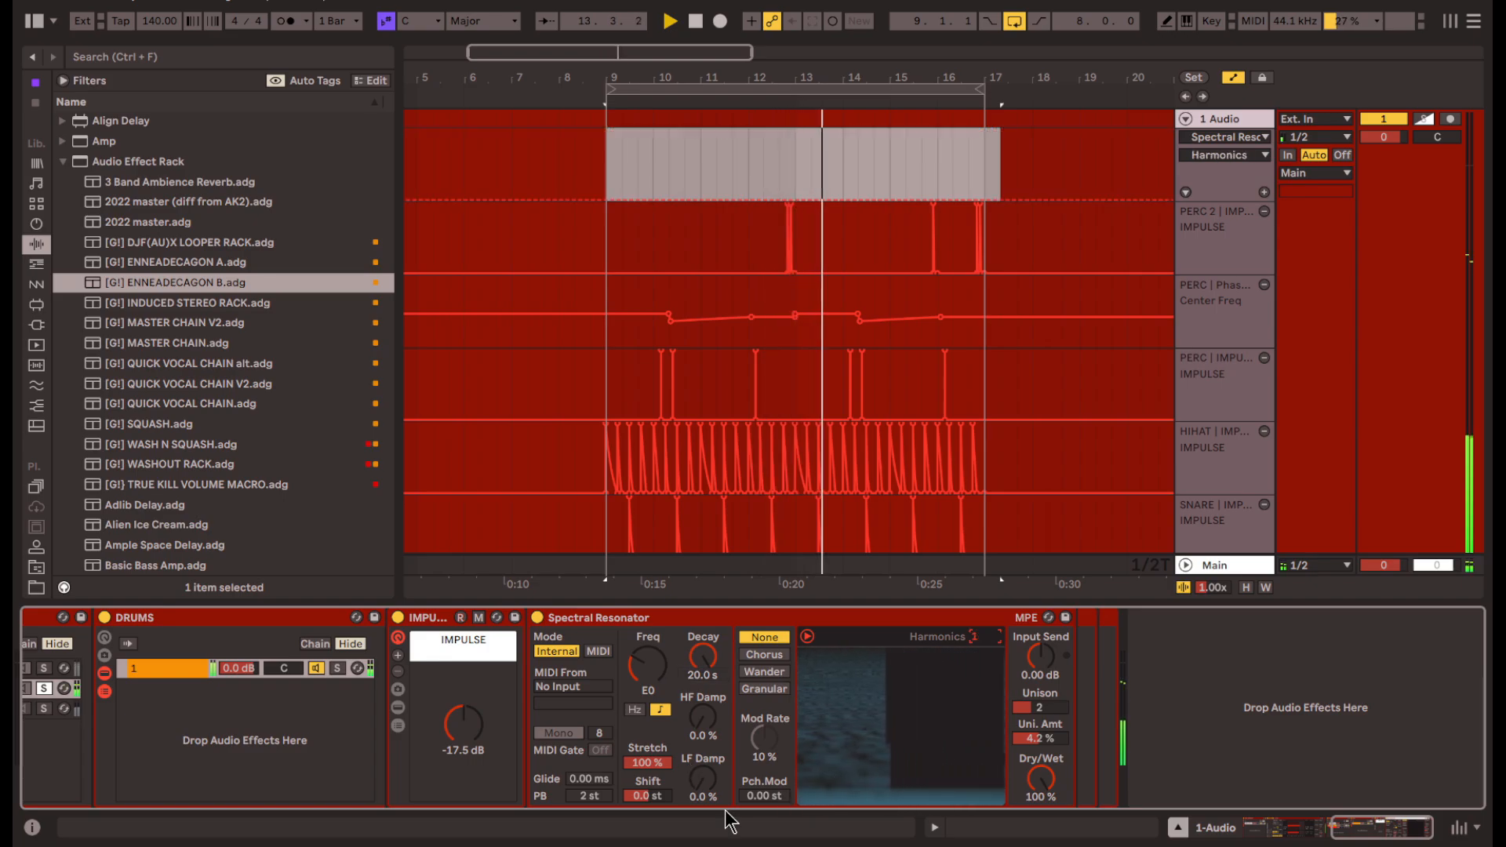
pyautogui.scroll(-5, 290, 497)
pyautogui.scroll(-5, 290, 486)
pyautogui.click(39, 288)
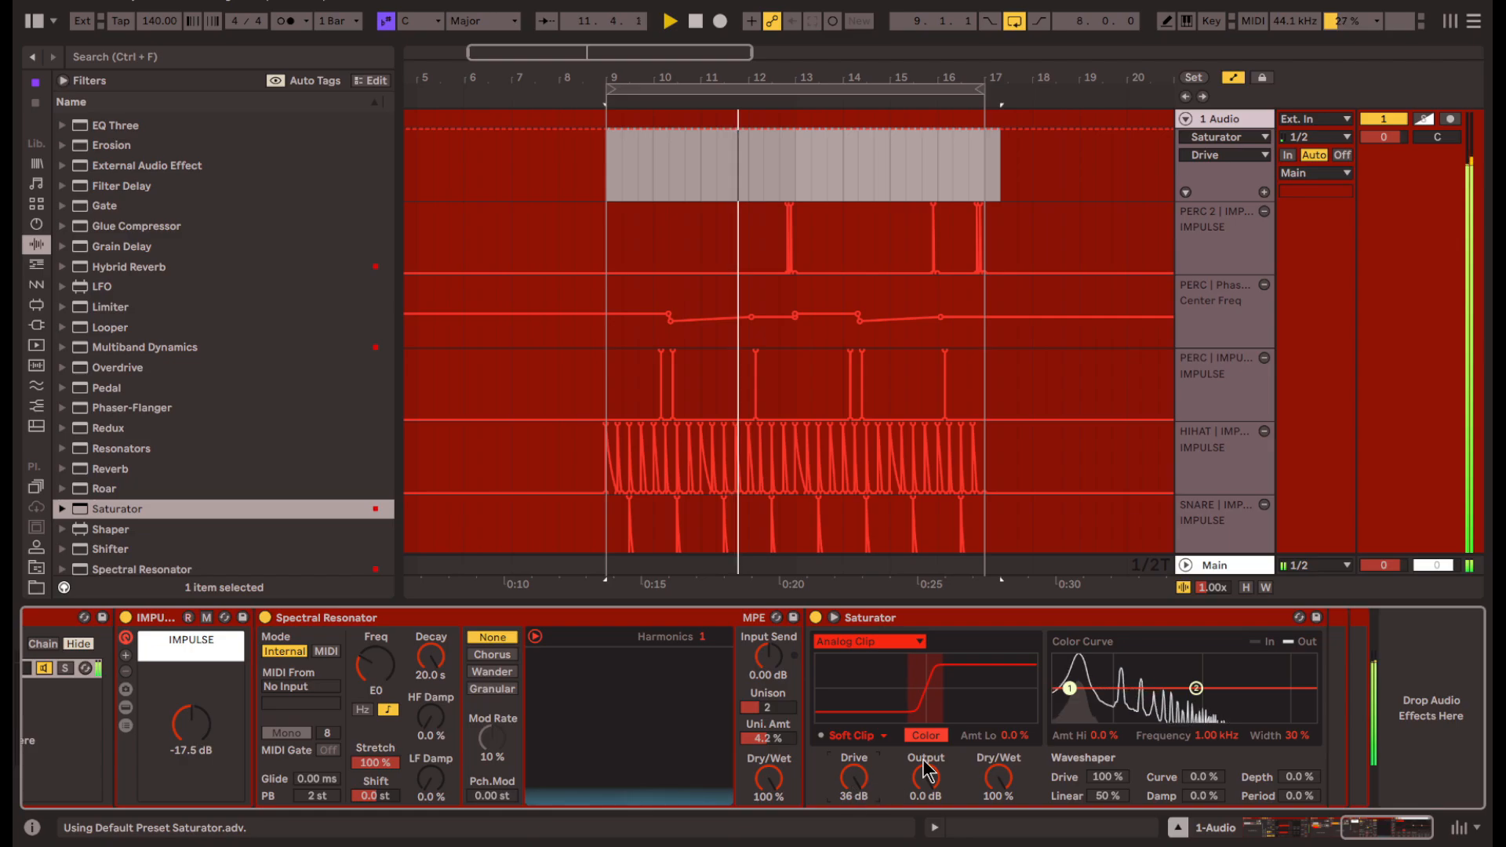
# - Set the Saturator's output clipping to Hard Clip and the Spectral Resonator's Unison to 1
pyautogui.click(863, 737)
pyautogui.click(851, 744)
pyautogui.moveTo(773, 708); pyautogui.dragTo(821, 761)
pyautogui.click(857, 738)
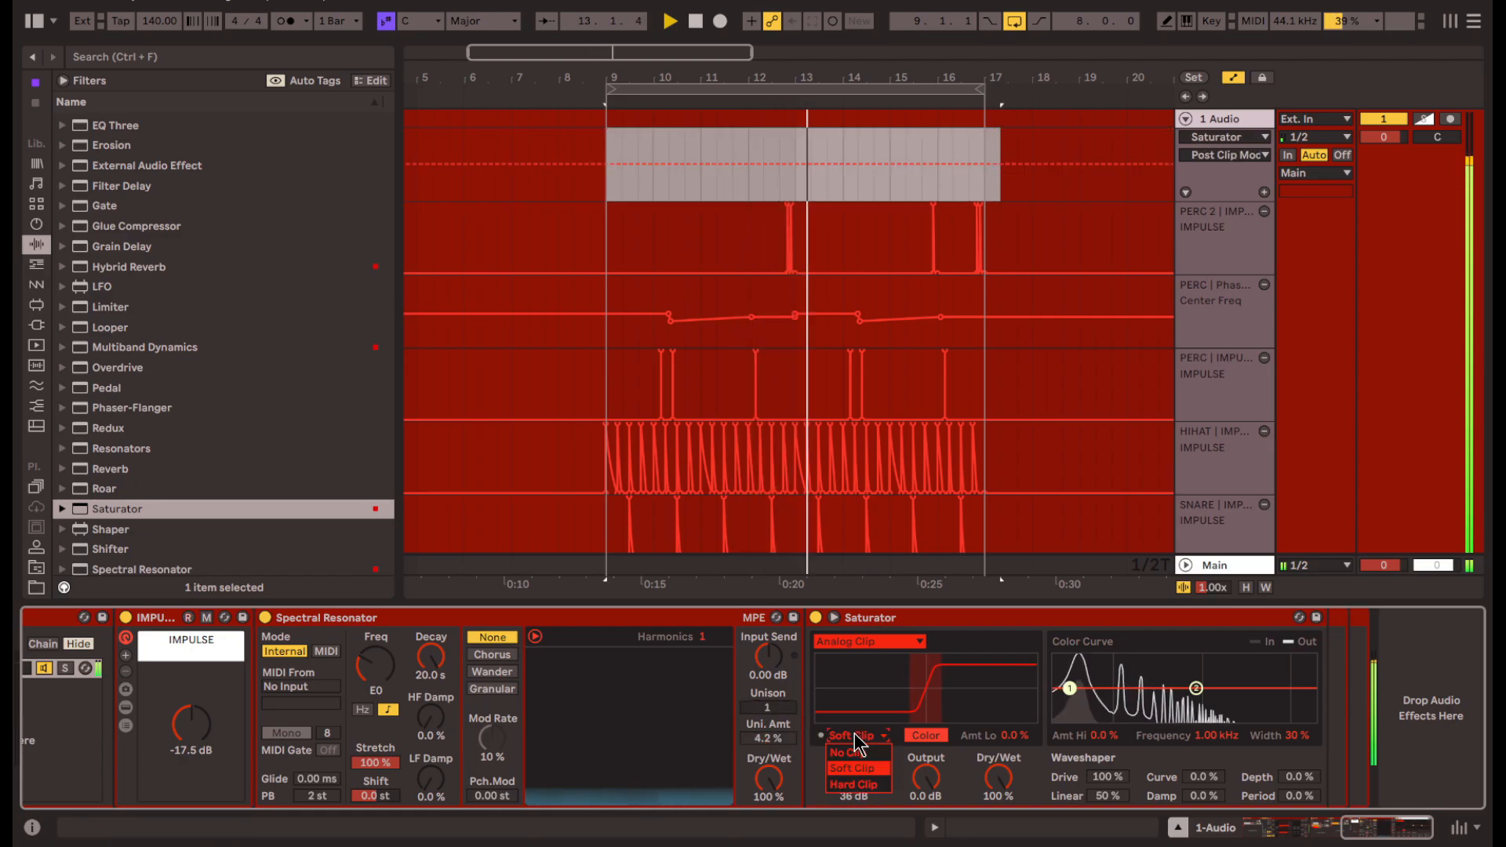
pyautogui.click(877, 794)
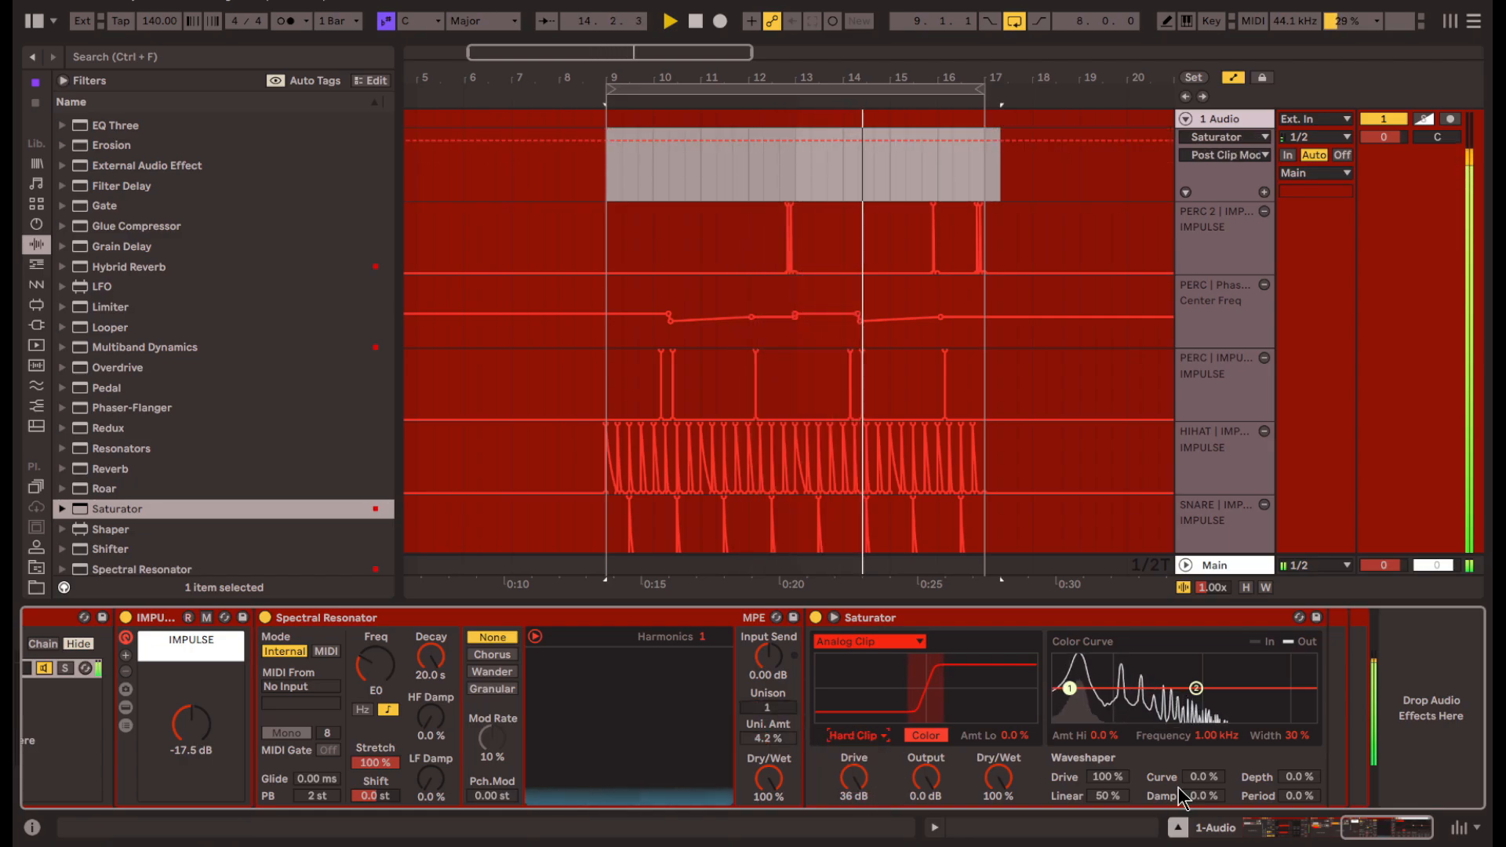
# - Set the Saturator to Hard Curve with -6 dB output and raise the Spectral Resonator's Input Send to 24 dB
pyautogui.moveTo(941, 788); pyautogui.dragTo(941, 812)
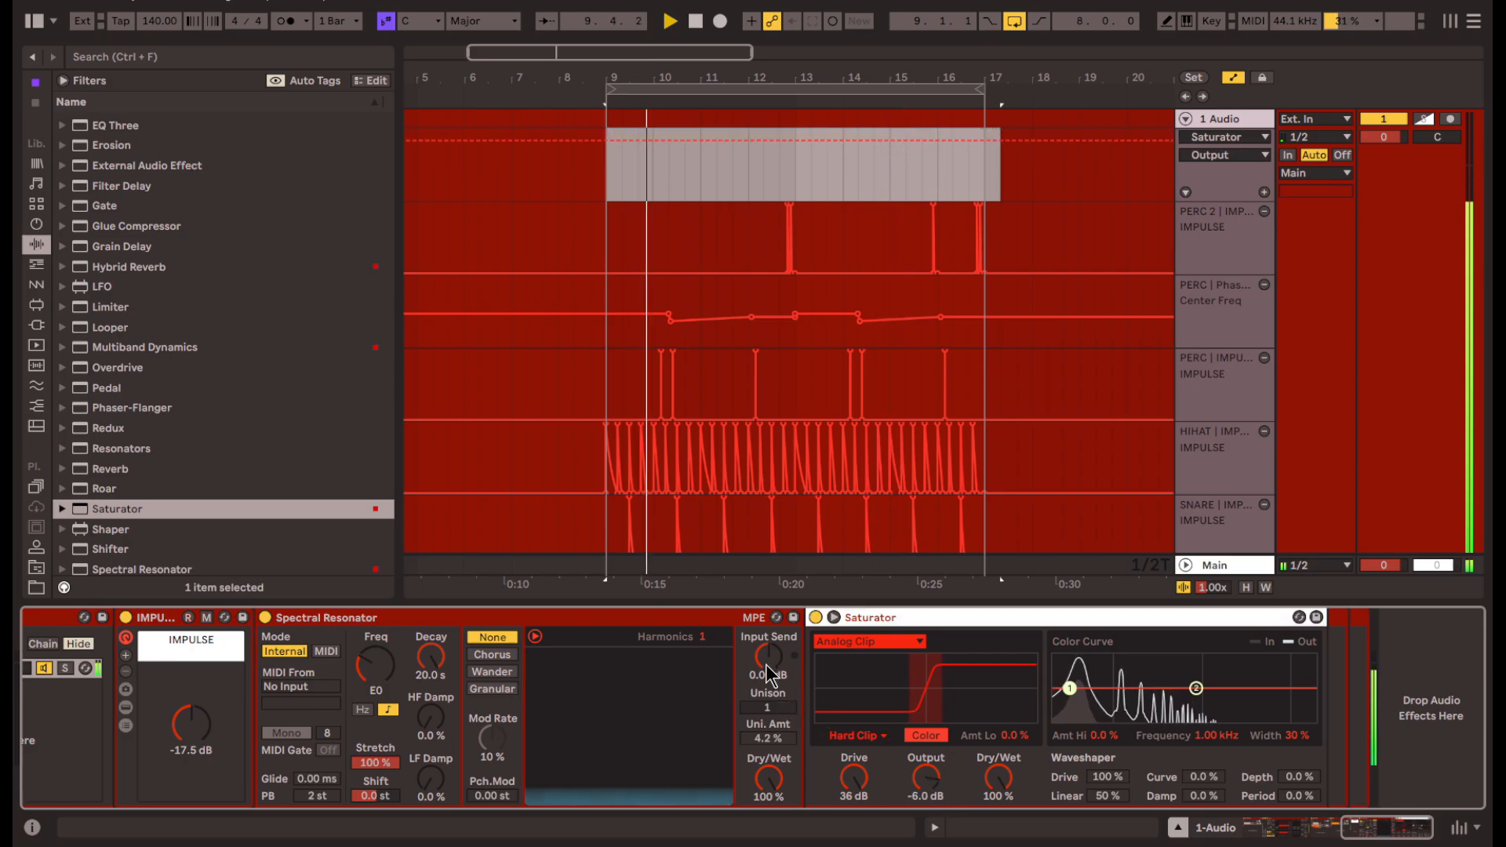
pyautogui.moveTo(768, 663); pyautogui.dragTo(768, 584)
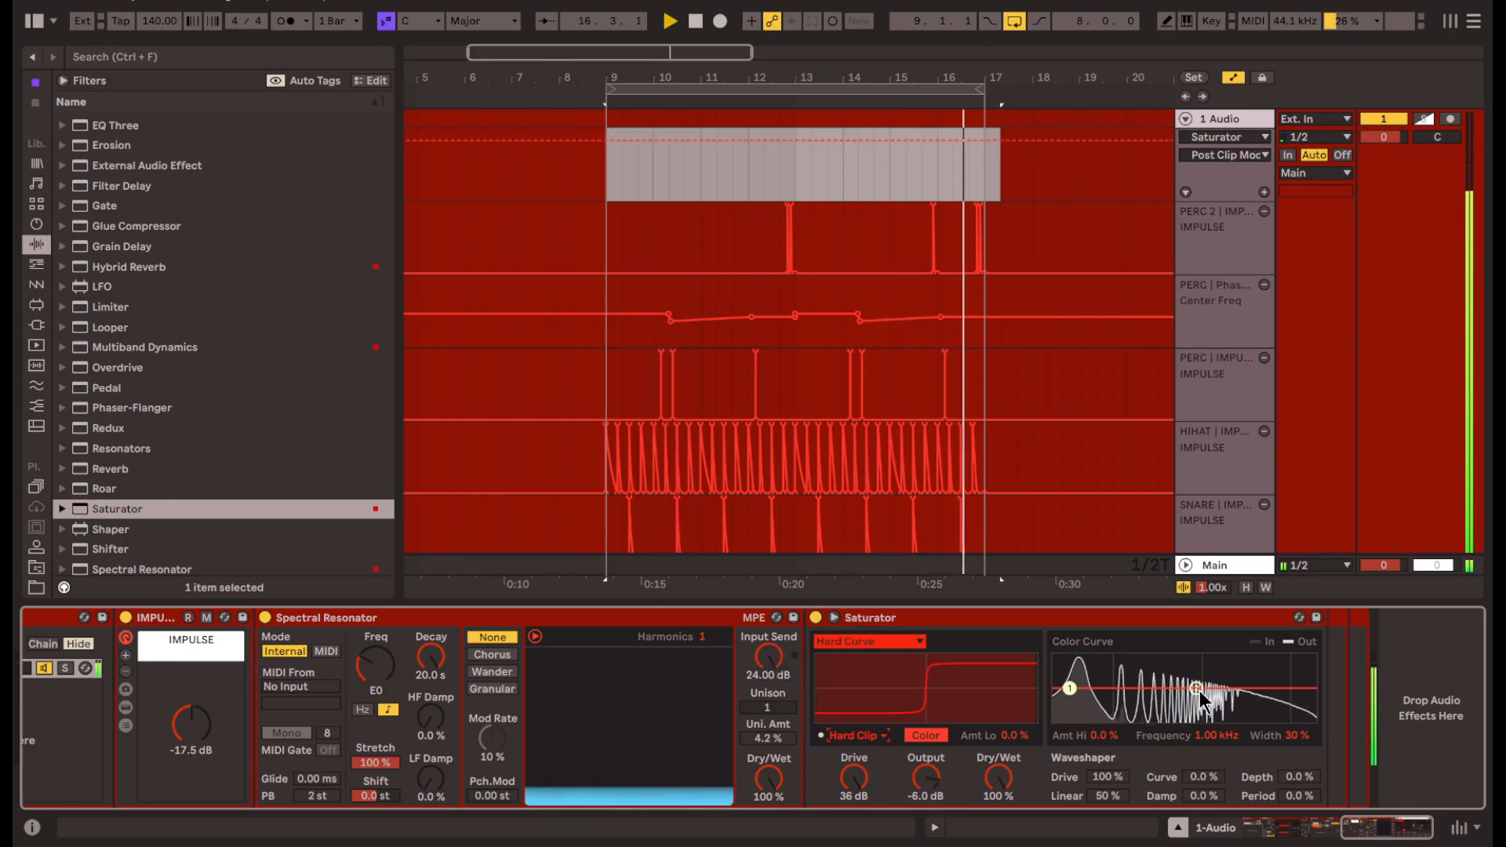
# - Sweep the high point of the Saturator's Color Curve, ending at -100% Amt Hi and about 600 Hz
pyautogui.moveTo(1200, 697); pyautogui.dragTo(1227, 661)
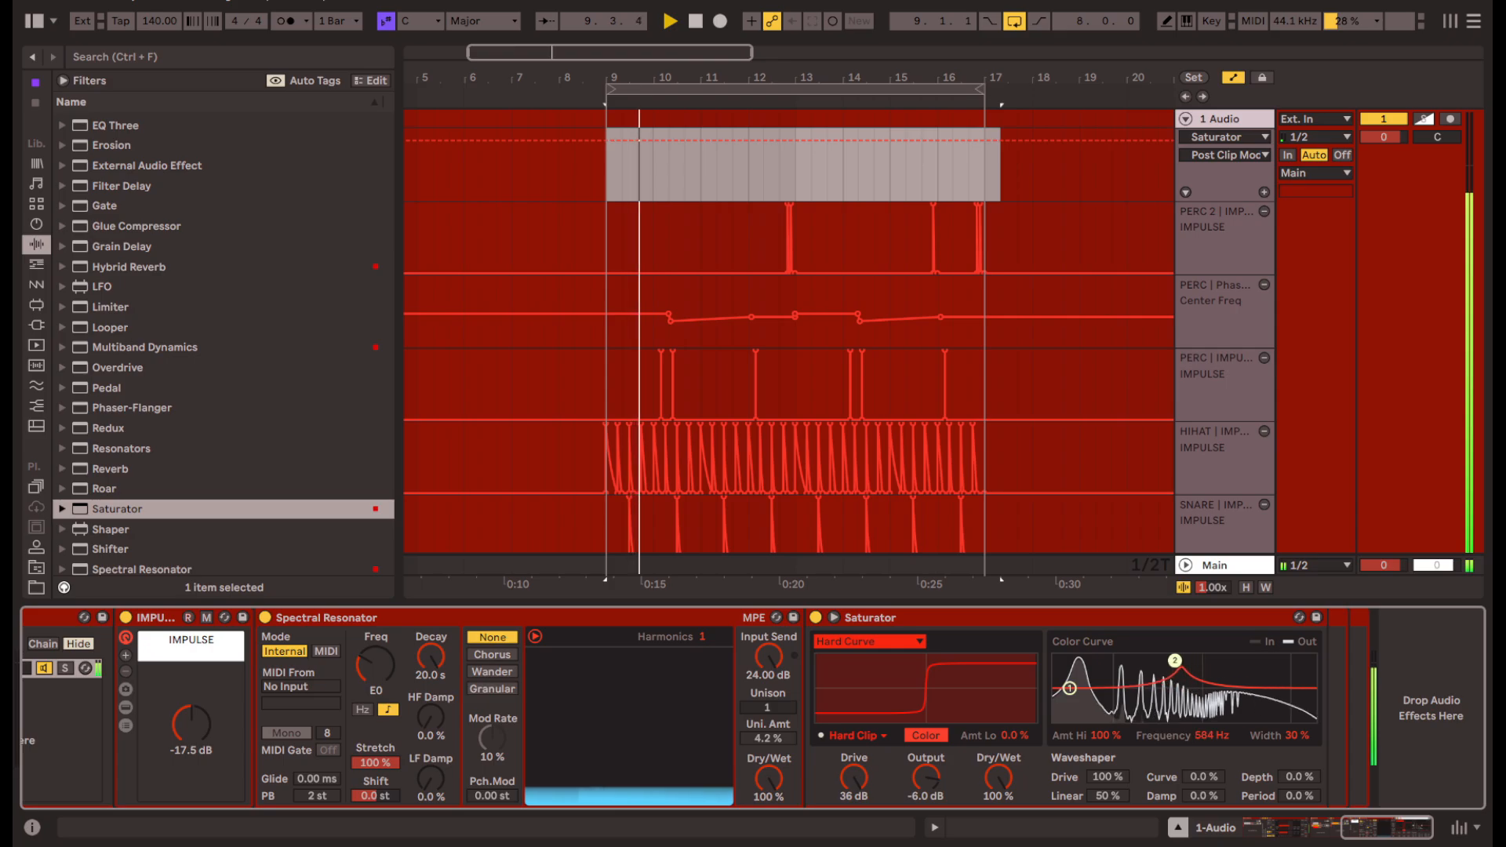
pyautogui.moveTo(1191, 660); pyautogui.dragTo(1221, 661)
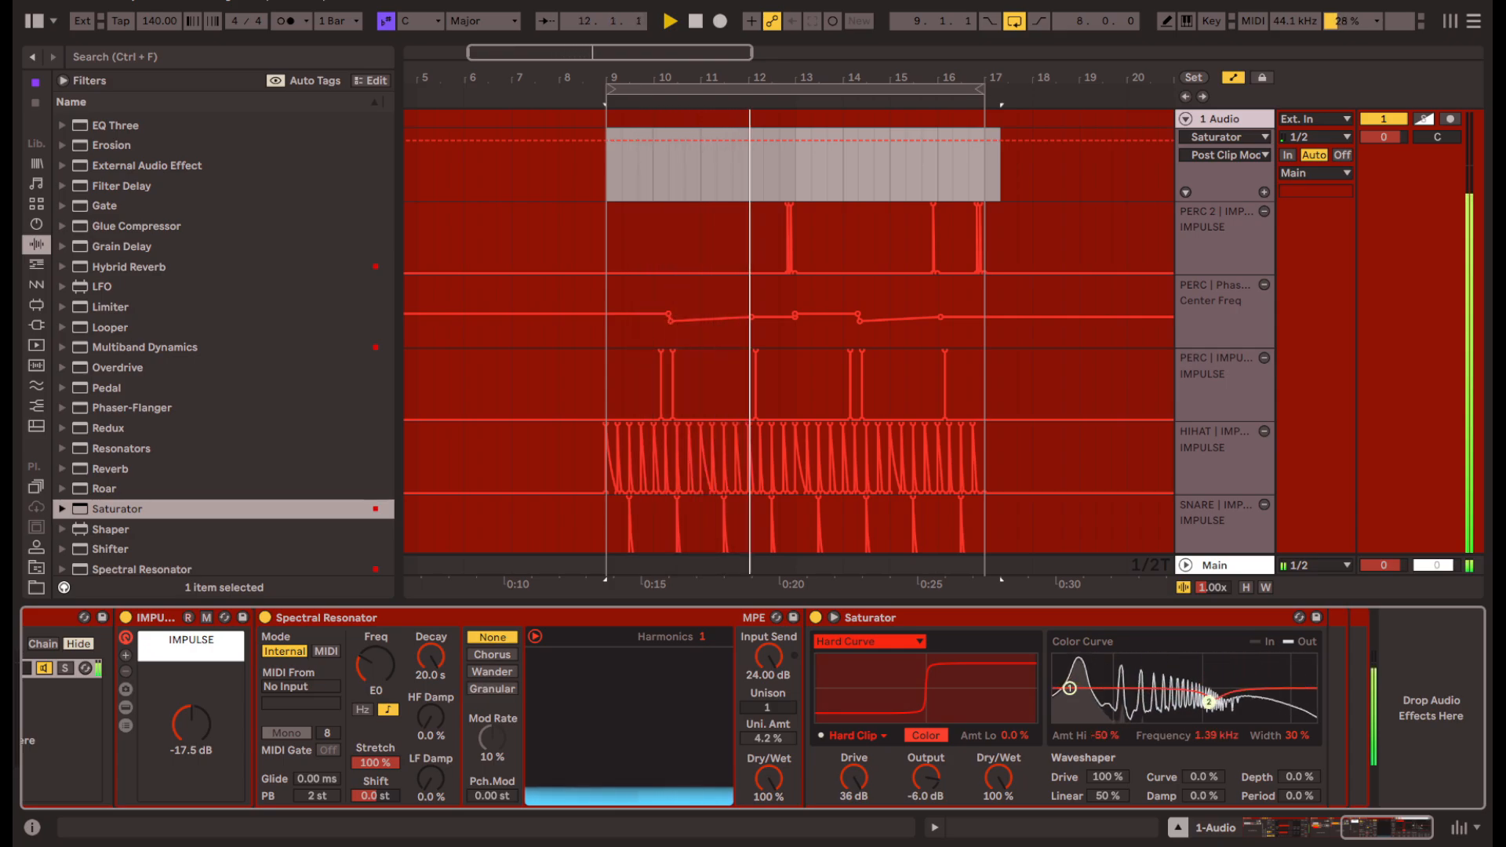
pyautogui.moveTo(1227, 716); pyautogui.dragTo(1163, 716)
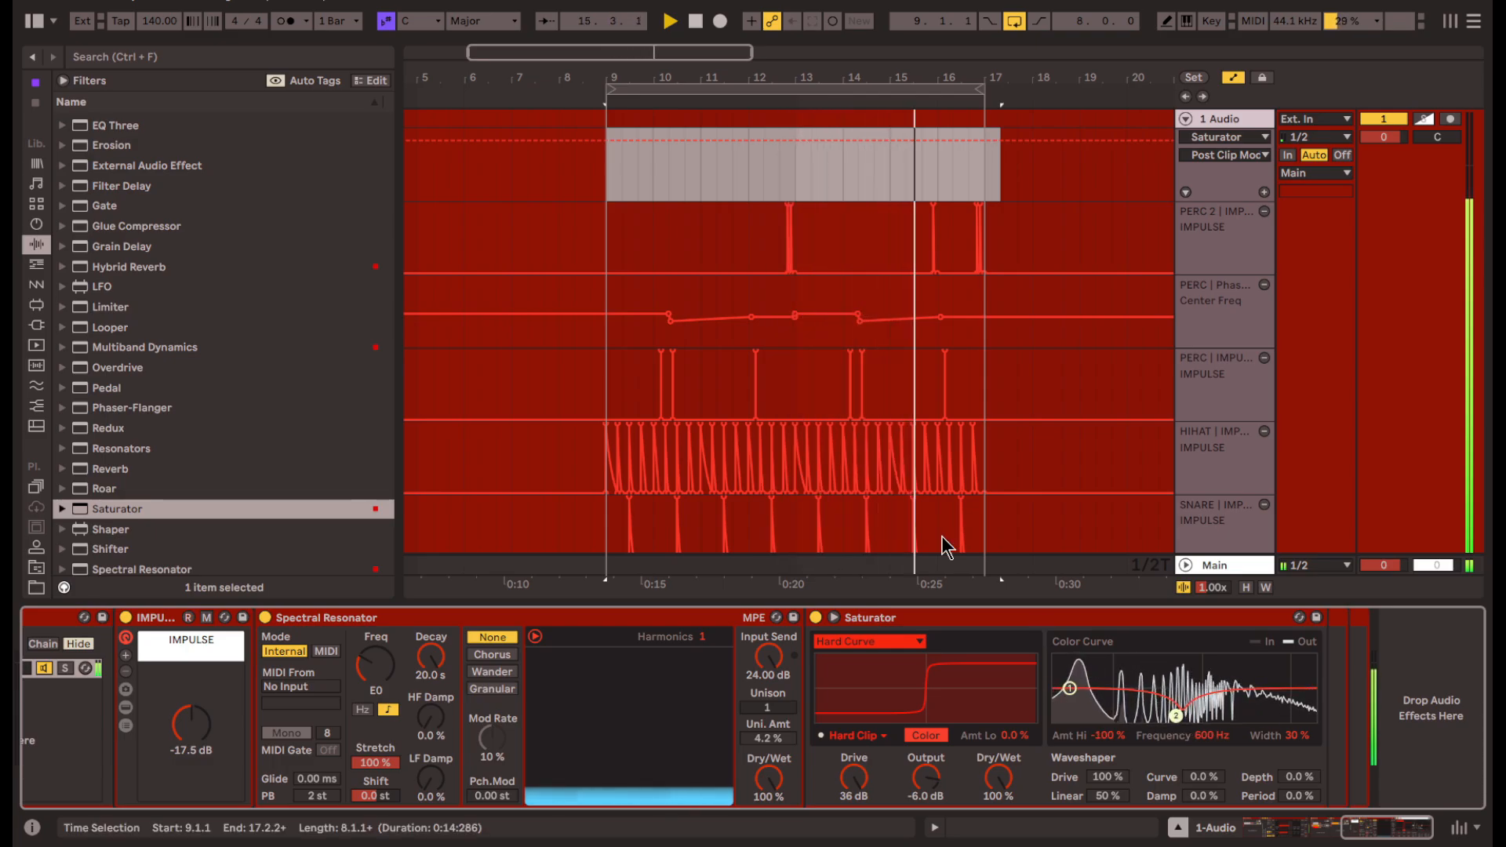
# - Stop playback and automate the Saturator's Color Amt Hi to drop from 100% to -100% at bar 9
pyautogui.press('space')
pyautogui.click(607, 190)
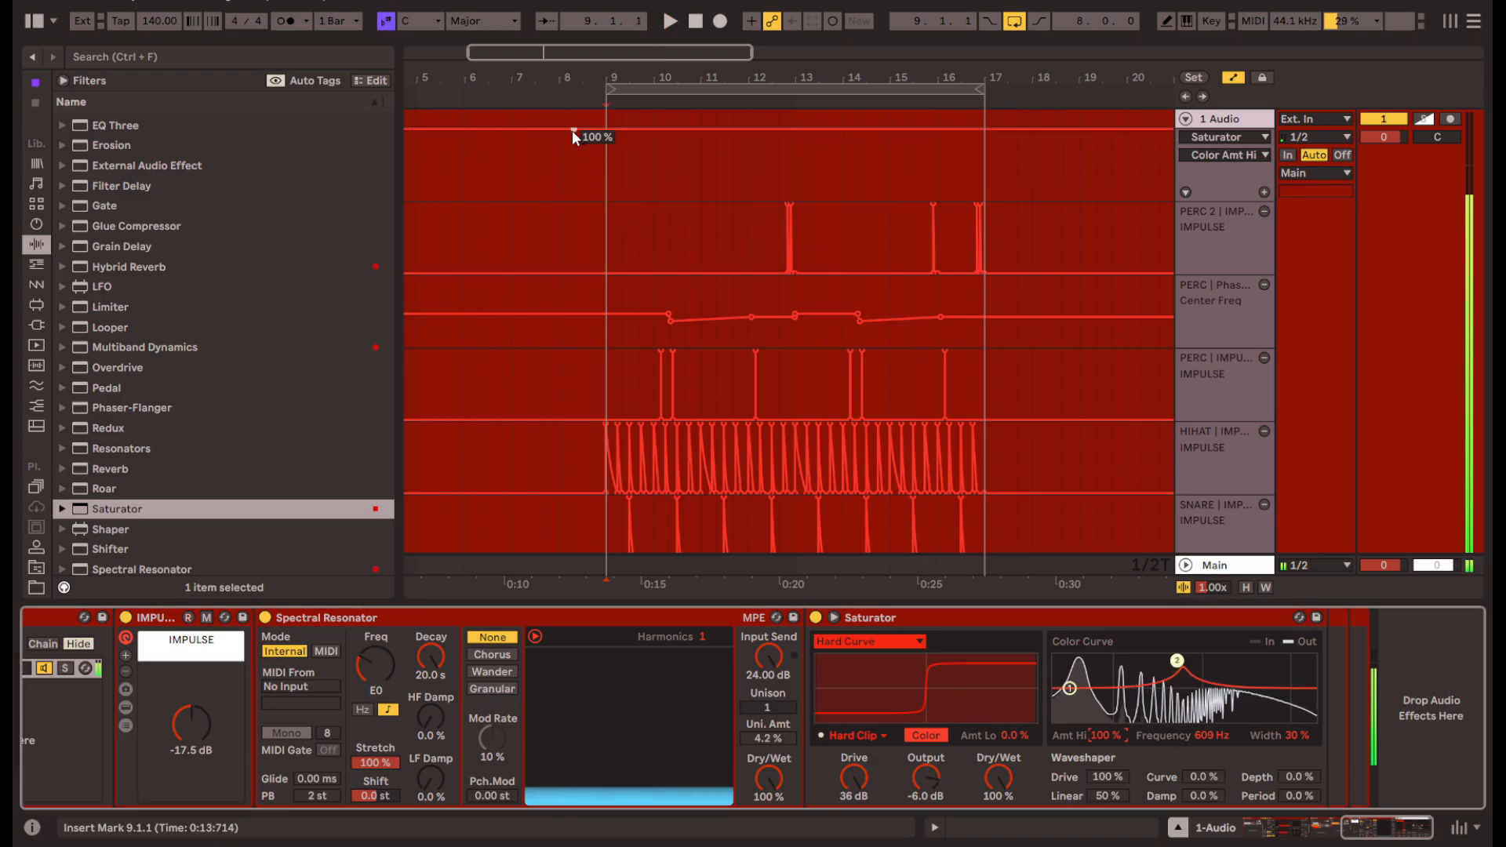
pyautogui.click(573, 129)
pyautogui.press('space')
pyautogui.press('space')
pyautogui.click(574, 130)
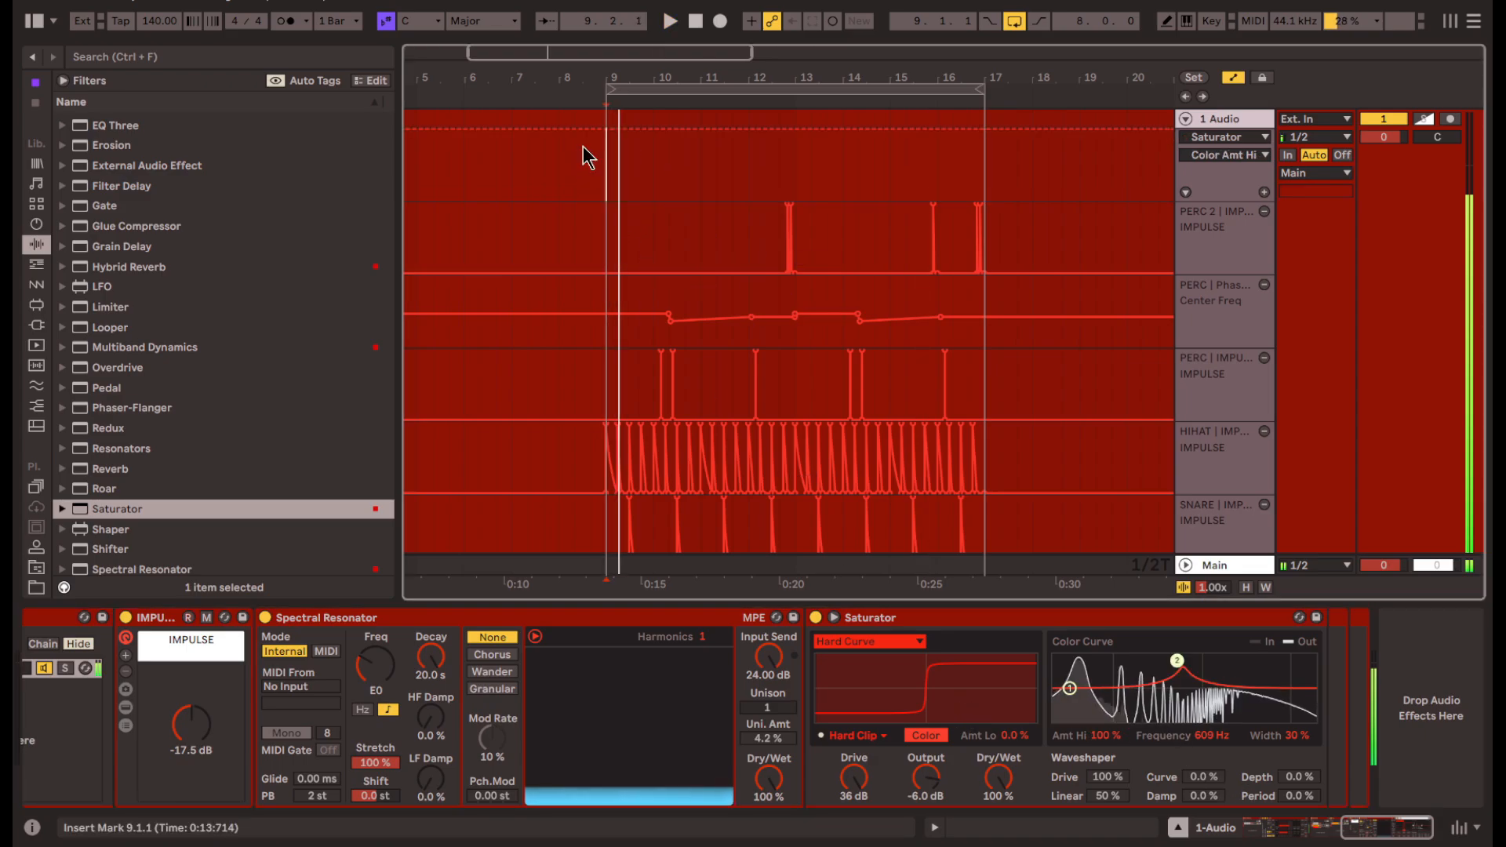
pyautogui.moveTo(606, 129); pyautogui.dragTo(605, 199)
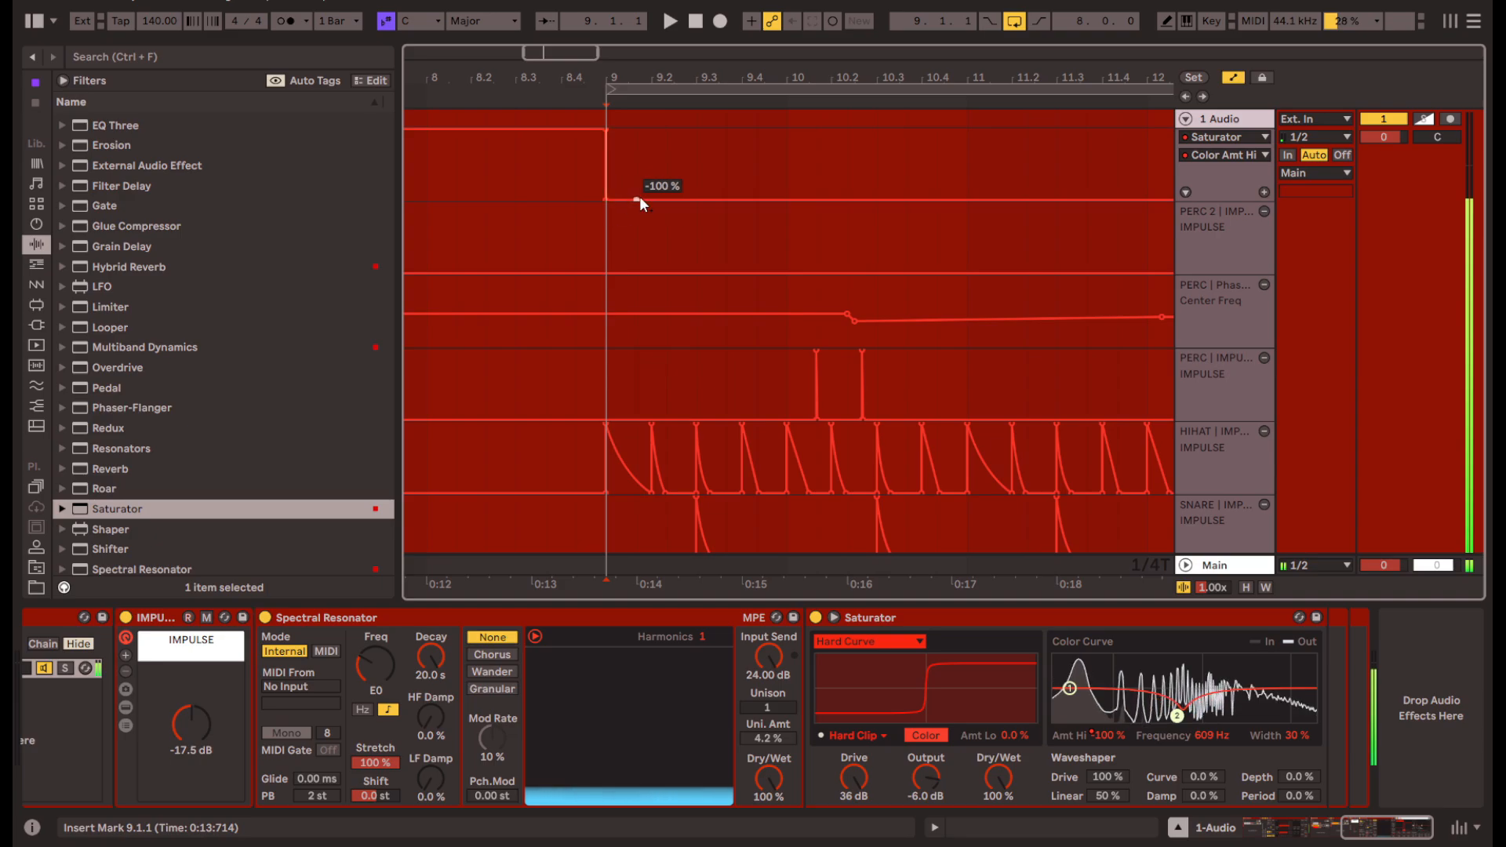
# - Shape the Color Amt Hi automation into rhythmic ramps between -100% and 100% across bars 9 to 17
pyautogui.press('space')
pyautogui.scroll(4, 606, 191)
pyautogui.press('space')
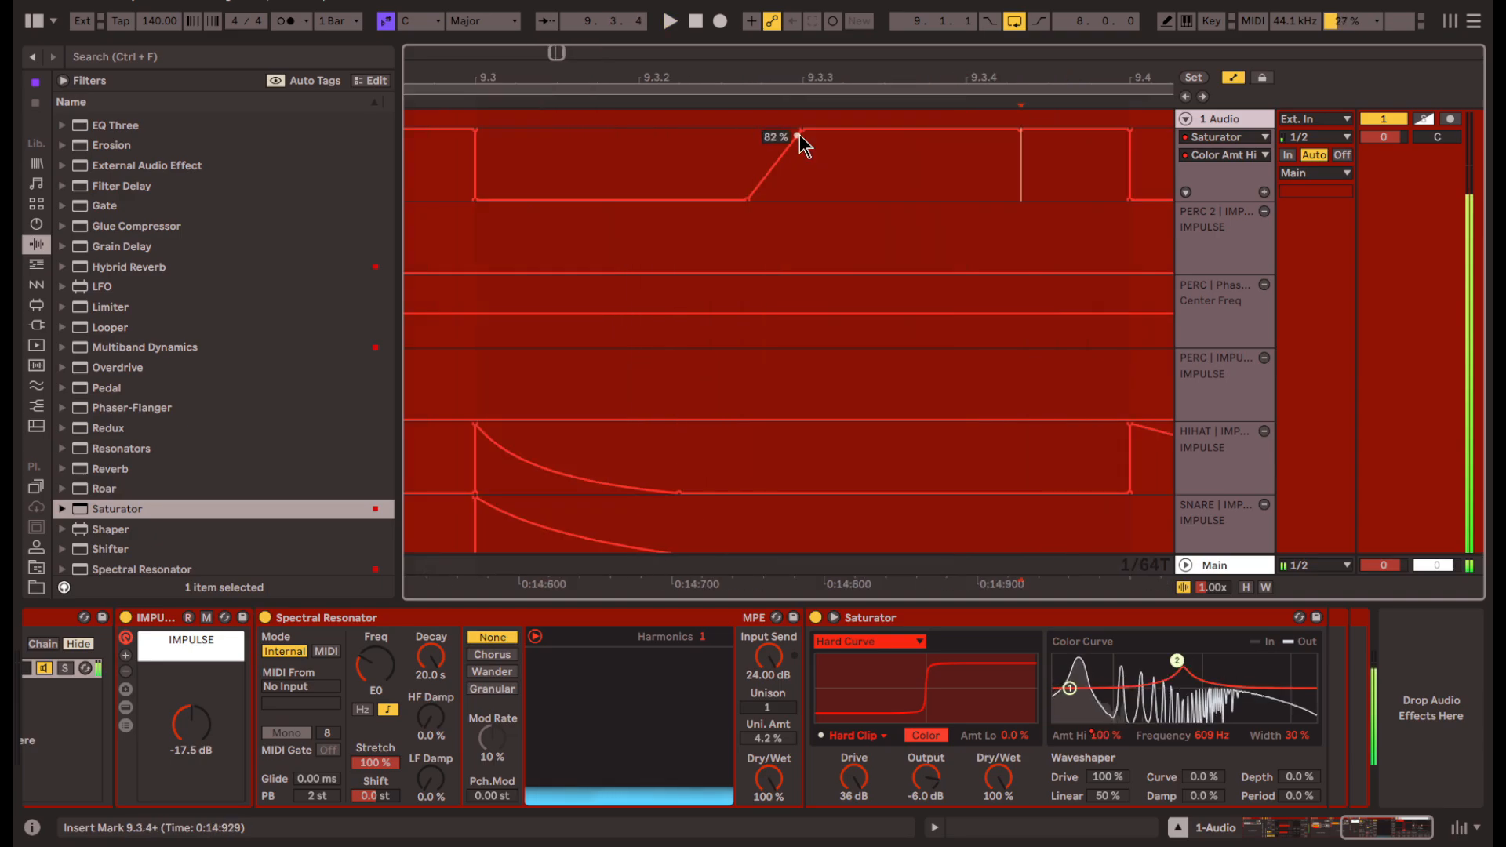
pyautogui.moveTo(799, 131); pyautogui.dragTo(746, 131)
pyautogui.click(800, 185)
pyautogui.scroll(-2, 807, 192)
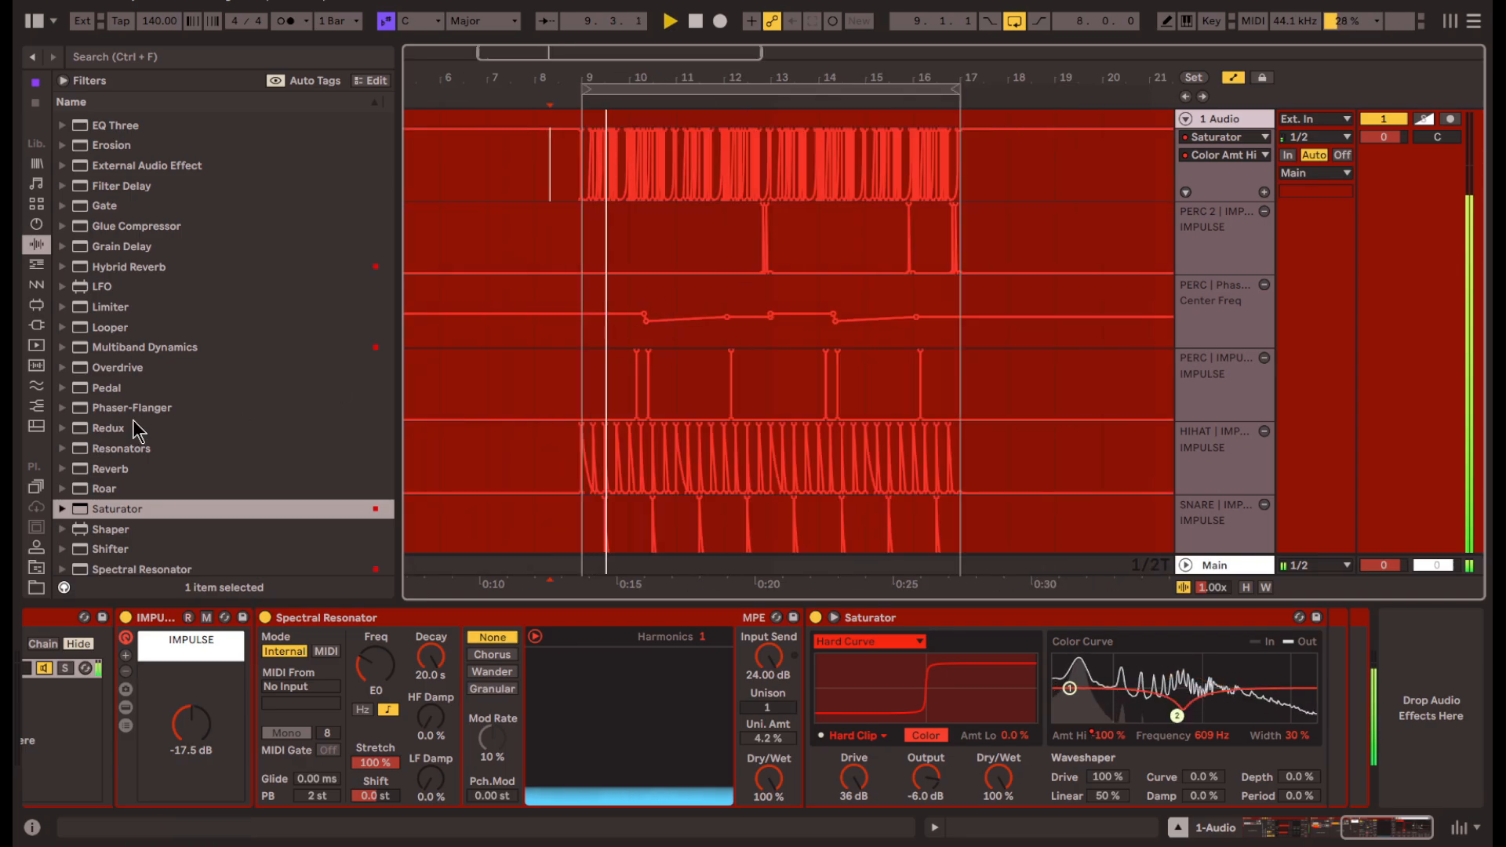
# - Add another IMPULSE rack directly after the Saturator in the device chain
pyautogui.scroll(5, 182, 435)
pyautogui.click(182, 538)
pyautogui.click(109, 335)
pyautogui.moveTo(112, 315); pyautogui.dragTo(1222, 752)
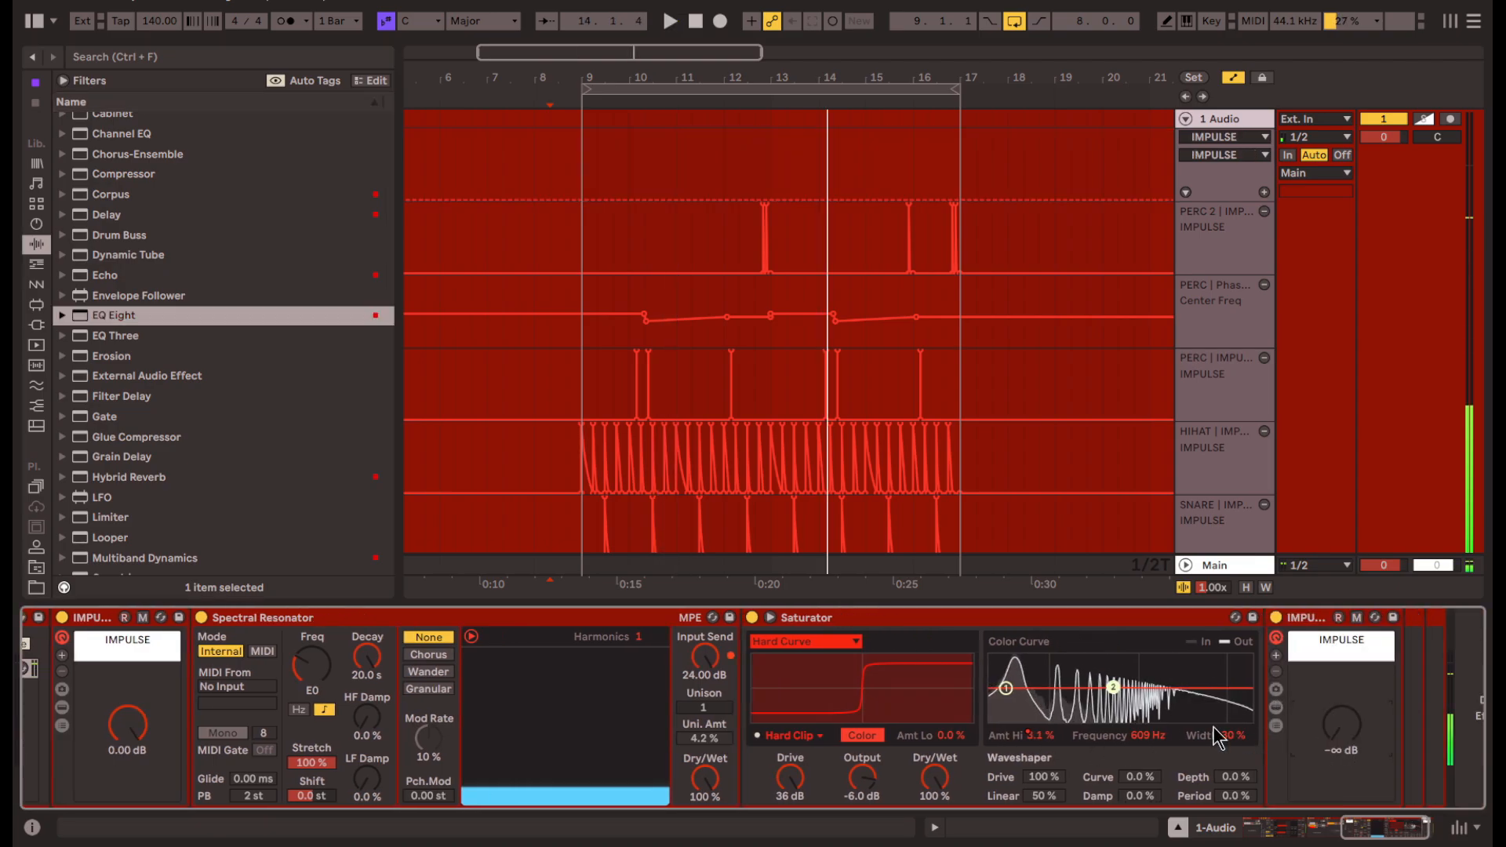
# - Move the Saturator's Color Amt Hi automation into its own lane below the track
pyautogui.rightClick(1044, 735)
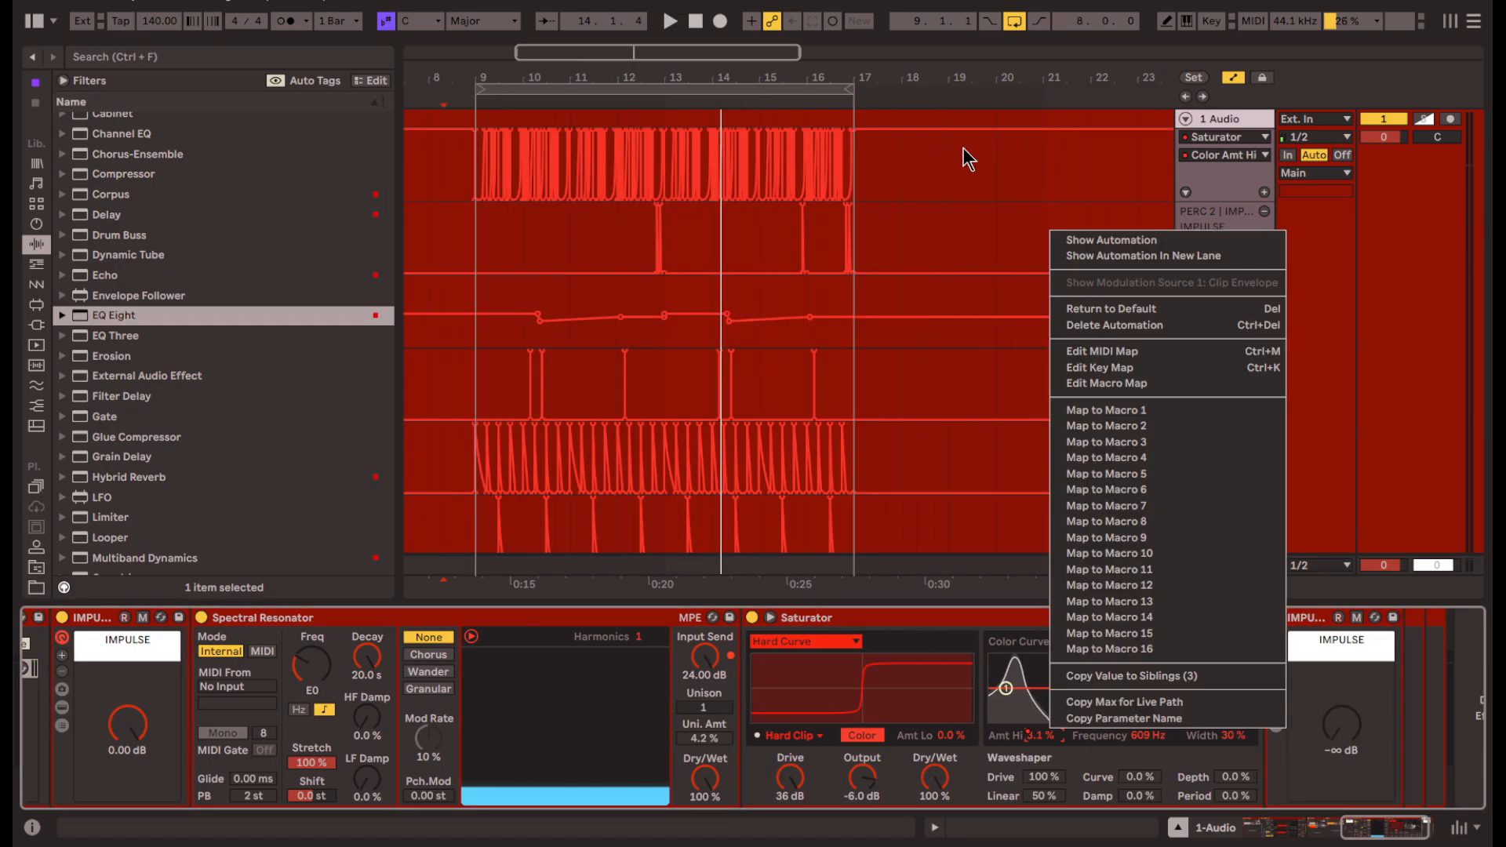
pyautogui.click(968, 155)
pyautogui.click(1263, 193)
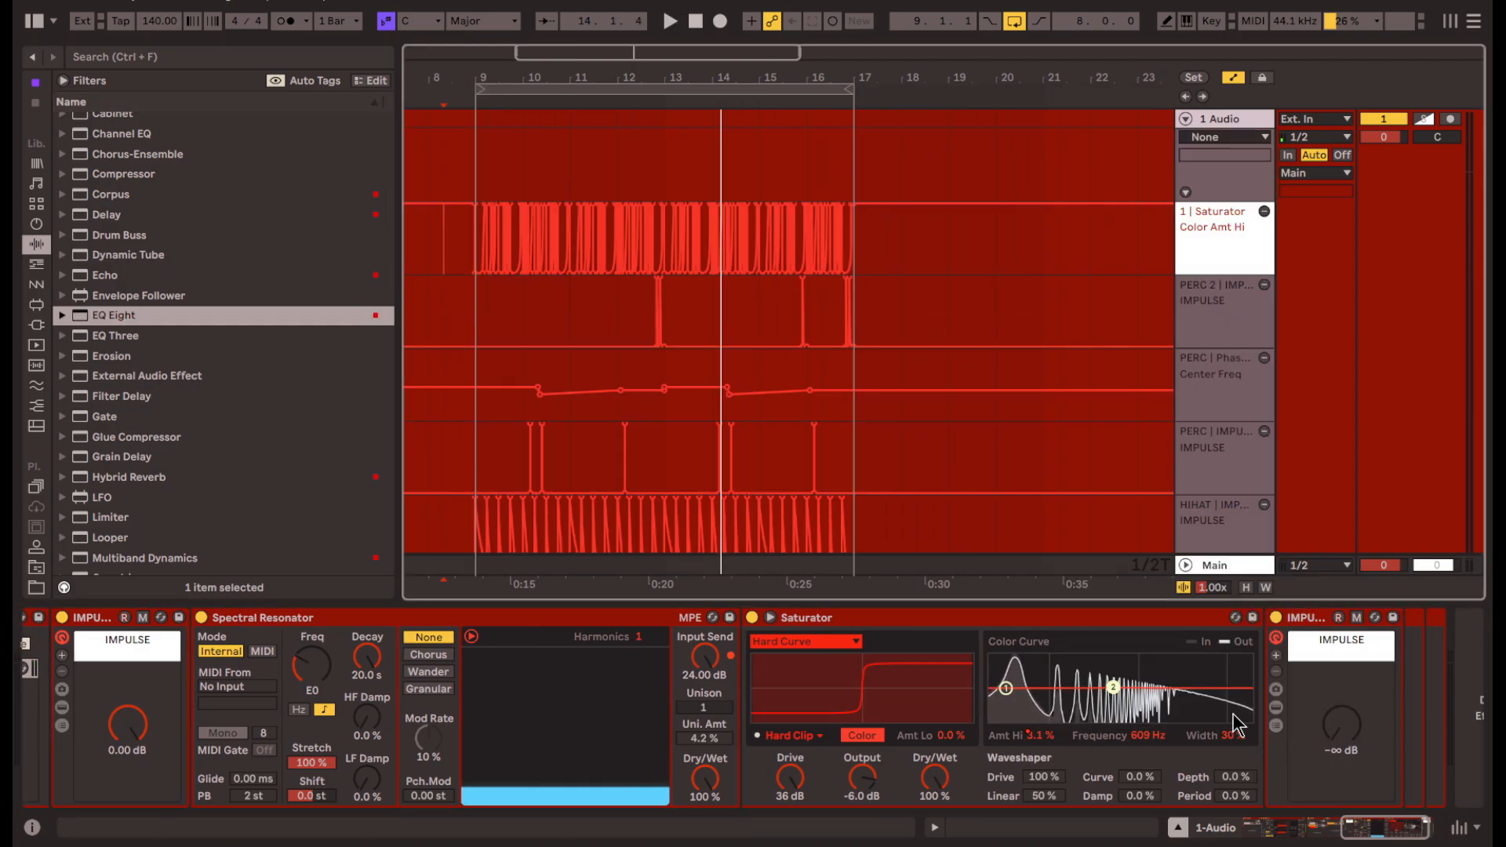
# - Copy the Color Amt Hi automation from bars 9 to 17 onto the new IMPULSE macro's lane and simplify the pasted envelope
pyautogui.click(864, 234)
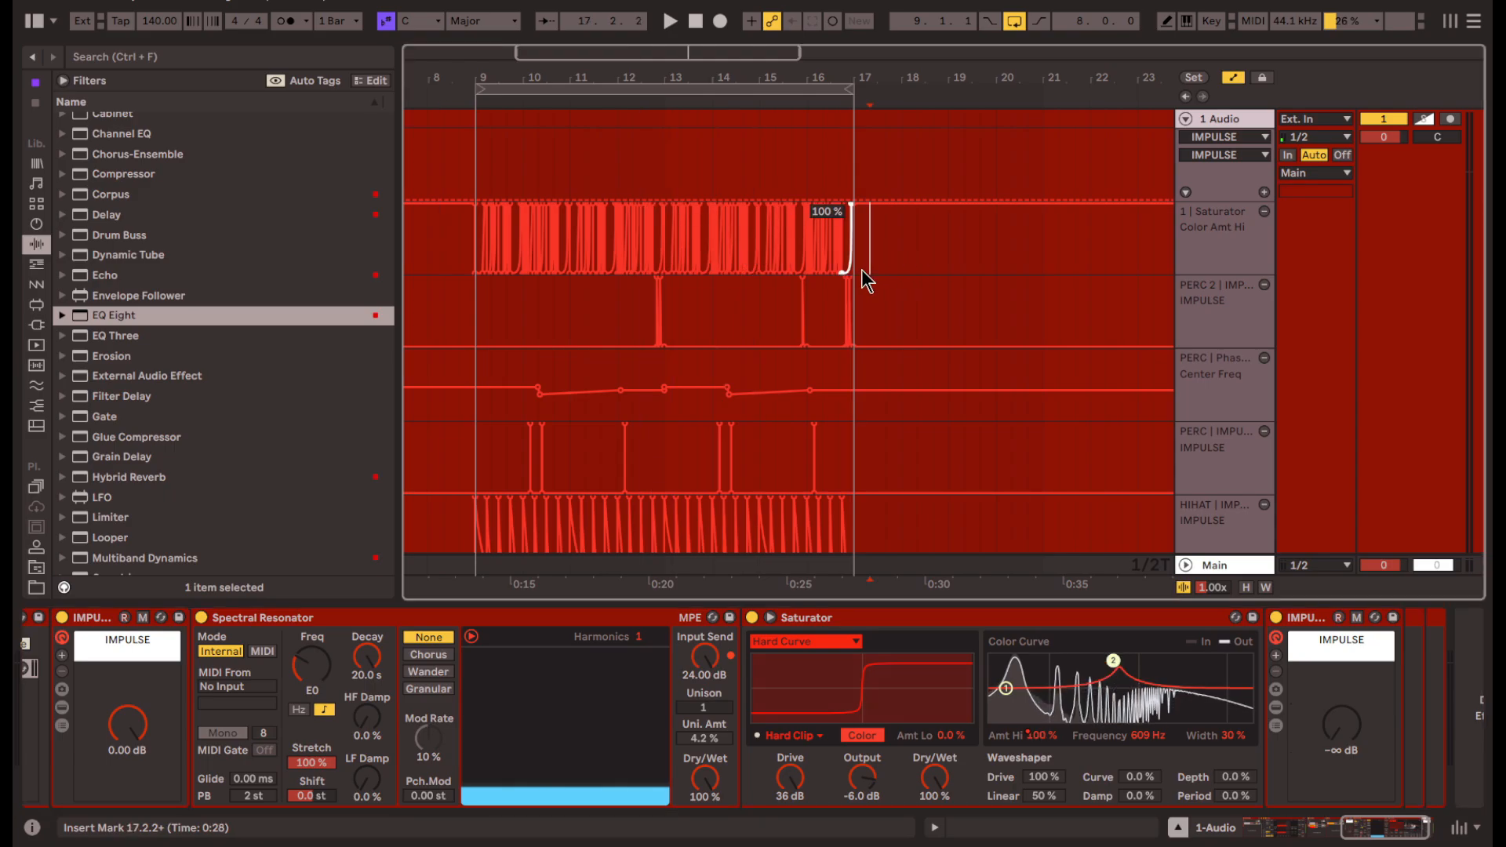
pyautogui.click(477, 157)
pyautogui.rightClick(477, 149)
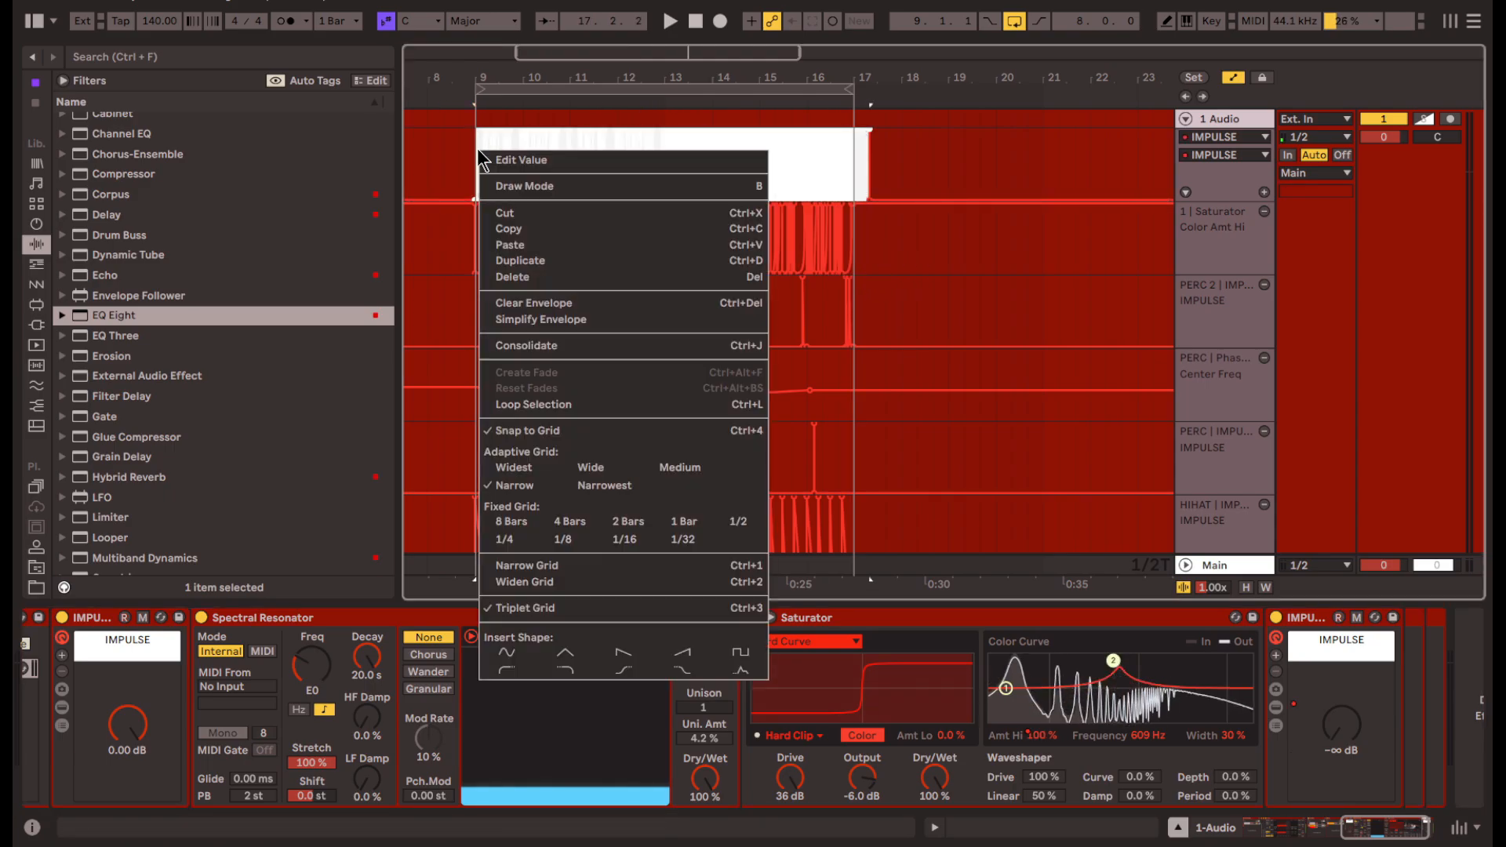
pyautogui.click(540, 319)
# - Open the new IMPULSE rack's macro mappings and invert the range of the Utility Gain mapping
pyautogui.click(1356, 618)
pyautogui.click(1318, 618)
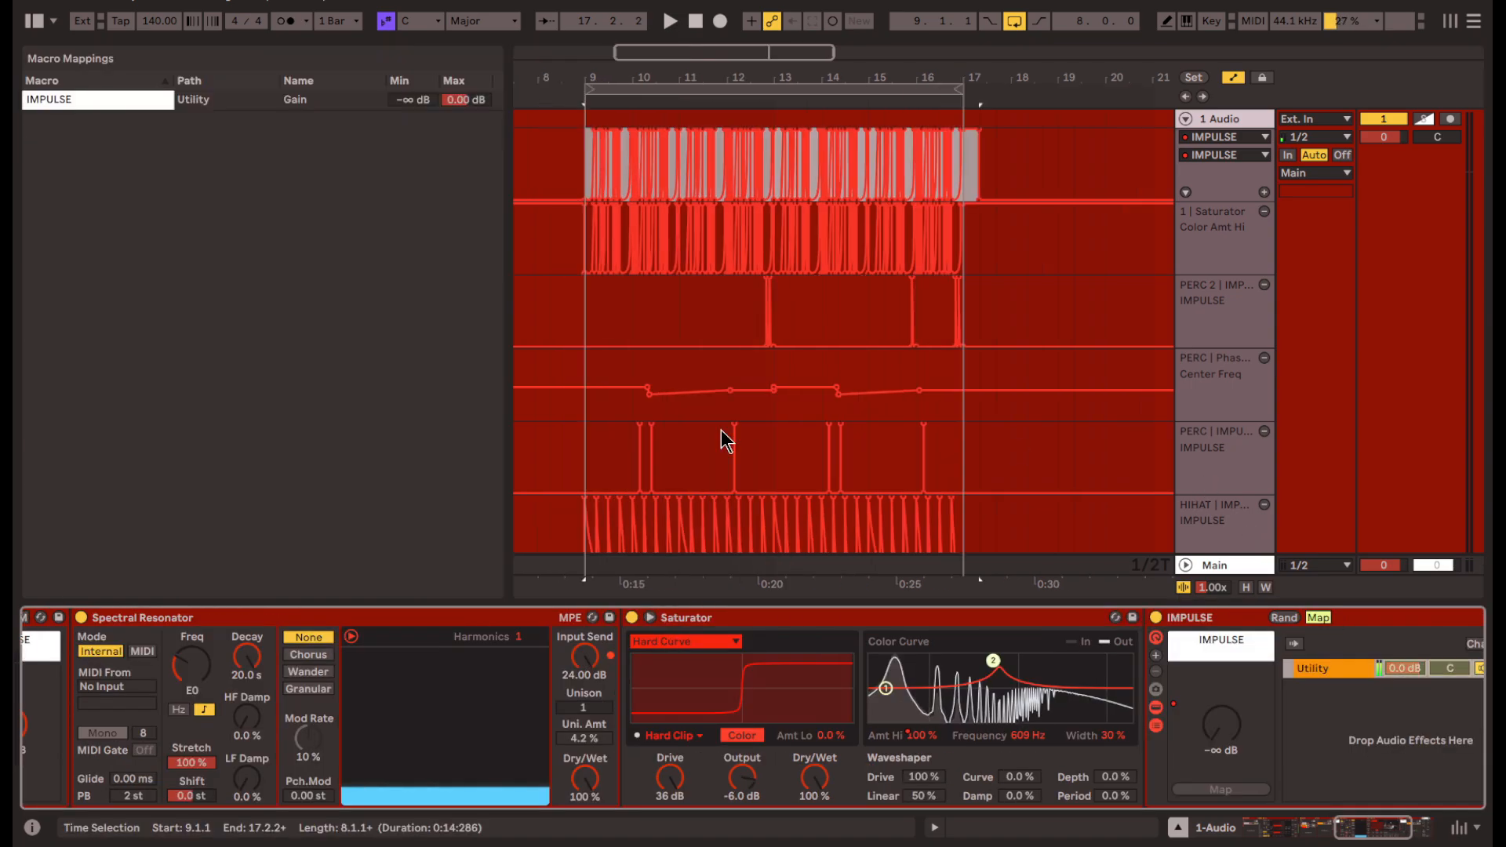
pyautogui.click(468, 101)
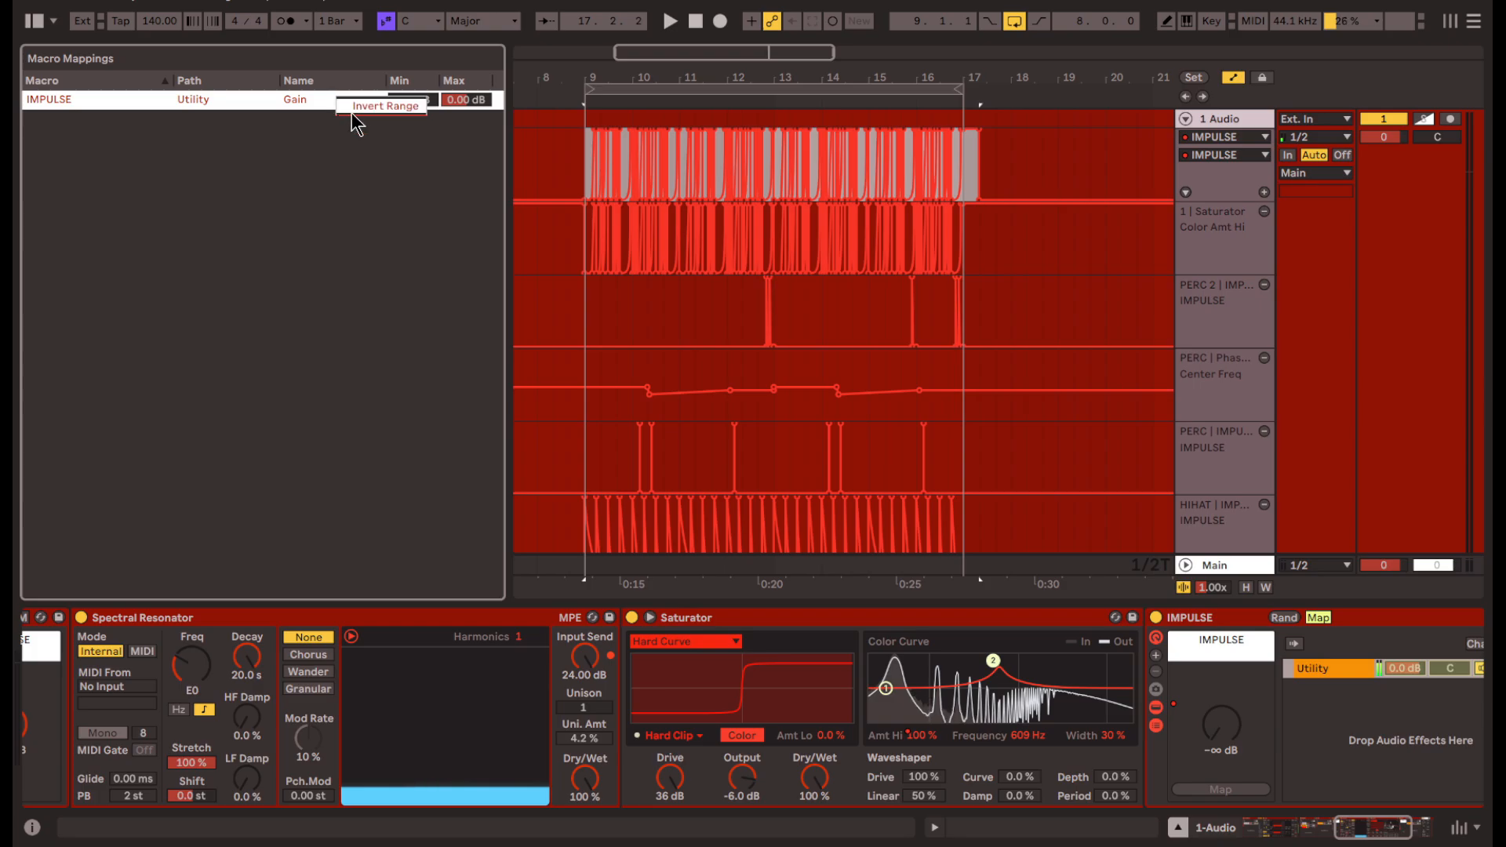
pyautogui.click(352, 110)
# - Play the loop from just before bar 9, leave macro mapping and collapse the IMPULSE rack after the Saturator
pyautogui.click(569, 157)
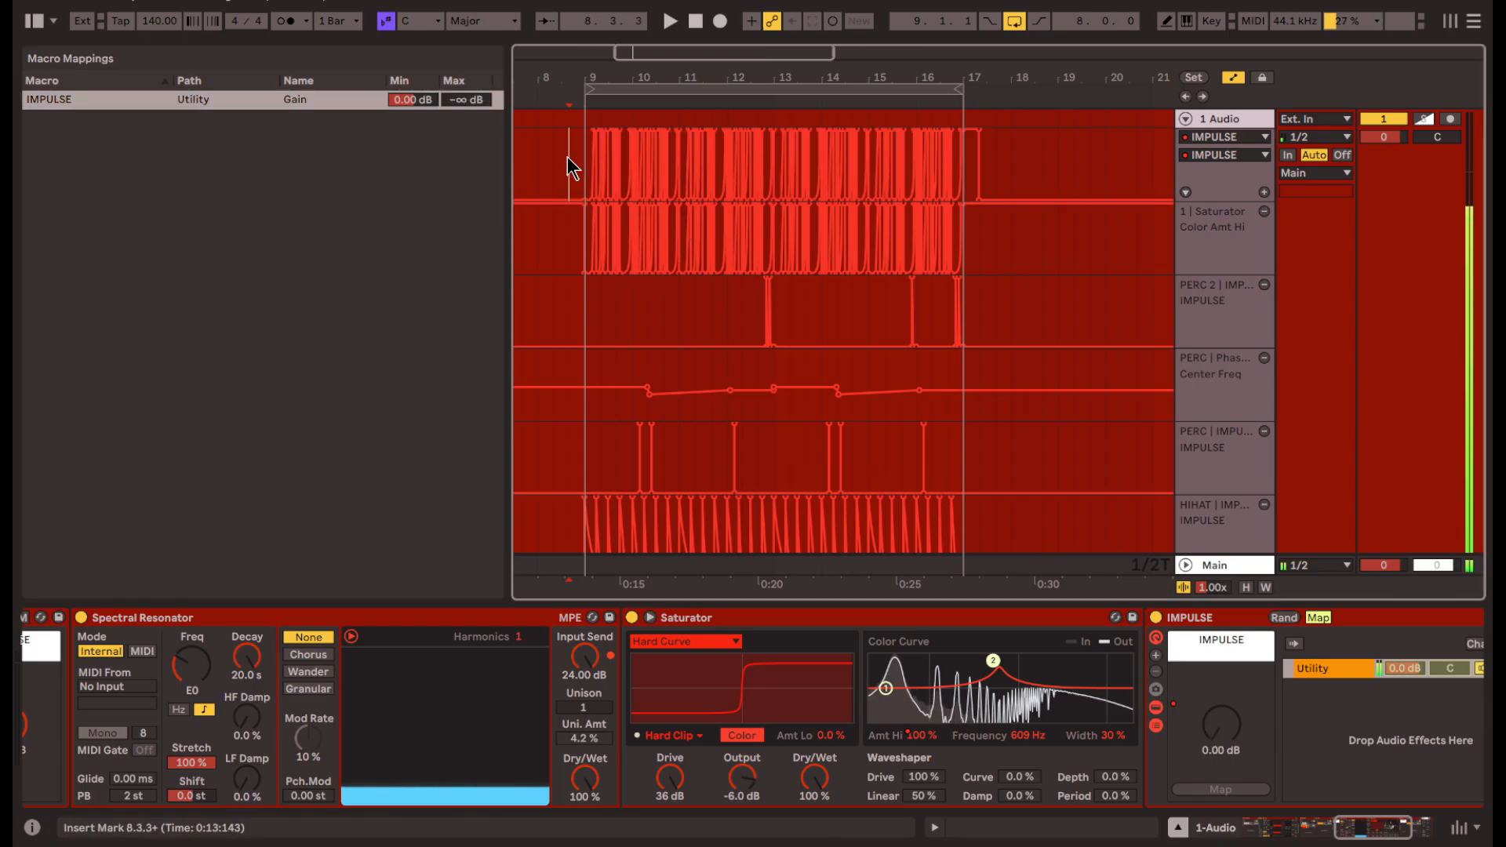
pyautogui.press('space')
pyautogui.scroll(5, 603, 160)
pyautogui.hscroll(2, 841, 383)
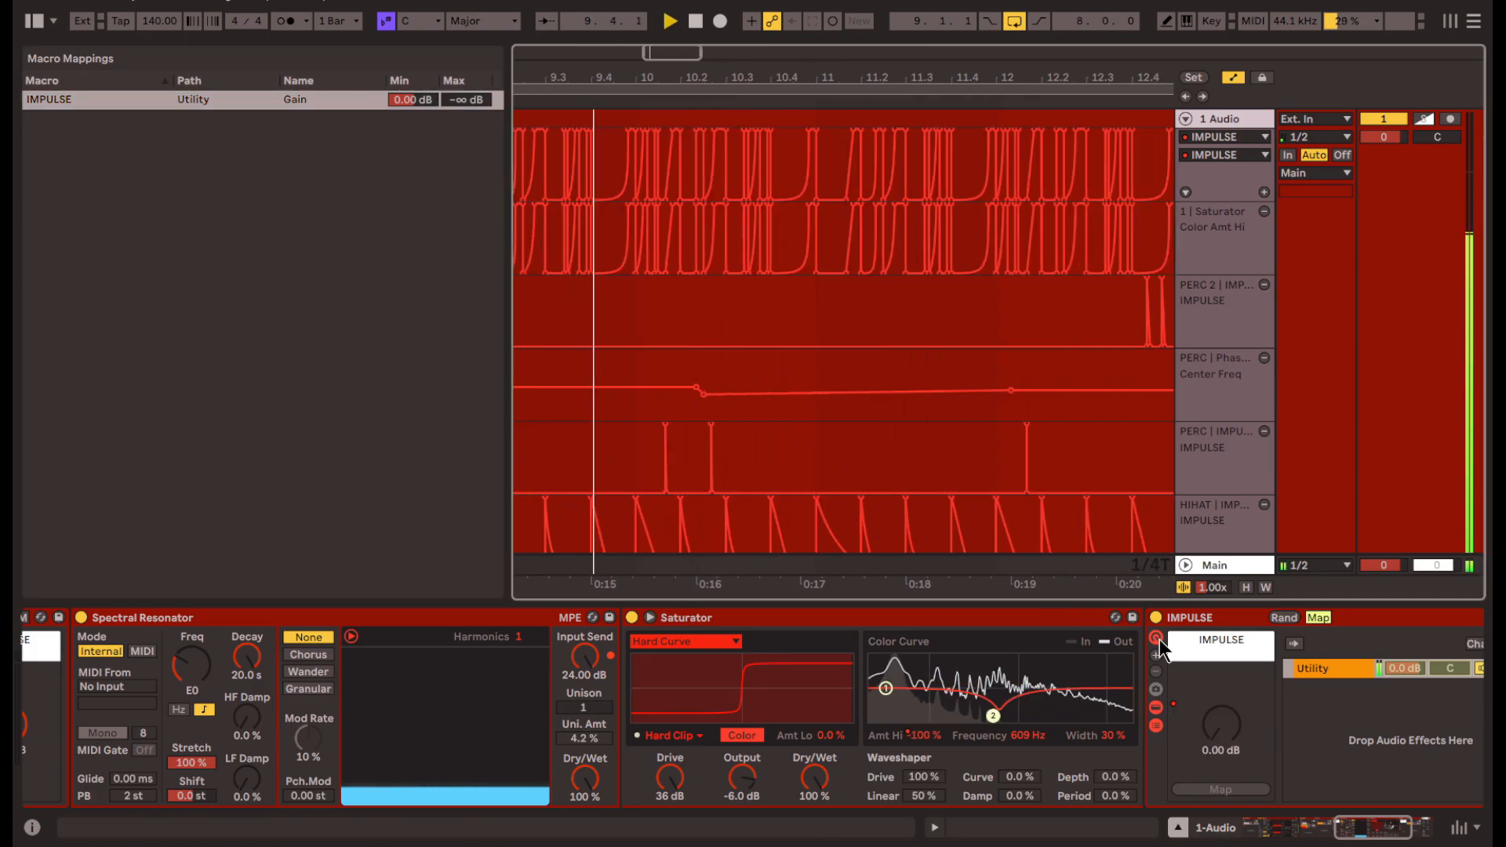
pyautogui.hscroll(5, 1274, 657)
pyautogui.click(1244, 625)
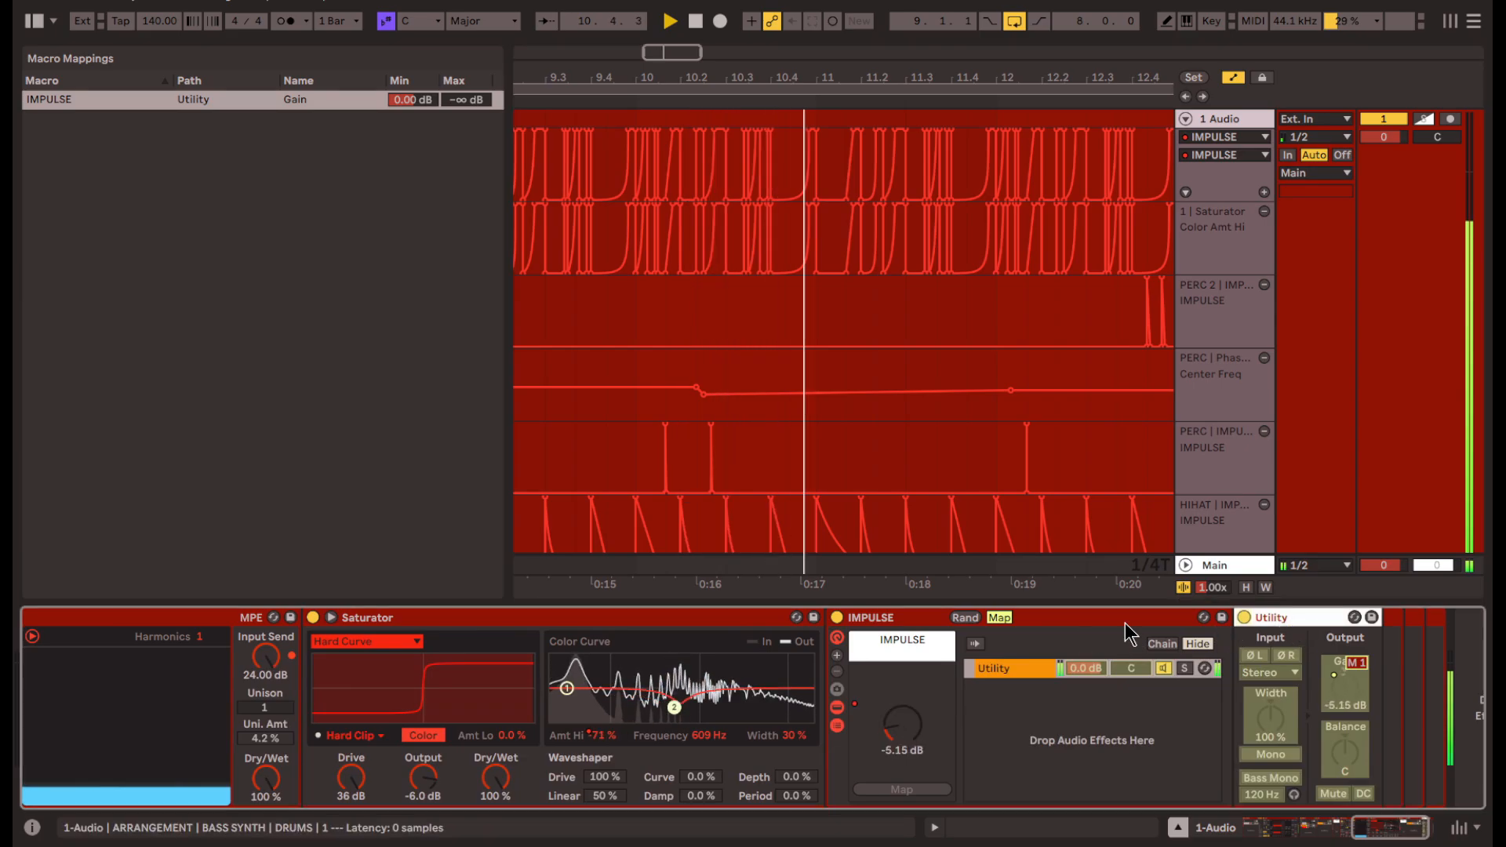
pyautogui.click(877, 618)
pyautogui.doubleClick(877, 618)
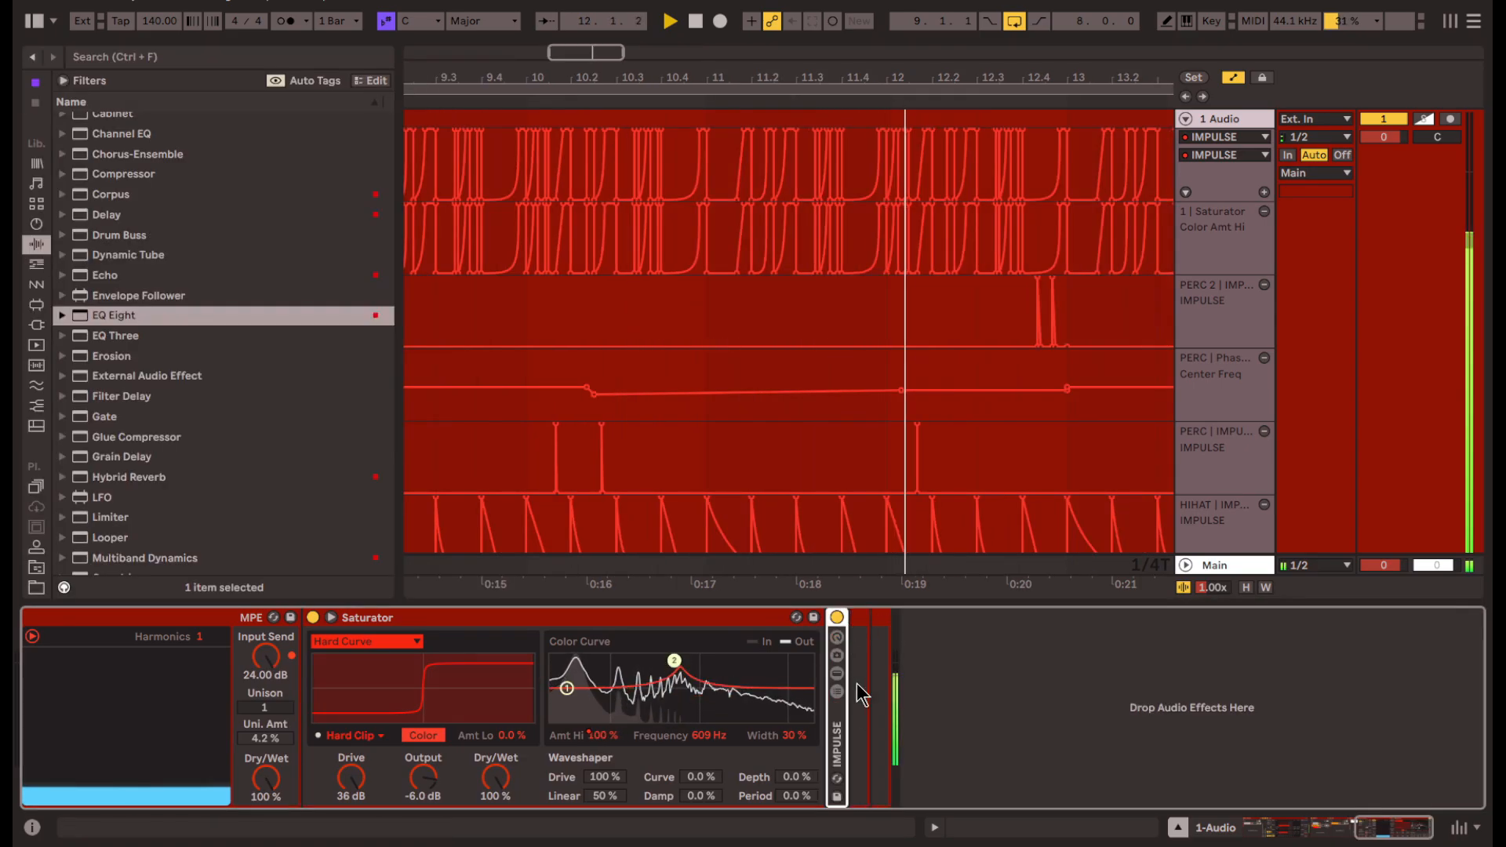
# - Add a Phaser-Flanger after the collapsed IMPULSE rack with its envelope follower enabled, Rate at 1 and Amount at 3.1%
pyautogui.scroll(-5, 851, 319)
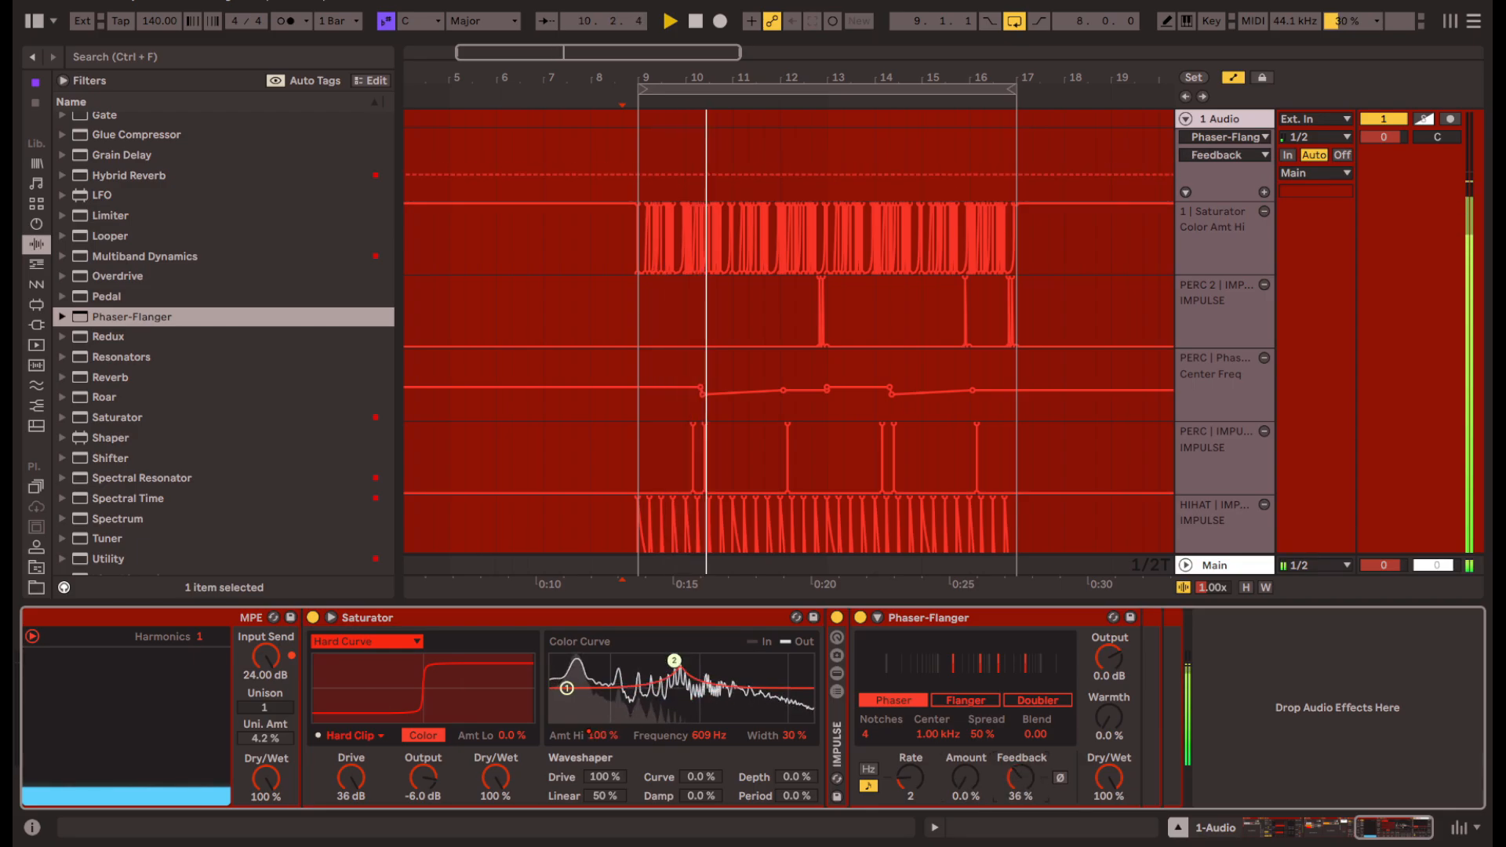
pyautogui.click(877, 618)
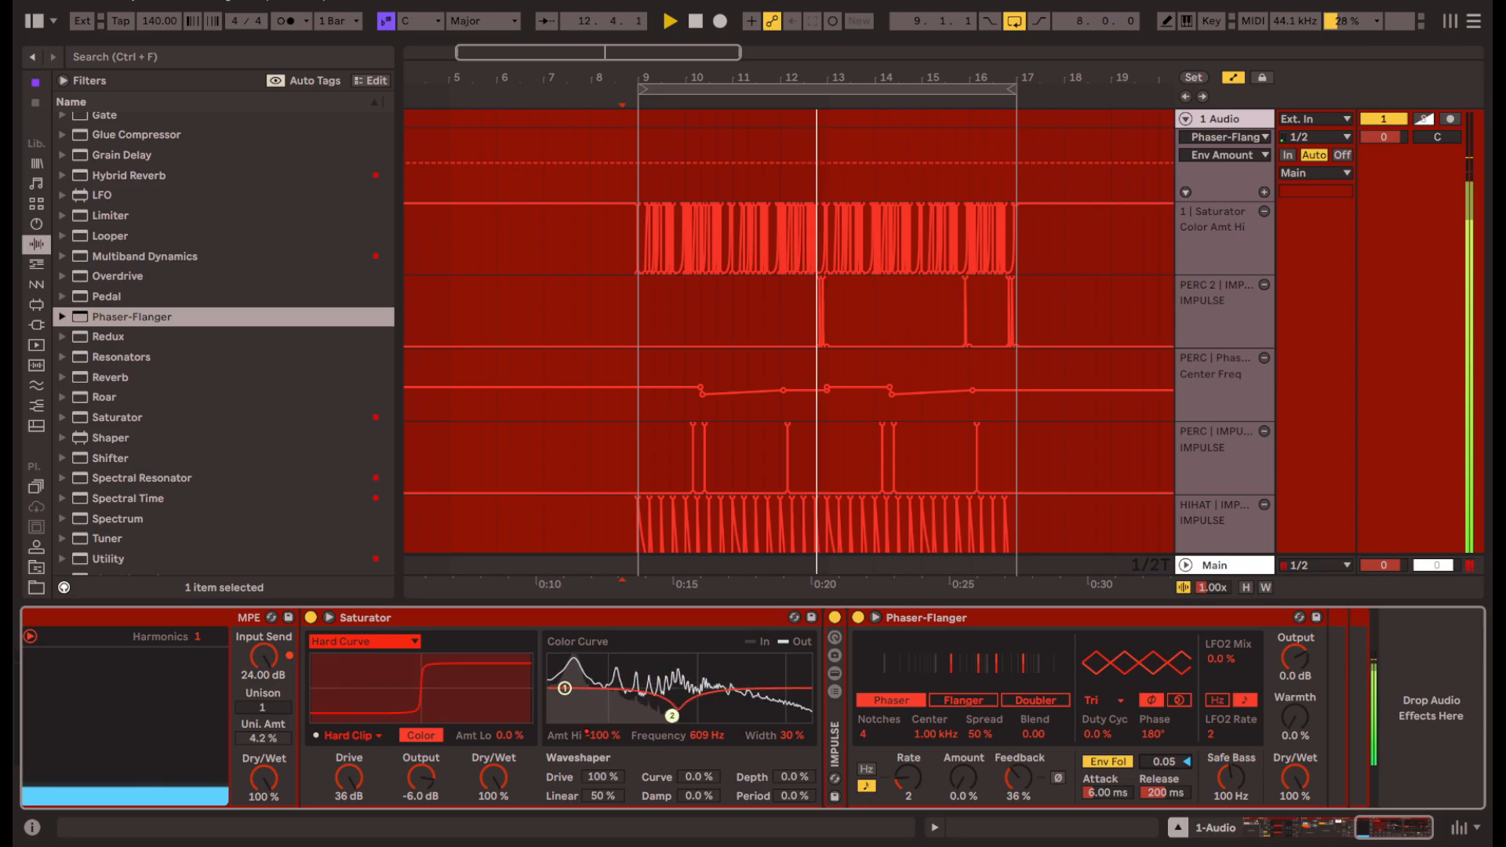
pyautogui.moveTo(963, 778); pyautogui.dragTo(964, 770)
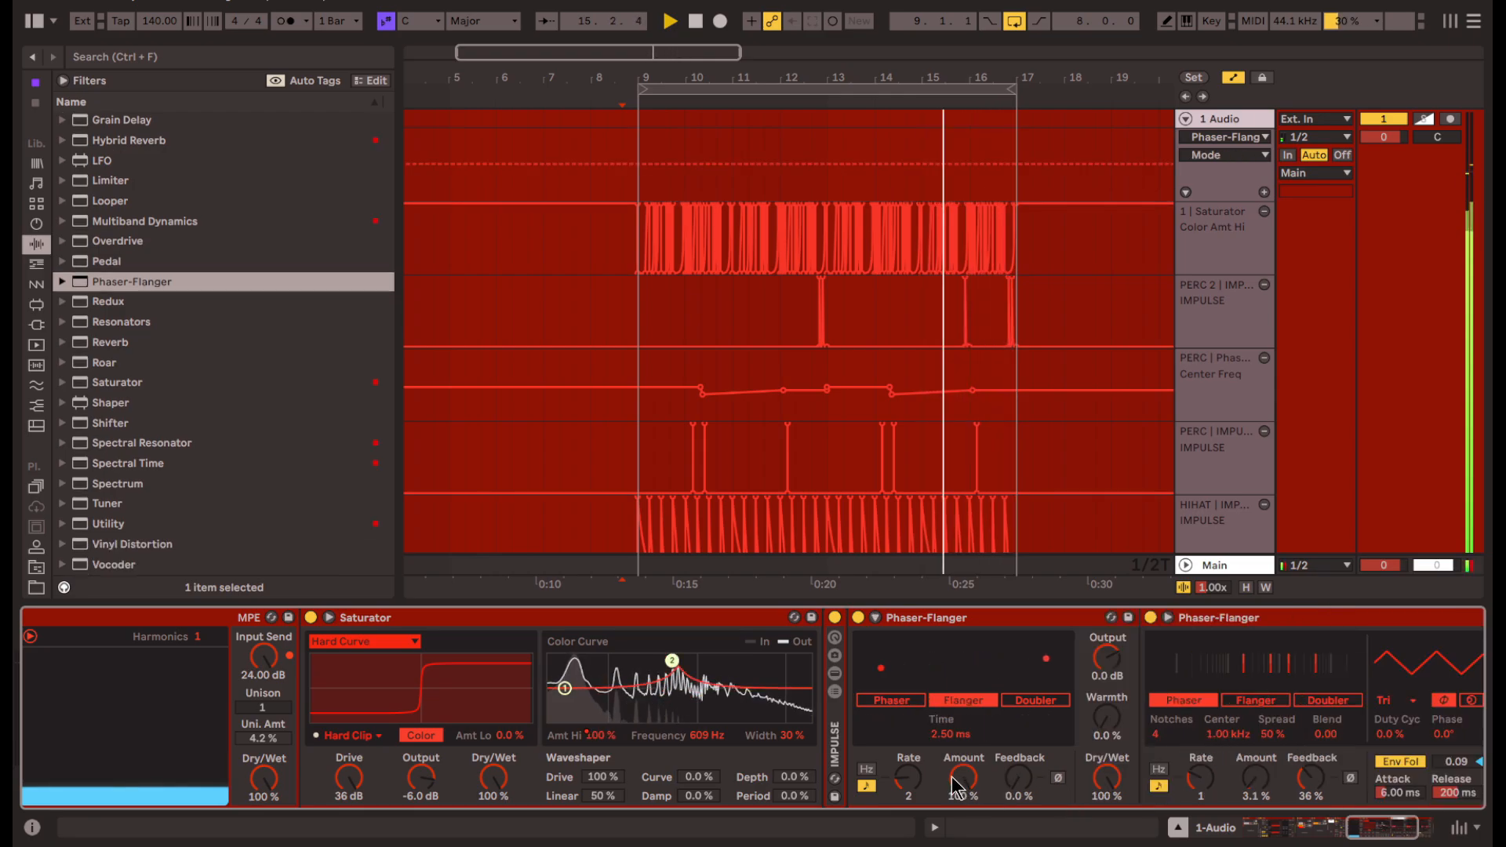
# - Set up a second Phaser-Flanger before the first in Flanger mode with 0% Amount and 54% Feedback
pyautogui.moveTo(955, 778); pyautogui.dragTo(956, 844)
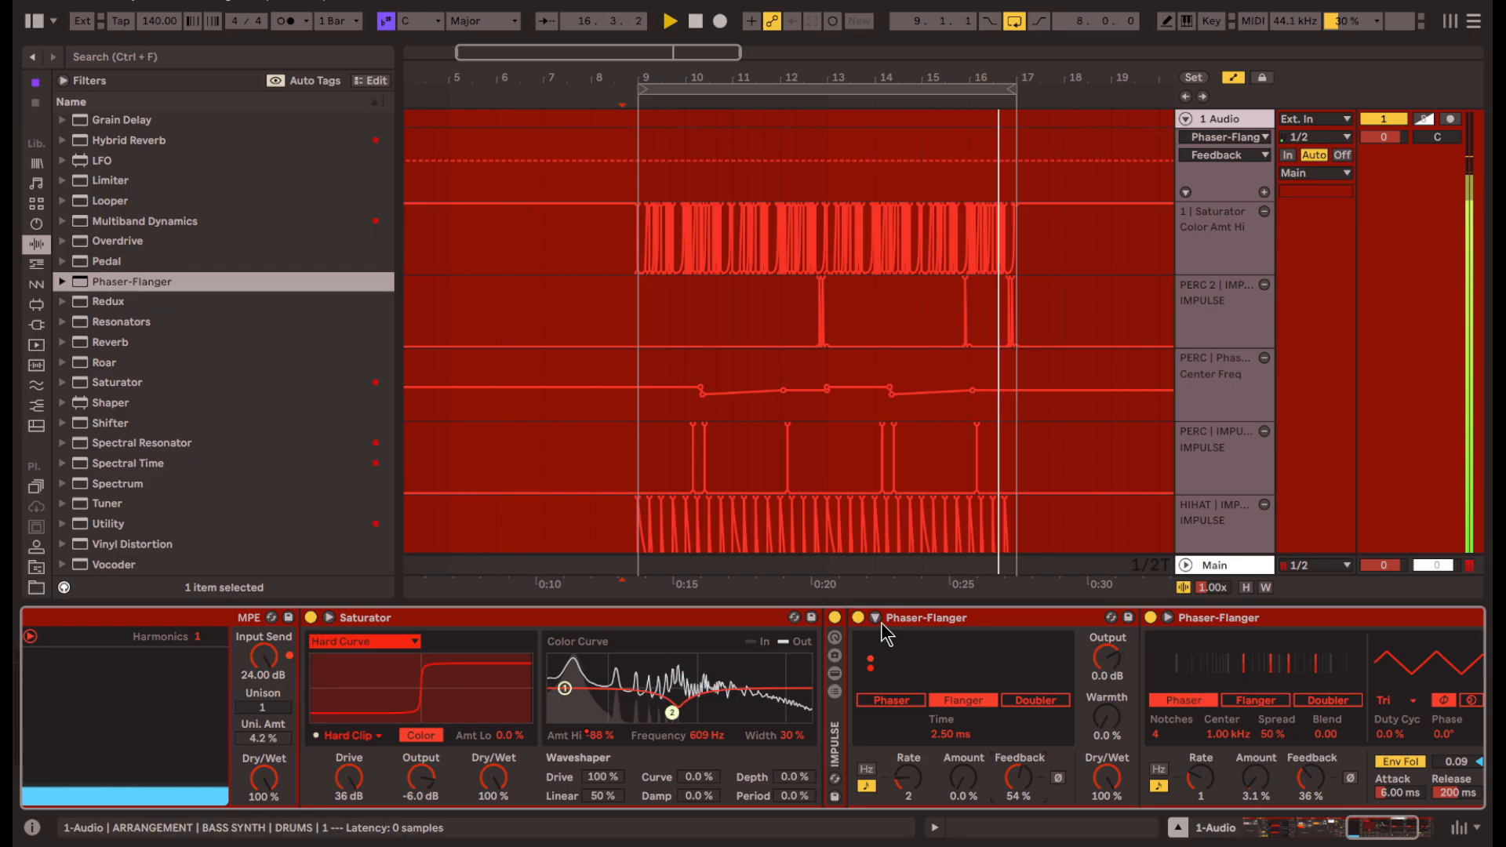
# - Set the Flanger's envelope amount to 0.45, Time to 20 ms, Feedback to 25% and Dry/Wet to 73%, with a 40 ms Delay before it
pyautogui.click(1079, 794)
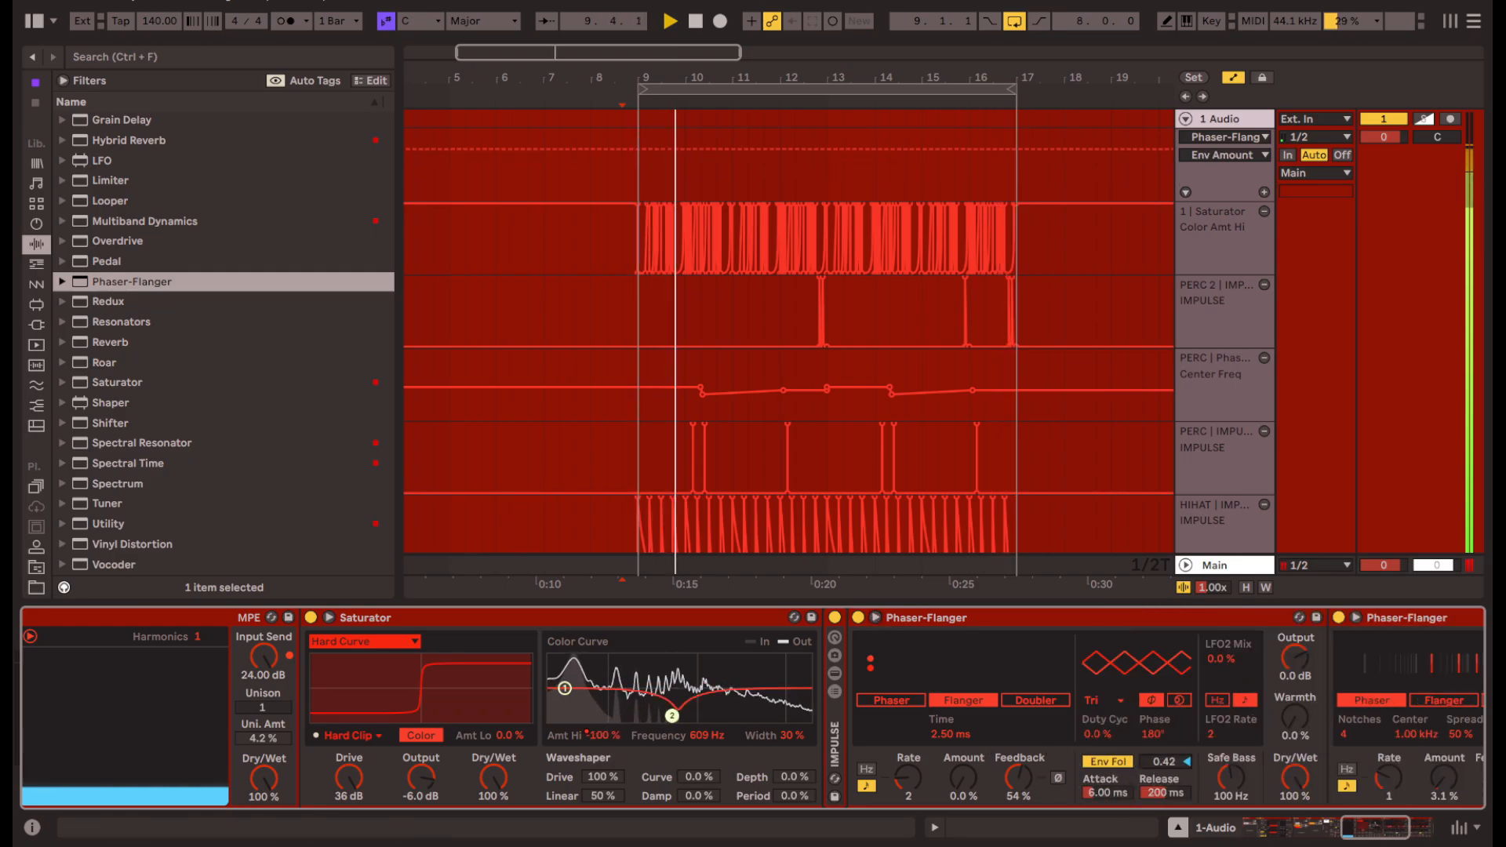
pyautogui.moveTo(955, 741); pyautogui.dragTo(956, 690)
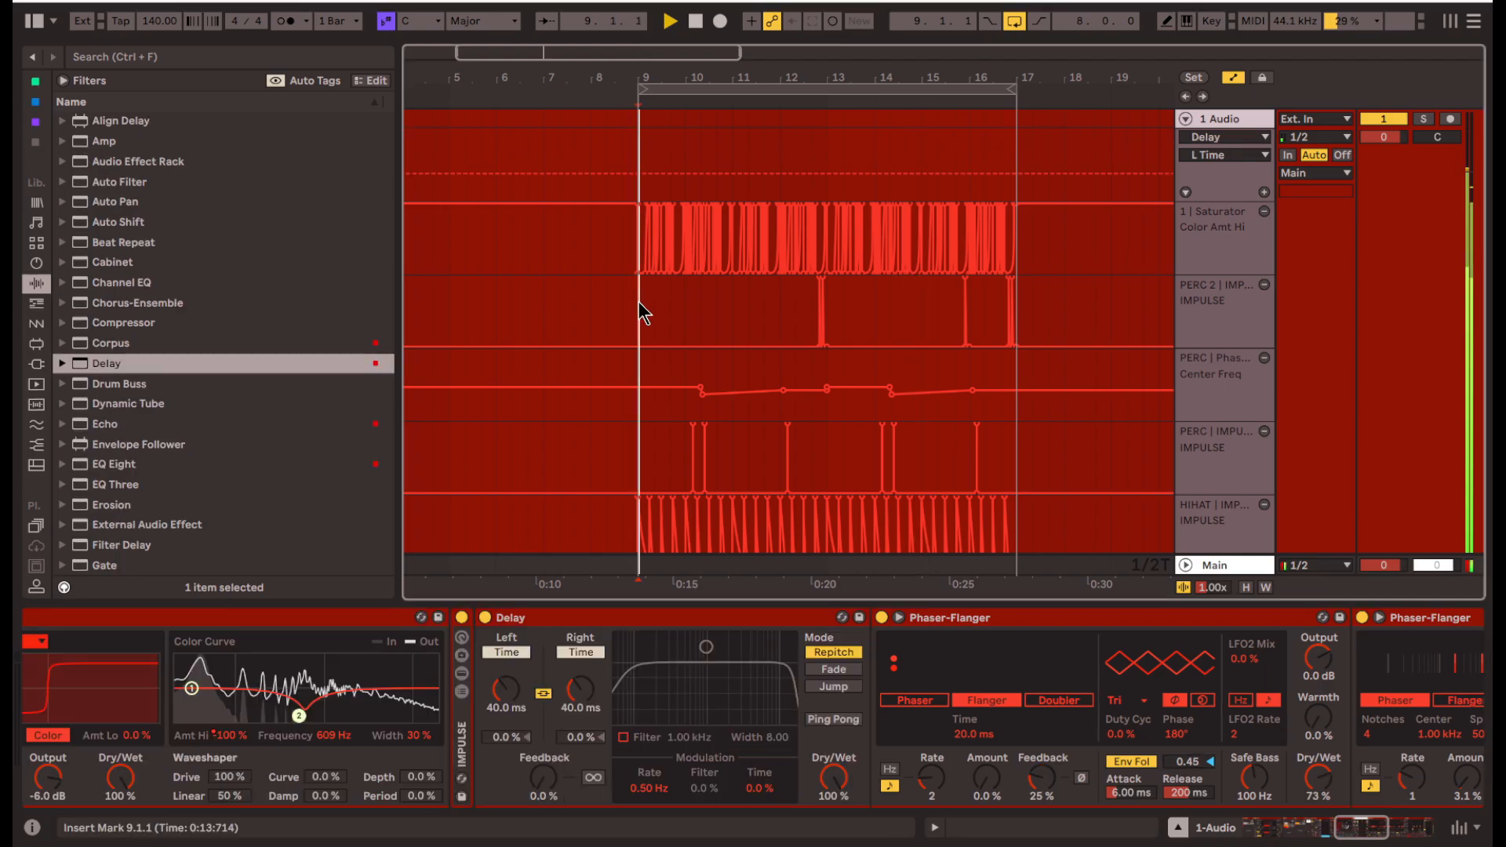
pyautogui.scroll(4, 641, 308)
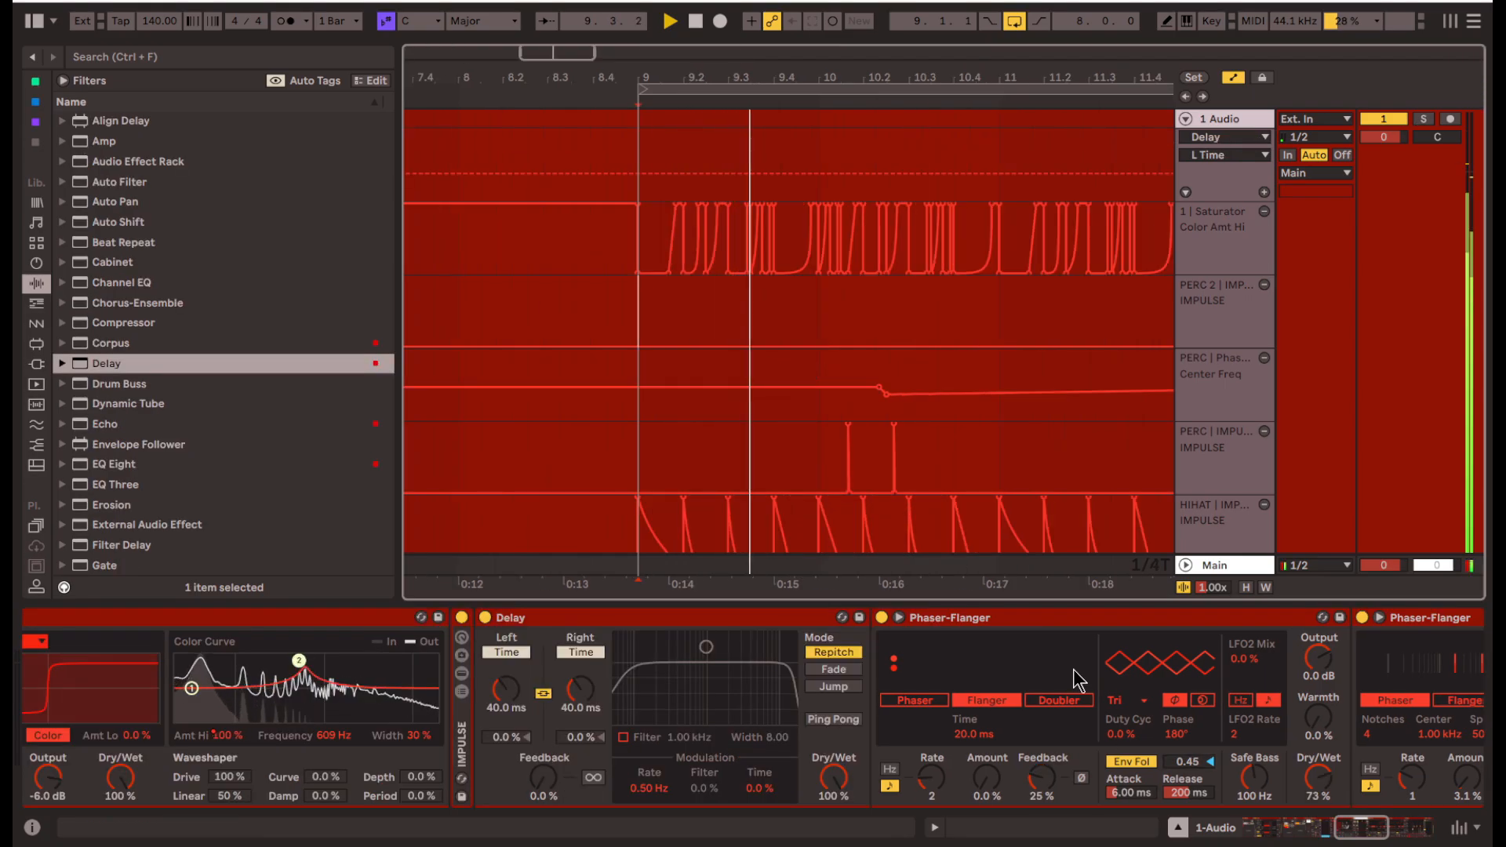
# - In the SUB chain, automate the IMPULSE macro with a one-beat pulse at bar 9, rising to 0 dB and curving down to −∞ dB
pyautogui.moveTo(1346, 823); pyautogui.dragTo(1286, 822)
pyautogui.click(957, 621)
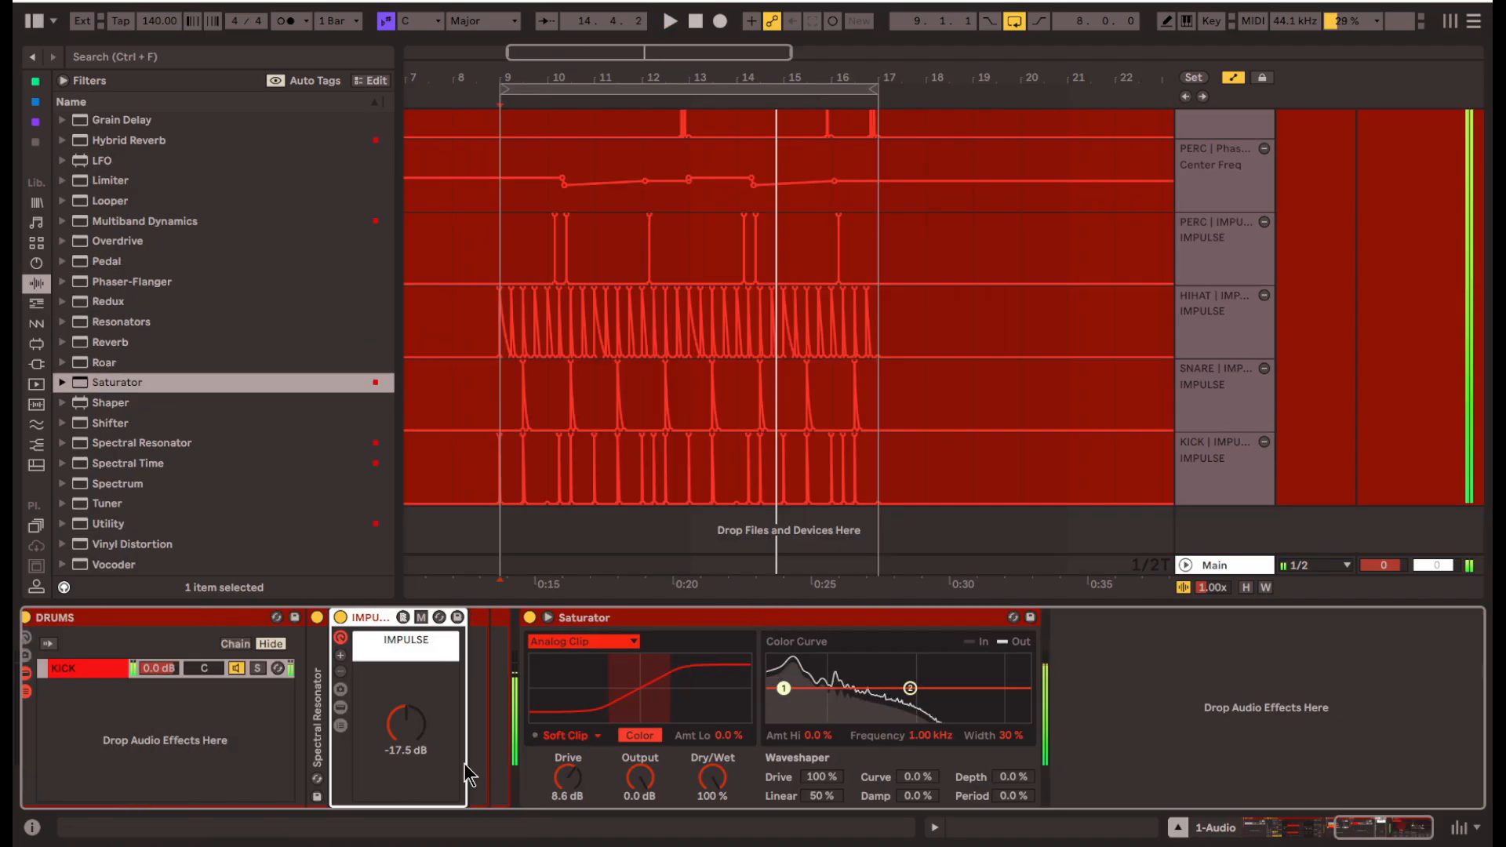
pyautogui.moveTo(406, 732); pyautogui.dragTo(407, 792)
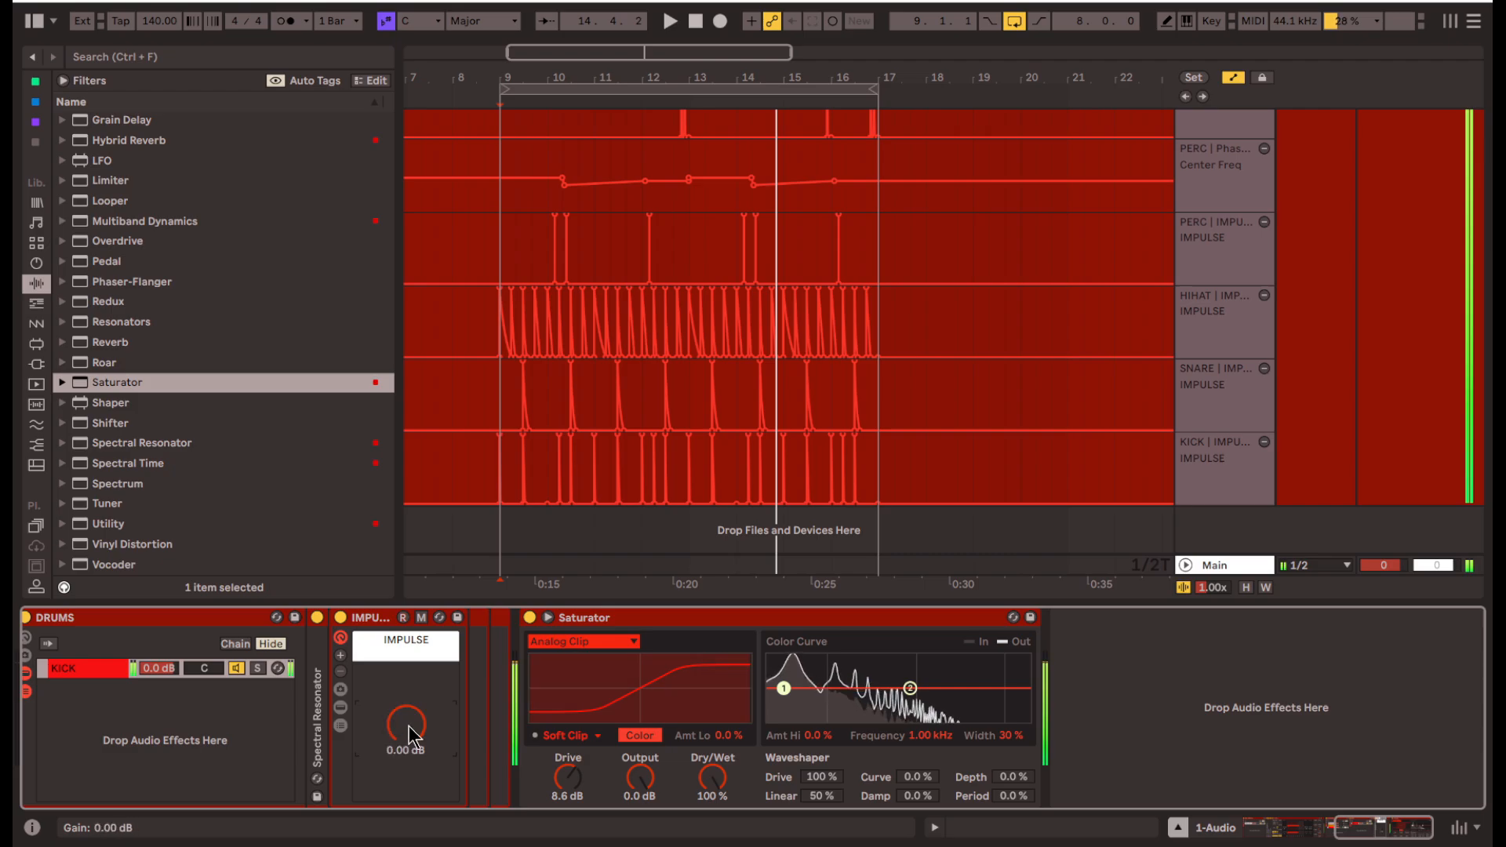
pyautogui.hscroll(-2, 406, 733)
pyautogui.hscroll(-1, 553, 515)
pyautogui.hscroll(-5, 280, 751)
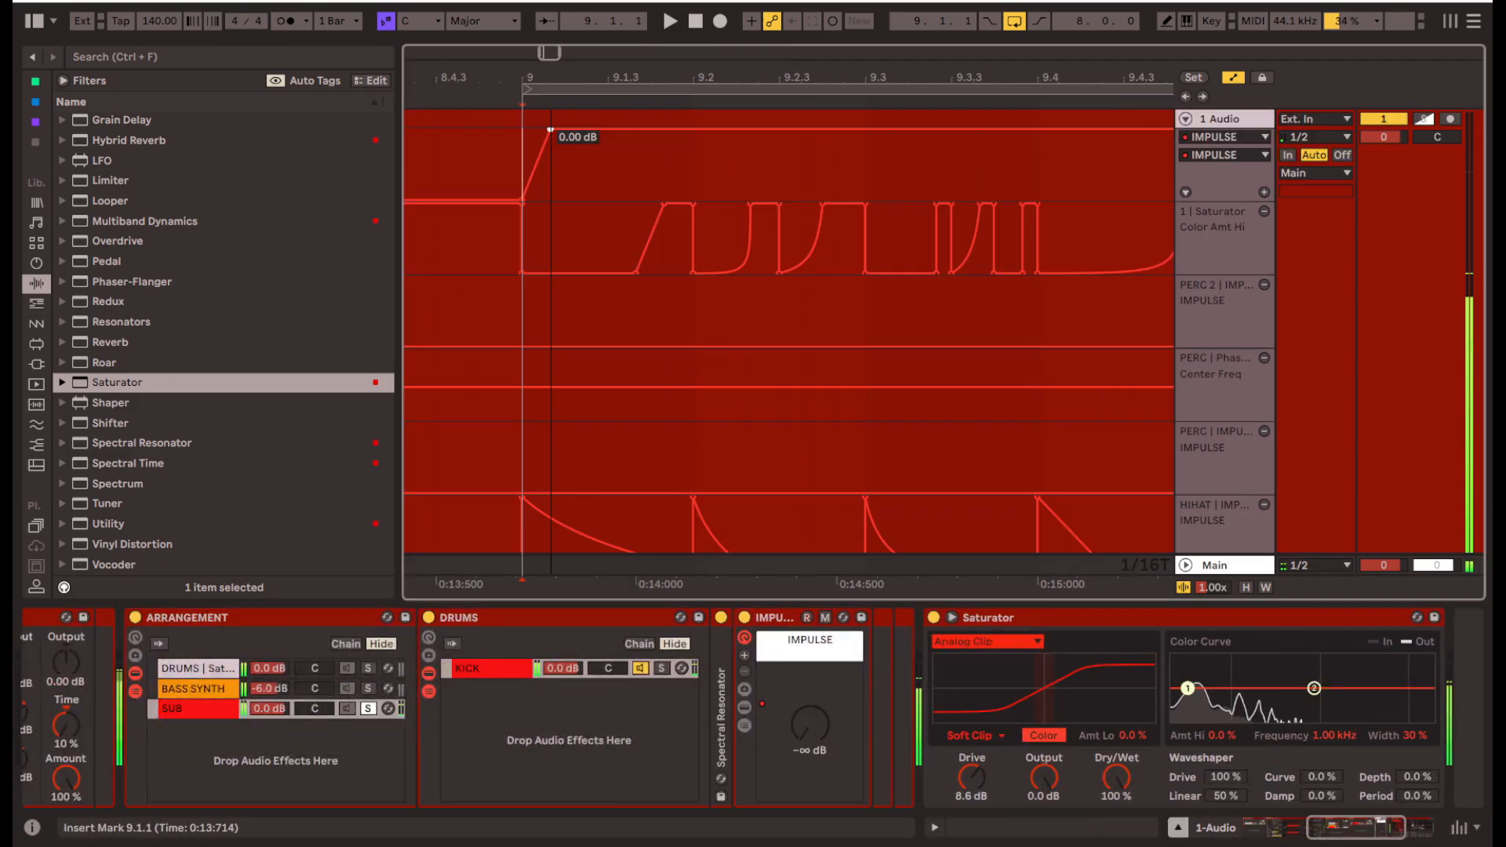
pyautogui.moveTo(629, 139); pyautogui.dragTo(676, 182)
# - Duplicate the one-beat pulse to 9.2, shorten the copy to half a beat and repeat it at 9.2.3
pyautogui.moveTo(516, 149); pyautogui.dragTo(691, 156)
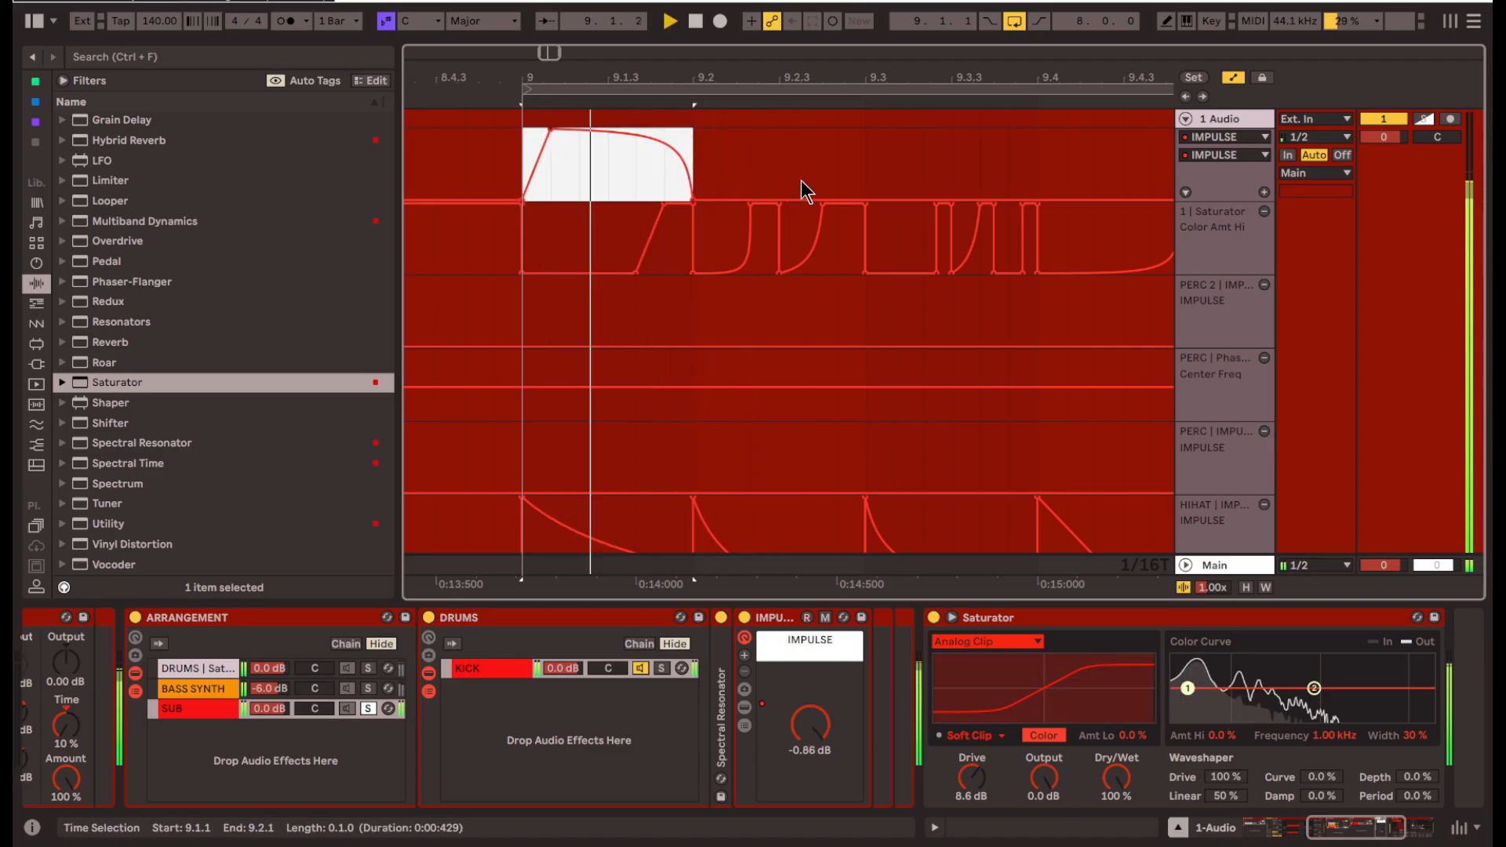
pyautogui.hotkey('ctrl', 'd')
pyautogui.moveTo(860, 164); pyautogui.dragTo(695, 143)
pyautogui.click(760, 149)
pyautogui.hotkey('ctrl', 'd')
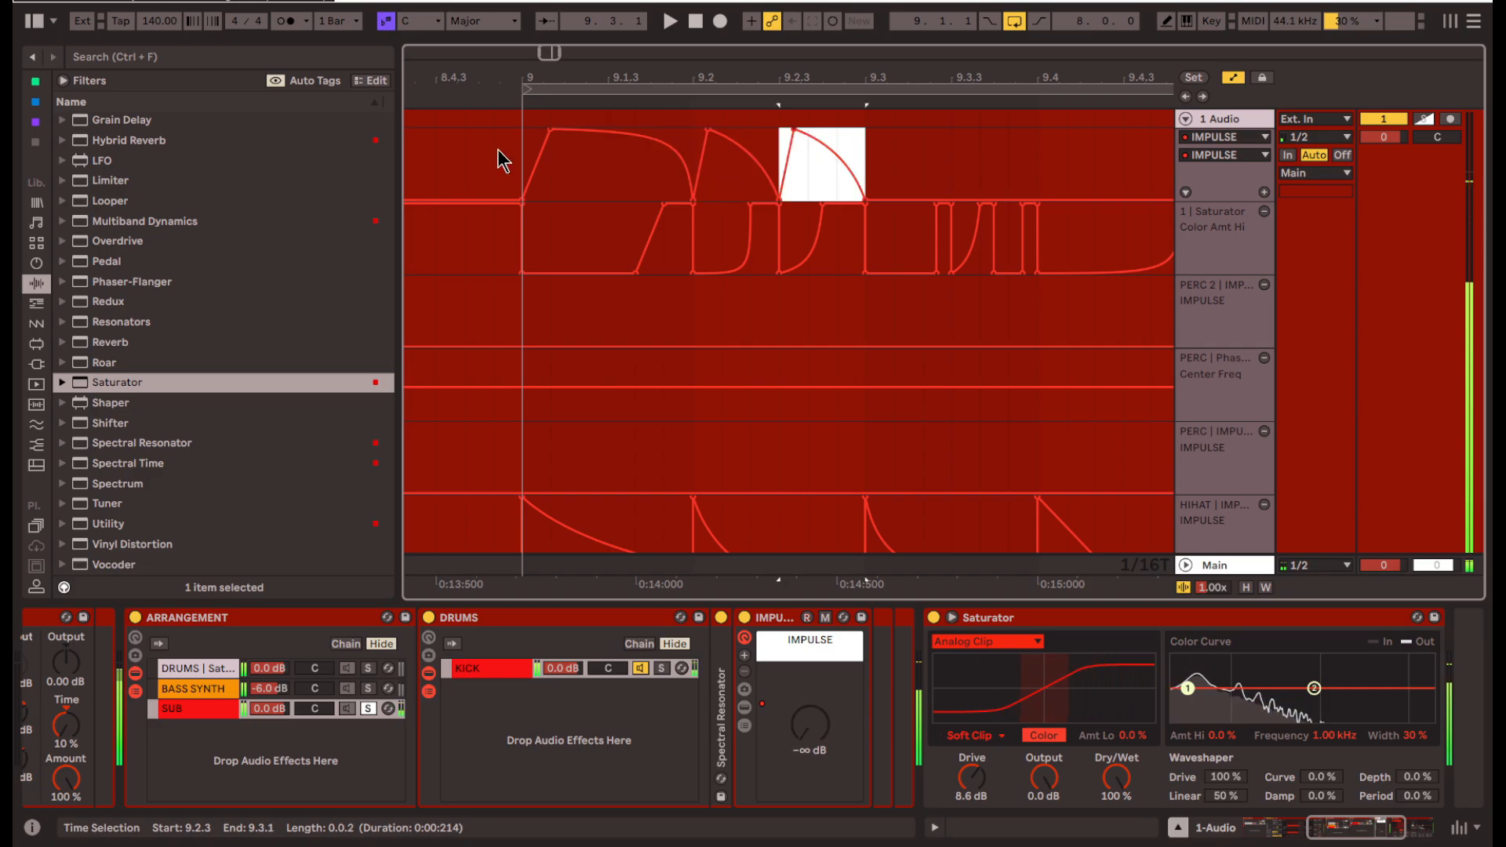
# - Copy the opening one-beat pulse to 9.3 and stretch its decay towards bar 10
pyautogui.click(465, 149)
pyautogui.moveTo(521, 135); pyautogui.dragTo(877, 157)
pyautogui.hotkey('ctrl', 'd')
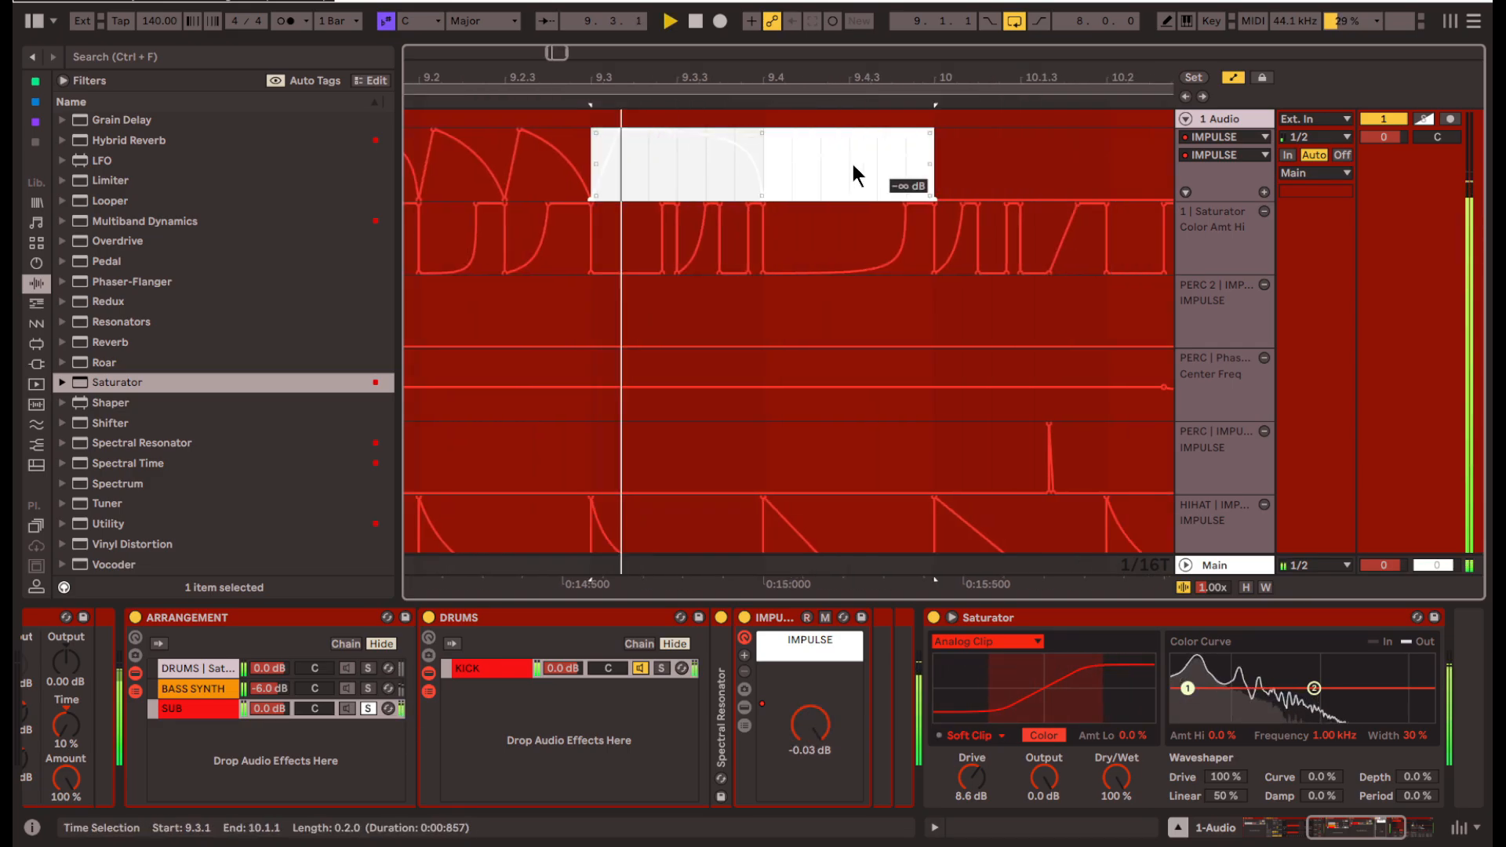
pyautogui.click(657, 181)
pyautogui.moveTo(743, 198); pyautogui.dragTo(884, 199)
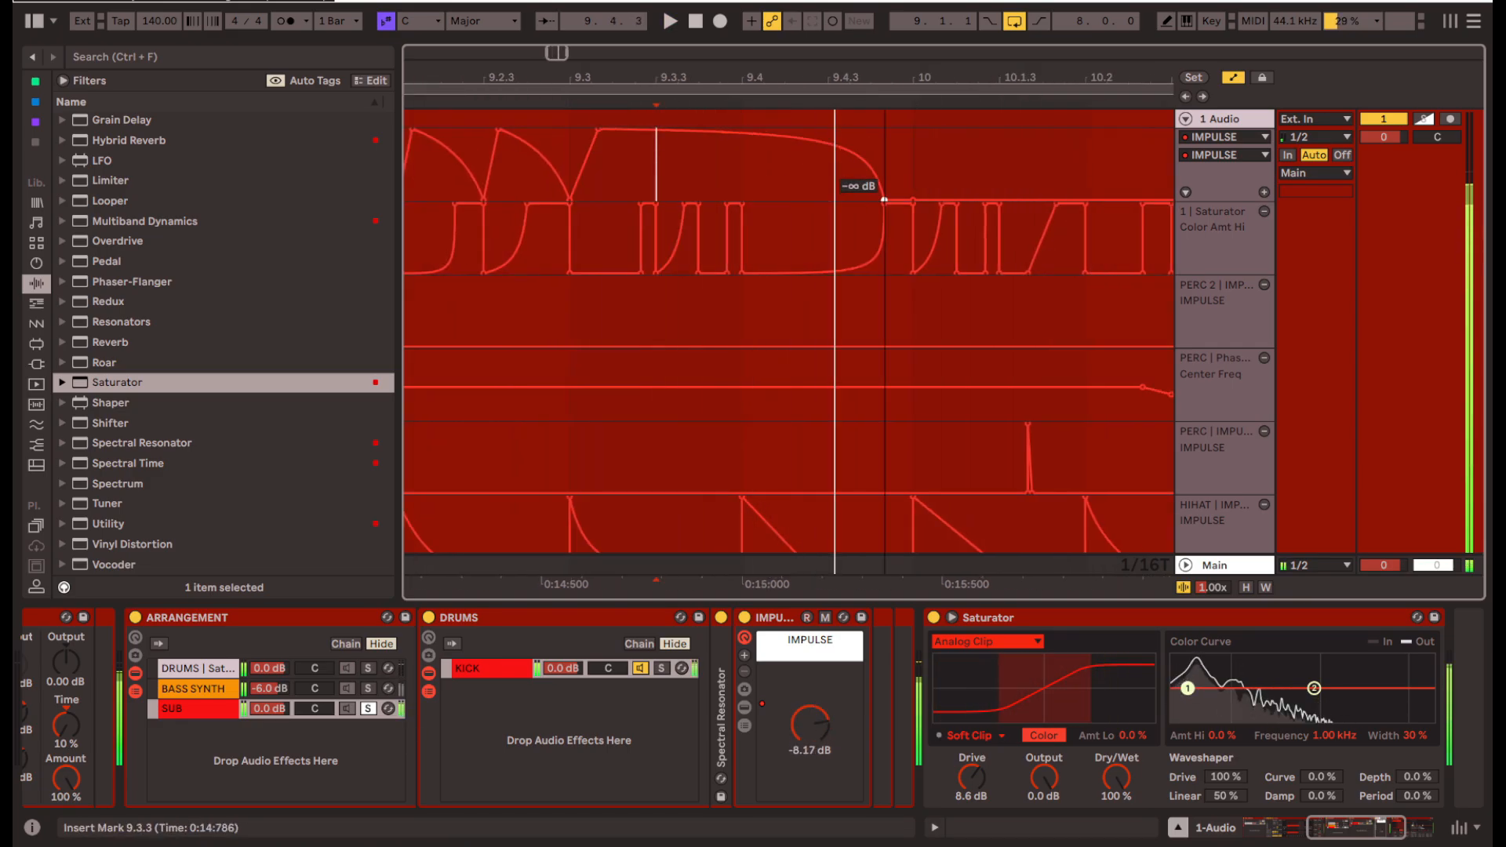
# - Duplicate the full IMPULSE automation pattern of bar 9 into bar 10
pyautogui.press('space')
pyautogui.scroll(-5, 910, 173)
pyautogui.press('space')
pyautogui.moveTo(899, 147); pyautogui.dragTo(723, 145)
pyautogui.press('space')
pyautogui.hotkey('ctrl', 'd')
pyautogui.scroll(5, 889, 164)
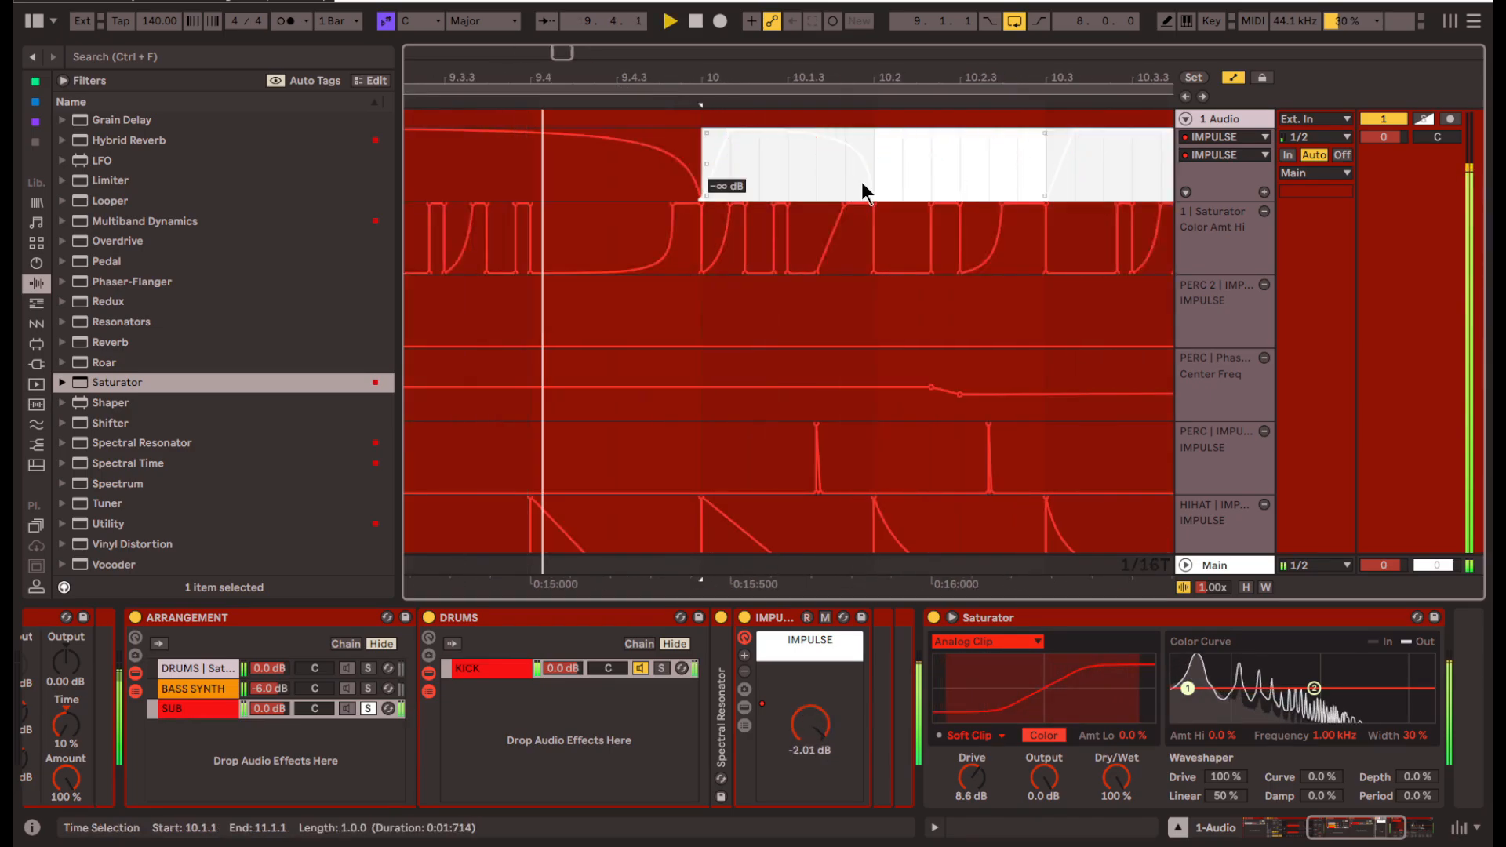
# - Replace the first beat of bar 10 with a copy of the two half-beat pulses between 10.2 and 10.3
pyautogui.click(820, 186)
pyautogui.press('space')
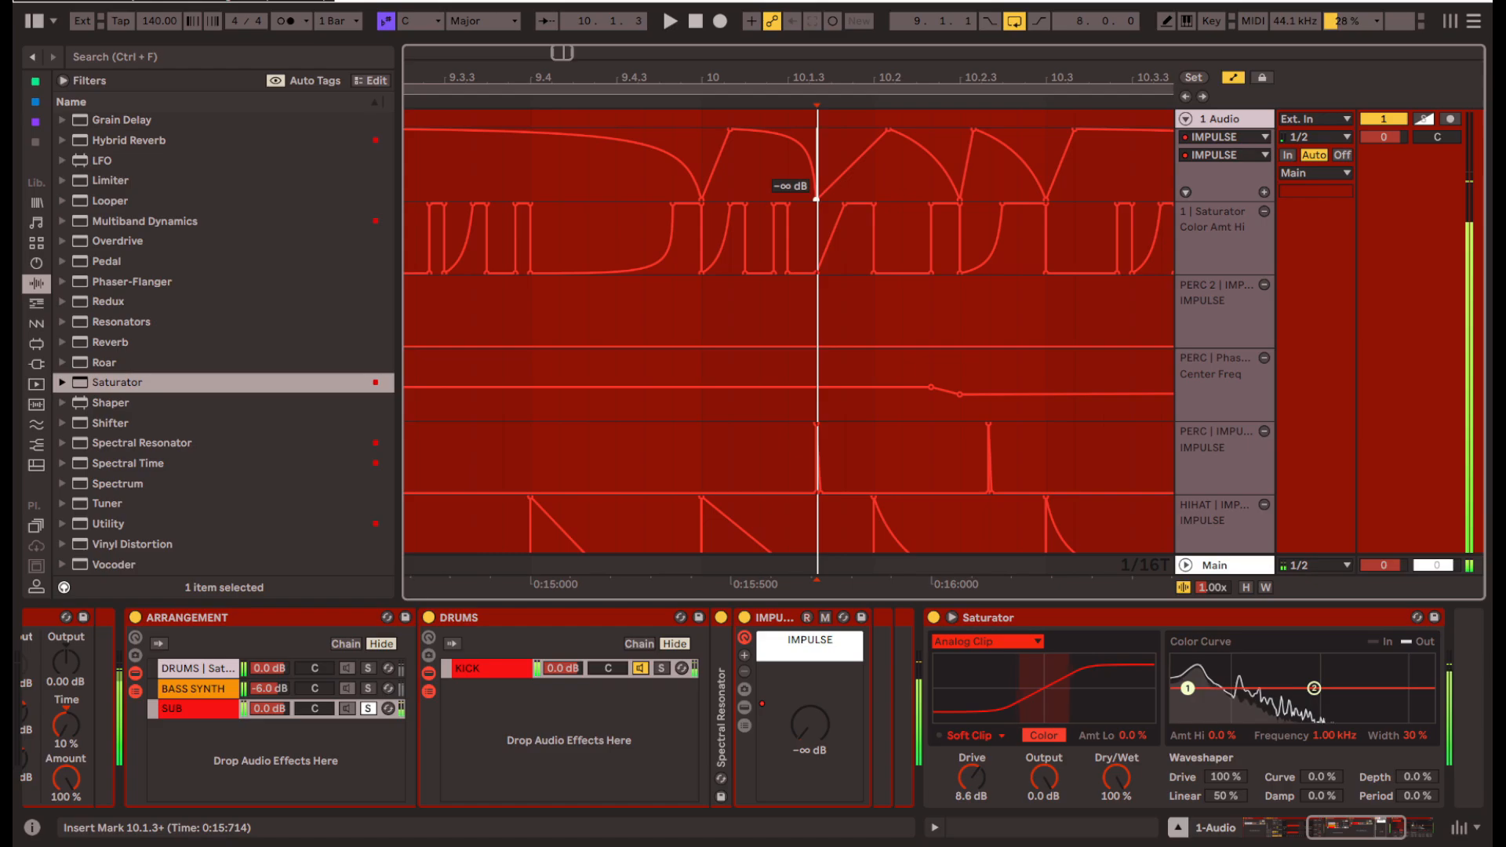
pyautogui.moveTo(872, 134); pyautogui.dragTo(1033, 159)
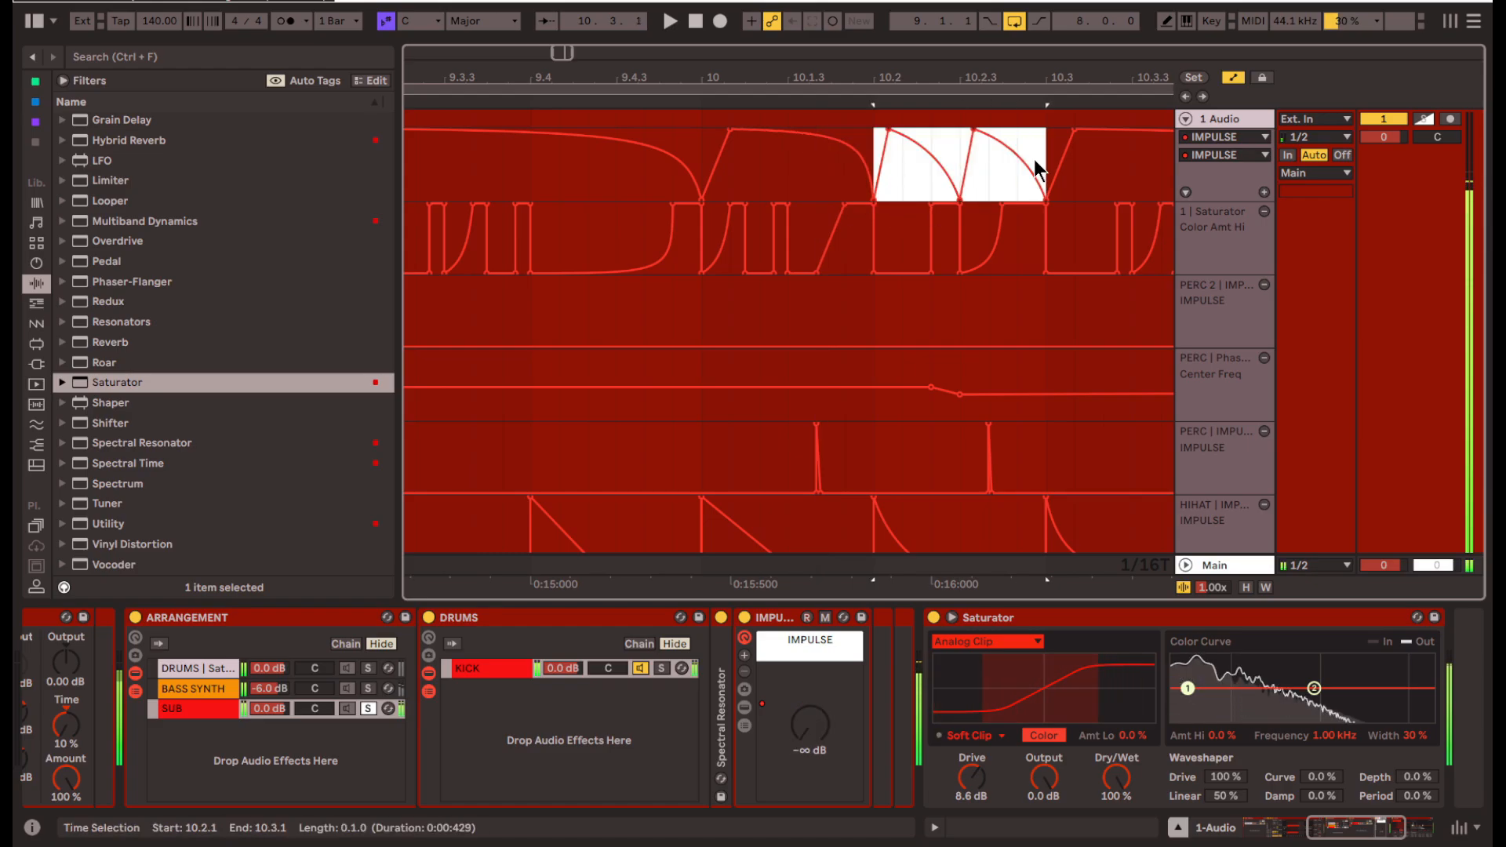
pyautogui.click(705, 138)
# - Repeat the two-bar IMPULSE pattern of bars 9 and 10 up to bar 17 and play the loop
pyautogui.scroll(-3, 733, 144)
pyautogui.moveTo(706, 134); pyautogui.dragTo(543, 153)
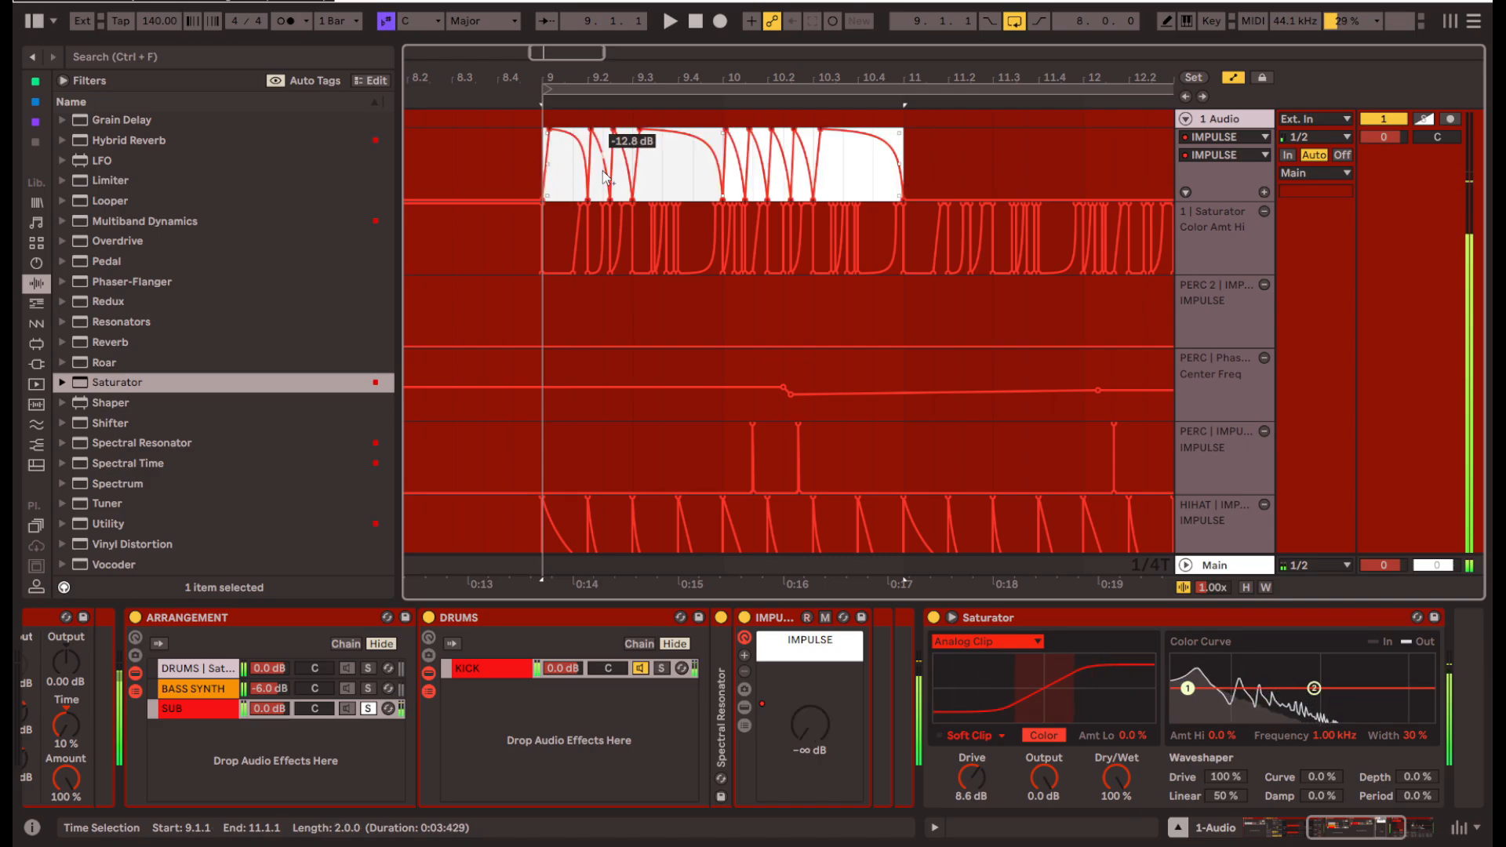
pyautogui.scroll(-5, 605, 168)
pyautogui.hotkey('ctrl', 'd')
pyautogui.hotkey('ctrl', 'd')
pyautogui.hotkey('ctrl', 'd')
pyautogui.hotkey('ctrl', 'd')
pyautogui.hotkey('ctrl', 'z')
pyautogui.press('space')
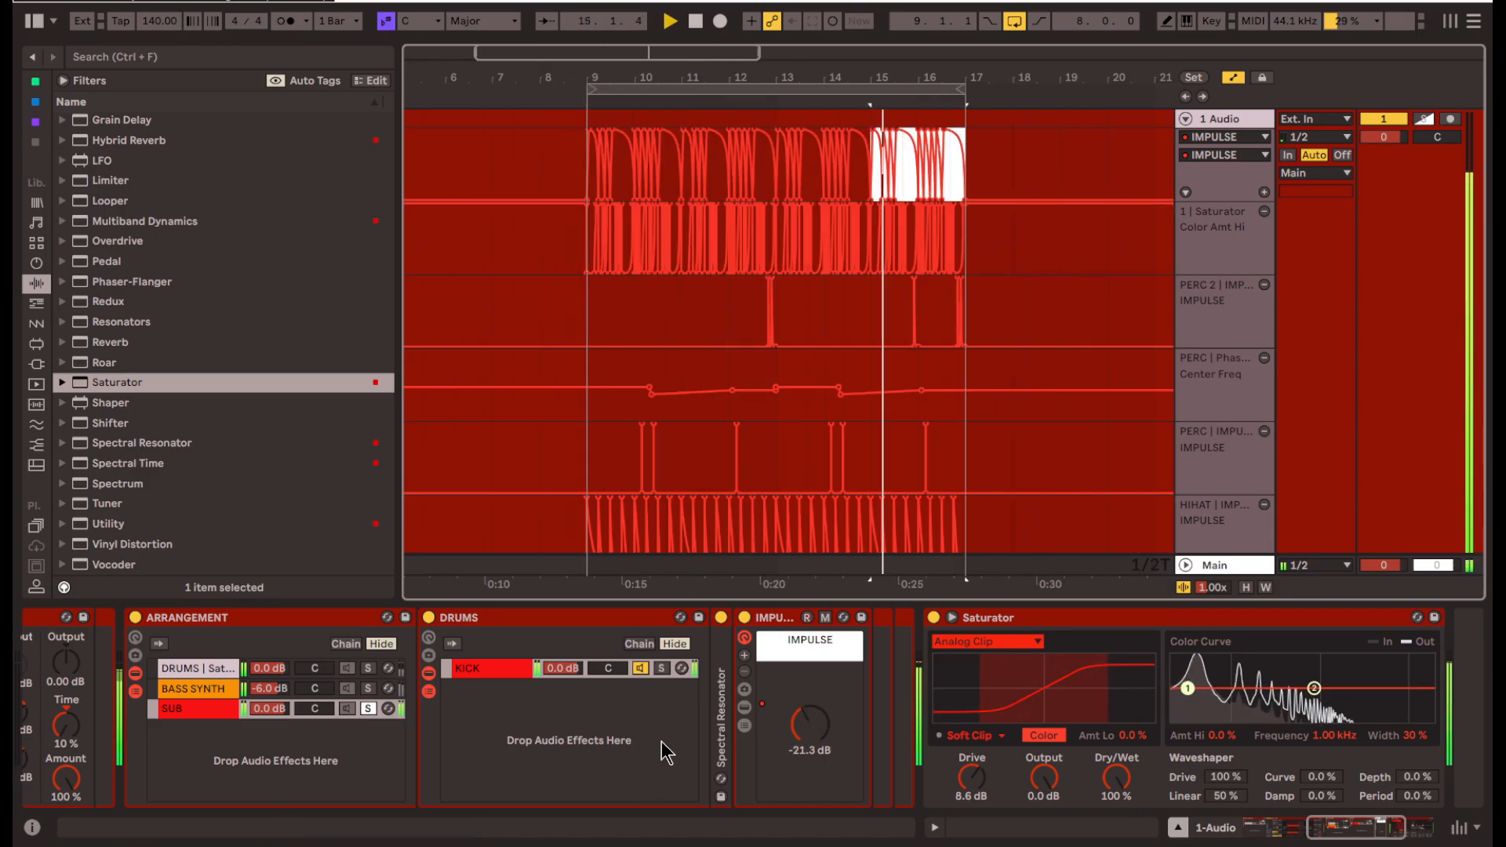
# - Copy the 40 ms Delay from the BASS SYNTH chain into the SUB chain, directly after its IMPULSE rack
pyautogui.scroll(-5, 507, 783)
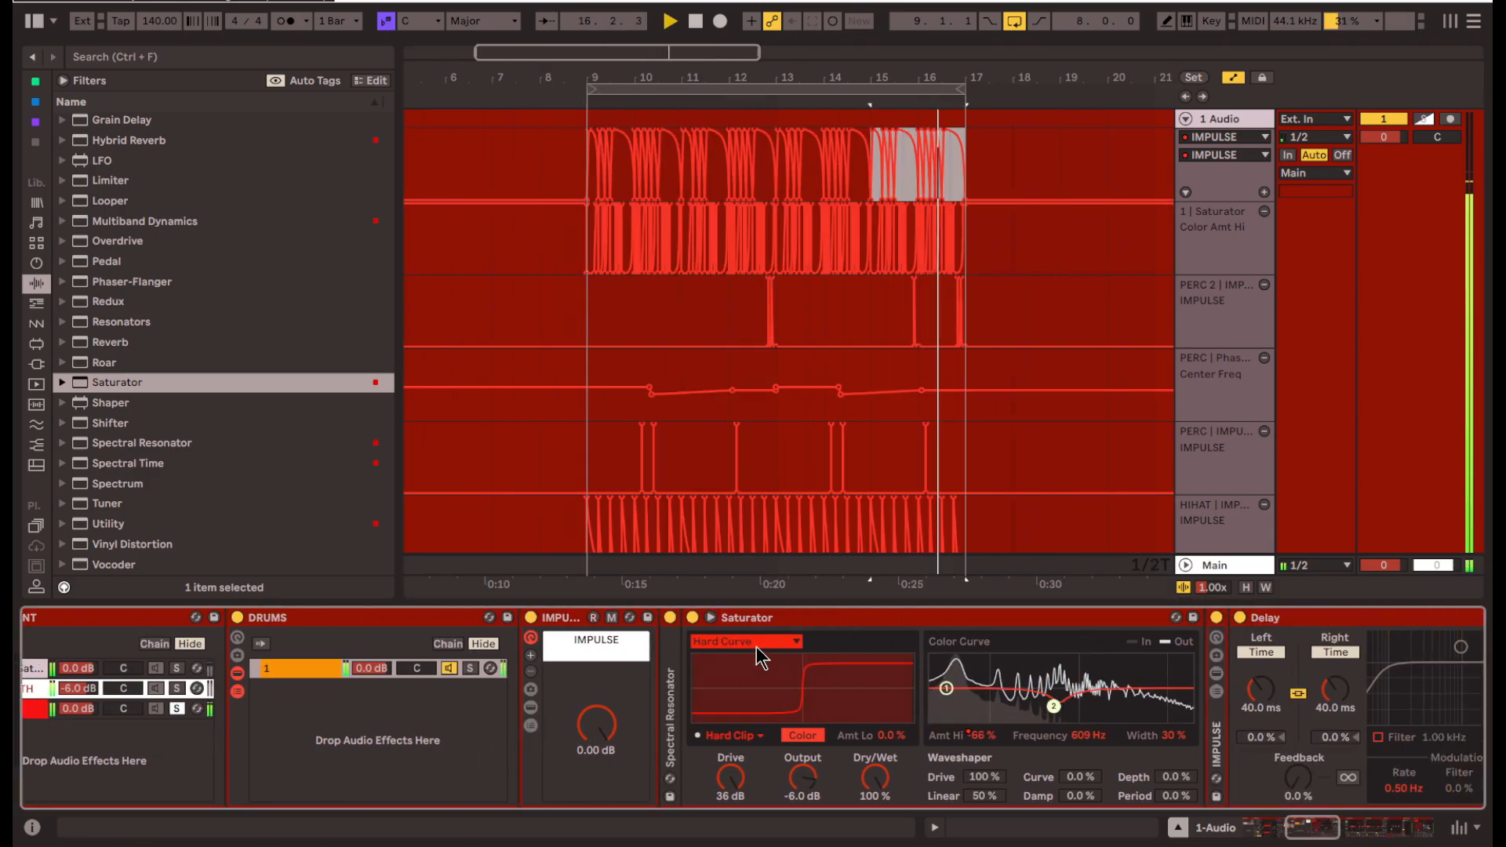
pyautogui.scroll(-3, 670, 699)
pyautogui.scroll(4, 798, 684)
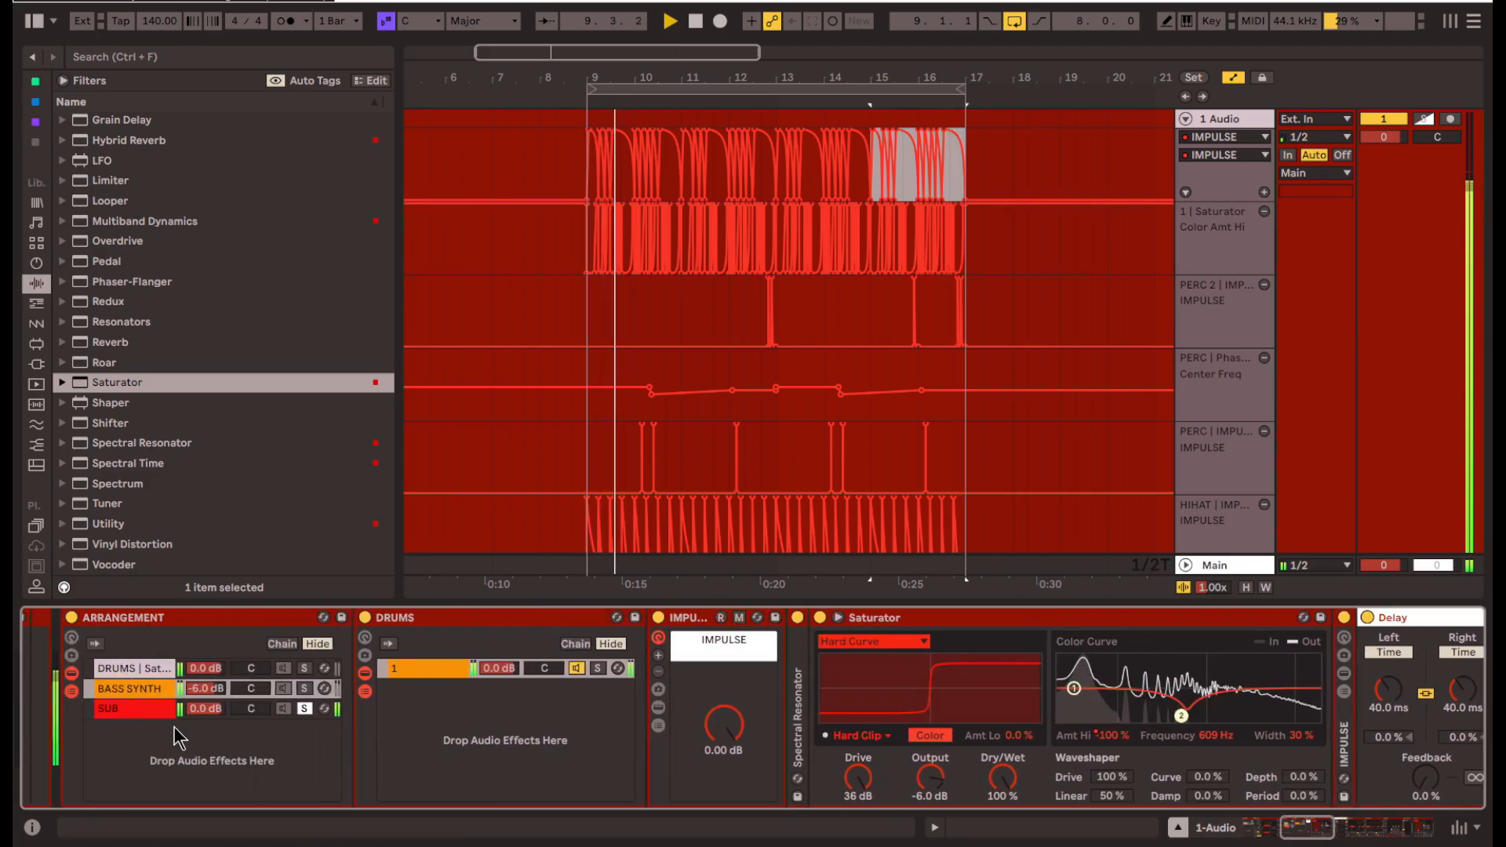
pyautogui.click(805, 651)
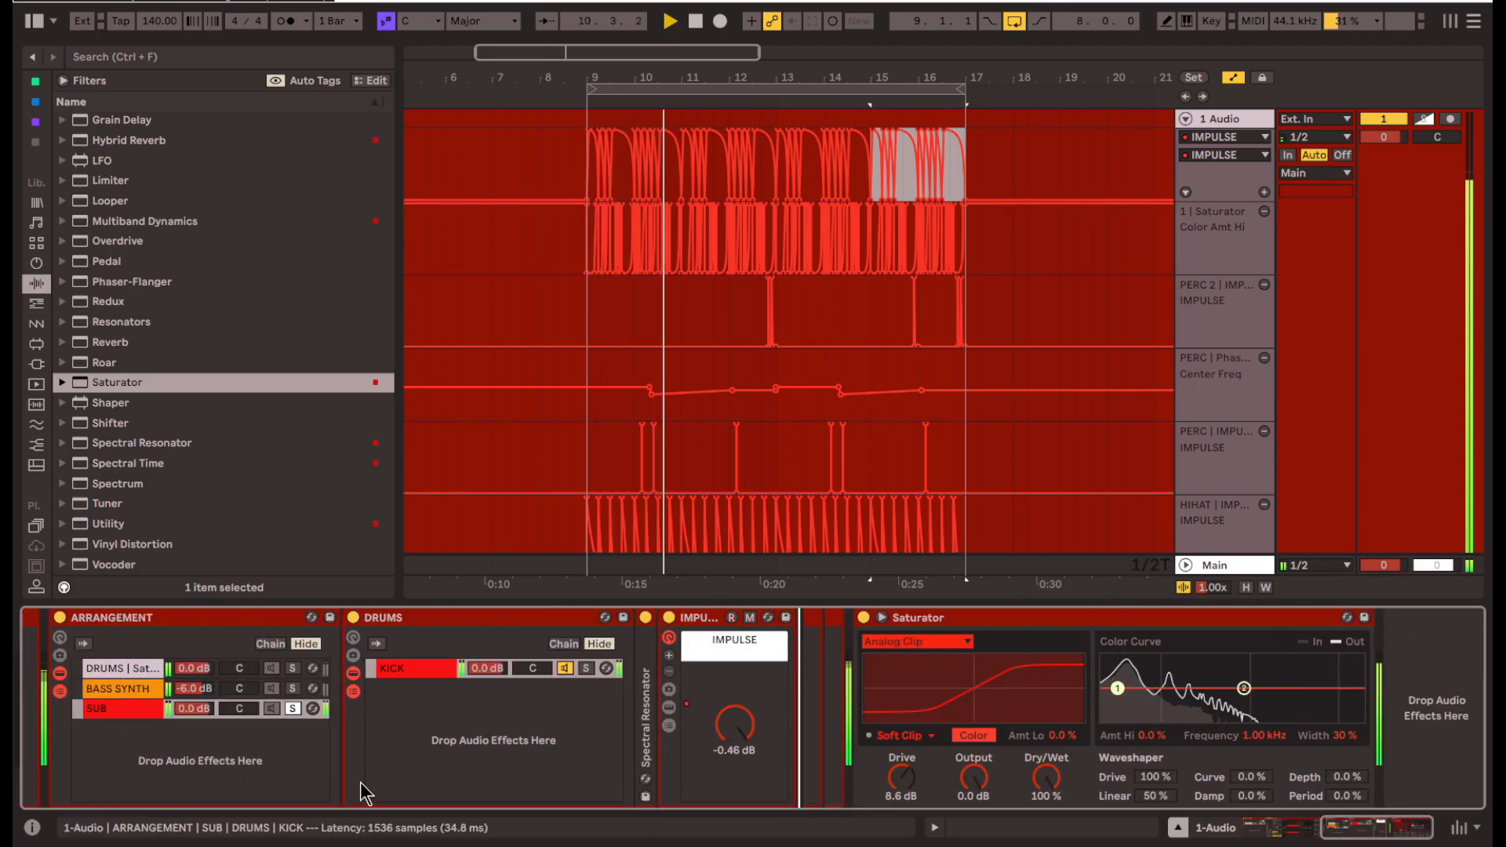
pyautogui.hotkey('ctrl', 'v')
# - Lower the SUB chain's volume to -11.5 dB, unsolo it and solo the BASS SYNTH chain
pyautogui.moveTo(199, 708); pyautogui.dragTo(199, 737)
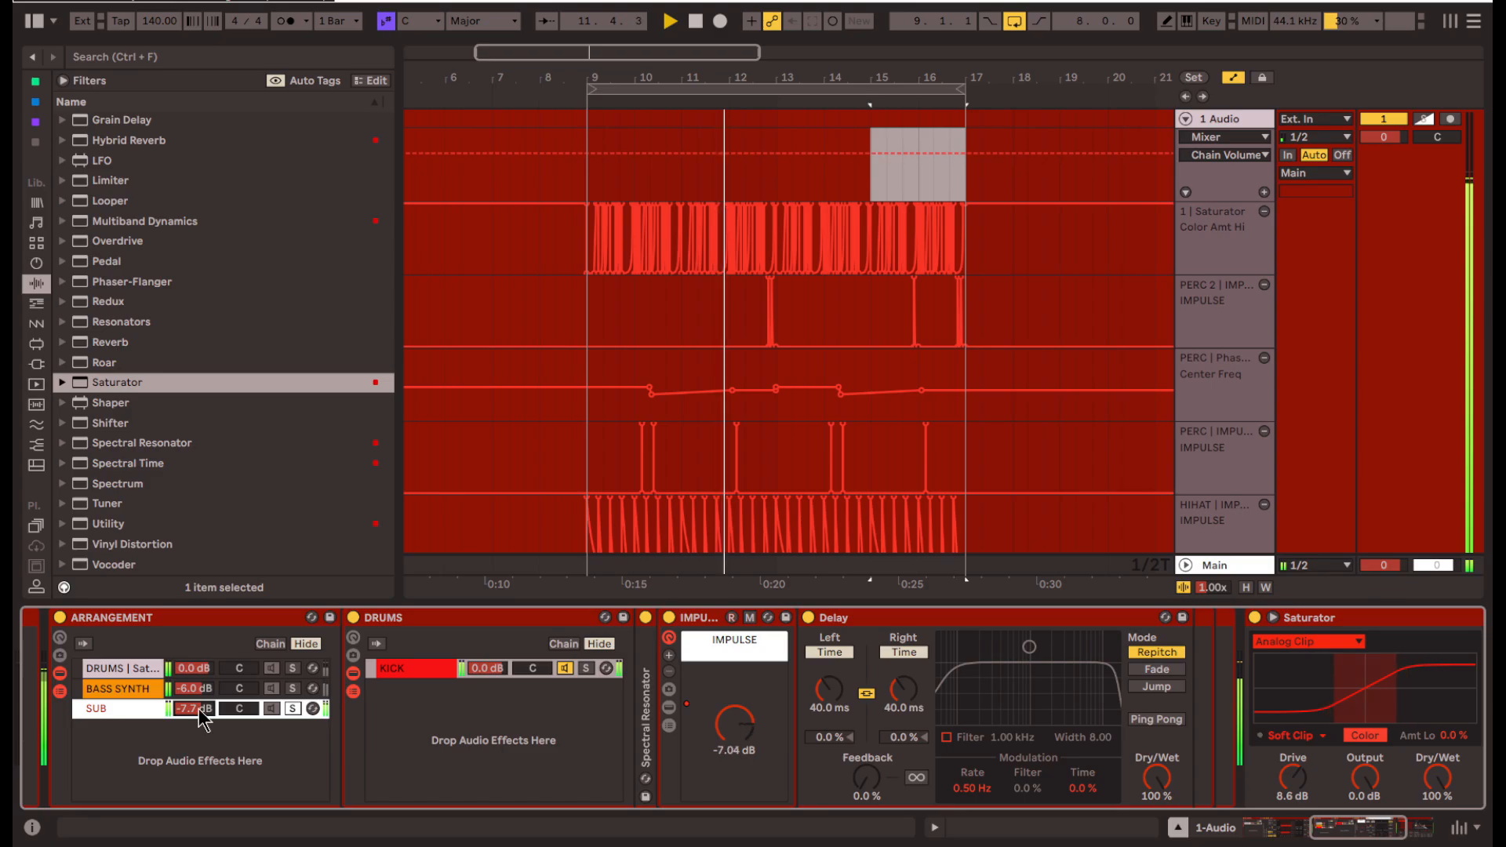
pyautogui.moveTo(195, 709); pyautogui.dragTo(194, 721)
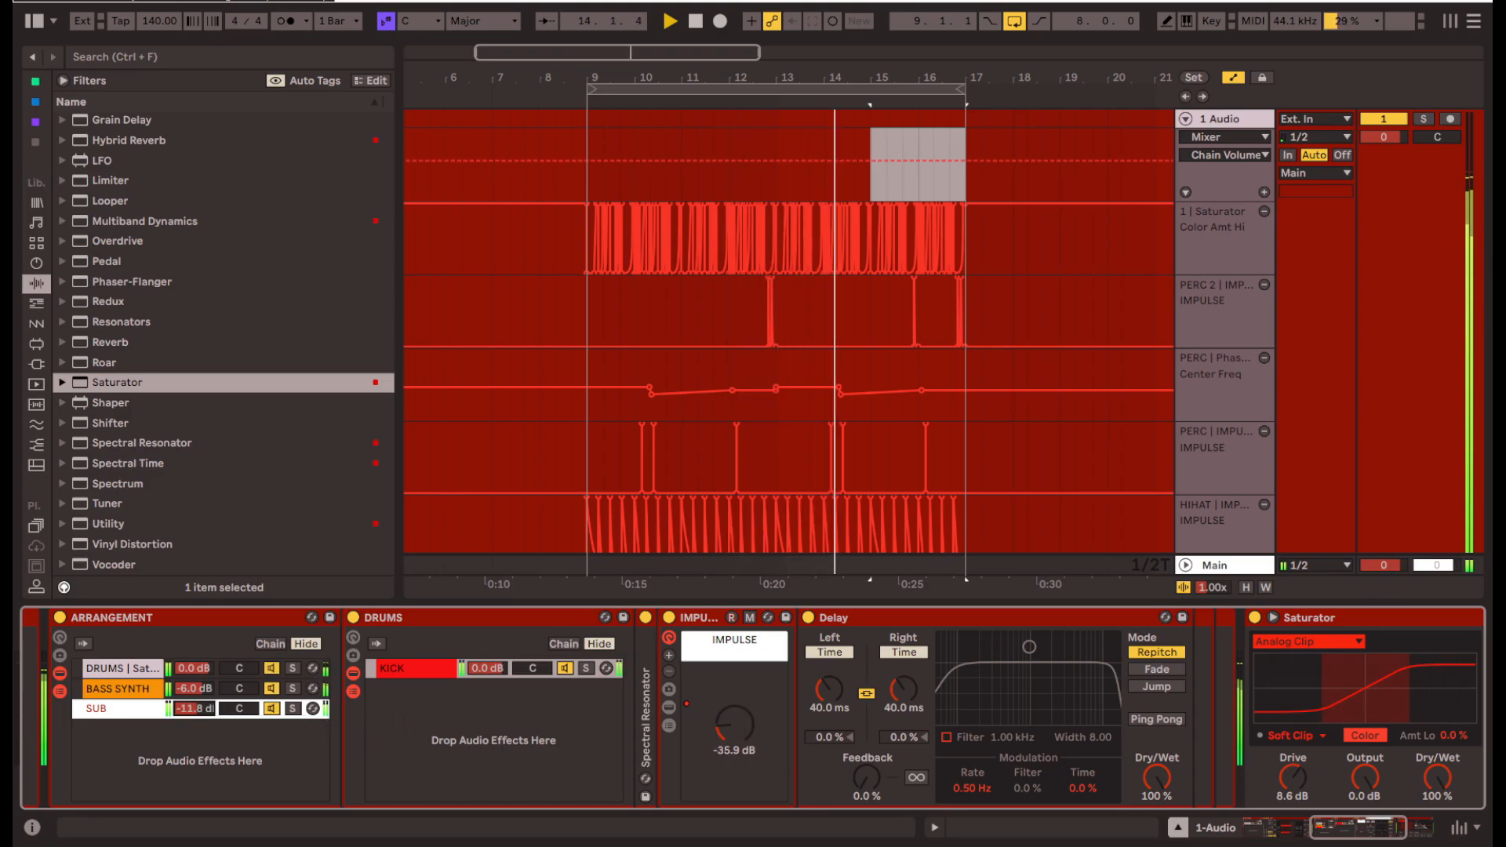
pyautogui.click(110, 688)
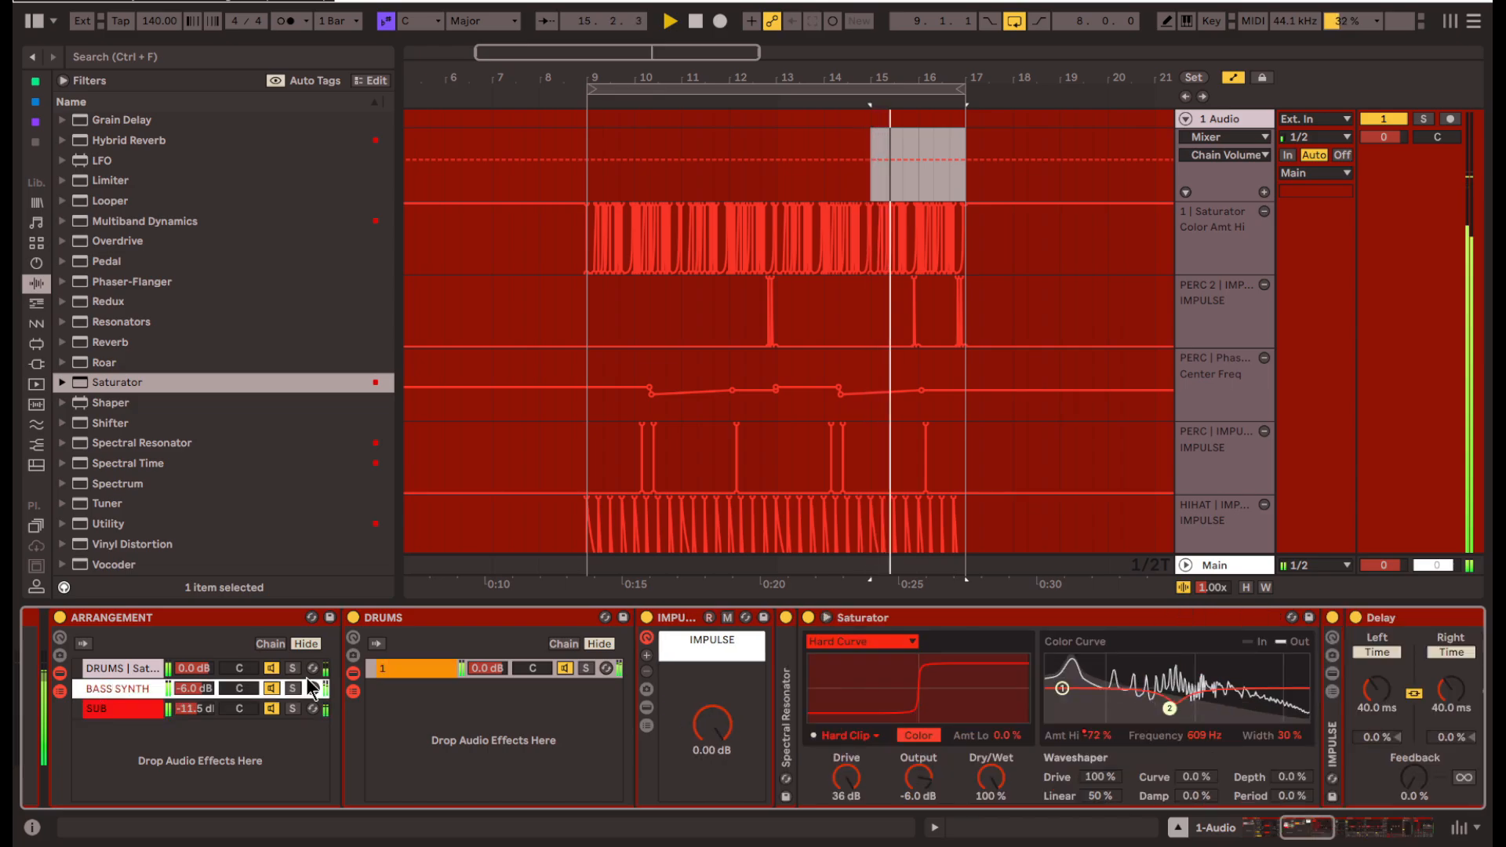
pyautogui.click(291, 690)
# - Add a Chorus-Ensemble after Ozone Imager in Ensemble mode with 100% Amount, 27% Feedback and 42% Dry/Wet, and bypass it
pyautogui.moveTo(1306, 828); pyautogui.dragTo(1391, 829)
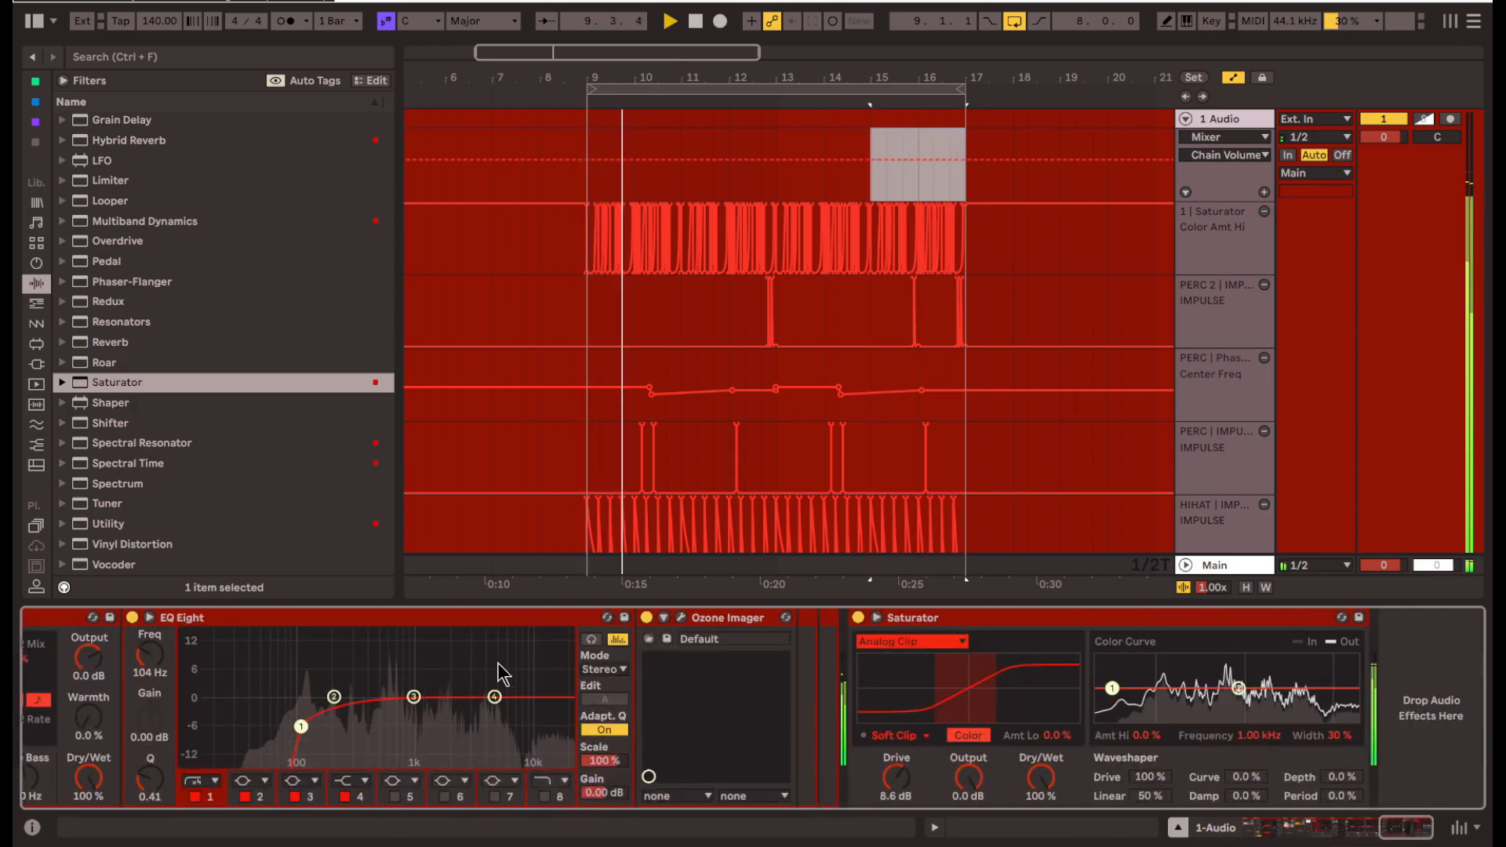
pyautogui.hscroll(-2, 816, 650)
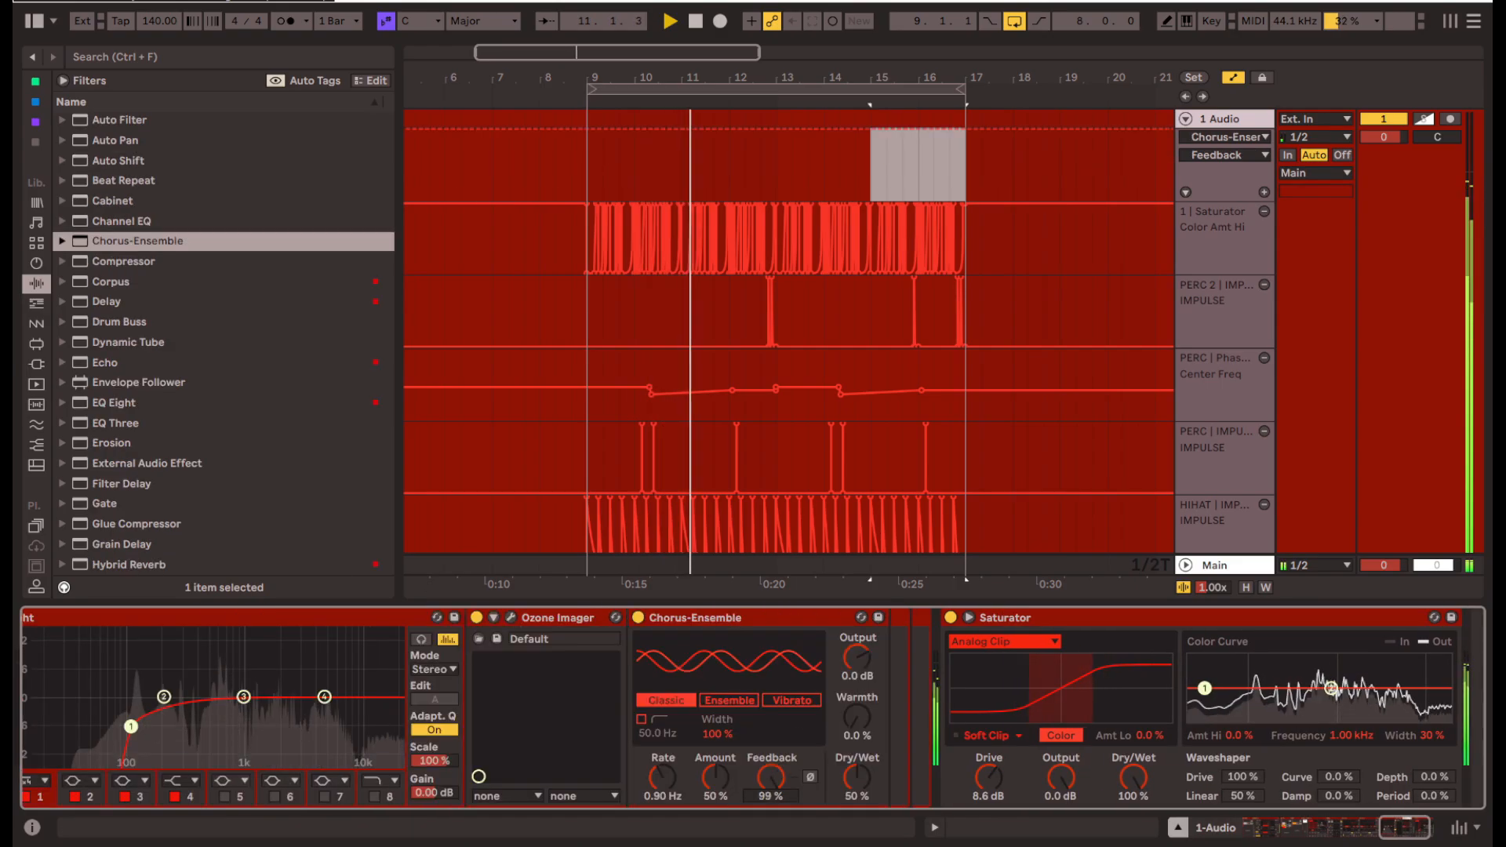
pyautogui.moveTo(771, 777); pyautogui.dragTo(771, 761)
pyautogui.click(741, 703)
pyautogui.moveTo(771, 777); pyautogui.dragTo(771, 803)
pyautogui.moveTo(857, 777); pyautogui.dragTo(858, 808)
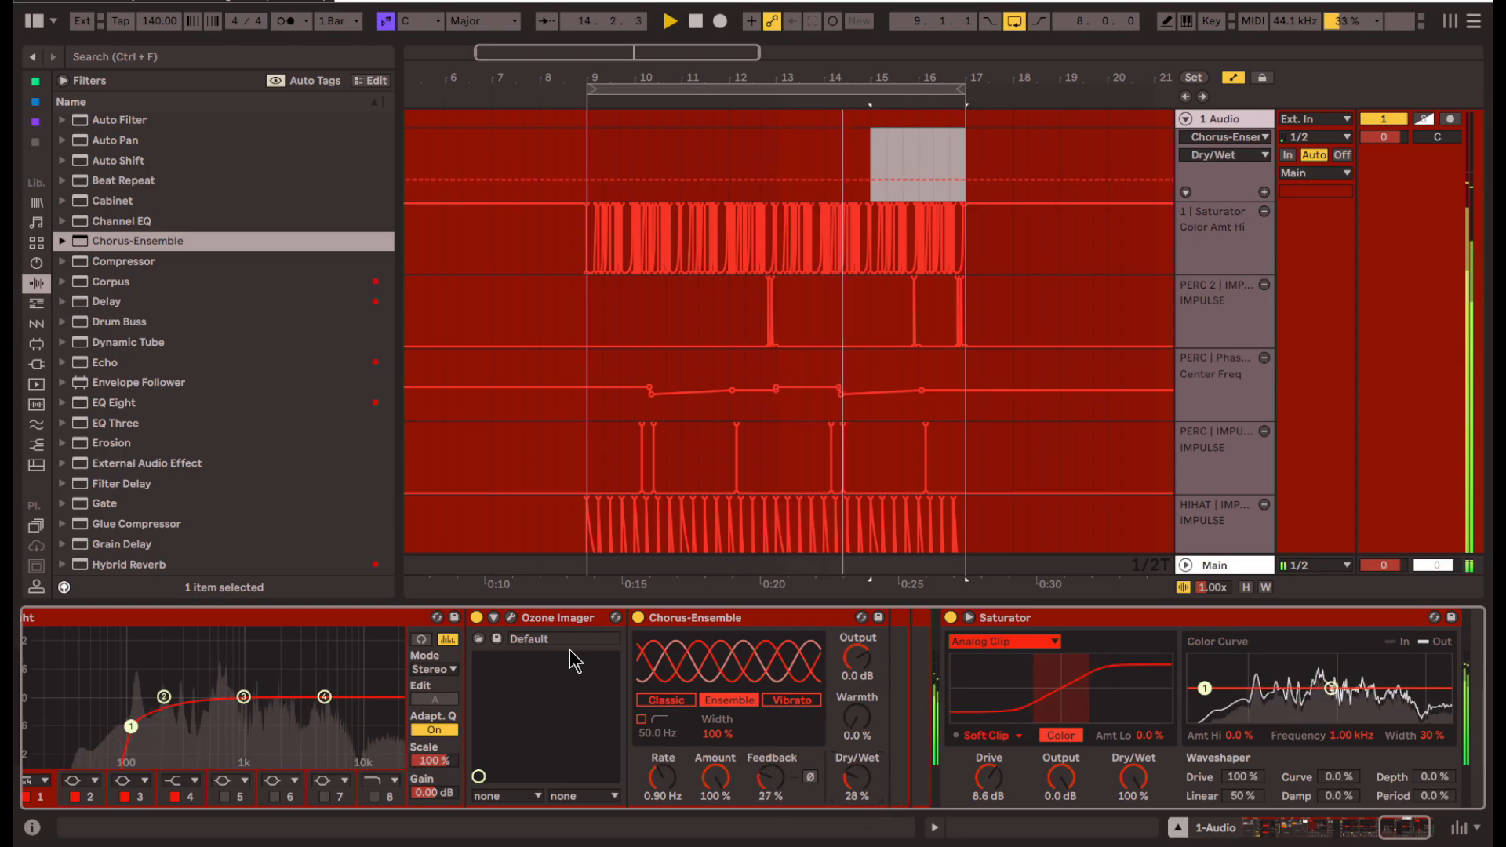
pyautogui.scroll(-2, 223, 345)
pyautogui.press('0')
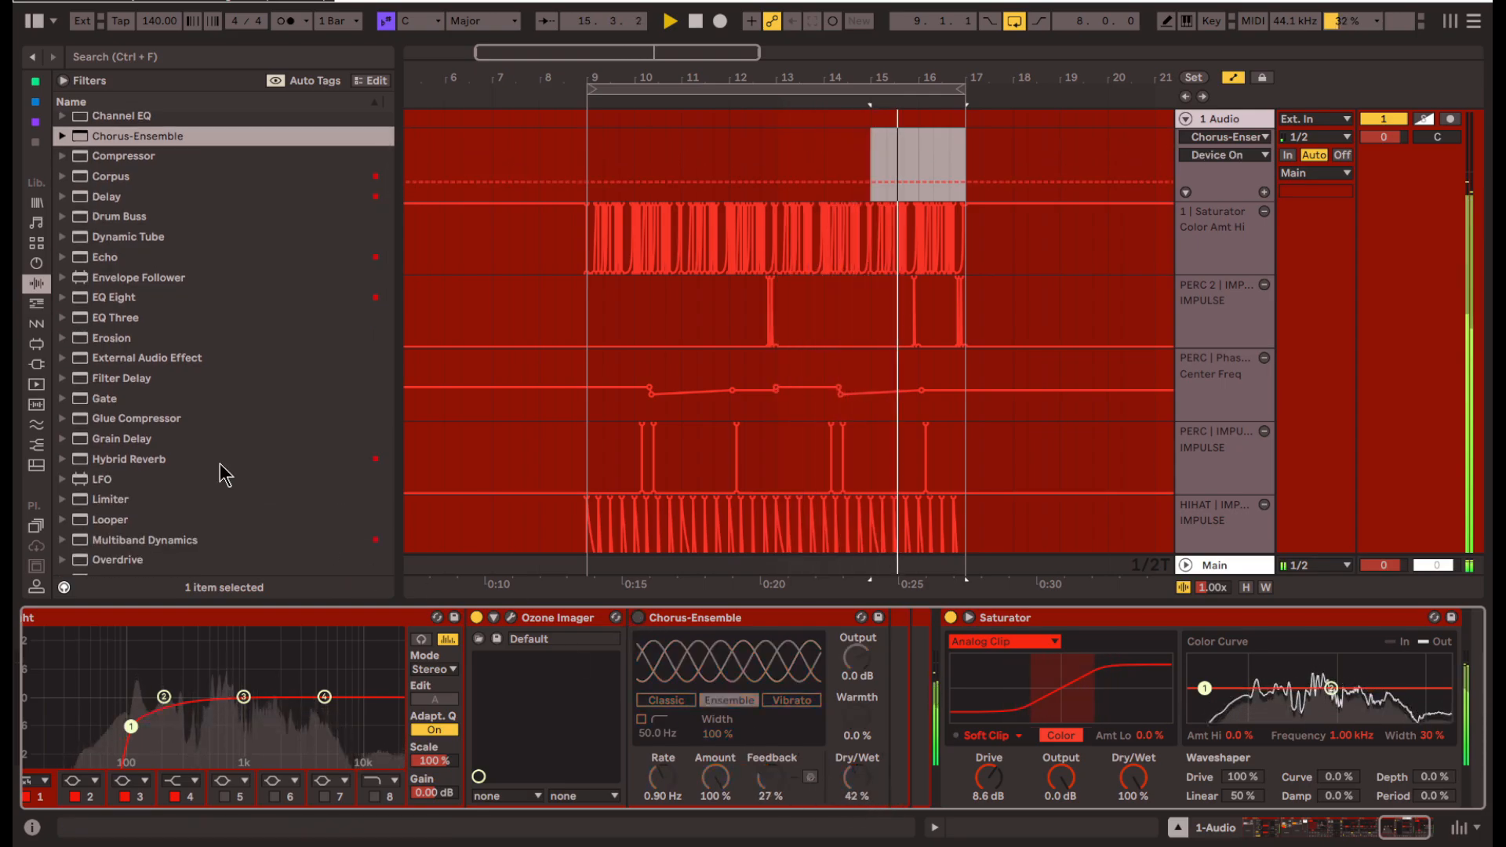
# - Insert a Vocoder before the Chorus-Ensemble with Modulator as its carrier and Enhance enabled
pyautogui.scroll(-6, 219, 463)
pyautogui.doubleClick(114, 565)
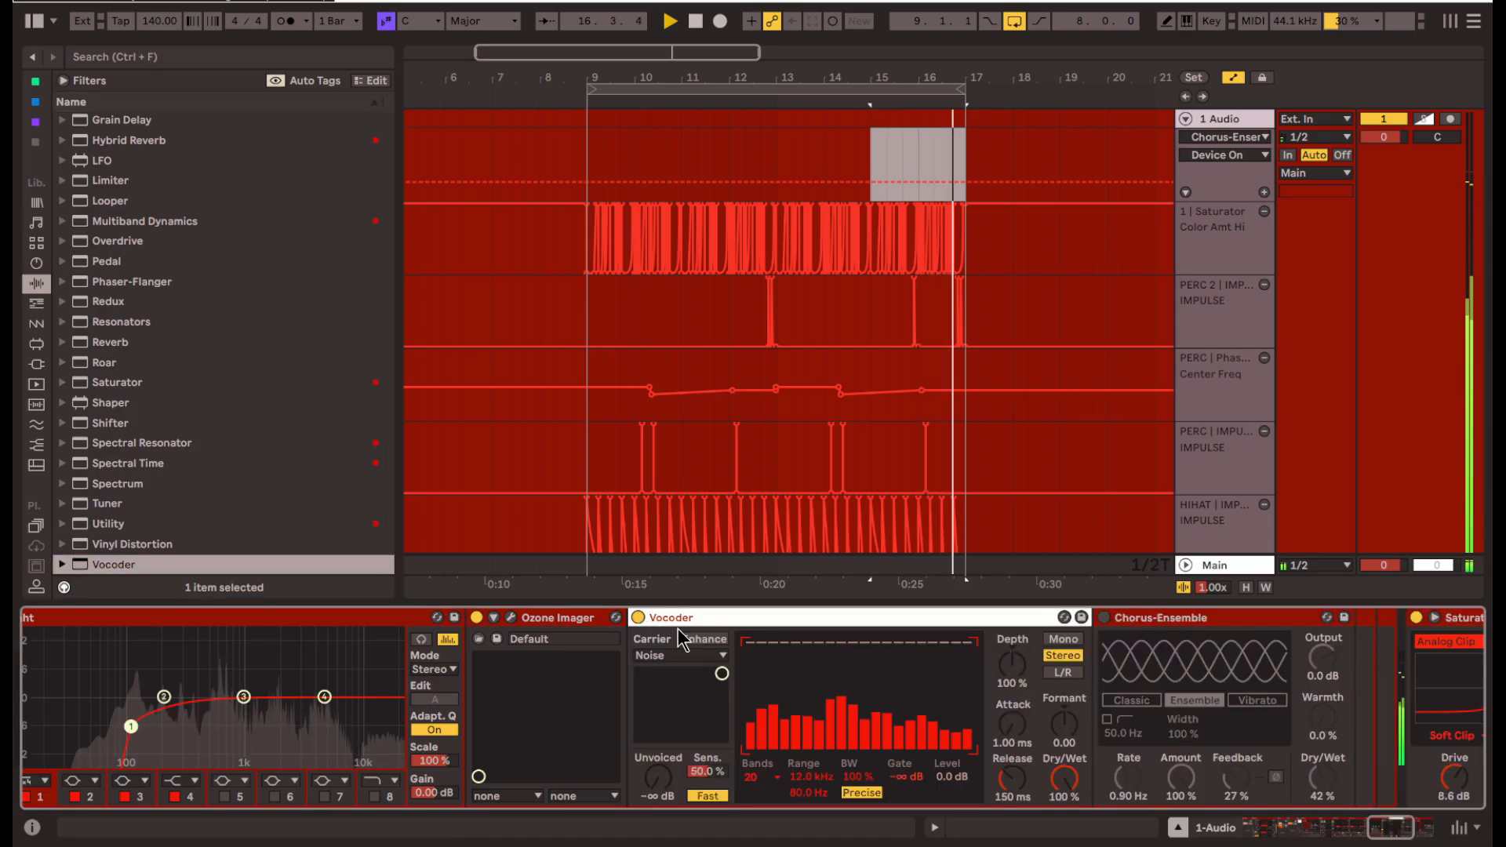
pyautogui.click(690, 656)
pyautogui.click(663, 705)
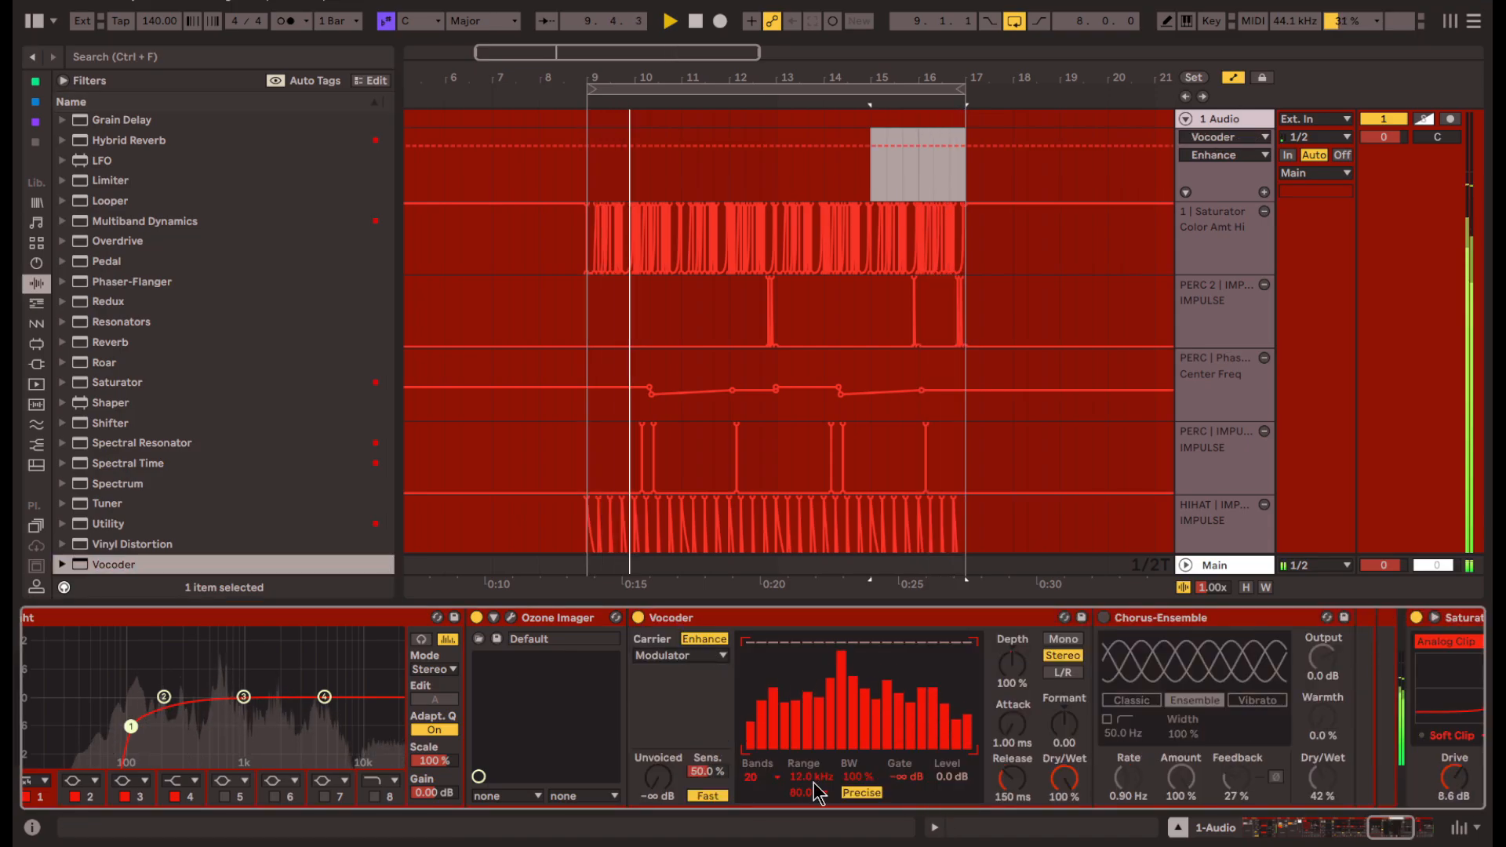
# - Set the Vocoder to 40 bands, 20.4 ms Attack, 10 ms Release, 9.71 Formant and 100% Dry/Wet
pyautogui.moveTo(751, 777); pyautogui.dragTo(758, 761)
pyautogui.moveTo(1011, 780); pyautogui.dragTo(1012, 832)
pyautogui.moveTo(1019, 729); pyautogui.dragTo(1014, 592)
pyautogui.doubleClick(1014, 671)
pyautogui.hscroll(3, 1014, 673)
pyautogui.moveTo(851, 723); pyautogui.dragTo(852, 702)
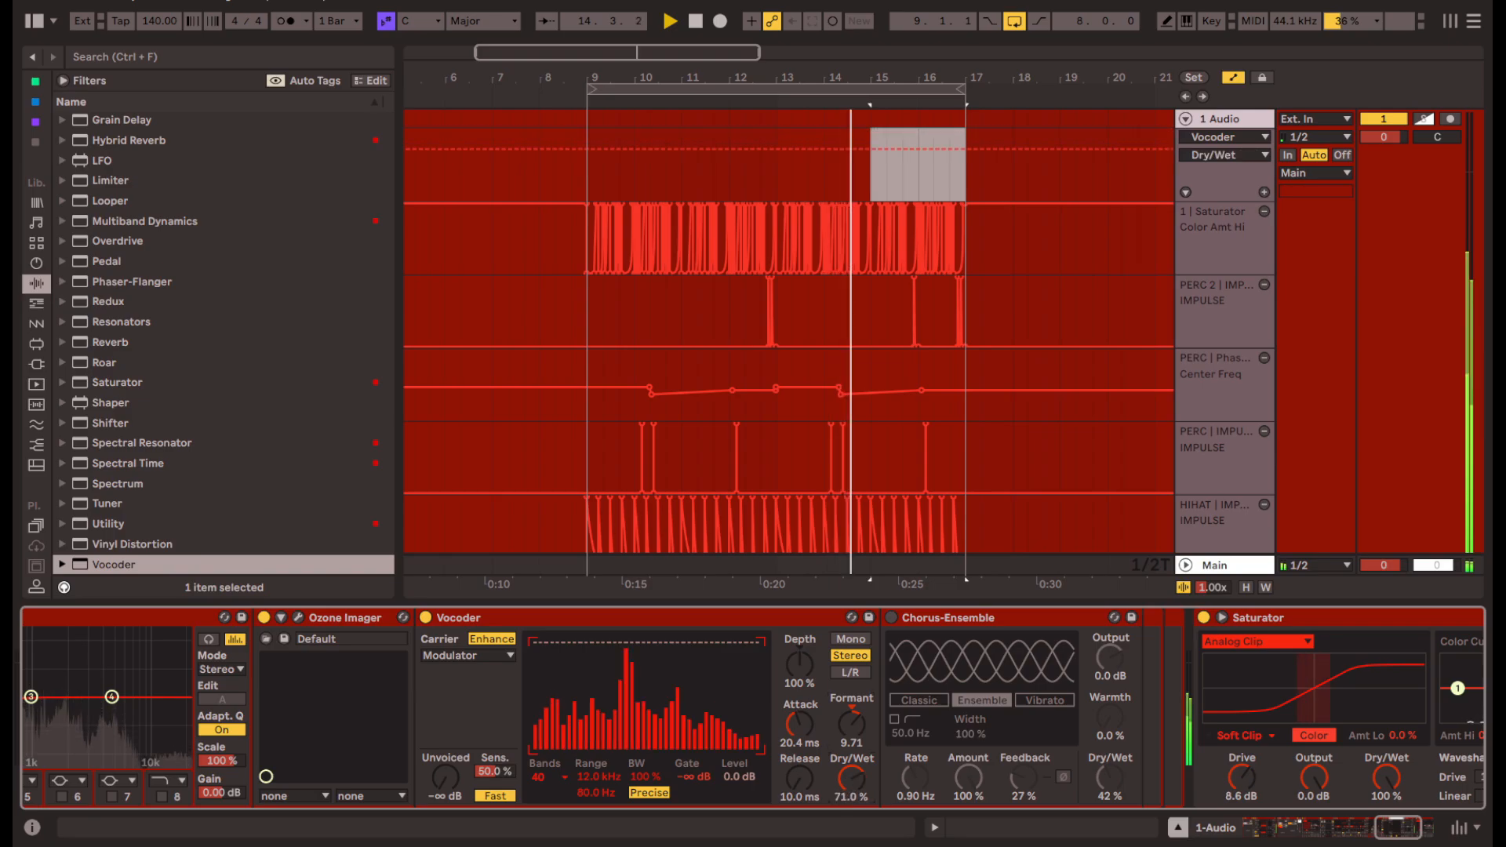
pyautogui.click(854, 778)
# - Duplicate the Vocoder, reset the first one's Formant to 0.00 and set the second one's Dry/Wet to 77%
pyautogui.click(510, 618)
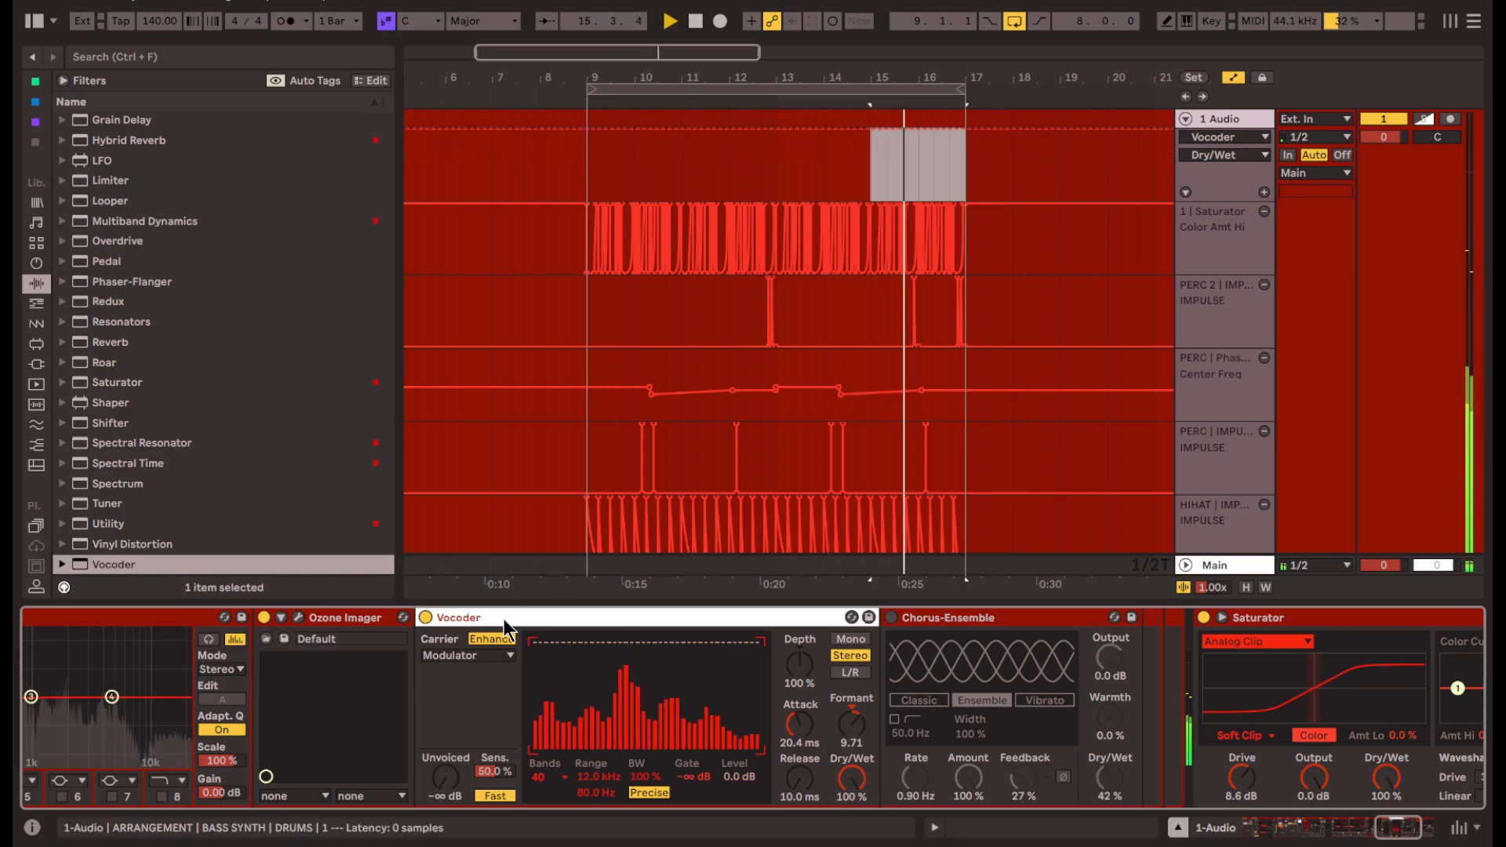
pyautogui.hotkey('ctrl', 'd')
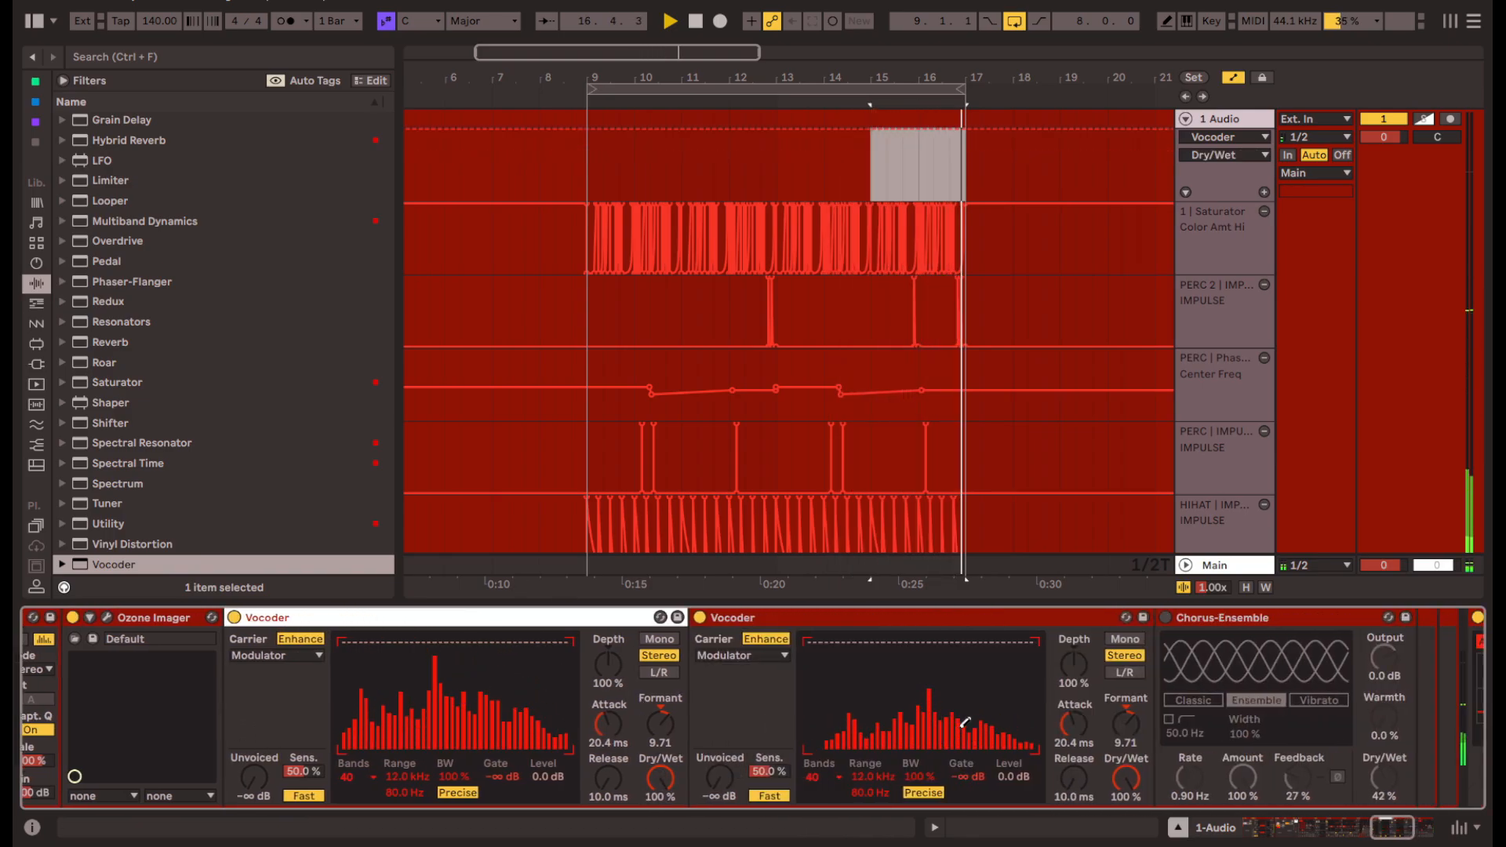
pyautogui.doubleClick(665, 726)
pyautogui.moveTo(1126, 778); pyautogui.dragTo(1126, 772)
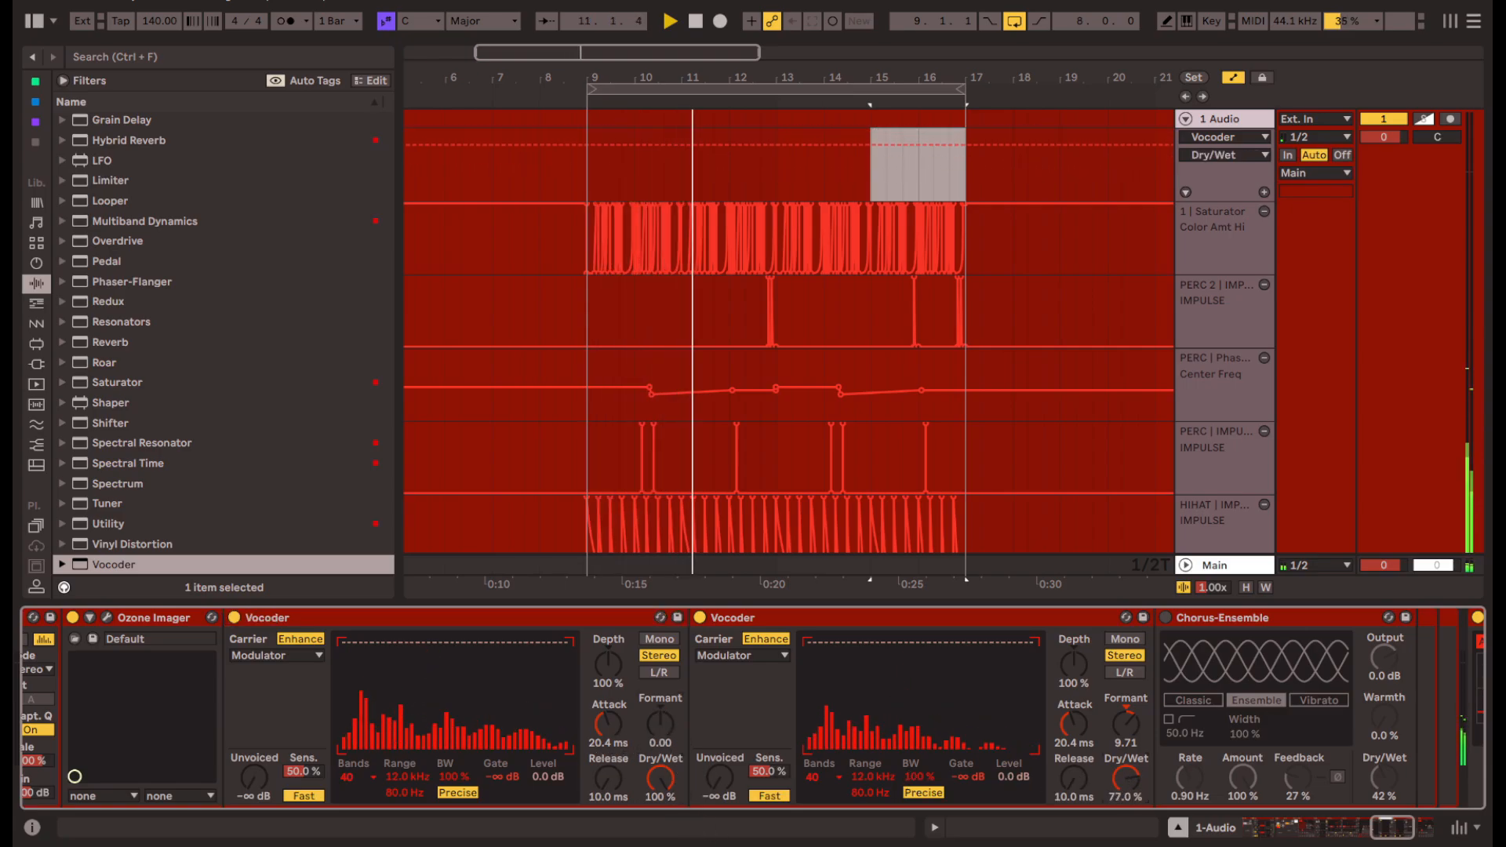
# - End the BASS SYNTH chain with OTT at 46% Amount followed by an EQ Eight low cut at 138 Hz
pyautogui.hscroll(2, 955, 746)
pyautogui.hscroll(-3, 628, 722)
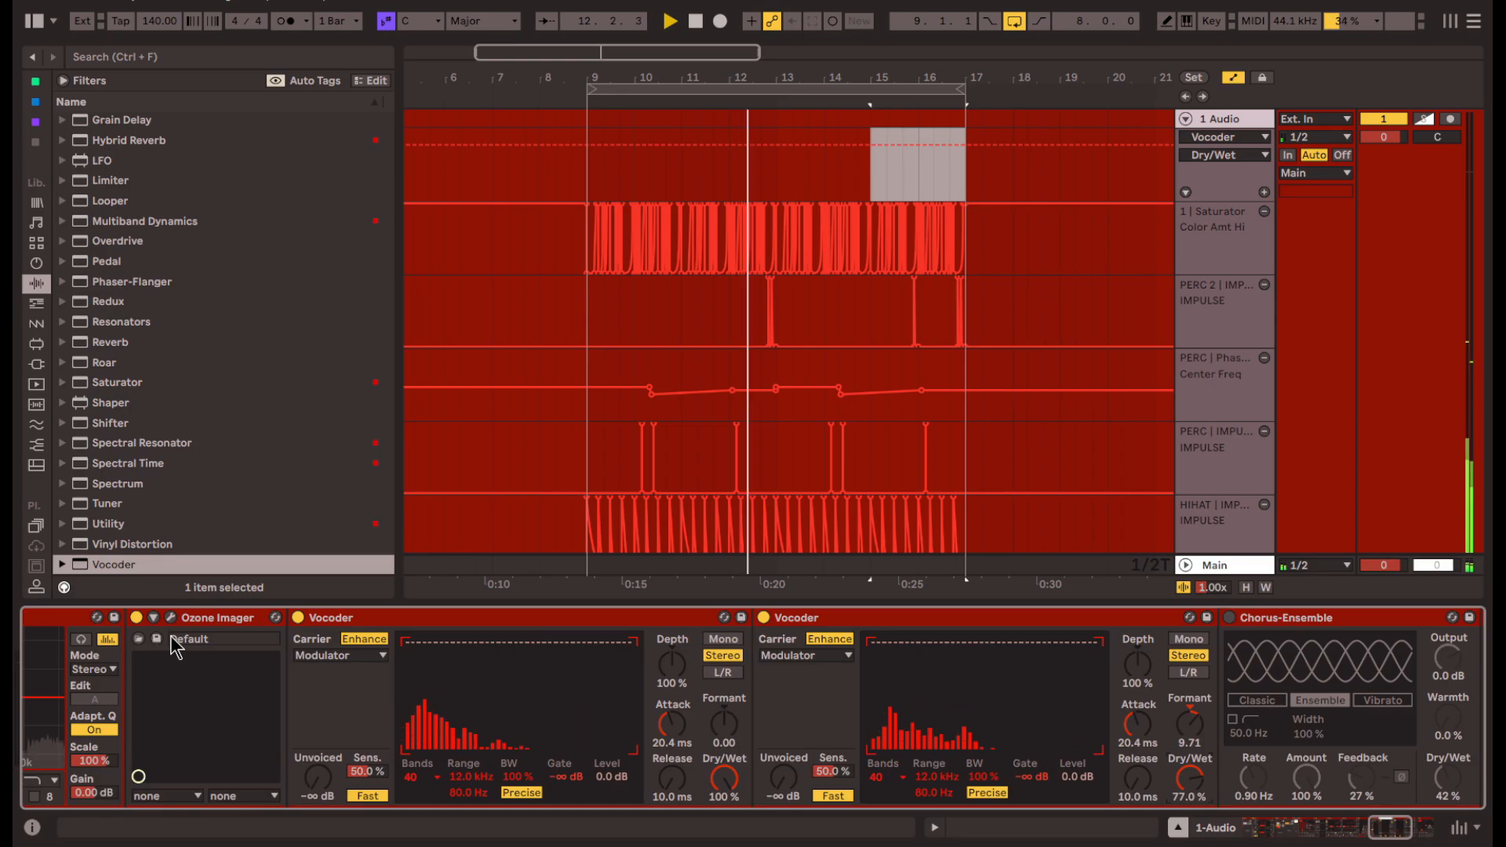
pyautogui.click(719, 673)
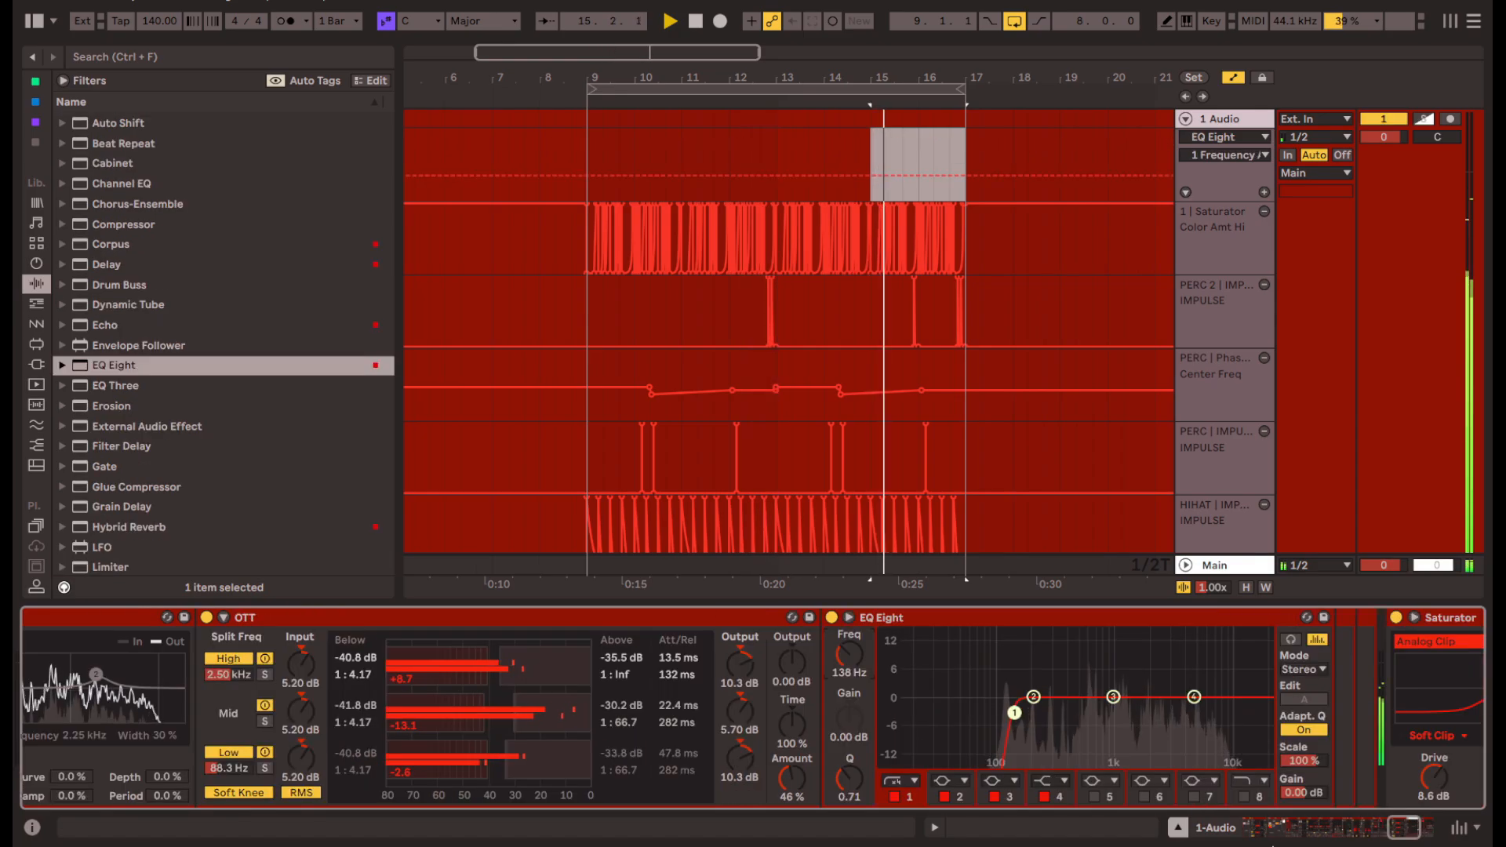
# - Return to the ARRANGEMENT rack's chain list and unsolo the BASS SYNTH chain
pyautogui.moveTo(1408, 828); pyautogui.dragTo(1289, 829)
pyautogui.hscroll(-5, 324, 744)
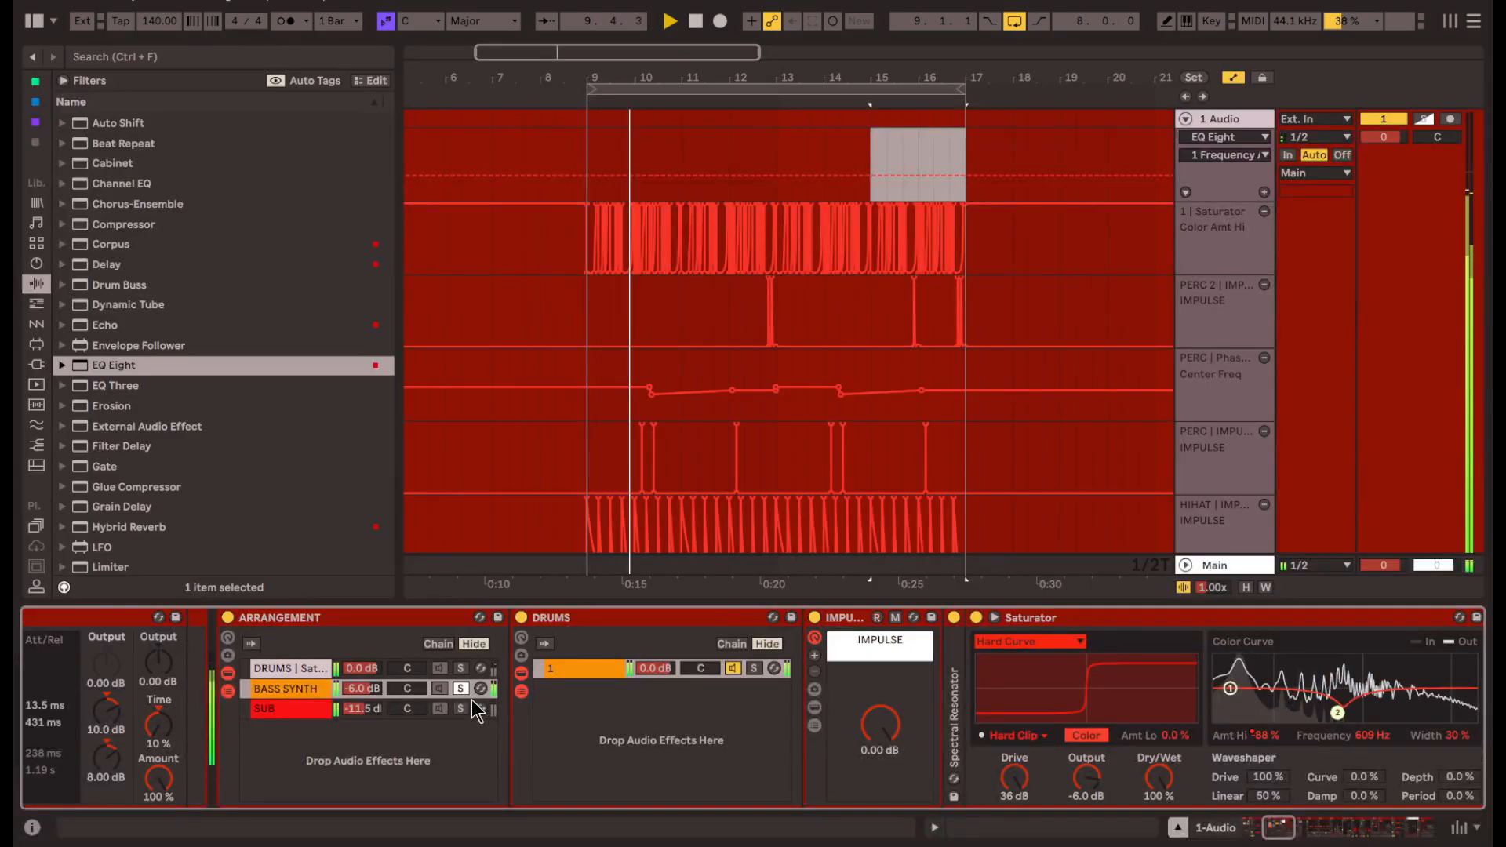
pyautogui.click(460, 688)
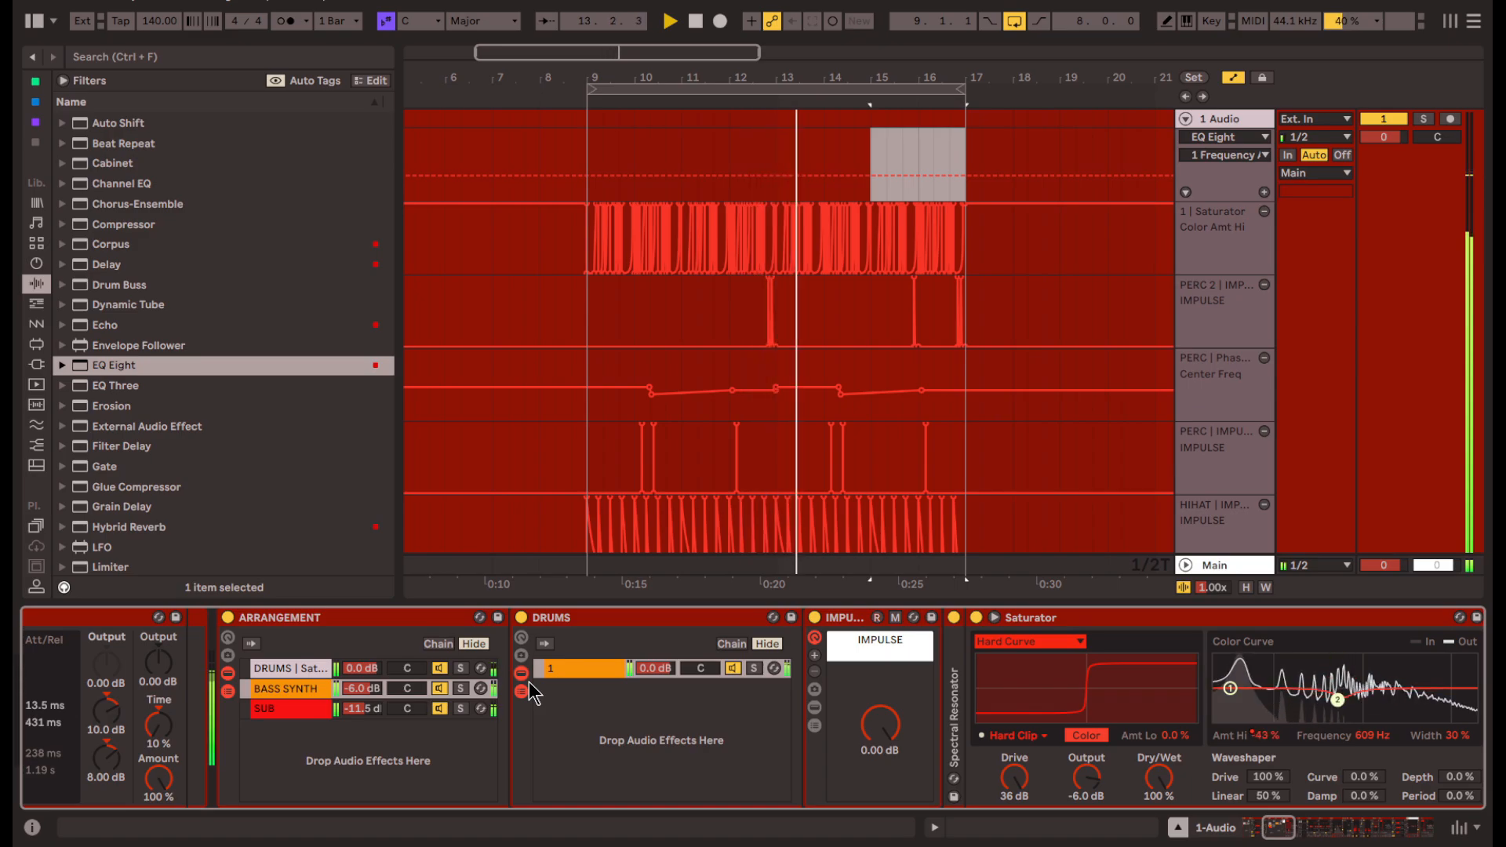
# - Play back the arrangement while looking over its automation lanes and the ARRANGEMENT rack's chains
pyautogui.scroll(-3, 590, 196)
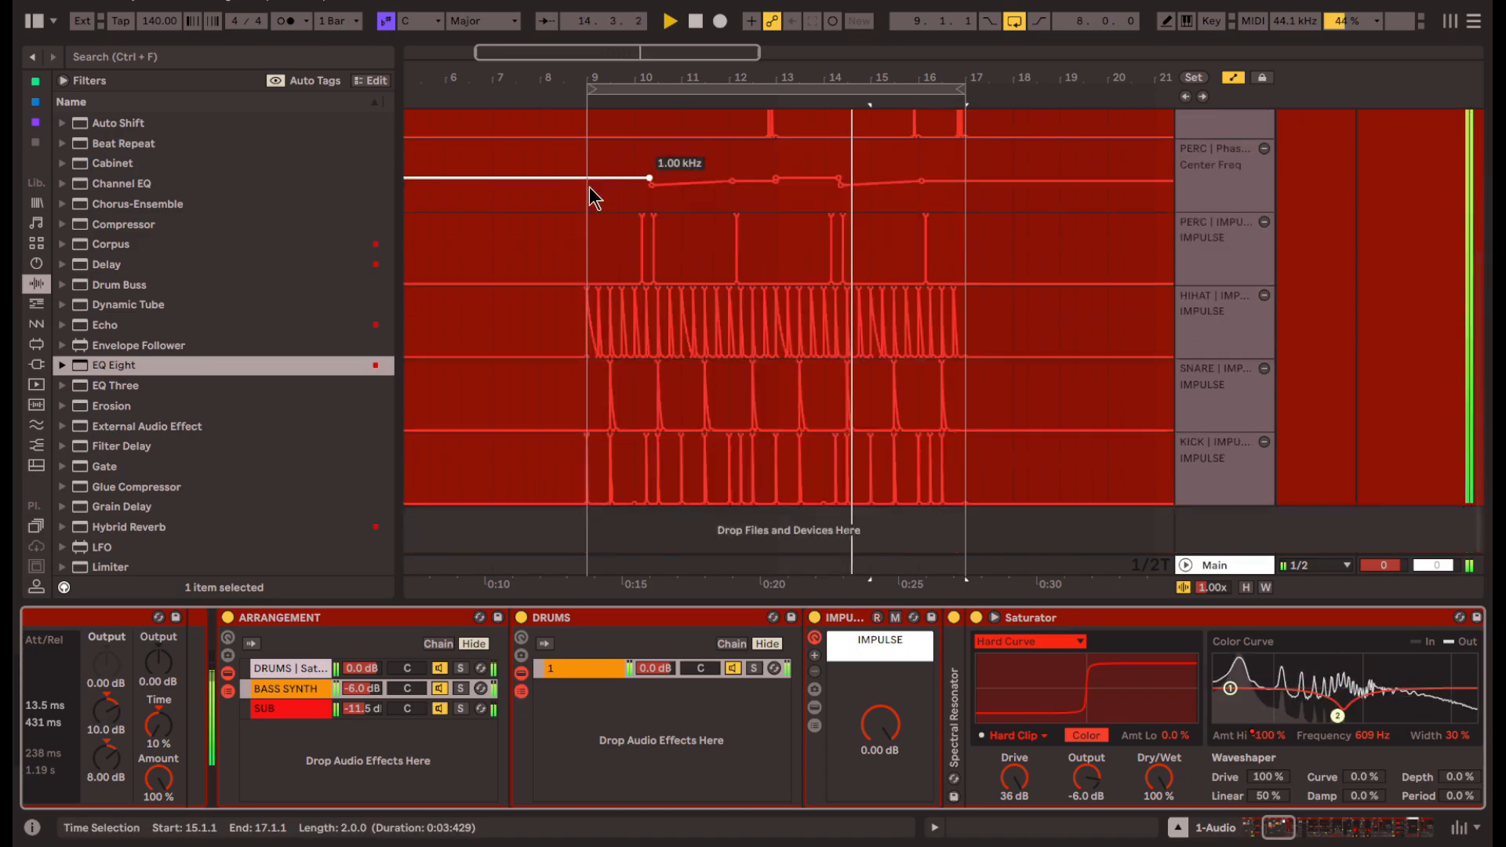
pyautogui.scroll(3, 533, 322)
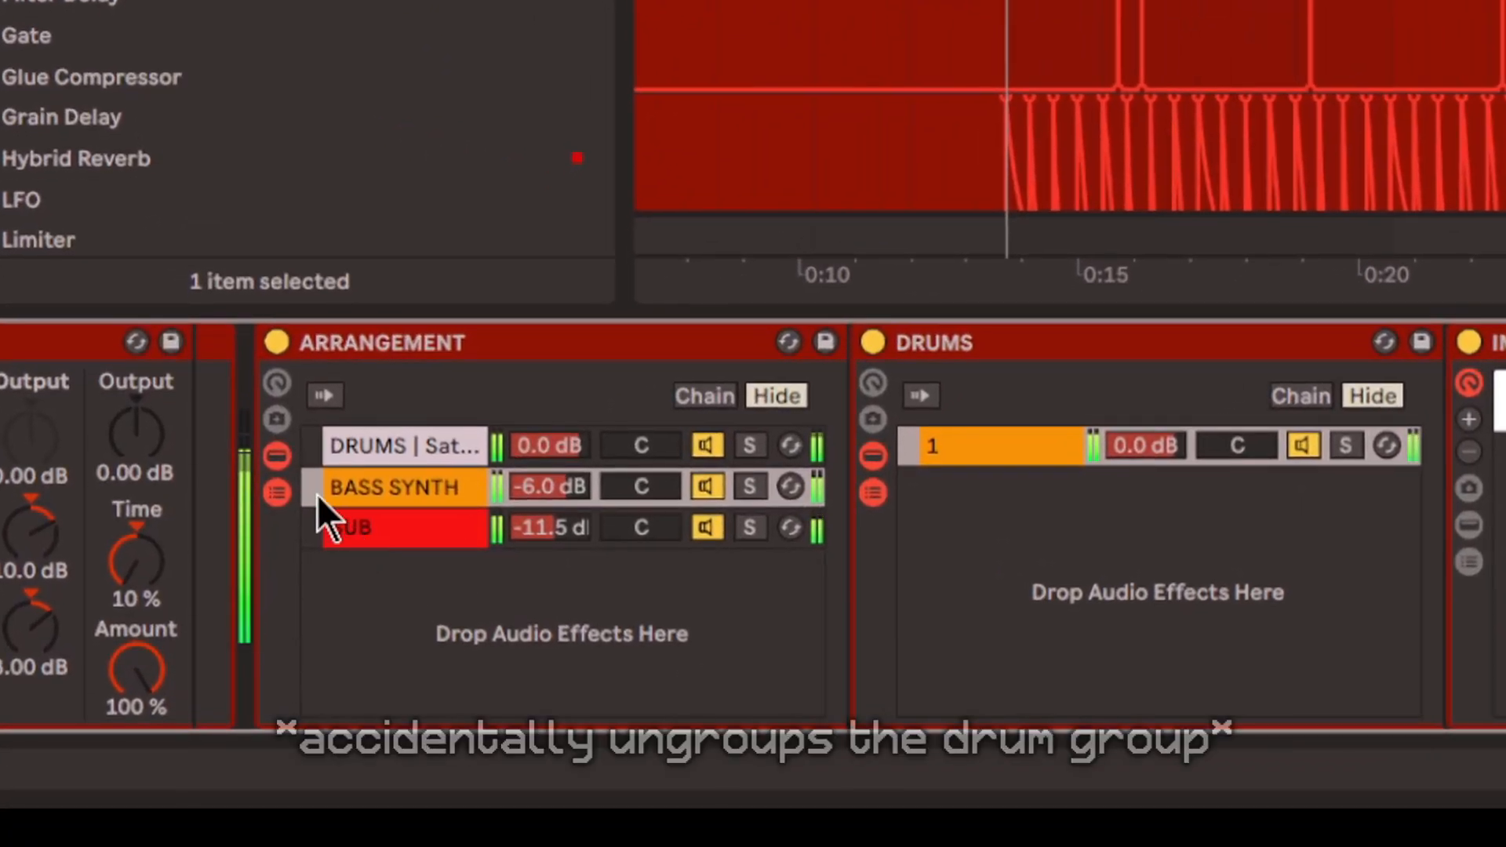
pyautogui.click(281, 670)
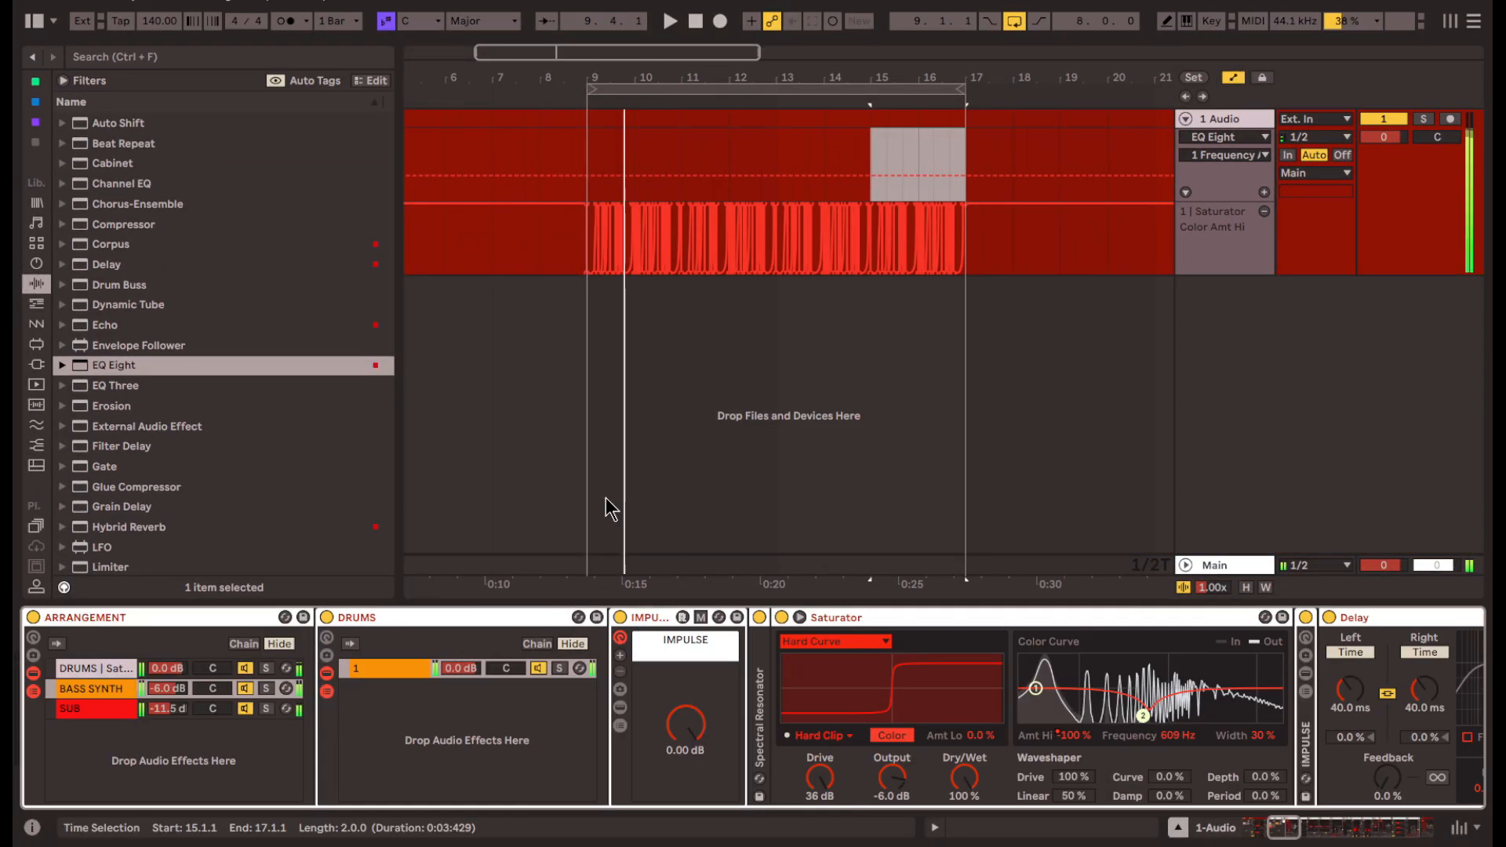
pyautogui.click(645, 245)
pyautogui.hscroll(-3, 952, 324)
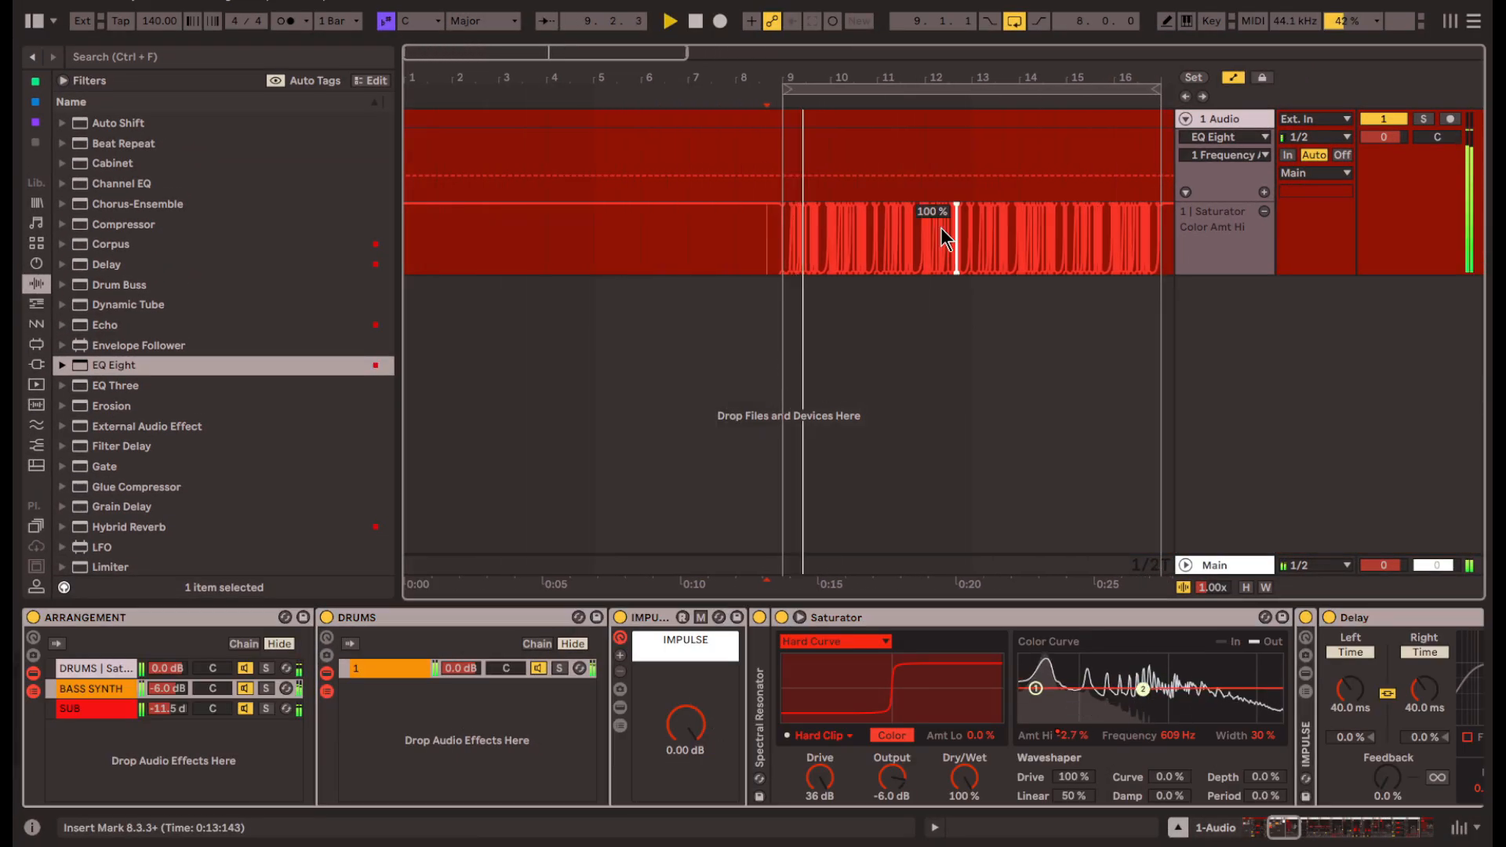
pyautogui.hscroll(-3, 486, 684)
pyautogui.press('space')
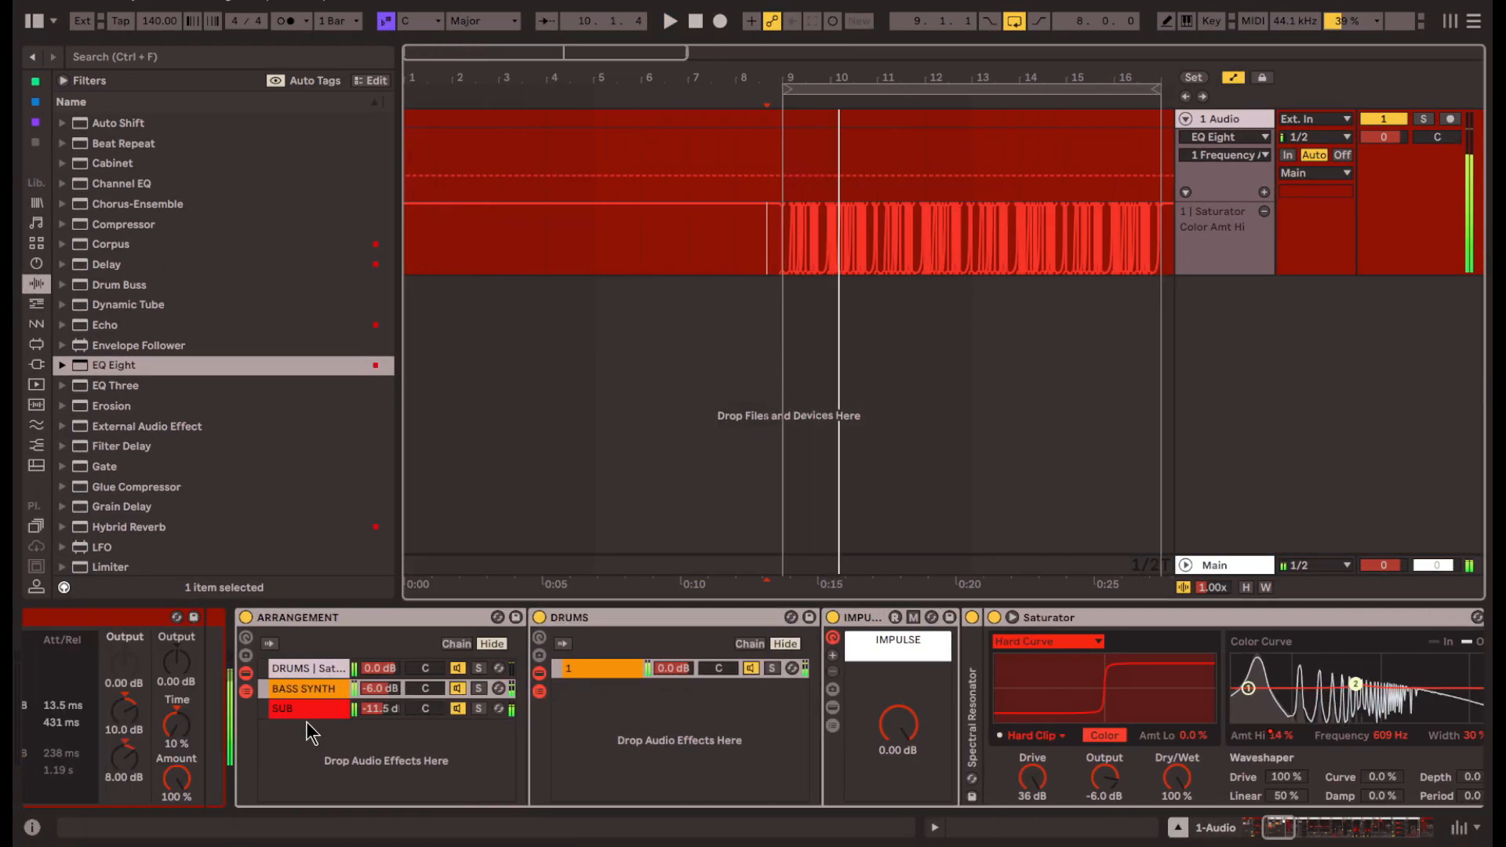
# - Show the KICK chain's IMPULSE automation in its own lane and remove the Saturator Color Amt Hi lane
pyautogui.click(322, 706)
pyautogui.click(275, 669)
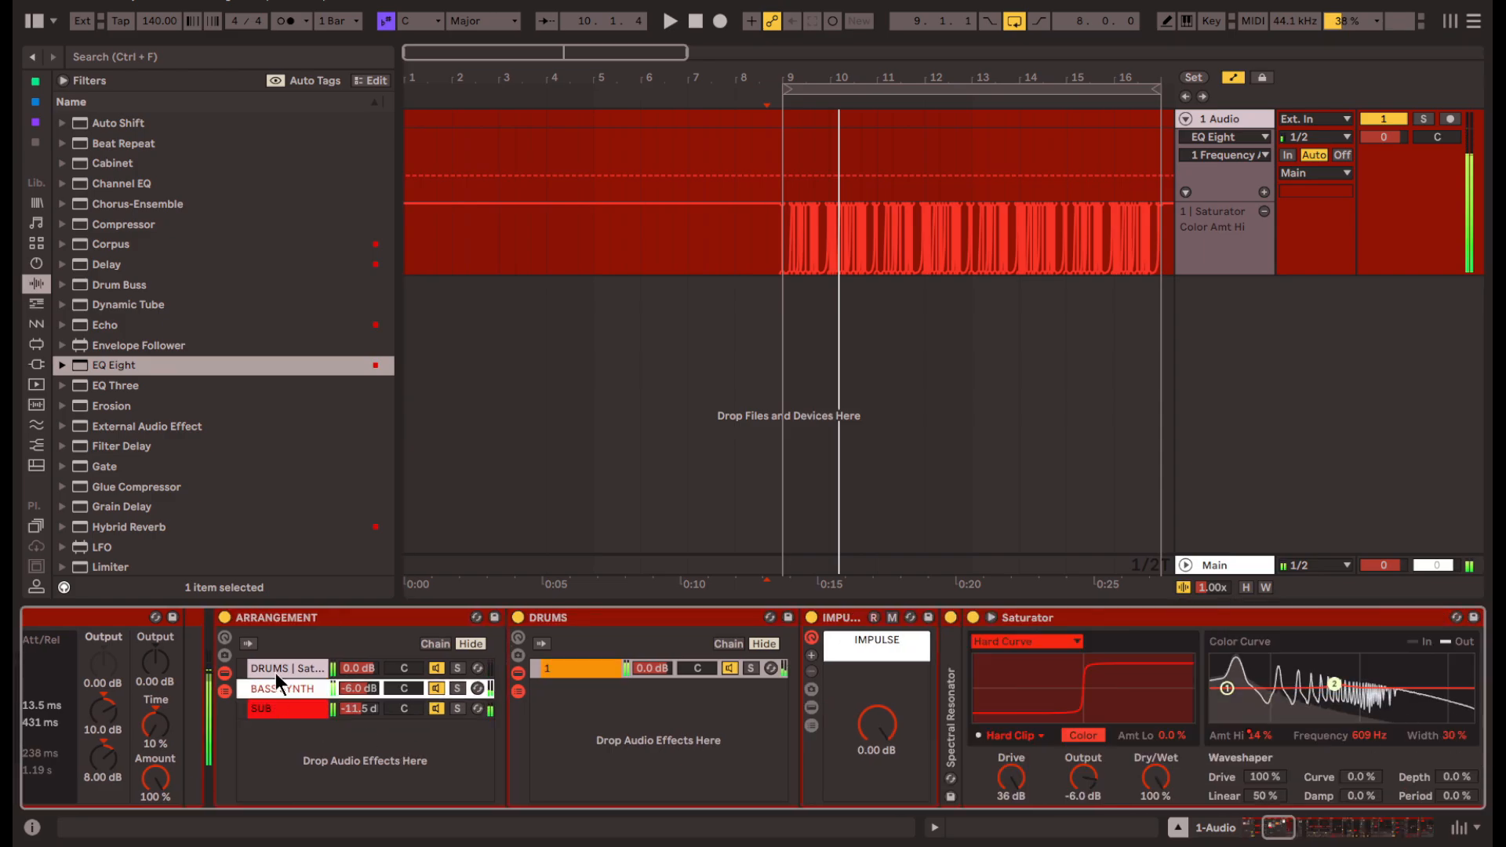
pyautogui.hscroll(2, 690, 789)
pyautogui.rightClick(805, 745)
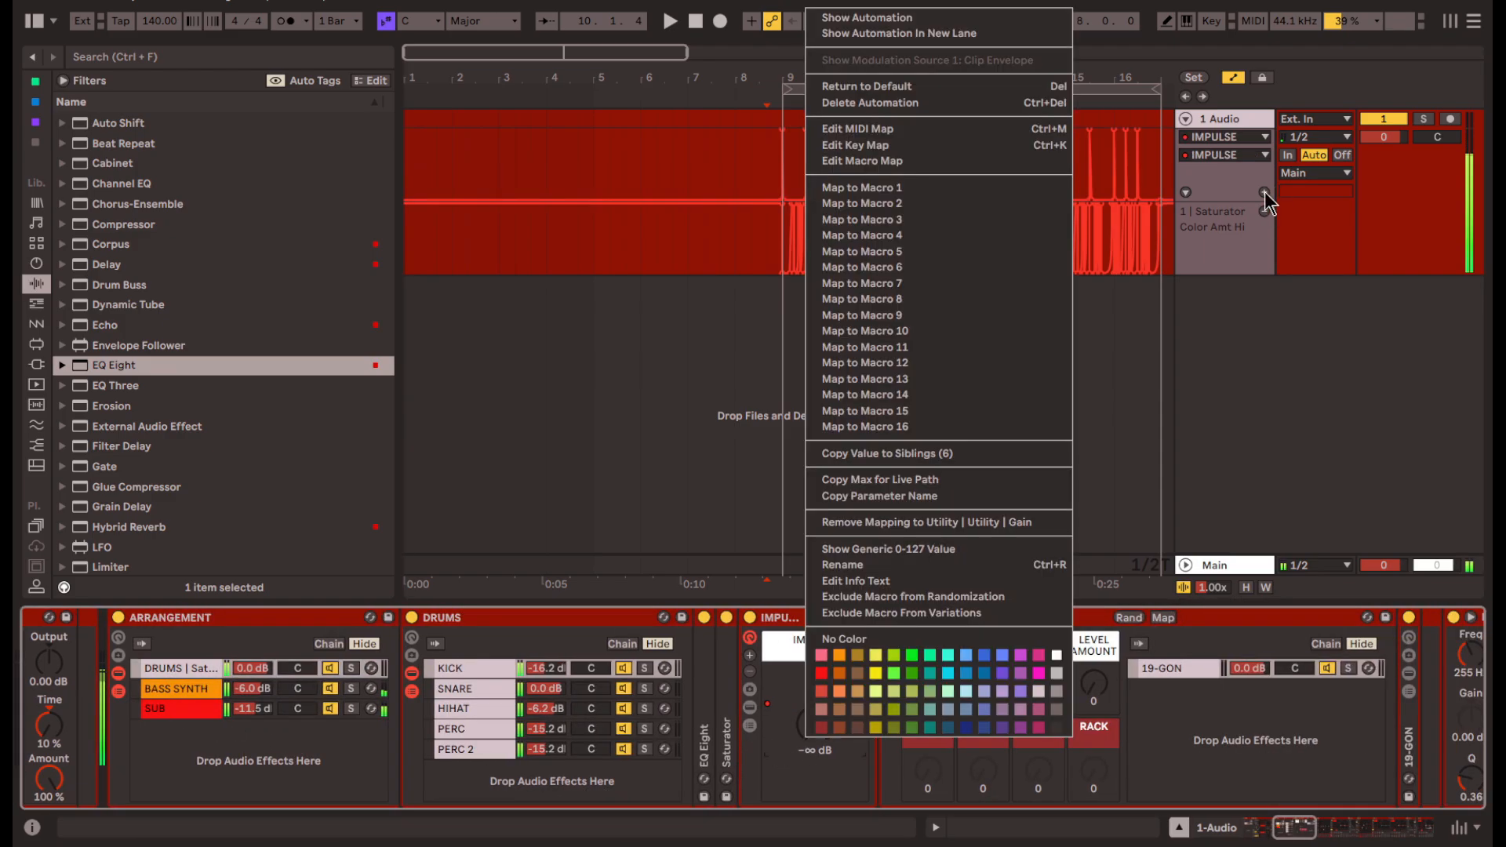
pyautogui.click(1276, 284)
pyautogui.click(1262, 193)
pyautogui.click(1247, 314)
pyautogui.click(1263, 285)
# - Give the IMPULSE automation of the SNARE, HIHAT and PERC chains separate lanes
pyautogui.click(576, 691)
pyautogui.click(771, 723)
pyautogui.click(1262, 193)
pyautogui.click(474, 708)
pyautogui.click(770, 724)
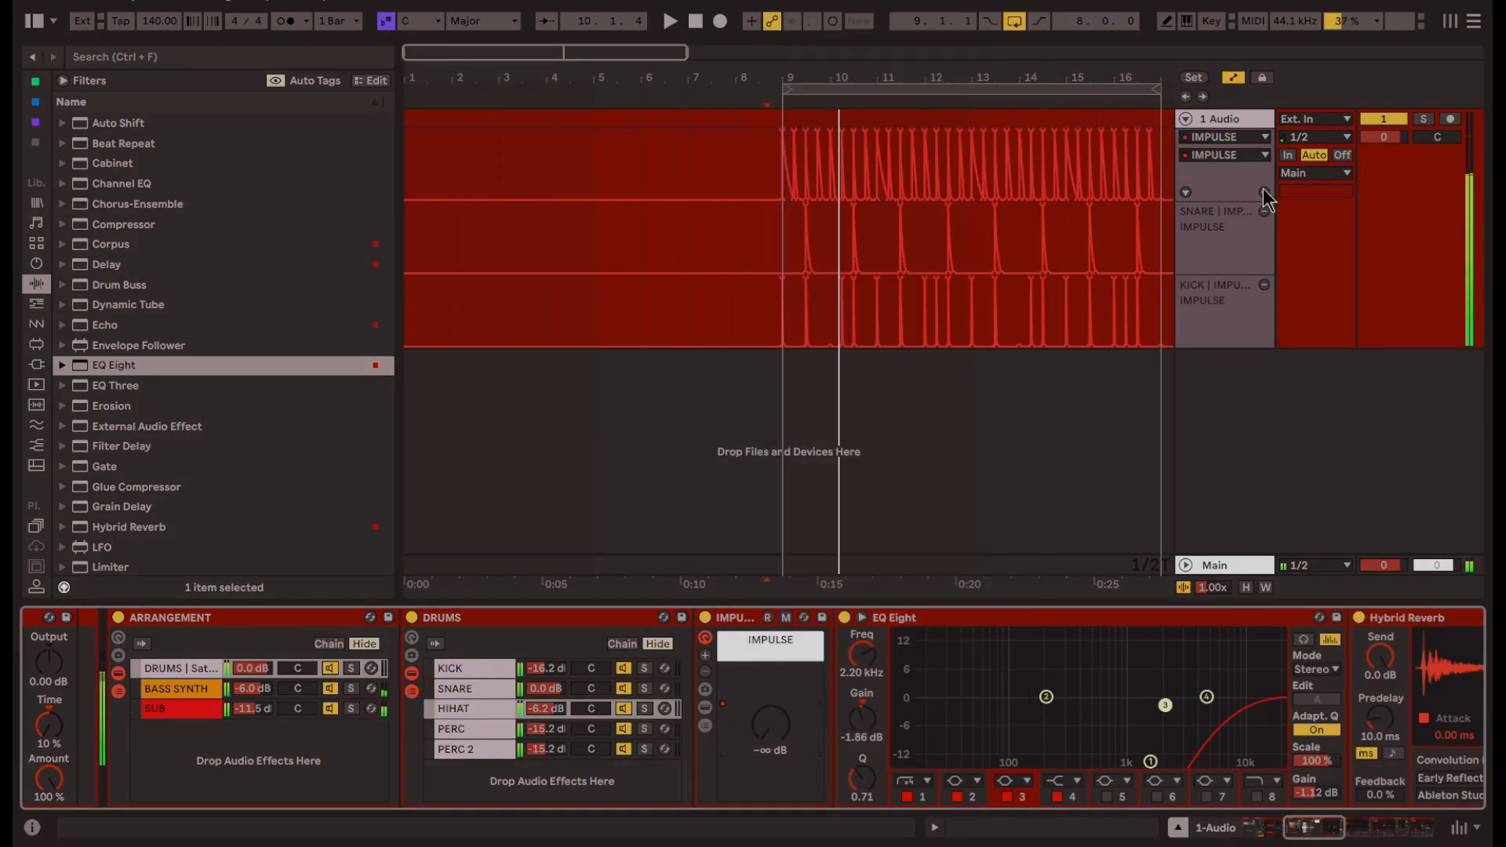
pyautogui.click(1263, 192)
pyautogui.click(474, 729)
pyautogui.click(770, 723)
pyautogui.click(1263, 193)
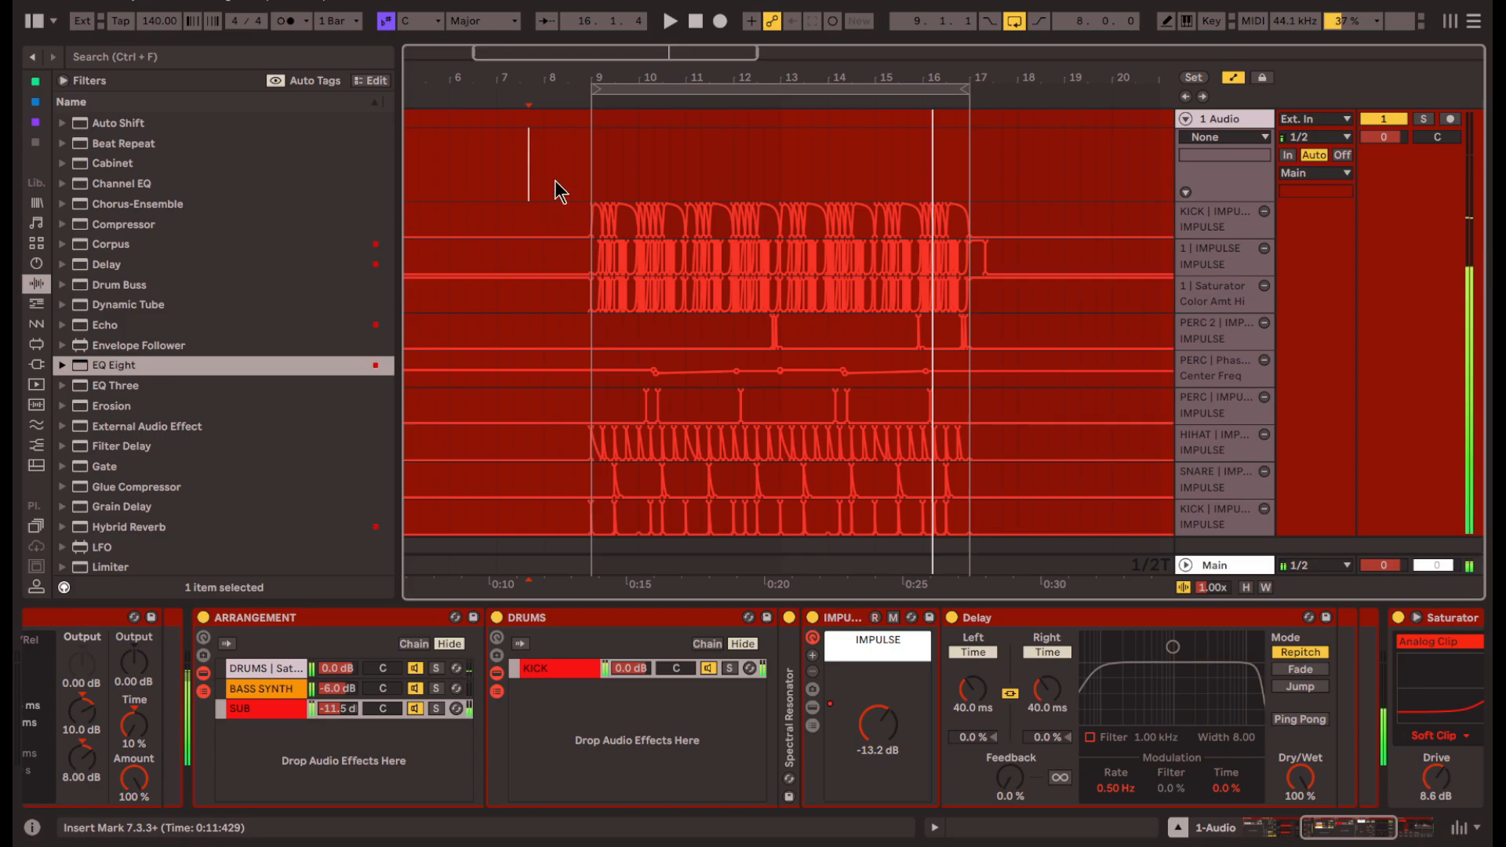
# - Try to group the BASS SYNTH and SUB chains into a nested rack
pyautogui.click(242, 706)
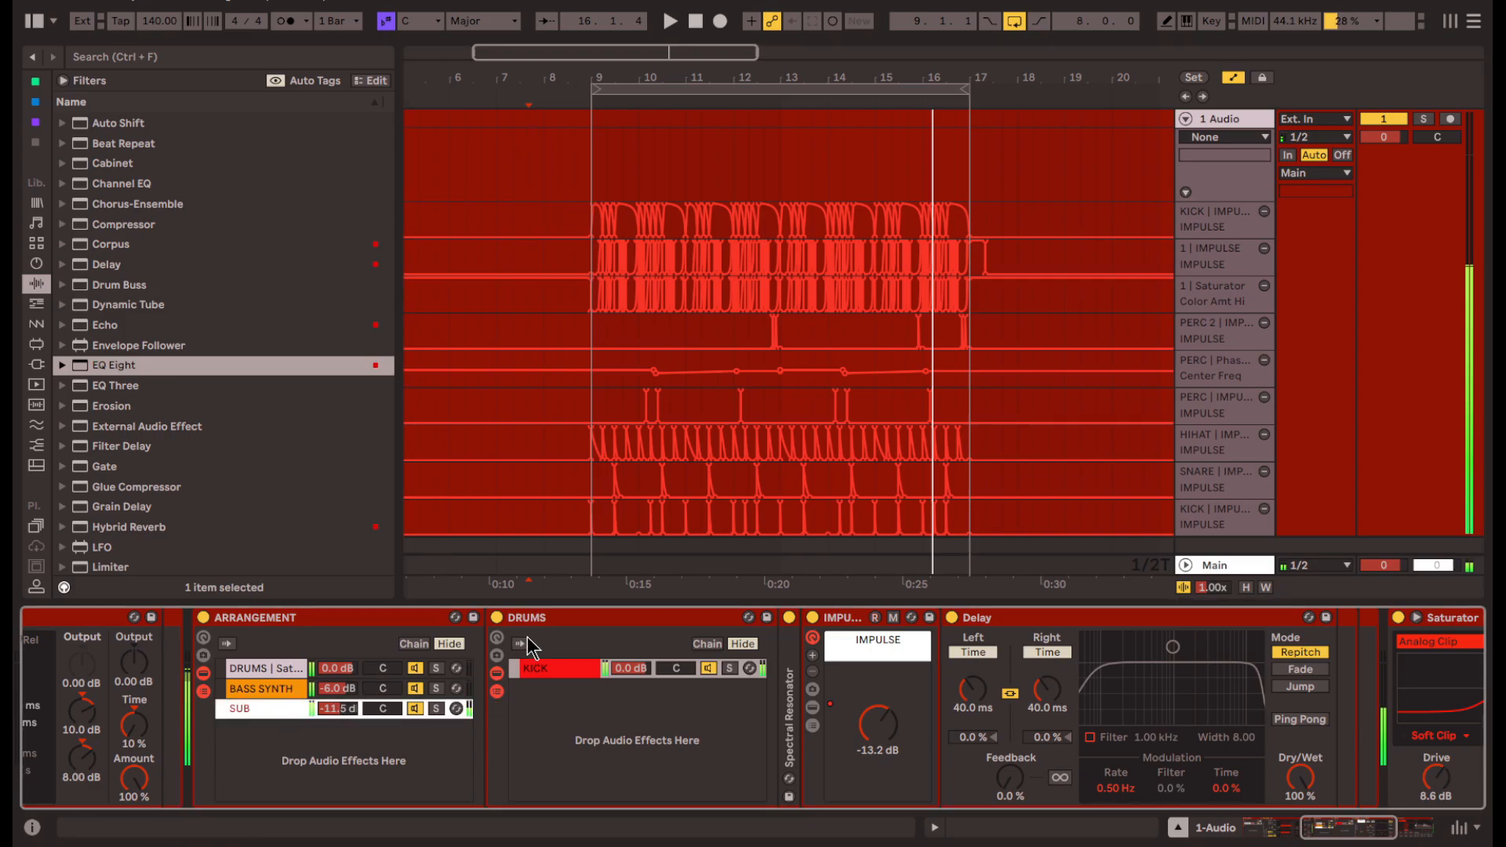
pyautogui.keyDown('shift'); pyautogui.click(265, 690); pyautogui.keyUp('shift')
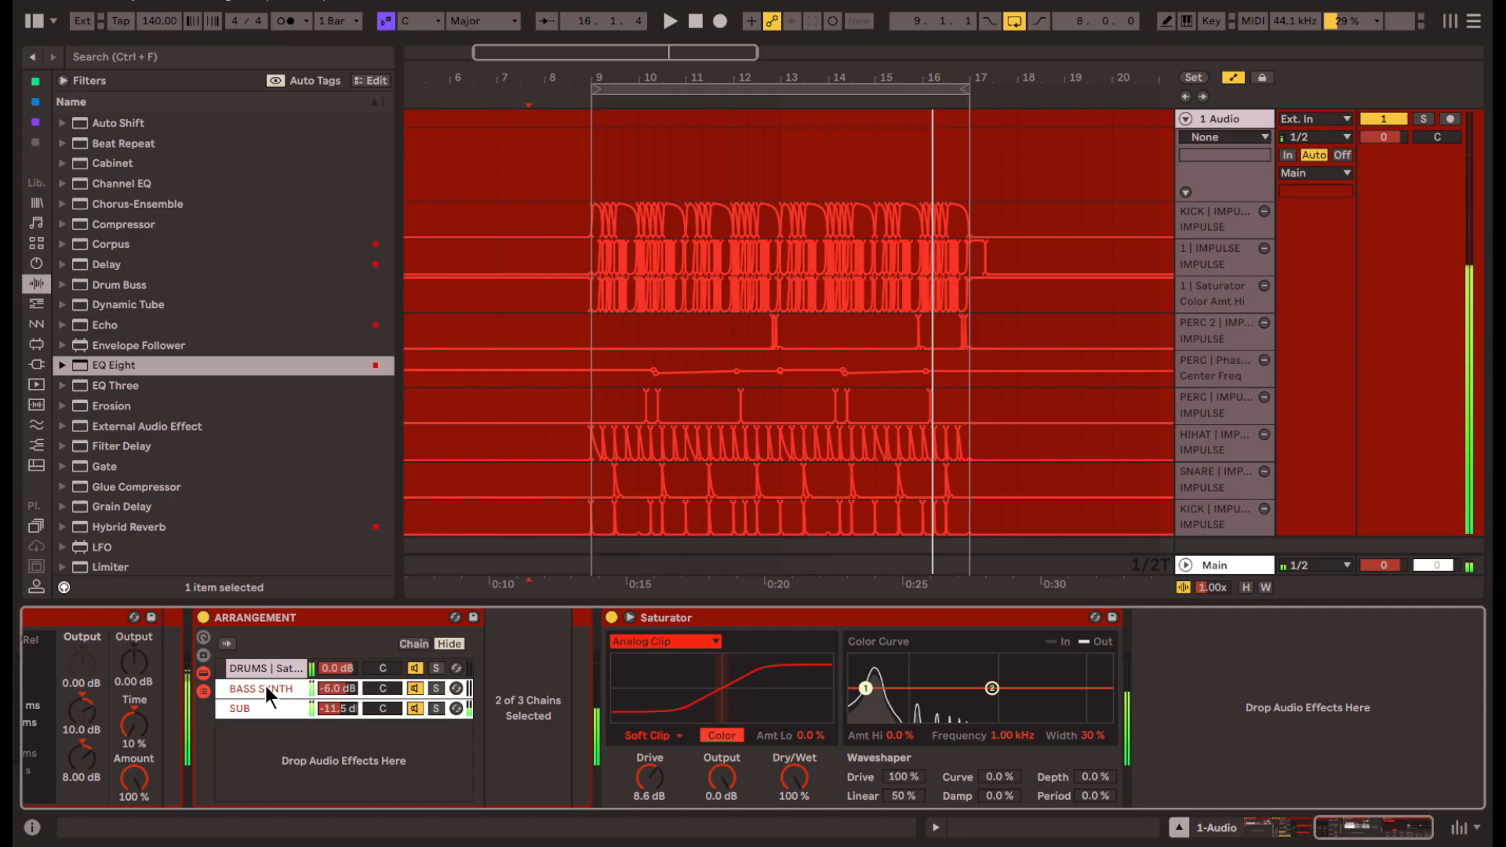
pyautogui.hotkey('ctrl', 'g')
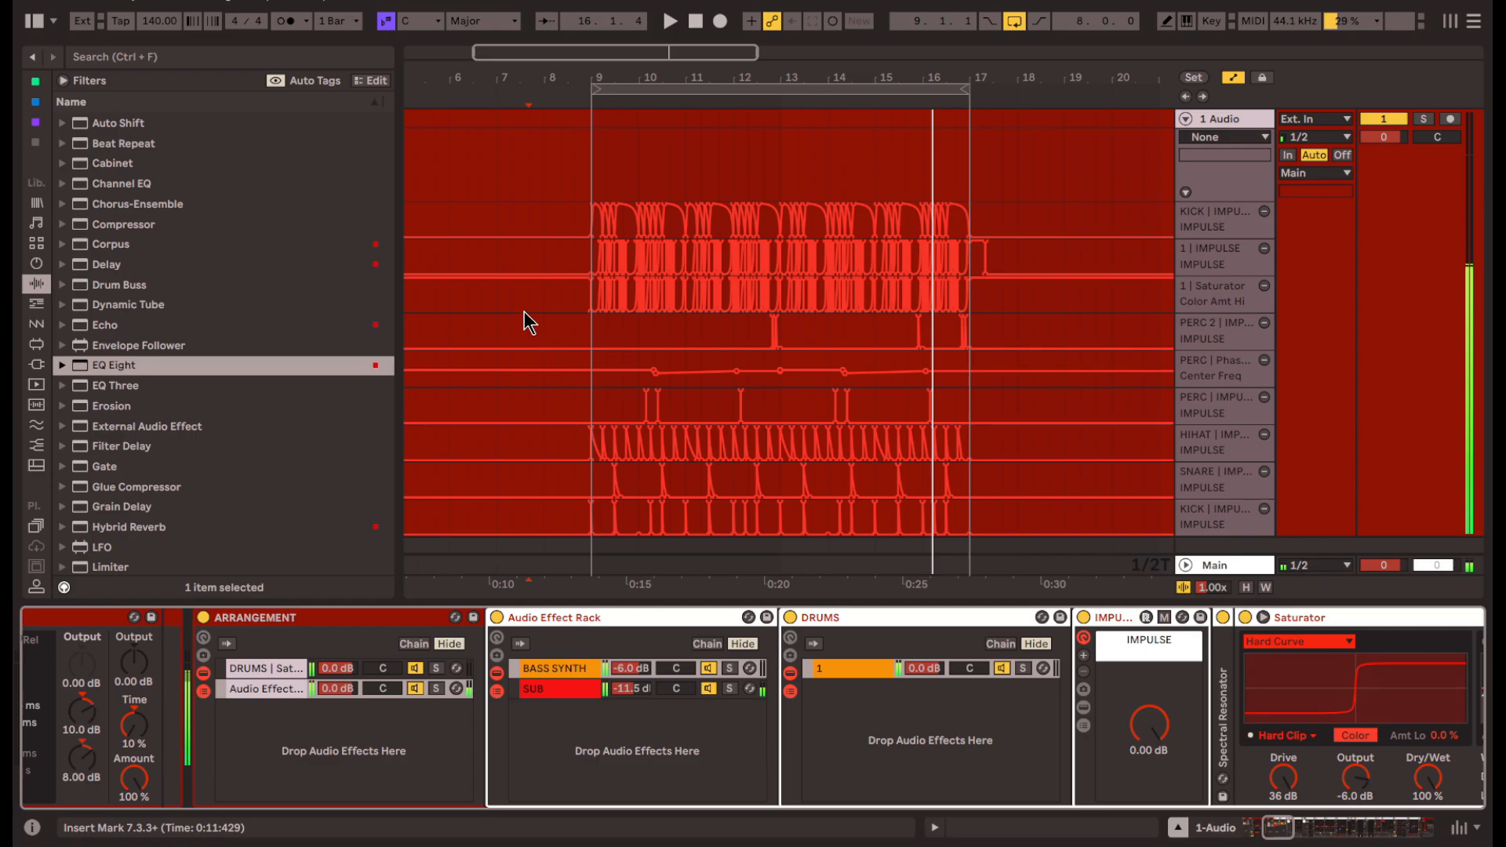
pyautogui.hotkey('ctrl', 'z')
# - Copy the BASS SYNTH's IMPULSE device into a new ARRANGEMENT chain and place it between BASS SYNTH and SUB
pyautogui.click(253, 706)
pyautogui.click(261, 692)
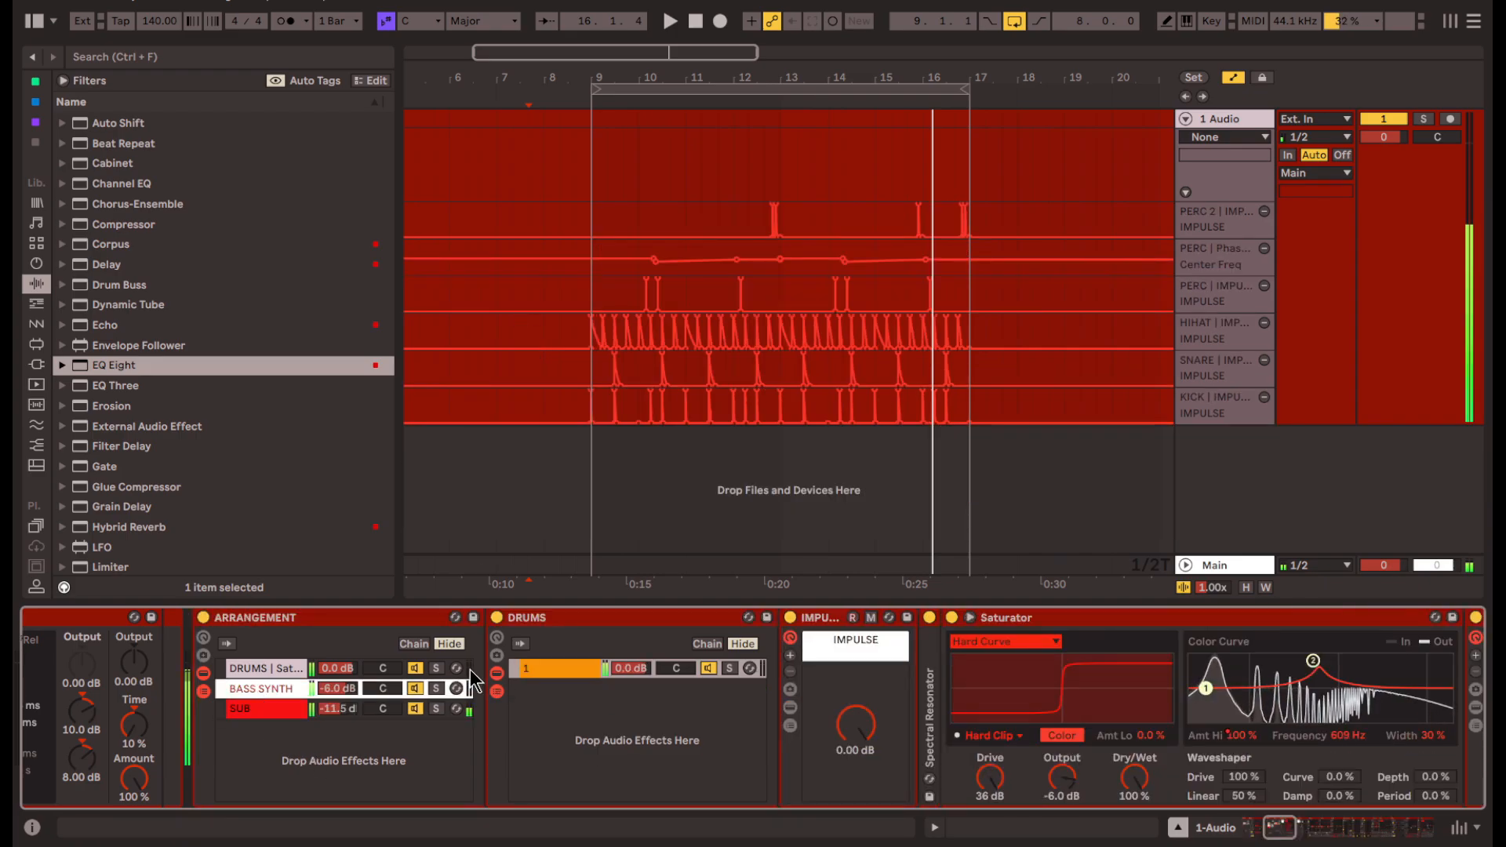
pyautogui.rightClick(276, 687)
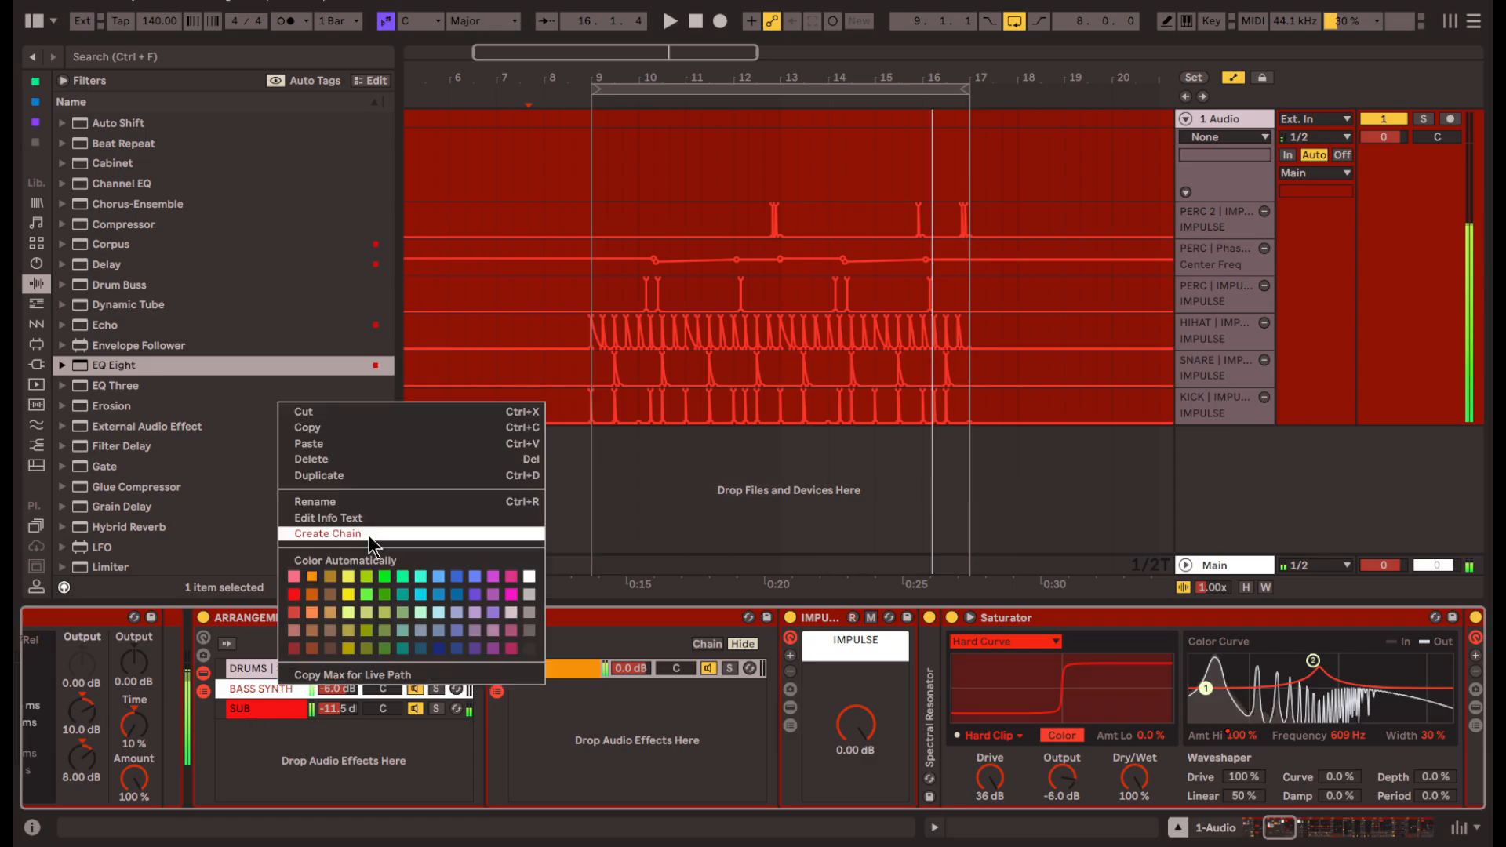
pyautogui.click(279, 731)
pyautogui.scroll(-10, 214, 485)
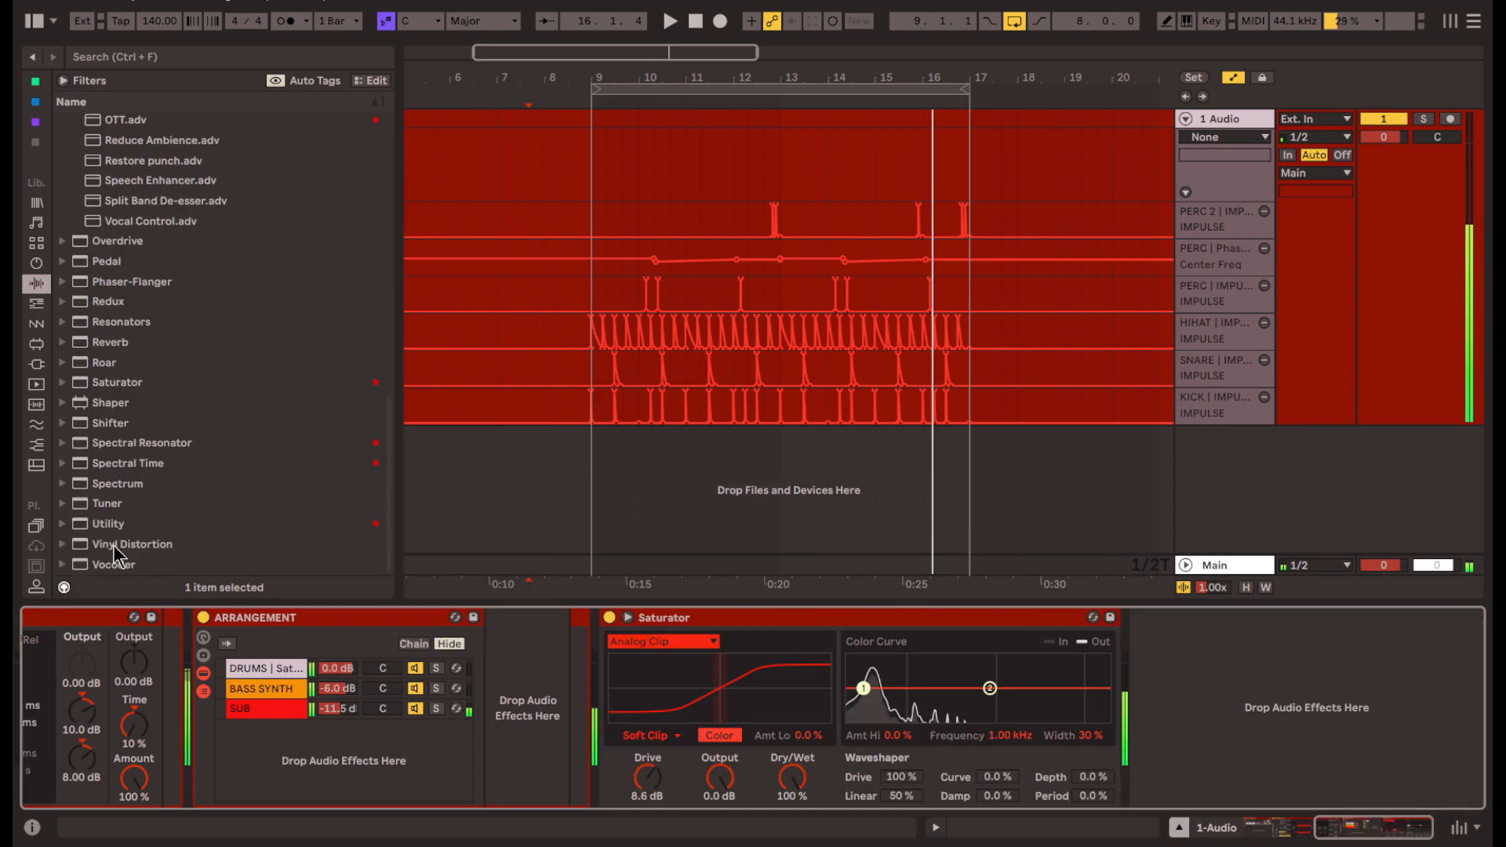
pyautogui.click(833, 618)
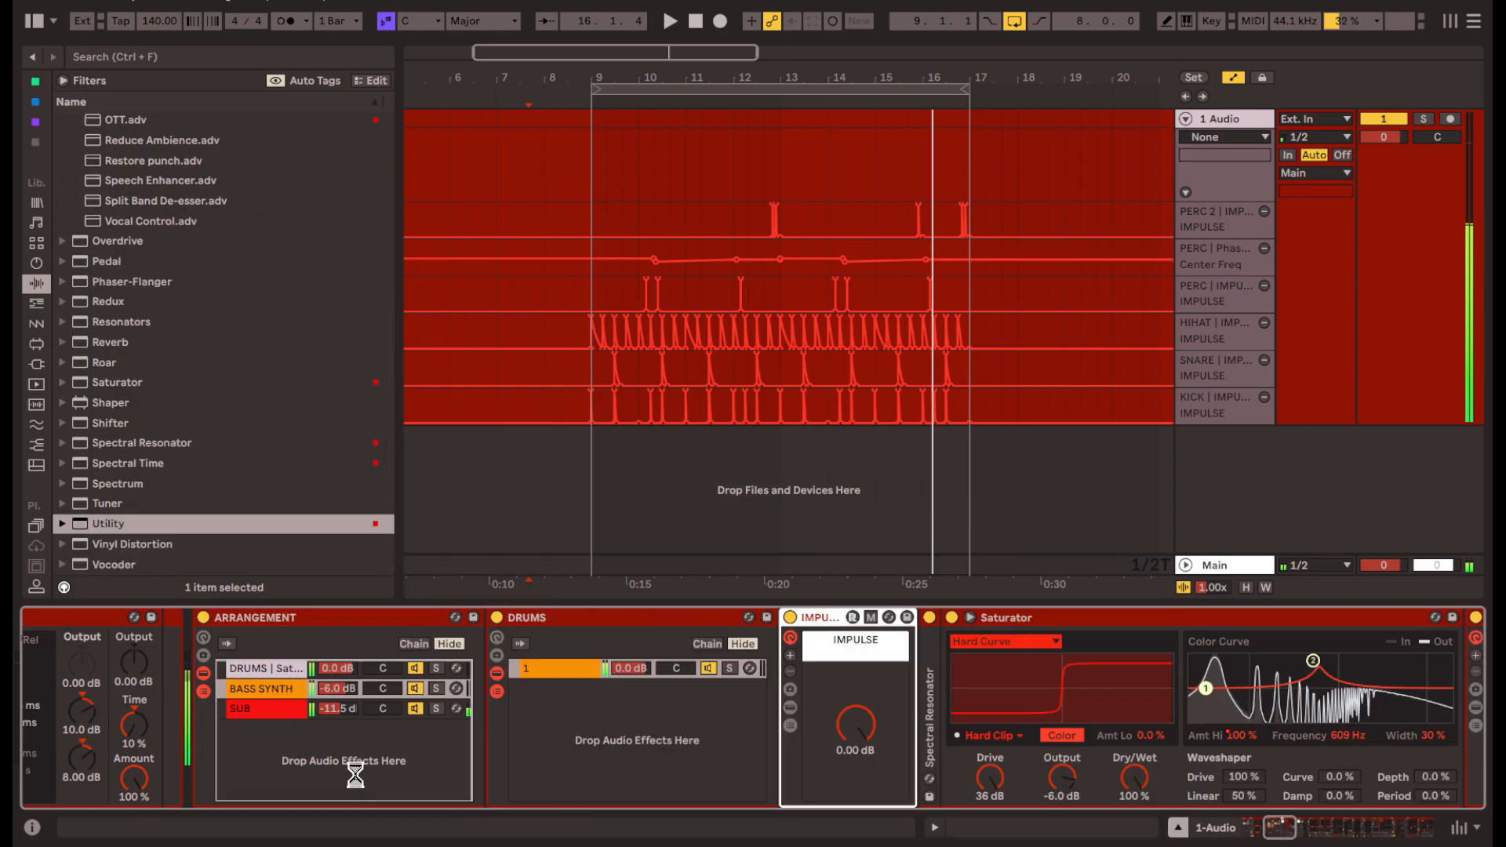
pyautogui.moveTo(355, 775); pyautogui.dragTo(359, 776)
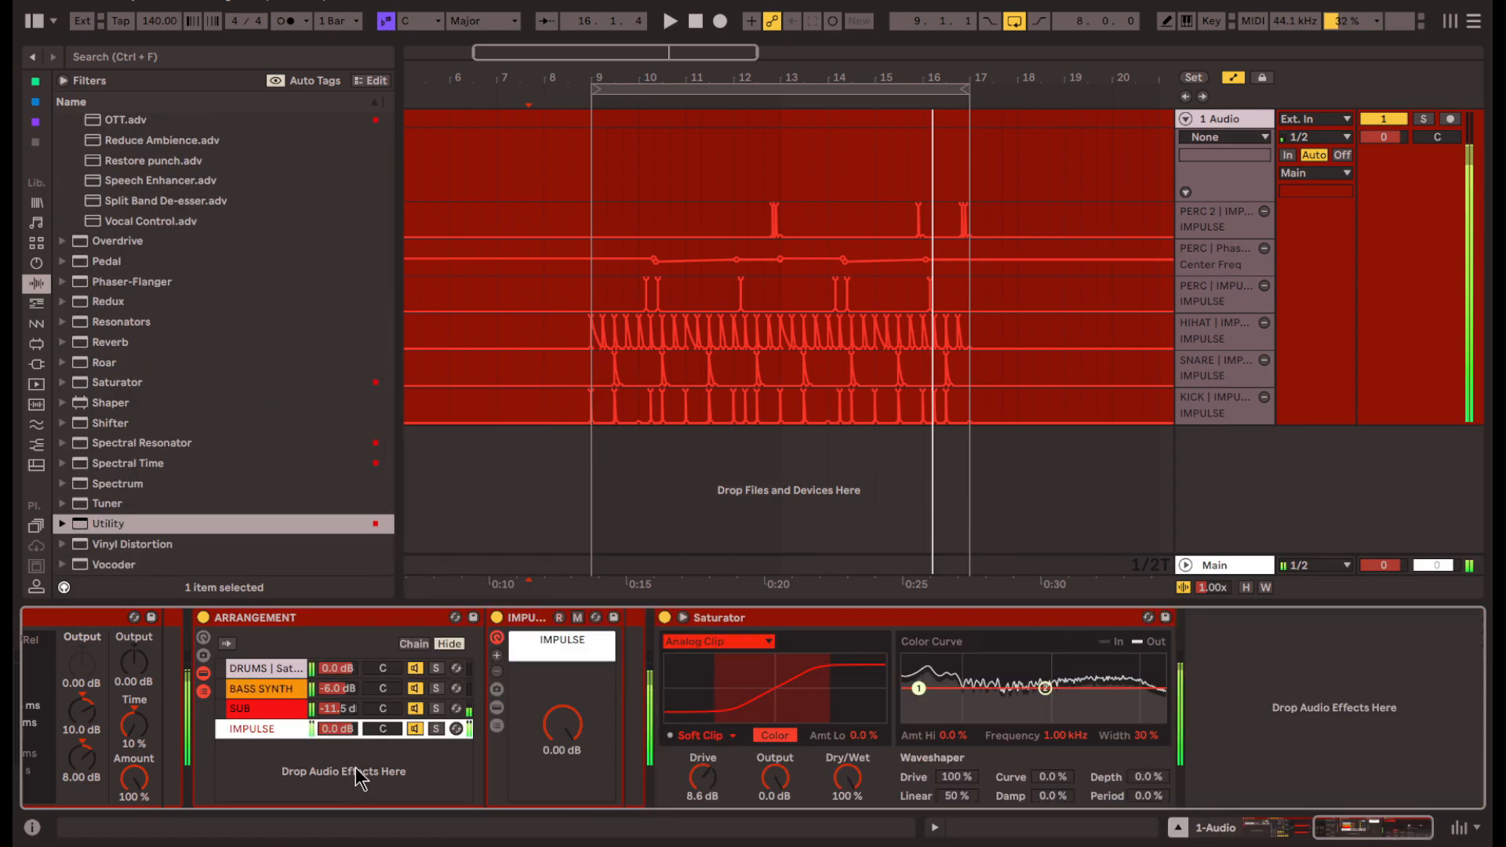
pyautogui.click(414, 729)
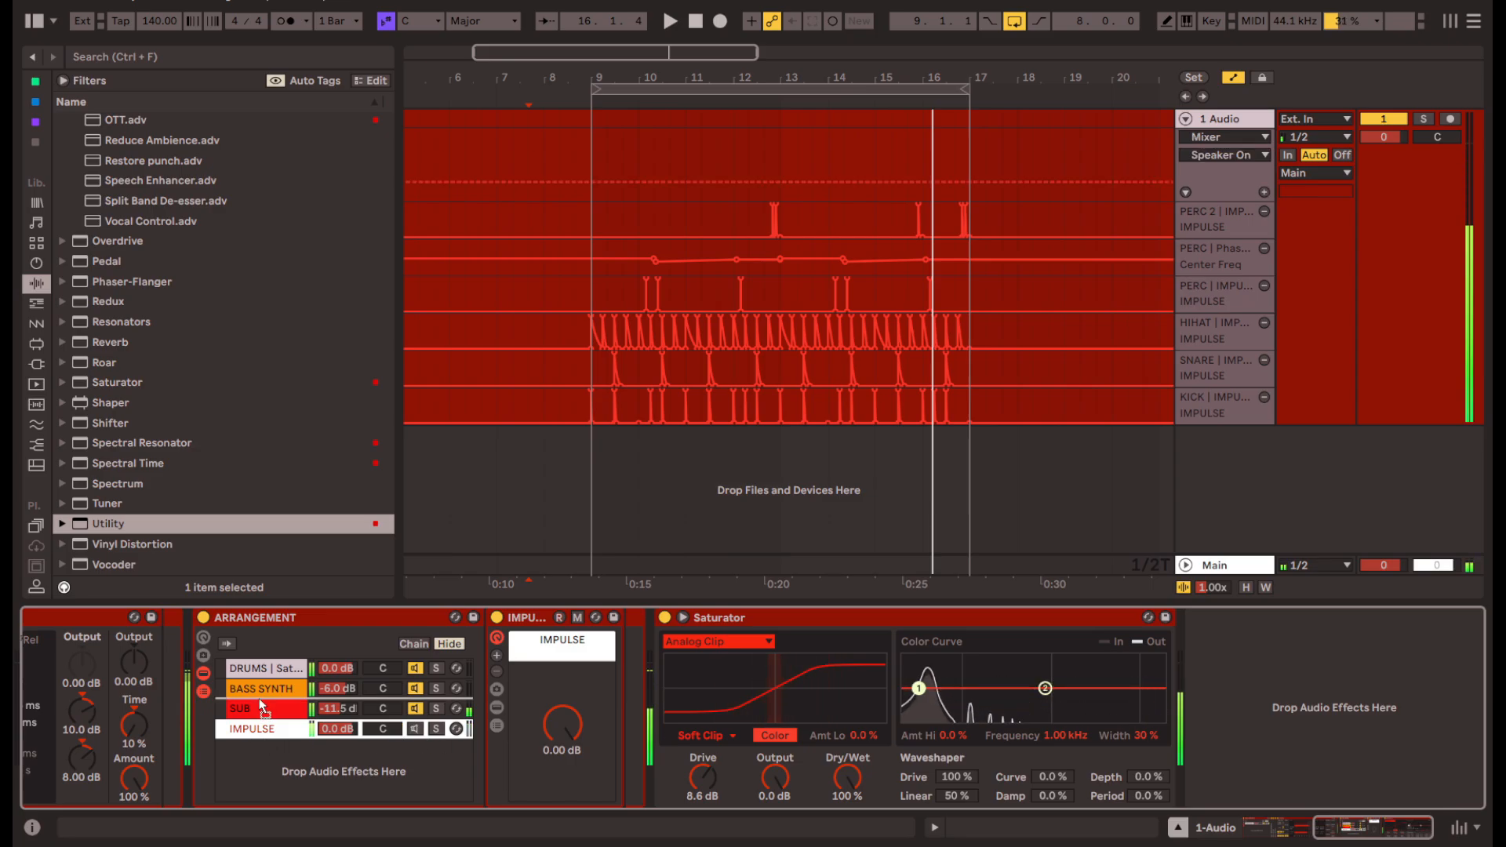
pyautogui.moveTo(259, 699); pyautogui.dragTo(276, 704)
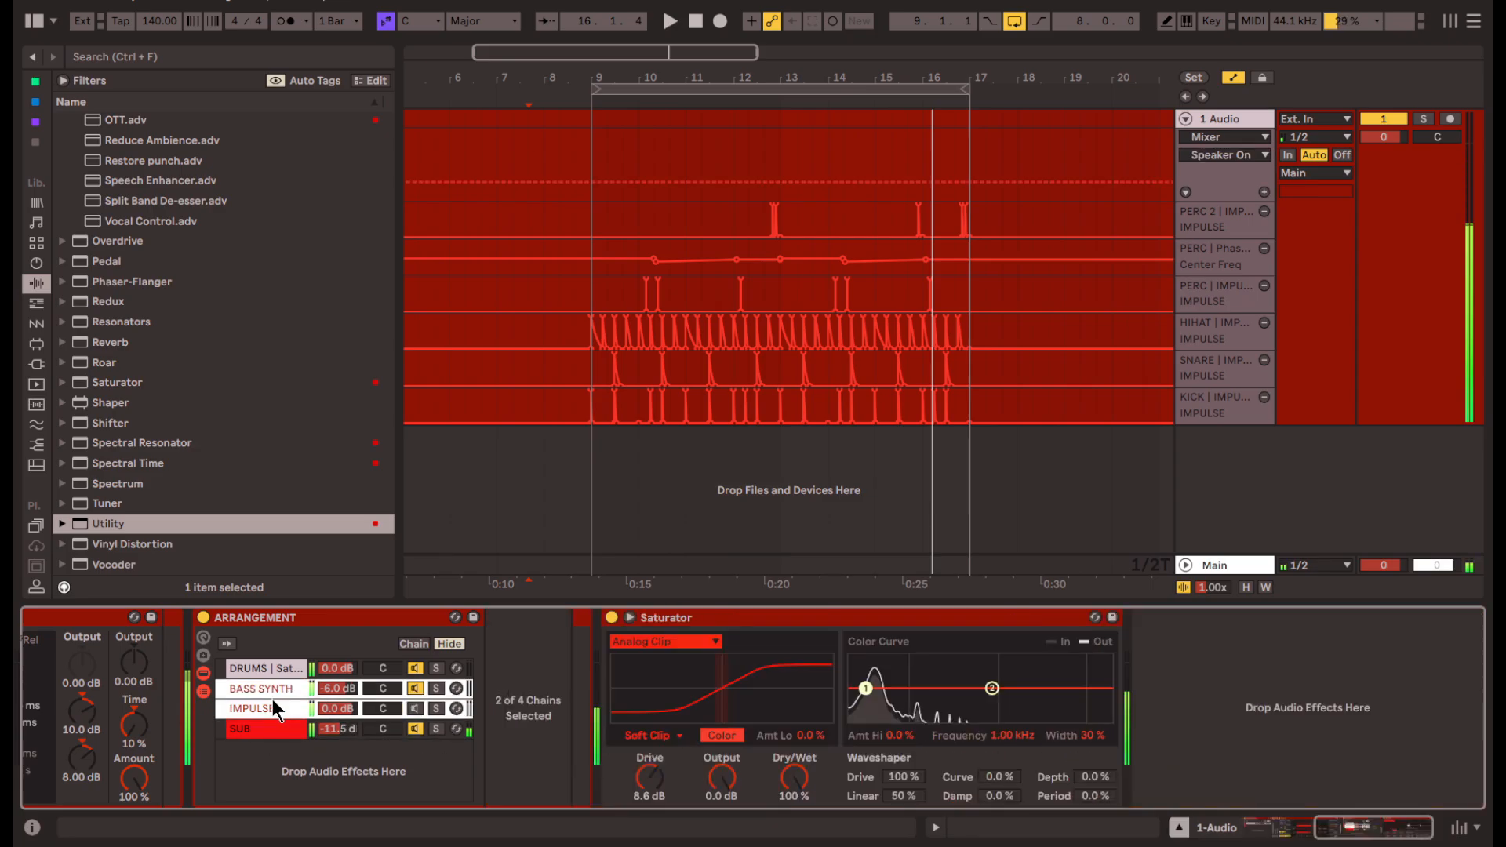
# - Group the BASS SYNTH and IMPULSE chains into a nested rack and rename its chain SIDECHAIN
pyautogui.hotkey('ctrl', 'g')
pyautogui.hscroll(-3, 220, 718)
pyautogui.click(229, 687)
pyautogui.hotkey('ctrl', 'r')
pyautogui.write('SID')
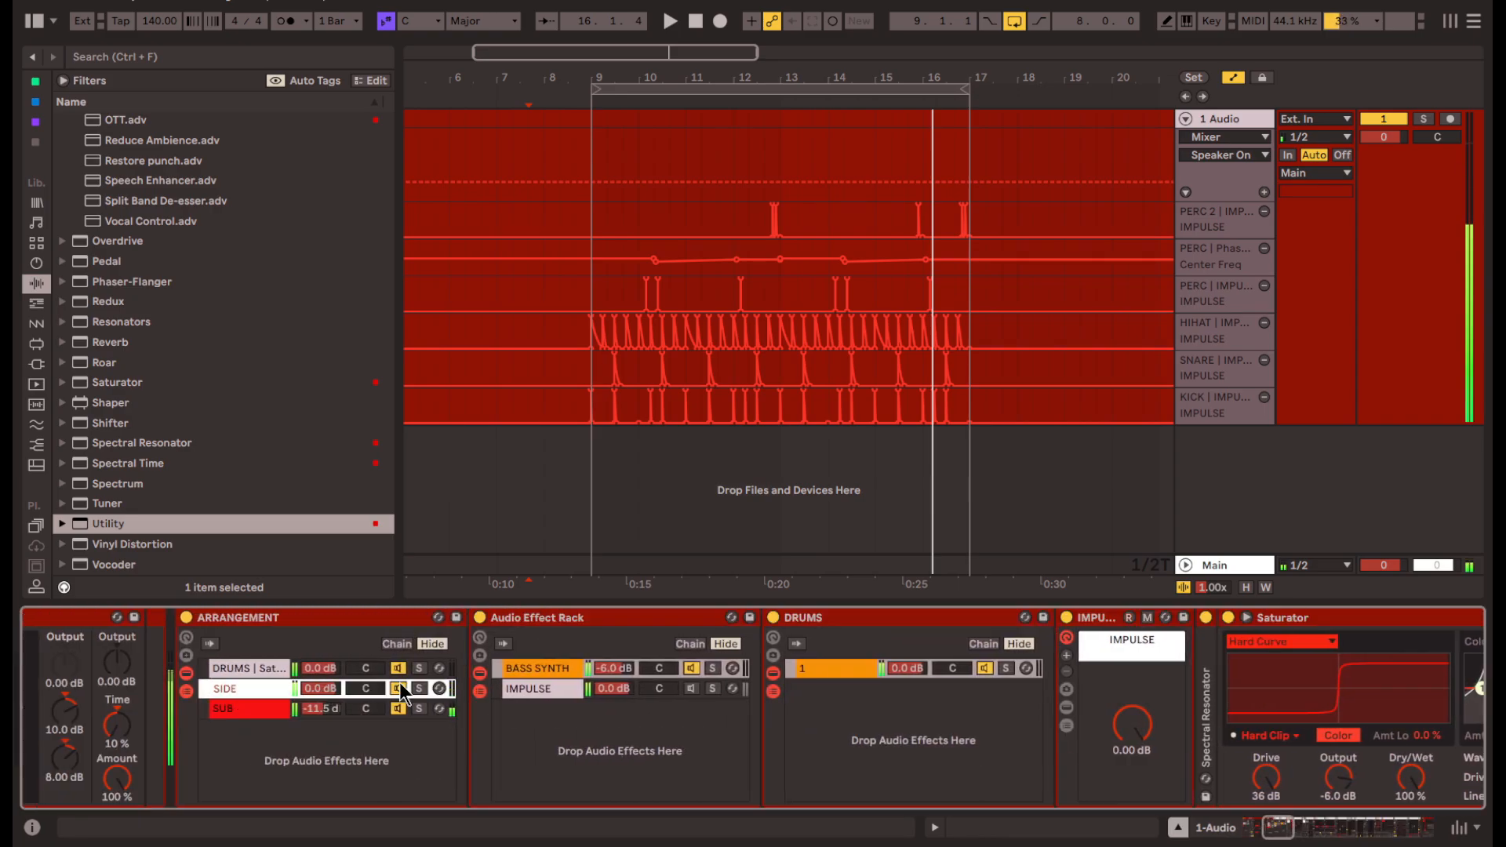
# - Color the IMPULSE chain inside the SIDECHAIN rack yellow
pyautogui.rightClick(550, 688)
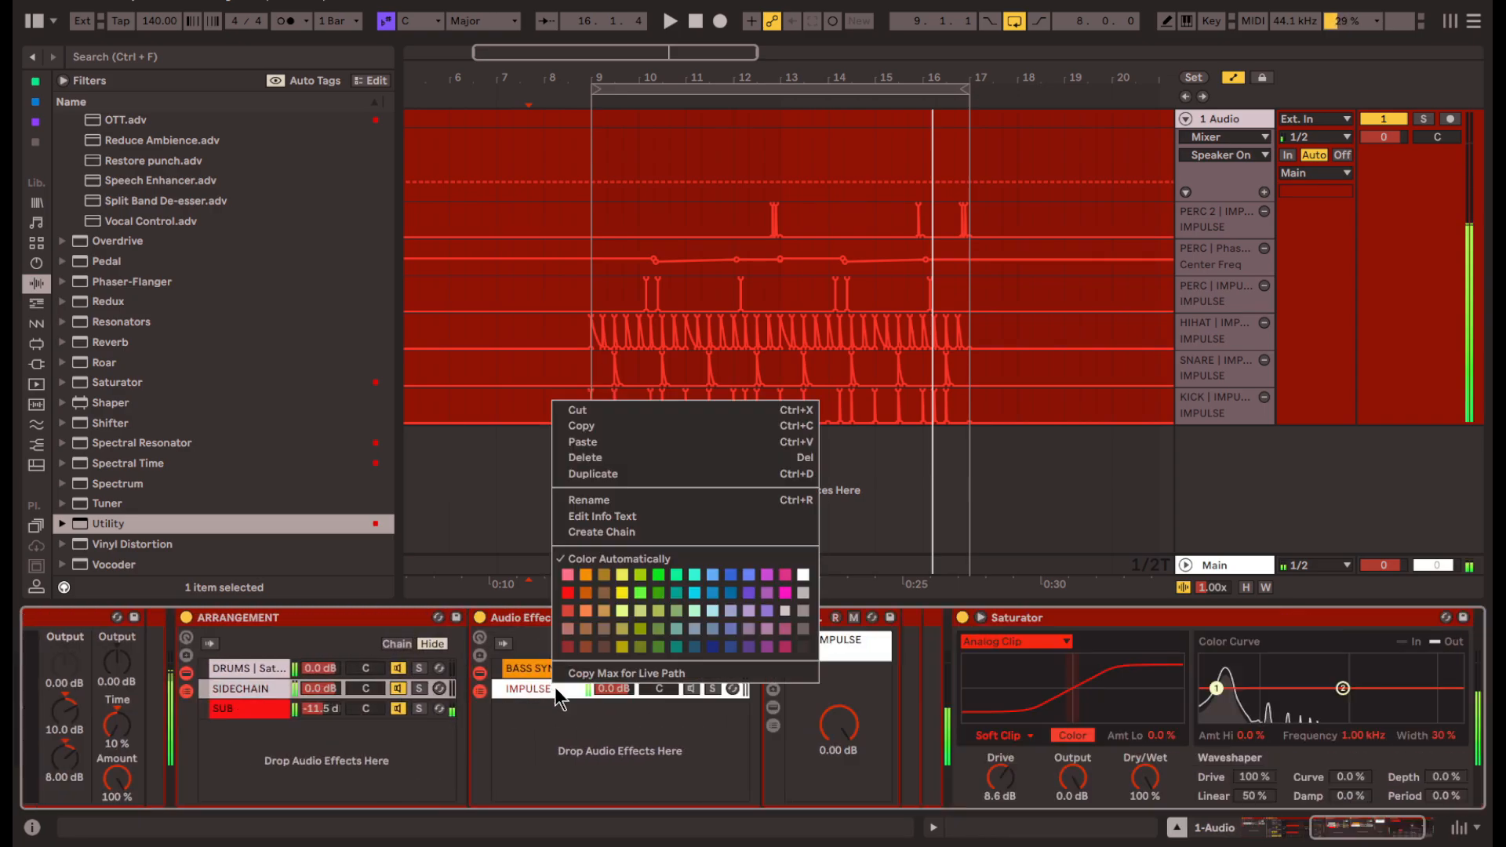
pyautogui.click(622, 580)
pyautogui.rightClick(551, 692)
pyautogui.click(624, 586)
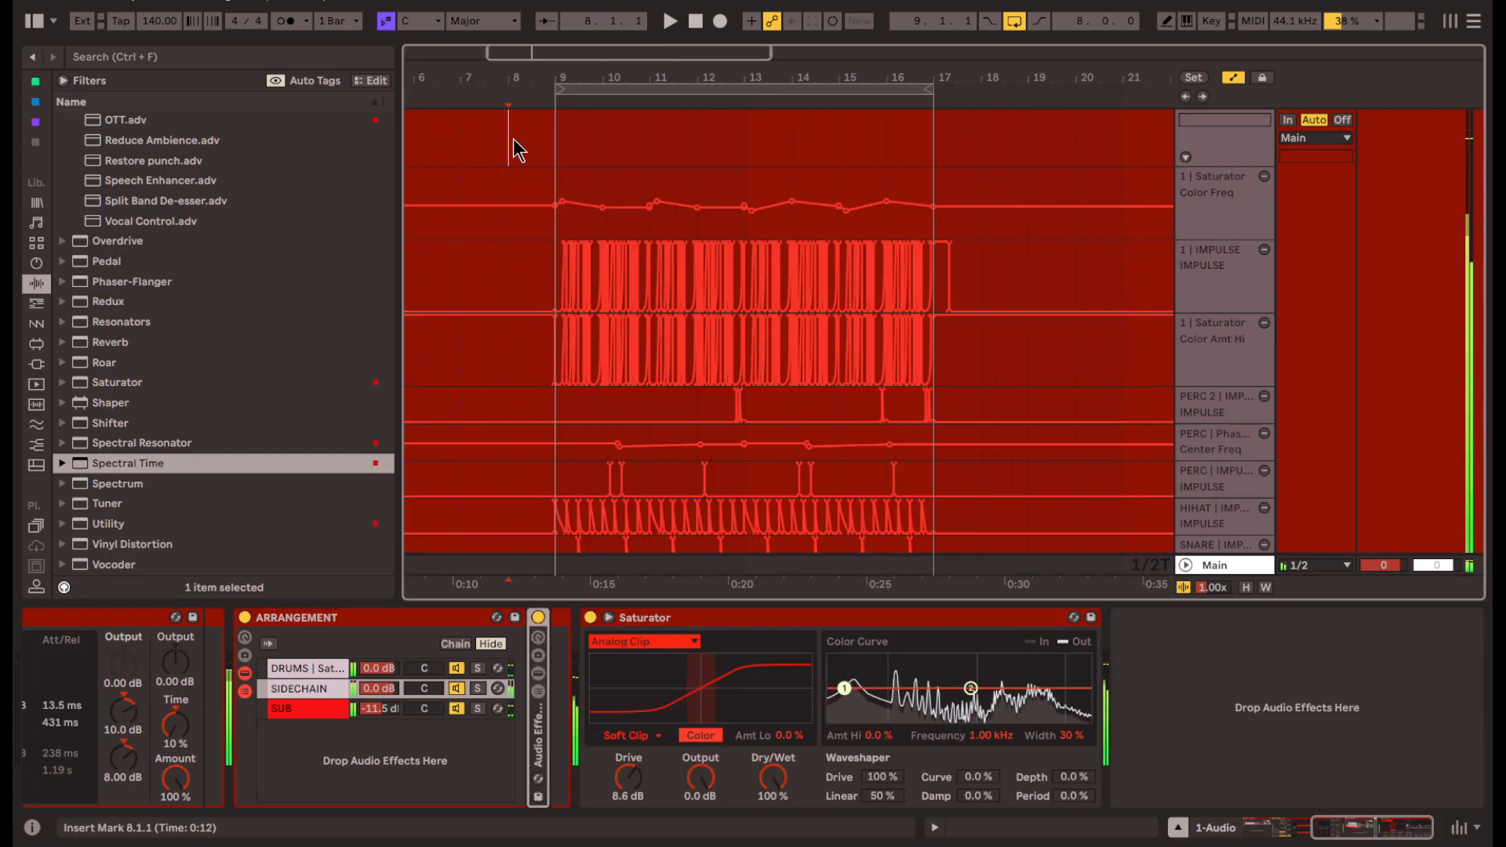
# - Add a Compressor after the nested rack in the SIDECHAIN chain
pyautogui.click(540, 140)
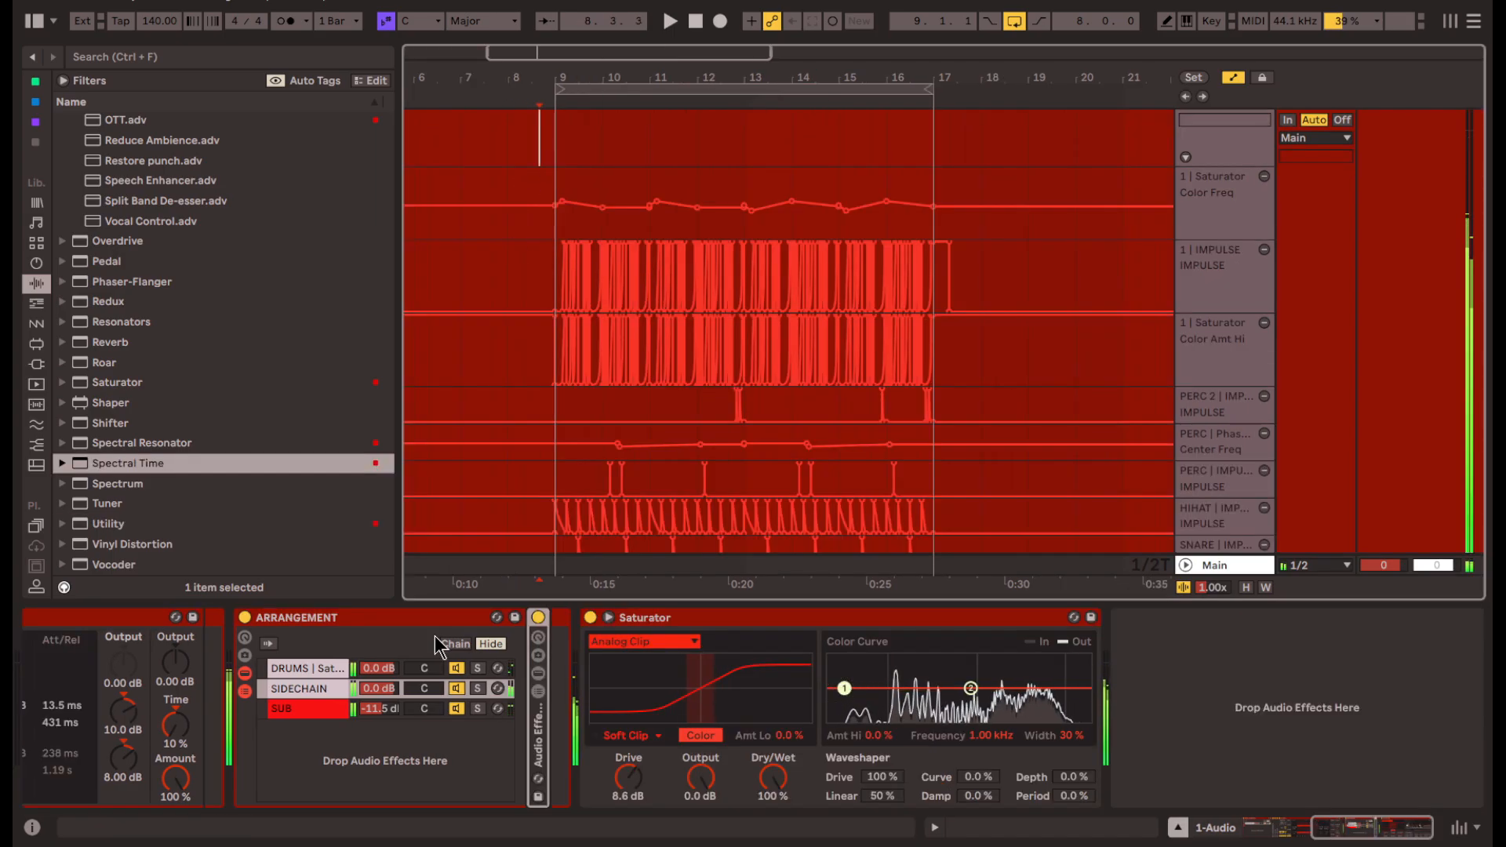
pyautogui.click(310, 708)
pyautogui.click(886, 619)
pyautogui.click(294, 667)
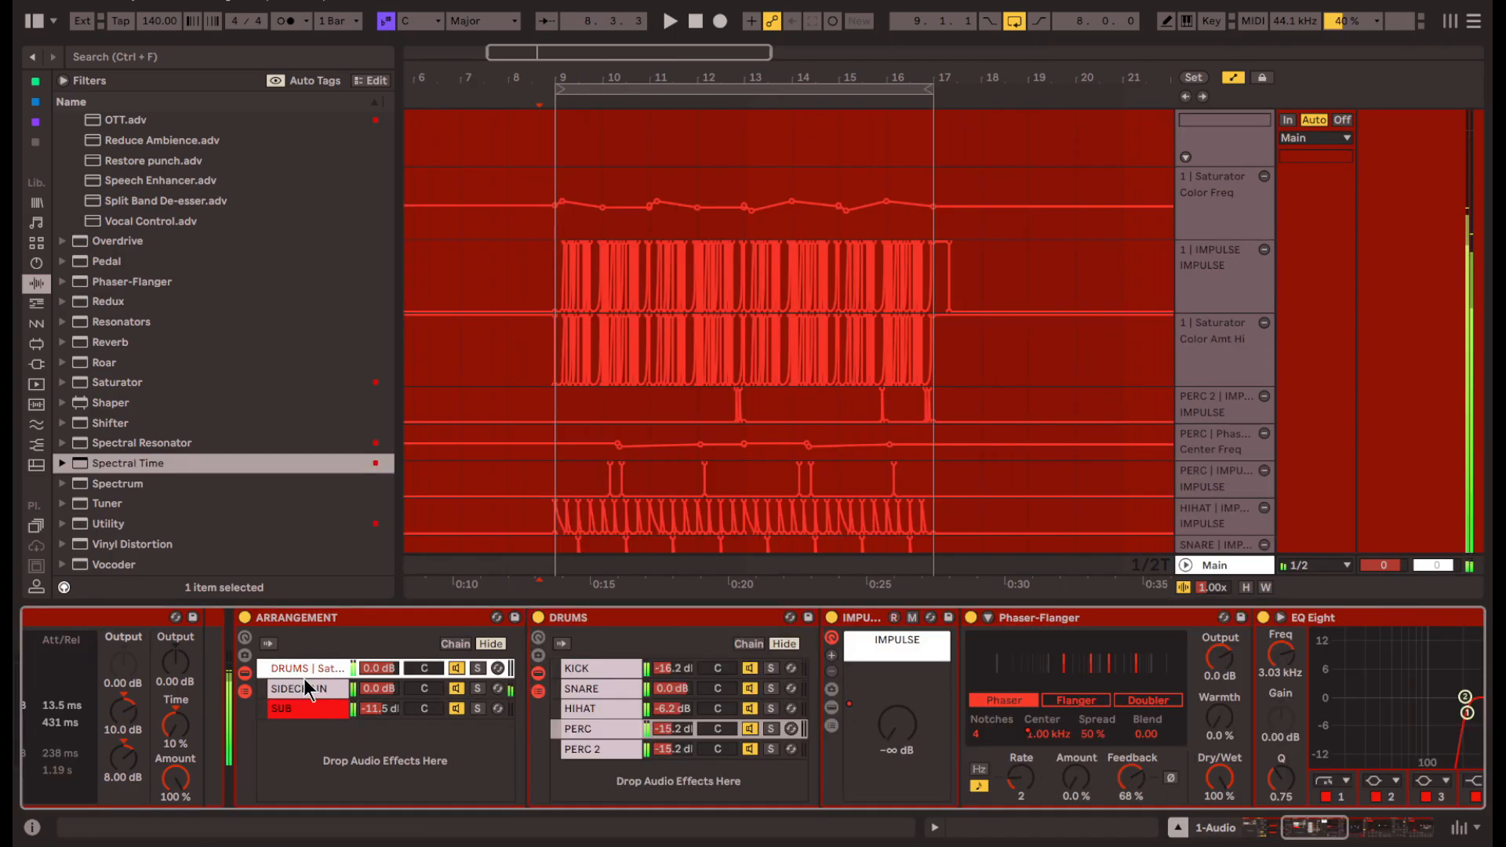
pyautogui.click(390, 694)
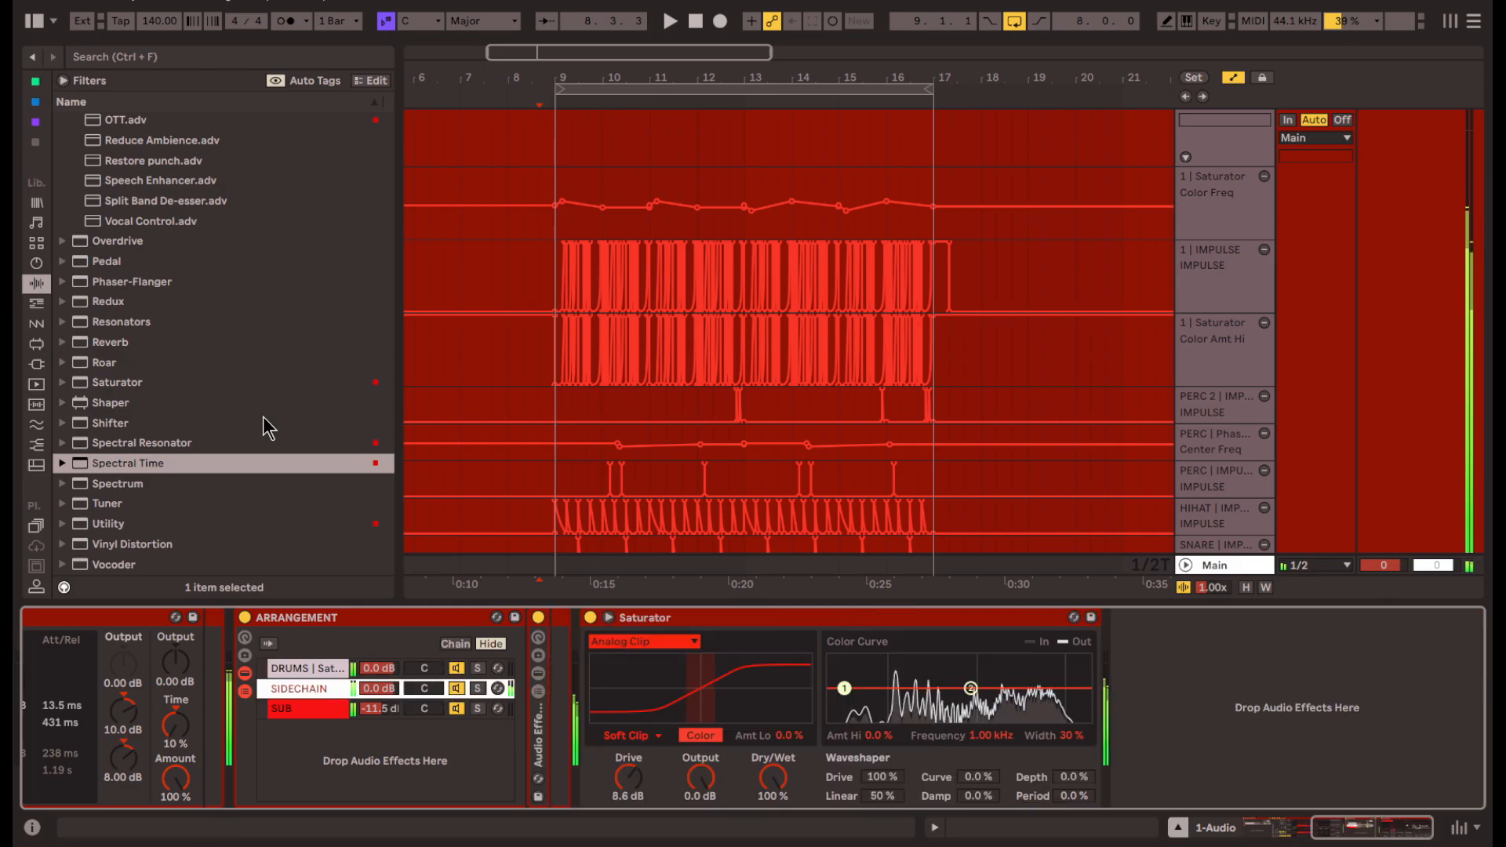
pyautogui.scroll(10, 182, 415)
pyautogui.click(180, 420)
pyautogui.moveTo(157, 176); pyautogui.dragTo(568, 760)
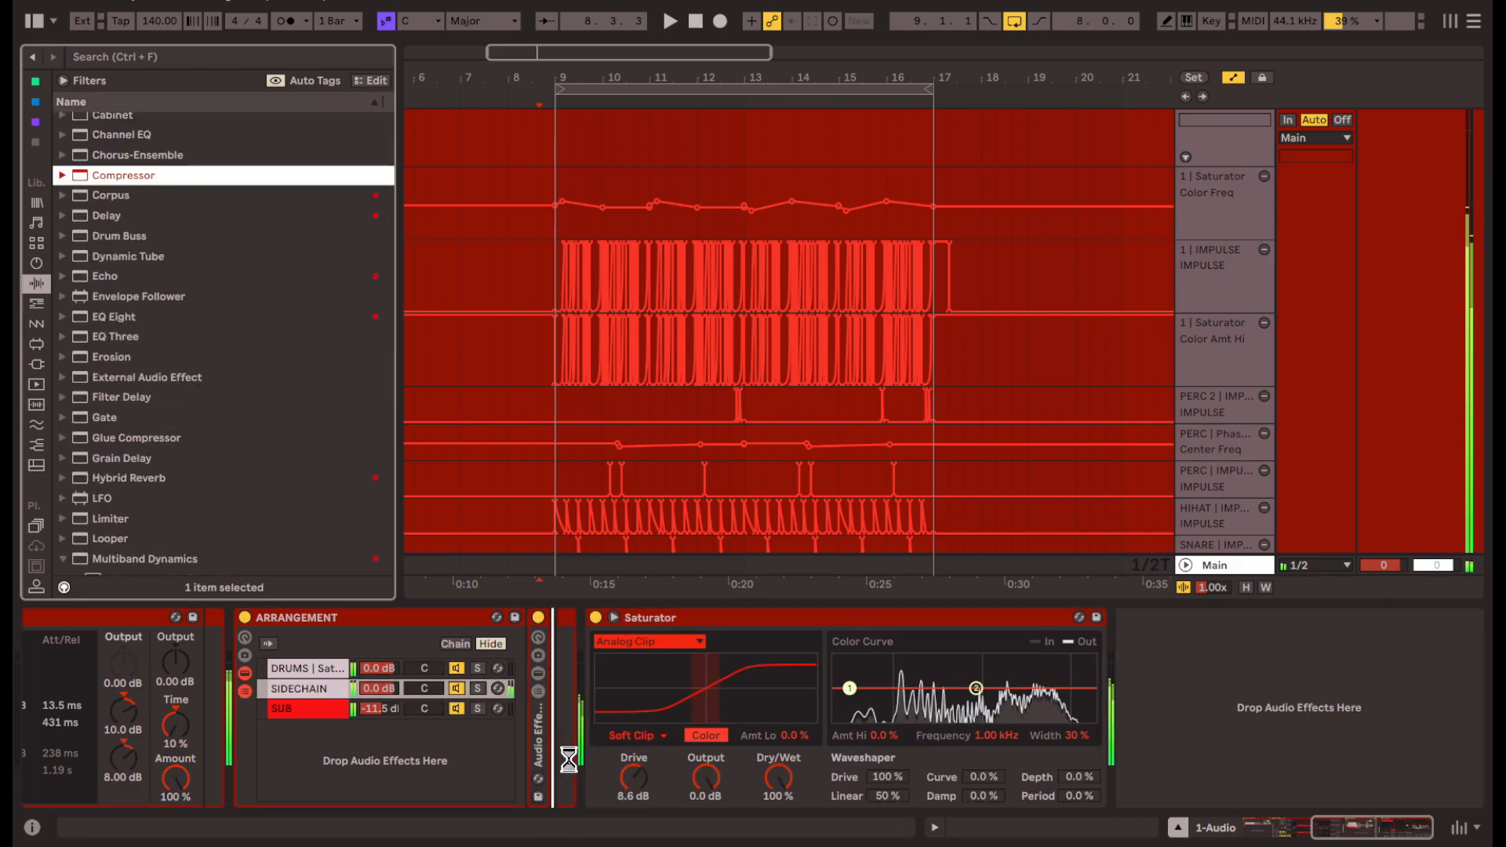
# - Sidechain the Compressor from 1-Audio's KICK | IMPULSE | Utility | Post FX signal and rename it KICK SC
pyautogui.click(603, 669)
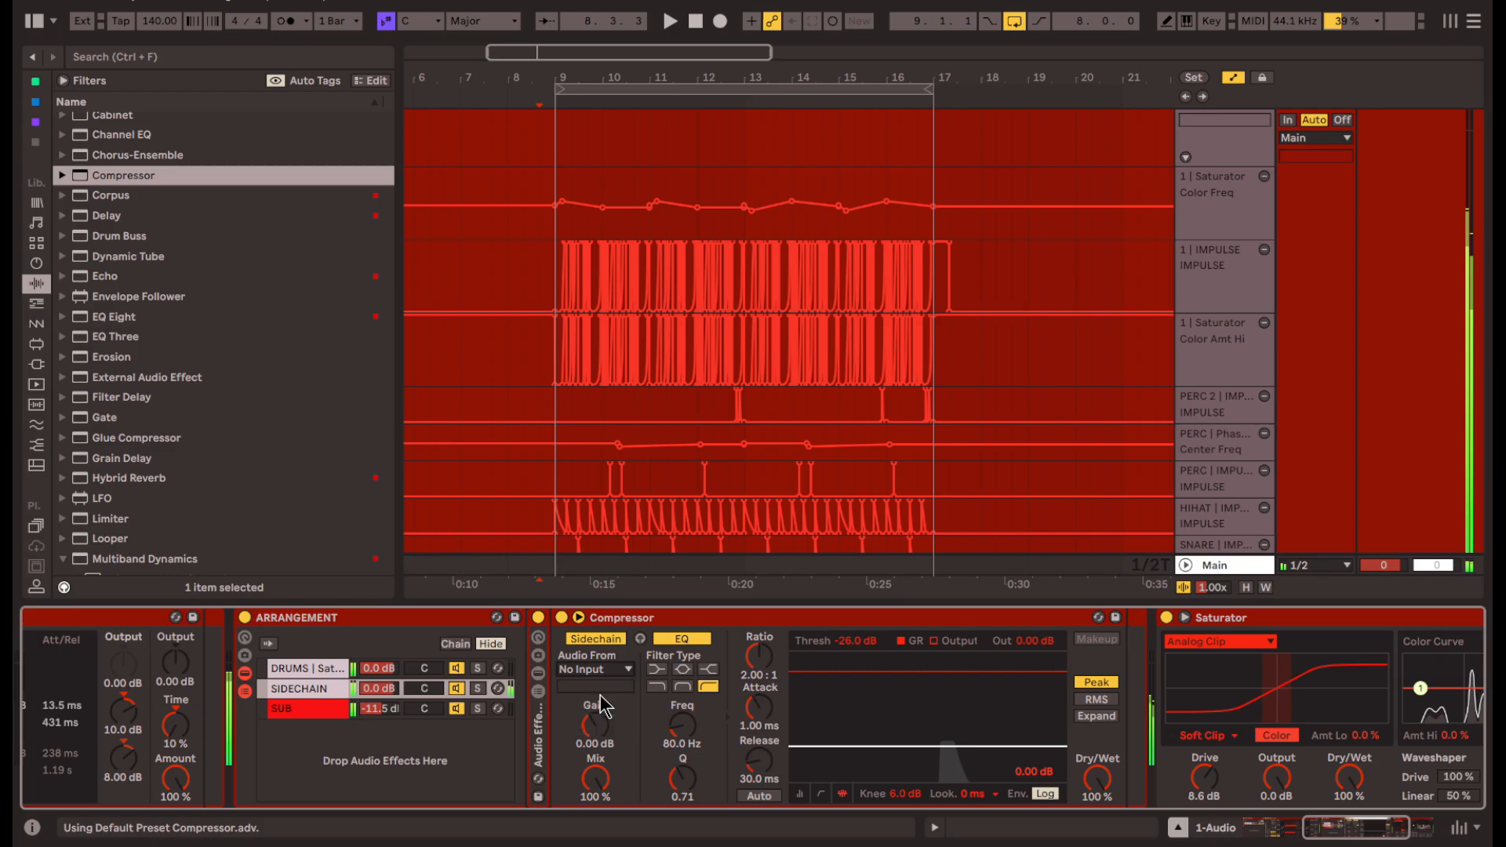
pyautogui.click(605, 687)
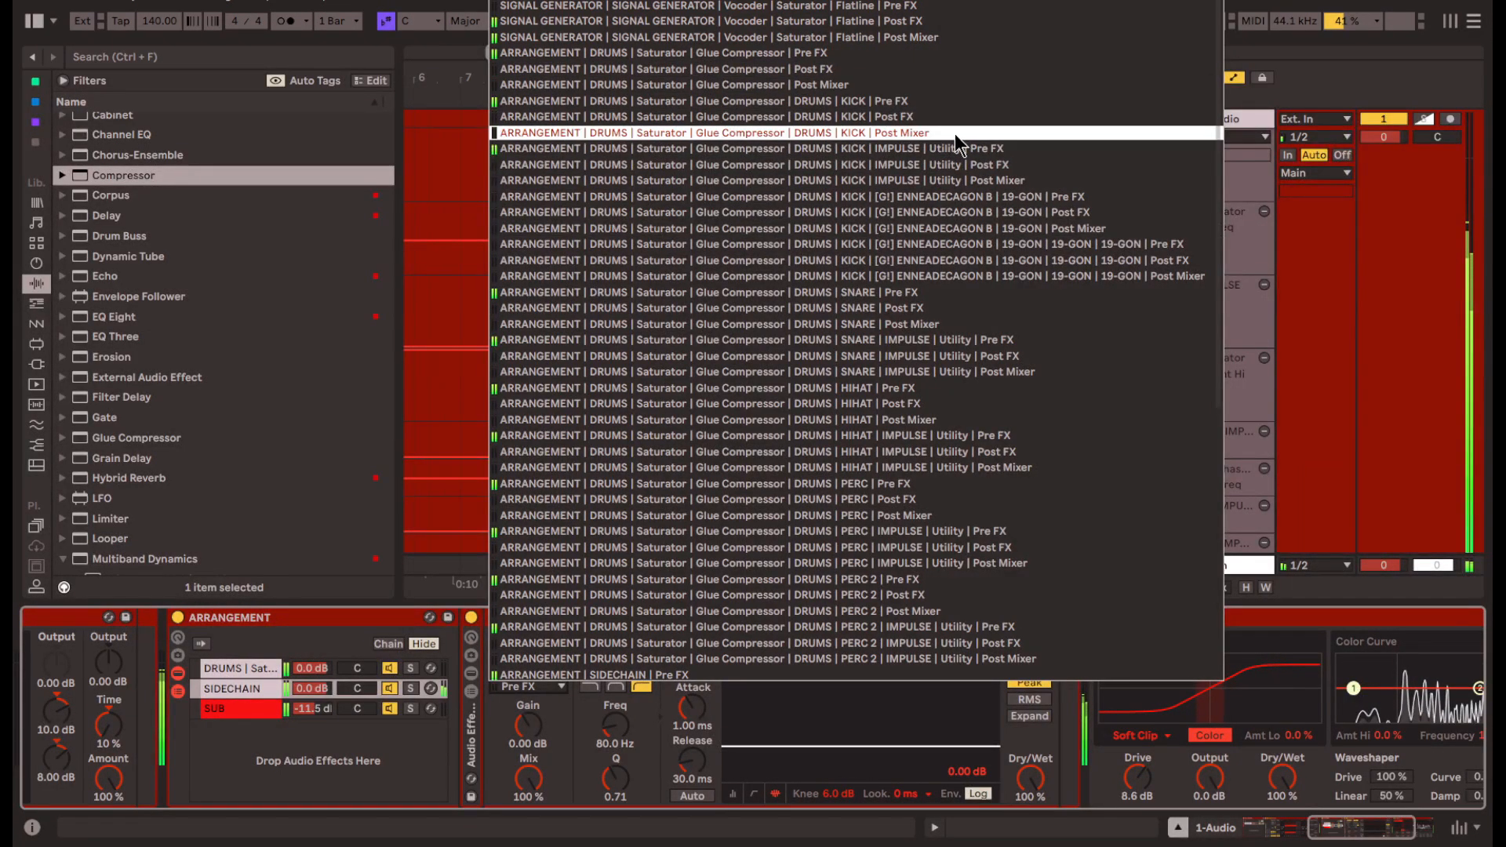
pyautogui.click(1017, 165)
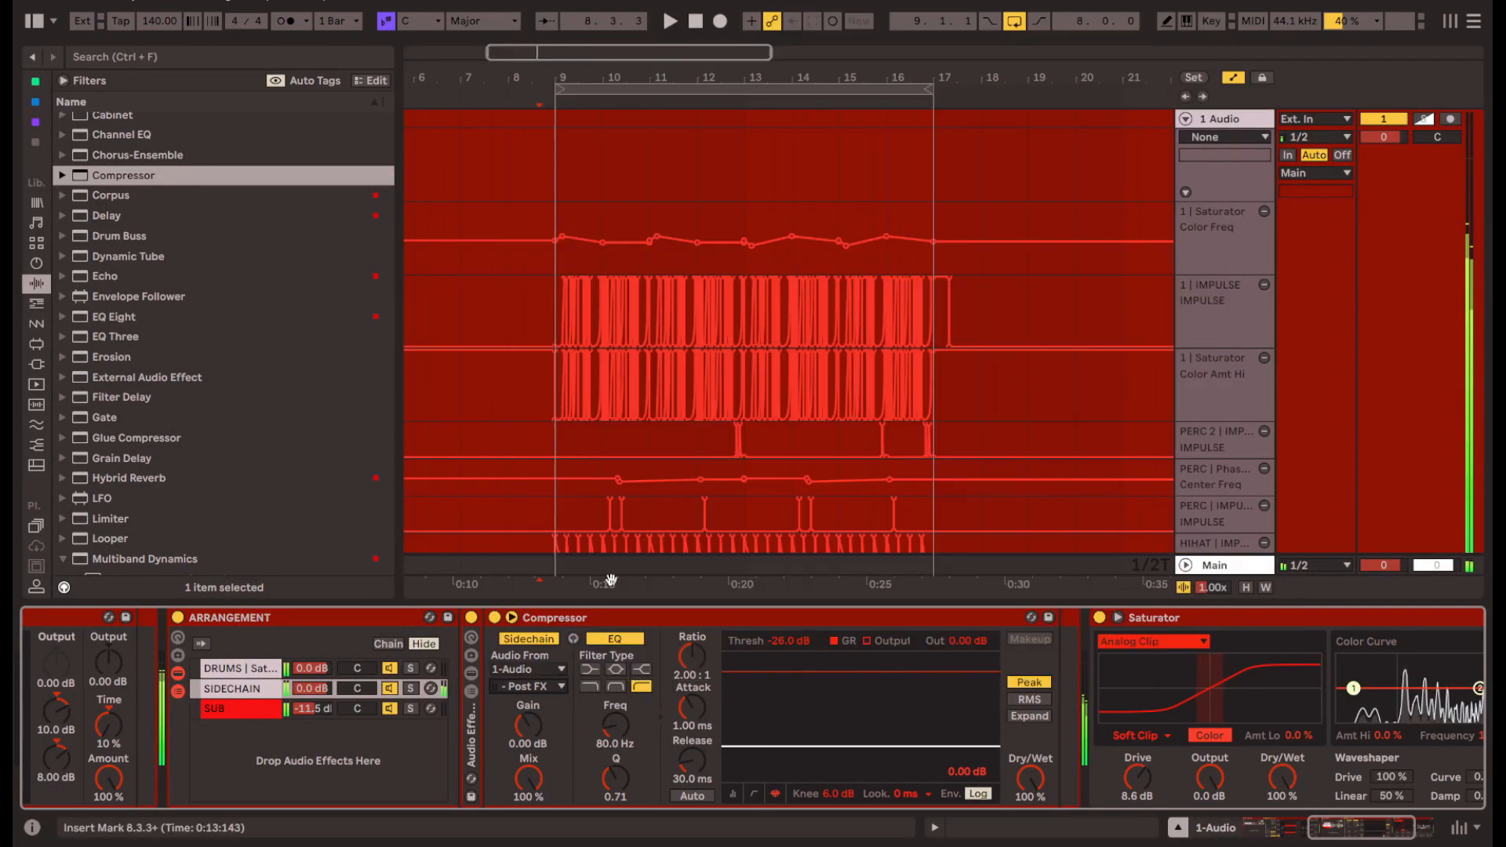
pyautogui.hotkey('ctrl', 'r')
pyautogui.write('KICK SC')
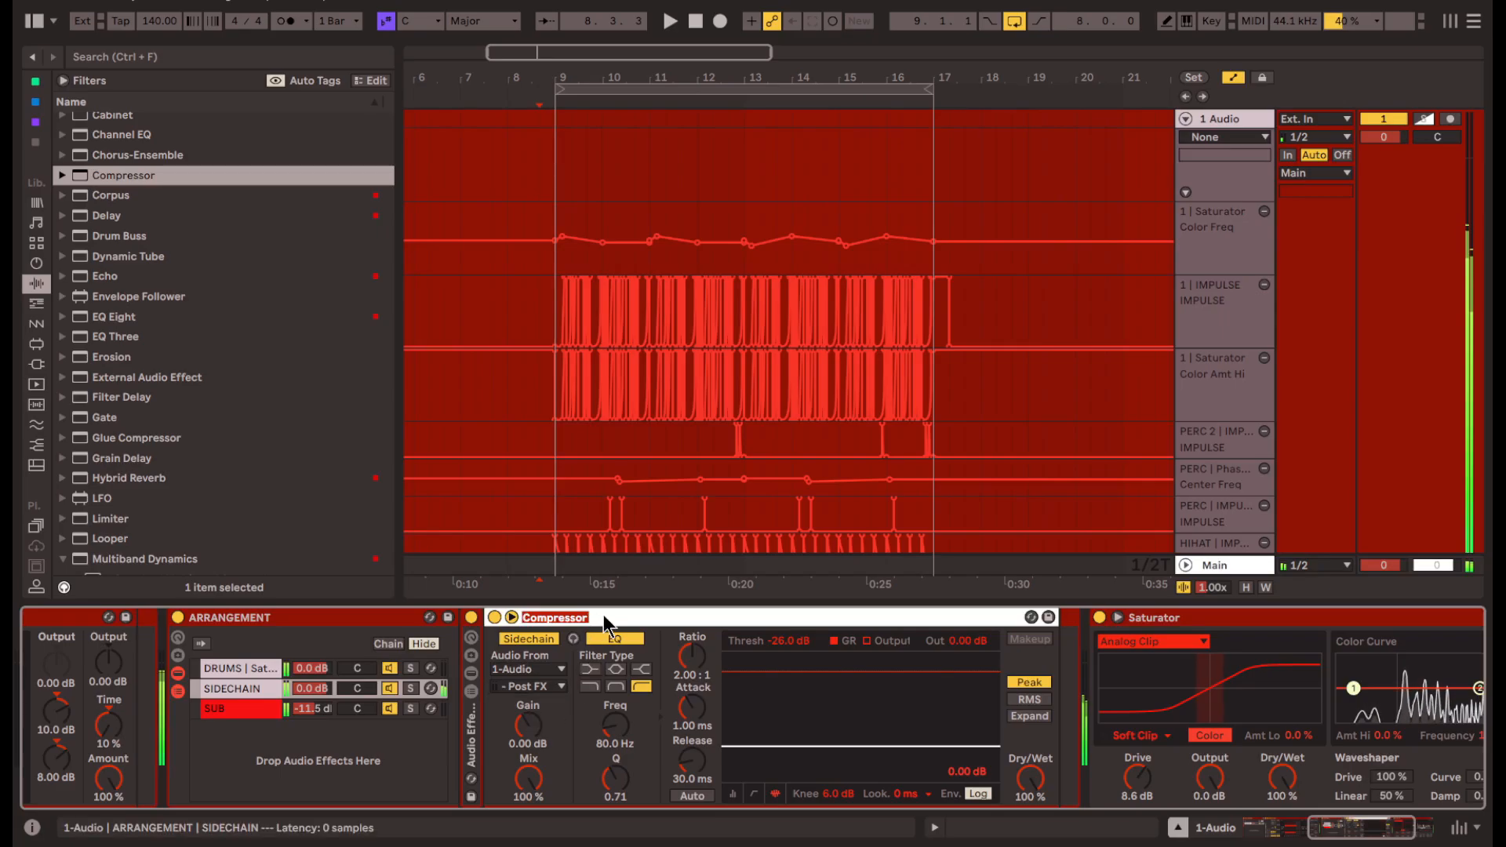
pyautogui.press('Return')
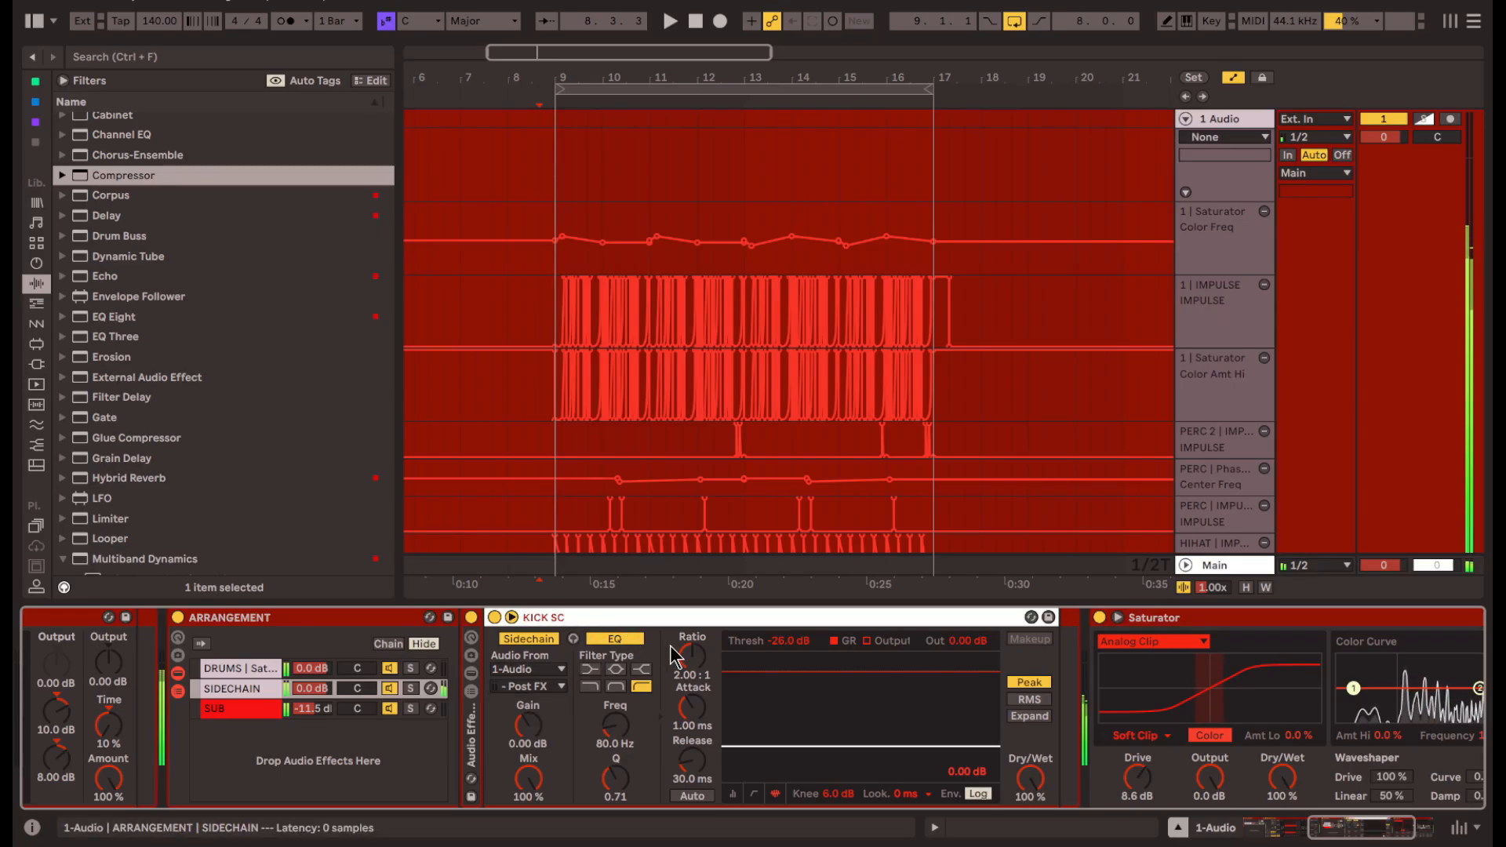
# - Duplicate the KICK SC compressor and set the copy's sidechain source to SNARE | IMPULSE | Utility | Post FX
pyautogui.hotkey('ctrl', 'd')
pyautogui.click(957, 689)
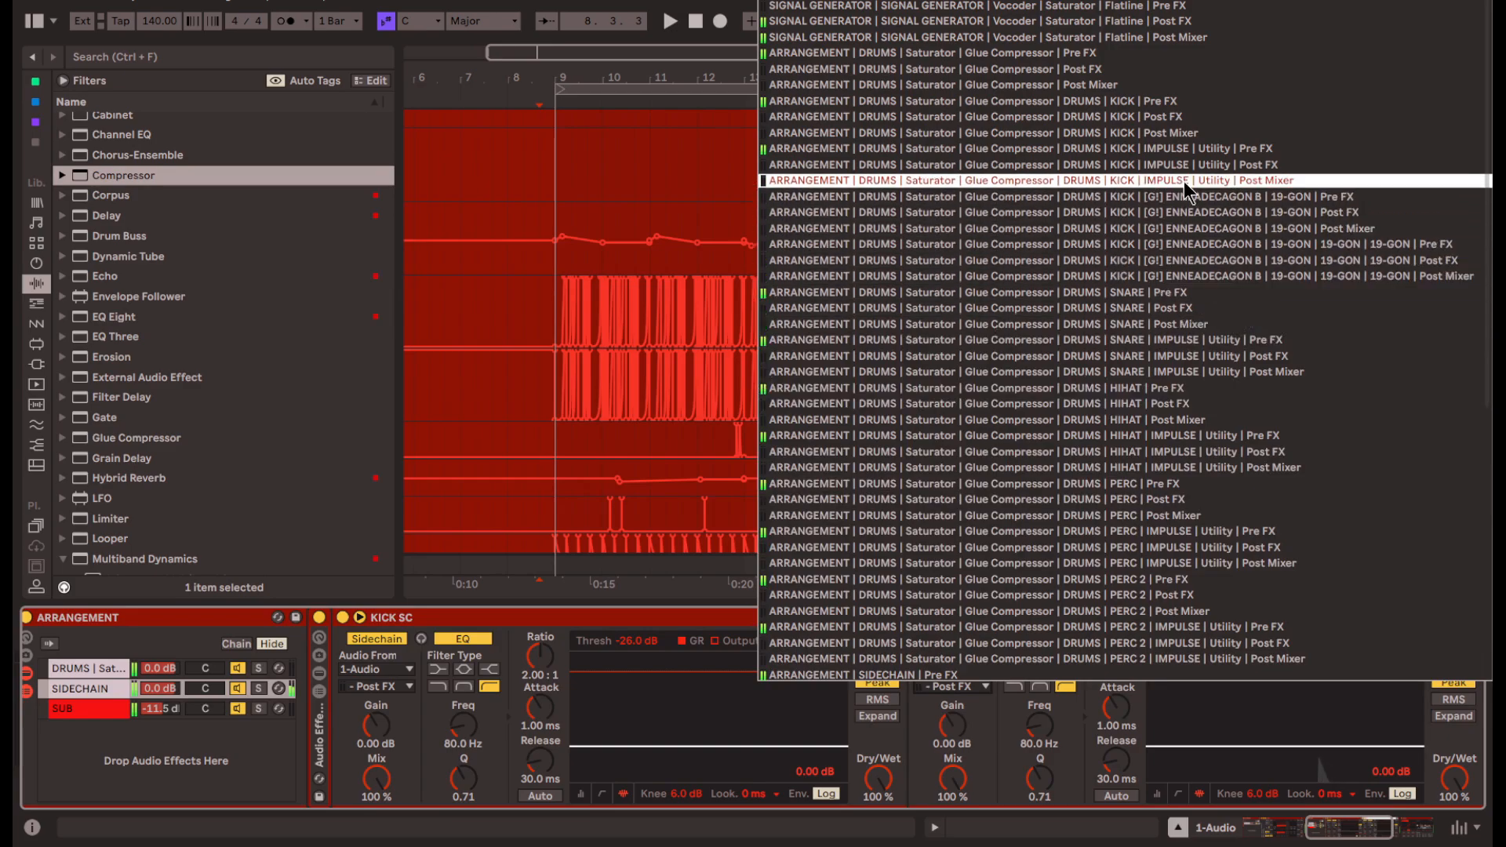
pyautogui.click(1301, 357)
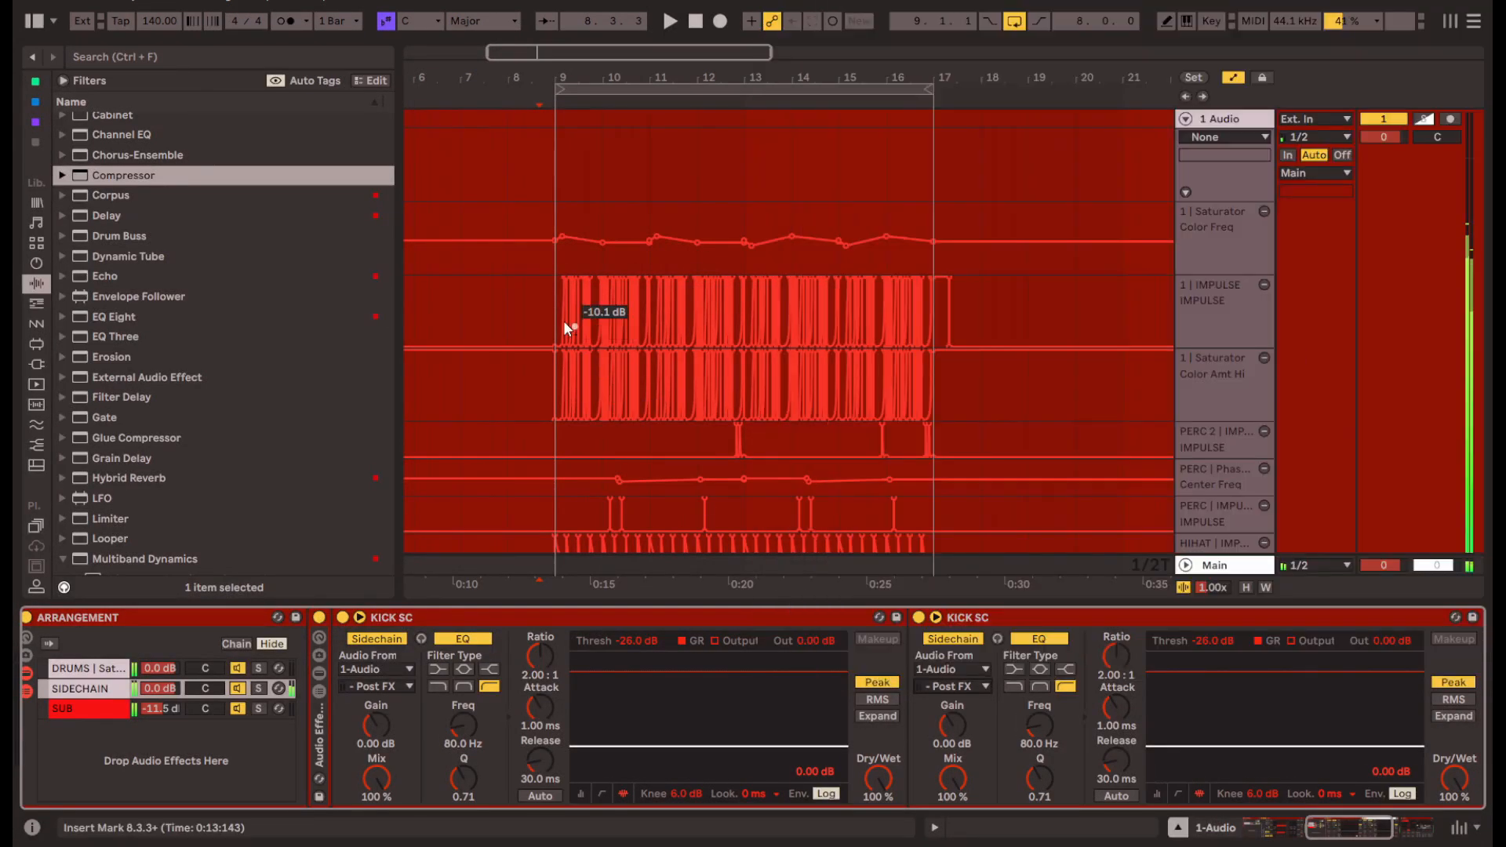
# - Mute the DRUMS chain and play the loop from bar 9 to check both sidechain compressors
pyautogui.click(568, 155)
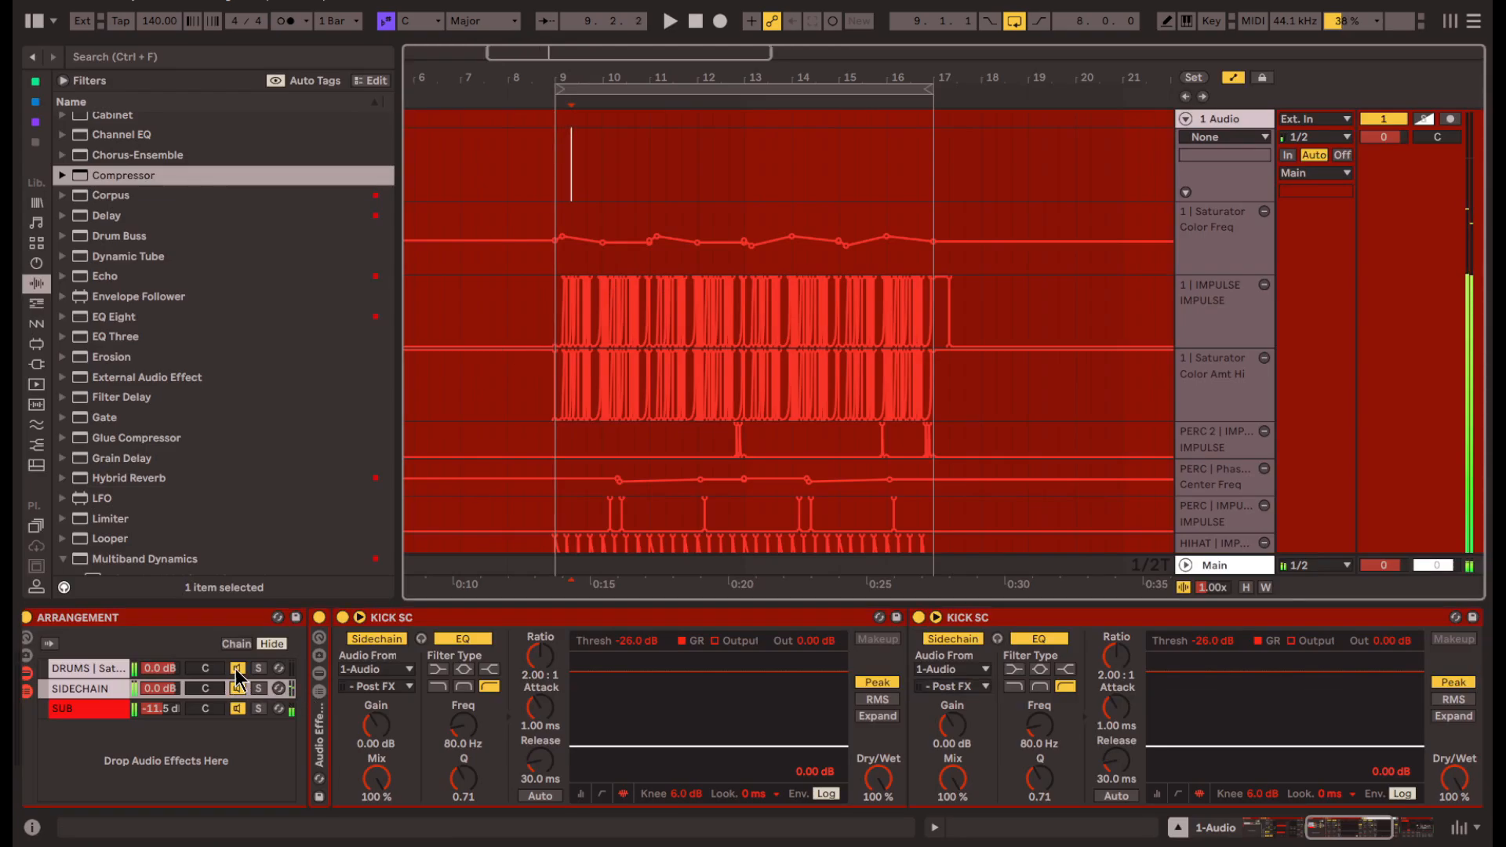
pyautogui.click(555, 161)
pyautogui.press('space')
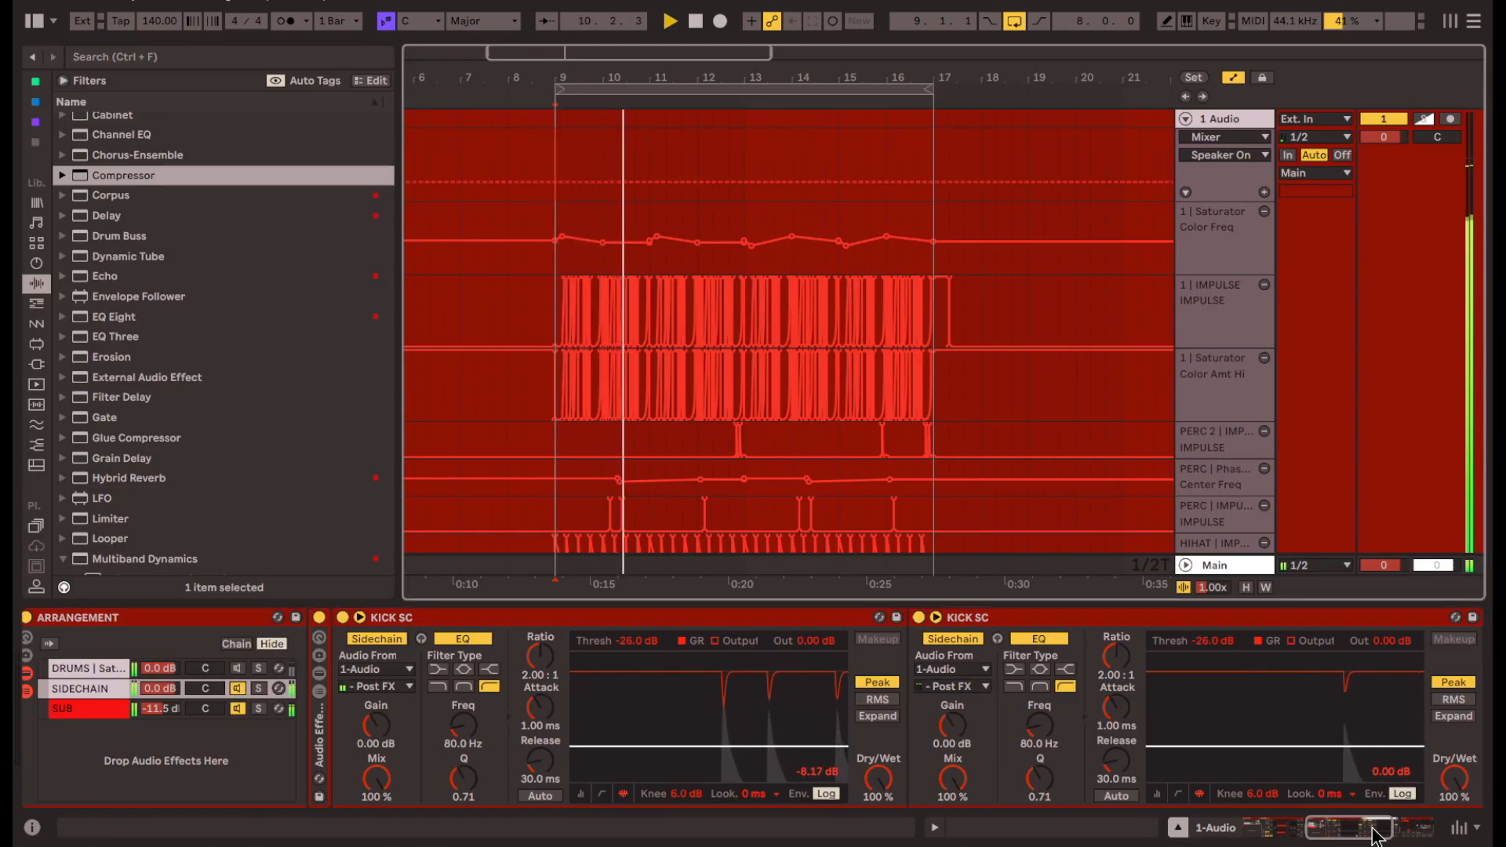
# - Set the ratio of both sidechain compressors in the SIDECHAIN chain to inf : 1
pyautogui.moveTo(1372, 827); pyautogui.dragTo(1381, 827)
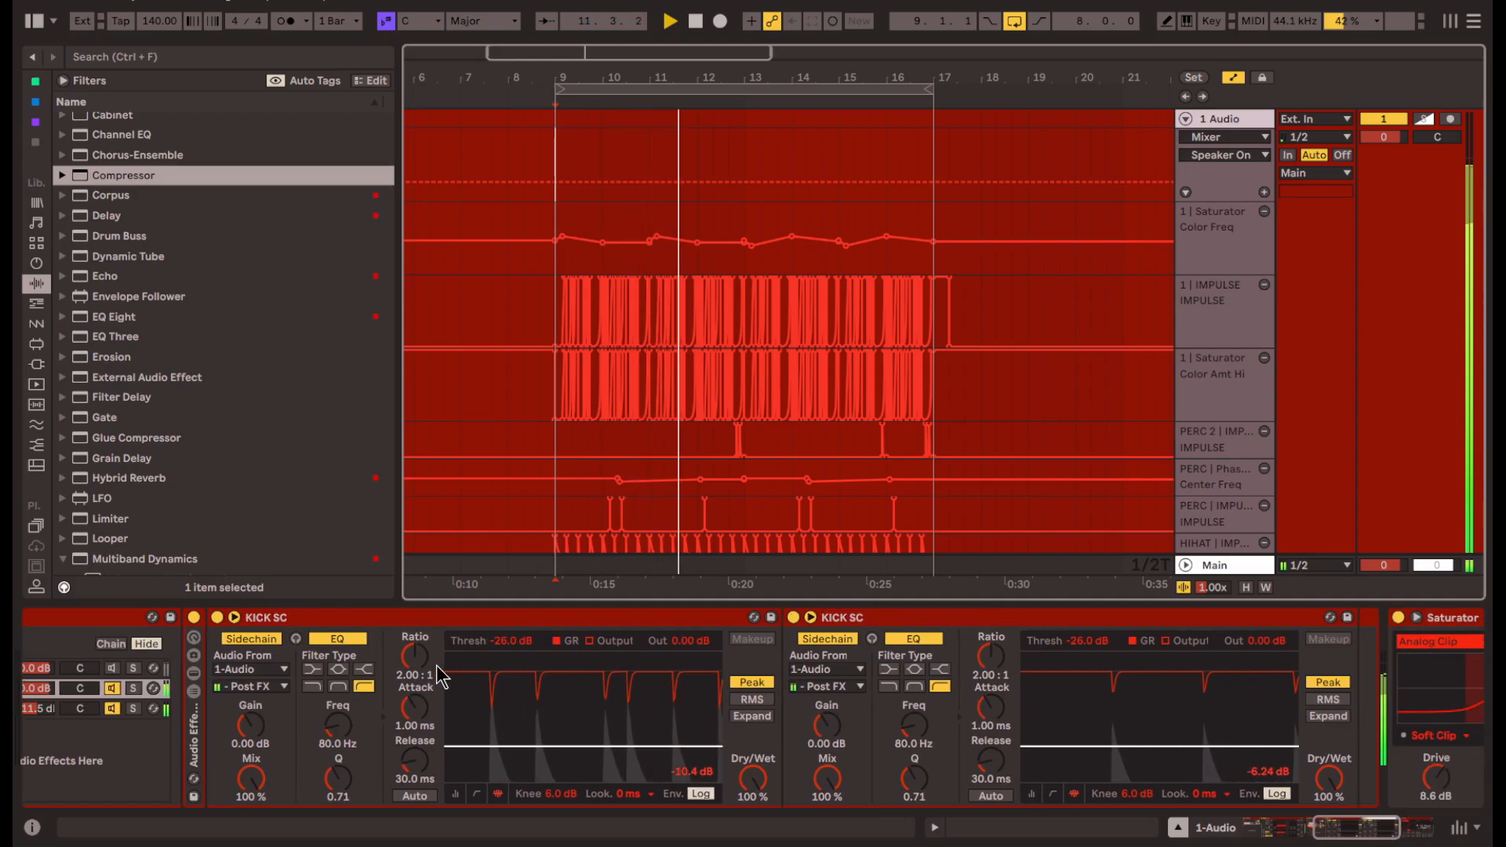
pyautogui.moveTo(410, 661); pyautogui.dragTo(410, 596)
pyautogui.moveTo(991, 657); pyautogui.dragTo(991, 588)
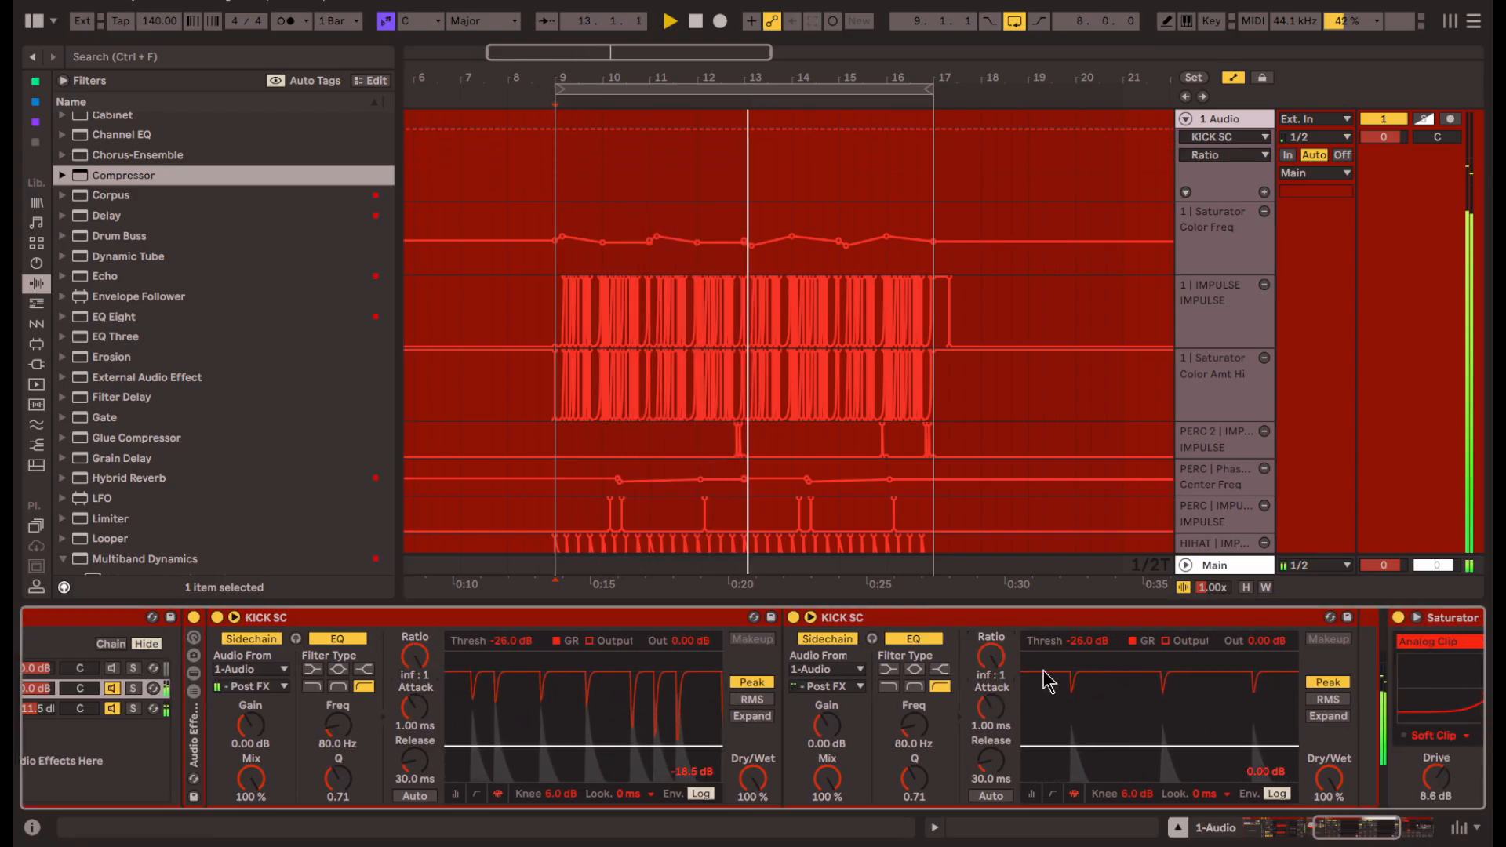
pyautogui.click(590, 624)
# - Try the Jump mode on the SUB chain's Delay and switch it back to Repitch
pyautogui.hscroll(-3, 496, 719)
pyautogui.click(128, 708)
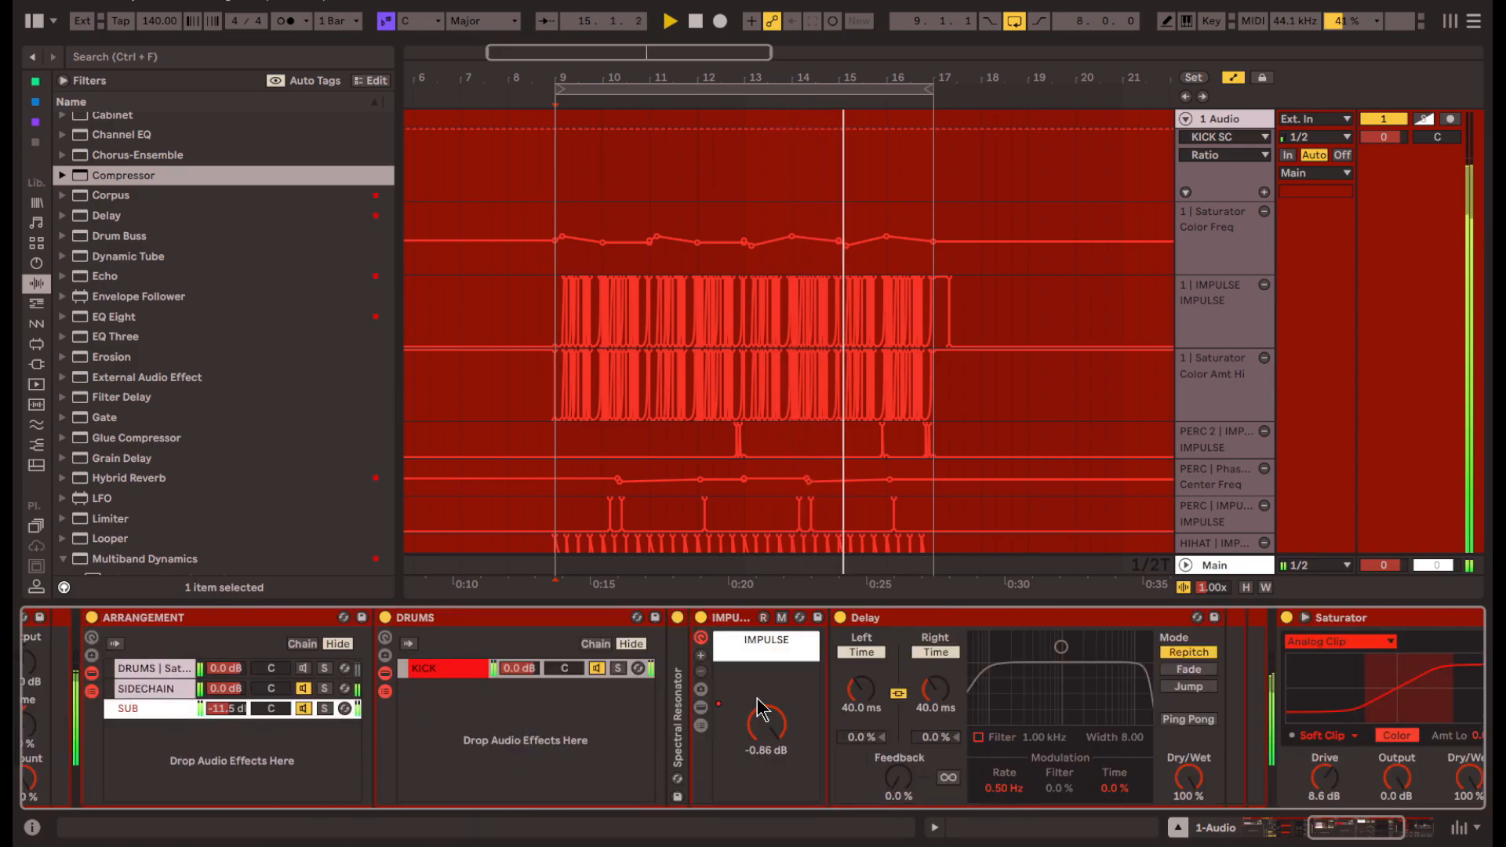
pyautogui.click(1188, 687)
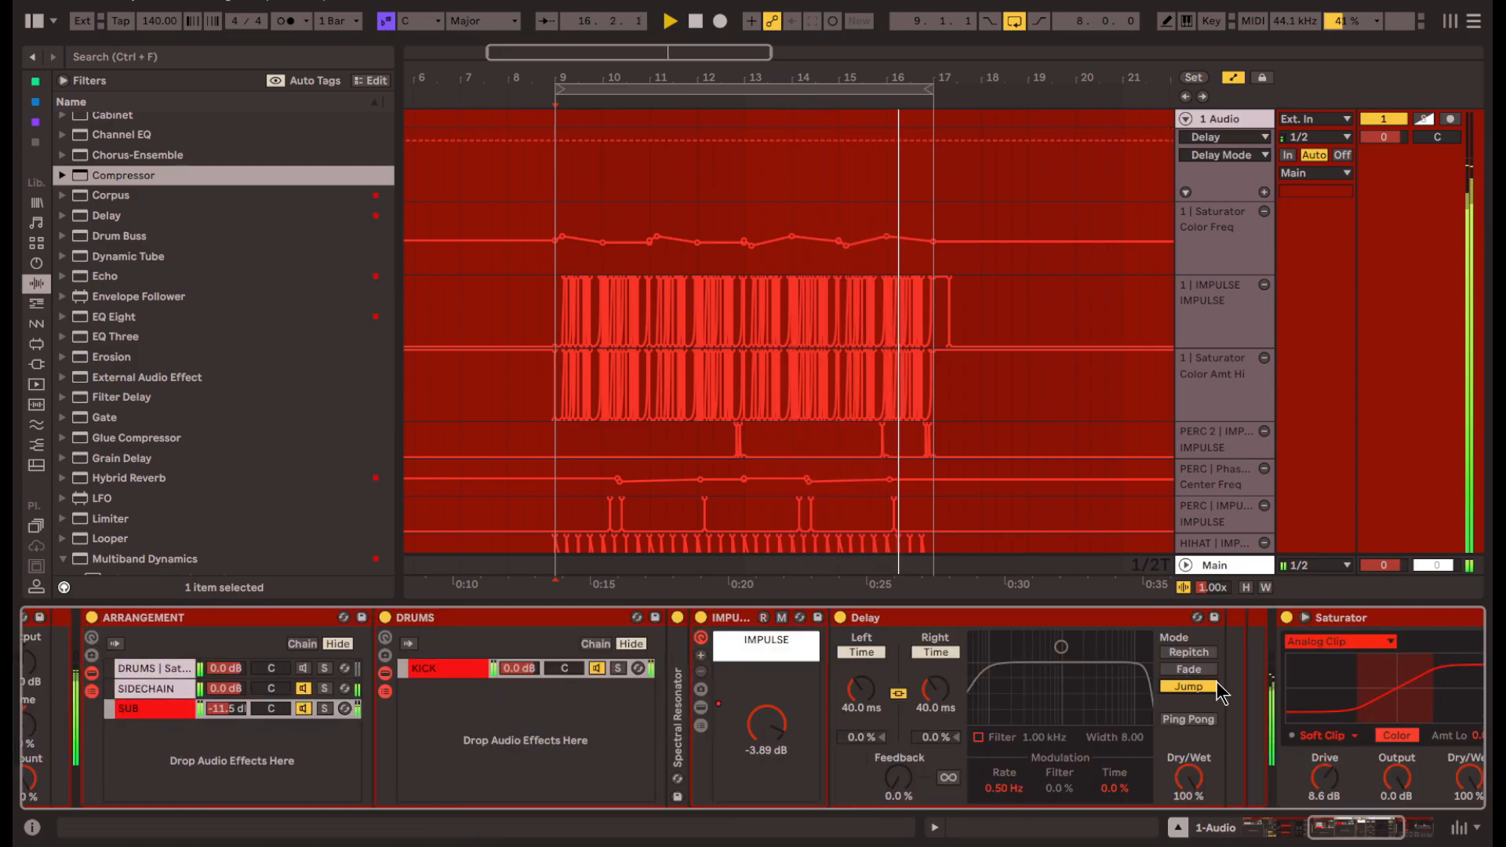
pyautogui.click(1190, 652)
pyautogui.hotkey('ctrl', 'v')
# - Copy the IMPULSE device from chain 1 of the BASS SYNTHS rack into a new second chain in the same rack
pyautogui.hscroll(-1, 950, 692)
pyautogui.hscroll(-5, 950, 692)
pyautogui.click(302, 690)
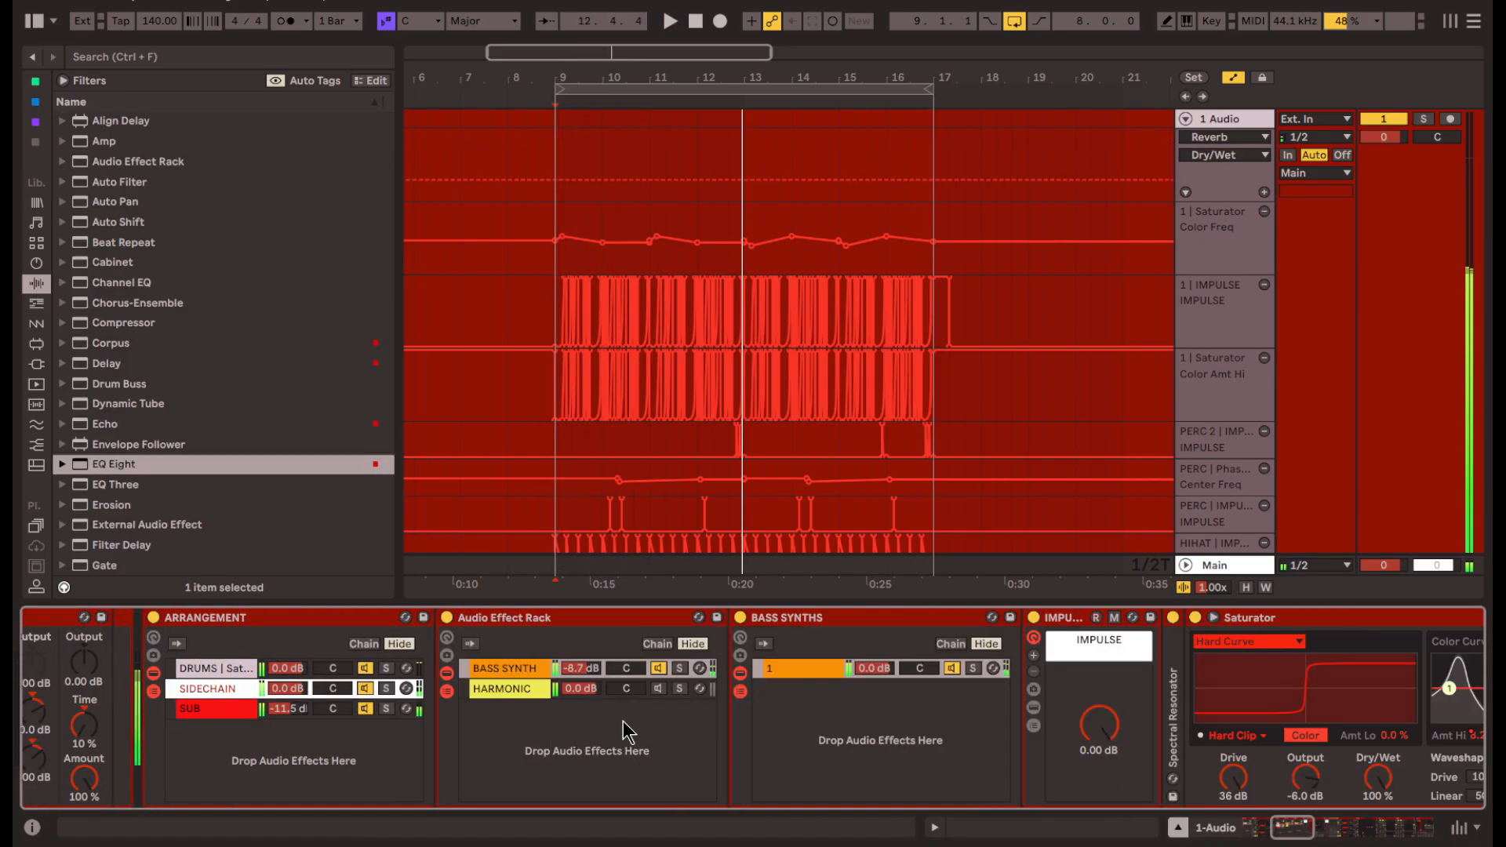
pyautogui.click(800, 670)
pyautogui.hscroll(1, 785, 700)
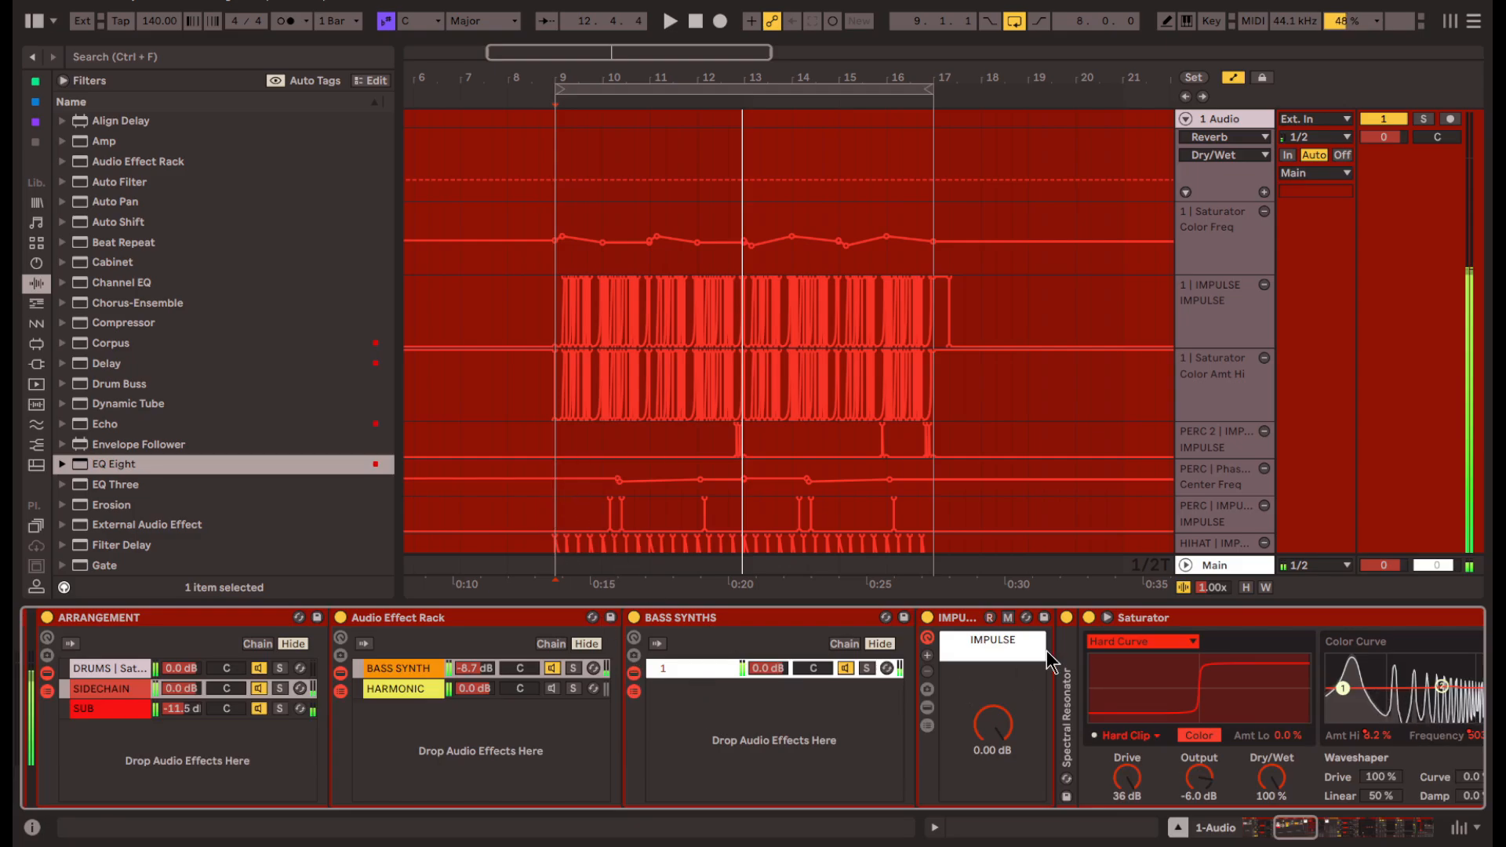
pyautogui.click(964, 622)
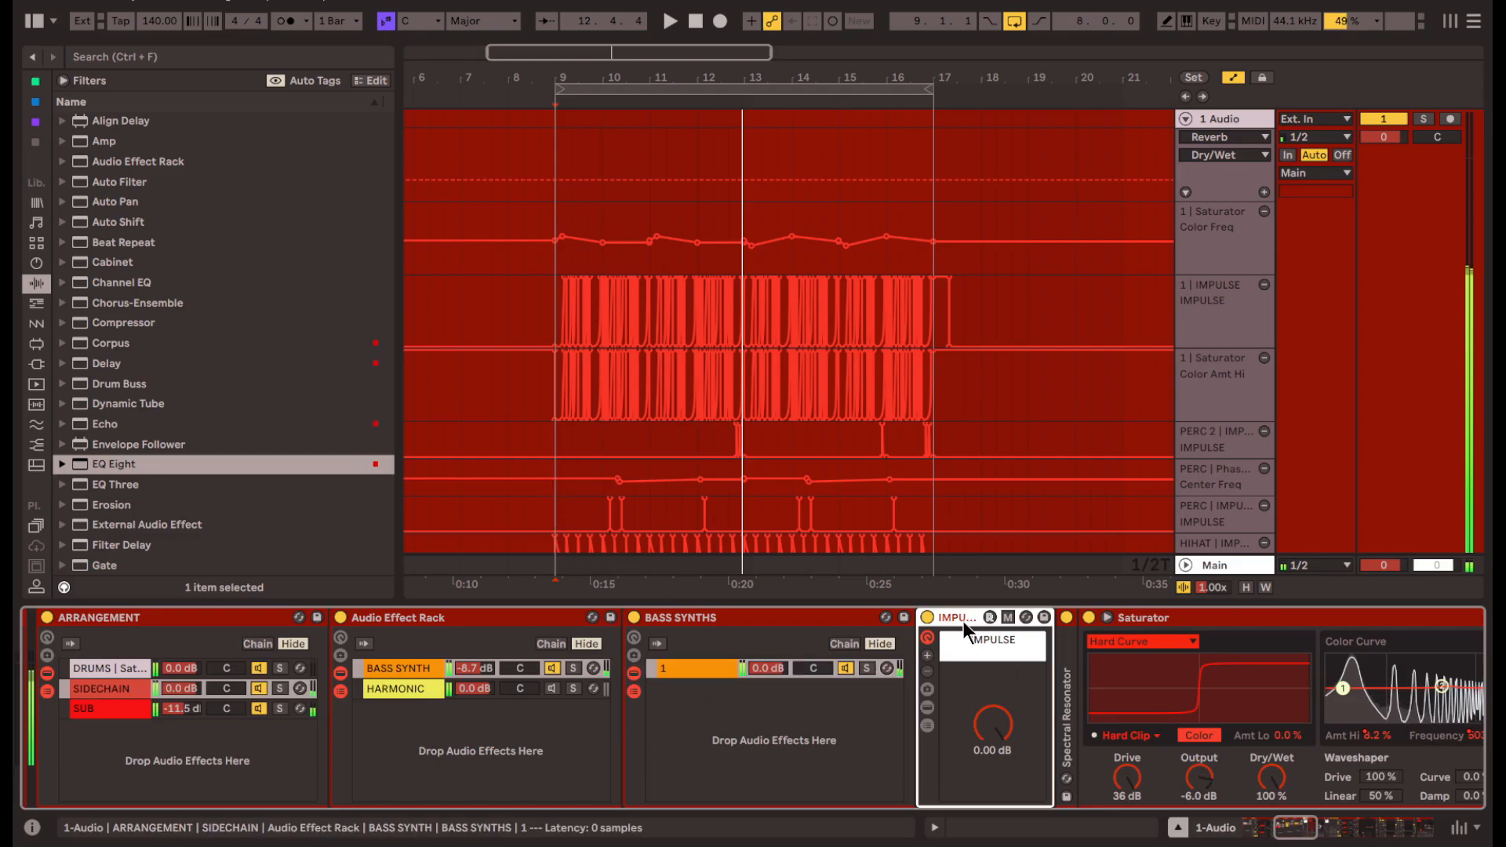
pyautogui.click(741, 721)
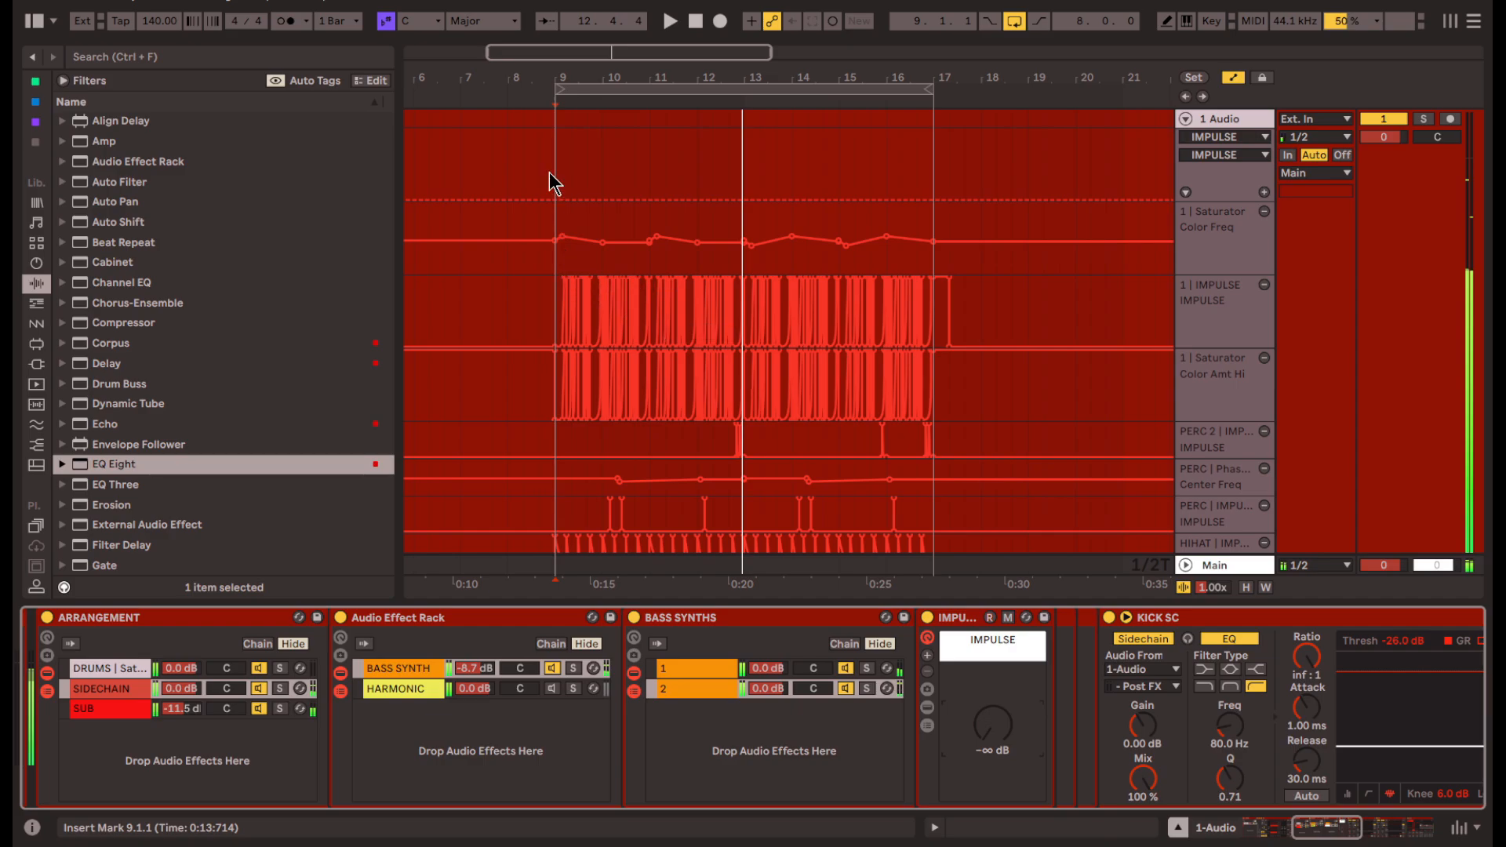
# - Deactivate the 1 Audio track and show the IMPULSE automation of chain 2 in its own lane
pyautogui.scroll(5, 549, 174)
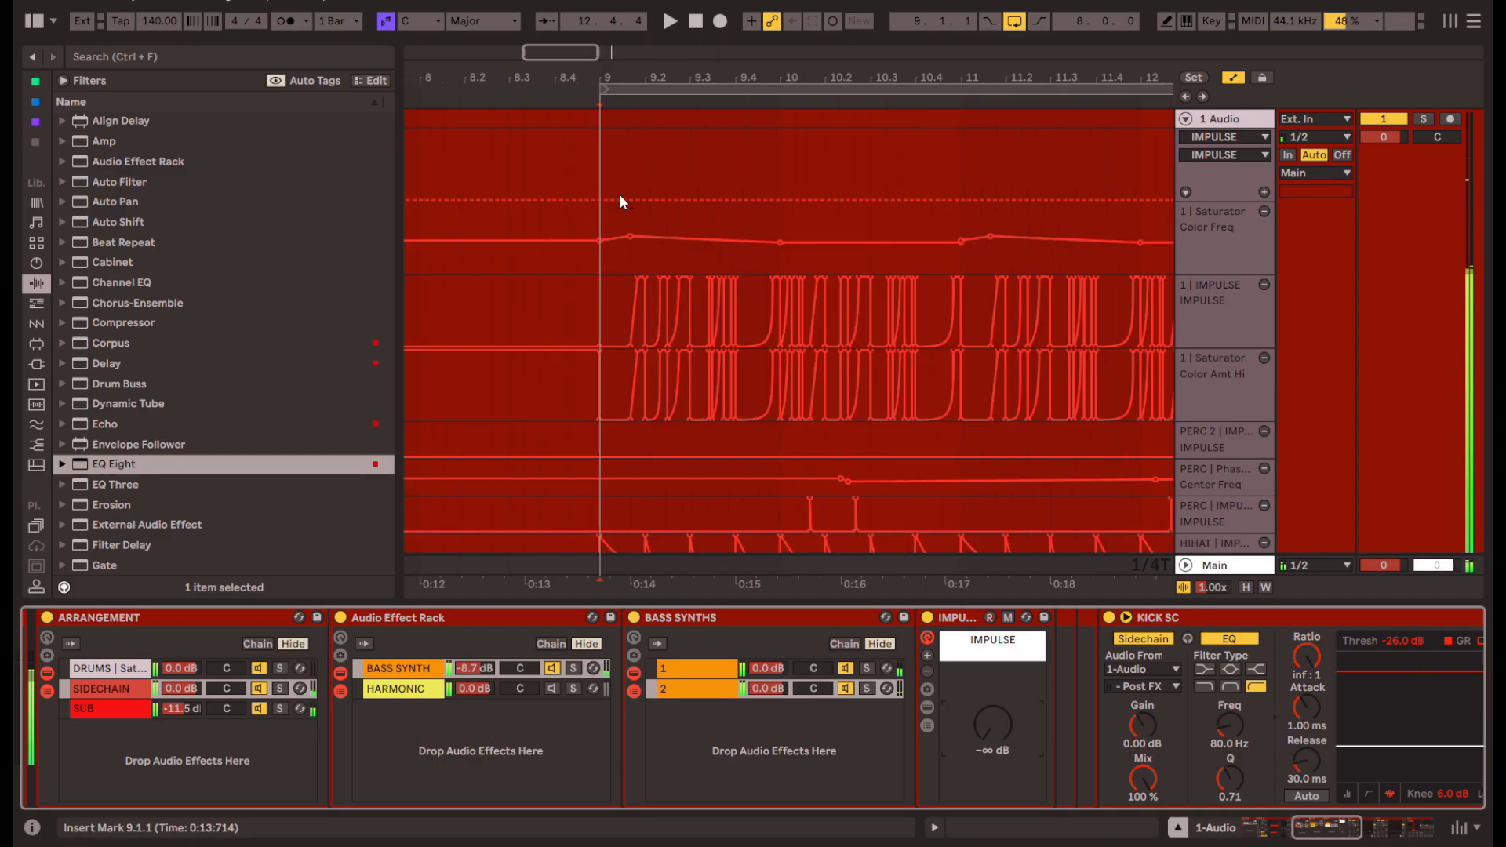
pyautogui.click(570, 182)
pyautogui.click(480, 180)
pyautogui.press('0')
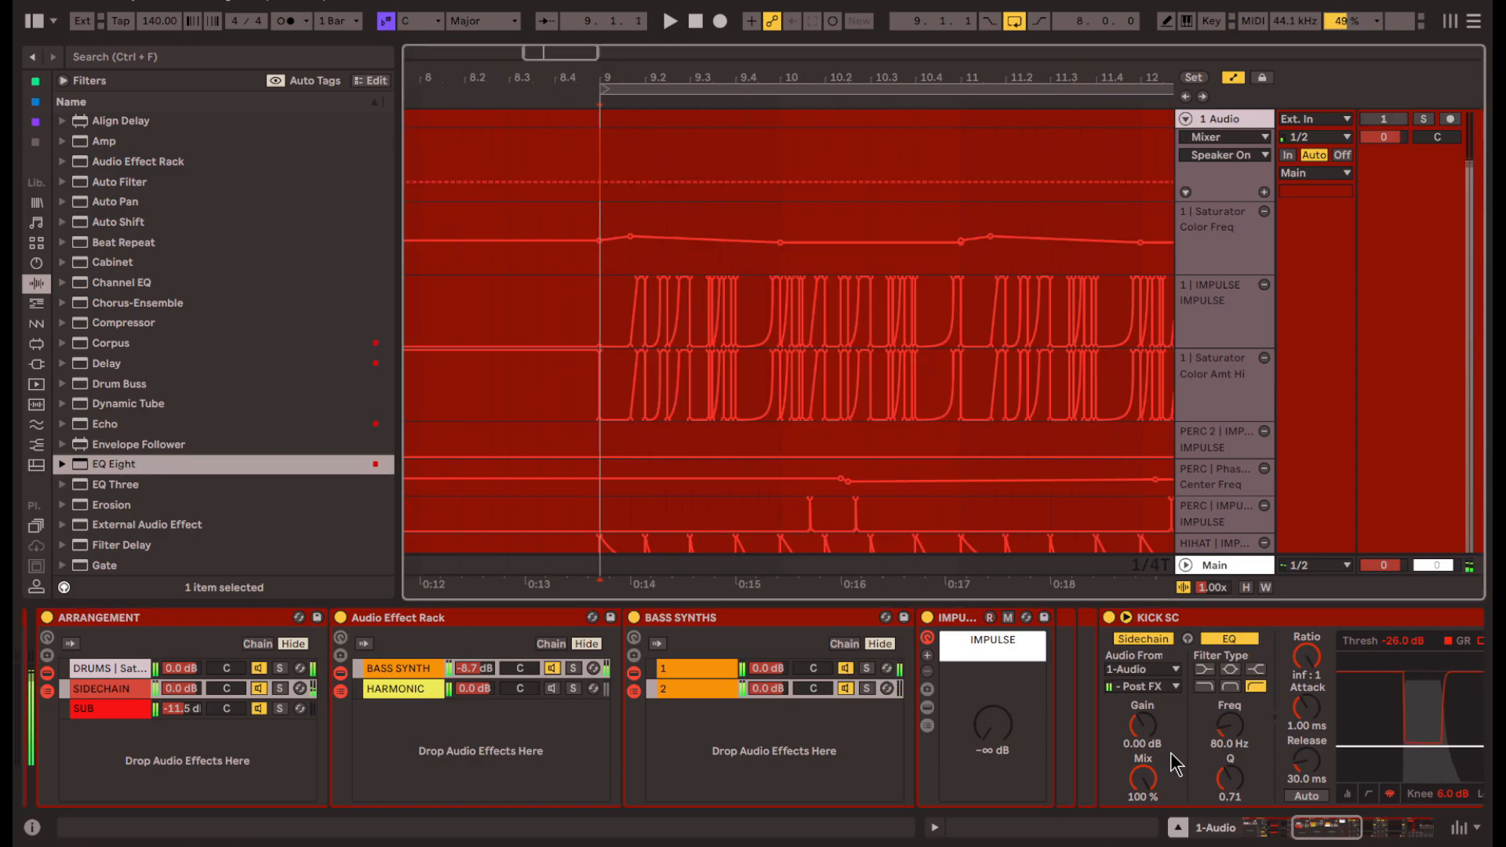
pyautogui.rightClick(1002, 734)
pyautogui.click(1068, 31)
pyautogui.click(1264, 192)
# - Draw a one-beat IMPULSE automation envelope from 9.1.1 to 9.2.1, with a straight rise to the maximum and a curved fall
pyautogui.click(686, 272)
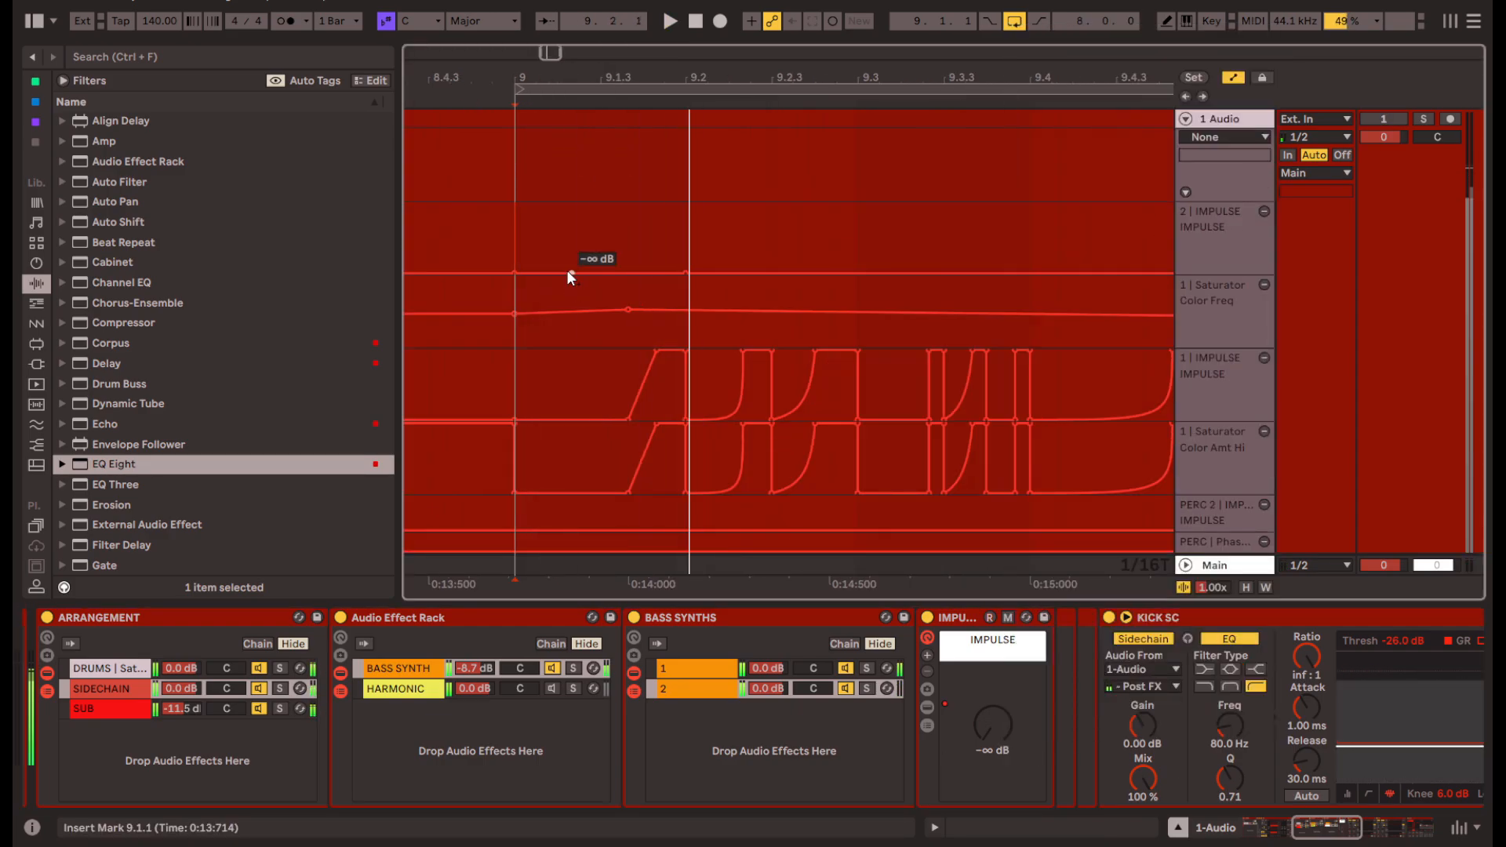
pyautogui.moveTo(570, 274); pyautogui.dragTo(572, 206)
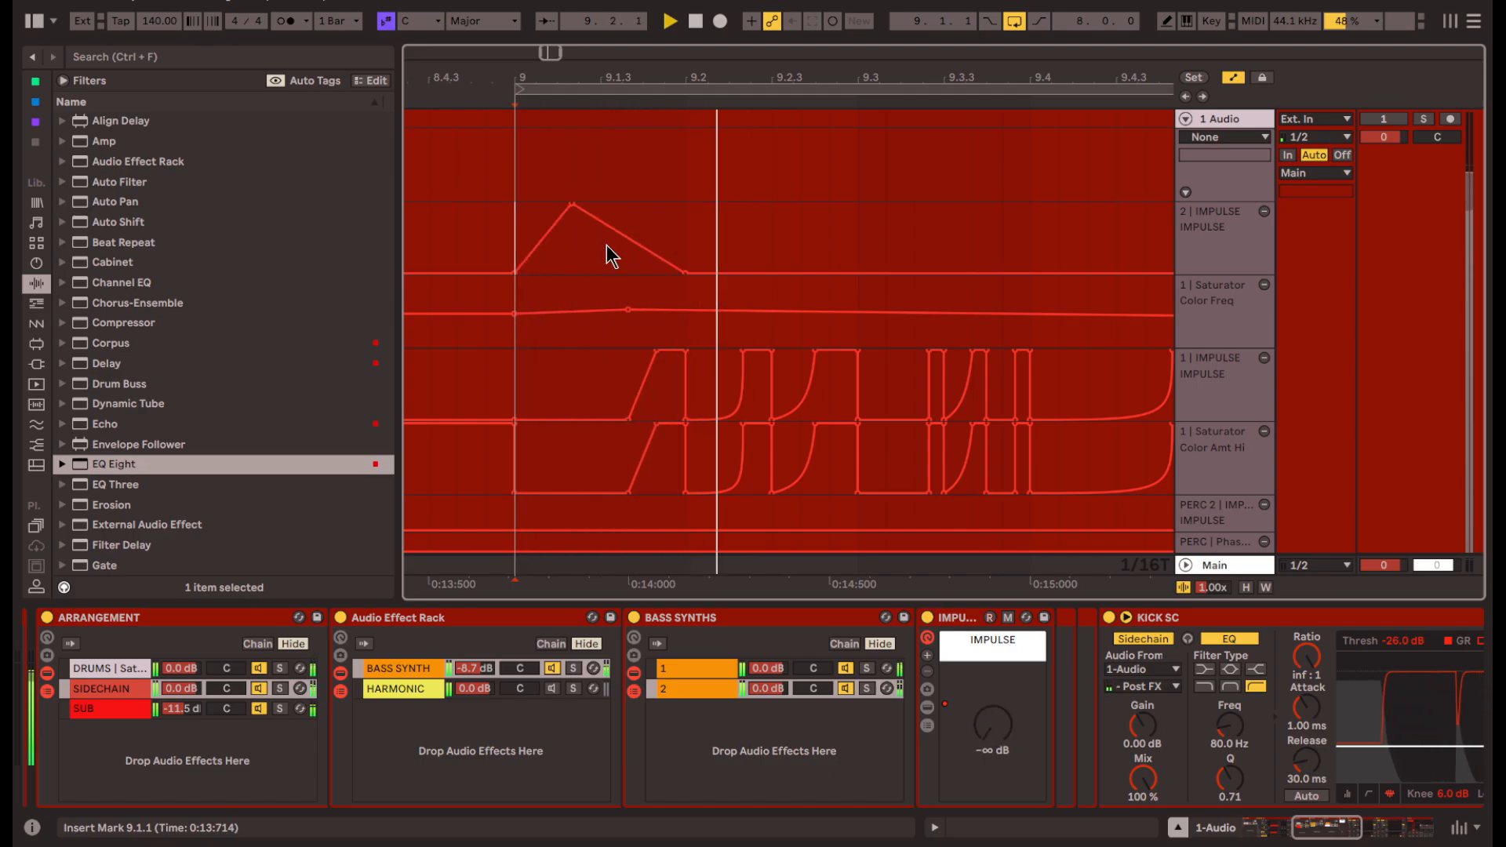
pyautogui.moveTo(685, 218); pyautogui.dragTo(515, 222)
pyautogui.press('space')
pyautogui.press('space')
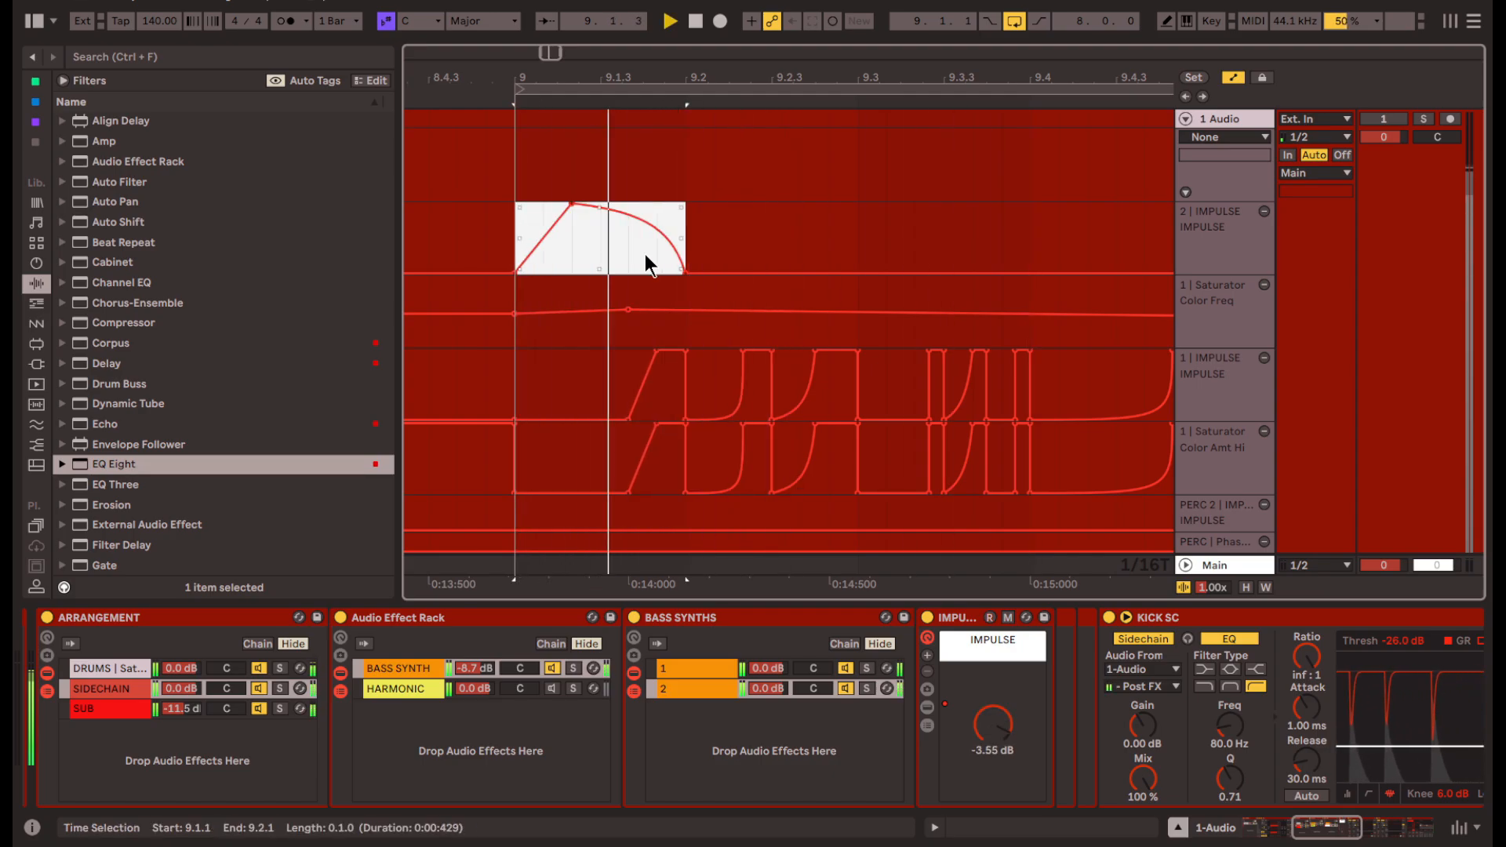
# - Duplicate the one-beat envelope three times, then shrink the last copy to half a beat and duplicate it to end bar 9
pyautogui.hotkey('ctrl', 'd')
pyautogui.hotkey('ctrl', 'd')
pyautogui.hotkey('ctrl', 'd')
pyautogui.scroll(-5, 639, 238)
pyautogui.press('space')
pyautogui.scroll(8, 694, 242)
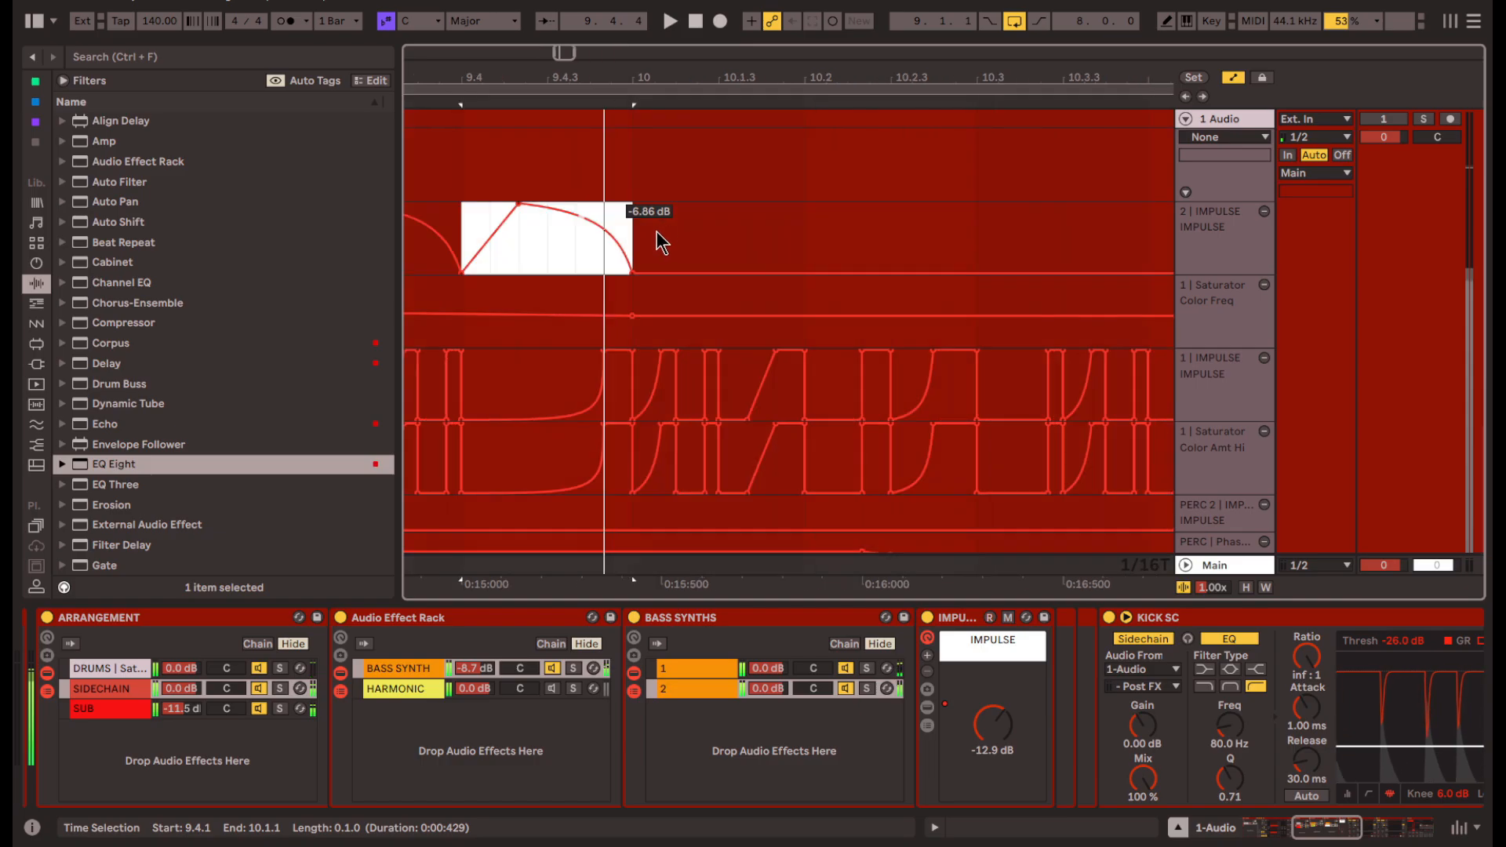
pyautogui.moveTo(629, 235); pyautogui.dragTo(545, 237)
pyautogui.hotkey('ctrl', 'd')
# - Duplicate the bar 9 IMPULSE envelope pattern across the loop up to bar 17, undoing the surplus copy
pyautogui.scroll(-4, 664, 235)
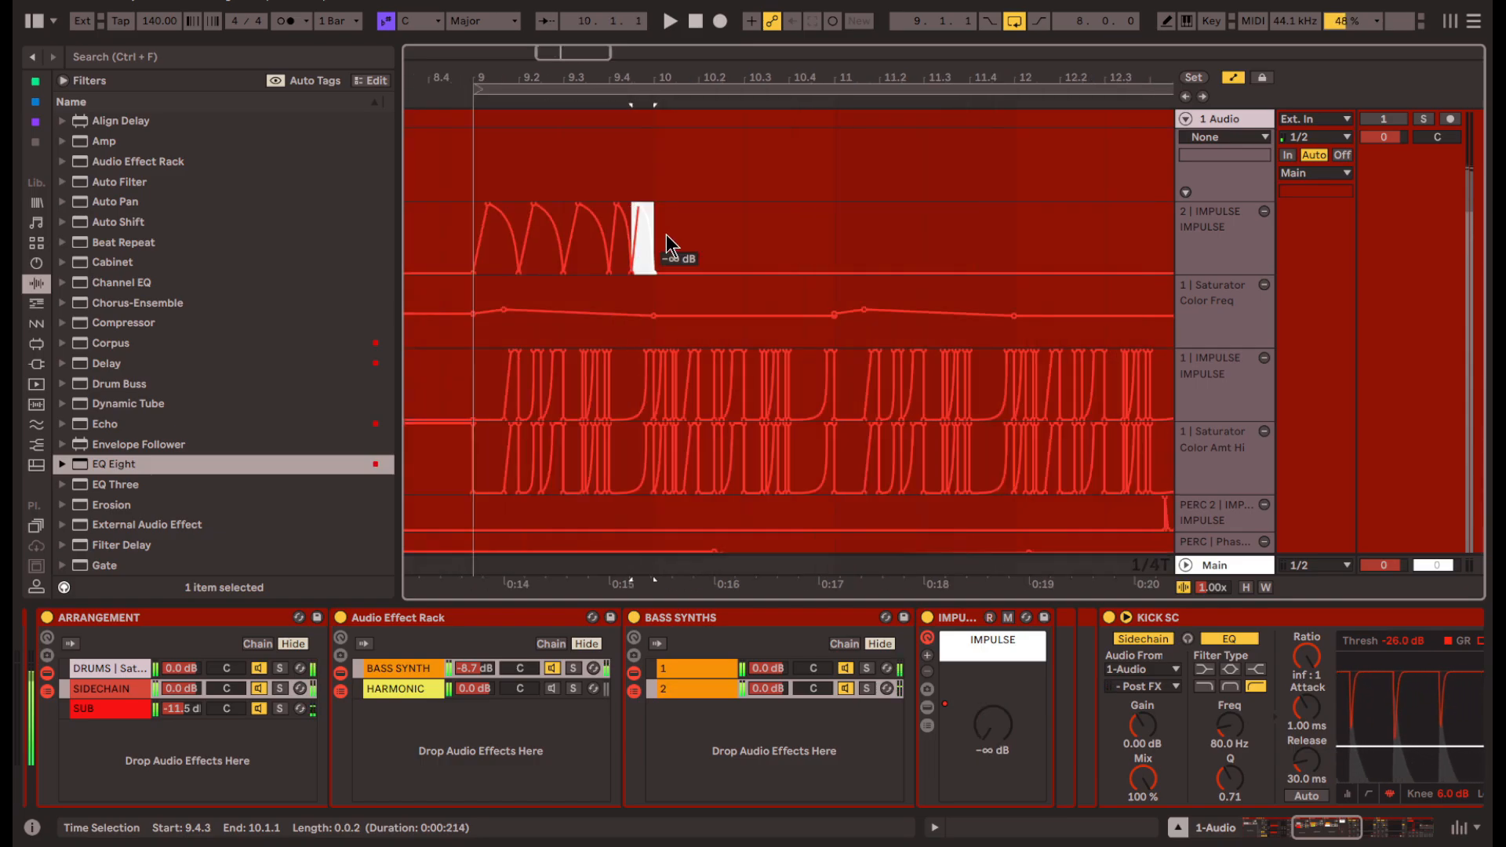
pyautogui.moveTo(476, 193); pyautogui.dragTo(655, 233)
pyautogui.press('space')
pyautogui.scroll(-5, 666, 226)
pyautogui.hotkey('ctrl', 'd')
pyautogui.hotkey('ctrl', 'd')
pyautogui.hotkey('ctrl', 'd')
pyautogui.hotkey('ctrl', 'd')
pyautogui.hotkey('ctrl', 'd')
pyautogui.hotkey('ctrl', 'd')
pyautogui.hotkey('ctrl', 'd')
pyautogui.hotkey('ctrl', 'd')
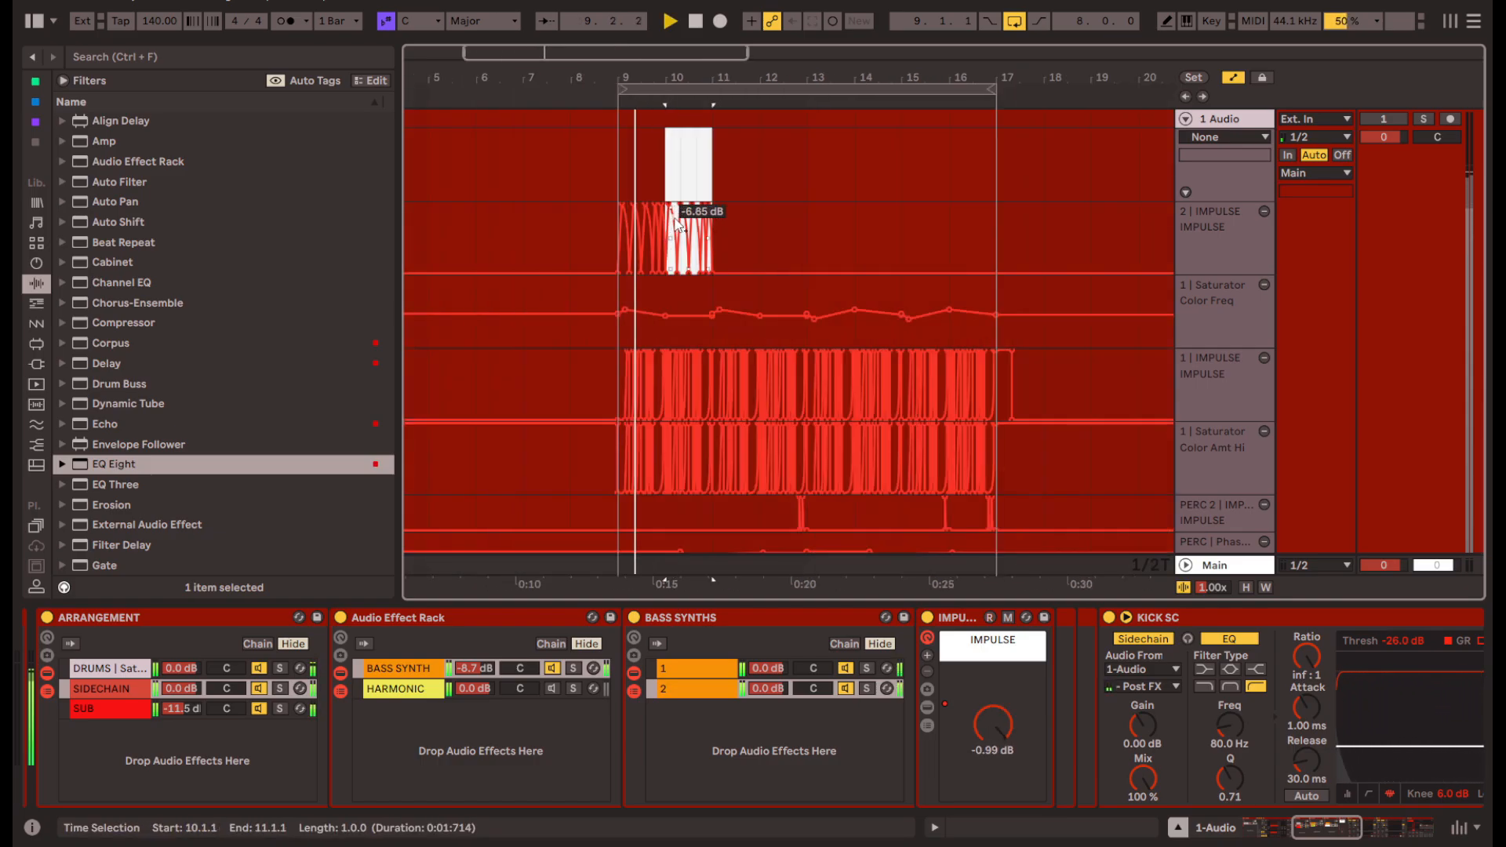
pyautogui.hotkey('ctrl', 'z')
# - Fill bar 10 with even one-beat envelopes by duplicating the 10.1.1 to 10.2.1 section three times
pyautogui.scroll(4, 692, 200)
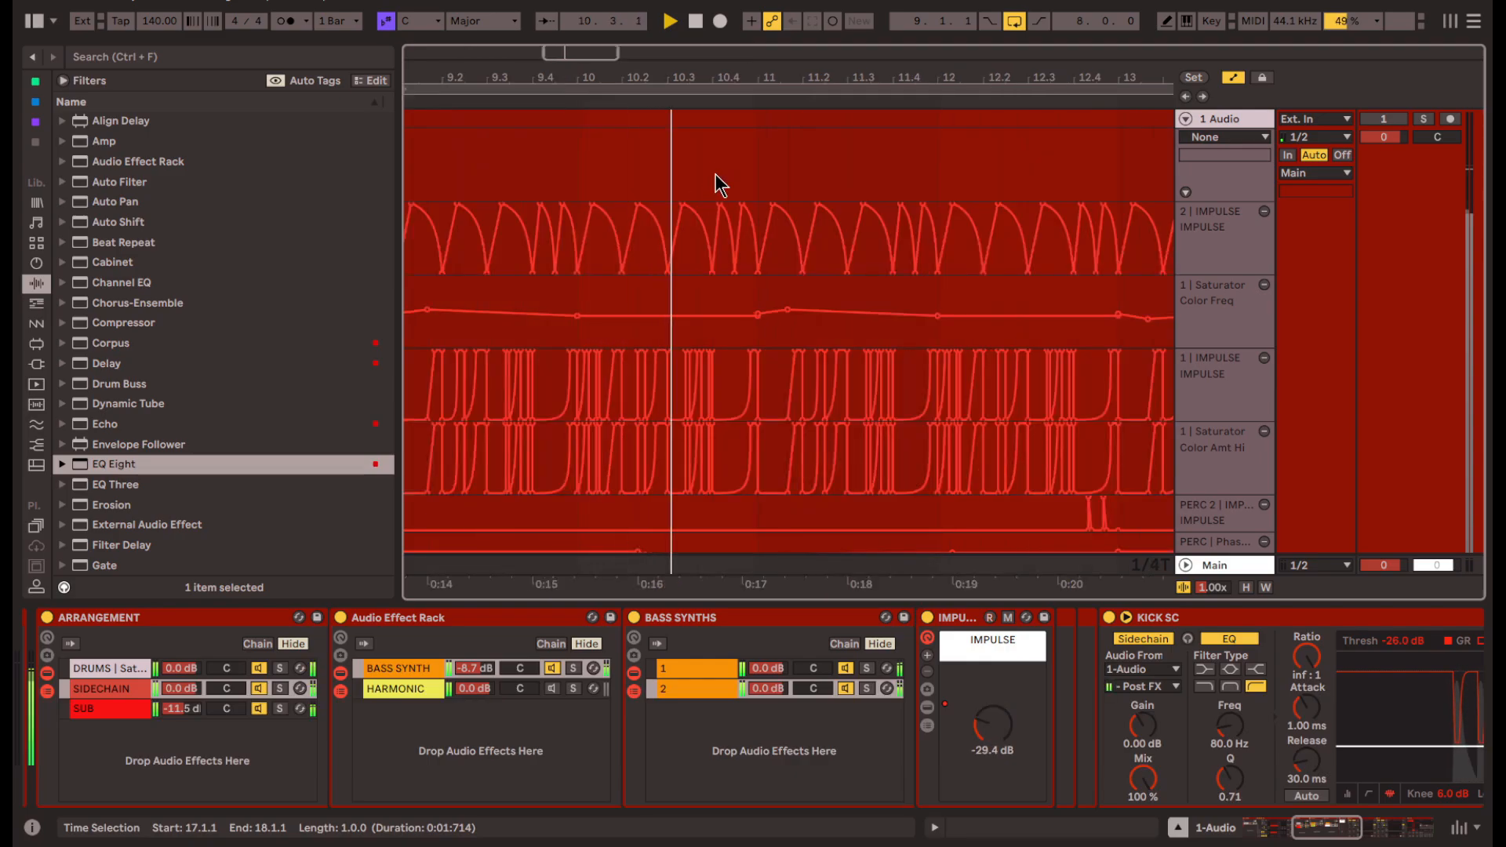
pyautogui.click(717, 171)
pyautogui.press('space')
pyautogui.moveTo(580, 187); pyautogui.dragTo(651, 238)
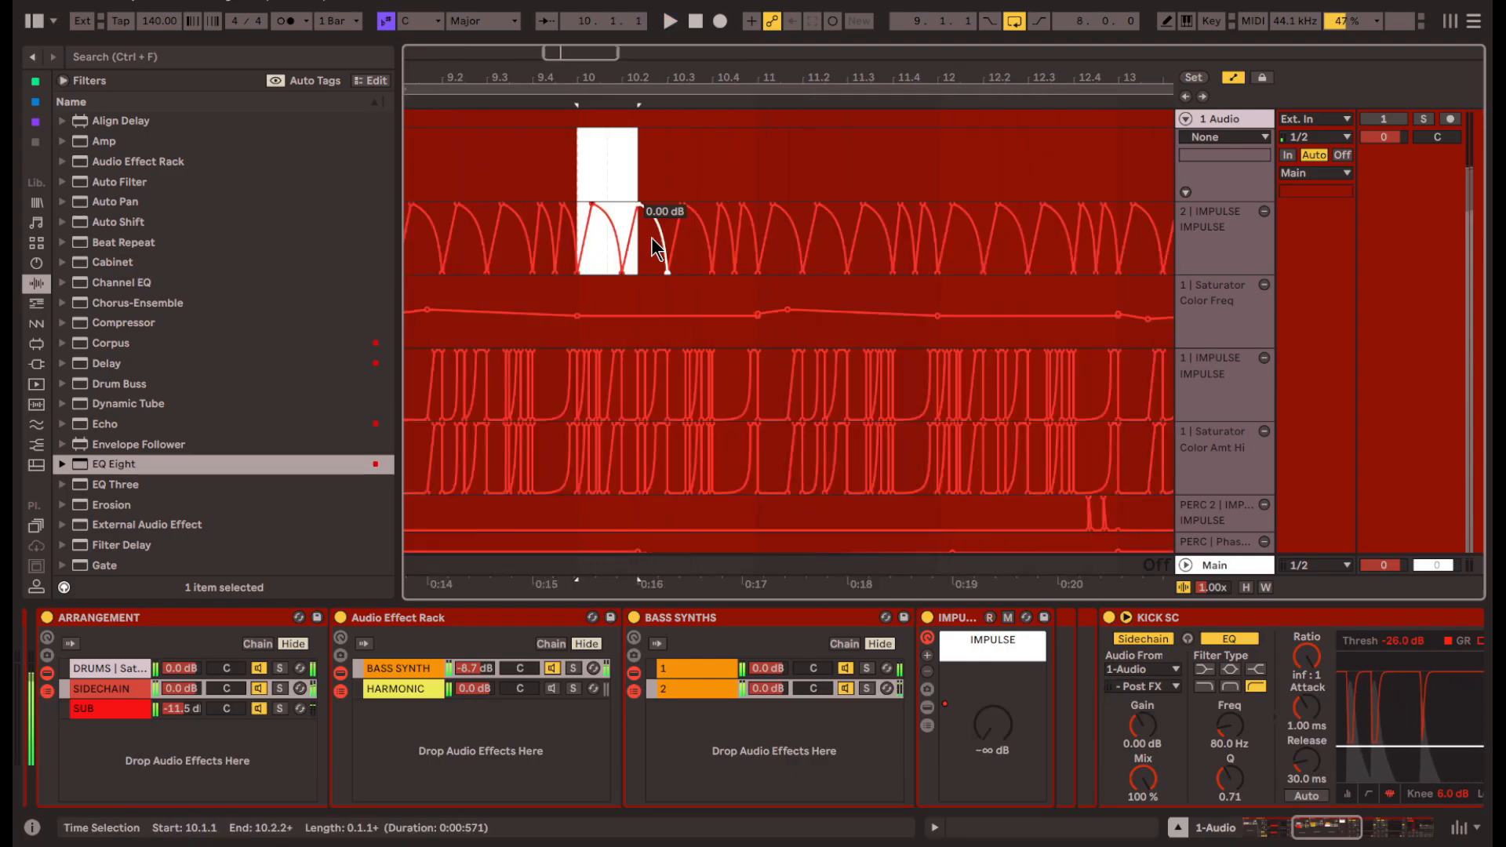
pyautogui.hotkey('ctrl', '3')
pyautogui.moveTo(586, 145); pyautogui.dragTo(622, 221)
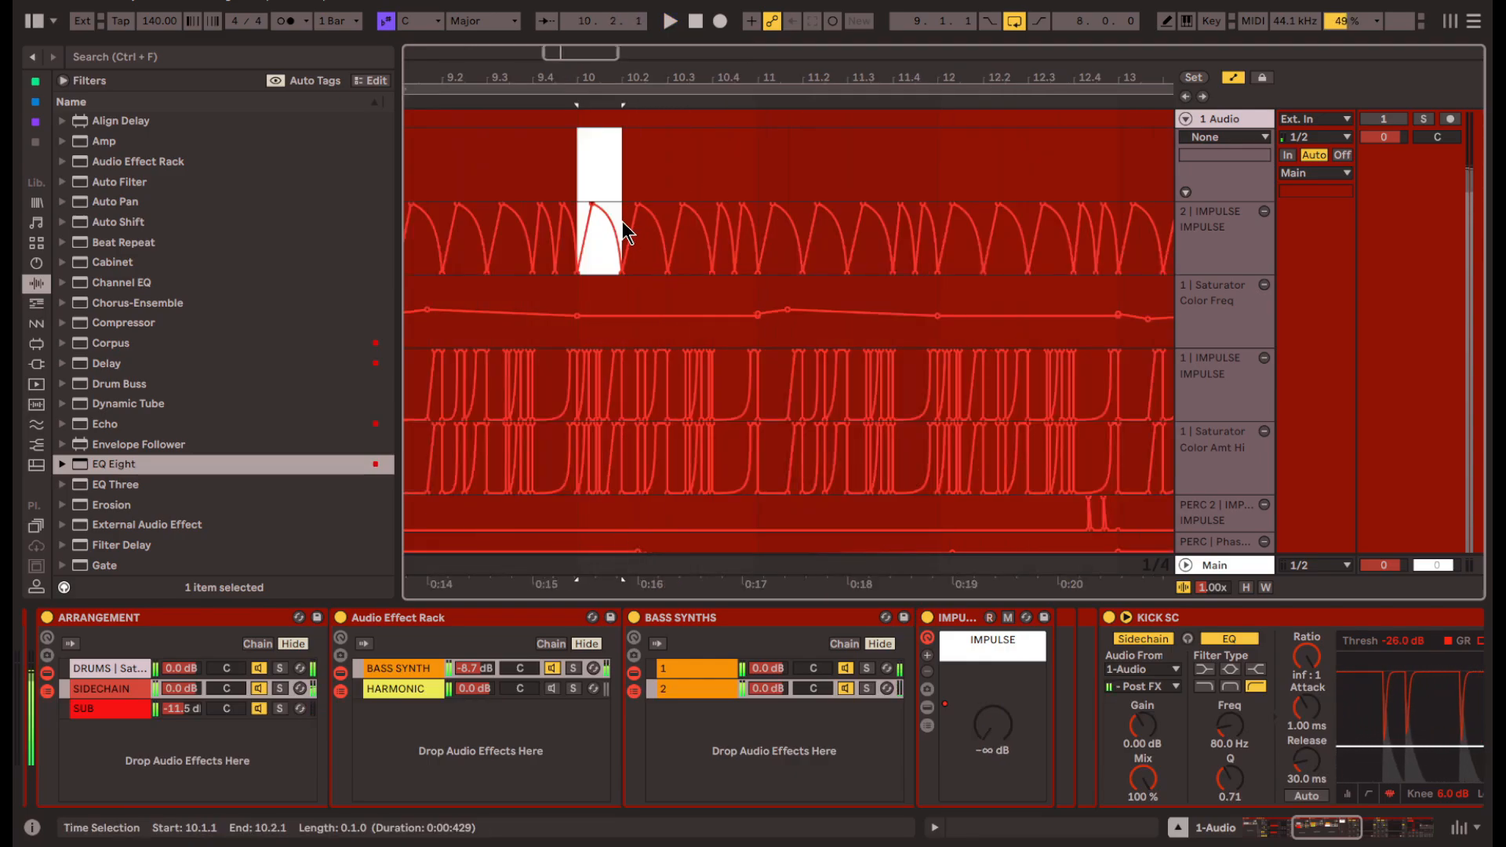
pyautogui.hotkey('ctrl', 'd')
pyautogui.hotkey('ctrl', 'd')
pyautogui.hotkey('ctrl', 'd')
# - Duplicate the two-bar IMPULSE pattern from 9.1.1 to 11.1.1 three times up to bar 17 and play the loop
pyautogui.scroll(-4, 756, 149)
pyautogui.moveTo(757, 149); pyautogui.dragTo(665, 227)
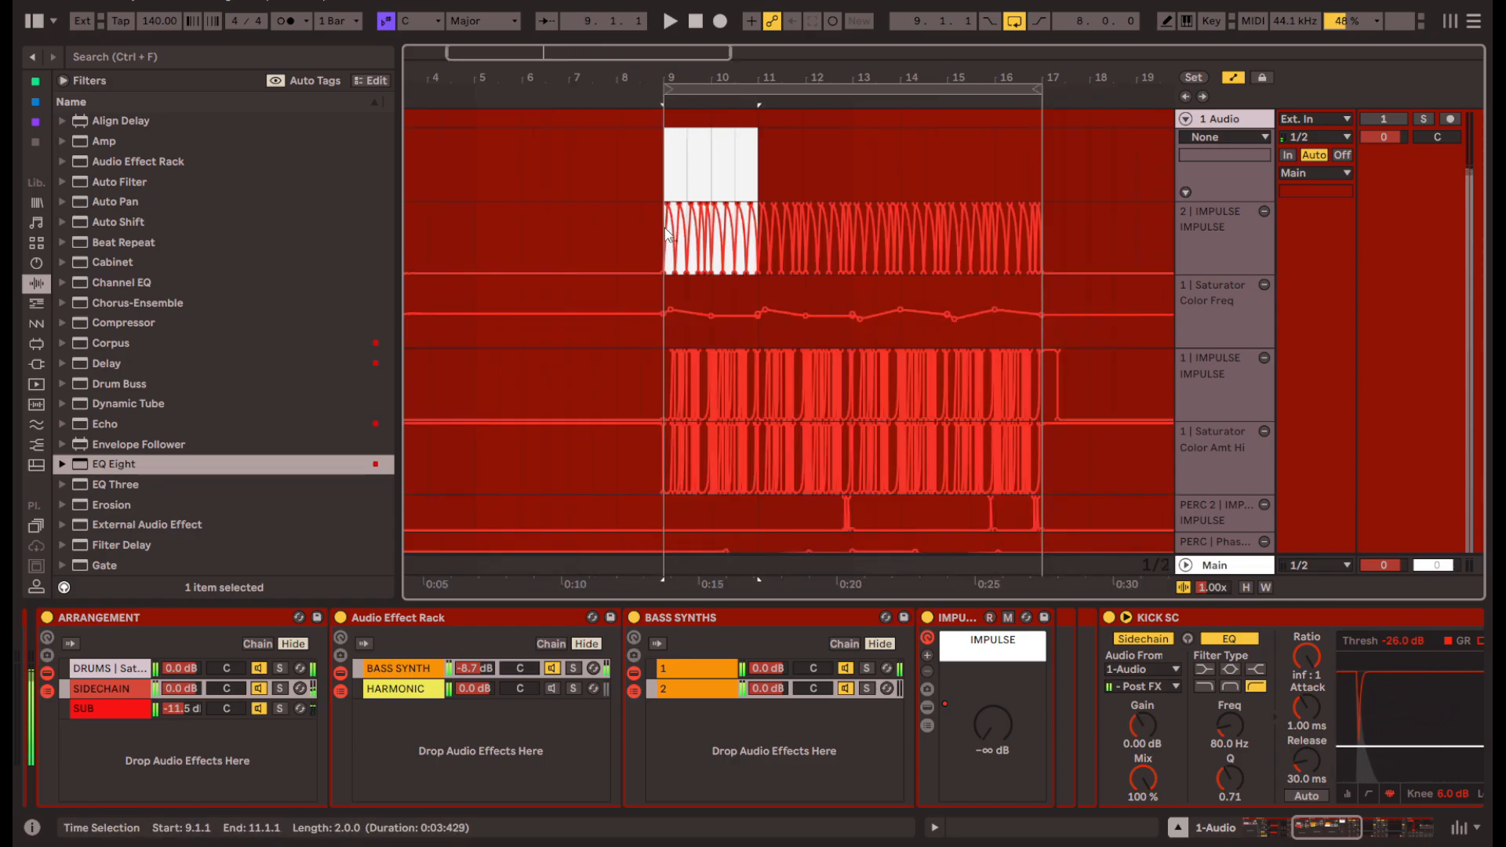
pyautogui.hotkey('ctrl', 'd')
pyautogui.hotkey('ctrl', 'd')
pyautogui.hotkey('ctrl', 'd')
pyautogui.press('space')
# - Add an Auto Filter after IMPULSE in chain 2 and set a 12 dB band-pass at 335 Hz with 31 % resonance
pyautogui.hscroll(3, 975, 716)
pyautogui.scroll(-10, 176, 384)
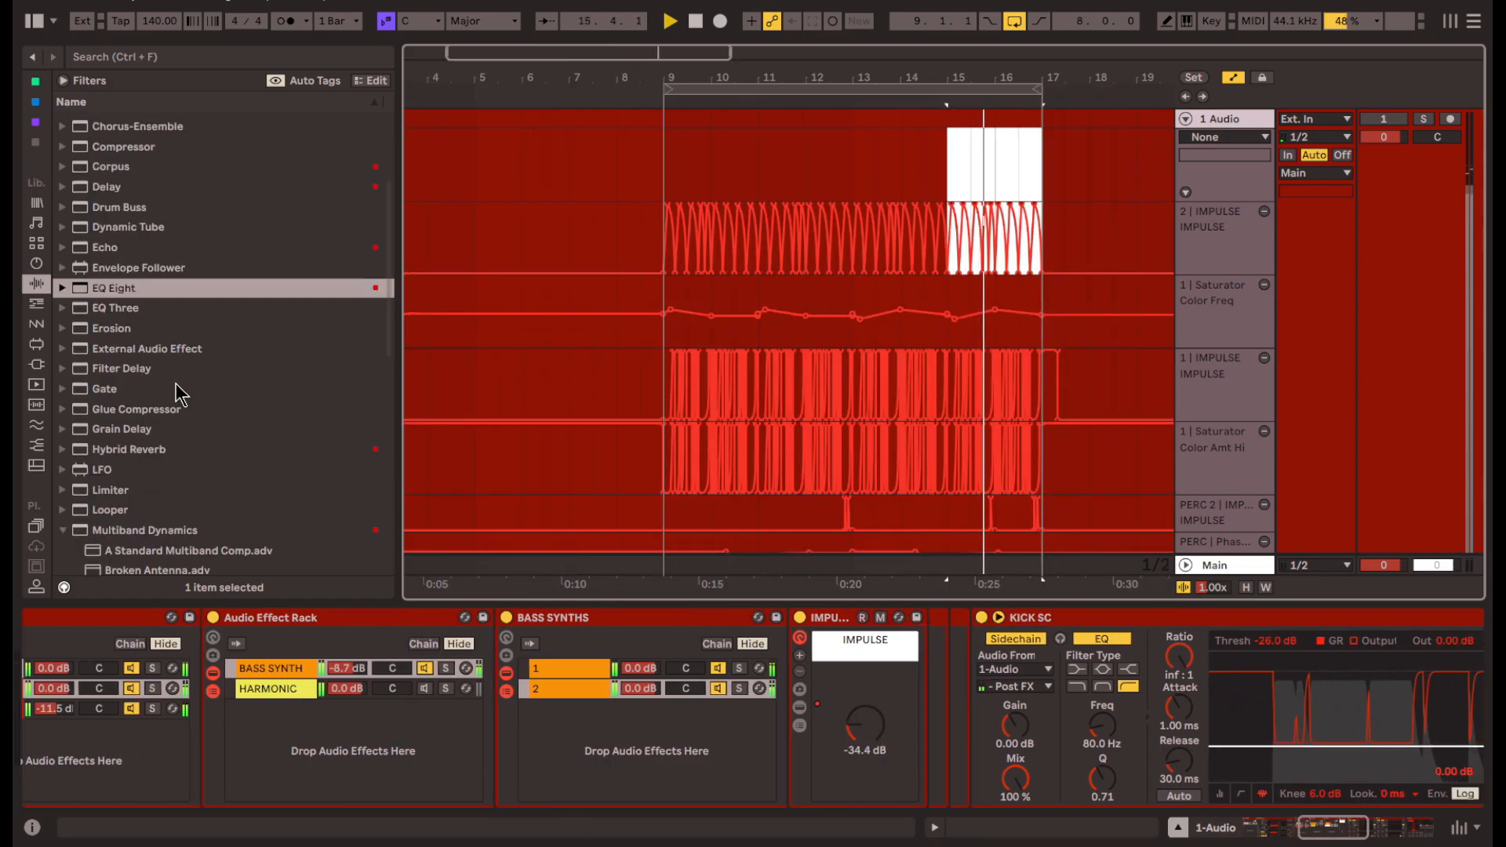
pyautogui.scroll(10, 227, 499)
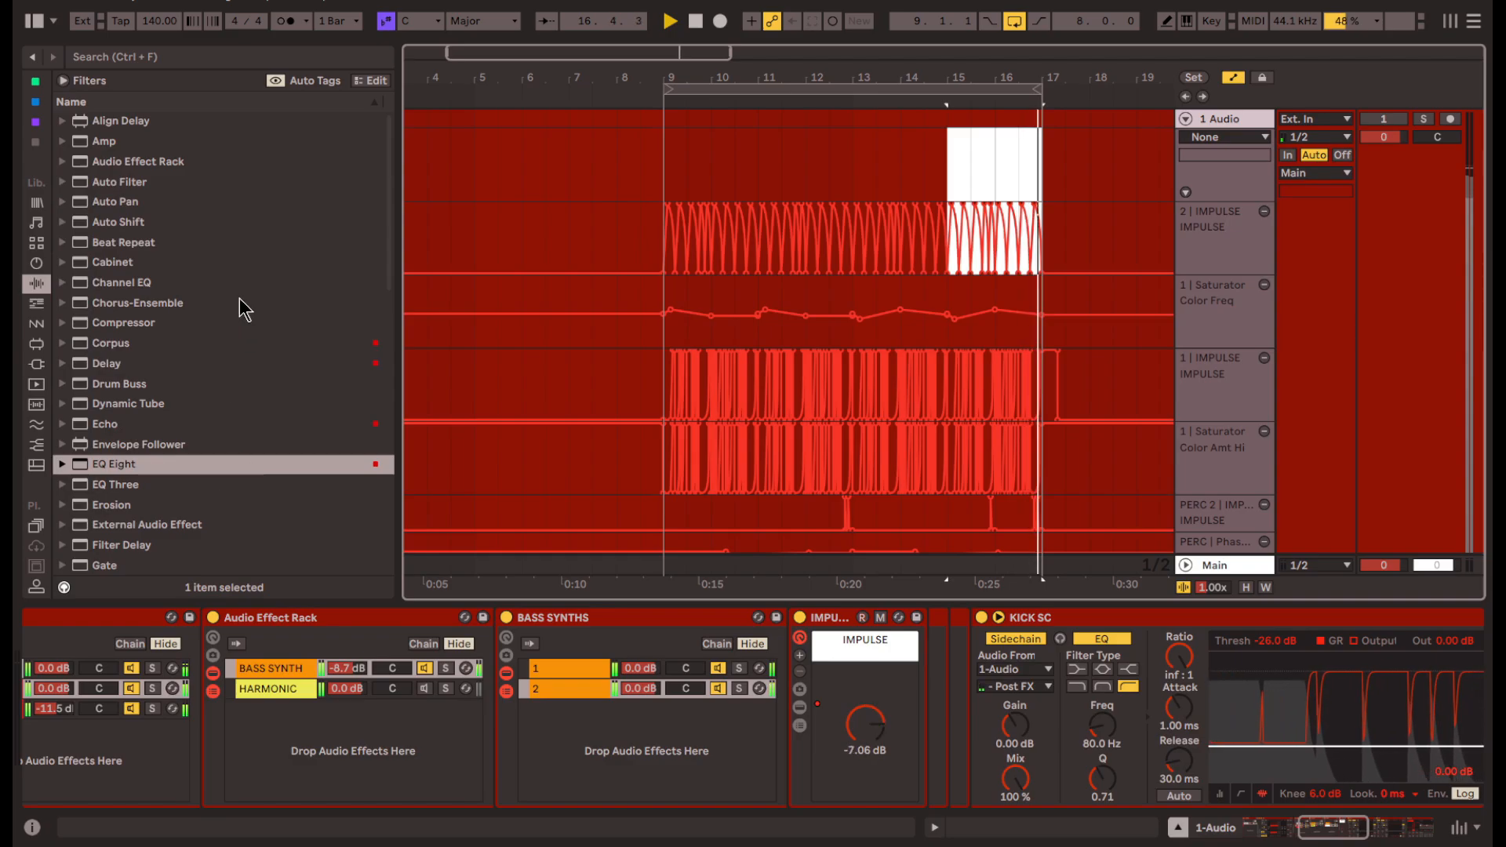
pyautogui.click(210, 262)
pyautogui.click(179, 222)
pyautogui.moveTo(149, 183); pyautogui.dragTo(791, 738)
pyautogui.click(774, 760)
pyautogui.click(918, 757)
pyautogui.moveTo(792, 738); pyautogui.dragTo(800, 713)
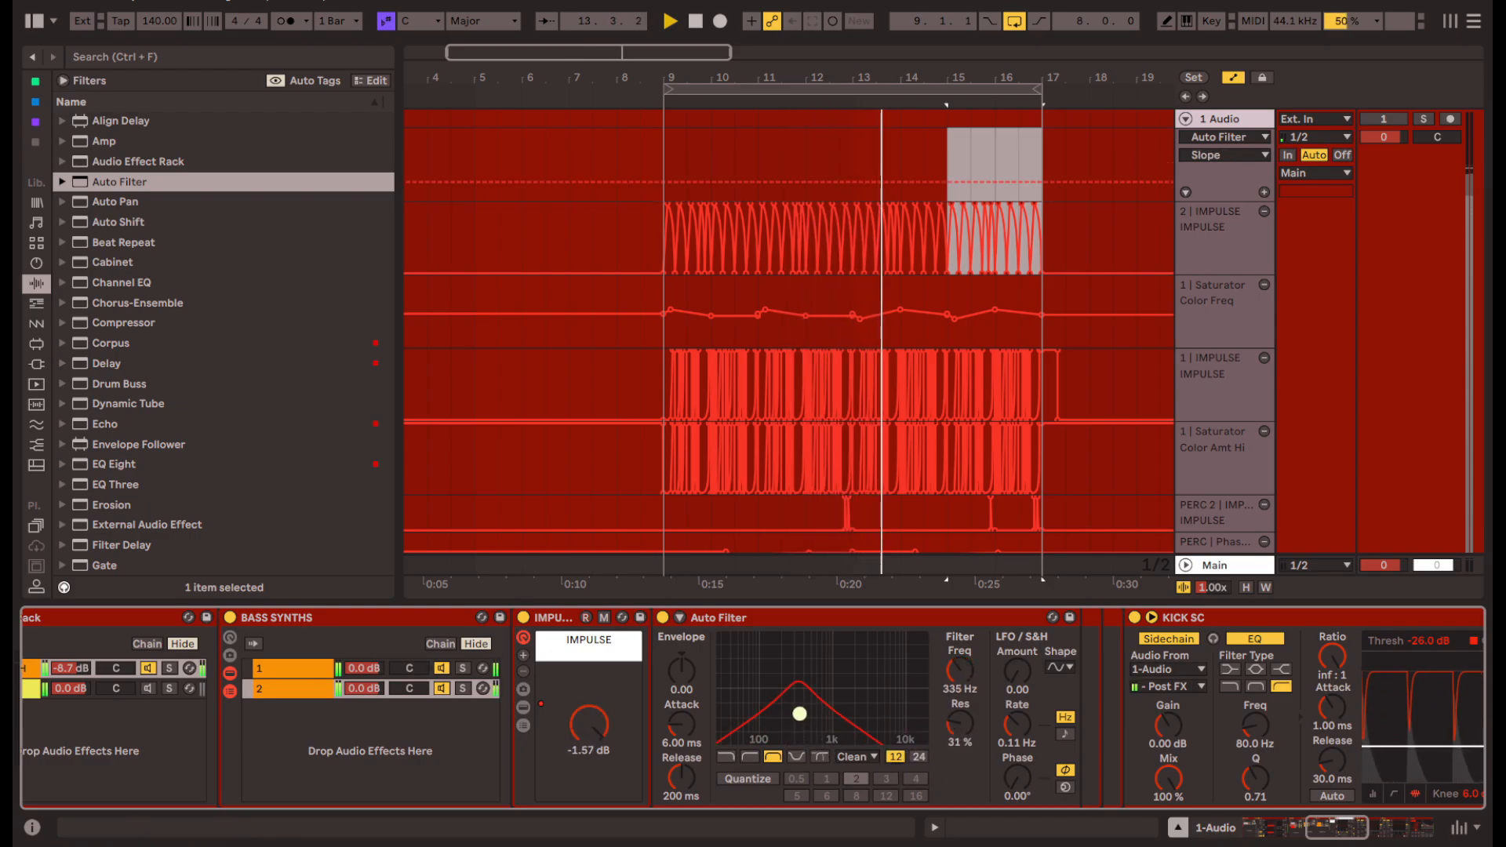
# - Set the Auto Filter's envelope amount to 34.3, its frequency to 190 Hz and its resonance to 41 %
pyautogui.hscroll(3, 842, 756)
pyautogui.moveTo(490, 672); pyautogui.dragTo(491, 643)
pyautogui.hscroll(-1, 589, 709)
pyautogui.moveTo(627, 715); pyautogui.dragTo(613, 705)
# - Add a Vocoder after the Auto Filter with Modulator as its carrier and Enhance switched on
pyautogui.scroll(-15, 185, 463)
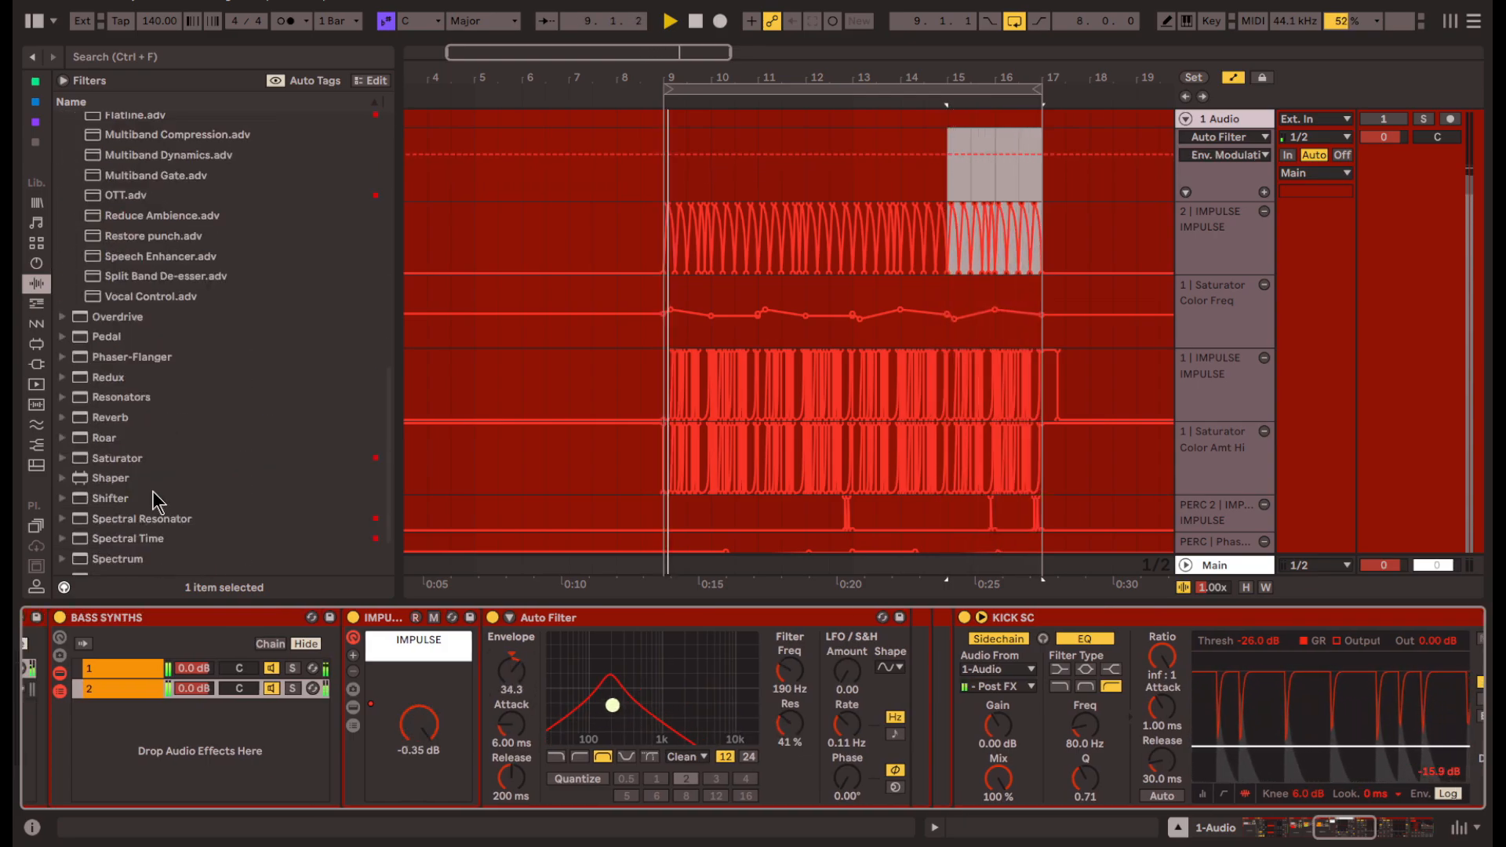
pyautogui.moveTo(114, 564); pyautogui.dragTo(880, 754)
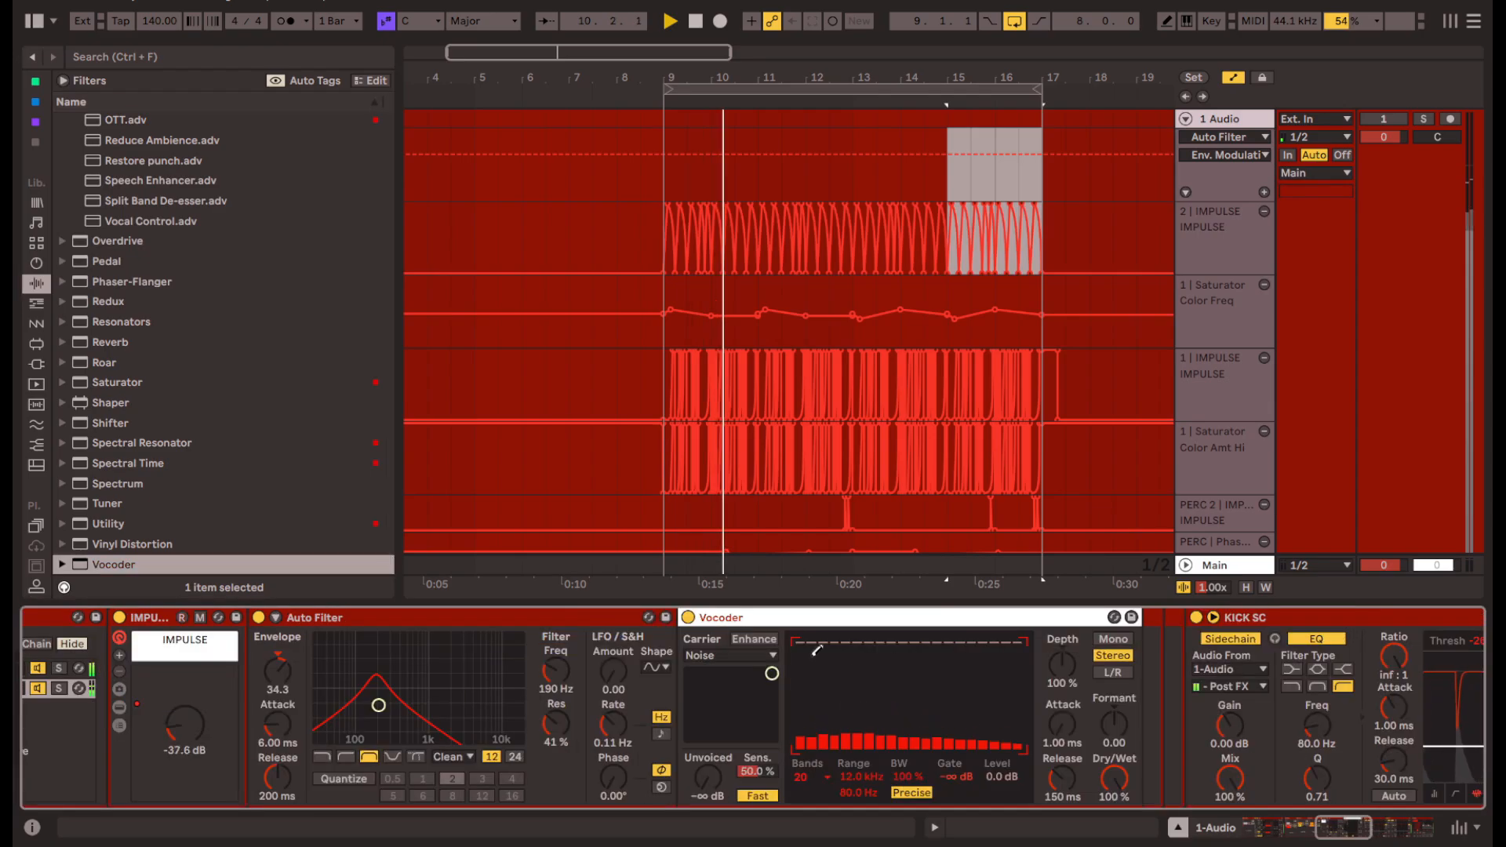
pyautogui.click(733, 655)
pyautogui.click(722, 711)
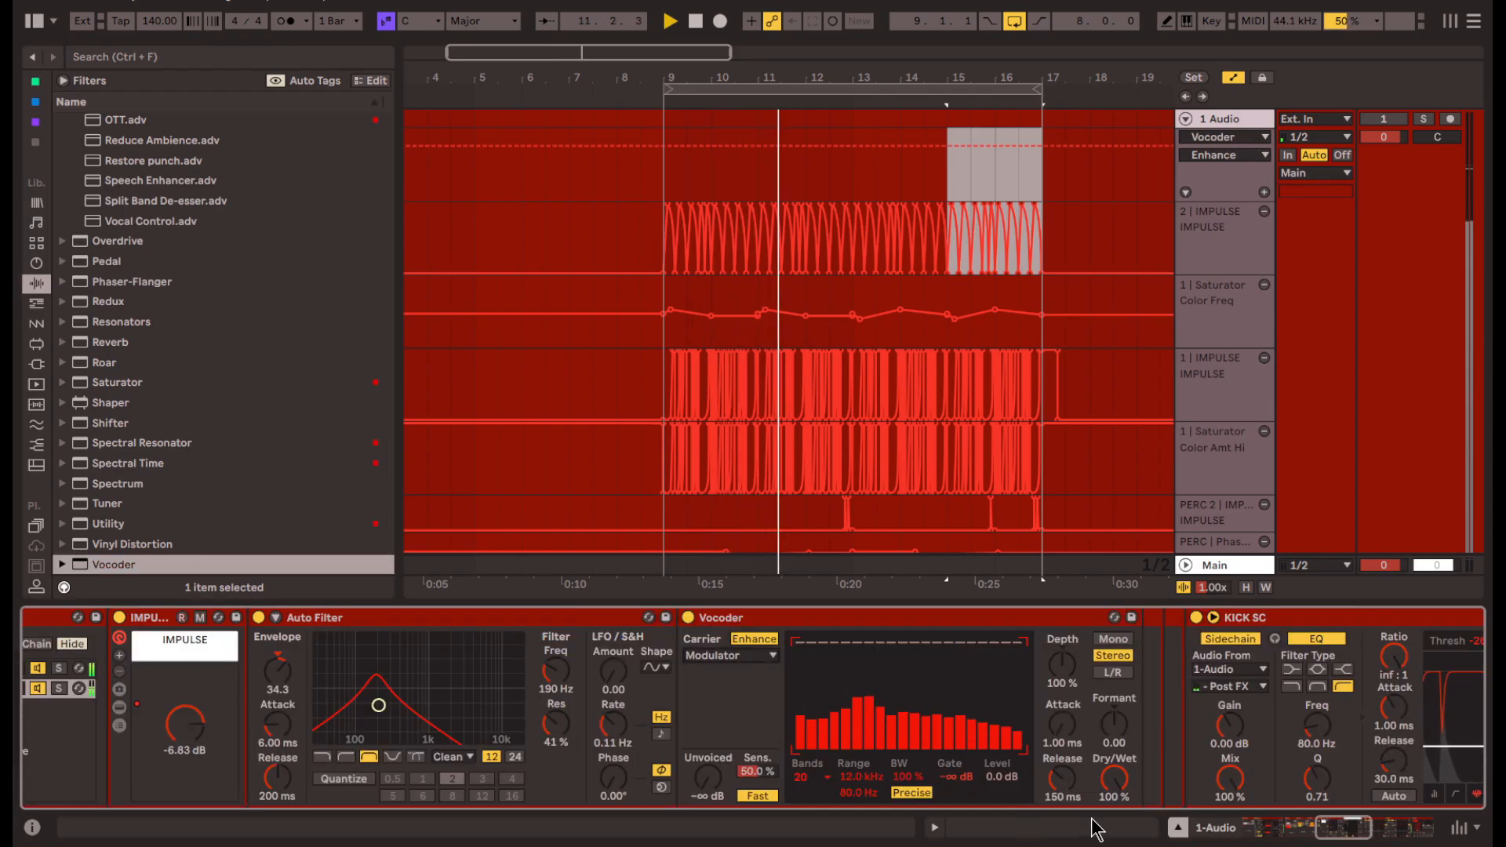
# - Set the Vocoder to 40 bands, 135 % depth, 10 ms release and a lower range limit of 140 Hz
pyautogui.click(804, 776)
pyautogui.click(816, 765)
pyautogui.hscroll(1, 1066, 706)
pyautogui.moveTo(1020, 665); pyautogui.dragTo(1020, 638)
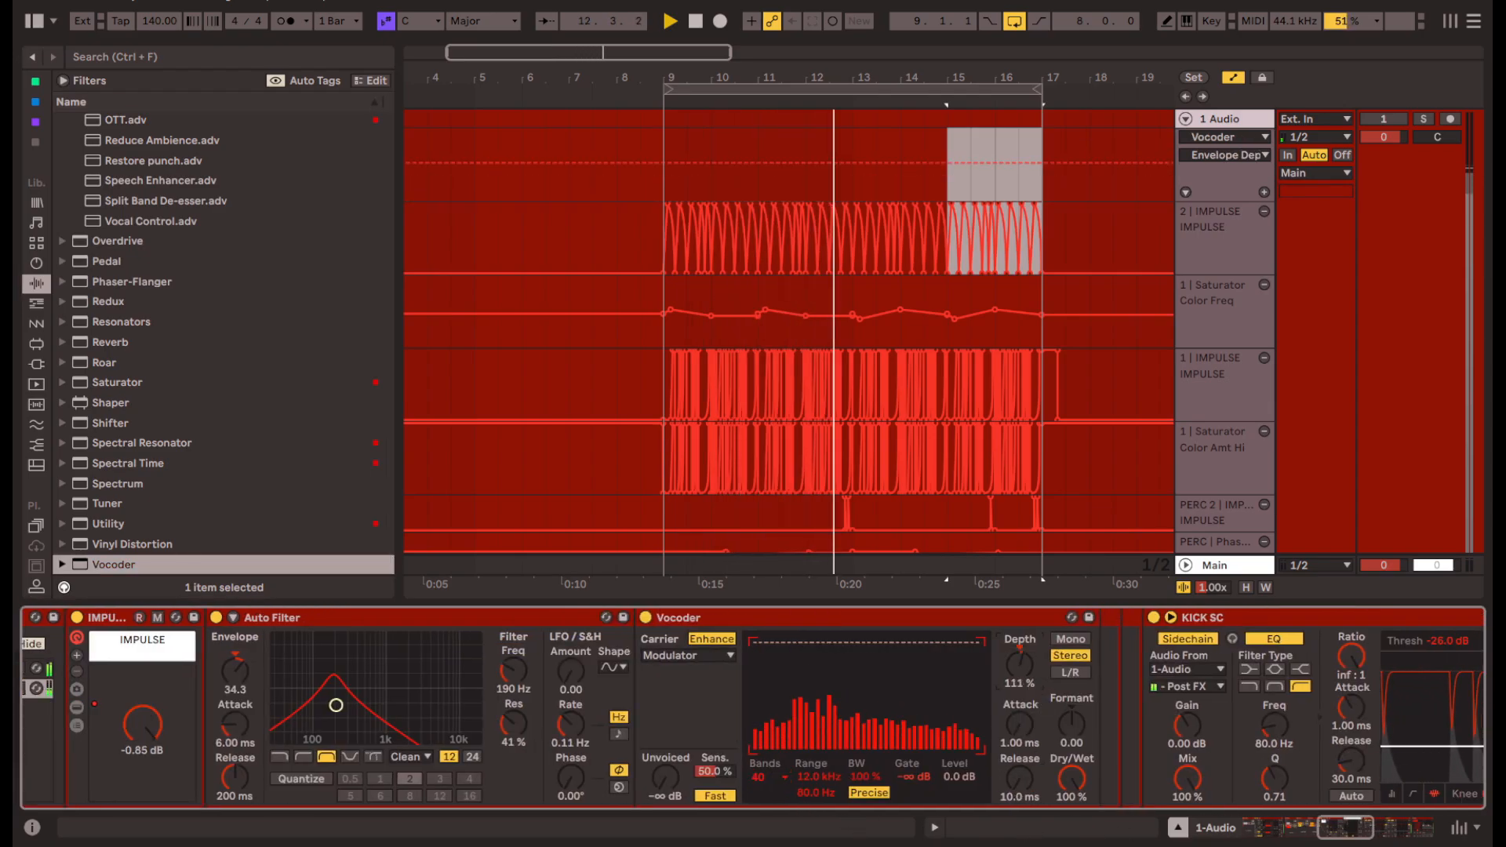
pyautogui.moveTo(824, 792); pyautogui.dragTo(824, 777)
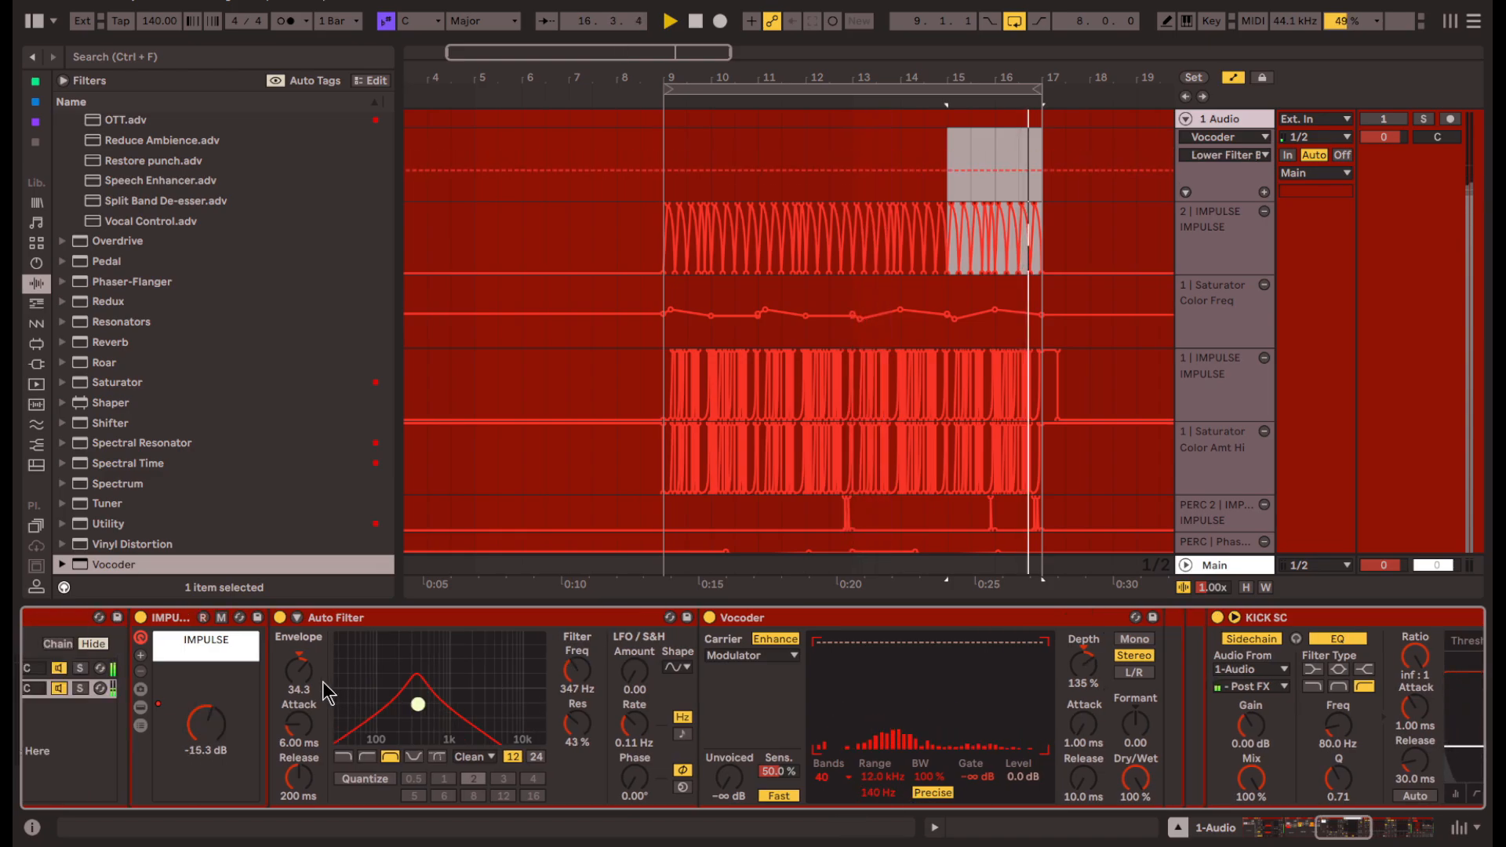
# - Reactivate the 1 Audio track and set the Auto Filter to envelope amount 80.6, frequency 312 Hz and resonance 43 %
pyautogui.moveTo(299, 671); pyautogui.dragTo(299, 633)
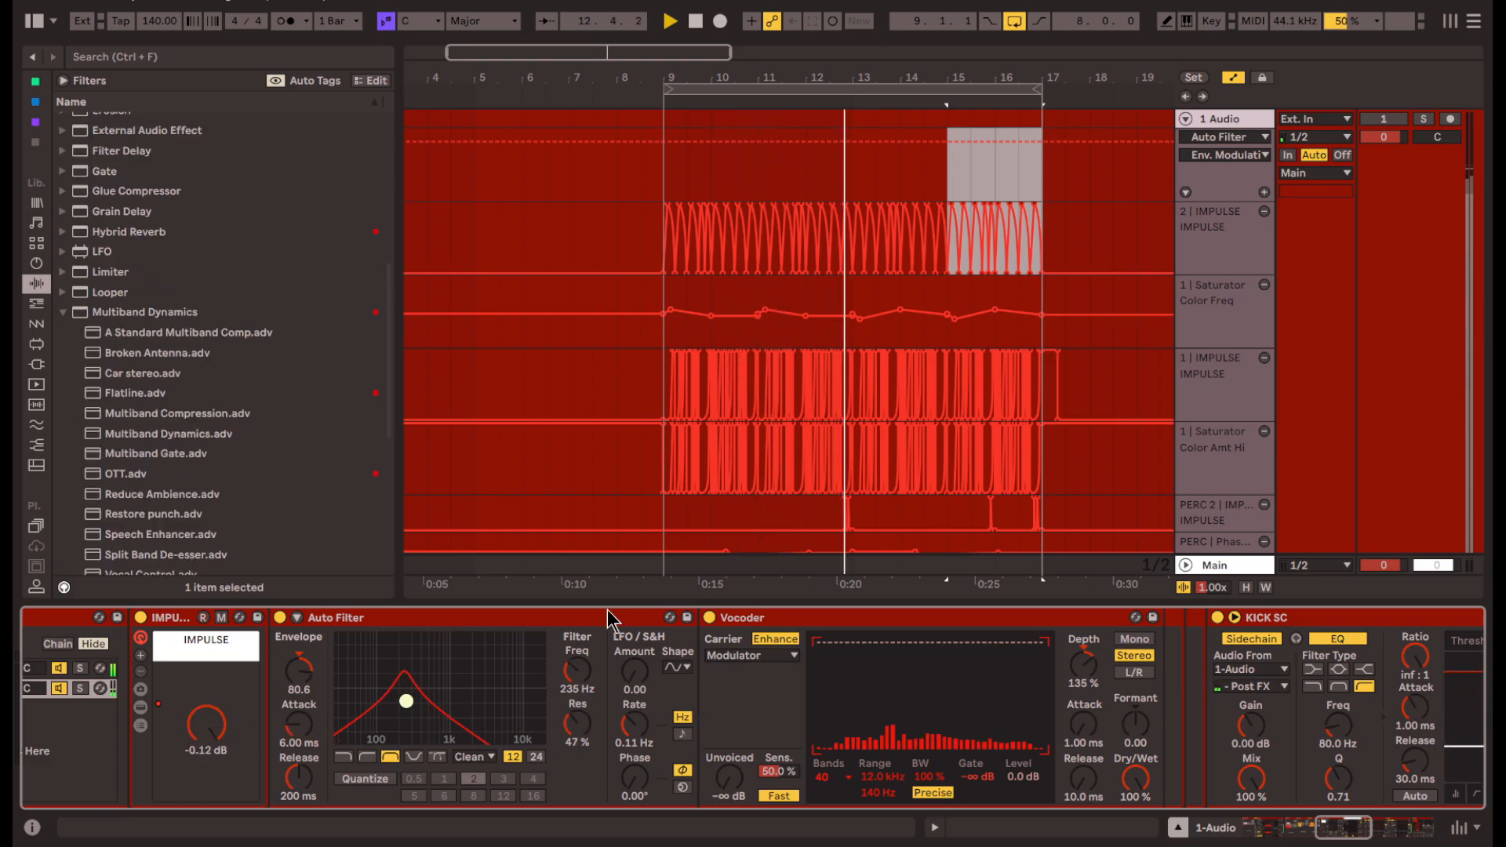
pyautogui.hscroll(-1, 847, 471)
pyautogui.click(1379, 120)
pyautogui.hscroll(-1, 245, 702)
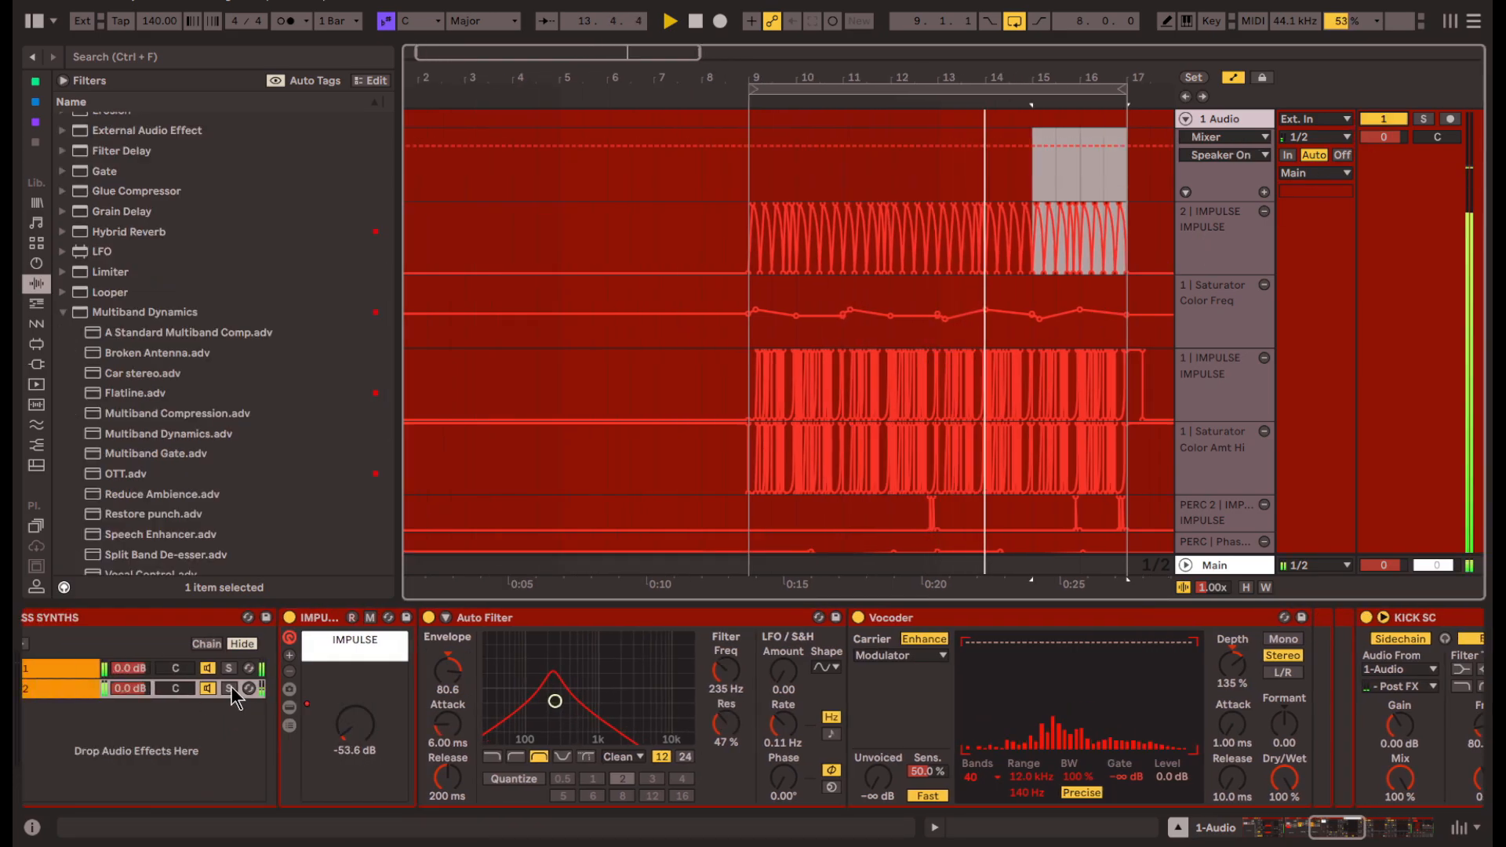
pyautogui.hscroll(2, 471, 730)
pyautogui.moveTo(343, 702)
pyautogui.mouseDown()
pyautogui.moveTo(332, 676)
pyautogui.moveTo(352, 705)
pyautogui.mouseUp()
pyautogui.hscroll(1, 538, 735)
# - Duplicate the one-beat IMPULSE envelope at 9.1.1 over the following beats so even pulses fill the loop up to bar 17
pyautogui.scroll(4, 849, 271)
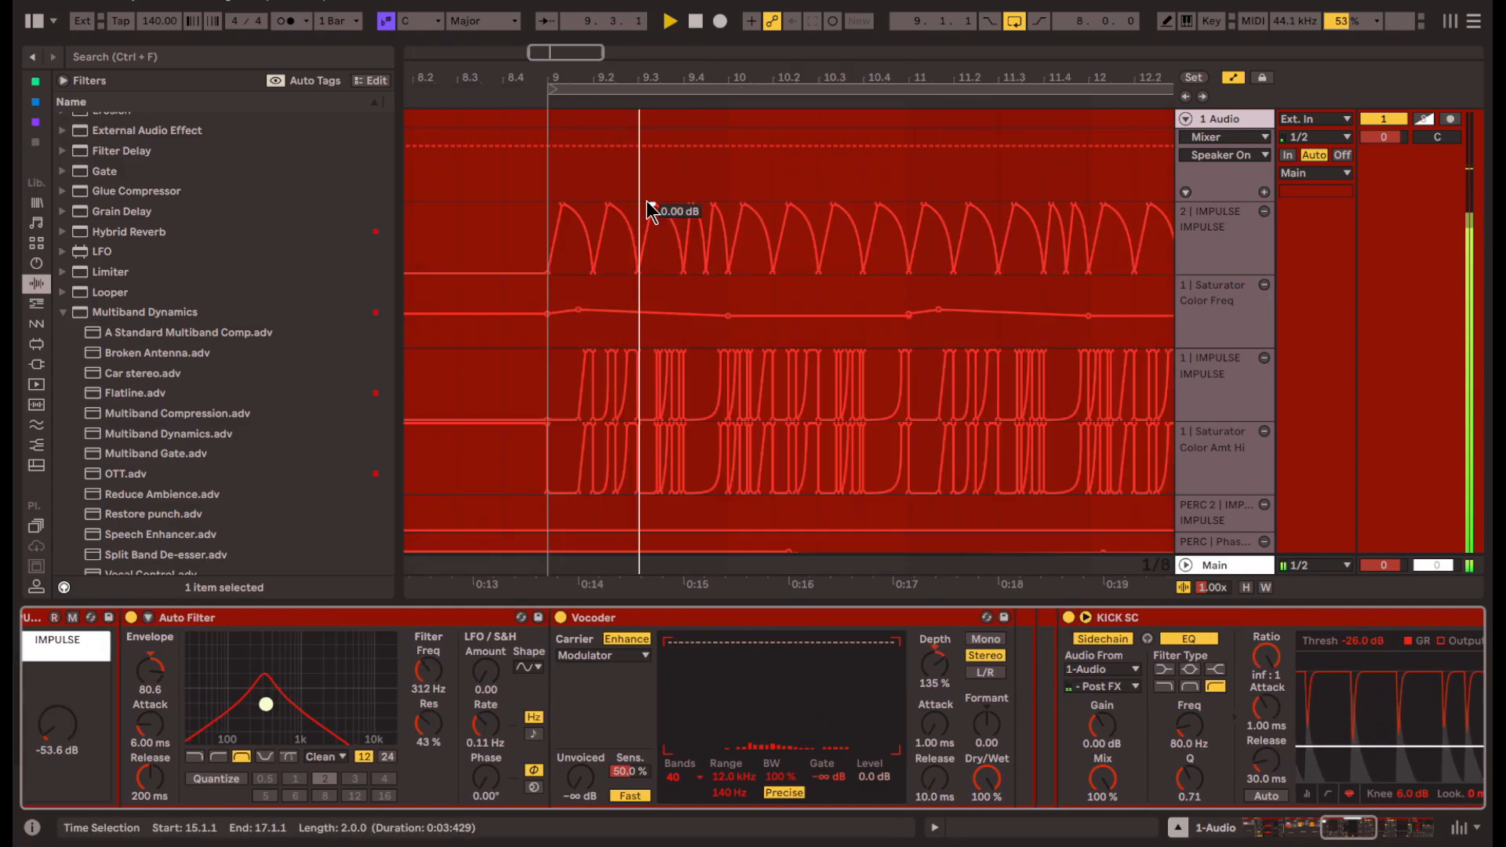
pyautogui.scroll(4, 562, 185)
pyautogui.click(516, 171)
pyautogui.moveTo(563, 206); pyautogui.dragTo(666, 262)
pyautogui.hotkey('ctrl', 'd')
pyautogui.hotkey('ctrl', 'd')
pyautogui.scroll(-4, 635, 256)
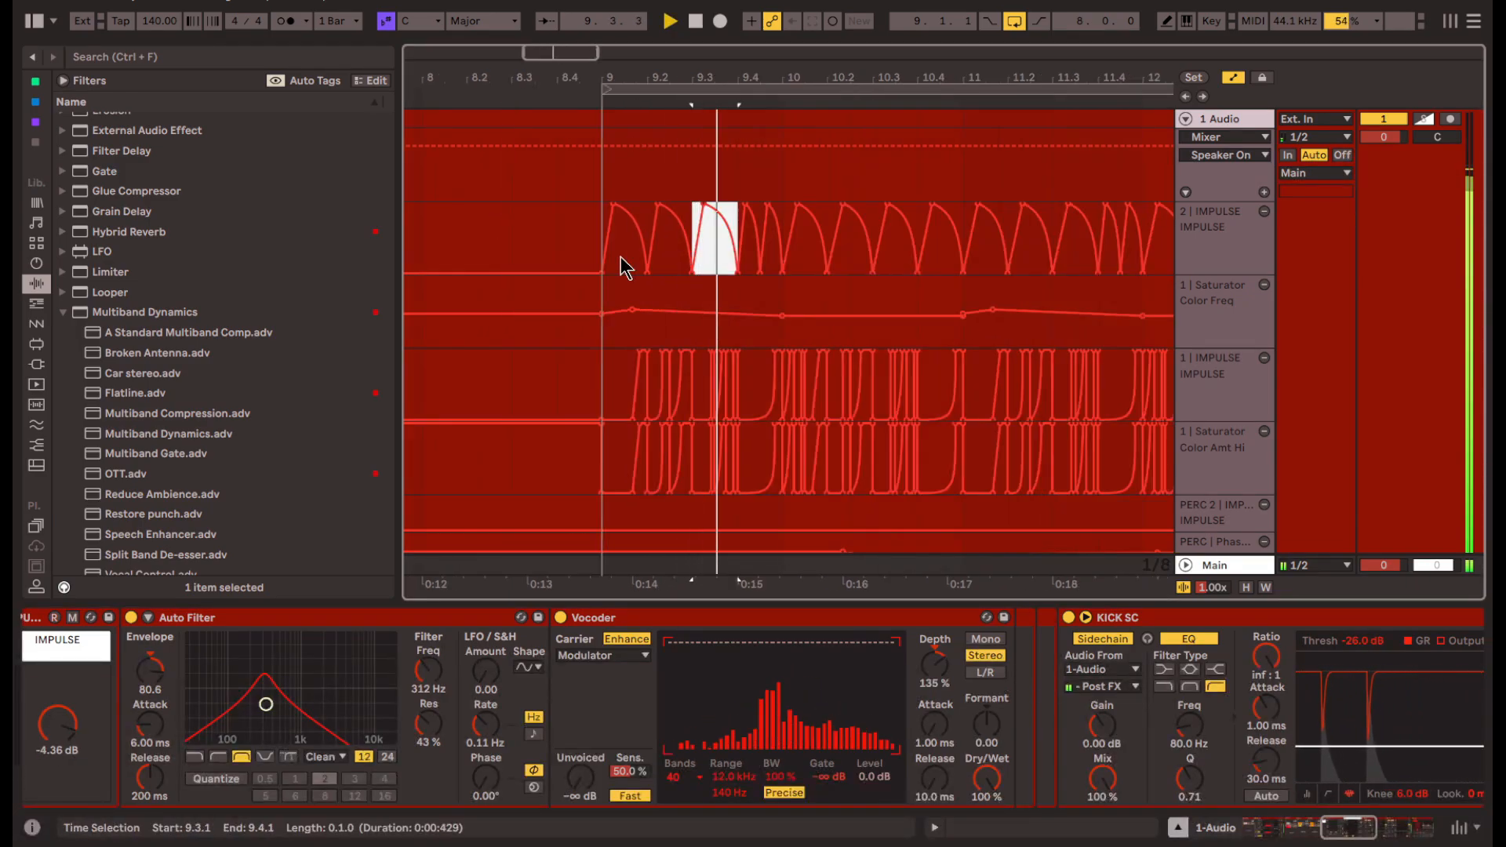
pyautogui.hotkey('ctrl', 'd')
pyautogui.hotkey('ctrl', 'd')
pyautogui.hotkey('ctrl', 'd')
pyautogui.hotkey('ctrl', 'd')
pyautogui.hotkey('ctrl', 'd')
pyautogui.hotkey('ctrl', 'd')
pyautogui.hotkey('ctrl', 'd')
pyautogui.hotkey('ctrl', 'd')
pyautogui.hotkey('ctrl', 'd')
pyautogui.hotkey('ctrl', 'd')
pyautogui.hotkey('ctrl', 'd')
pyautogui.hotkey('ctrl', 'd')
pyautogui.scroll(-4, 621, 254)
pyautogui.hotkey('ctrl', 'd')
pyautogui.hotkey('ctrl', 'd')
pyautogui.hotkey('ctrl', 'd')
pyautogui.hotkey('ctrl', 'd')
pyautogui.hotkey('ctrl', 'z')
pyautogui.hotkey('ctrl', 'z')
pyautogui.hotkey('ctrl', 'z')
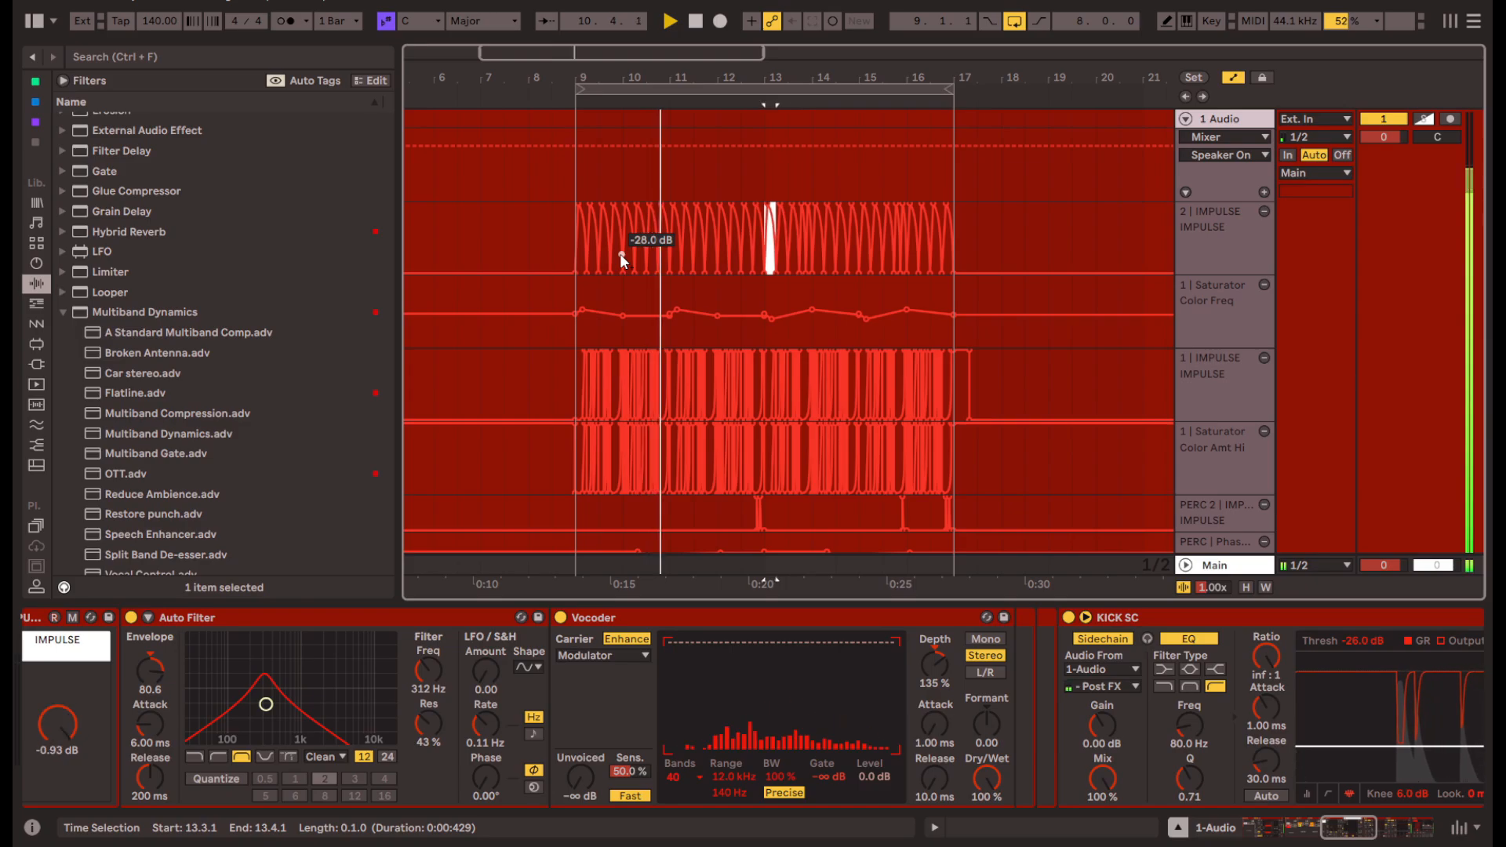
pyautogui.hotkey('ctrl', 'd')
pyautogui.hotkey('ctrl', 'd')
pyautogui.hotkey('ctrl', 'd')
pyautogui.hotkey('ctrl', 'd')
pyautogui.hotkey('ctrl', 'd')
pyautogui.hotkey('ctrl', 'd')
pyautogui.hotkey('ctrl', 'd')
pyautogui.hotkey('ctrl', 'd')
pyautogui.hotkey('ctrl', 'd')
pyautogui.hotkey('ctrl', 'd')
pyautogui.hotkey('ctrl', 'd')
pyautogui.hotkey('ctrl', 'd')
pyautogui.hotkey('ctrl', 'd')
pyautogui.hotkey('ctrl', 'd')
pyautogui.hotkey('ctrl', 'd')
pyautogui.hotkey('ctrl', 'd')
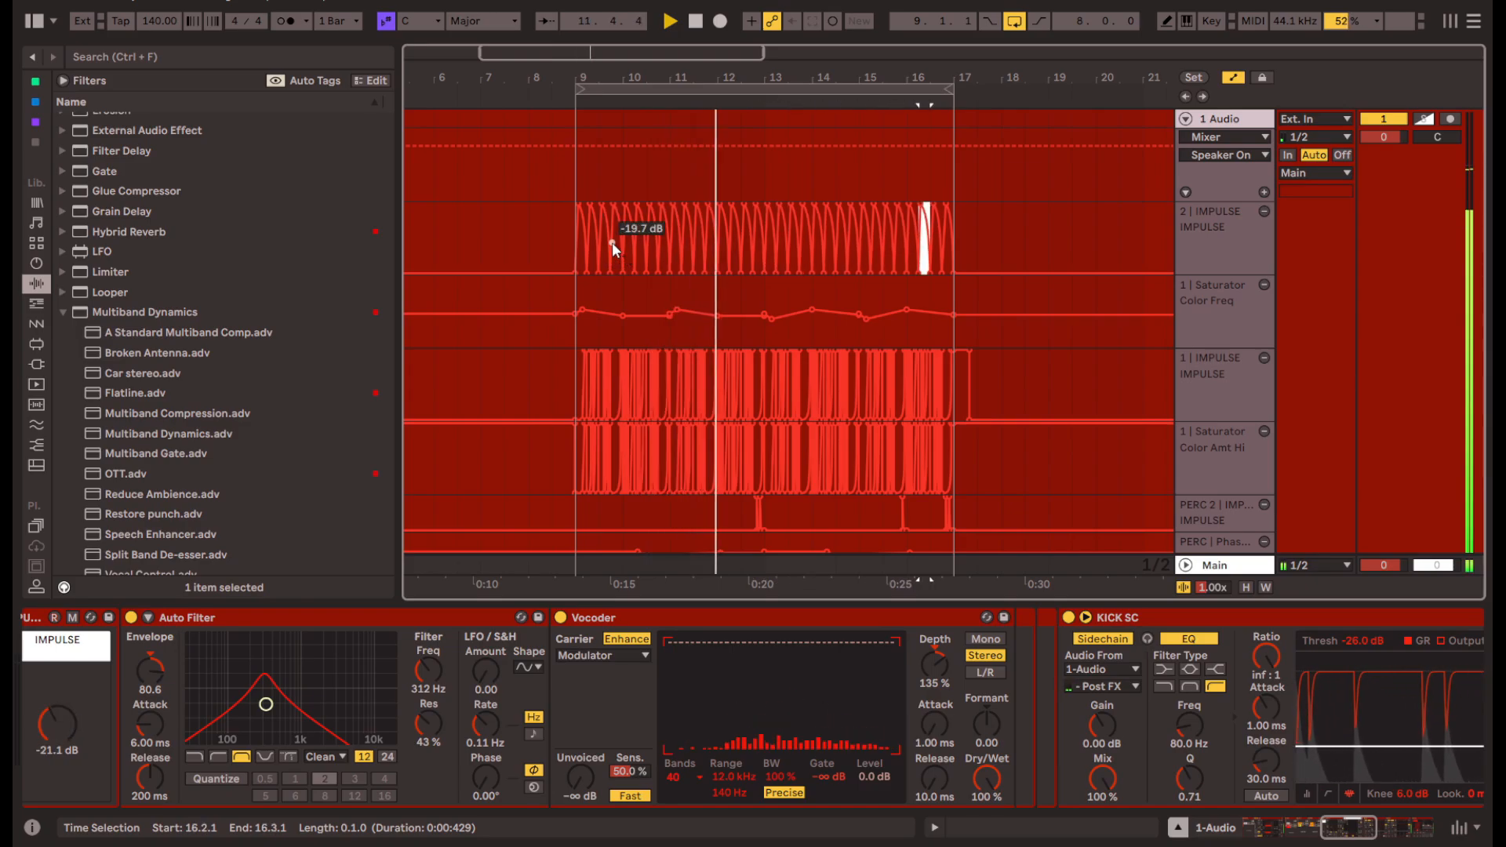
pyautogui.scroll(4, 594, 205)
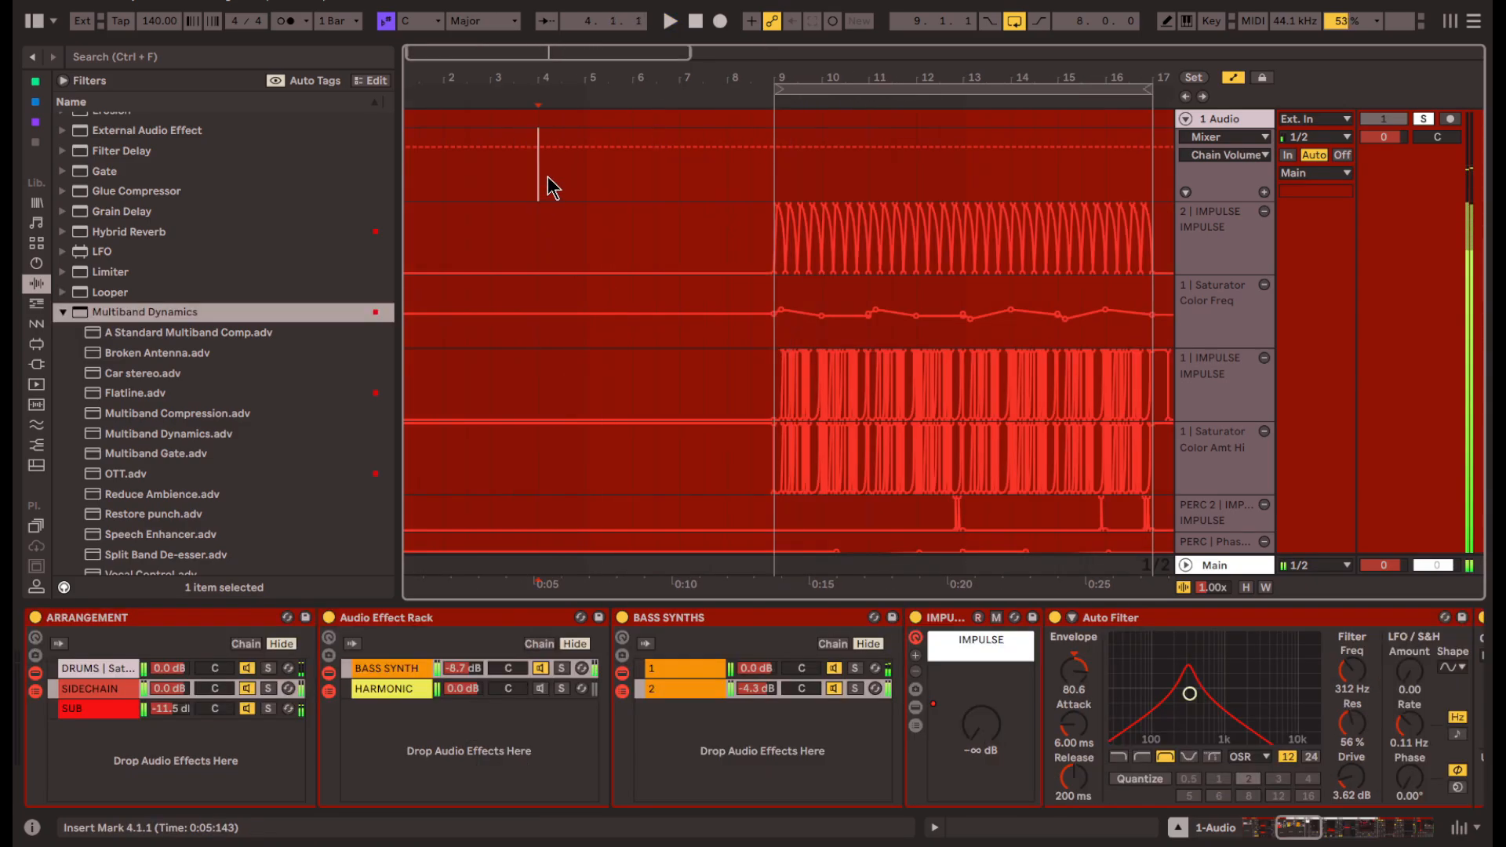
# - Copy one bar of the HIHAT IMPULSE envelope from the loop section to 1.1.1 in the empty intro
pyautogui.scroll(-3, 549, 185)
pyautogui.click(410, 671)
pyautogui.scroll(3, 942, 388)
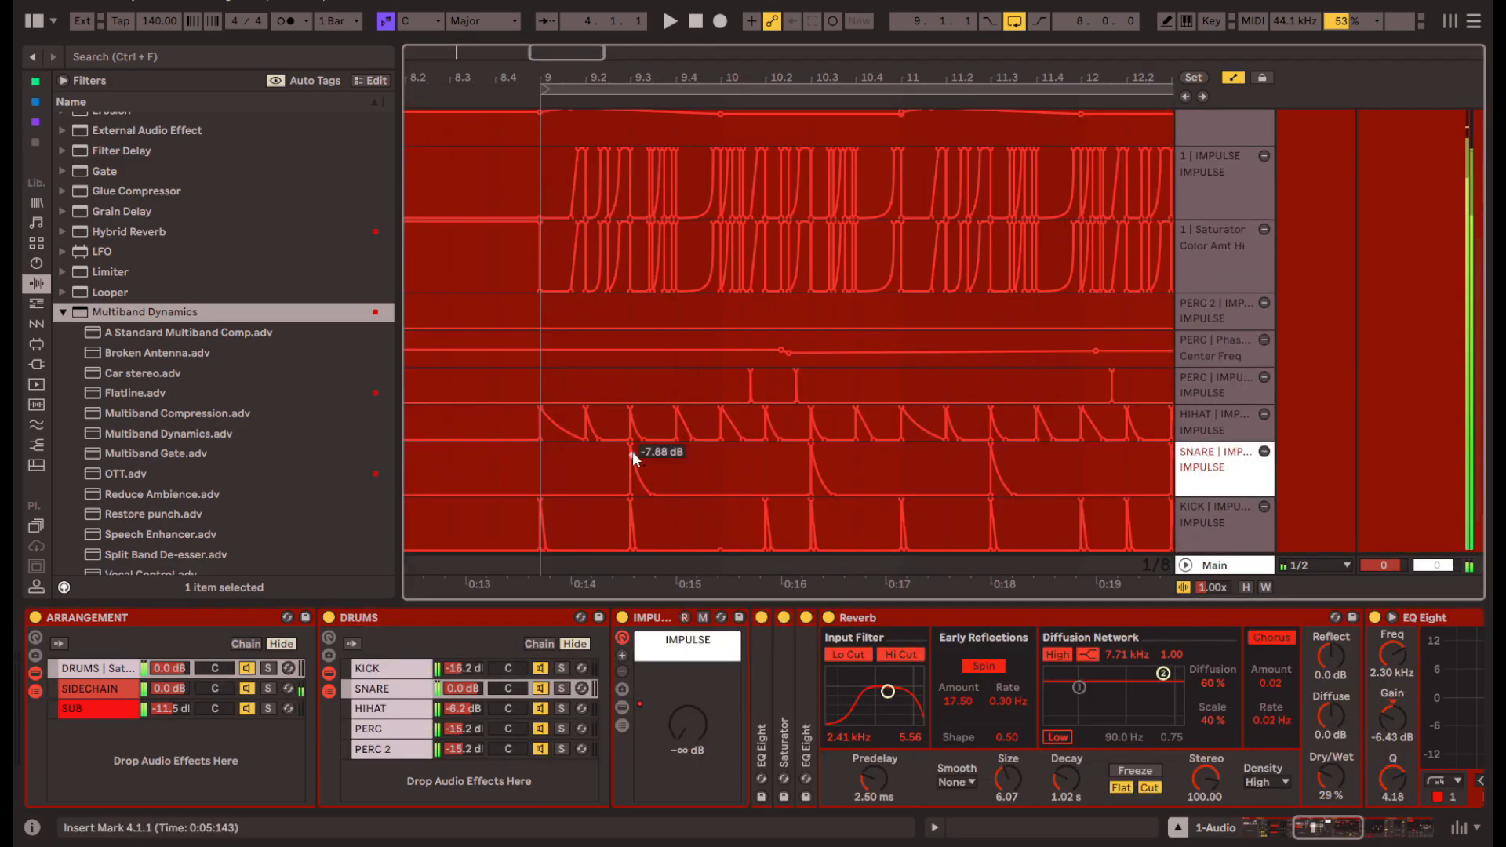
pyautogui.scroll(-3, 575, 481)
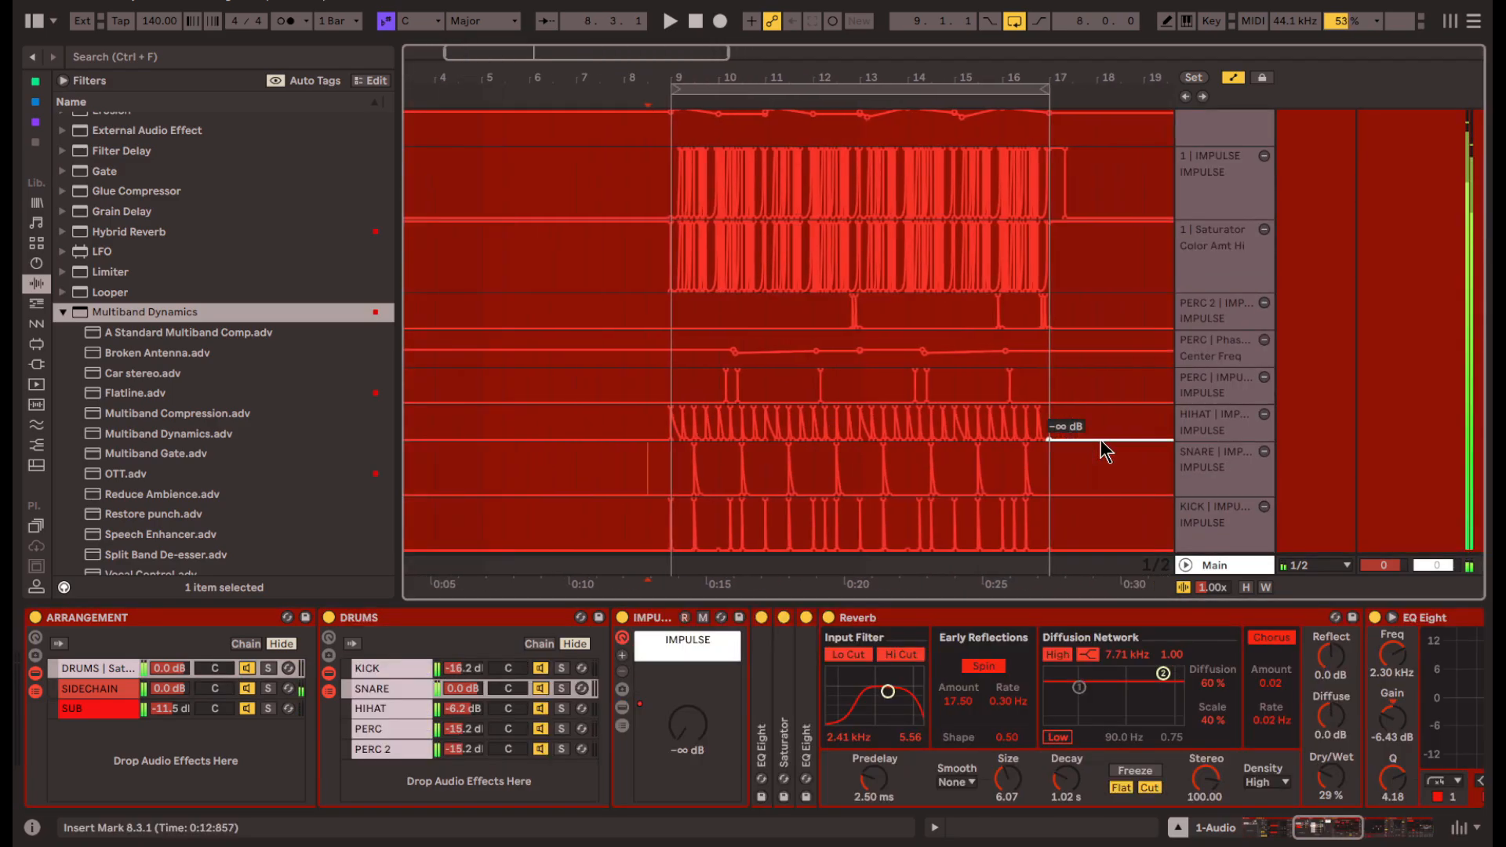
pyautogui.scroll(6, 696, 416)
pyautogui.moveTo(430, 411); pyautogui.dragTo(600, 414)
pyautogui.scroll(-3, 750, 416)
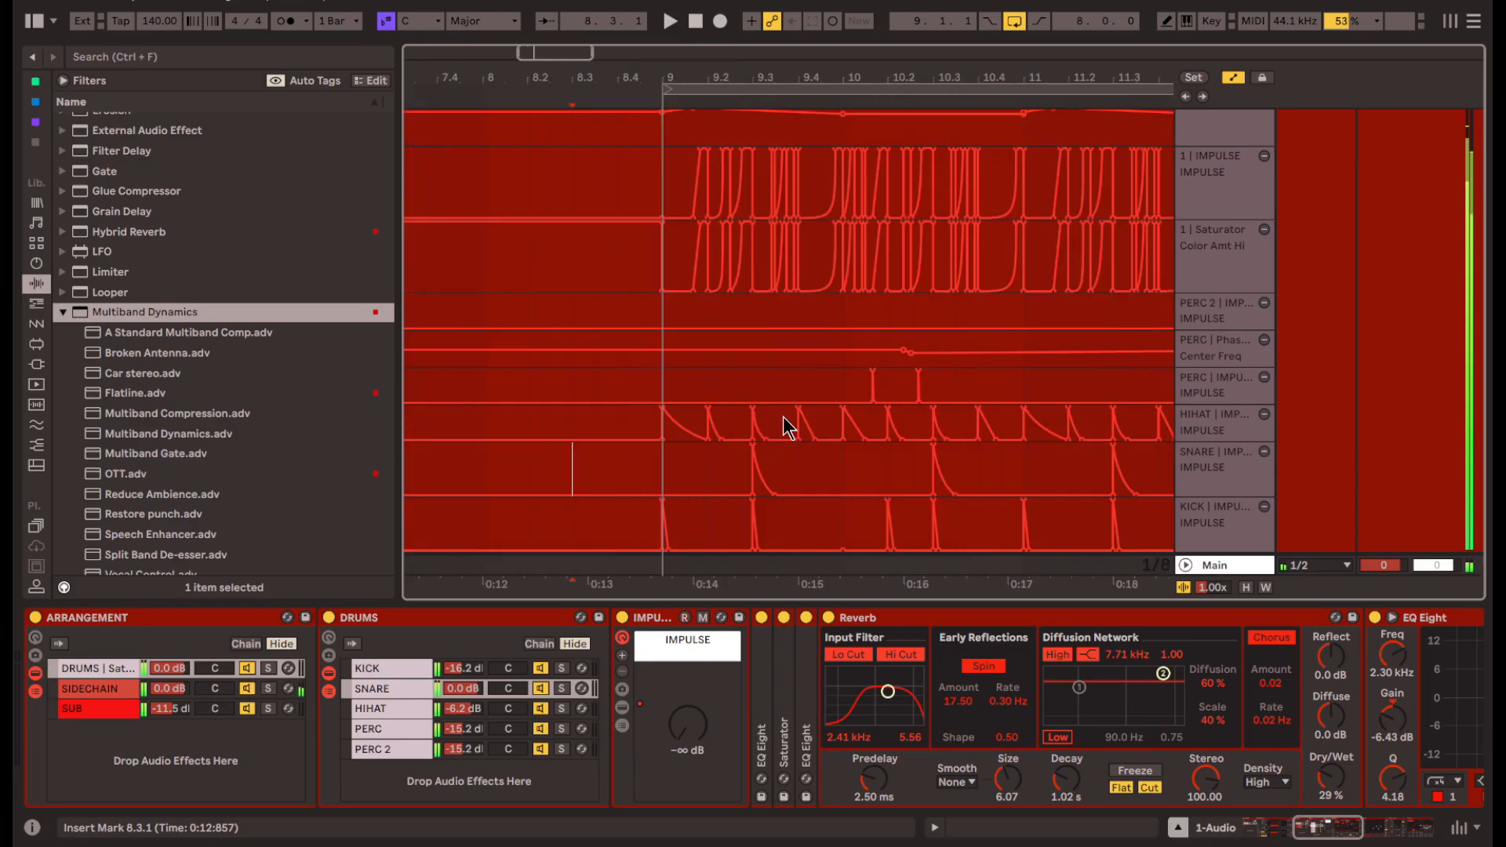
pyautogui.press('space')
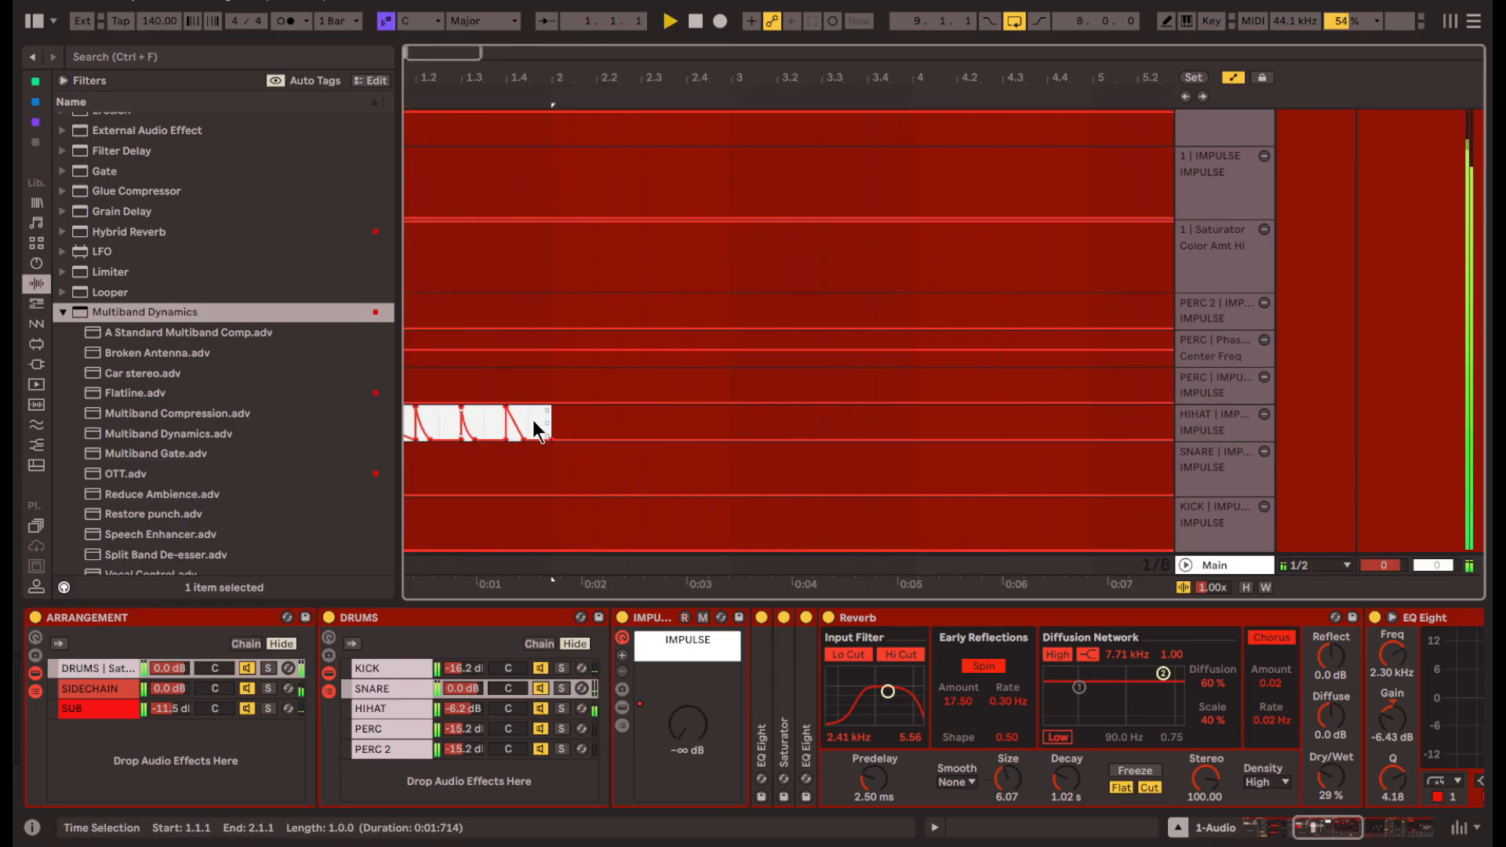
pyautogui.scroll(-3, 552, 426)
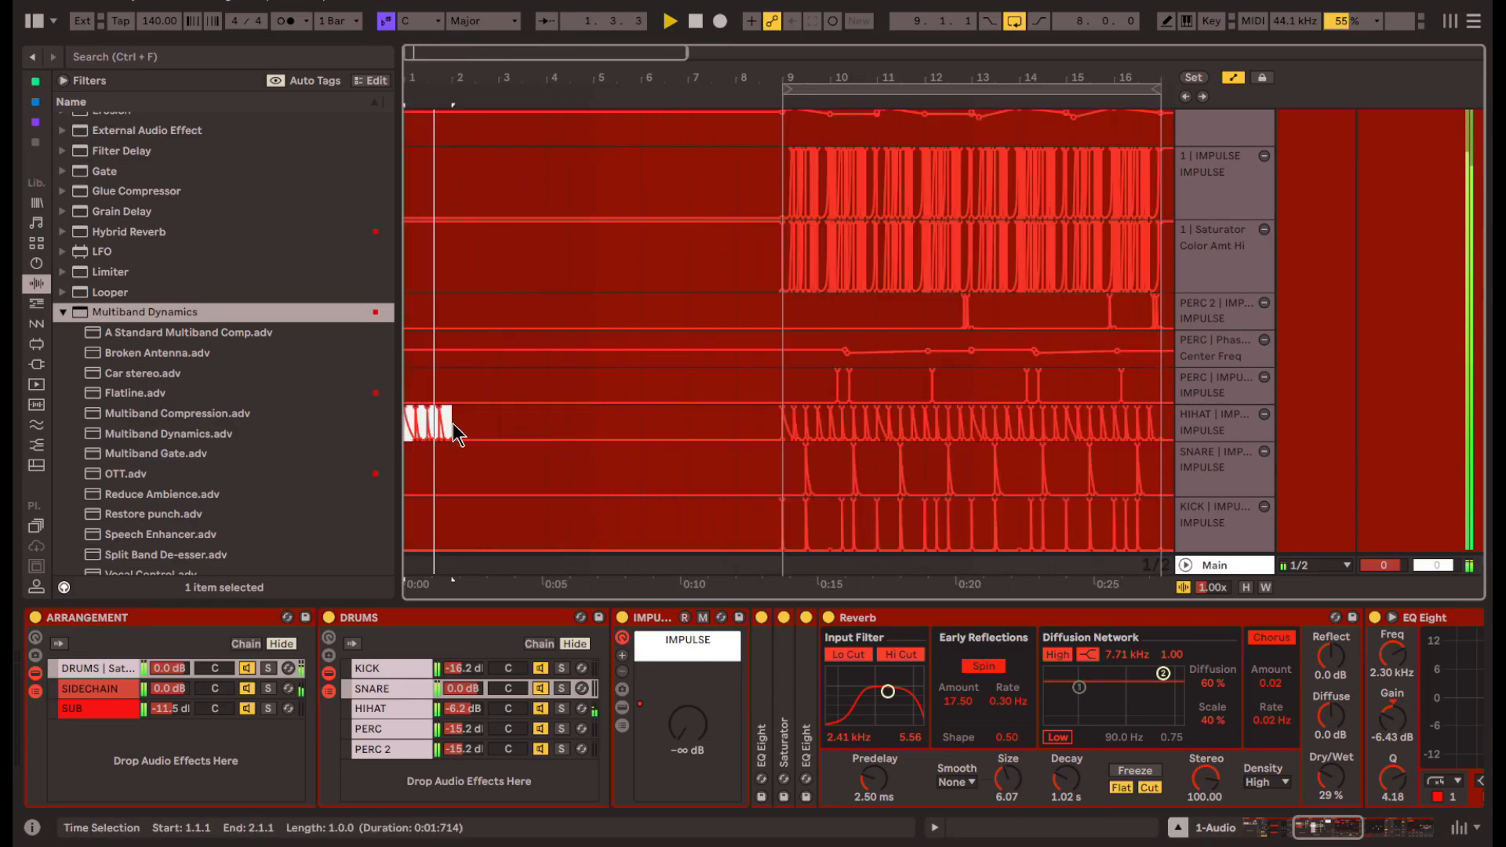
# - Stretch the copied one-bar HIHAT envelope to two bars and duplicate it three times to fill the intro up to bar 9
pyautogui.moveTo(450, 424); pyautogui.dragTo(499, 424)
pyautogui.hotkey('ctrl', 'd')
pyautogui.hotkey('ctrl', 'd')
pyautogui.hotkey('ctrl', 'd')
pyautogui.click(665, 471)
pyautogui.scroll(5, 793, 411)
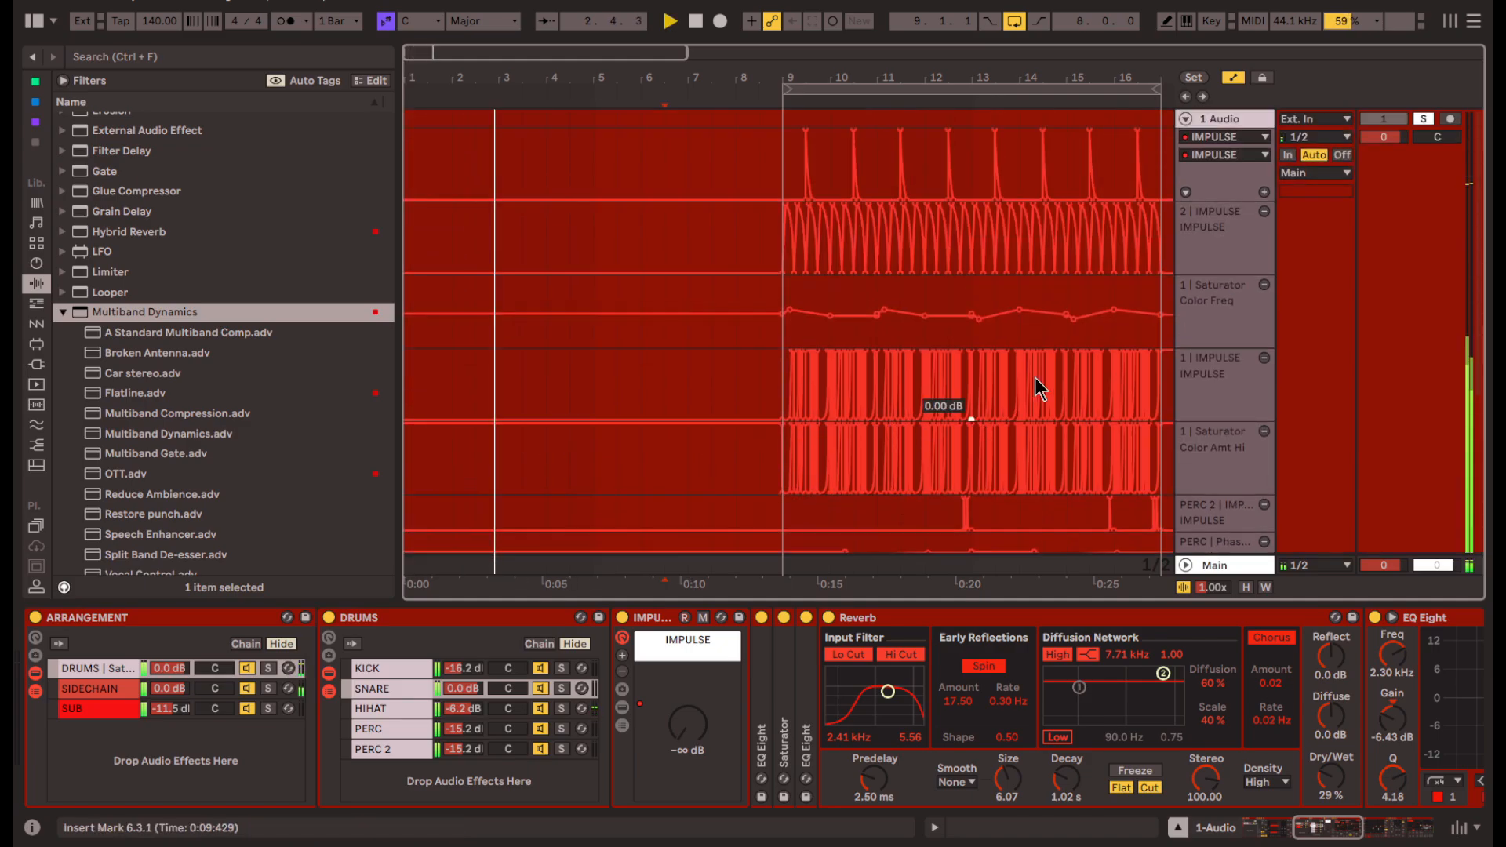
# - Clear the HIHAT pulse between 4.2.3 and 5.1.1 and duplicate the four-bar intro pattern over bars 5 to 9
pyautogui.scroll(-5, 753, 386)
pyautogui.scroll(5, 554, 439)
pyautogui.moveTo(611, 412); pyautogui.dragTo(722, 416)
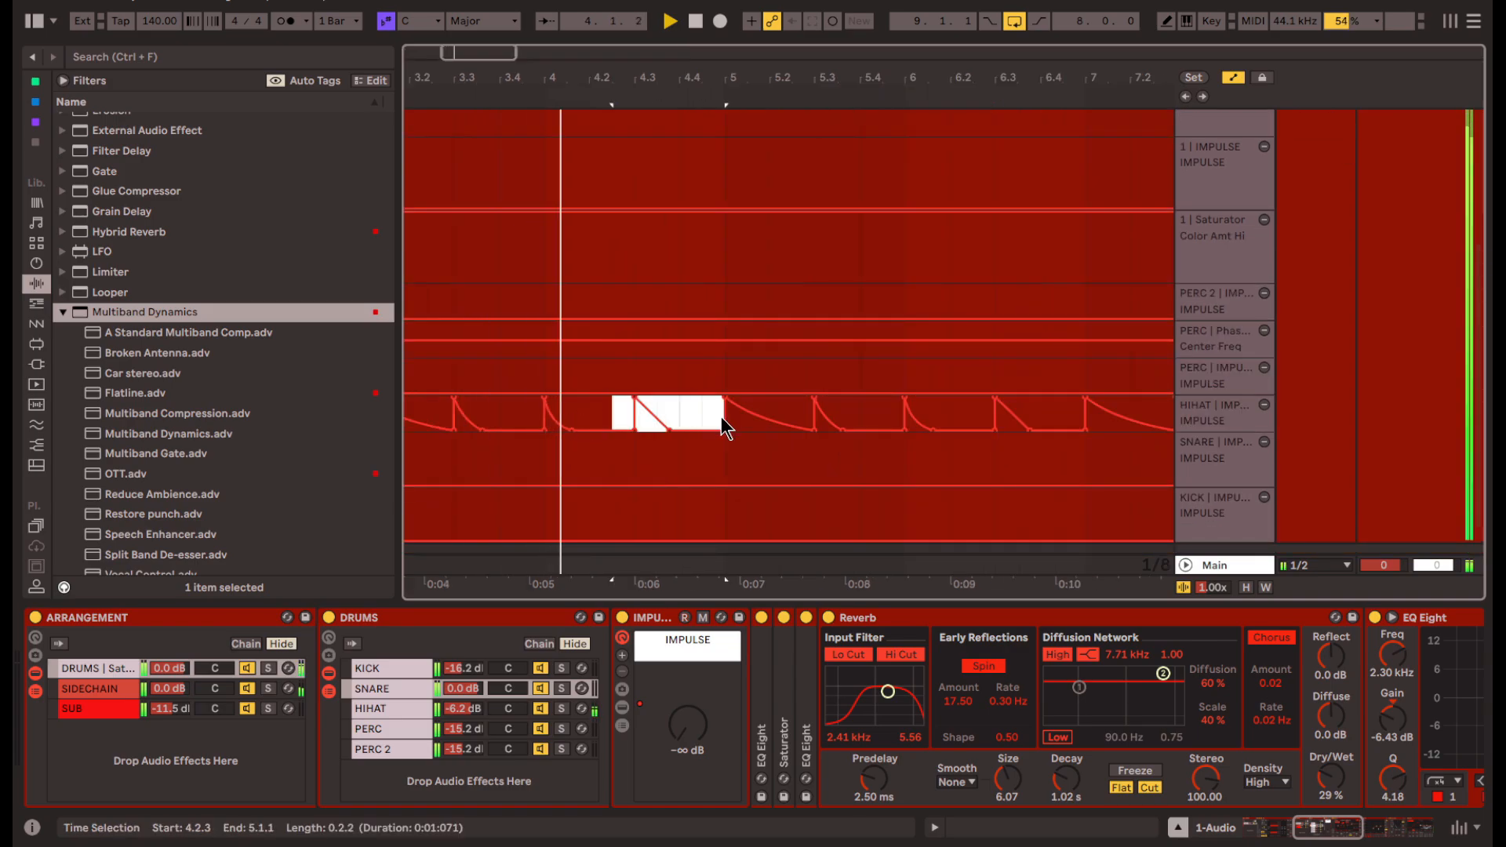
pyautogui.click(729, 416)
pyautogui.scroll(-5, 488, 462)
pyautogui.moveTo(590, 423); pyautogui.dragTo(420, 416)
pyautogui.hotkey('ctrl', 'd')
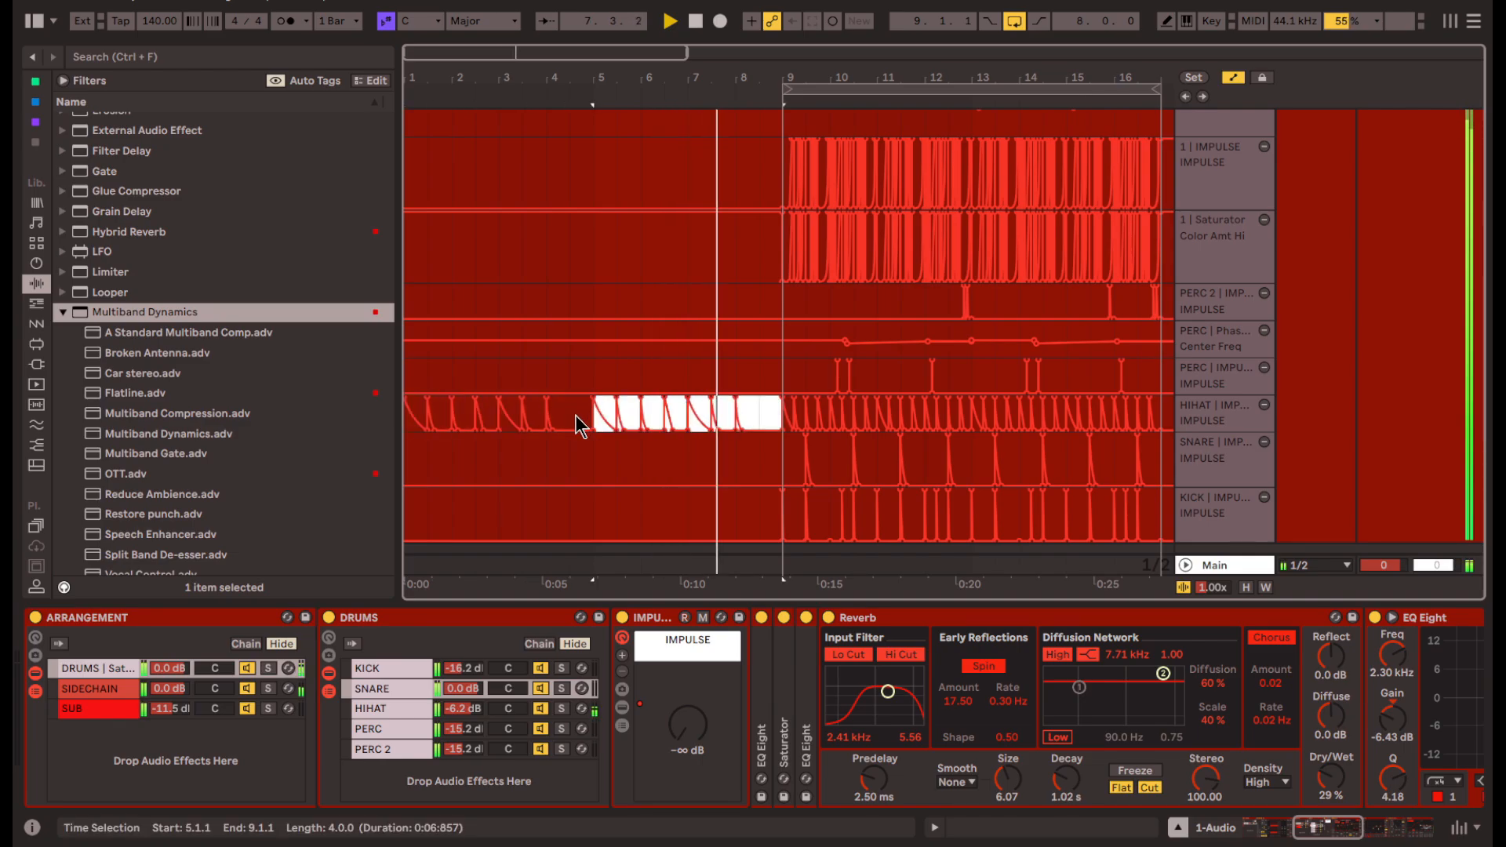
pyautogui.moveTo(580, 428); pyautogui.dragTo(460, 431)
pyautogui.hotkey('ctrl', 'd')
pyautogui.scroll(-5, 766, 407)
pyautogui.scroll(4, 603, 347)
pyautogui.scroll(-3, 442, 366)
pyautogui.scroll(5, 428, 424)
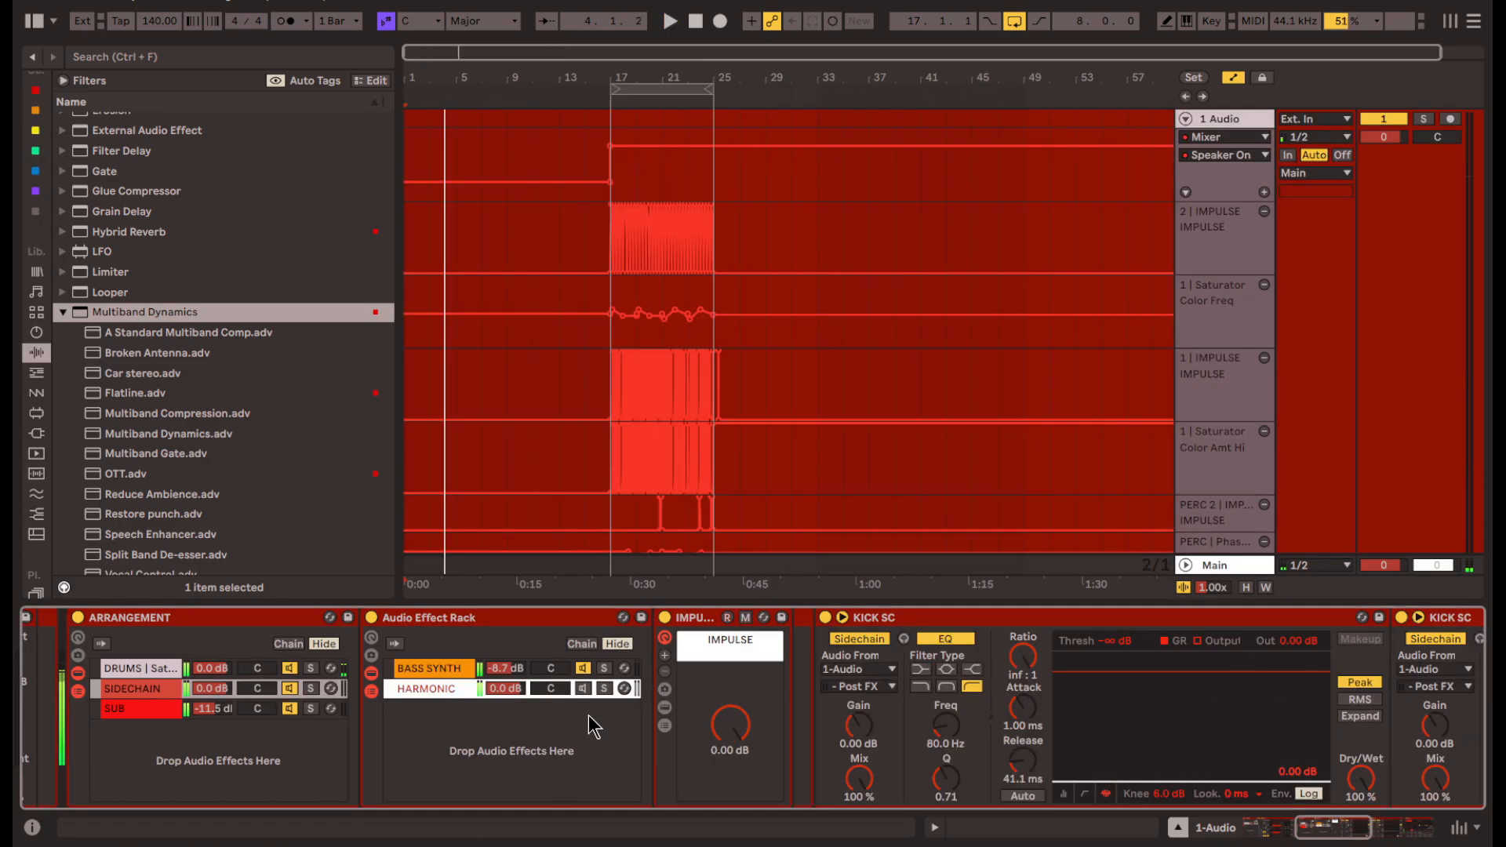
# - Add a Spectral Resonator to the HARMONIC chain and set its mode to Internal
pyautogui.scroll(-6, 253, 497)
pyautogui.click(248, 543)
pyautogui.click(190, 444)
pyautogui.click(186, 483)
pyautogui.moveTo(138, 443); pyautogui.dragTo(755, 788)
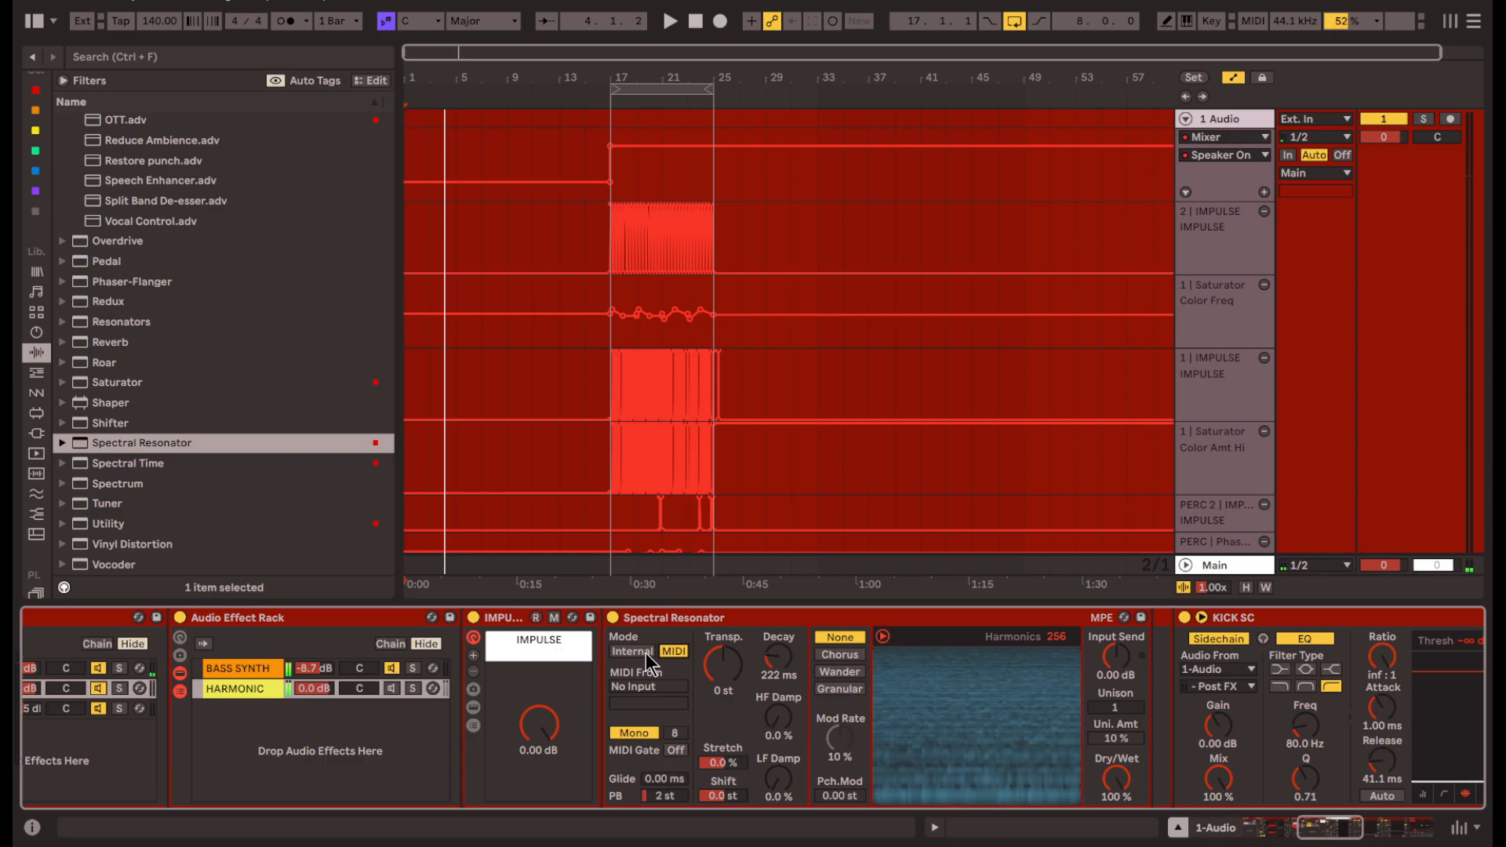
pyautogui.click(646, 653)
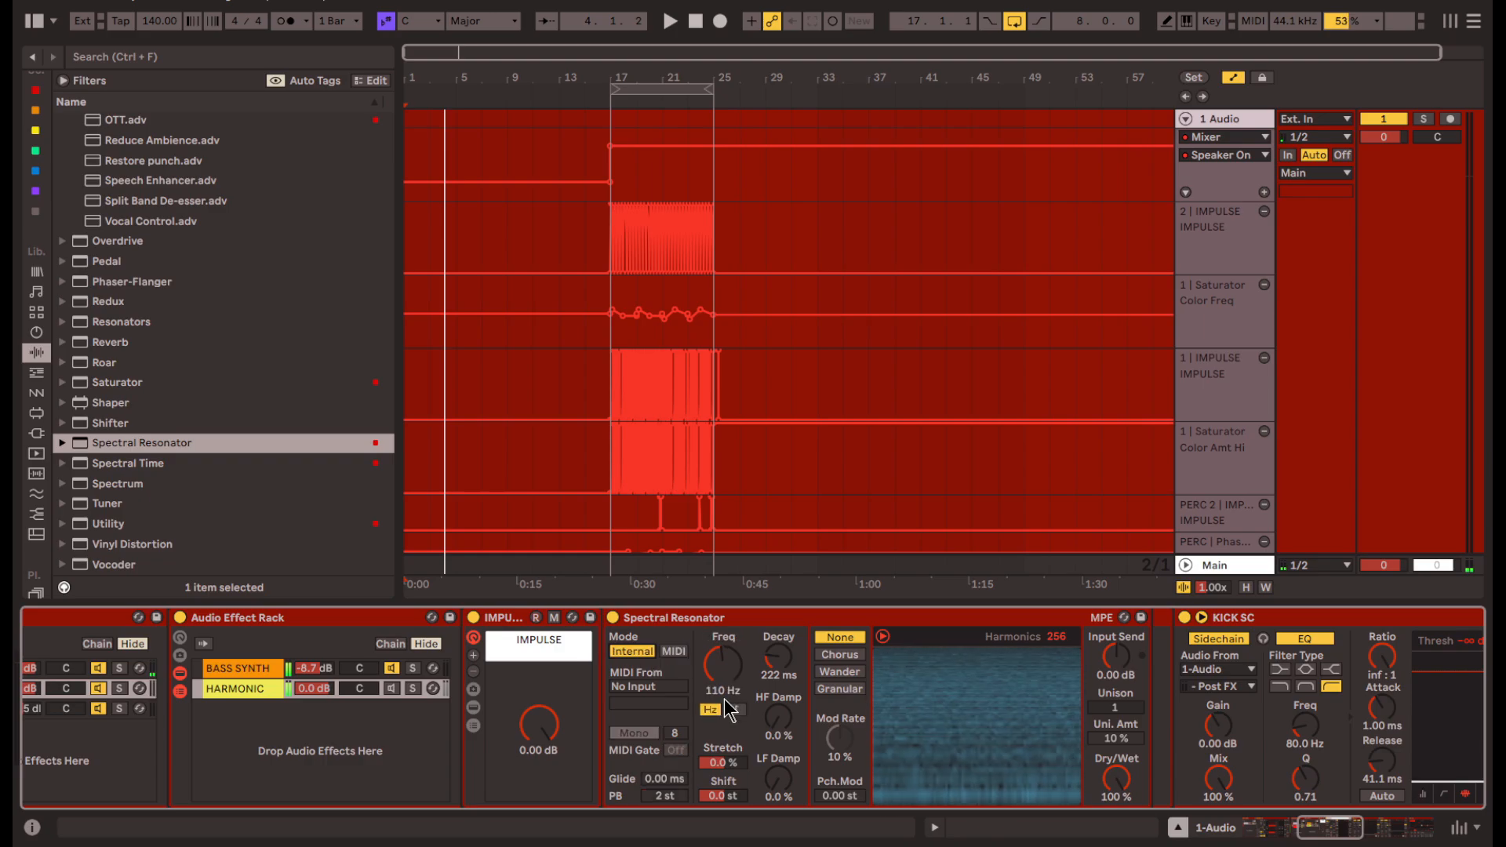
# - Tune the Spectral Resonator by note to E1 and move it in front of the IMPULSE rack
pyautogui.click(723, 662)
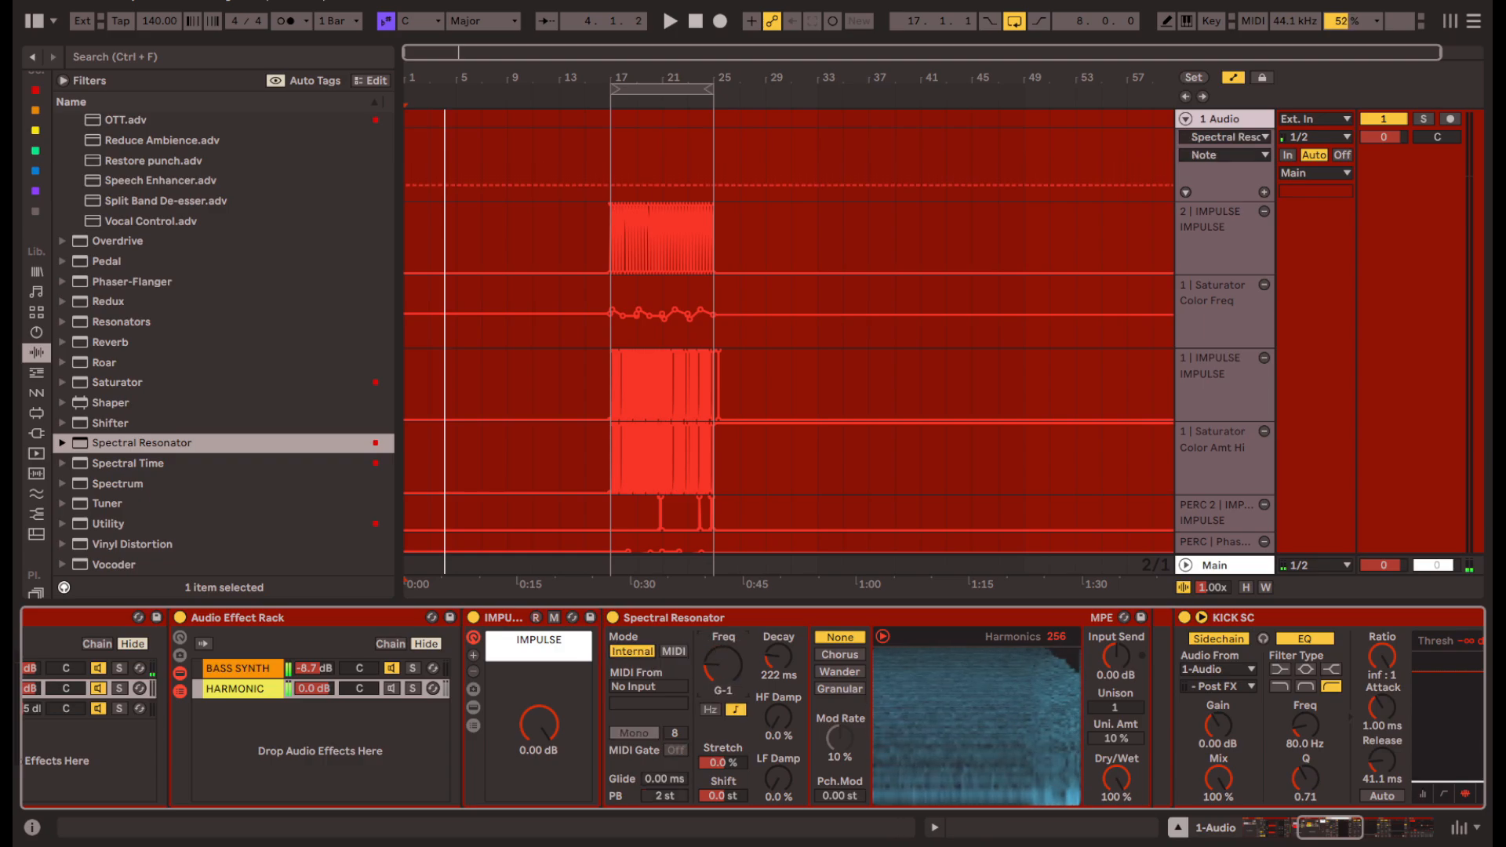
pyautogui.click(659, 630)
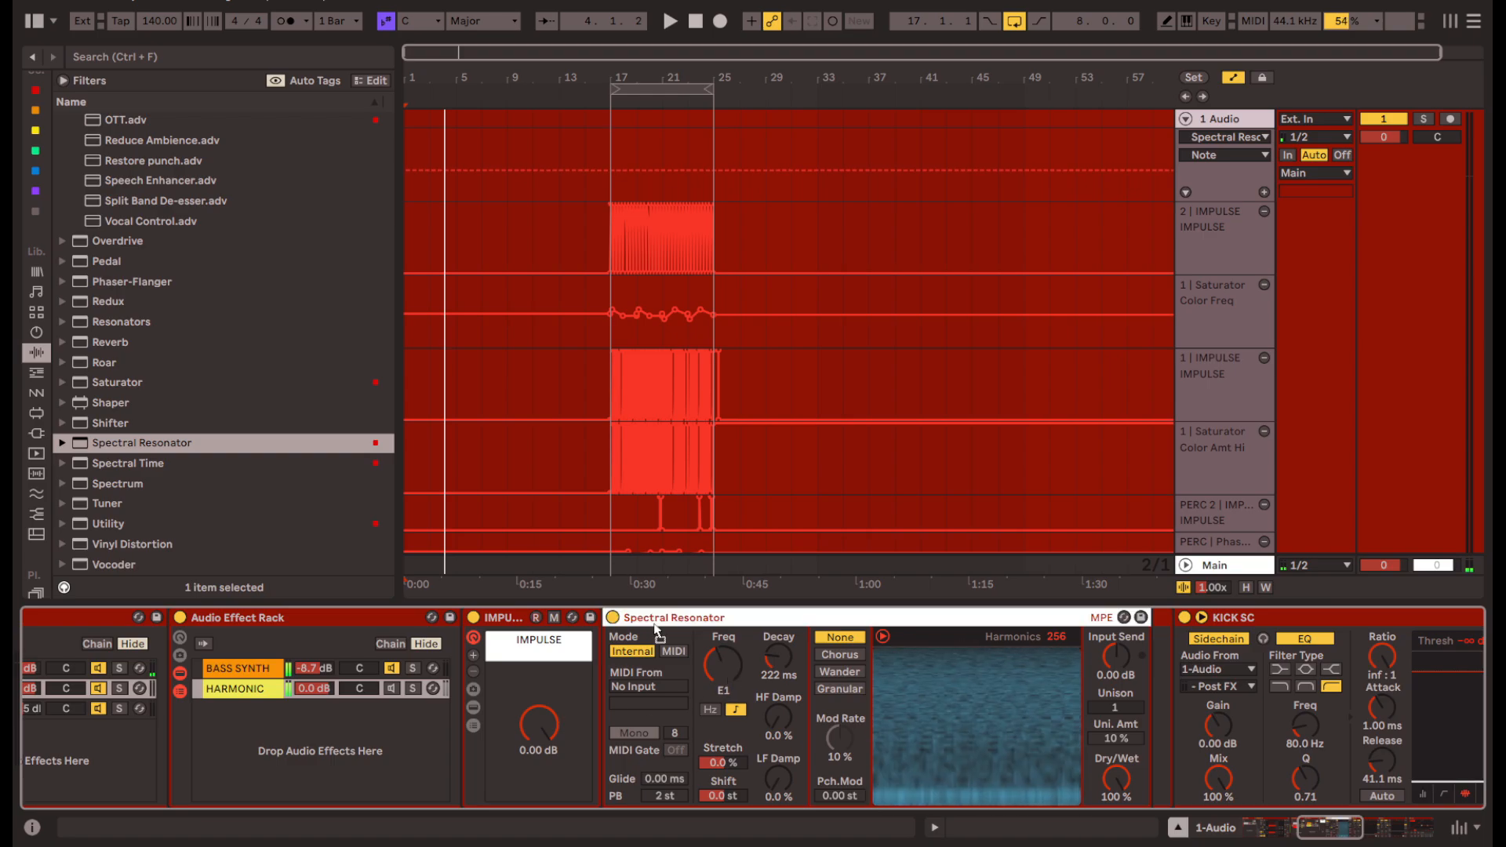
pyautogui.moveTo(575, 636); pyautogui.dragTo(469, 641)
# - Activate the HARMONIC chain and set the Spectral Resonator to Wander, 2 harmonics, 100 % stretch, unison 4 and 0.8 % unison amount
pyautogui.moveTo(915, 637); pyautogui.dragTo(975, 701)
pyautogui.click(391, 692)
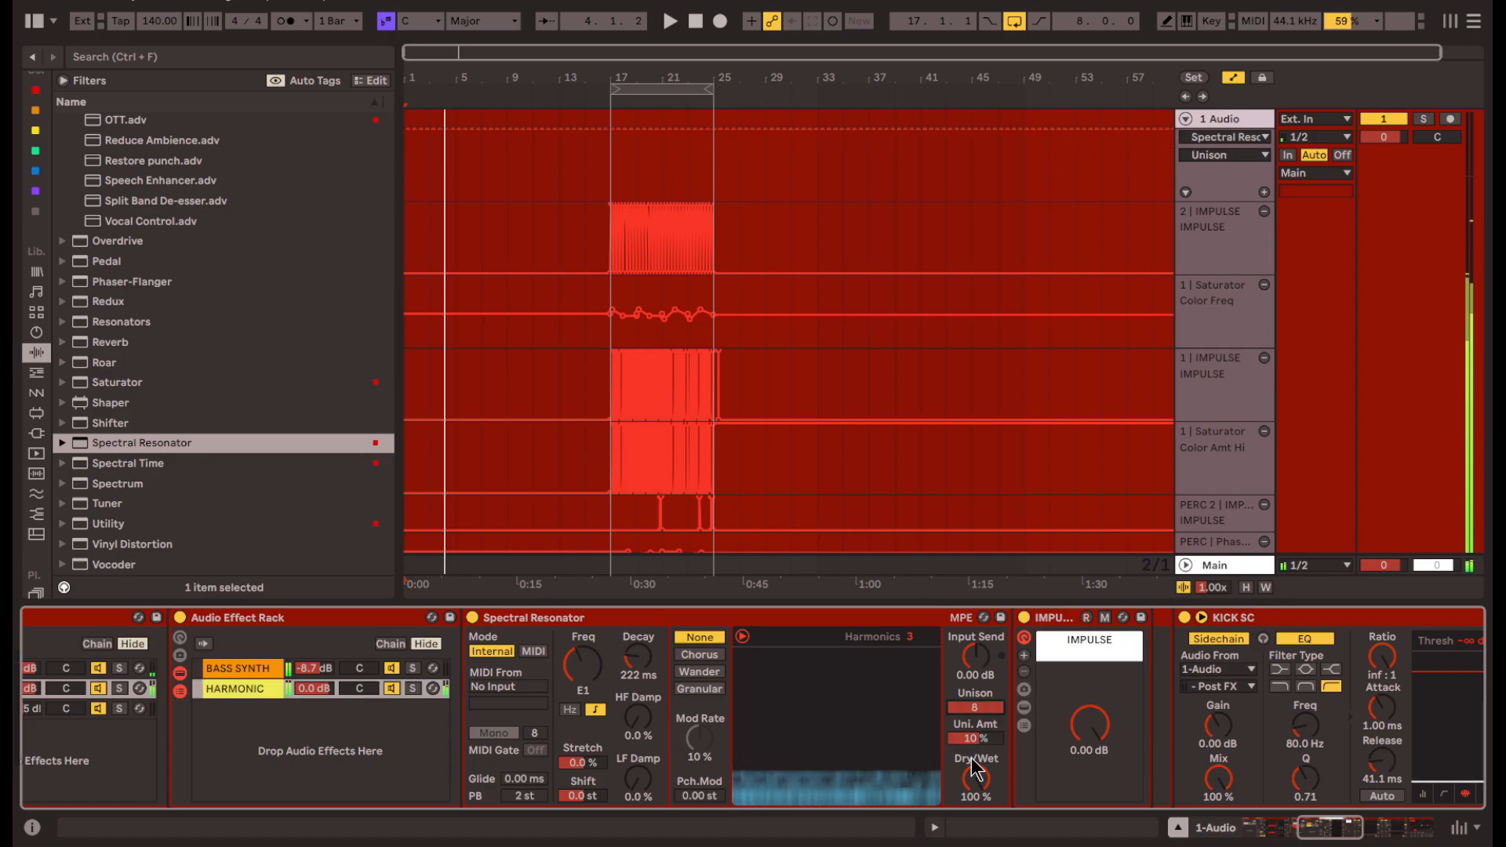
pyautogui.click(707, 640)
pyautogui.click(710, 672)
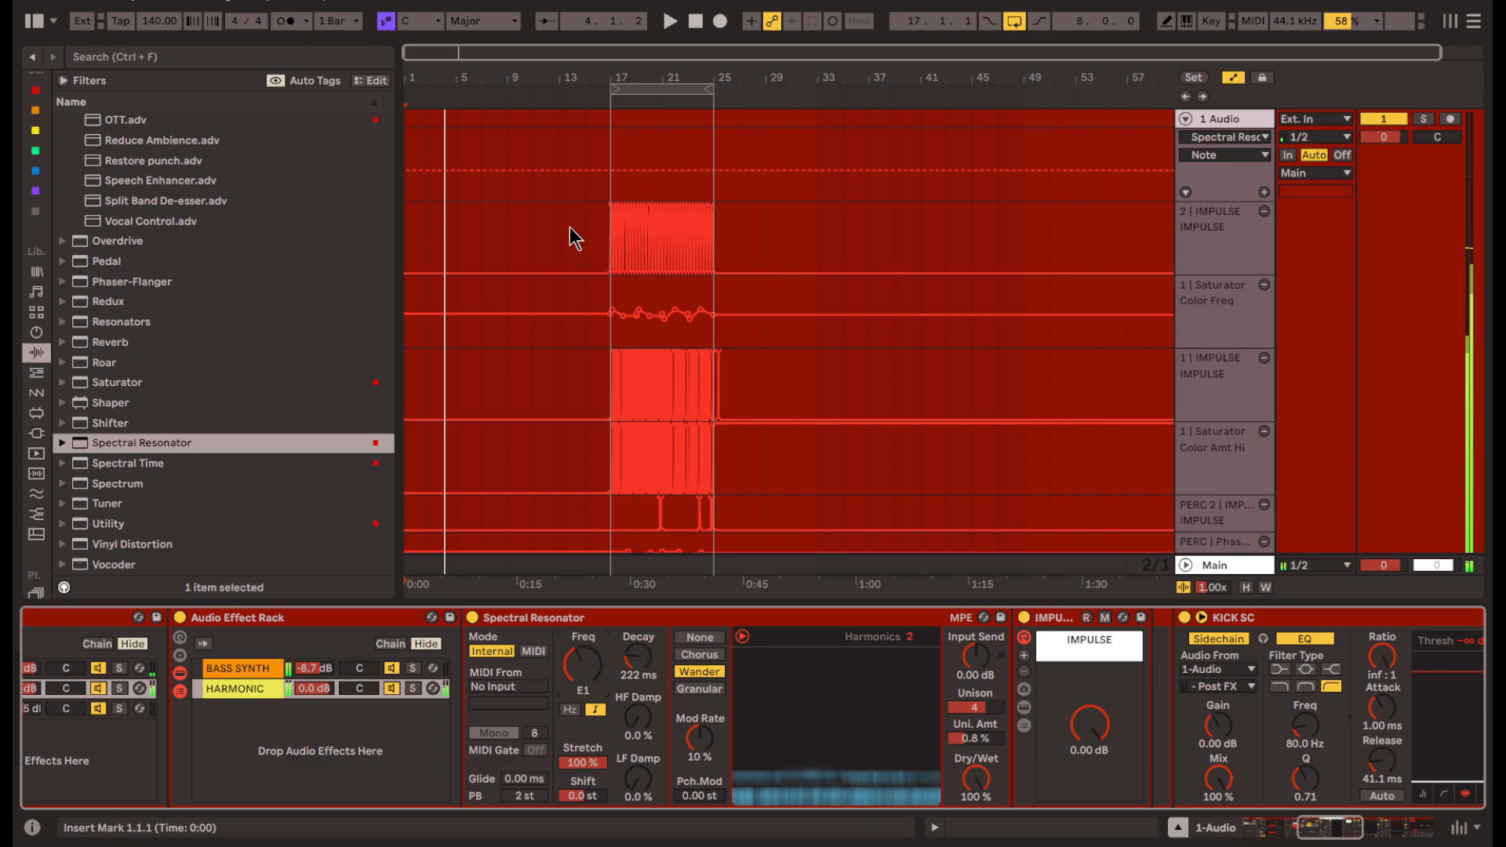
# - Automate the Spectral Resonator's note at E1 from bar 1 and raise it to F1 during bar 4
pyautogui.press('space')
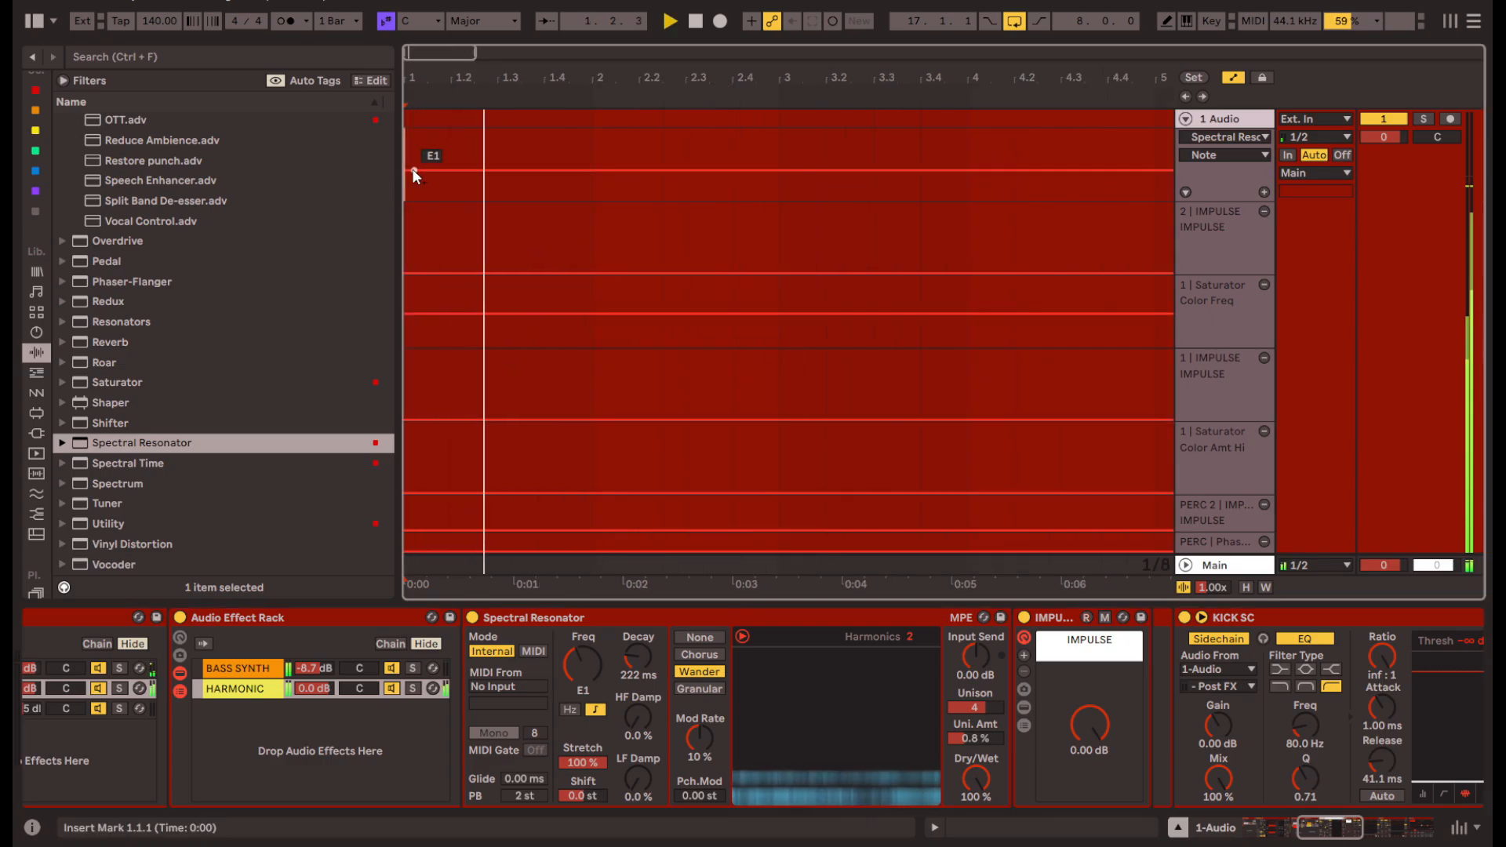
pyautogui.scroll(-4, 602, 183)
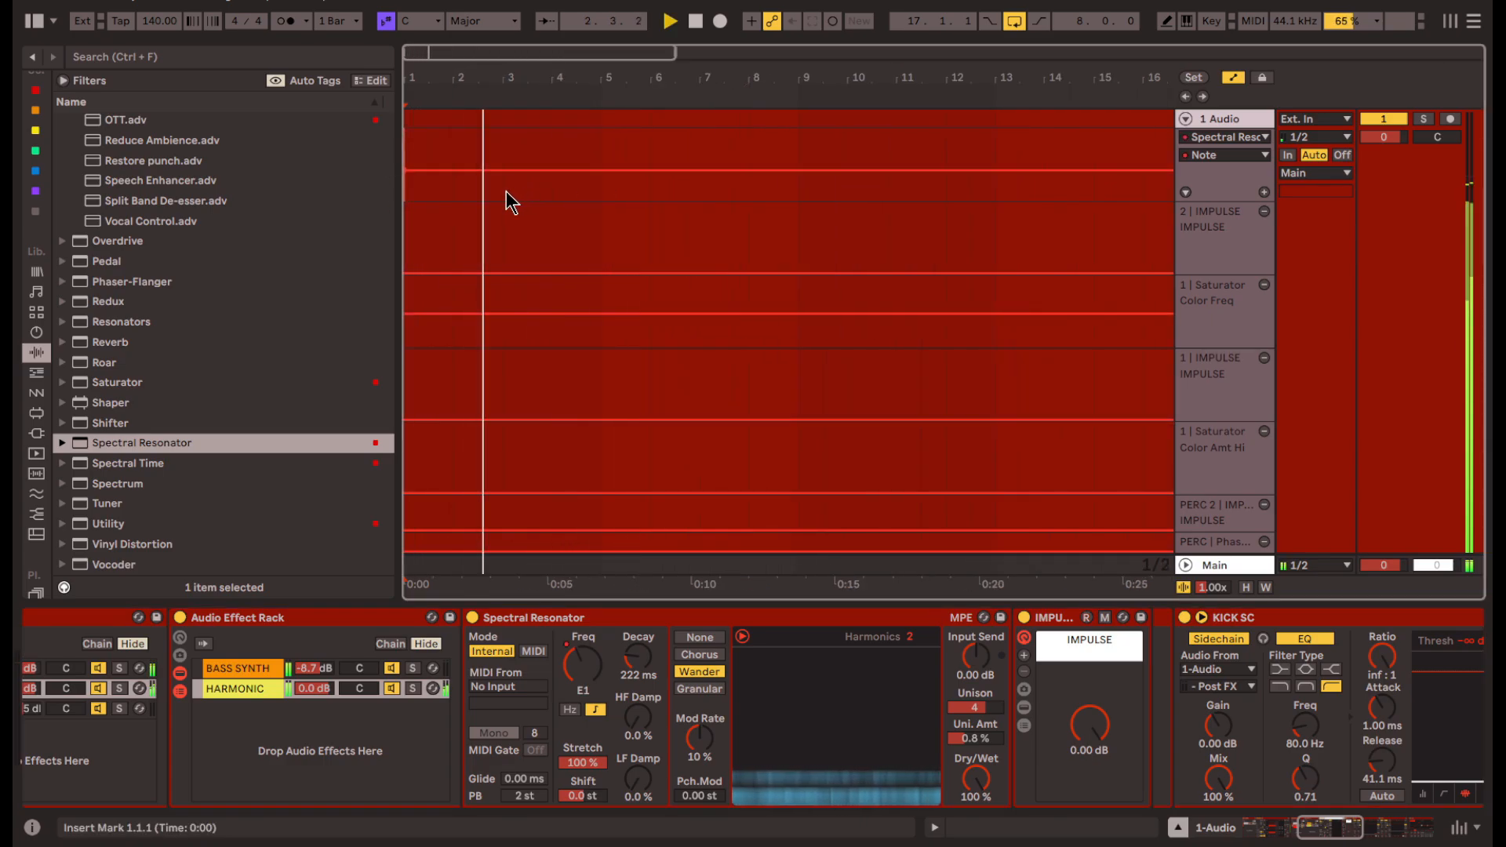
pyautogui.scroll(4, 546, 173)
pyautogui.click(548, 174)
pyautogui.moveTo(562, 172); pyautogui.dragTo(562, 170)
# - Duplicate the four-bar Note envelope from 1.1.1 three times so it reaches bar 17
pyautogui.scroll(-4, 581, 153)
pyautogui.moveTo(592, 157); pyautogui.dragTo(405, 157)
pyautogui.scroll(-4, 562, 163)
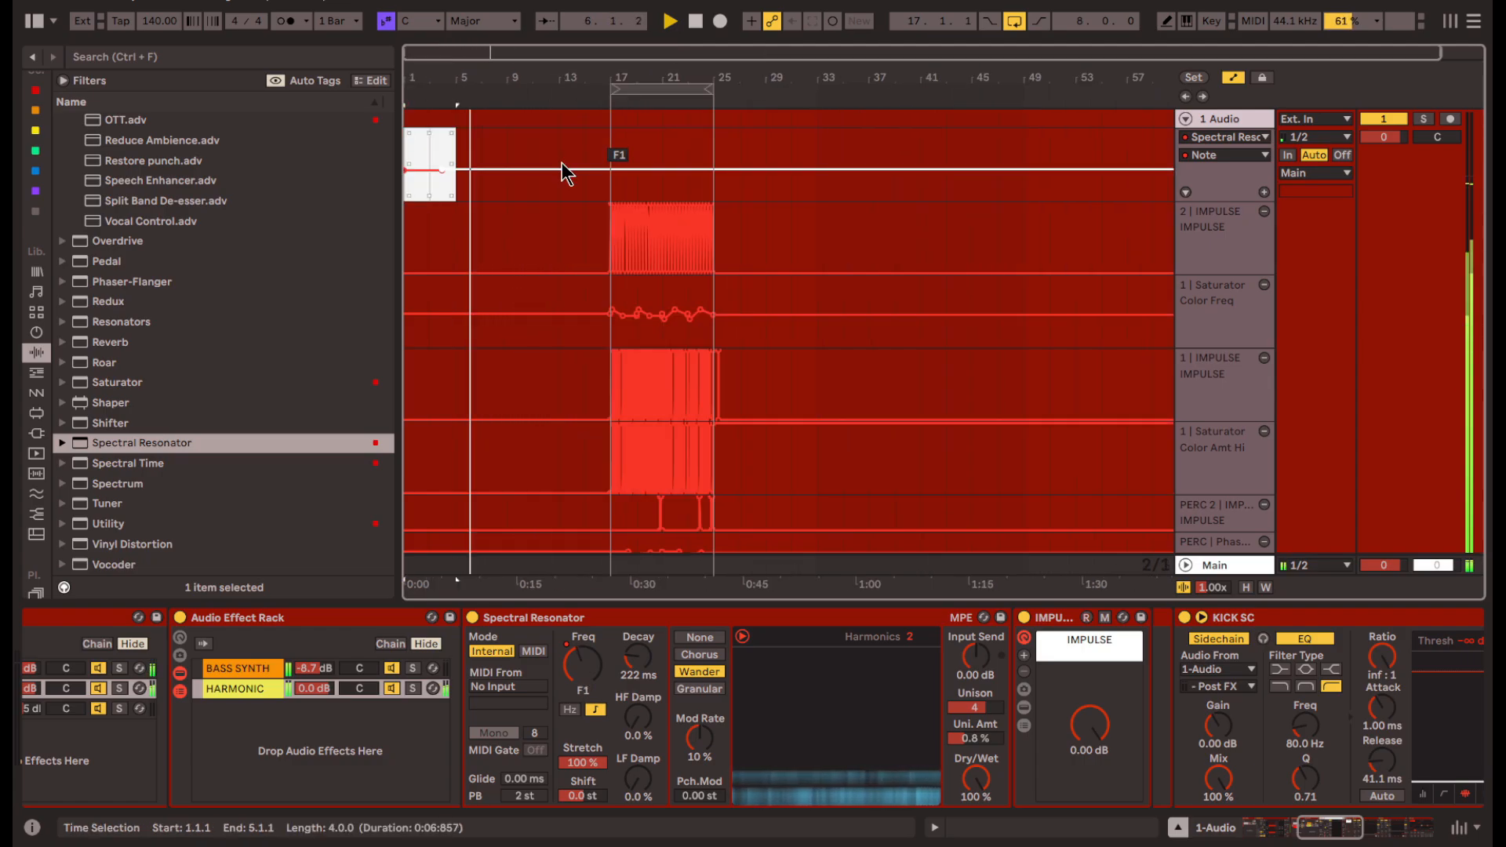
pyautogui.hotkey('ctrl', 'd')
pyautogui.hotkey('ctrl', 'd')
pyautogui.hotkey('ctrl', 'd')
# - Show the Note envelope in its own lane, then set Harmonics to 1 and bring up its envelope at 1.1.1
pyautogui.click(909, 636)
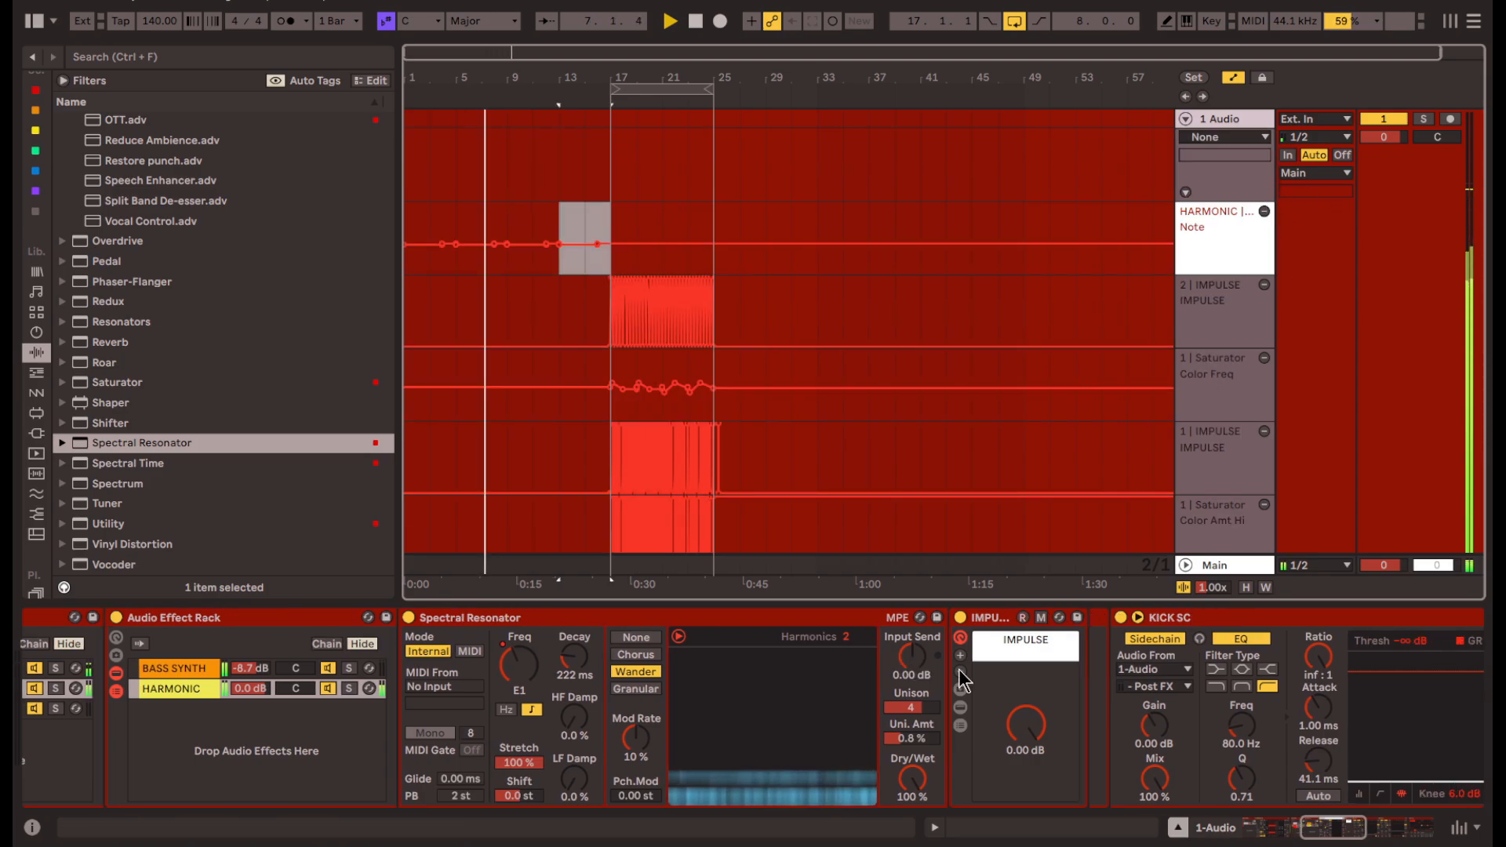
pyautogui.moveTo(868, 637); pyautogui.dragTo(868, 637)
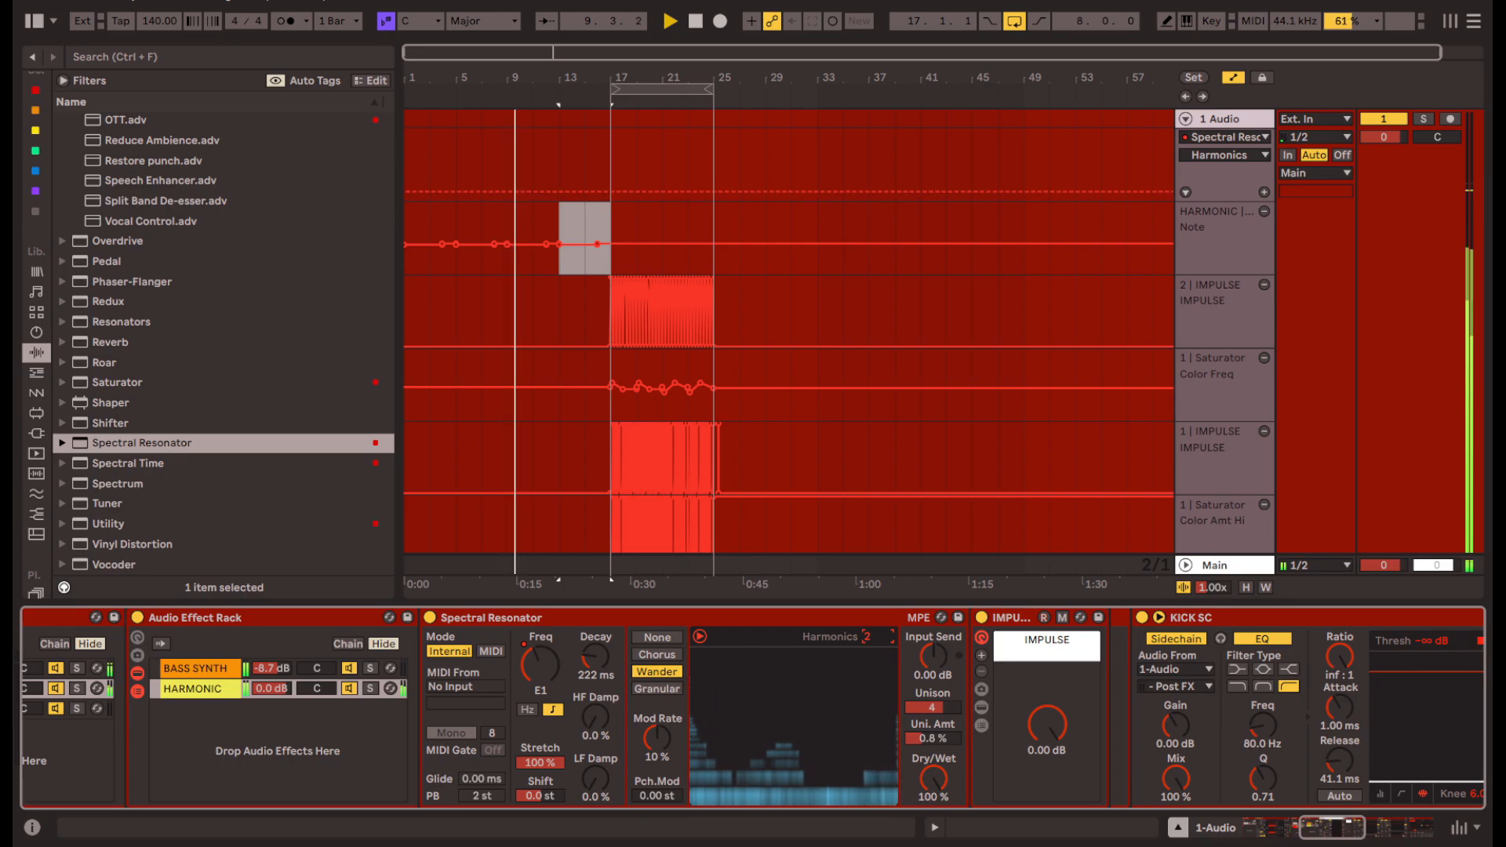
pyautogui.press('space')
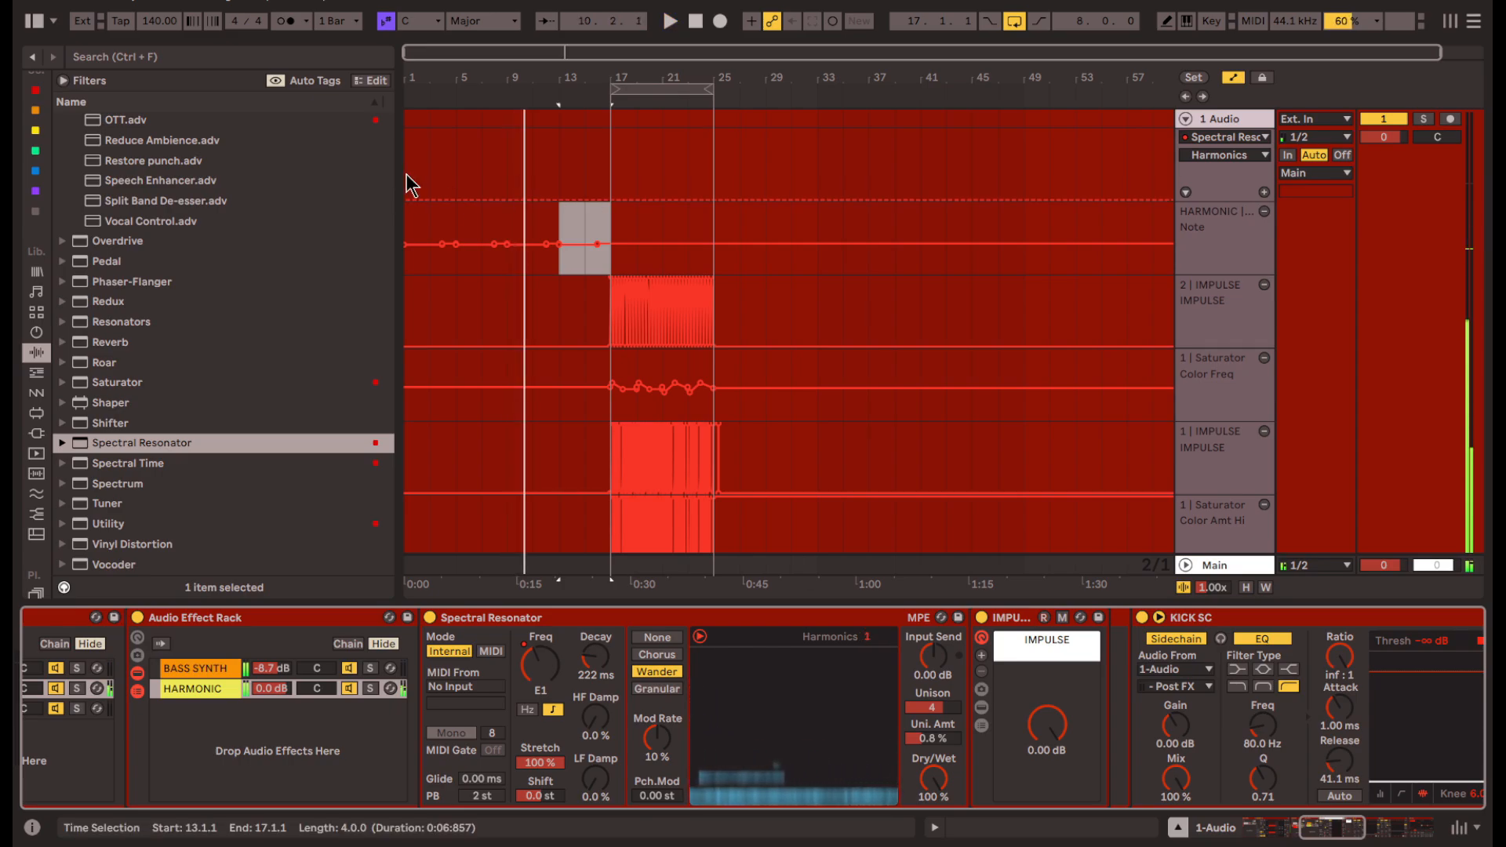
pyautogui.click(407, 175)
pyautogui.scroll(5, 411, 173)
pyautogui.click(407, 200)
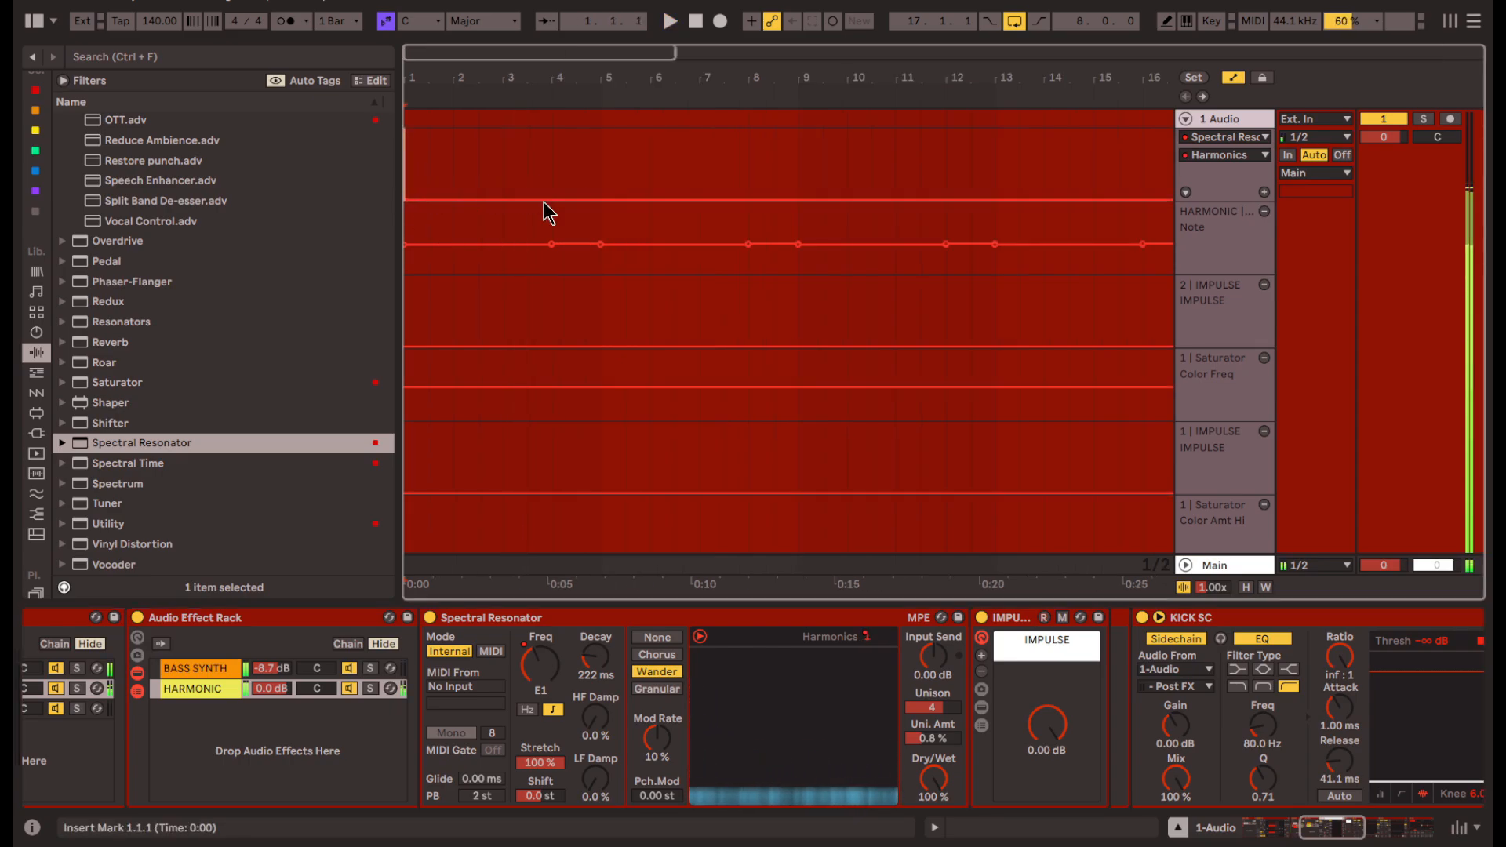
# - Shape the Harmonics envelope into a rising staircase of half-bar steps from bar 1 into bar 4
pyautogui.press('space')
pyautogui.moveTo(505, 202); pyautogui.dragTo(604, 166)
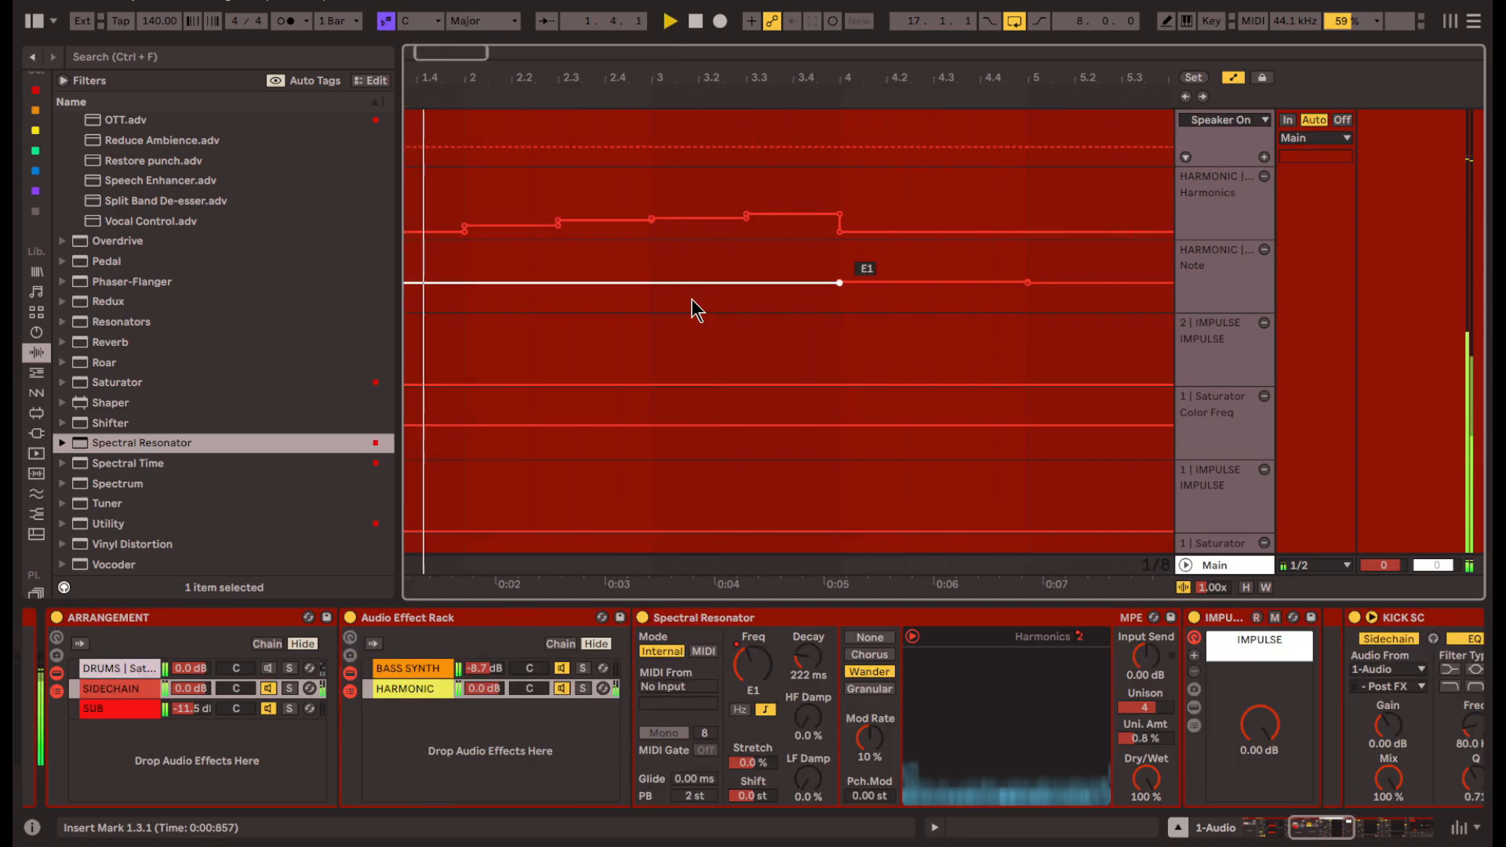
pyautogui.moveTo(691, 299); pyautogui.dragTo(666, 220)
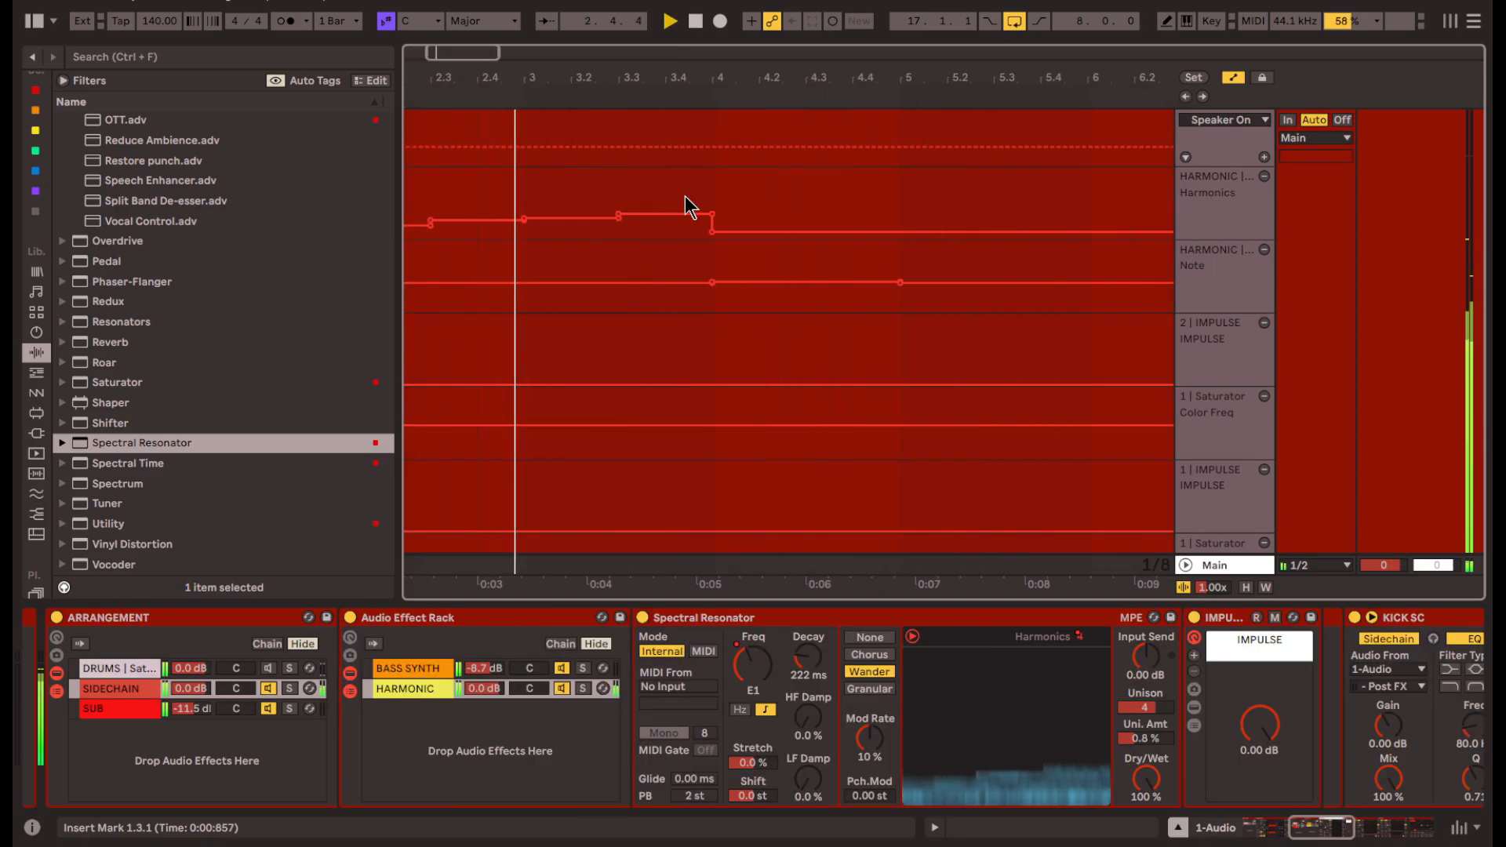
pyautogui.moveTo(671, 205); pyautogui.dragTo(576, 190)
pyautogui.hotkey('ctrl', 'd')
# - Audition the Harmonics staircase and adjust its steps from 3.3 onward so it keeps rising up to 5.1.1
pyautogui.click(720, 205)
pyautogui.press('space')
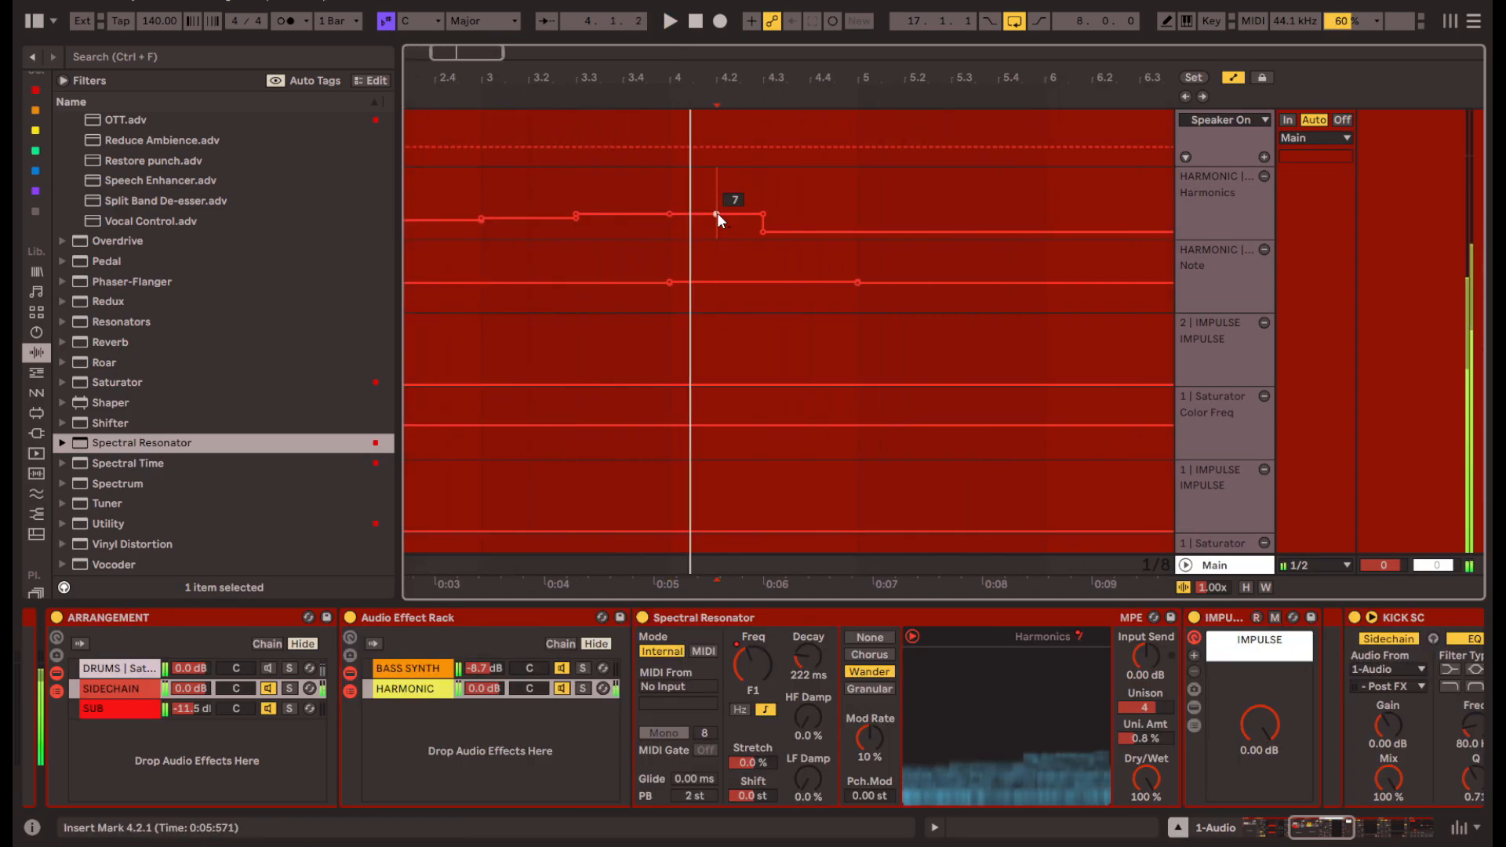
pyautogui.click(543, 192)
pyautogui.click(471, 190)
pyautogui.press('space')
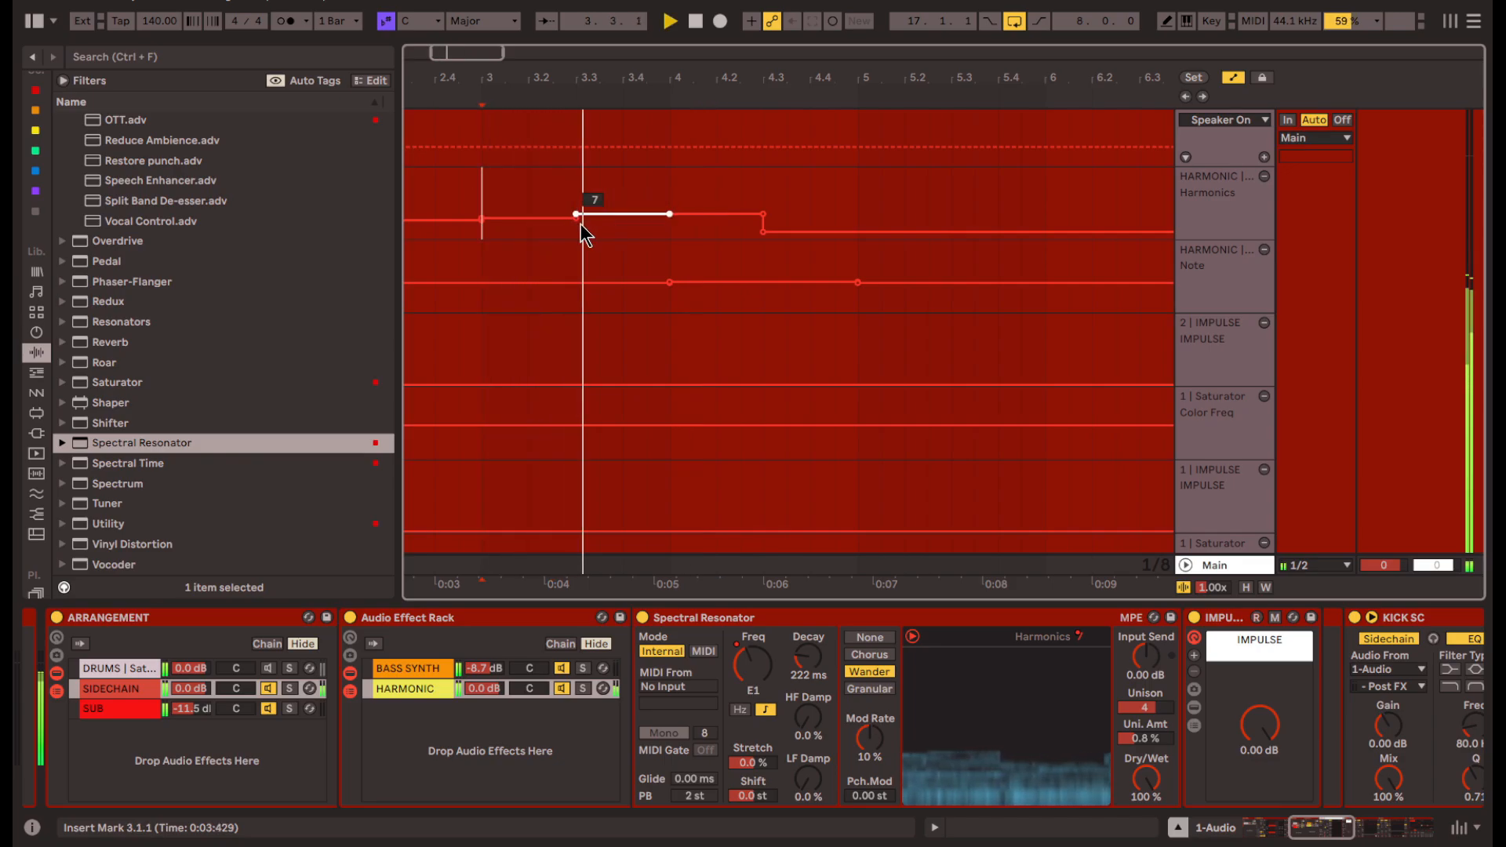
pyautogui.moveTo(585, 225); pyautogui.dragTo(598, 232)
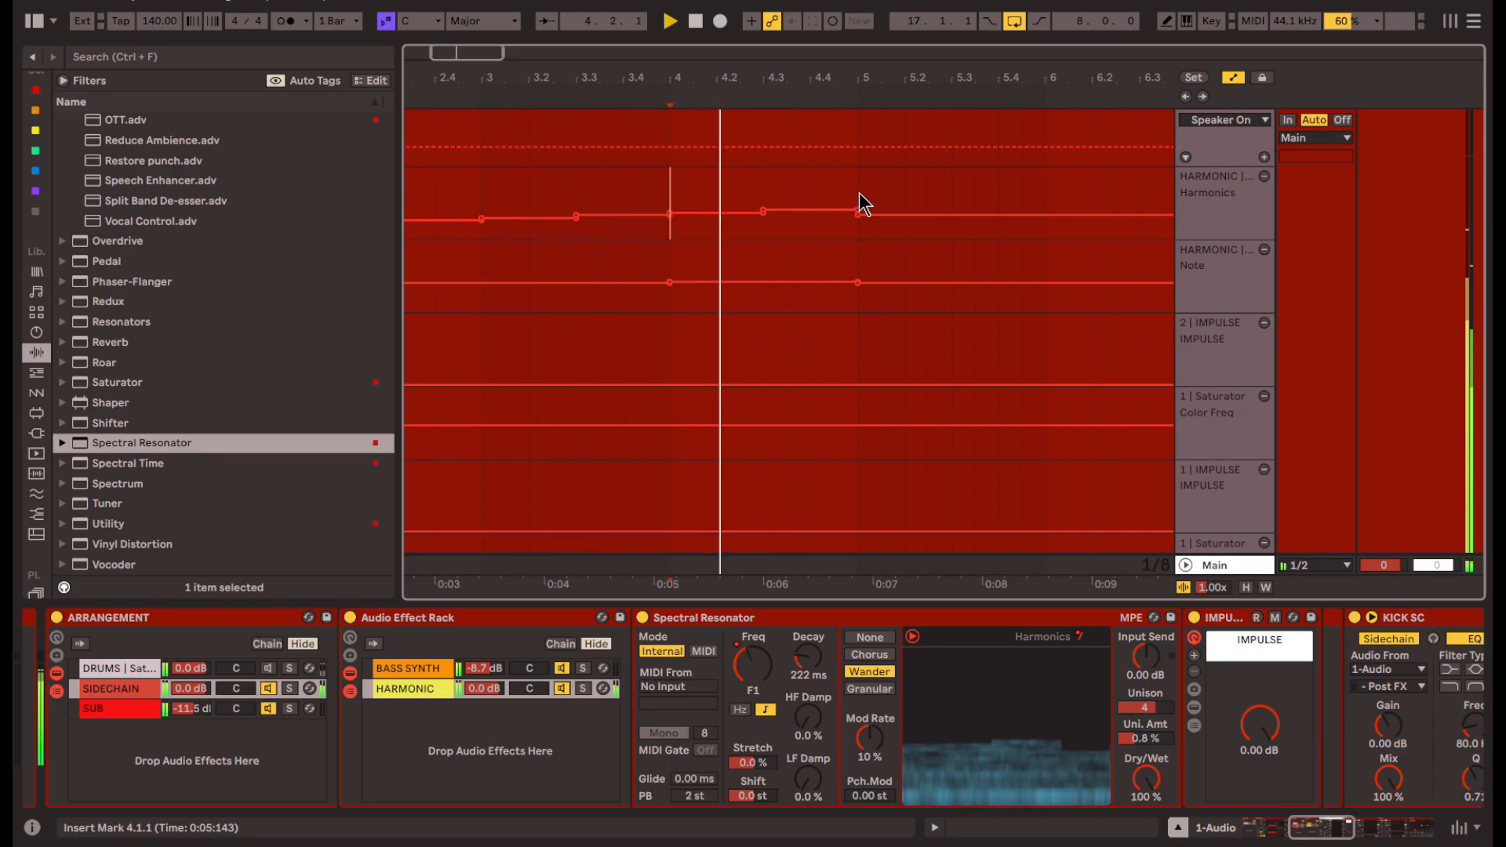
pyautogui.click(859, 193)
# - Duplicate the Harmonics envelope between 1.1.1 and 5.1.1 three times so the staircase repeats up to bar 17
pyautogui.scroll(-5, 861, 198)
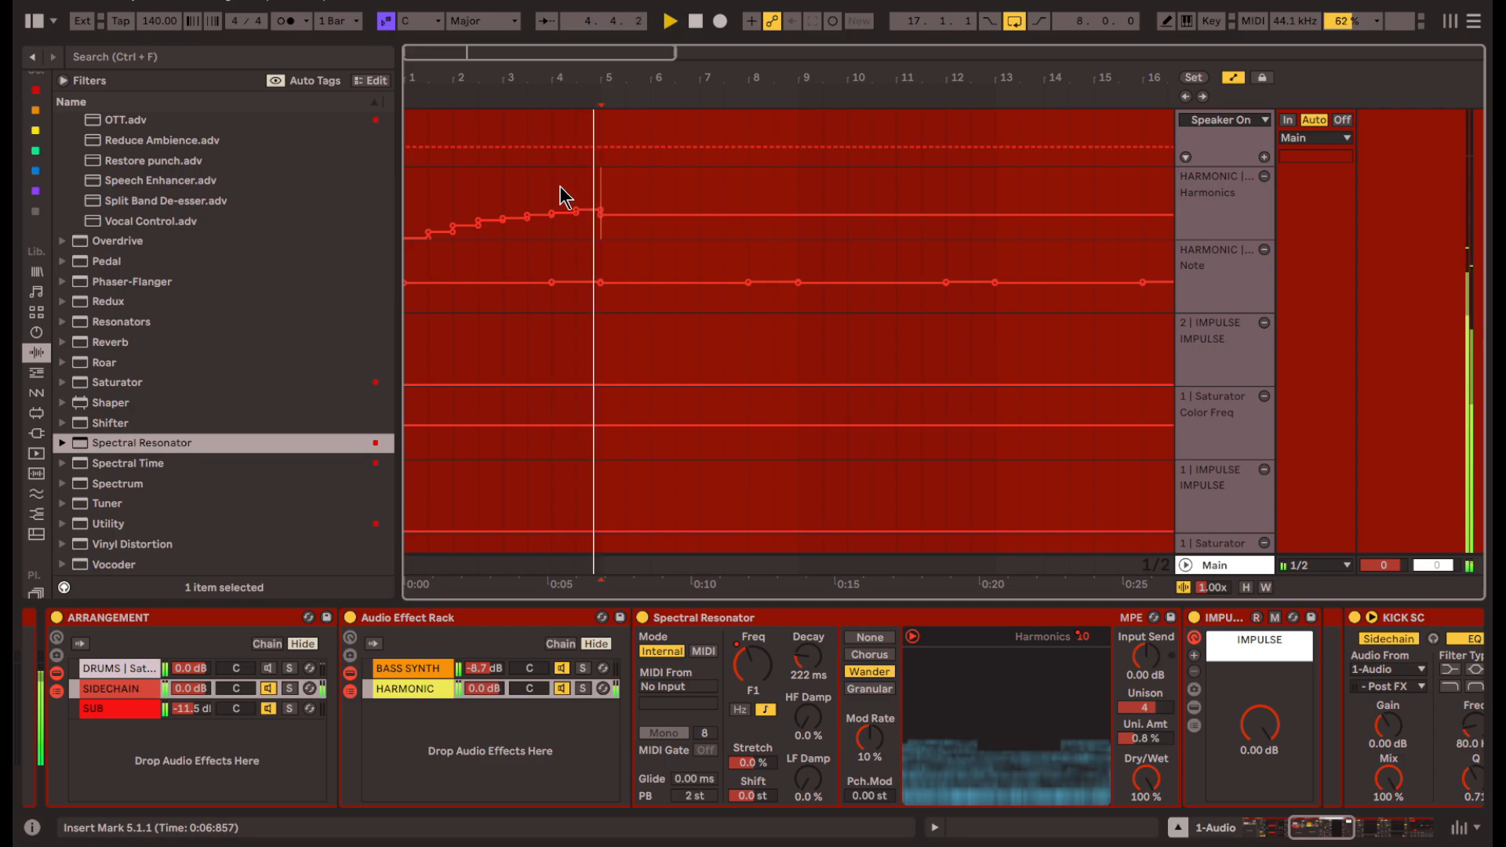
pyautogui.moveTo(601, 191); pyautogui.dragTo(356, 195)
pyautogui.press('space')
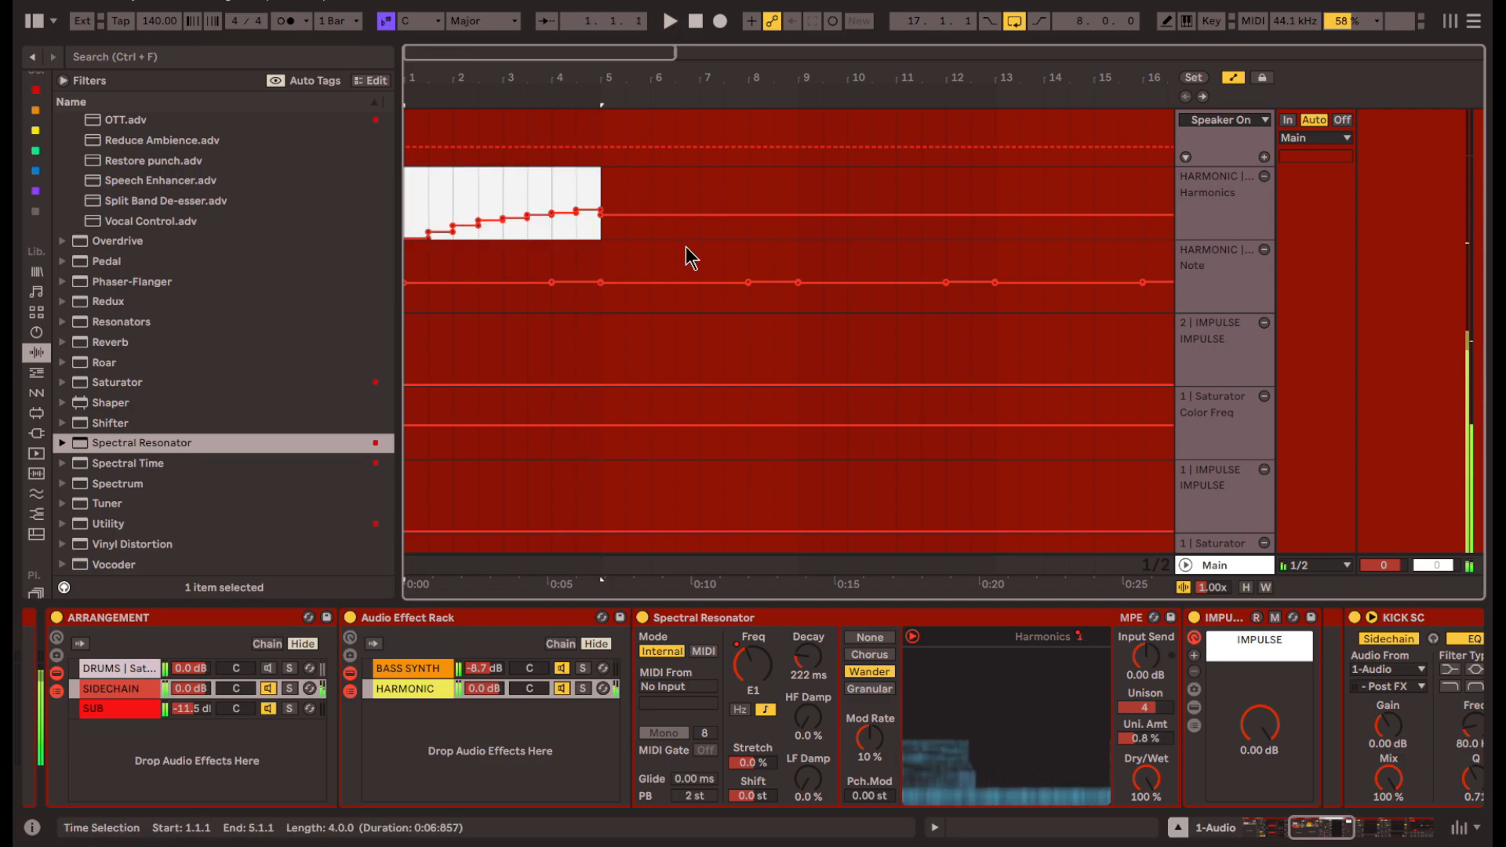
pyautogui.scroll(-4, 686, 246)
pyautogui.hotkey('ctrl', 'd')
pyautogui.hotkey('ctrl', 'd')
pyautogui.hotkey('ctrl', 'd')
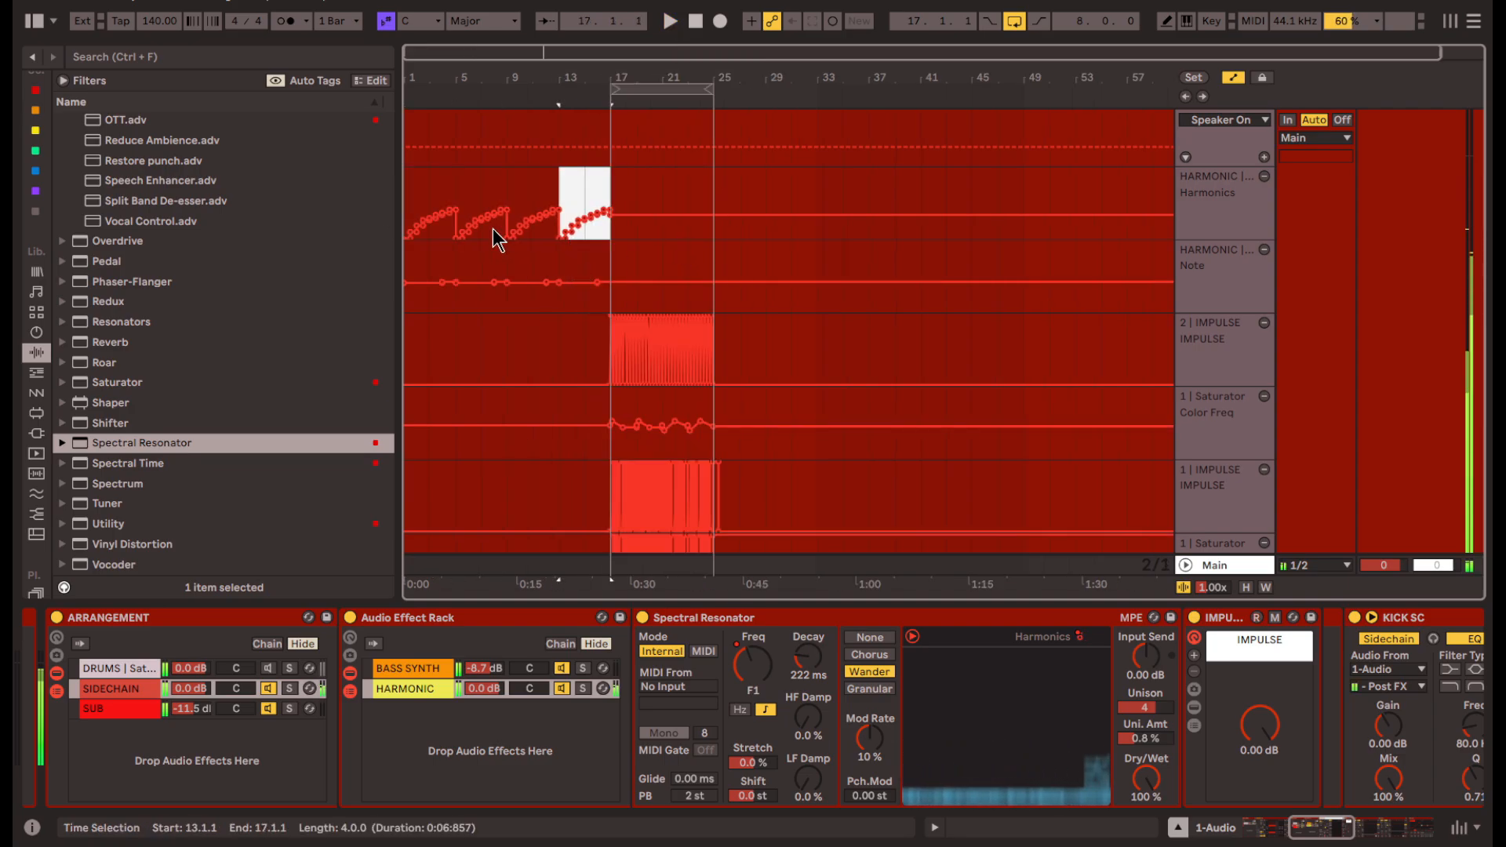
# - Play the intro from bar 1 and insert the [G!] WASHOUT RACK after the IMPULSE rack in the HARMONIC chain
pyautogui.click(411, 196)
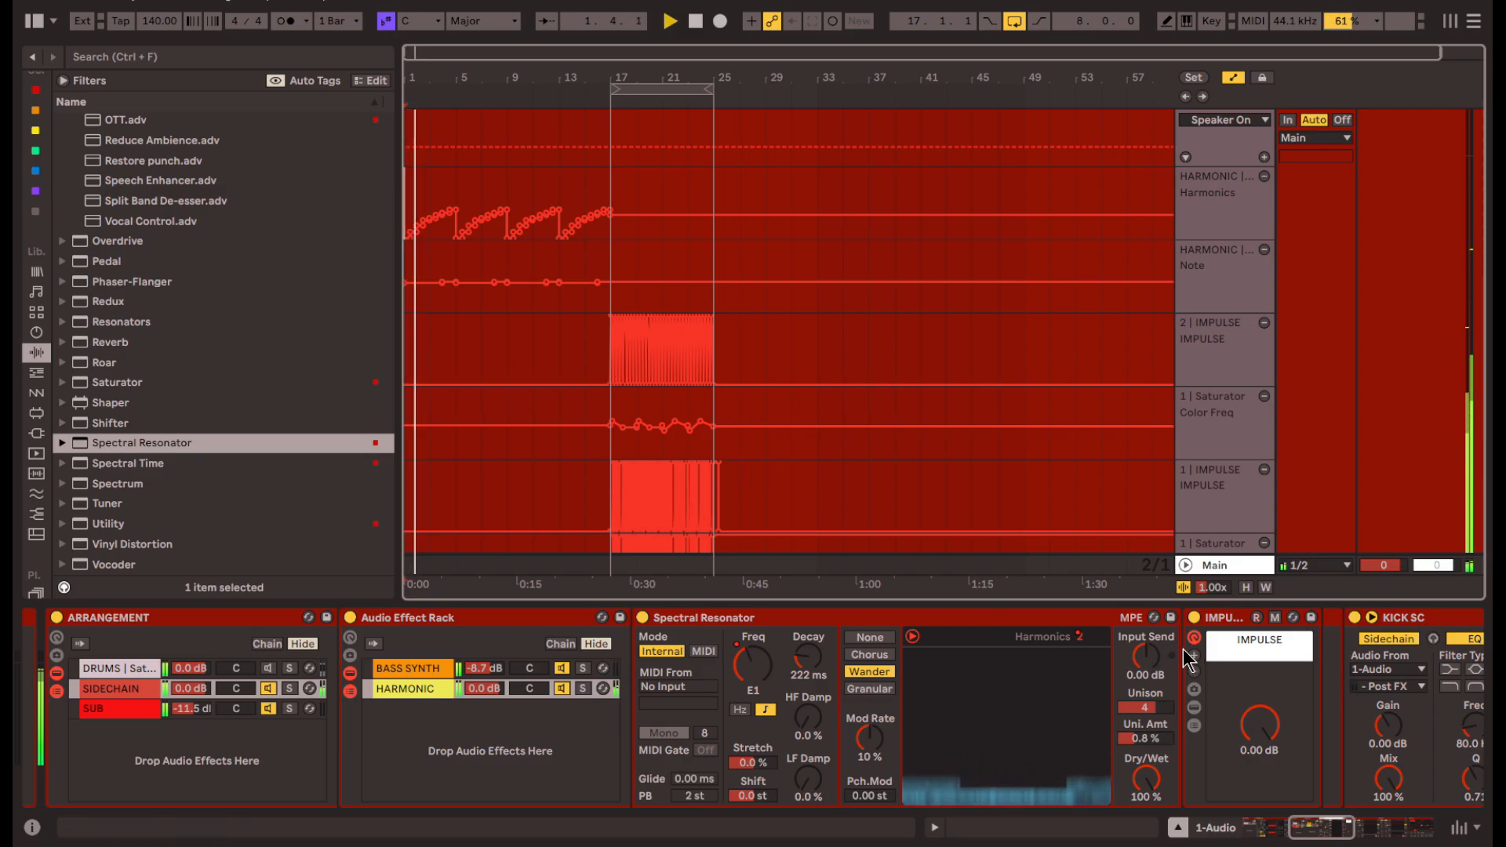
pyautogui.hscroll(3, 1020, 699)
pyautogui.hscroll(2, 820, 690)
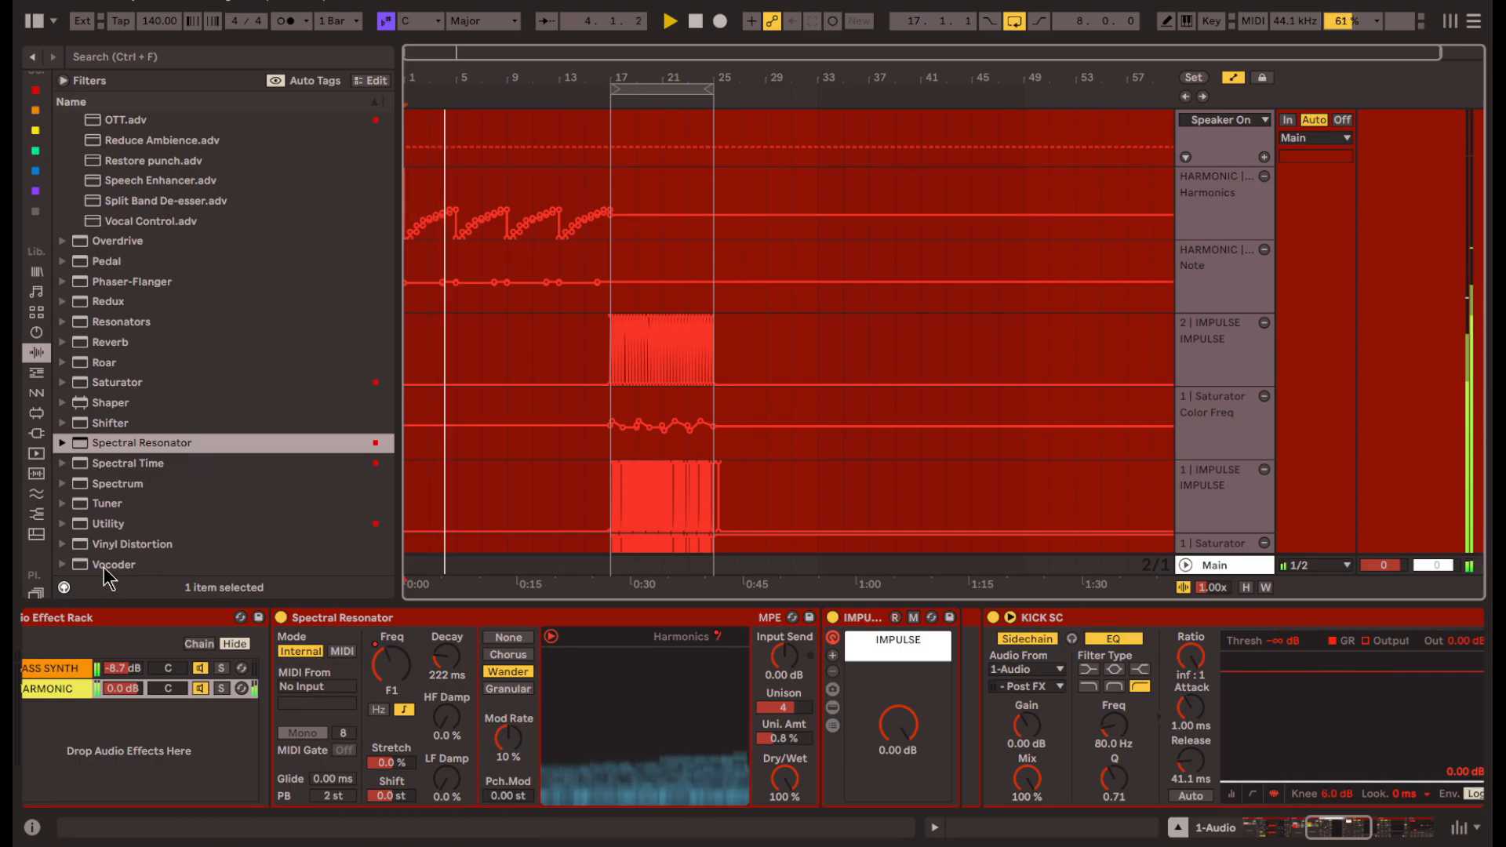
pyautogui.scroll(3, 192, 510)
pyautogui.scroll(7, 185, 455)
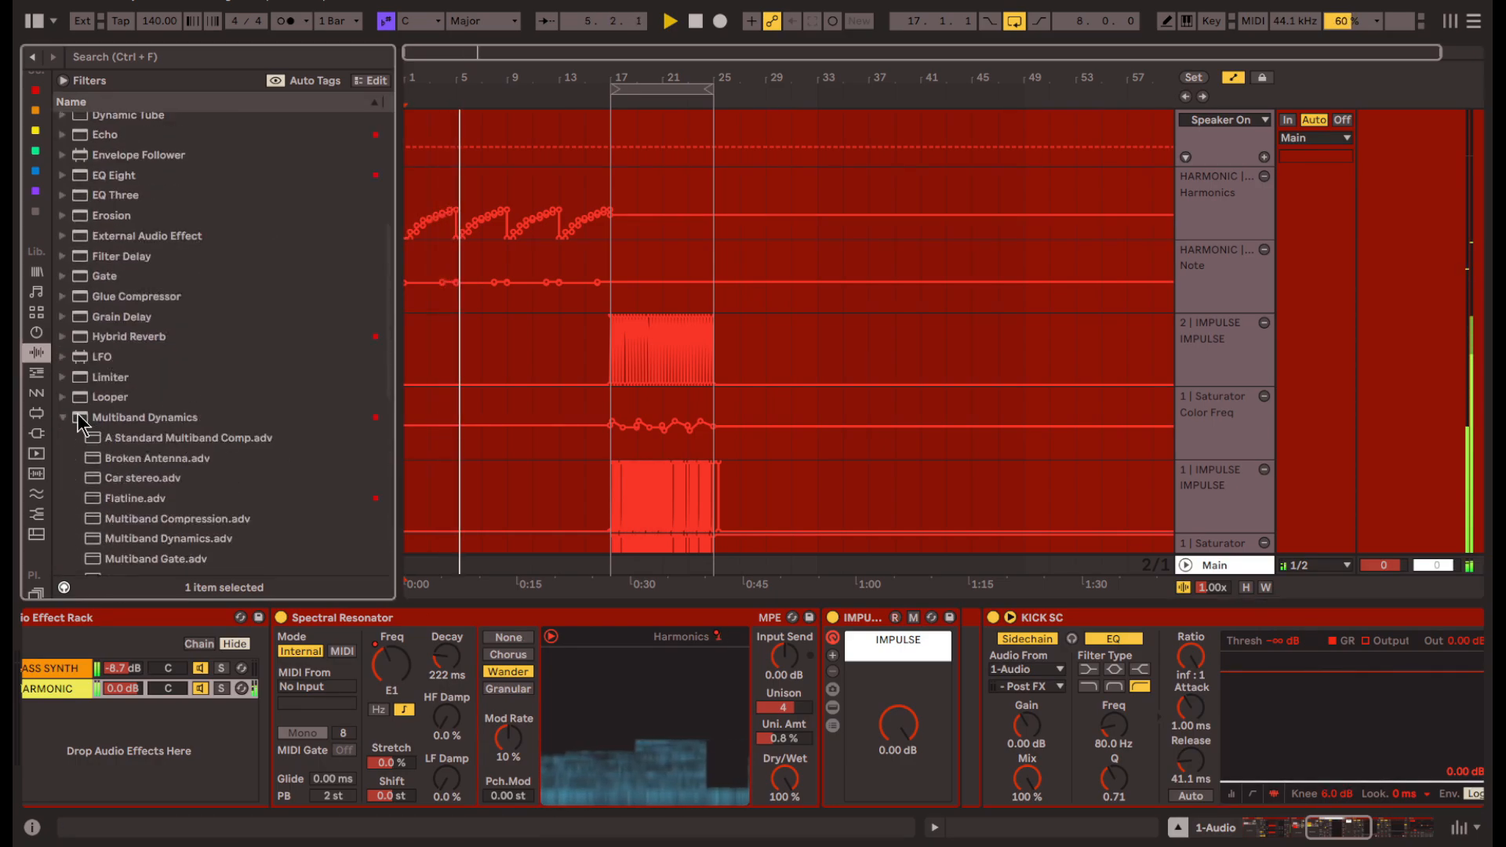
pyautogui.click(64, 418)
pyautogui.scroll(4, 216, 440)
pyautogui.scroll(3, 216, 437)
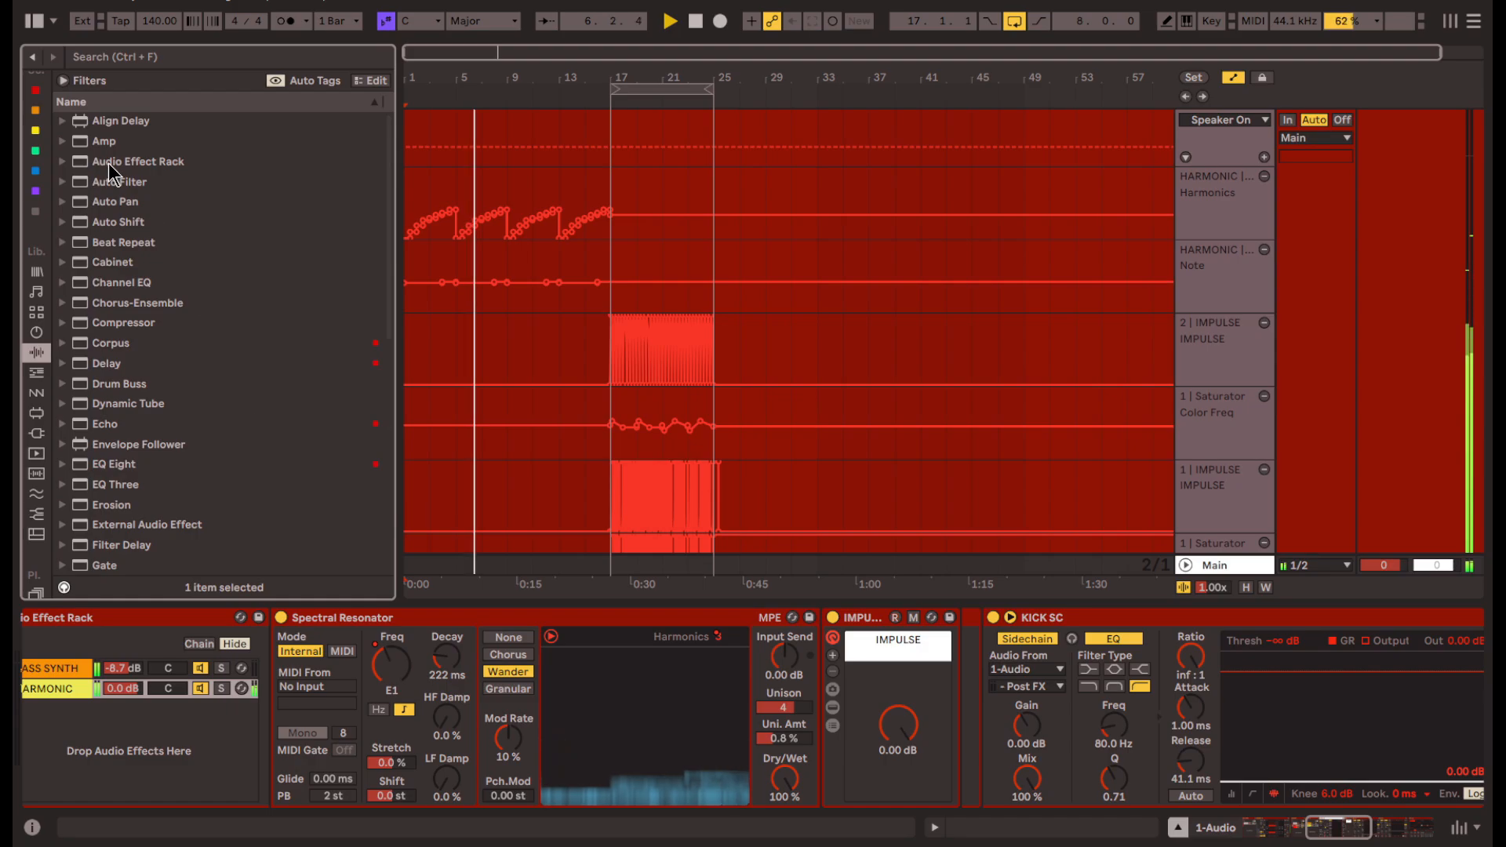
pyautogui.click(64, 162)
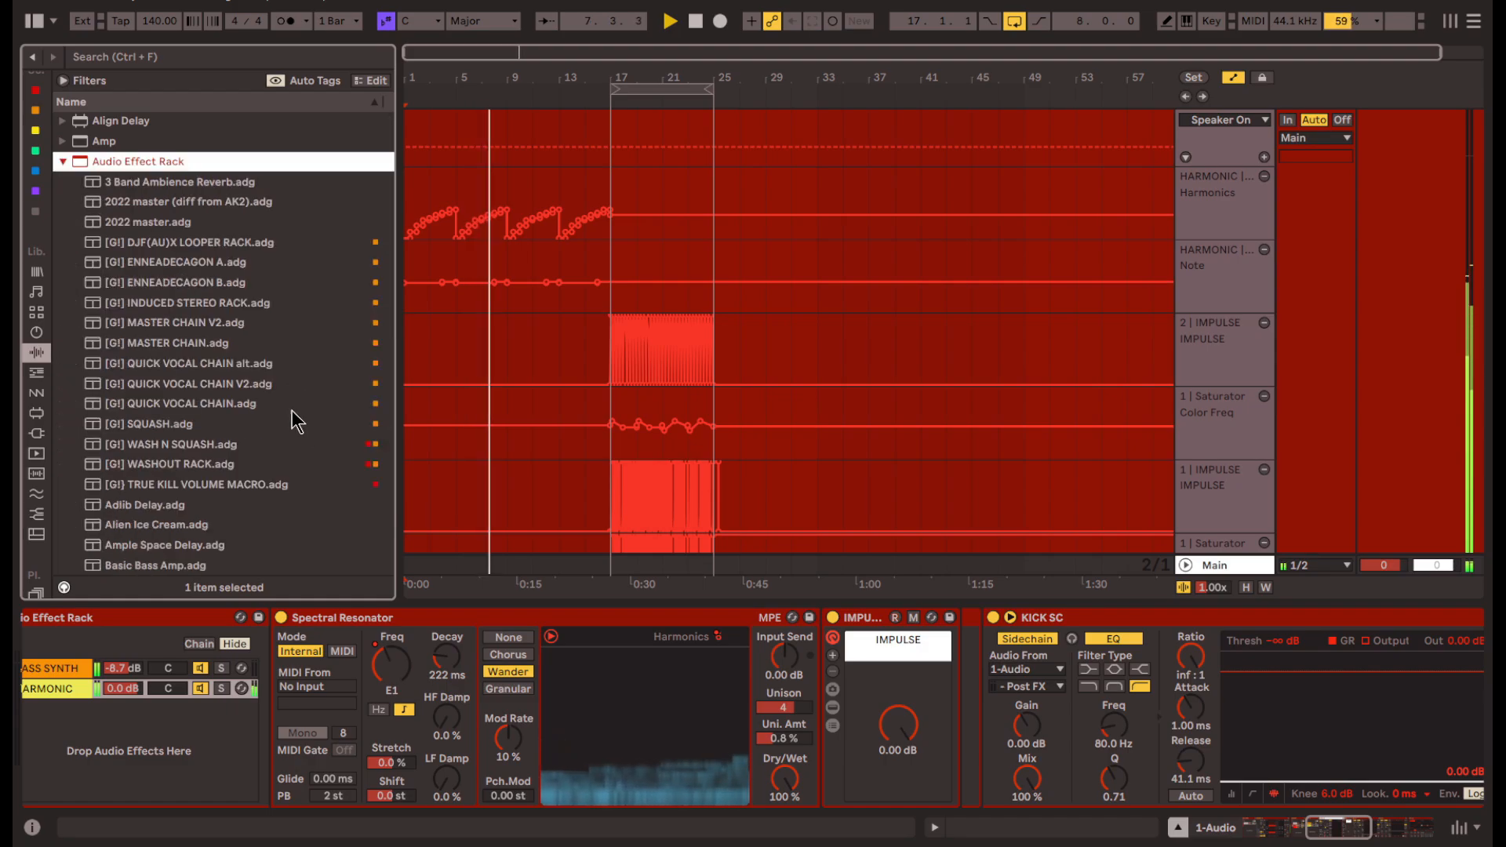
pyautogui.click(286, 385)
pyautogui.click(237, 405)
pyautogui.click(212, 444)
pyautogui.moveTo(212, 464); pyautogui.dragTo(963, 741)
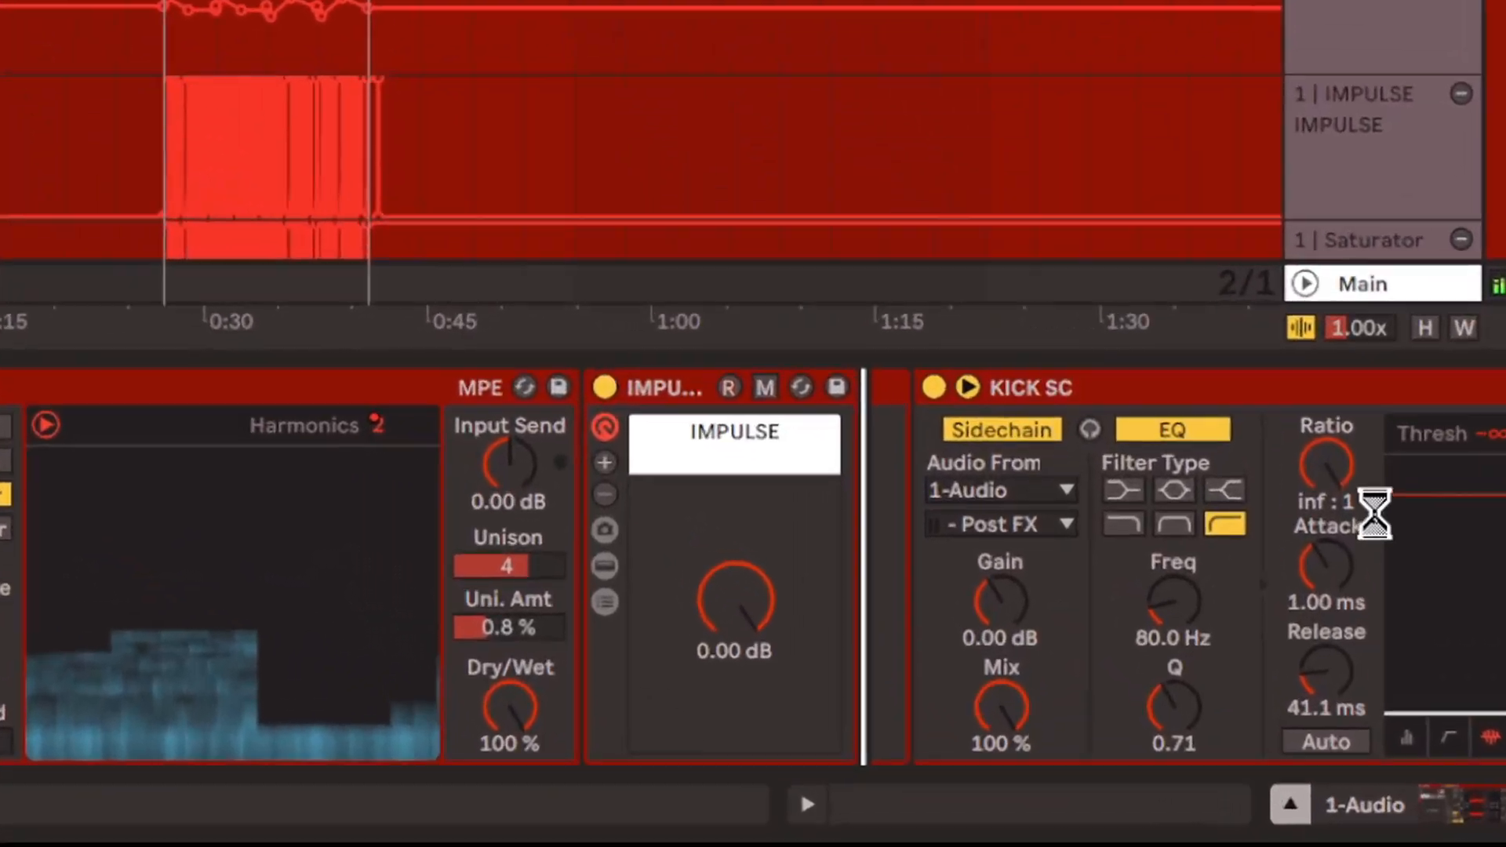
# - Set the WASHOUT RACK's Reverb Dry-Wt to 68 %, Reverb Time to 10.5 s and Delay Dry-Wt to 26 %
pyautogui.moveTo(1187, 695); pyautogui.dragTo(1187, 689)
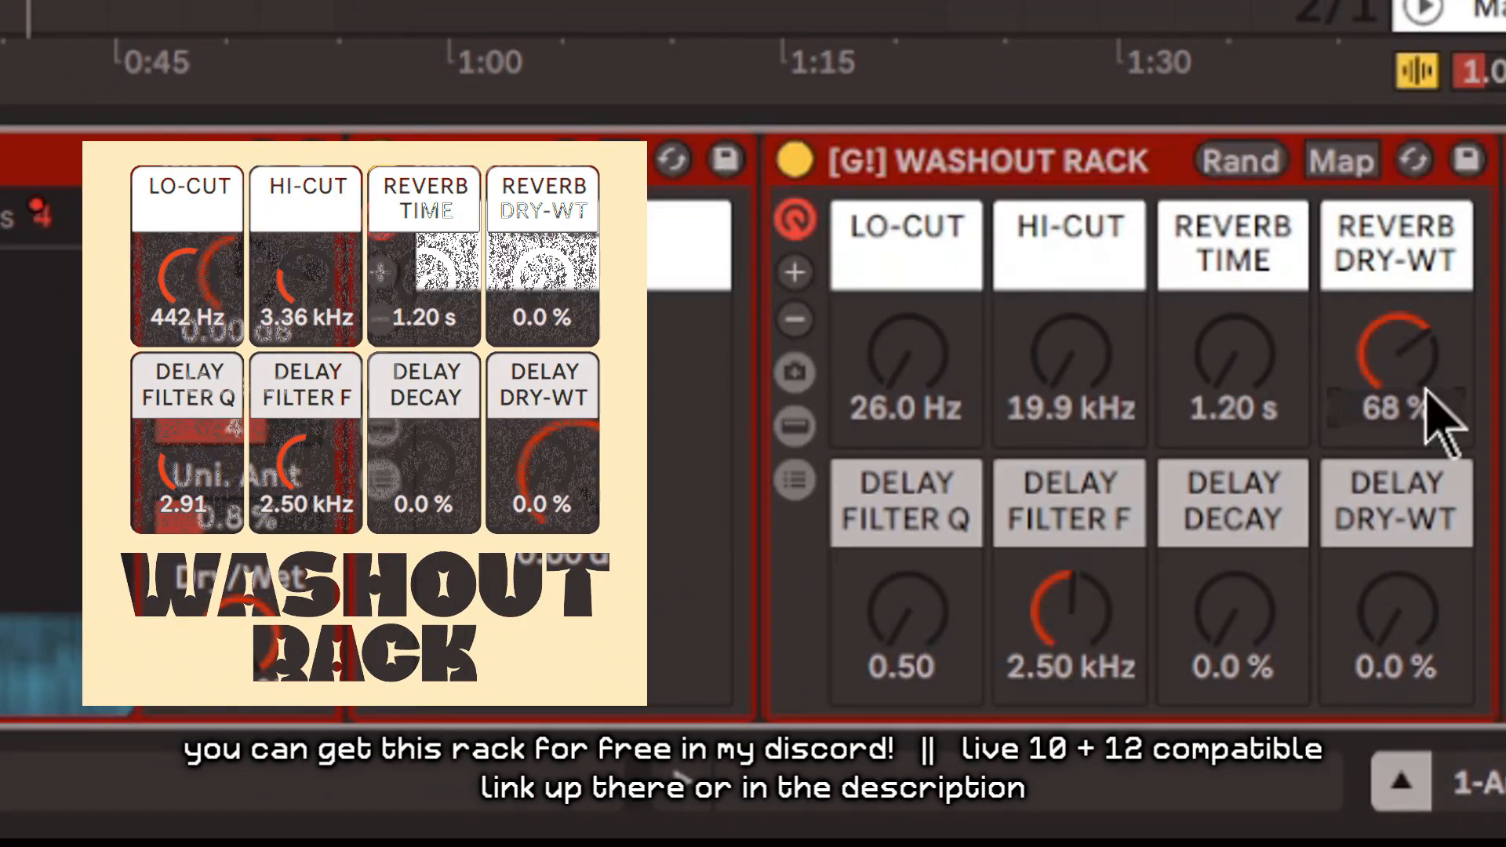
pyautogui.moveTo(1269, 397); pyautogui.dragTo(1268, 306)
pyautogui.moveTo(1409, 650); pyautogui.dragTo(1409, 587)
pyautogui.moveTo(1281, 414); pyautogui.dragTo(1282, 436)
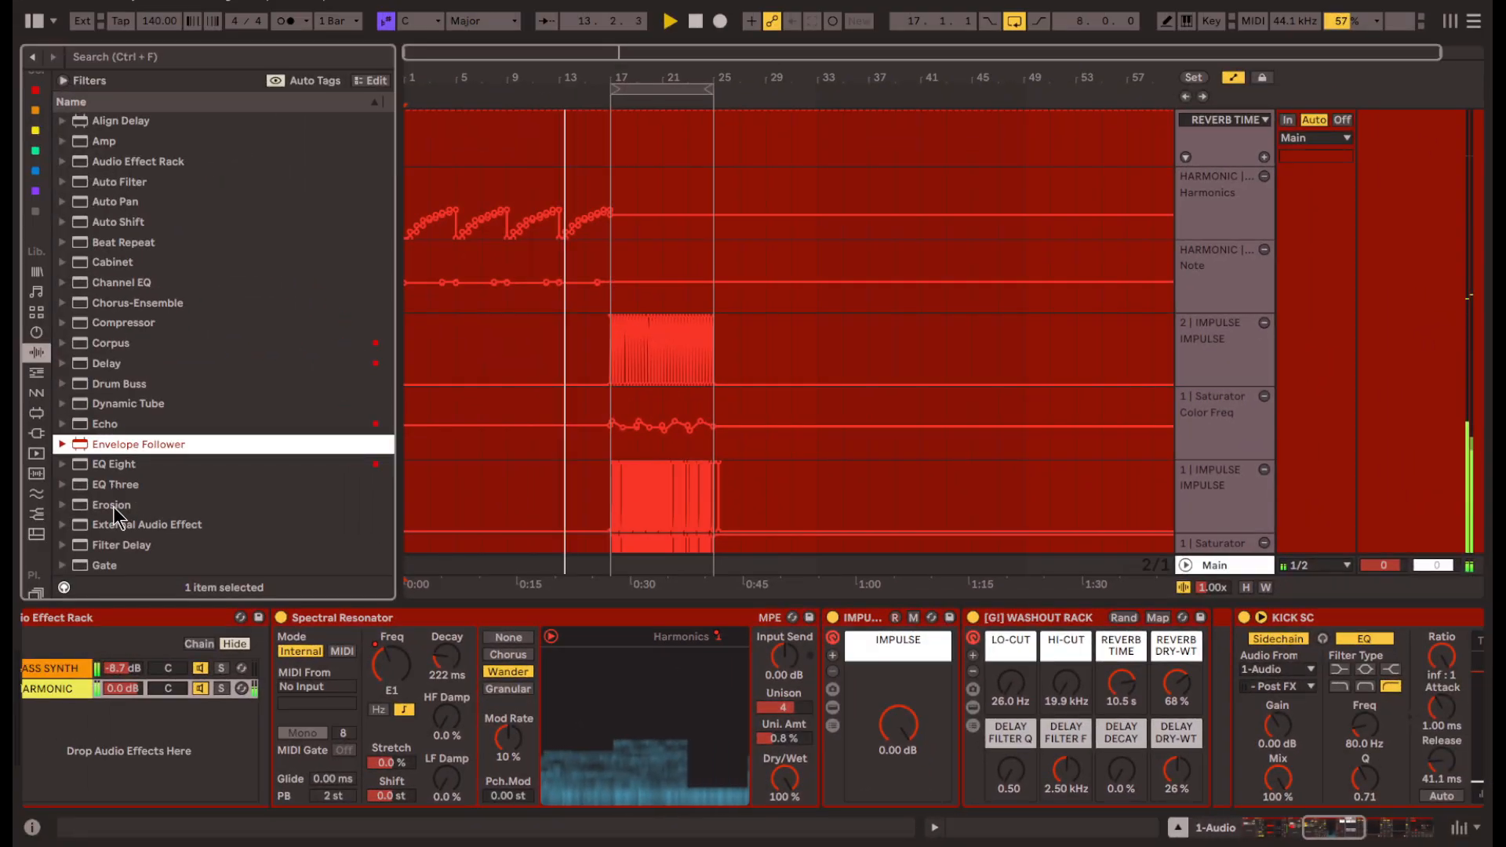
# - Insert Erosion before the IMPULSE rack at 606 Hz with Amount about 80, and add an EQ Eight to the HARMONIC chain
pyautogui.moveTo(112, 507); pyautogui.dragTo(852, 816)
pyautogui.moveTo(959, 795); pyautogui.dragTo(959, 741)
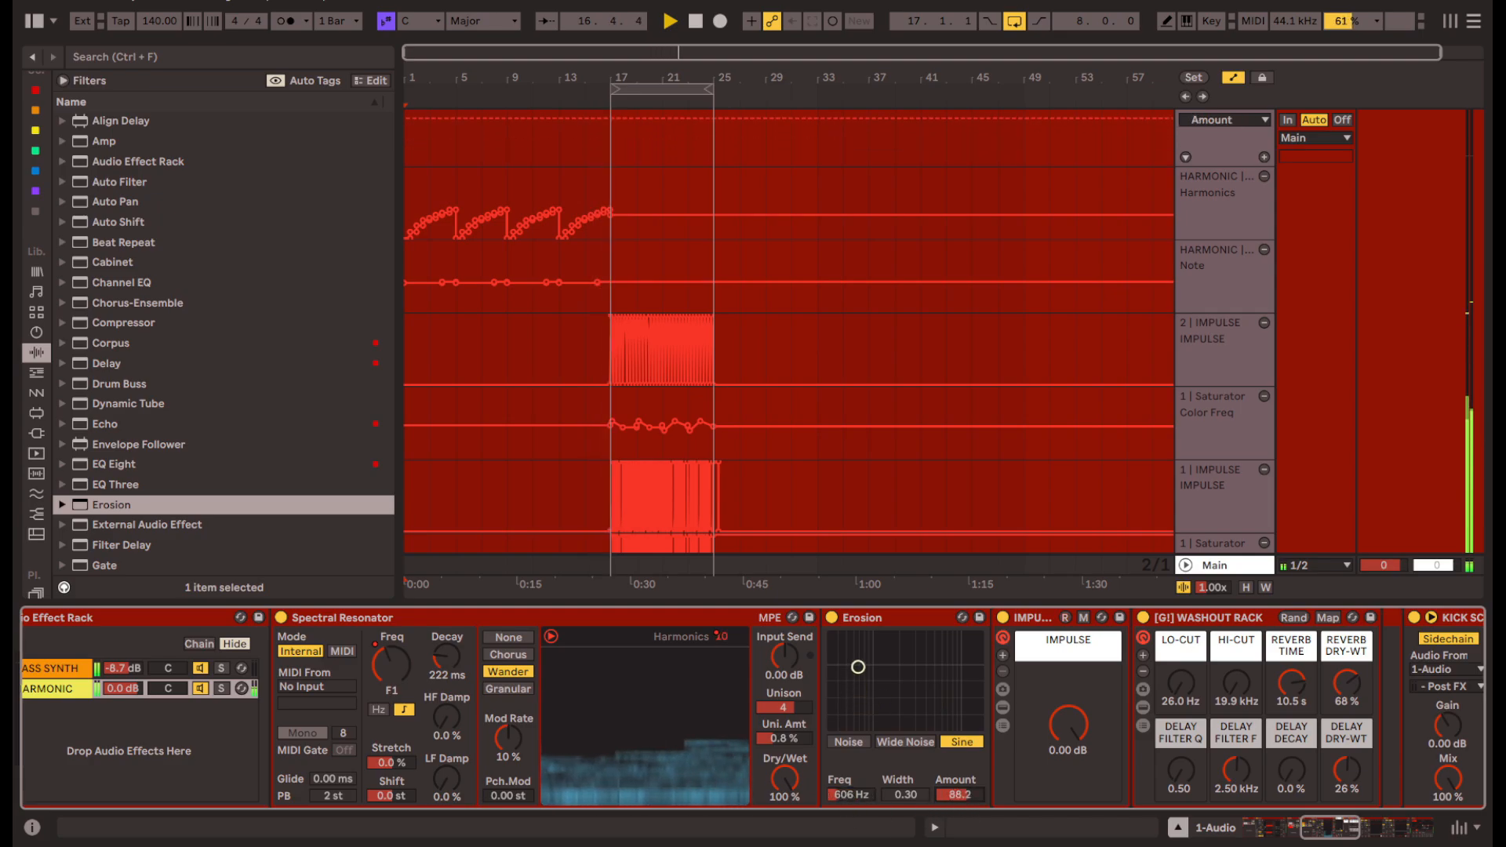
pyautogui.moveTo(113, 465); pyautogui.dragTo(1008, 749)
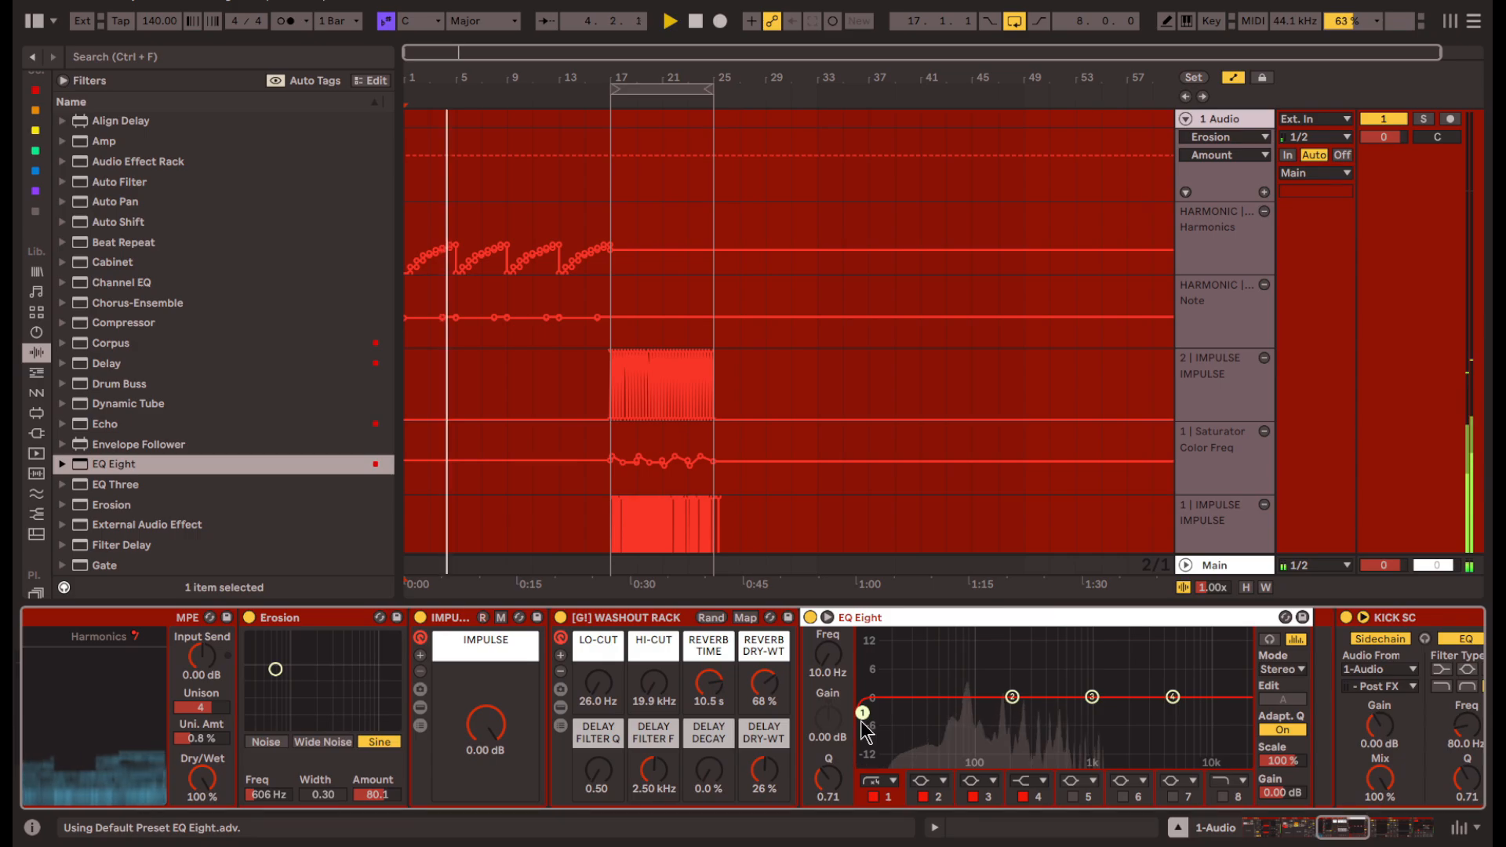
# - Roll off the lows from 31.6 Hz in the EQ Eight after Erosion, using M/S mode with separate mid and side curves
pyautogui.moveTo(864, 723); pyautogui.dragTo(911, 746)
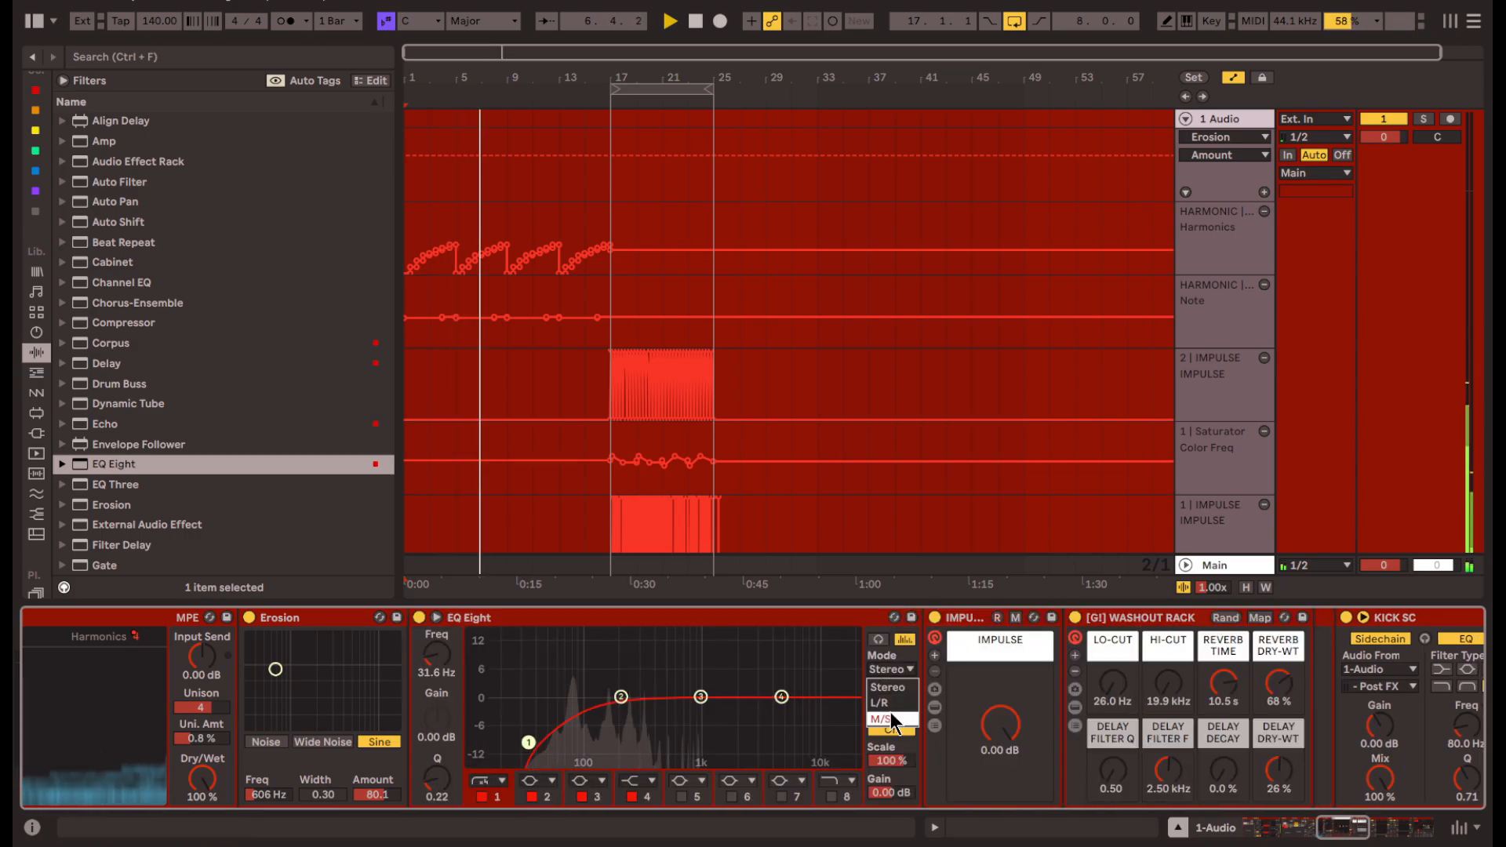
pyautogui.click(891, 699)
pyautogui.click(483, 797)
pyautogui.click(500, 782)
pyautogui.click(499, 655)
pyautogui.moveTo(549, 720); pyautogui.dragTo(556, 768)
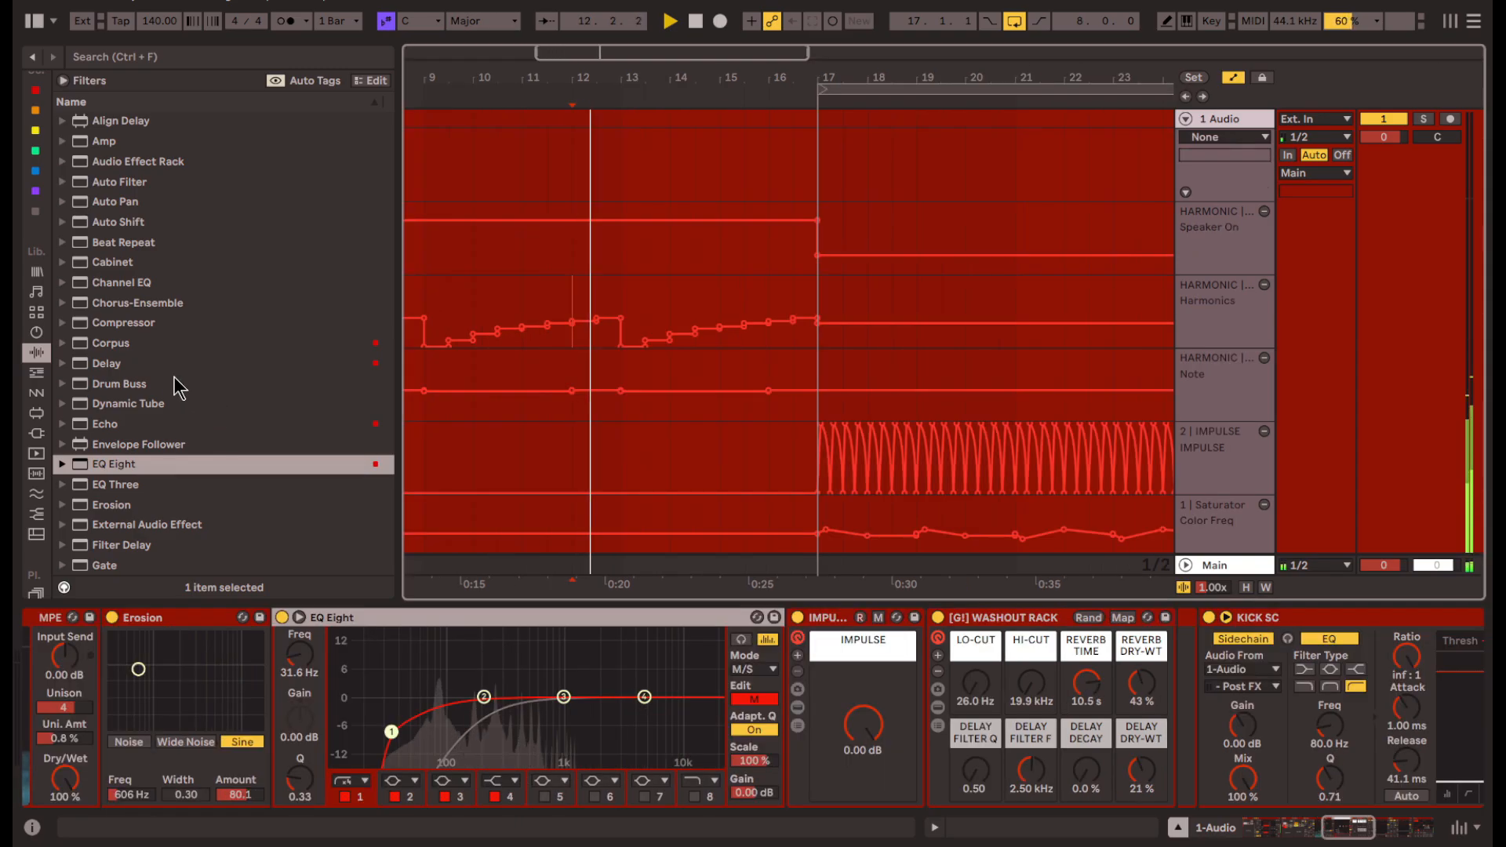
# - Append a Delay with unsynced 1.00 ms times, 0 % feedback and 100 % wet, and automate its L Time to rise into bar 17
pyautogui.click(176, 363)
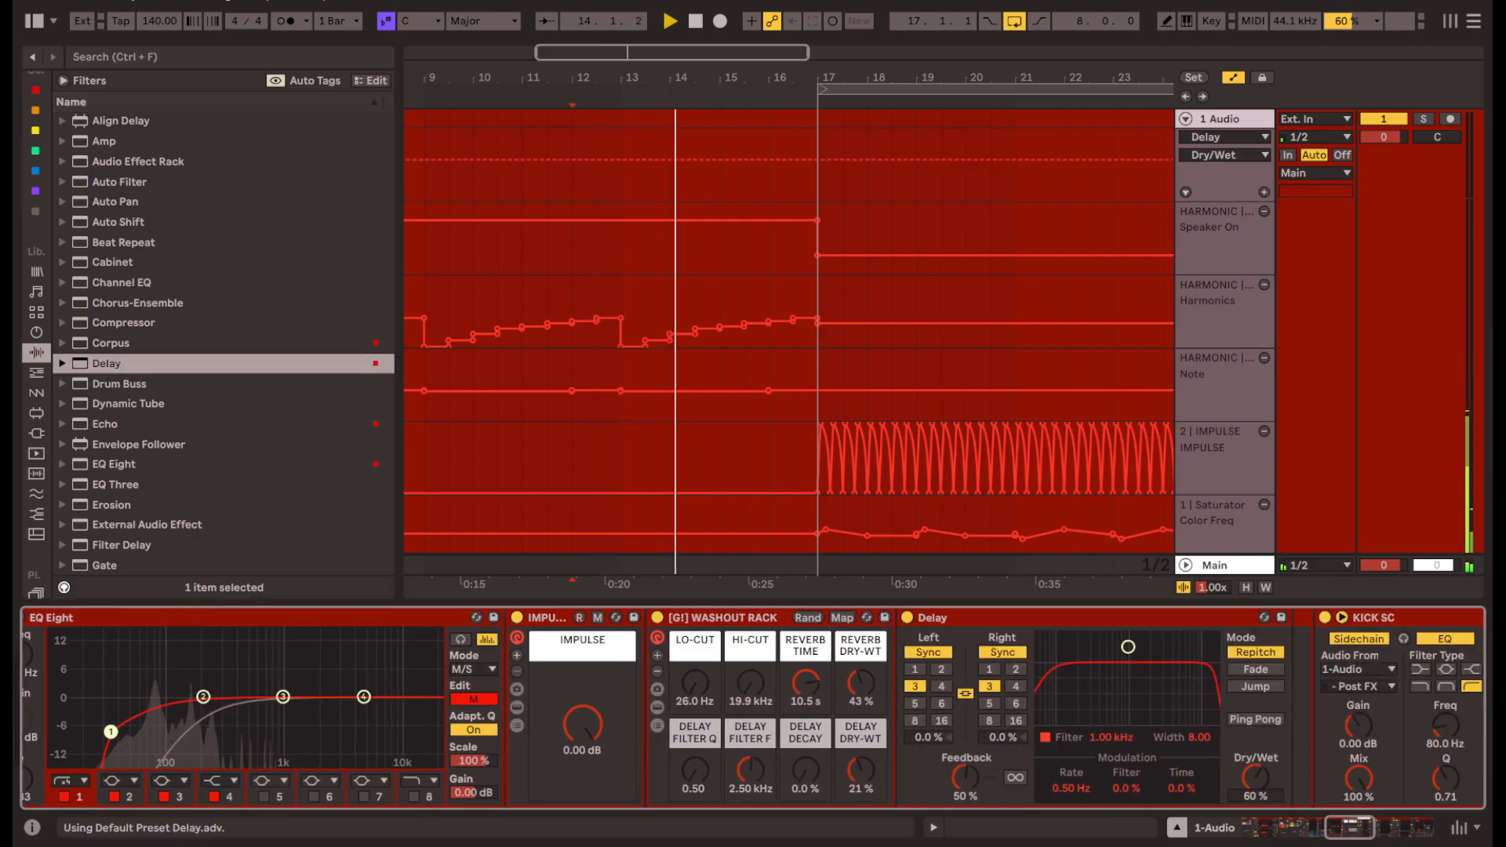
pyautogui.click(1020, 652)
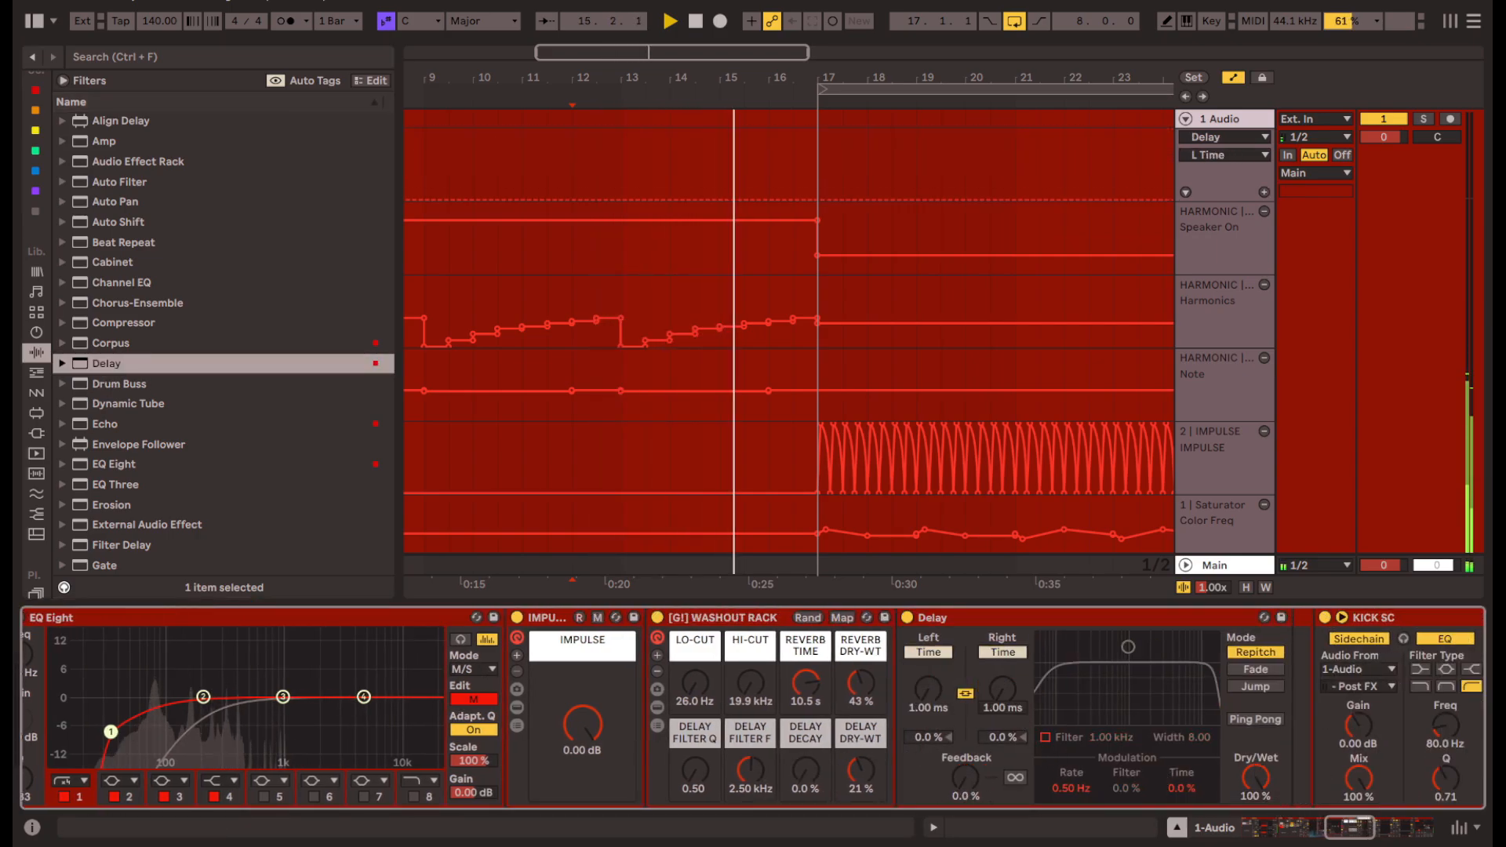
pyautogui.moveTo(1018, 710)
pyautogui.mouseDown()
pyautogui.moveTo(1018, 628)
pyautogui.moveTo(1018, 710)
pyautogui.mouseUp()
pyautogui.press('space')
pyautogui.press('space')
pyautogui.click(696, 174)
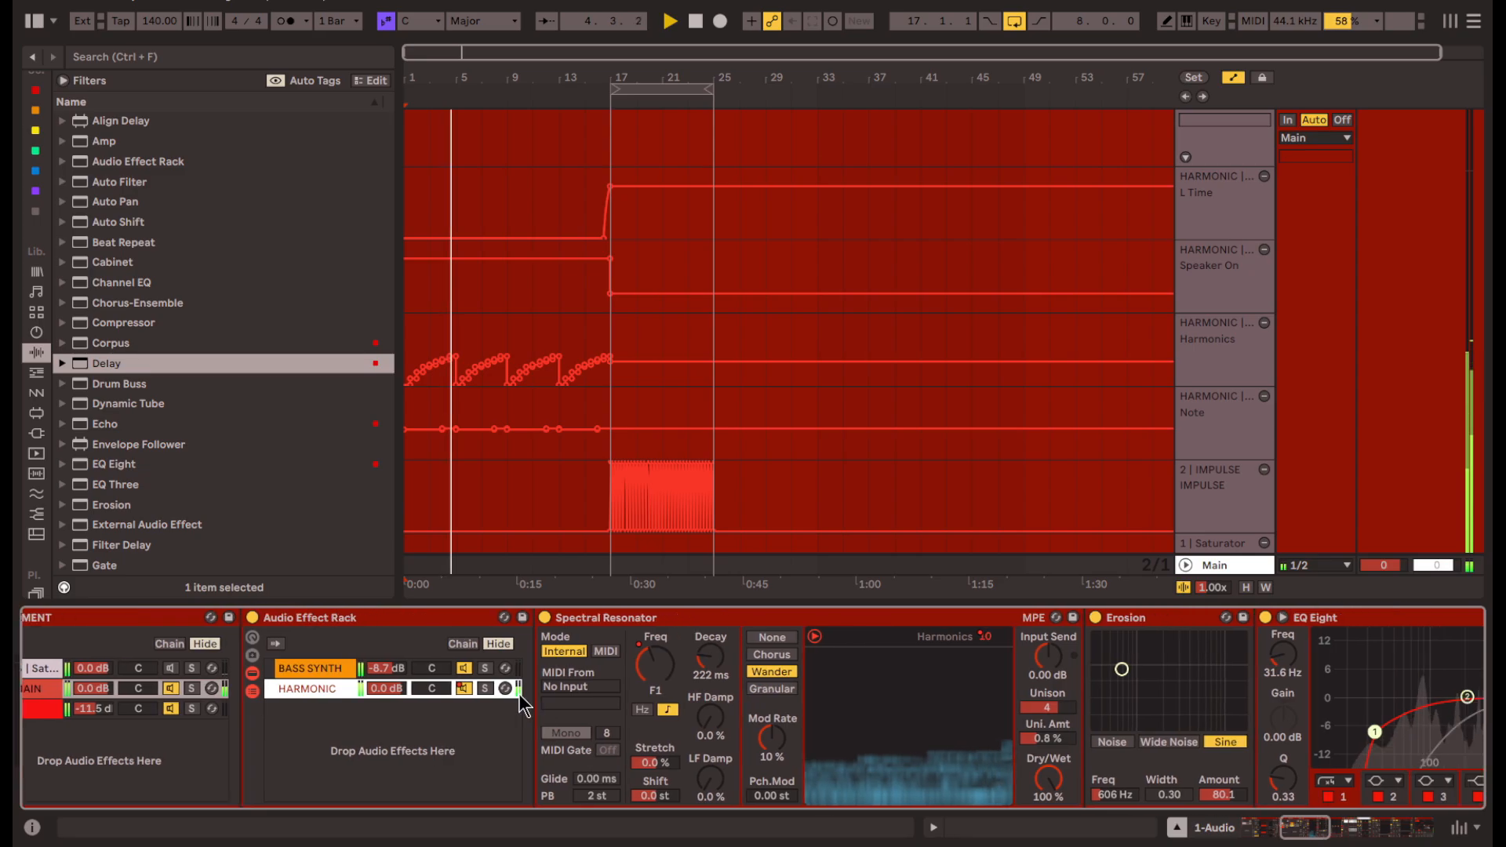
# - Group all devices of the HARMONIC chain into a nested Audio Effect Rack and show its chain list
pyautogui.click(327, 670)
pyautogui.click(326, 690)
pyautogui.doubleClick(635, 619)
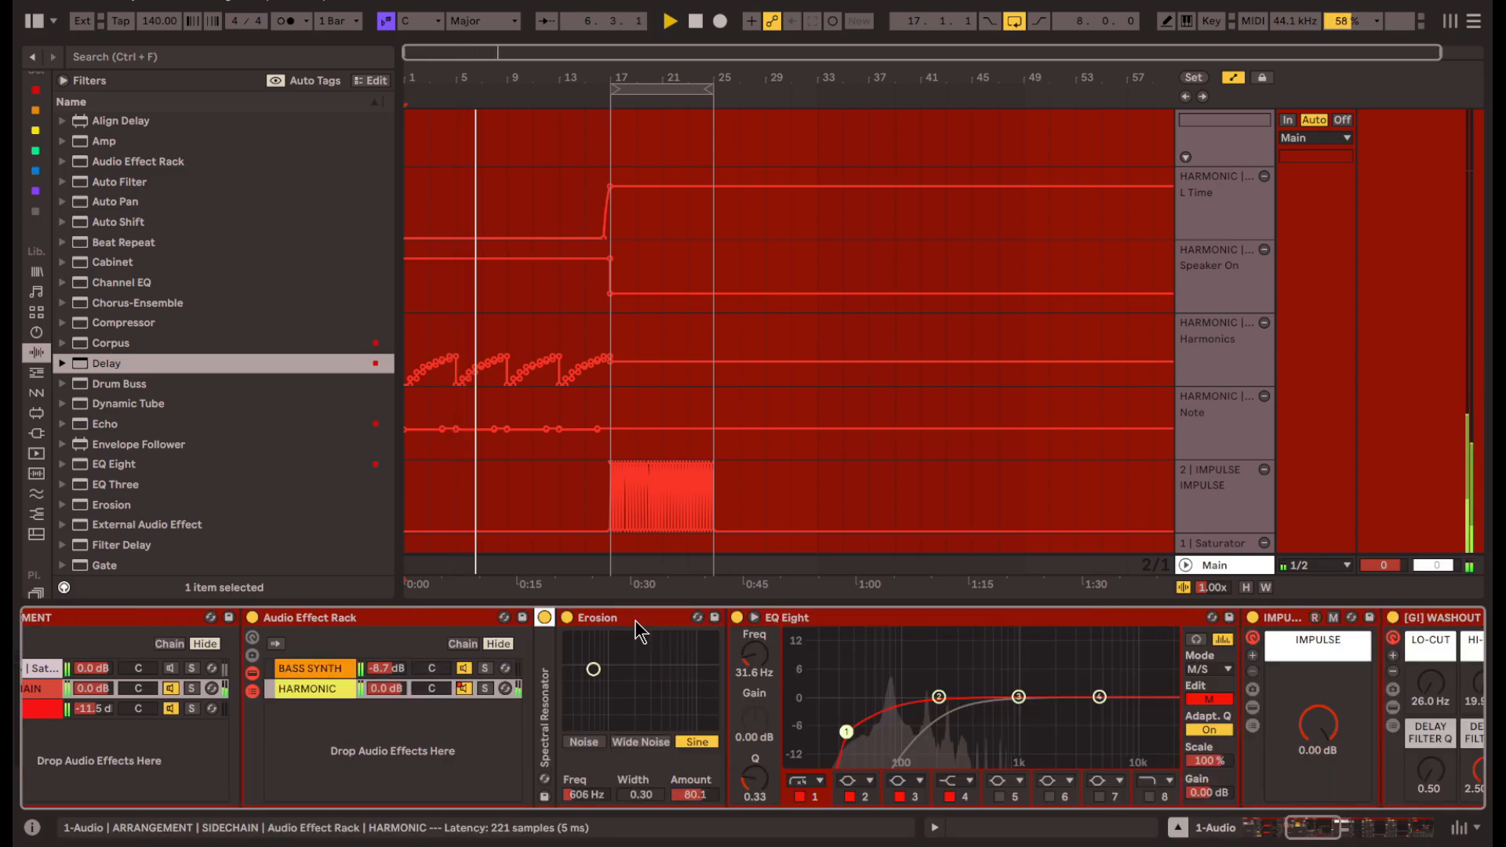
pyautogui.hscroll(10, 1027, 656)
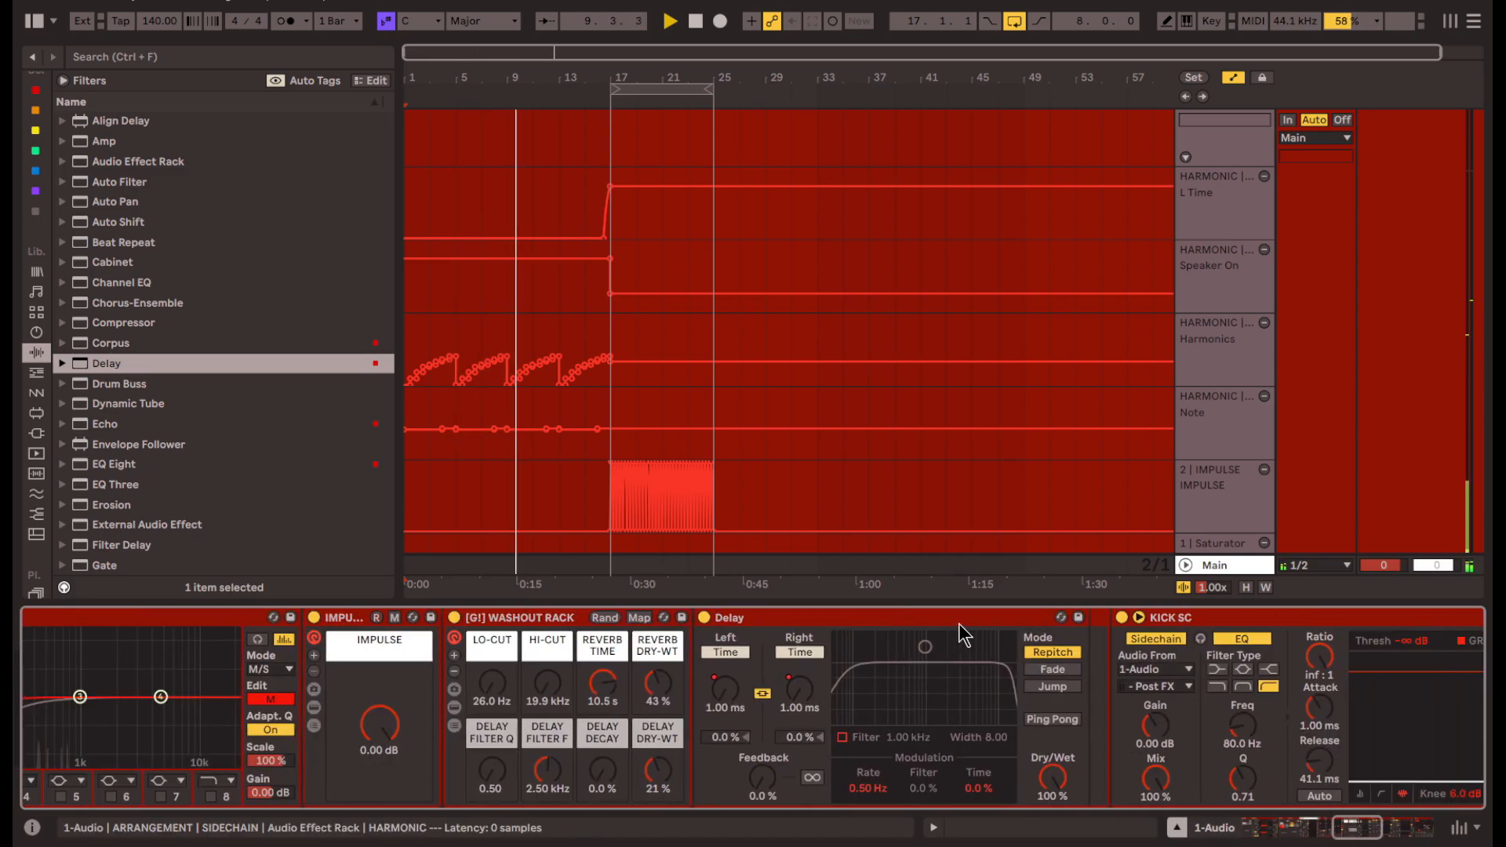
pyautogui.hscroll(-10, 967, 646)
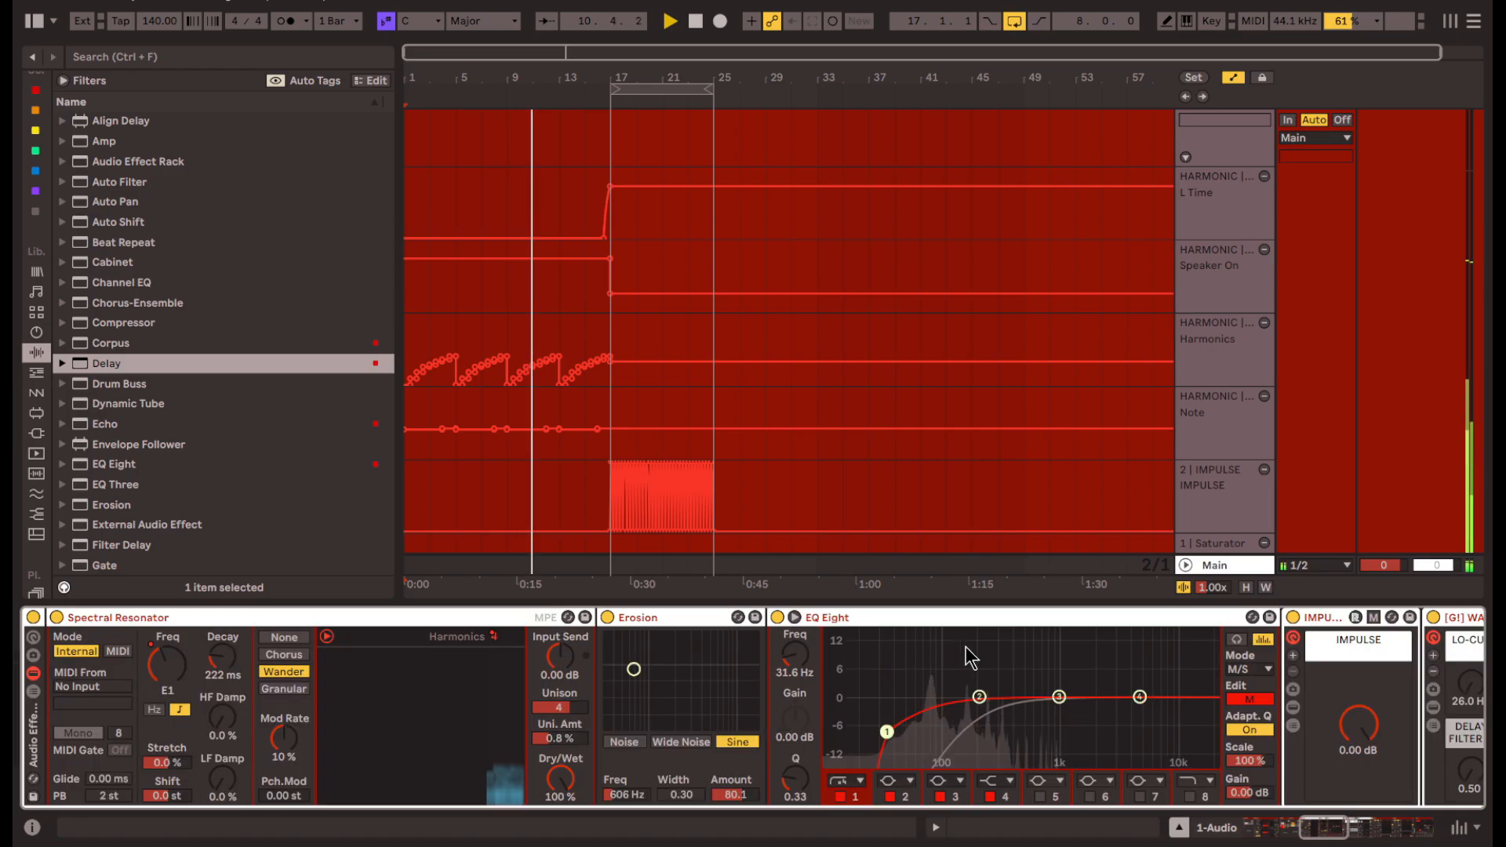
pyautogui.click(33, 691)
# - Add a second chain containing a new Spectral Resonator to the nested rack
pyautogui.scroll(-8, 260, 484)
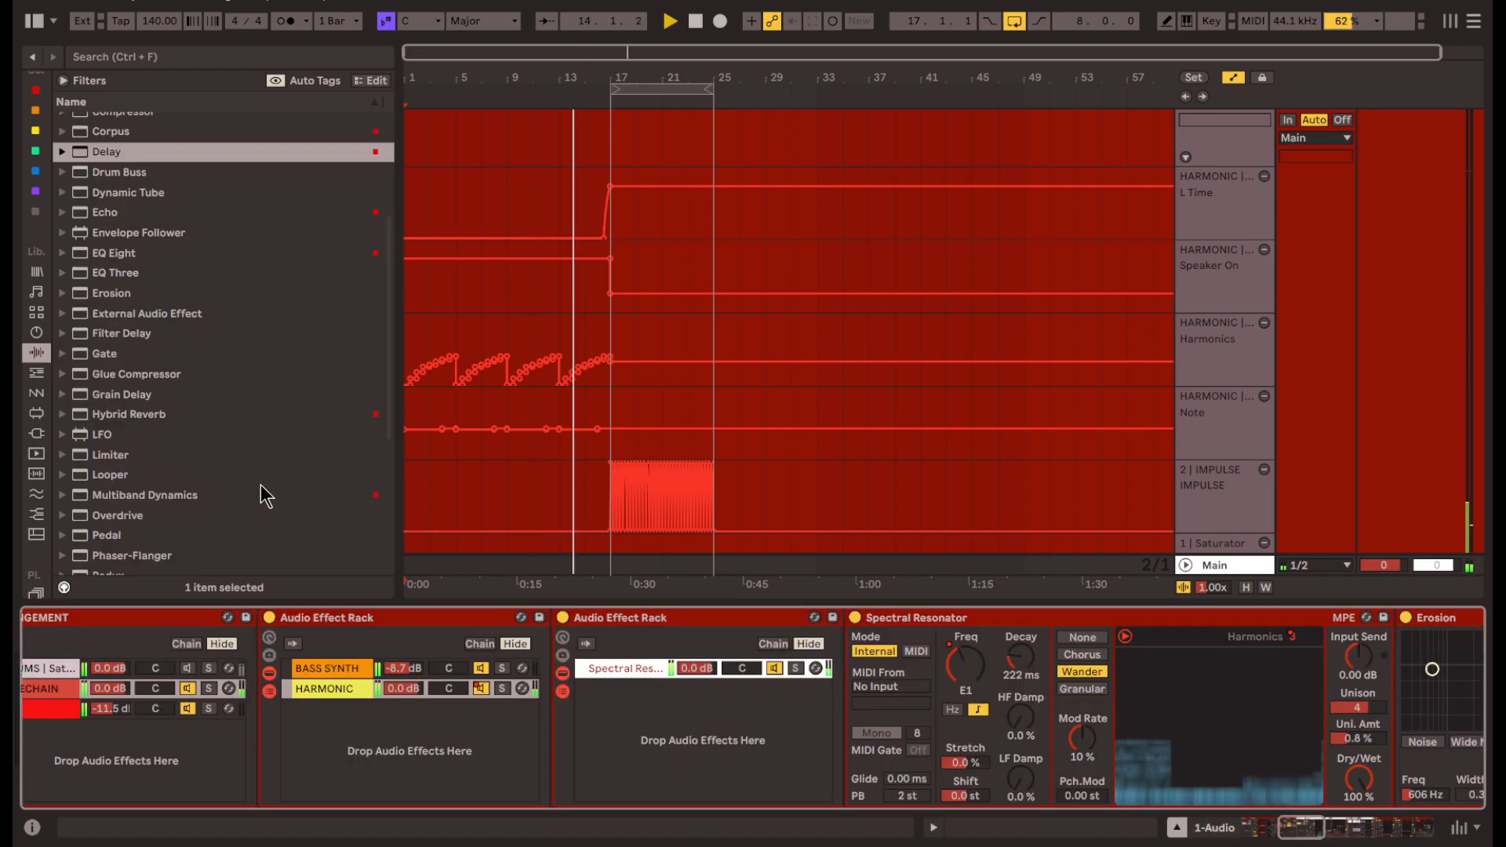
pyautogui.doubleClick(149, 444)
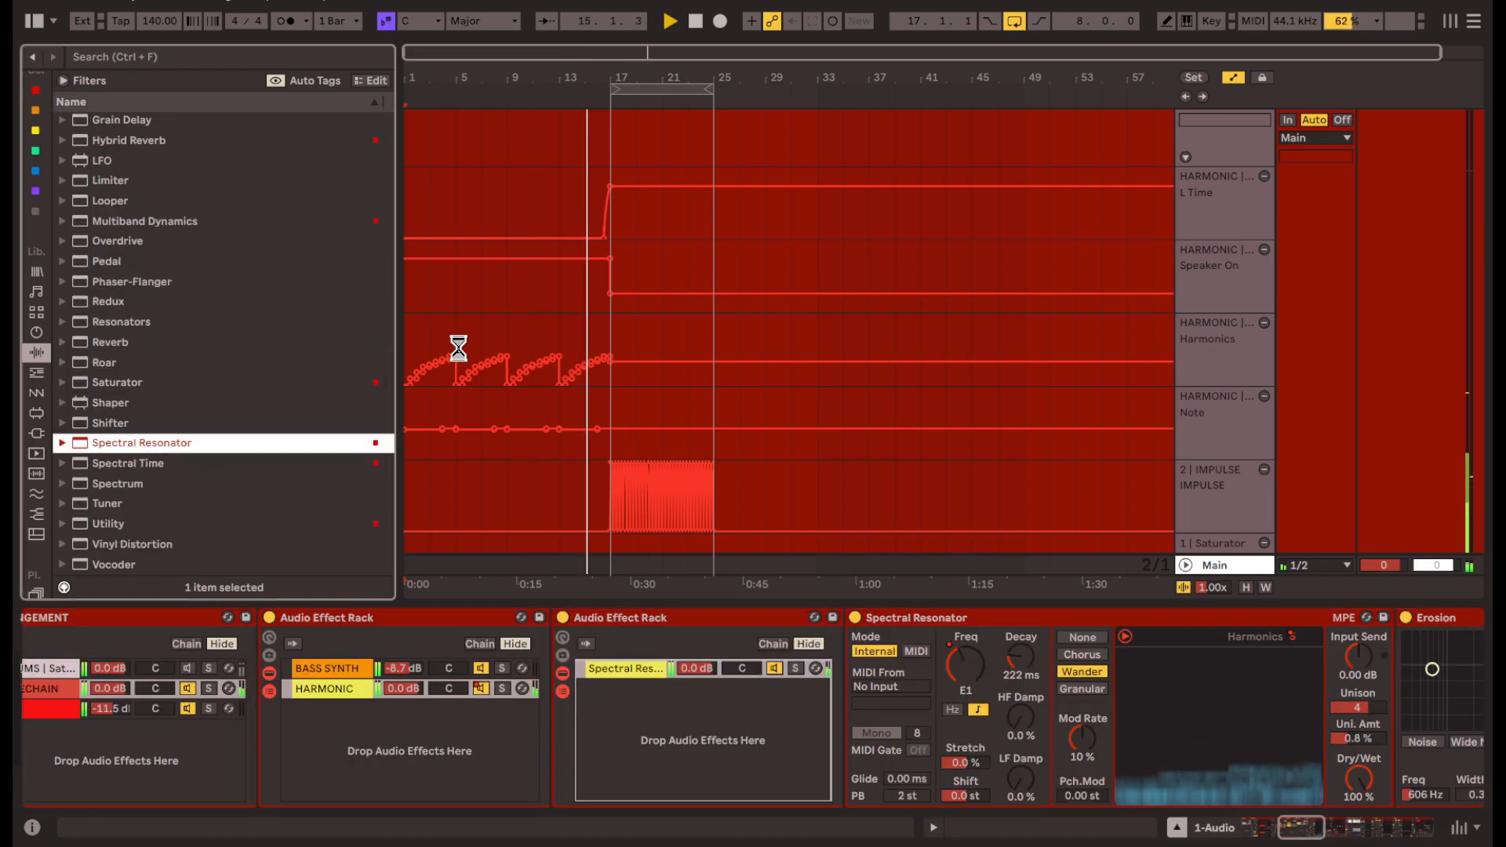
pyautogui.click(419, 337)
pyautogui.press('space')
pyautogui.click(775, 690)
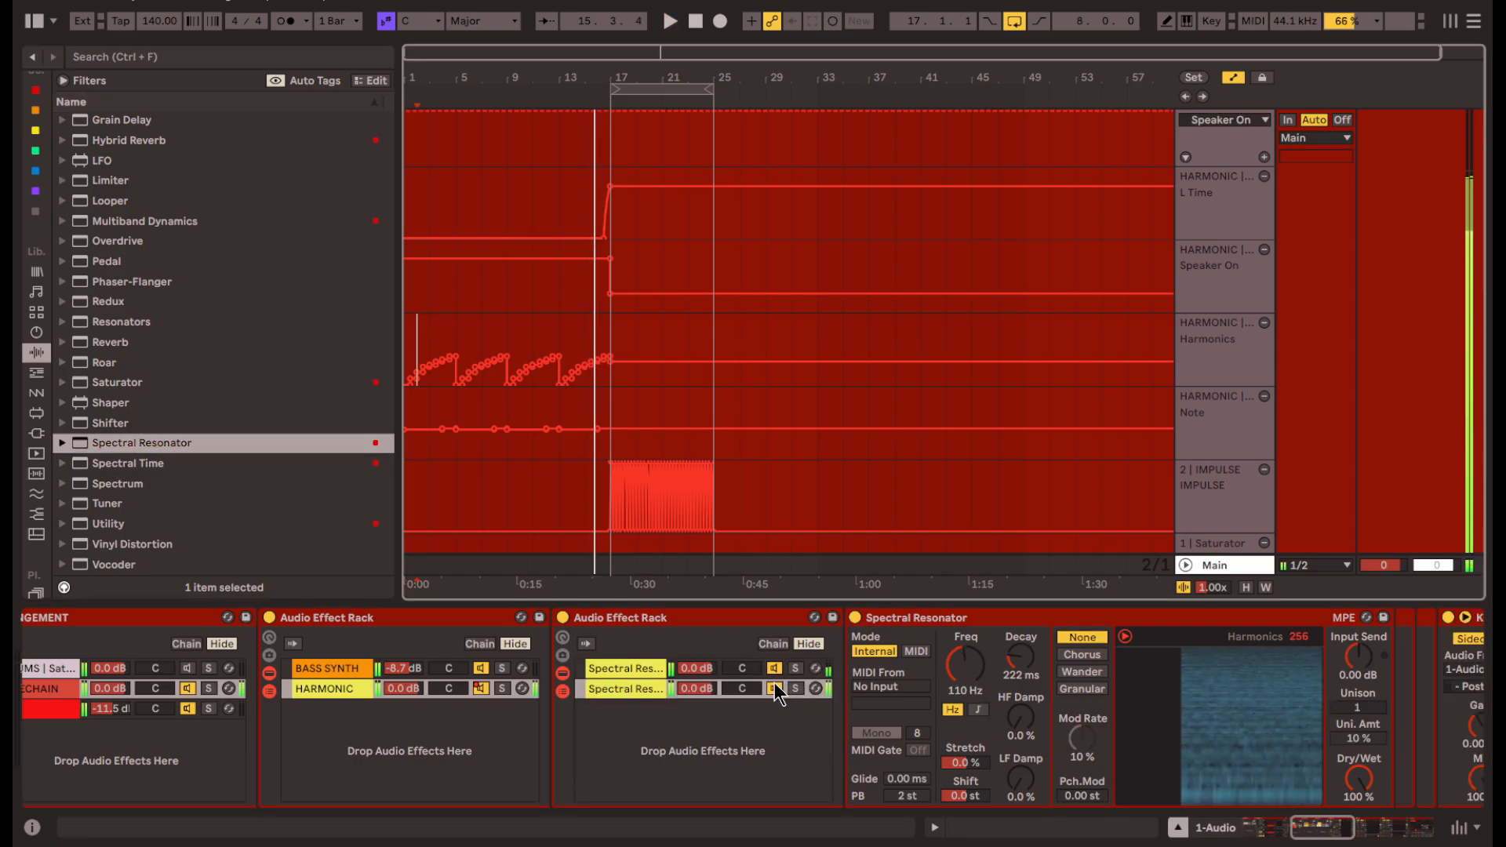
pyautogui.click(775, 690)
# - Set the new Spectral Resonator to Granular at B5 with 1 harmonic, 1.00 ms Decay, 100 % Mod Rate and 0 % Uni. Amt
pyautogui.click(969, 668)
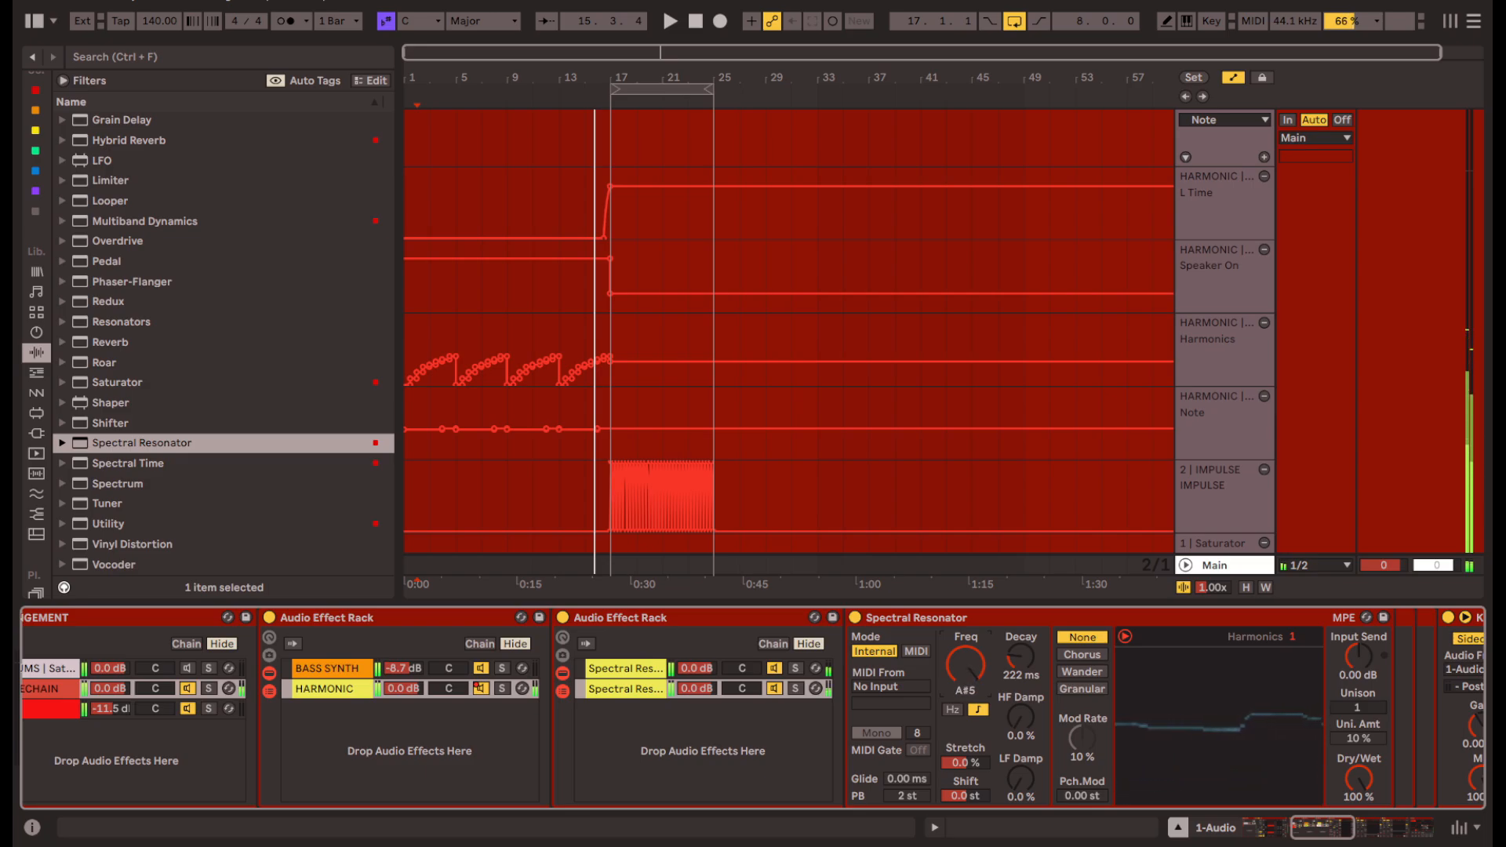
pyautogui.click(1082, 672)
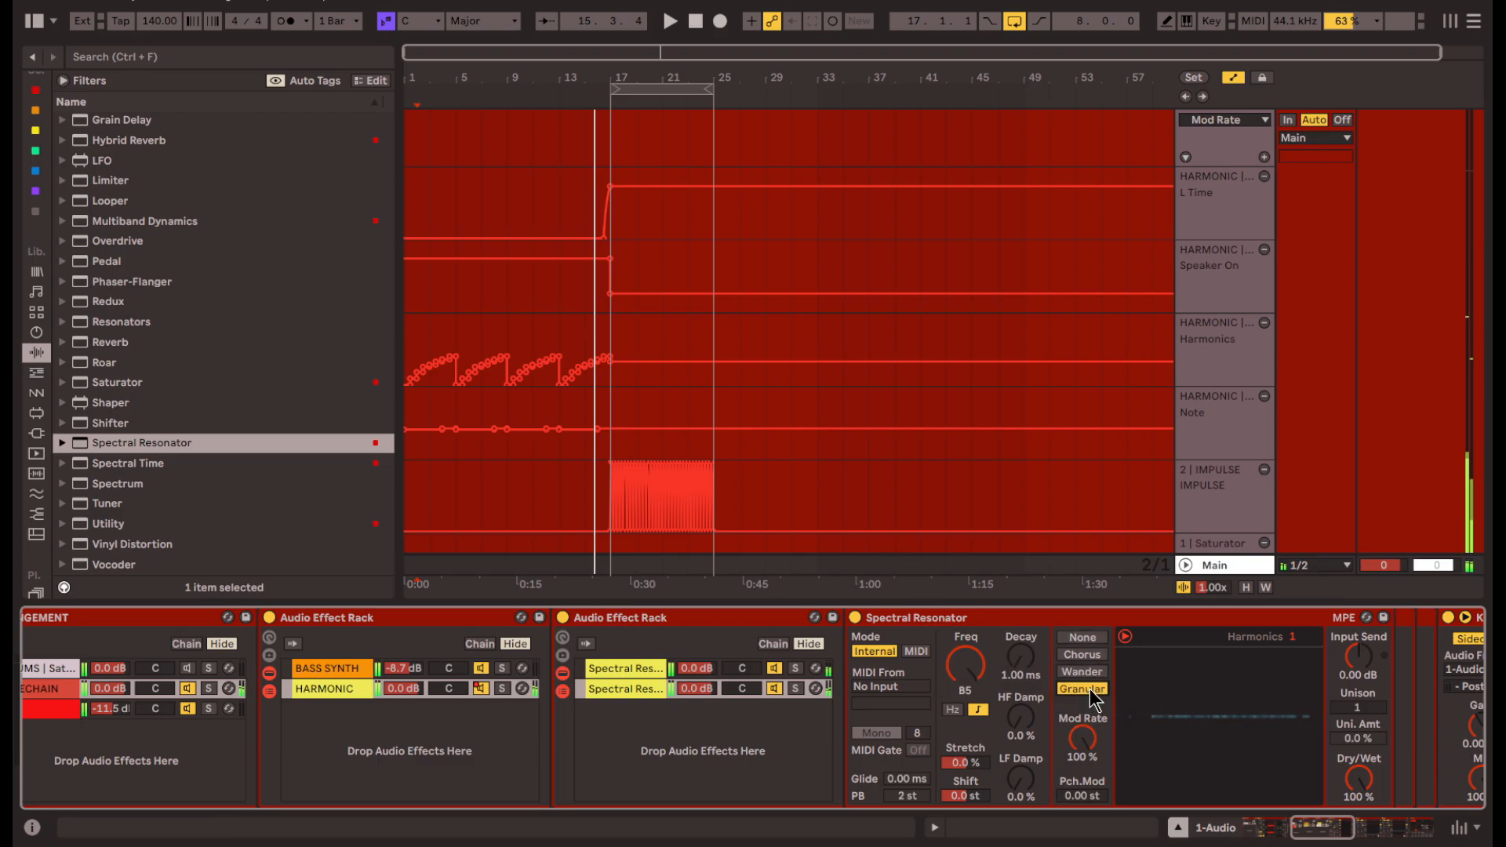
pyautogui.click(1346, 828)
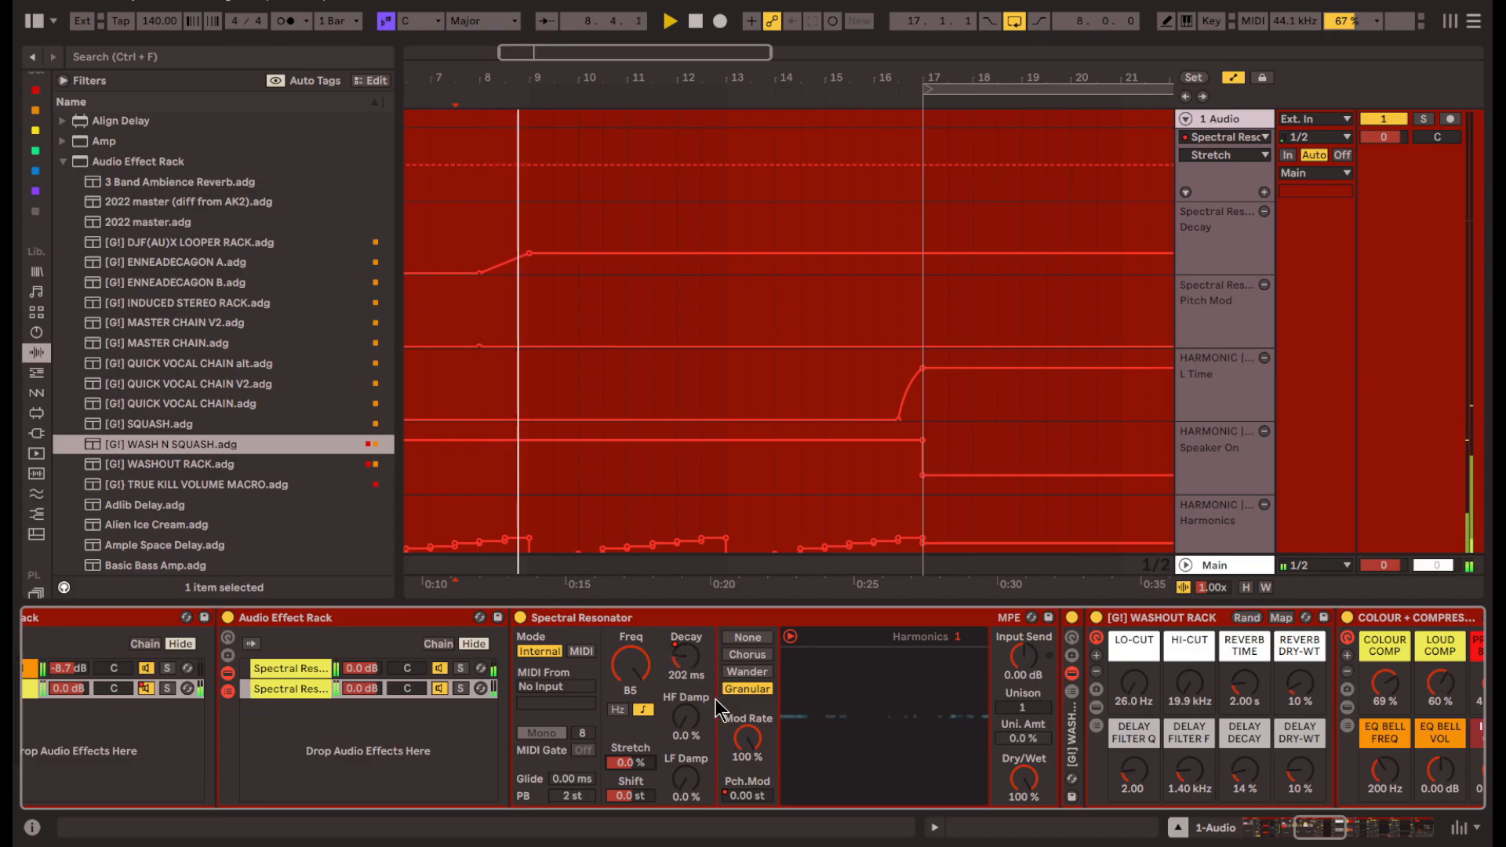
# - Try automating the Spectral Resonator's Note from B5 at 8.1.1 down to G#5 at 9.1.1, auditioning it from 7.1.1
pyautogui.rightClick(632, 657)
pyautogui.click(517, 334)
pyautogui.click(479, 132)
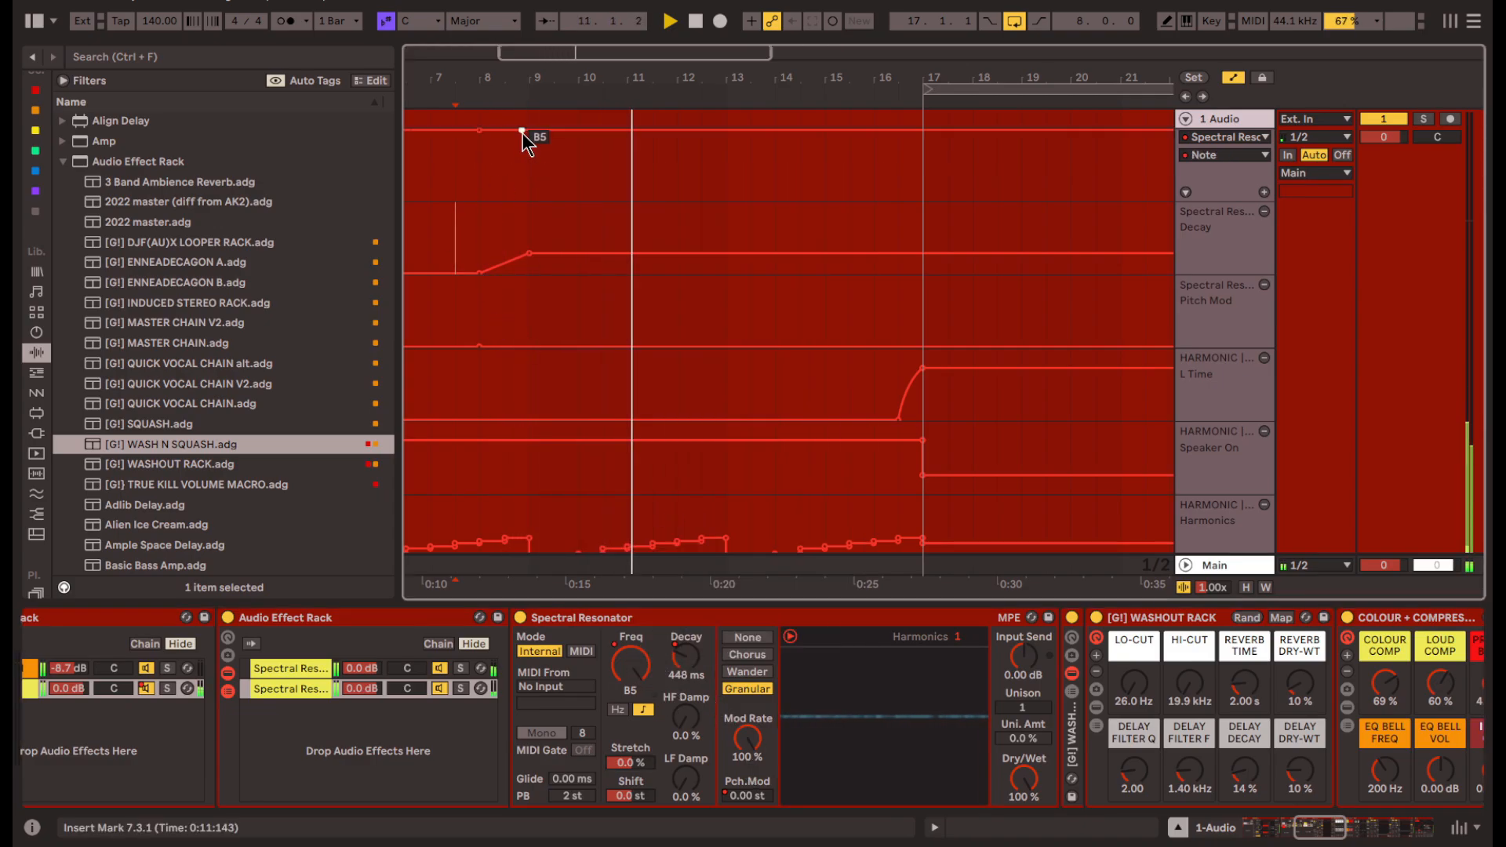
pyautogui.moveTo(529, 133); pyautogui.dragTo(529, 132)
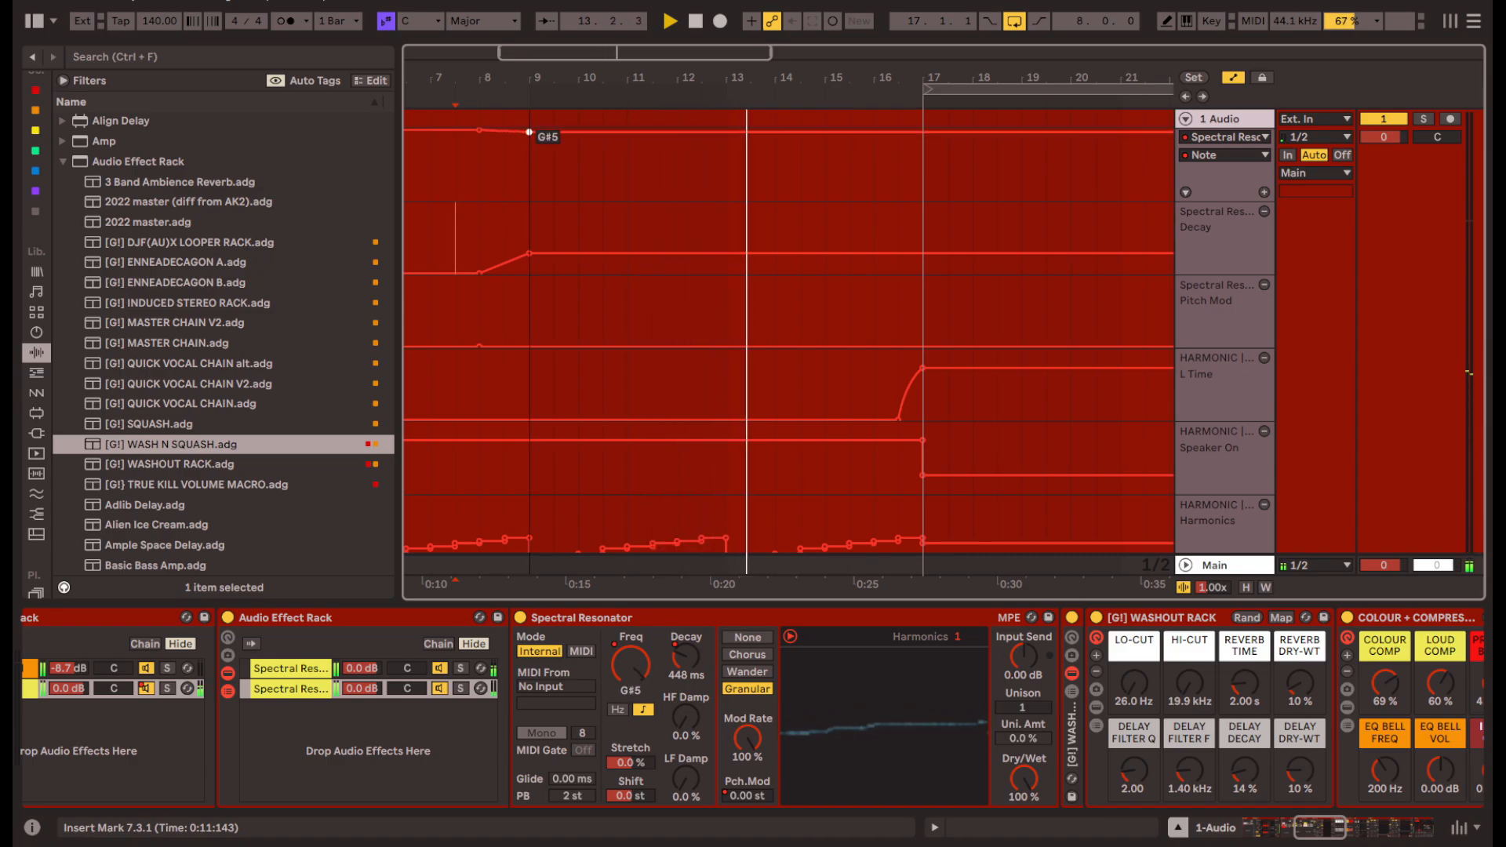
pyautogui.press('space')
pyautogui.press('space')
pyautogui.scroll(5, 531, 167)
pyautogui.hscroll(-2, 535, 168)
pyautogui.scroll(-5, 689, 194)
pyautogui.click(576, 166)
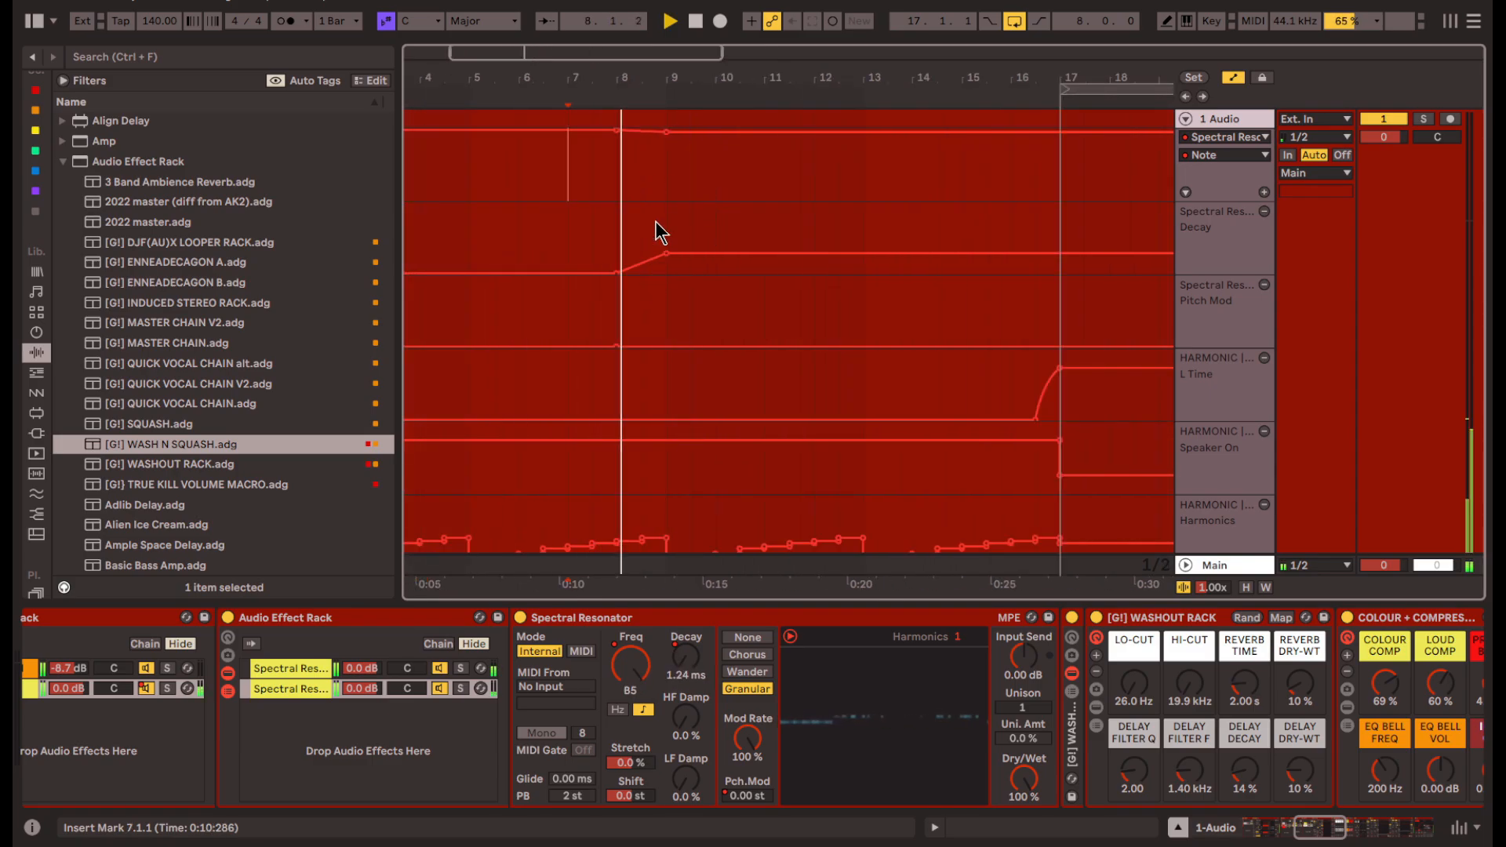
pyautogui.click(669, 138)
pyautogui.press('space')
# - Switch the resonator's frequency to Hz and automate it from 2.00 kHz at 8.3.1 down to 1.64 kHz at 9.1.1
pyautogui.click(618, 710)
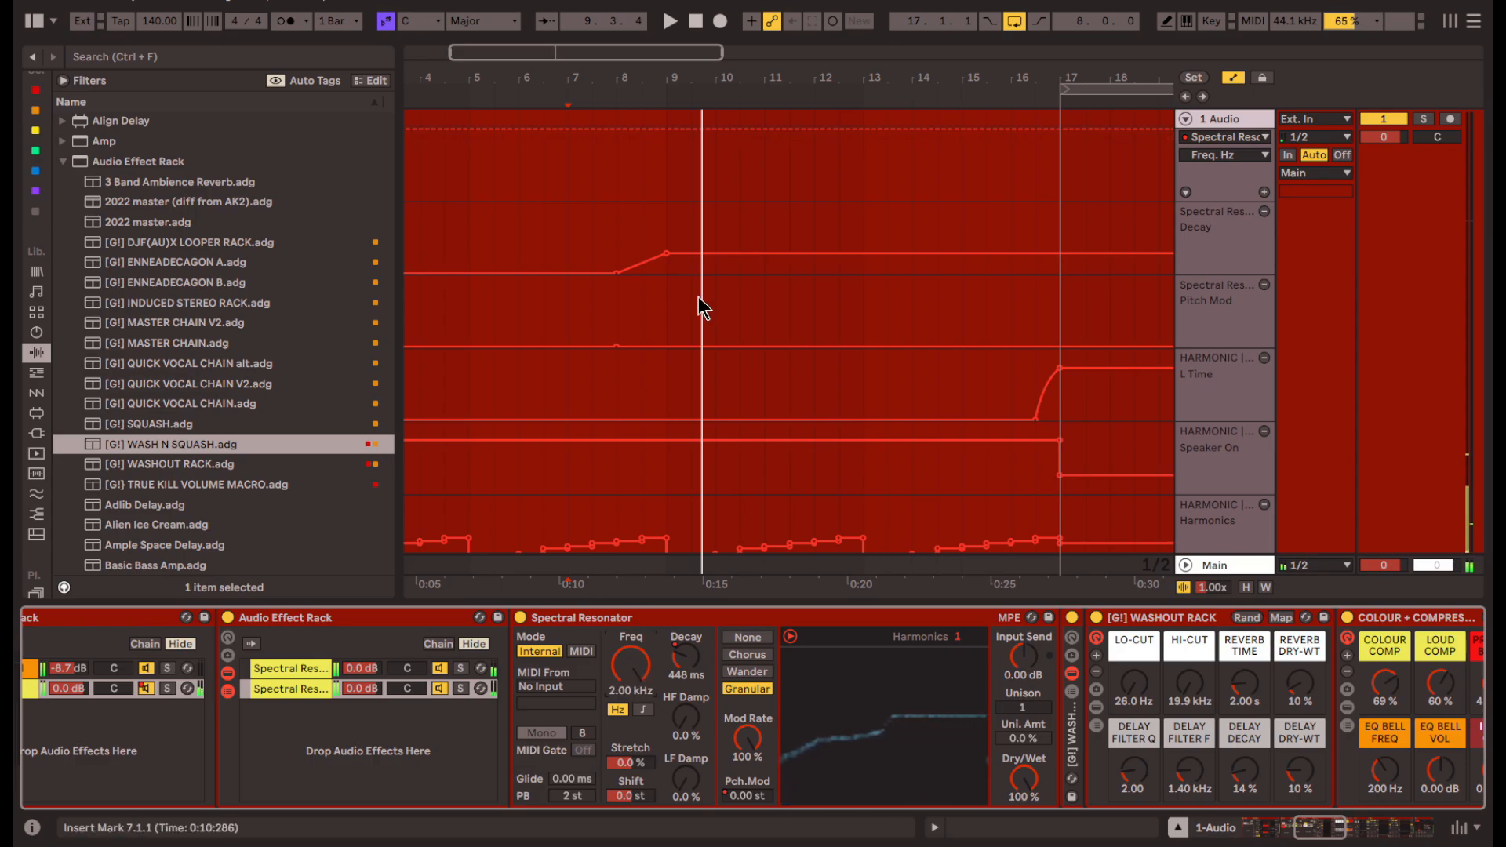
pyautogui.click(627, 179)
pyautogui.press('space')
pyautogui.scroll(5, 682, 141)
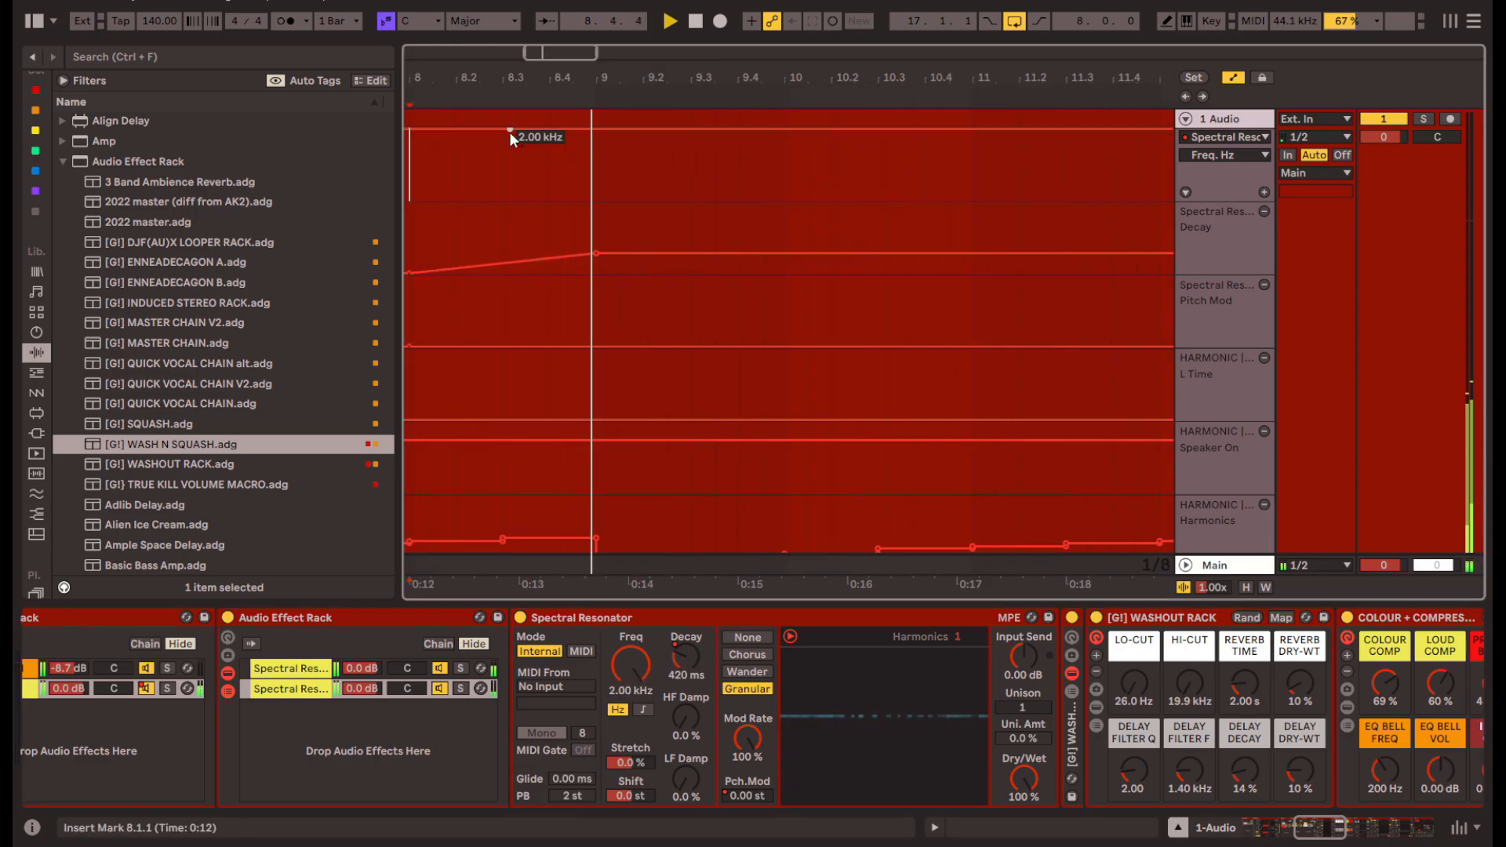
pyautogui.click(596, 133)
pyautogui.moveTo(596, 134); pyautogui.dragTo(596, 131)
pyautogui.moveTo(1226, 201); pyautogui.dragTo(1226, 328)
pyautogui.moveTo(596, 134); pyautogui.dragTo(596, 137)
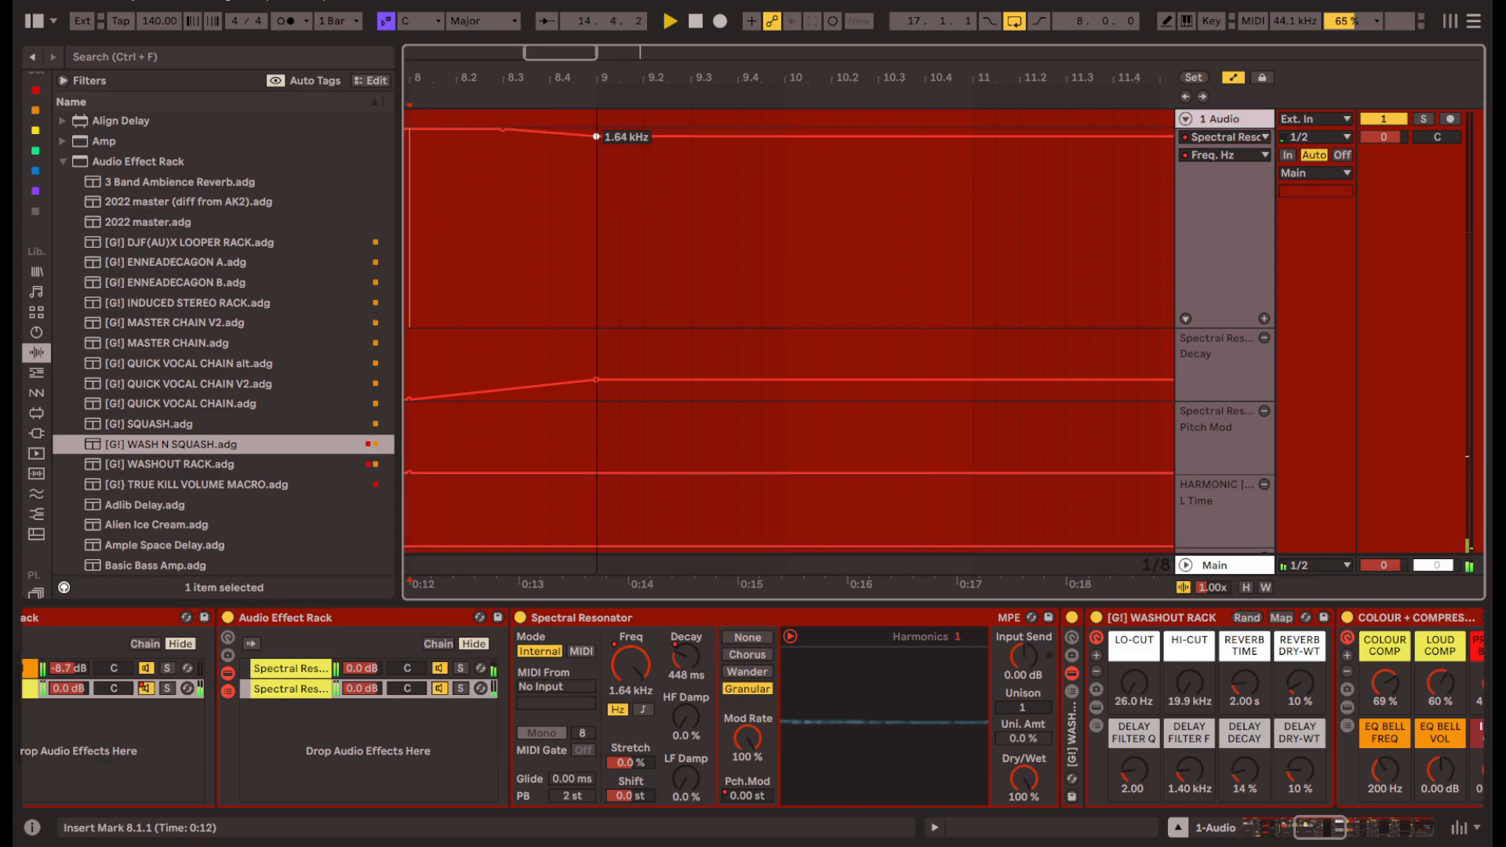
# - Show the Freq. Hz envelope in its own lane and lower its level after 9.1.1 to 1.31 kHz
pyautogui.click(1264, 318)
pyautogui.scroll(-5, 807, 345)
pyautogui.hscroll(2, 778, 359)
pyautogui.moveTo(762, 352); pyautogui.dragTo(762, 358)
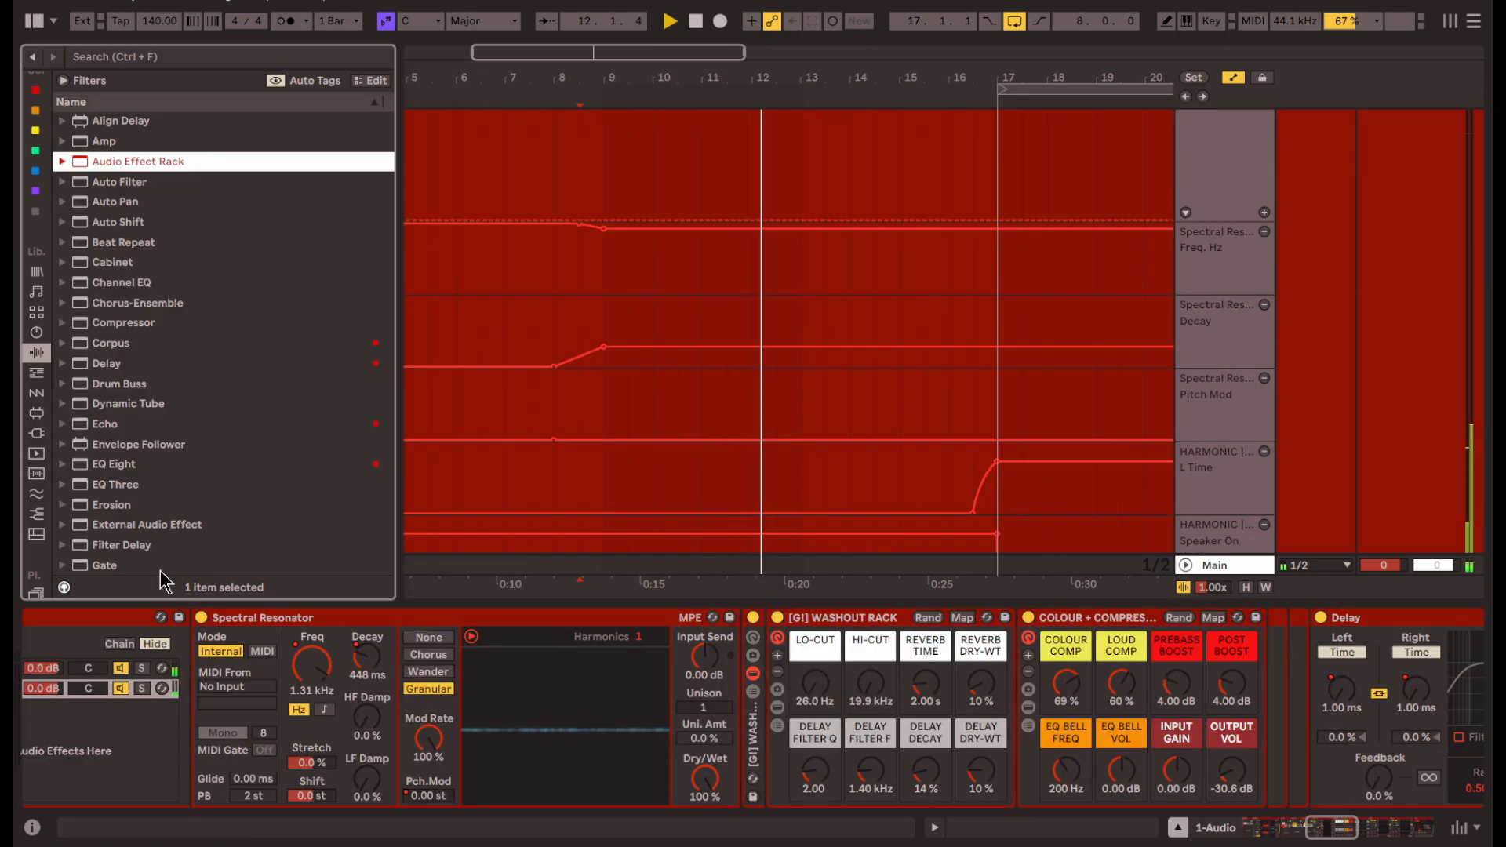
# - Insert Erosion after the granular Spectral Resonator, with Freq at 1.39 kHz and Amount at 0.00
pyautogui.moveTo(148, 504); pyautogui.dragTo(762, 759)
pyautogui.click(540, 192)
pyautogui.press('space')
pyautogui.moveTo(879, 795); pyautogui.dragTo(880, 767)
pyautogui.moveTo(771, 794)
pyautogui.mouseDown()
pyautogui.moveTo(771, 815)
pyautogui.moveTo(792, 794)
pyautogui.mouseUp()
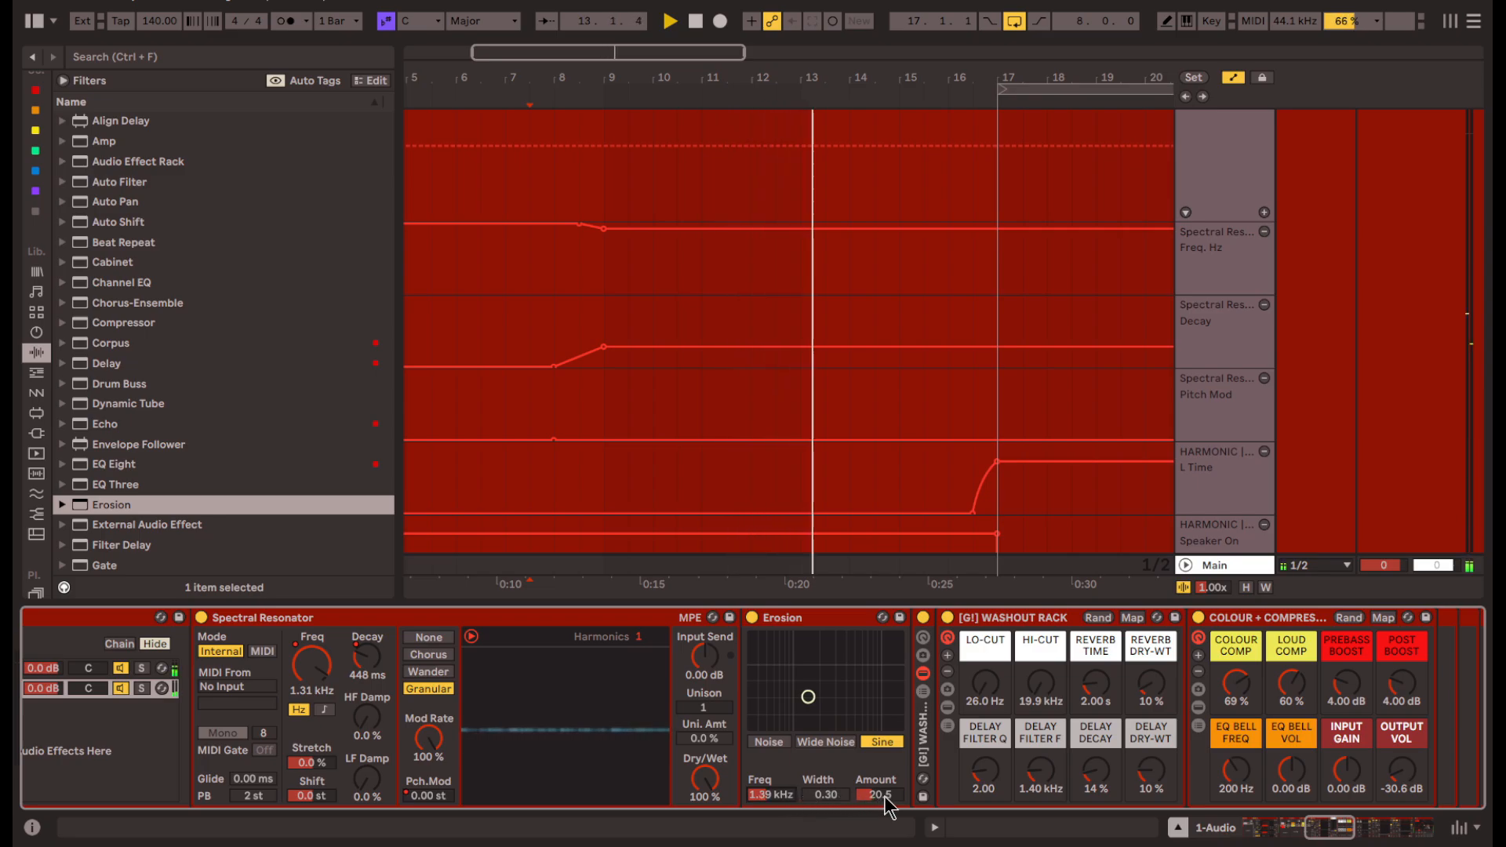
pyautogui.moveTo(883, 797); pyautogui.dragTo(883, 840)
# - Automate Erosion's Amount to rise from 8.3.1 to 30.0 at 9.1.1, and show that envelope in its own lane
pyautogui.click(508, 187)
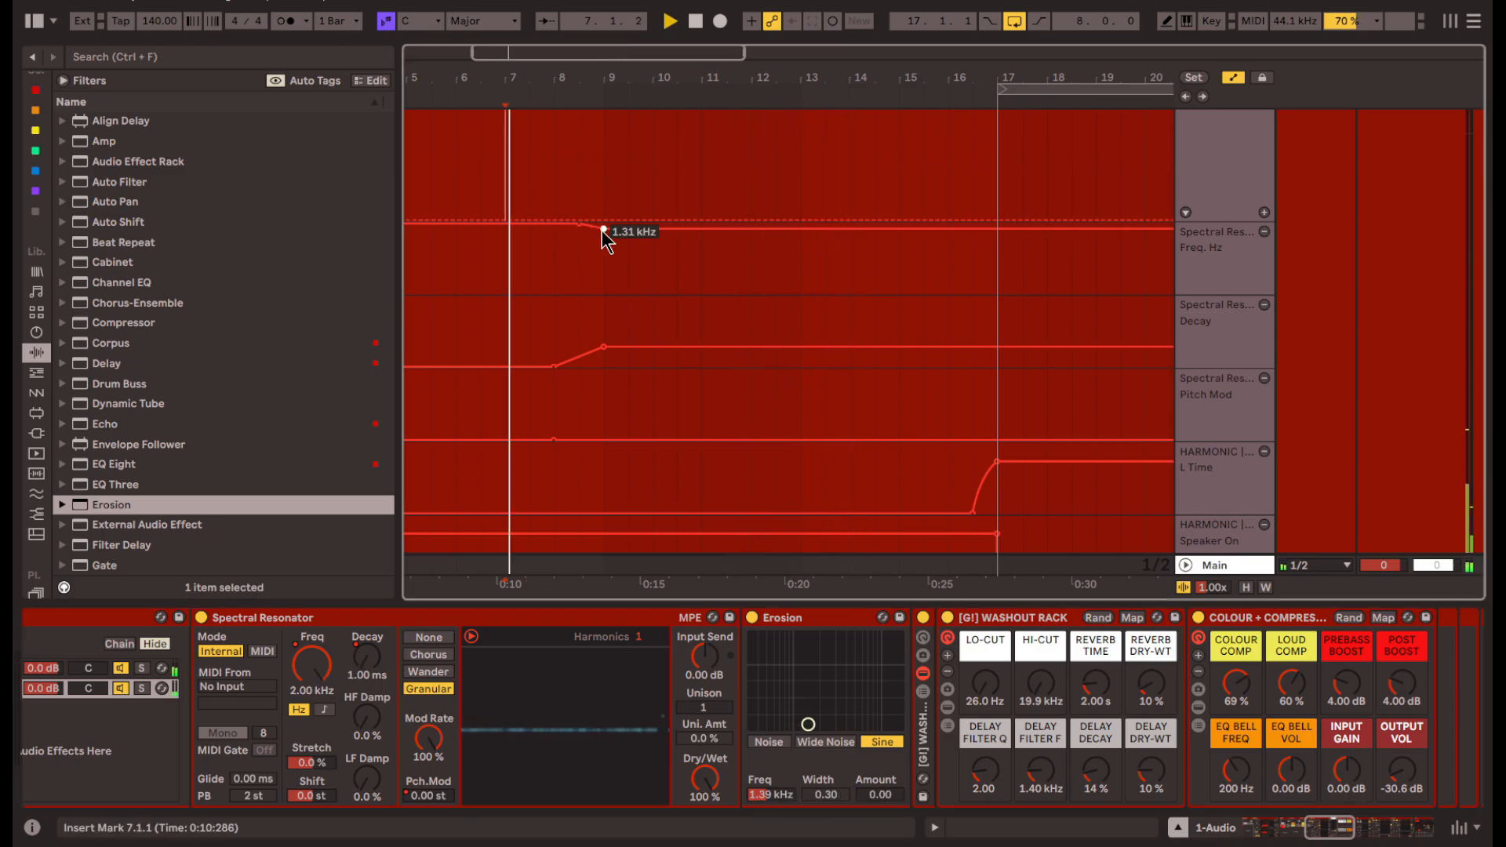
pyautogui.scroll(3, 667, 235)
pyautogui.moveTo(602, 326); pyautogui.dragTo(603, 249)
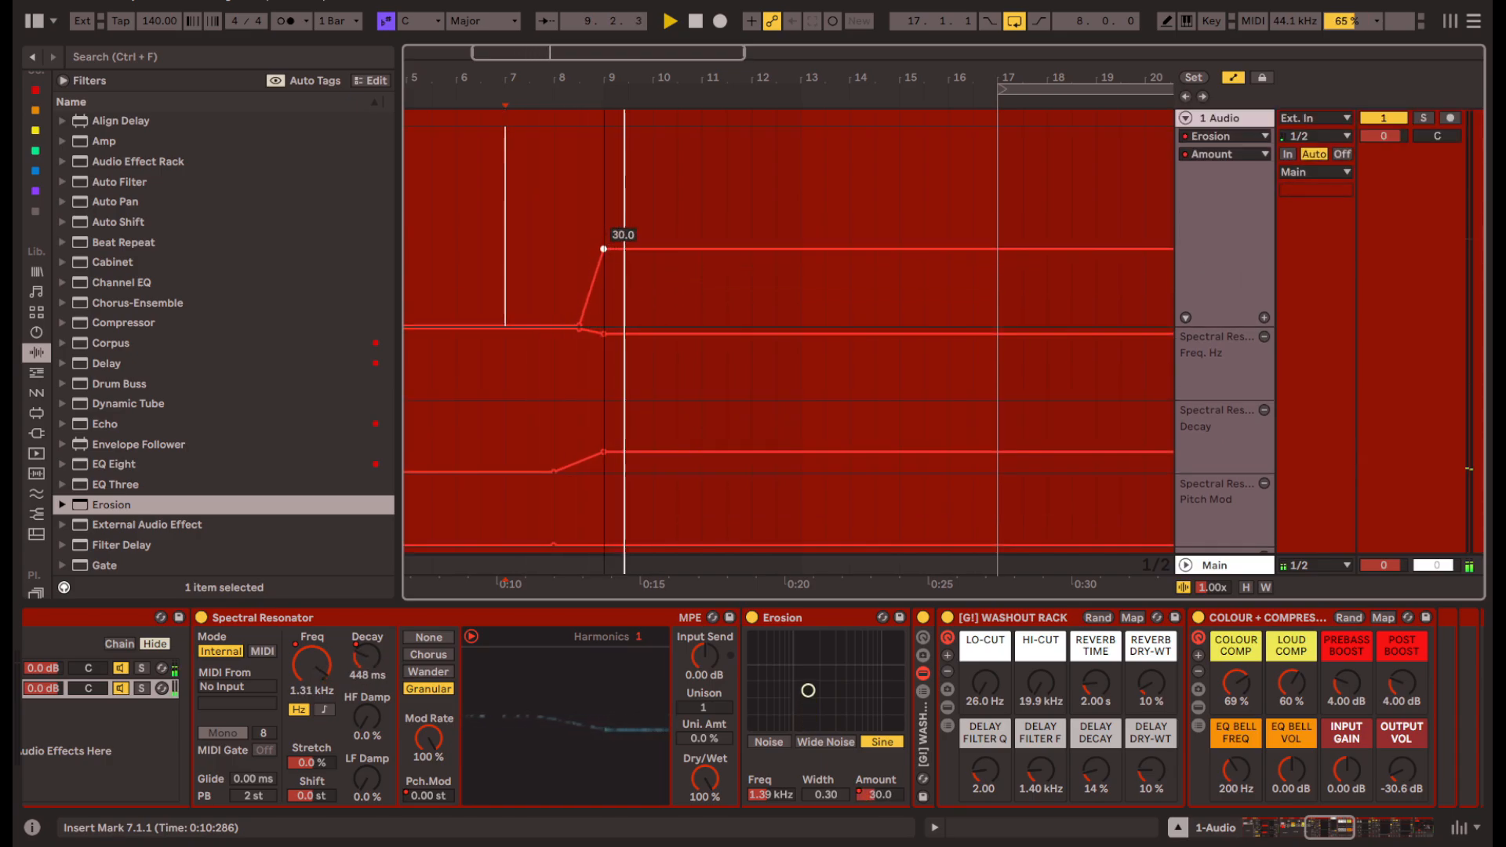
pyautogui.click(1263, 318)
pyautogui.scroll(-3, 1269, 333)
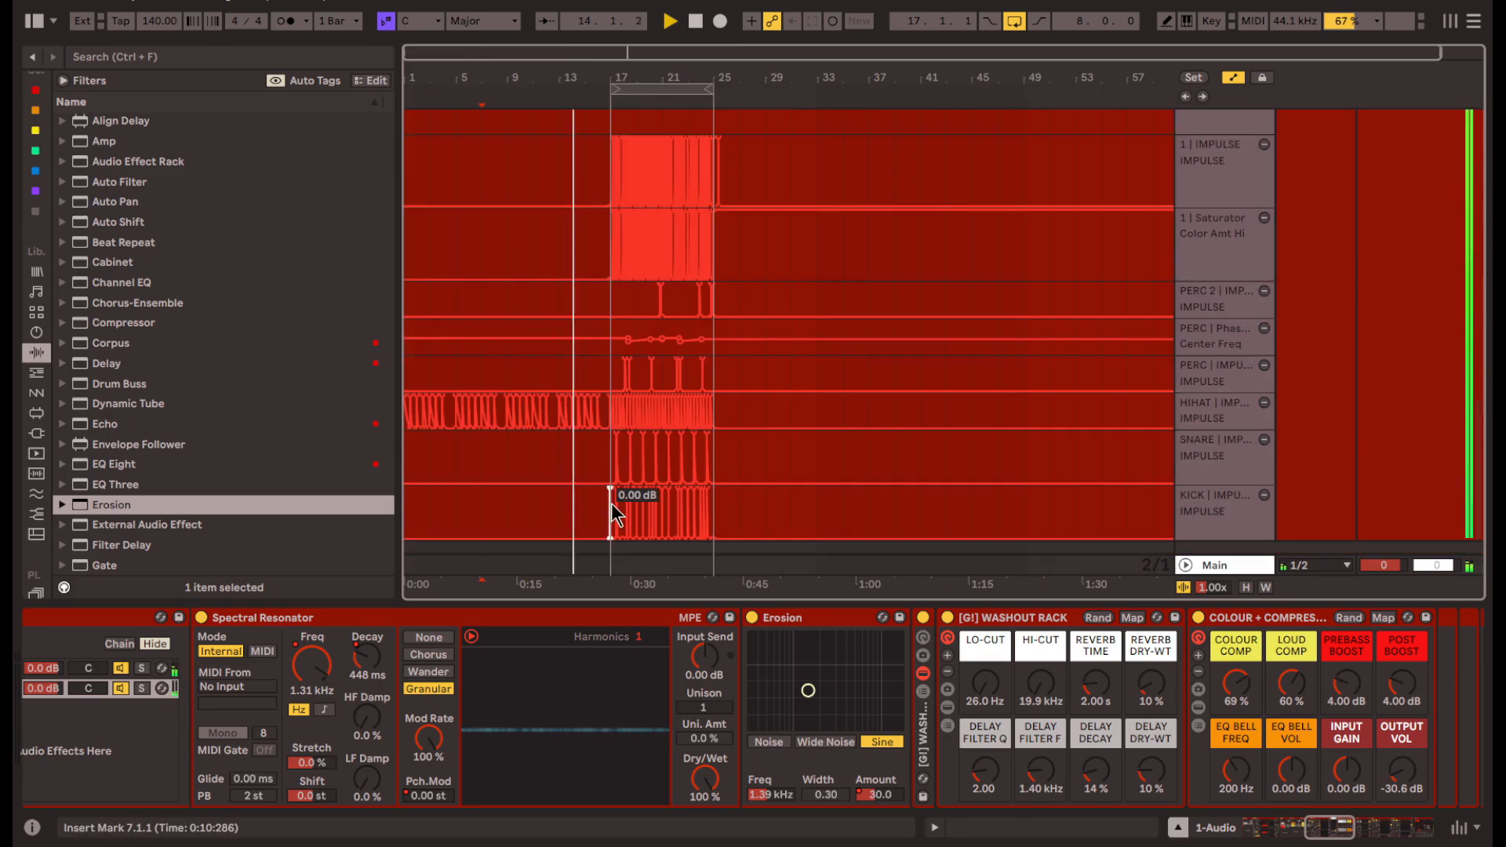
# - Play the arrangement from 7.1.1 to listen to the intro
pyautogui.scroll(5, 614, 514)
pyautogui.moveTo(663, 447); pyautogui.dragTo(637, 446)
pyautogui.scroll(-5, 610, 455)
pyautogui.click(486, 445)
pyautogui.press('space')
pyautogui.press('space')
pyautogui.scroll(5, 496, 447)
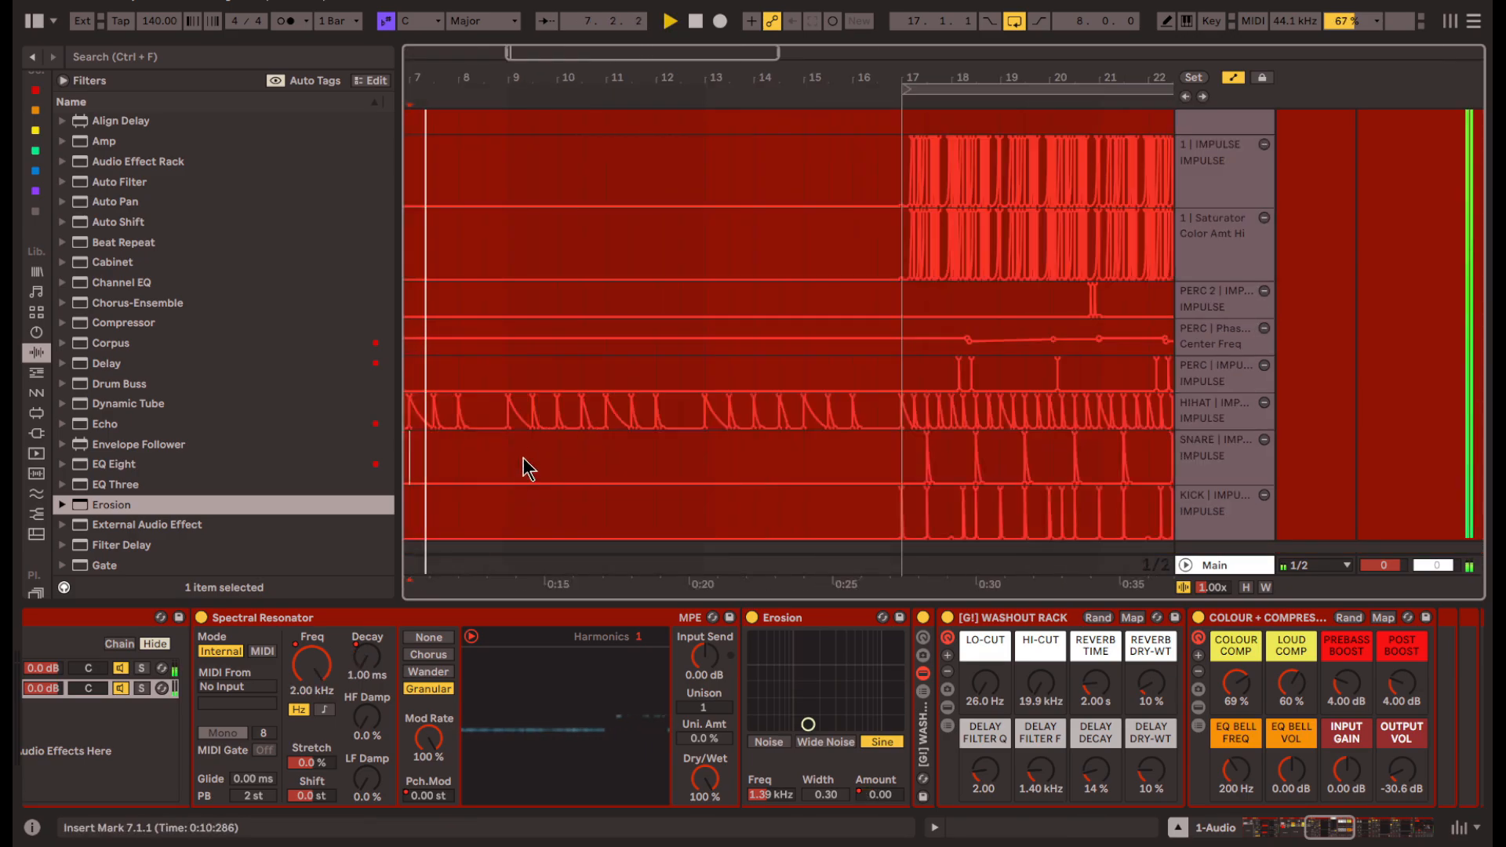
# - Copy one bar of the SNARE impulse envelope to 9.1.1, repeat it bar by bar to 17.1.1, and clear bar 16
pyautogui.moveTo(935, 454); pyautogui.dragTo(951, 457)
pyautogui.click(509, 449)
pyautogui.hotkey('ctrl', 'v')
pyautogui.hotkey('ctrl', 'd')
pyautogui.hotkey('ctrl', 'd')
pyautogui.hotkey('ctrl', 'd')
pyautogui.hotkey('ctrl', 'd')
pyautogui.hotkey('ctrl', 'd')
pyautogui.hotkey('ctrl', 'd')
pyautogui.hotkey('ctrl', 'd')
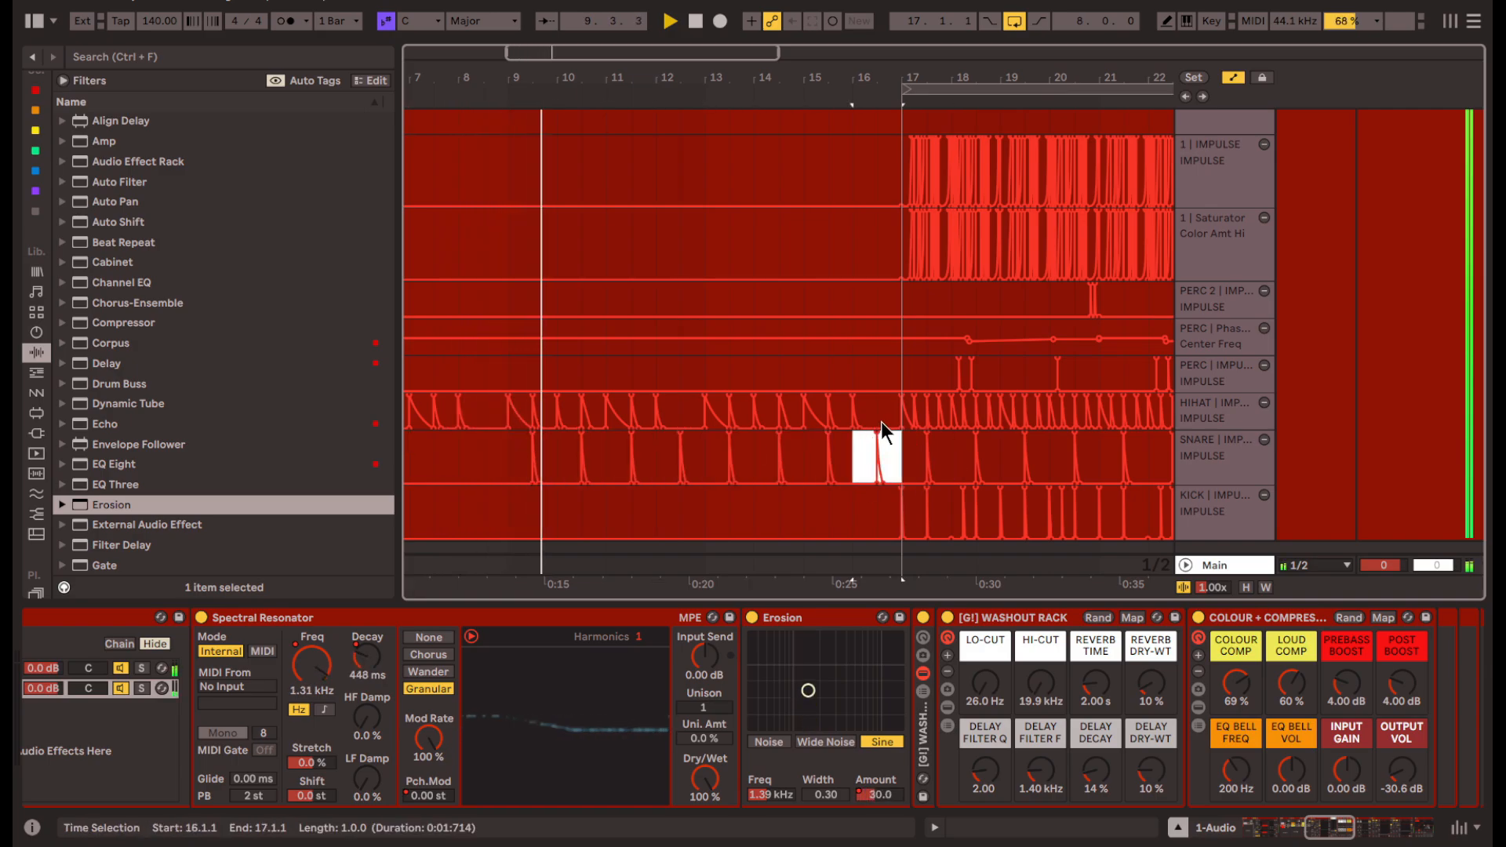
pyautogui.scroll(-1, 833, 441)
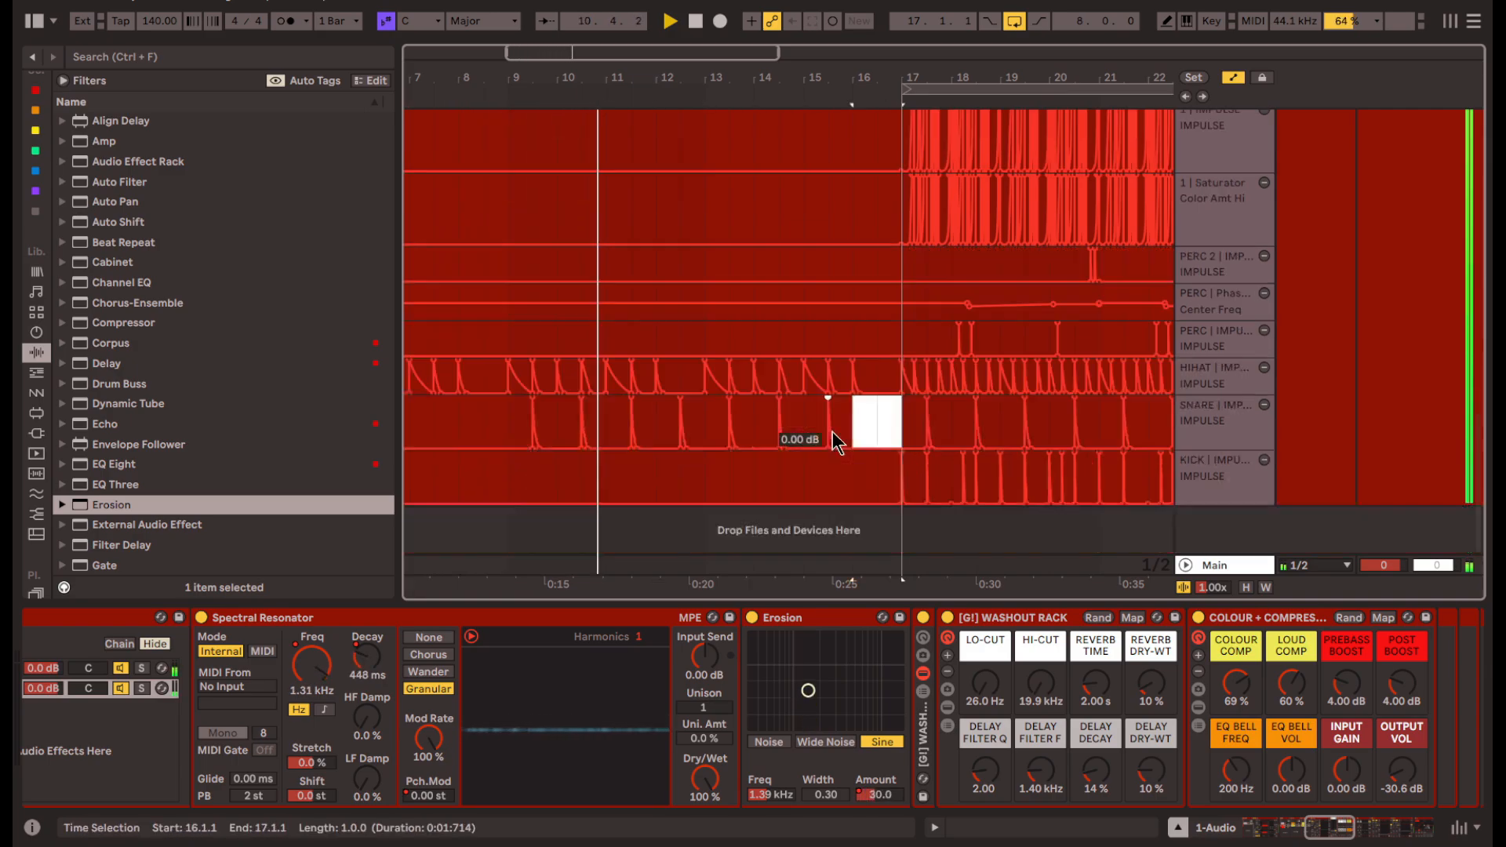
# - Add a Utility as a new chain below SUB in the ARRANGEMENT rack
pyautogui.hscroll(-6, 380, 756)
pyautogui.hscroll(-2, 207, 774)
pyautogui.click(306, 690)
pyautogui.scroll(-6, 169, 497)
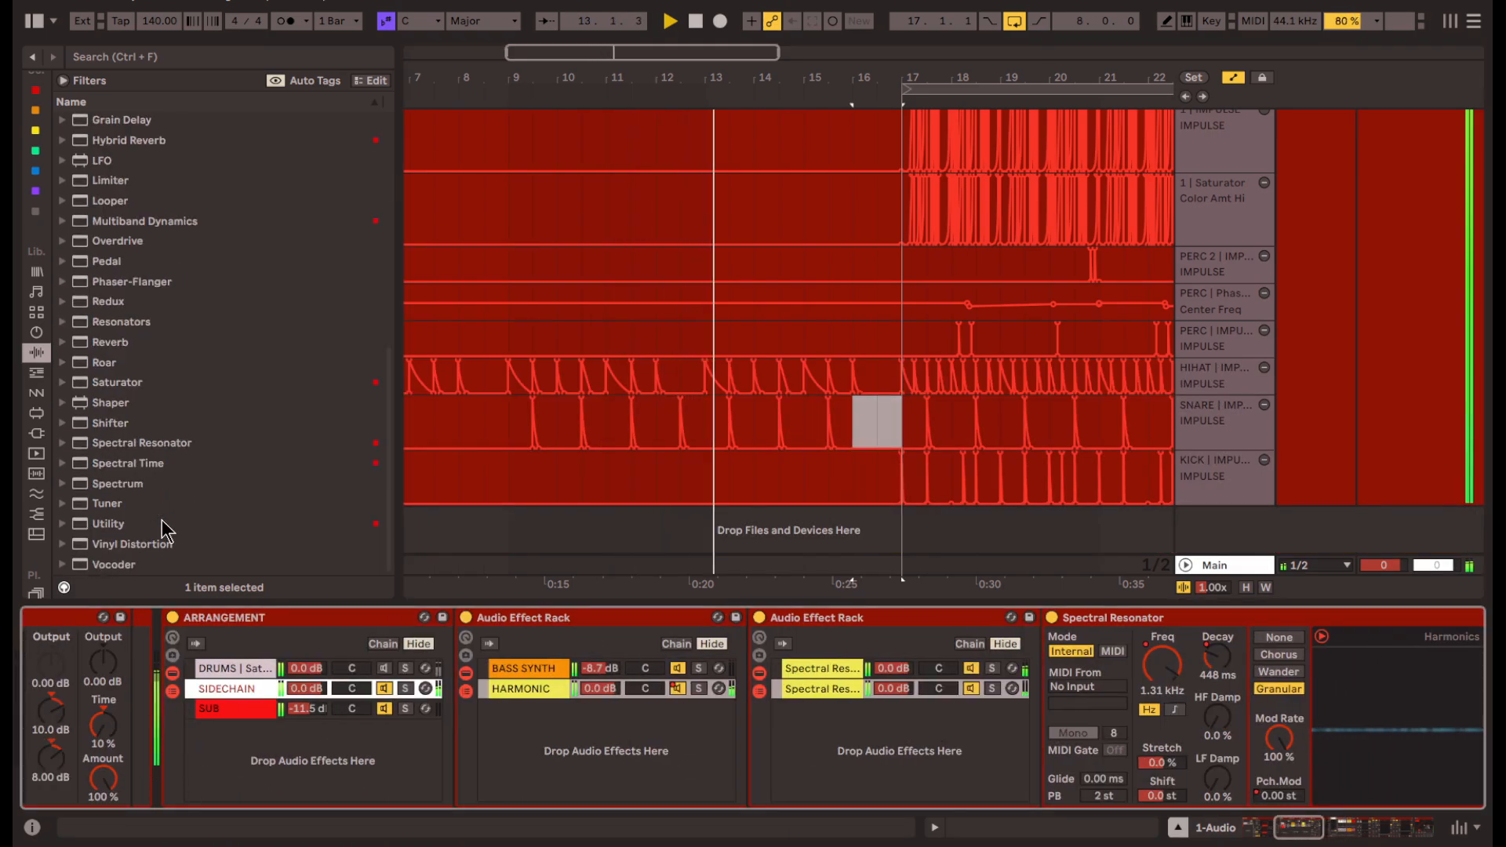
# - Build the new chain from an IMPULSE volume macro and a band-pass Auto Filter at 24 dB, Freq 96.6 Hz and Res 59 %
pyautogui.scroll(7, 178, 386)
pyautogui.scroll(4, 196, 336)
pyautogui.click(149, 142)
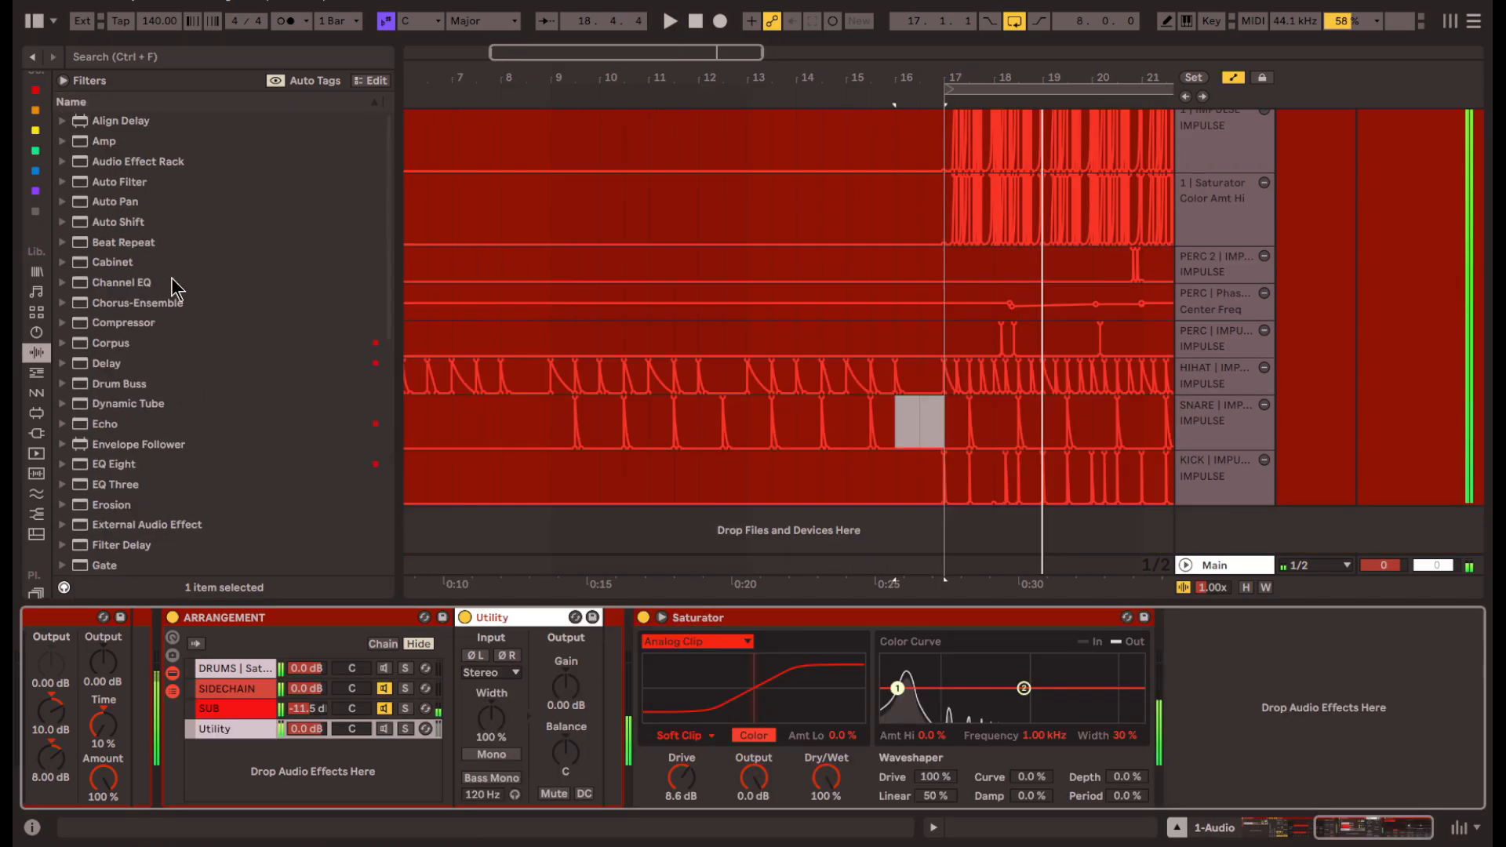
pyautogui.click(92, 229)
pyautogui.moveTo(110, 188)
pyautogui.mouseDown()
pyautogui.moveTo(571, 755)
pyautogui.moveTo(616, 749)
pyautogui.mouseUp()
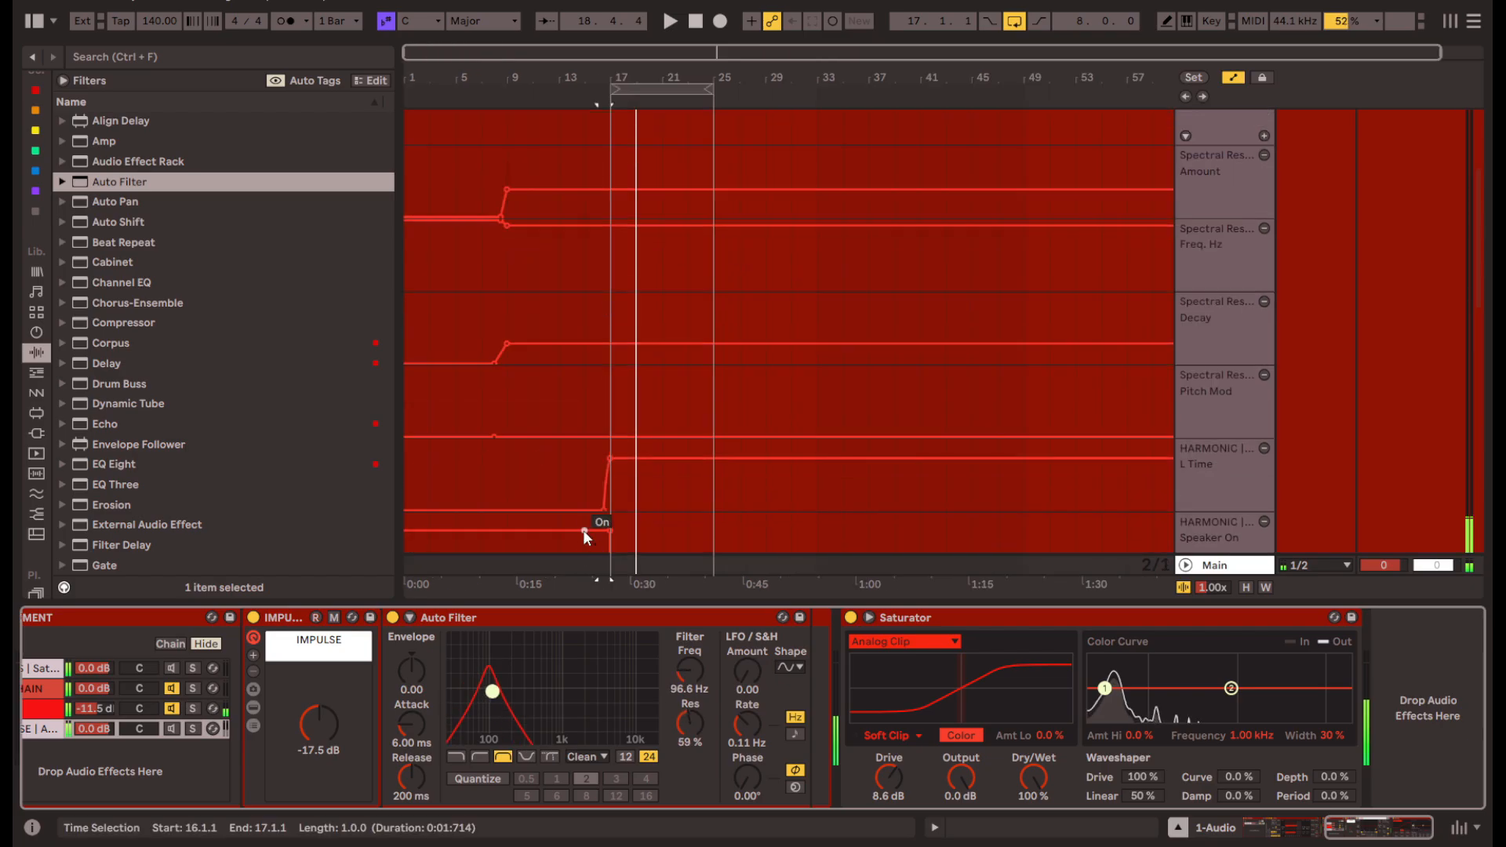
# - Automate the Auto Filter's Frequency to rise from 96.6 Hz at 9.1.1 to 19.9 kHz at 17.1.1, and show it in its own lane
pyautogui.scroll(3, 583, 526)
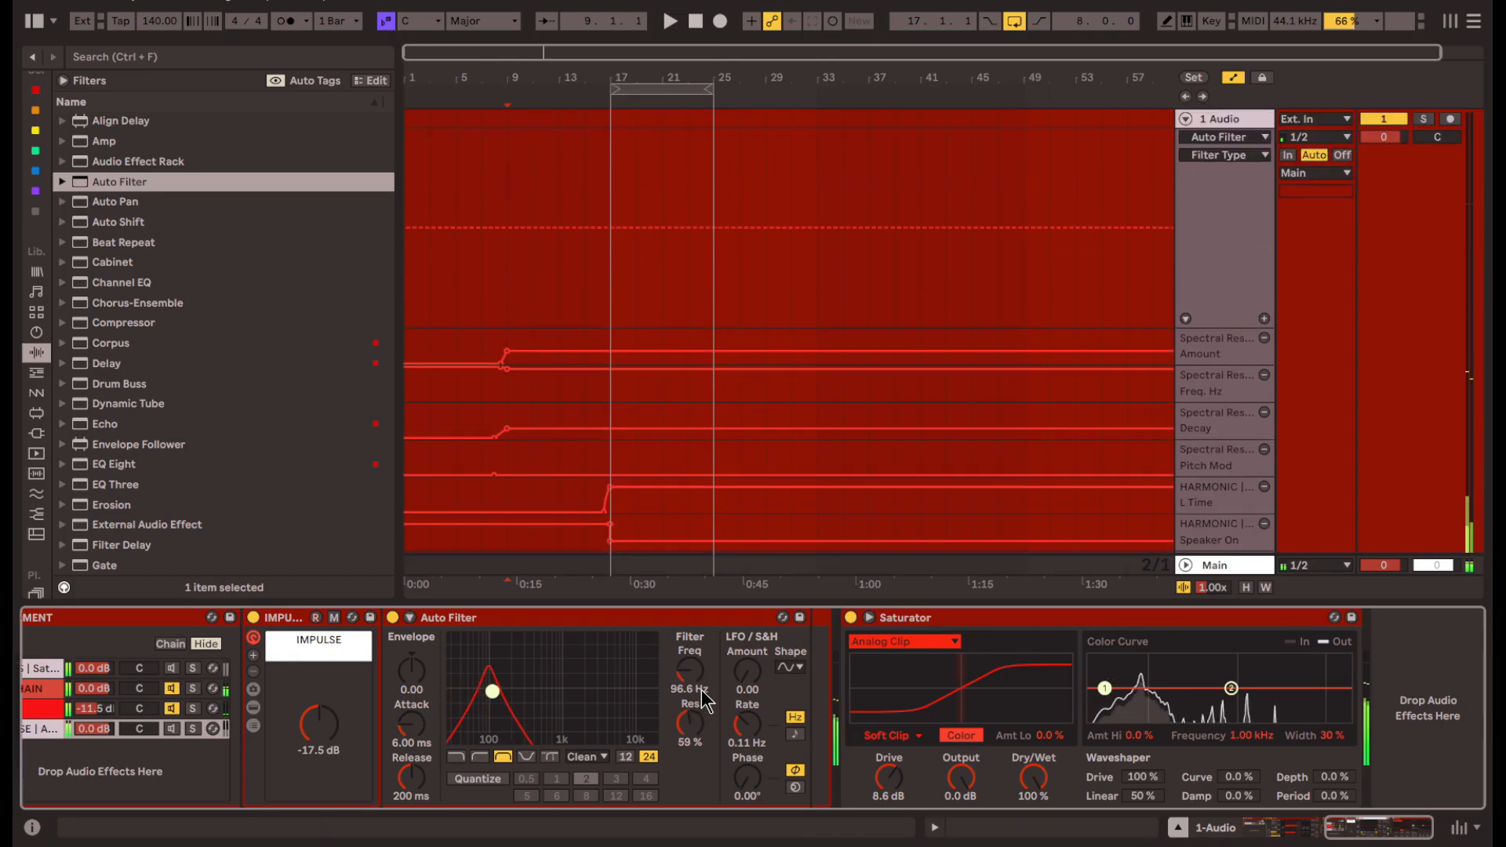
pyautogui.click(700, 689)
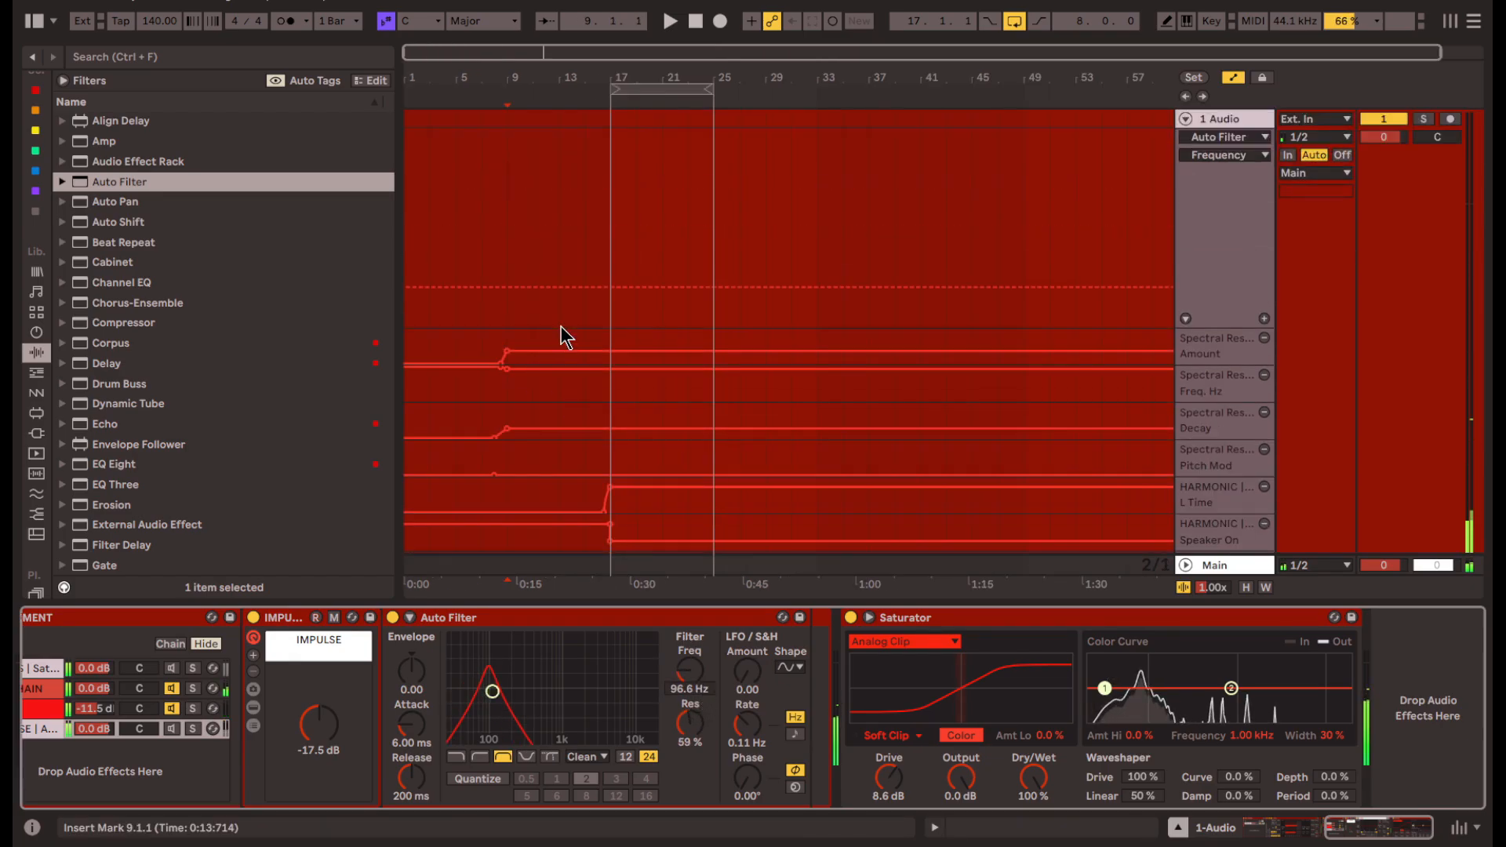
pyautogui.click(512, 291)
pyautogui.moveTo(610, 289); pyautogui.dragTo(610, 129)
pyautogui.click(1264, 319)
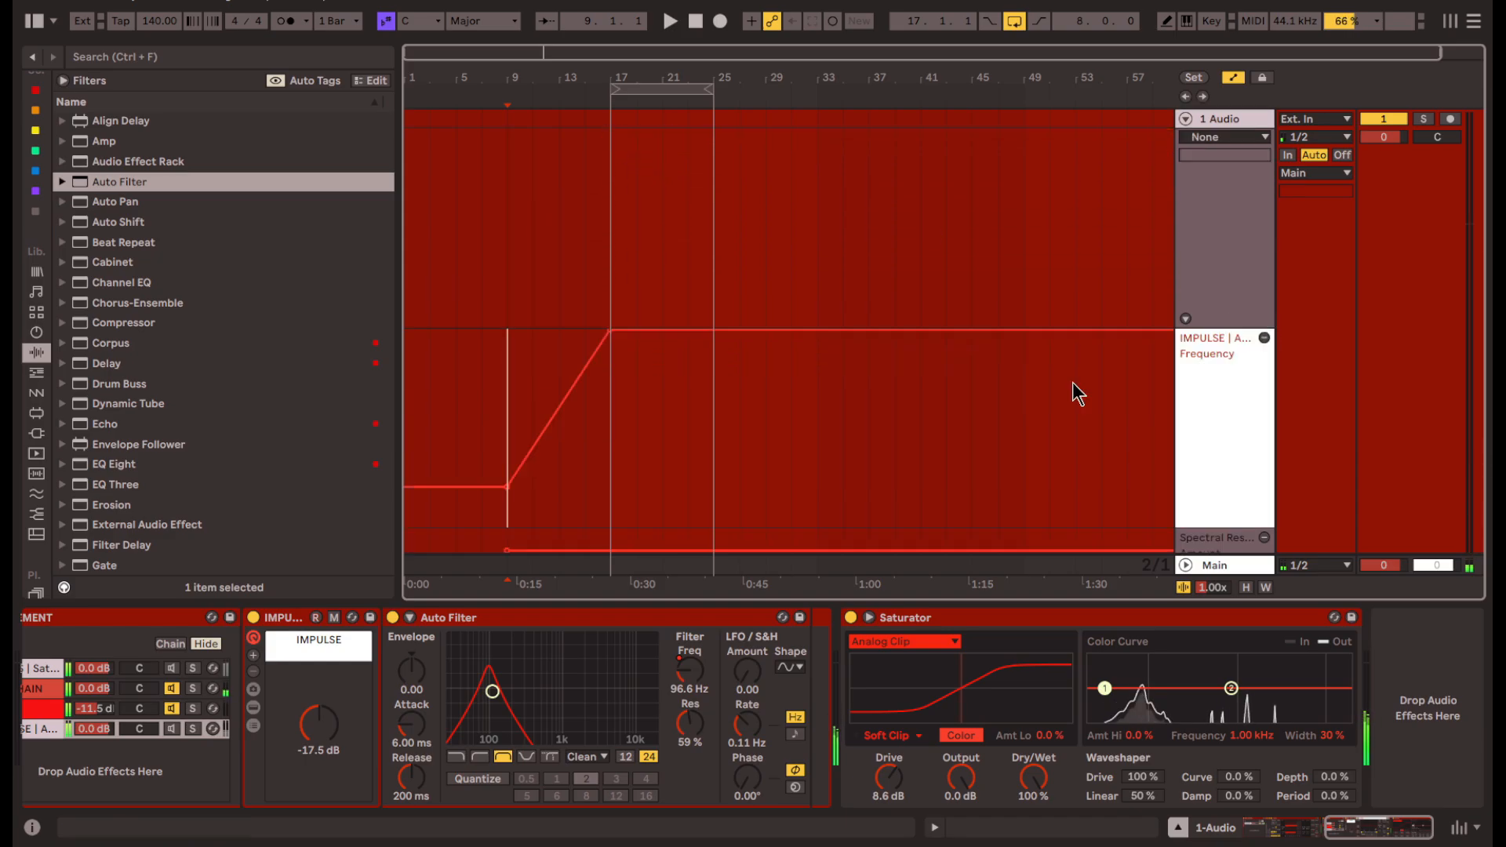
# - Automate the new chain's IMPULSE macro to rise from −∞ dB at 9.1.1 to 0.00 dB at 17.1.1
pyautogui.click(333, 728)
pyautogui.moveTo(507, 229); pyautogui.dragTo(506, 326)
pyautogui.moveTo(611, 326); pyautogui.dragTo(611, 129)
pyautogui.hscroll(-3, 259, 775)
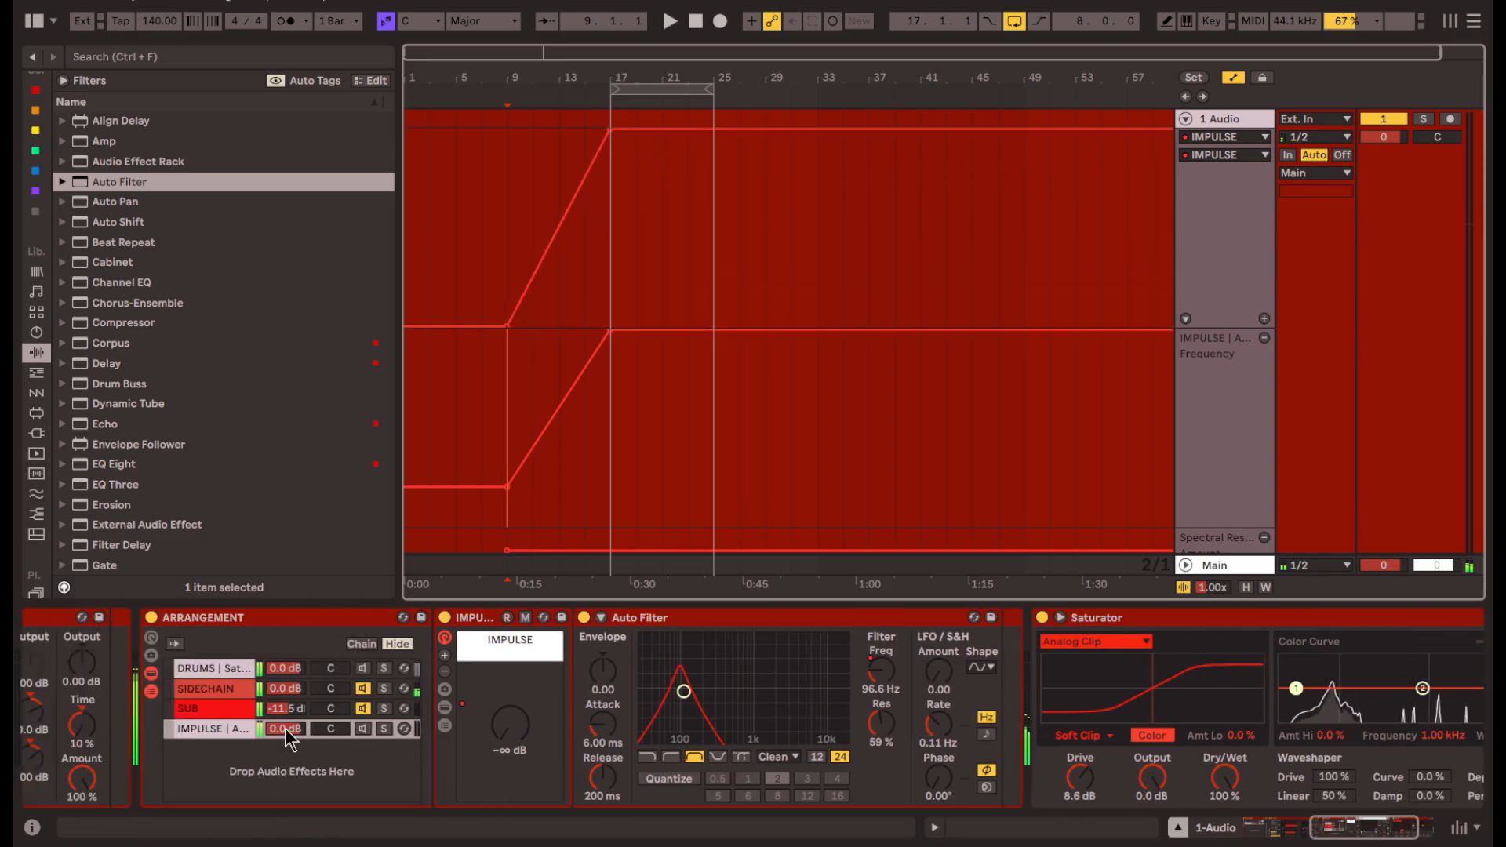
# - Lower the new impulse chain's volume to -12.4 dB and show the IMPULSE macro envelope in its own lane
pyautogui.moveTo(285, 728); pyautogui.dragTo(285, 753)
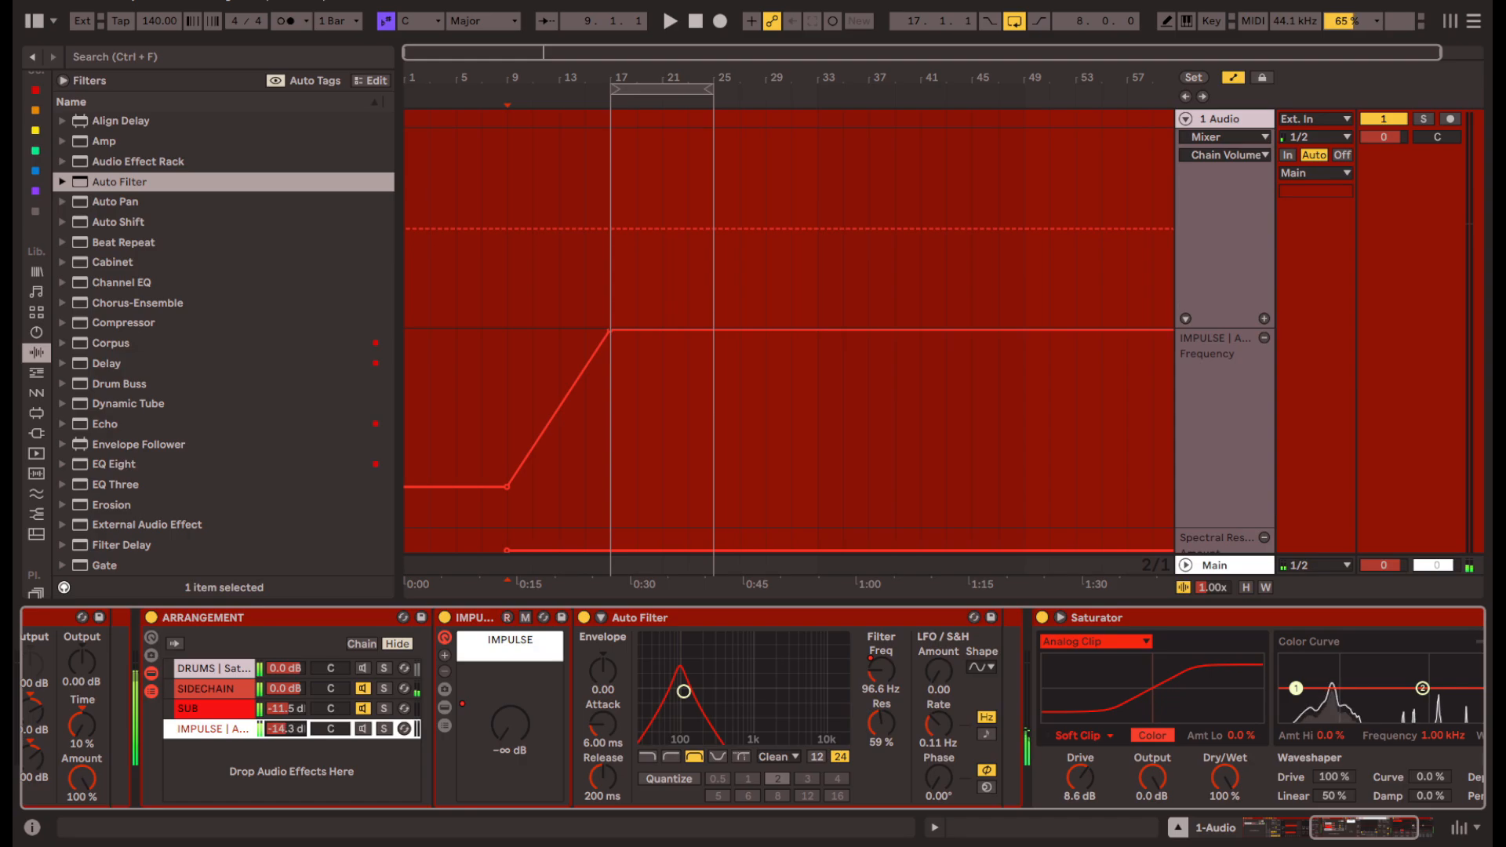
pyautogui.rightClick(518, 730)
pyautogui.click(1255, 243)
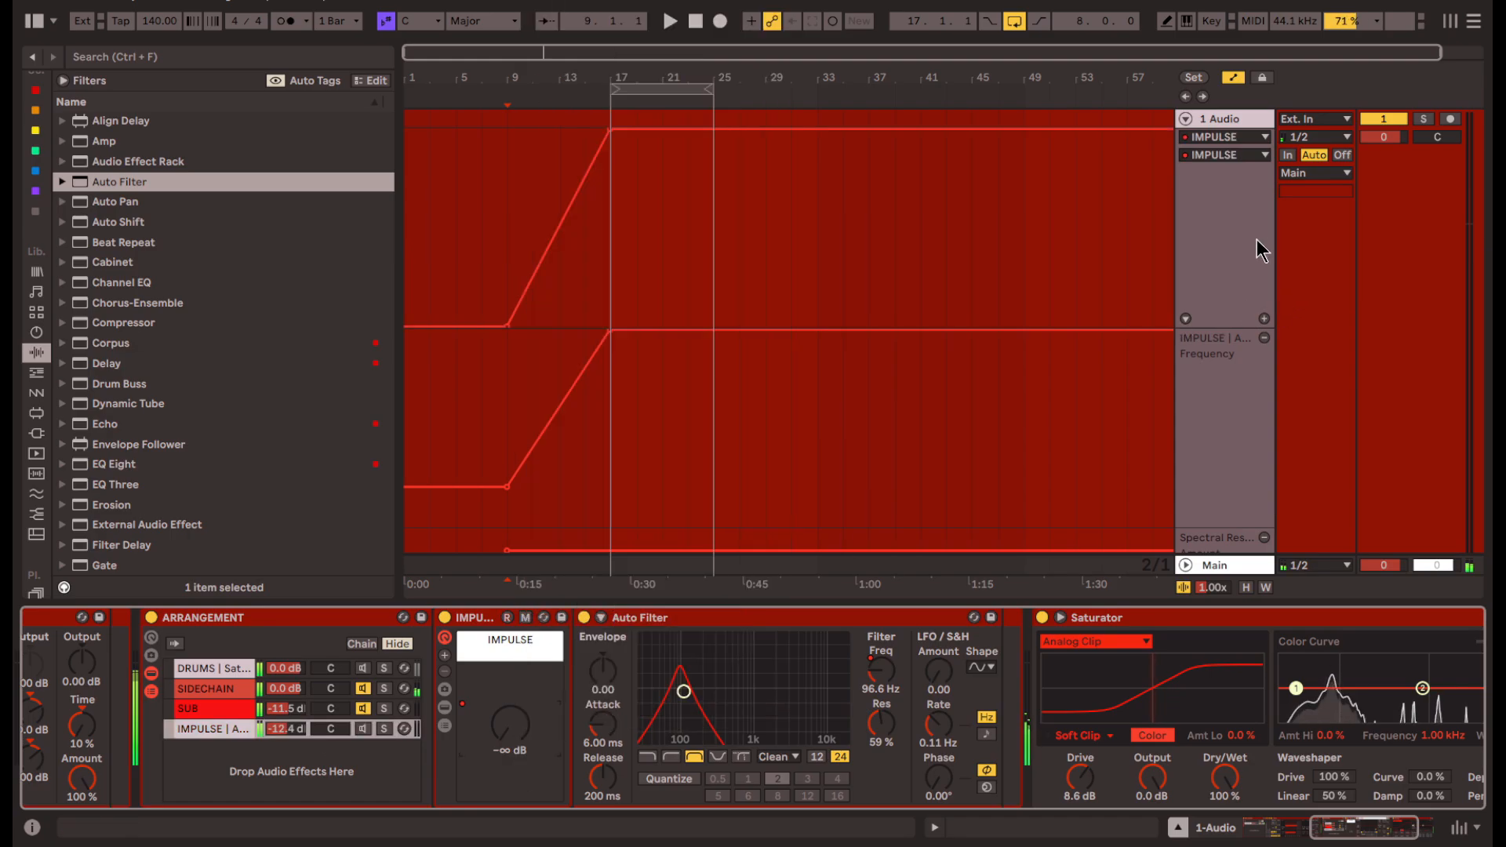
pyautogui.click(1264, 318)
# - Shorten the new chain's two automation lanes and move the chain into the bass rack below HARMONIC
pyautogui.scroll(-2, 1229, 398)
pyautogui.scroll(2, 1235, 353)
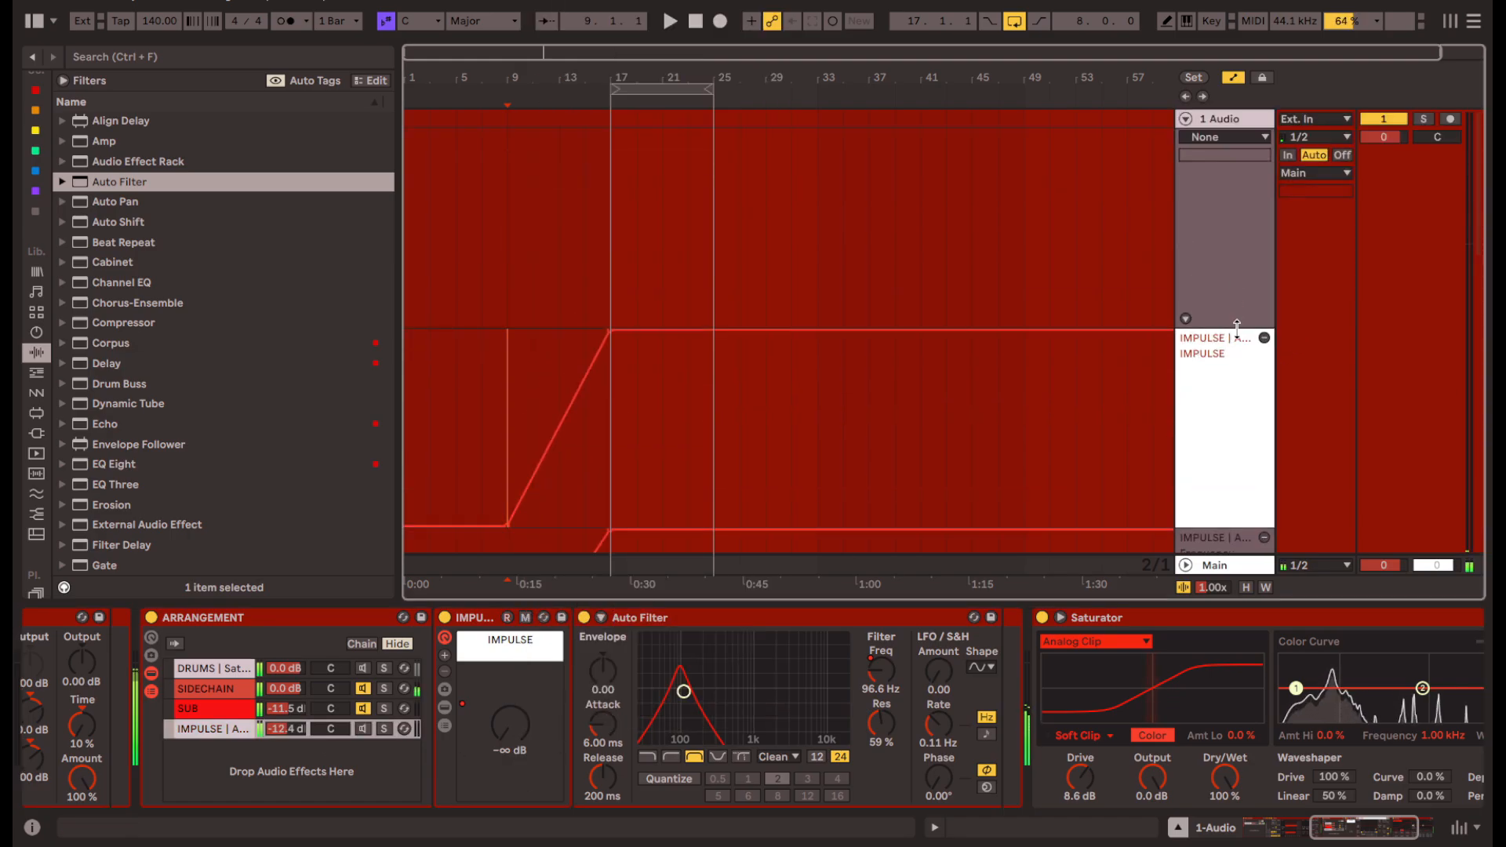
pyautogui.scroll(-2, 1237, 326)
pyautogui.scroll(-2, 1232, 290)
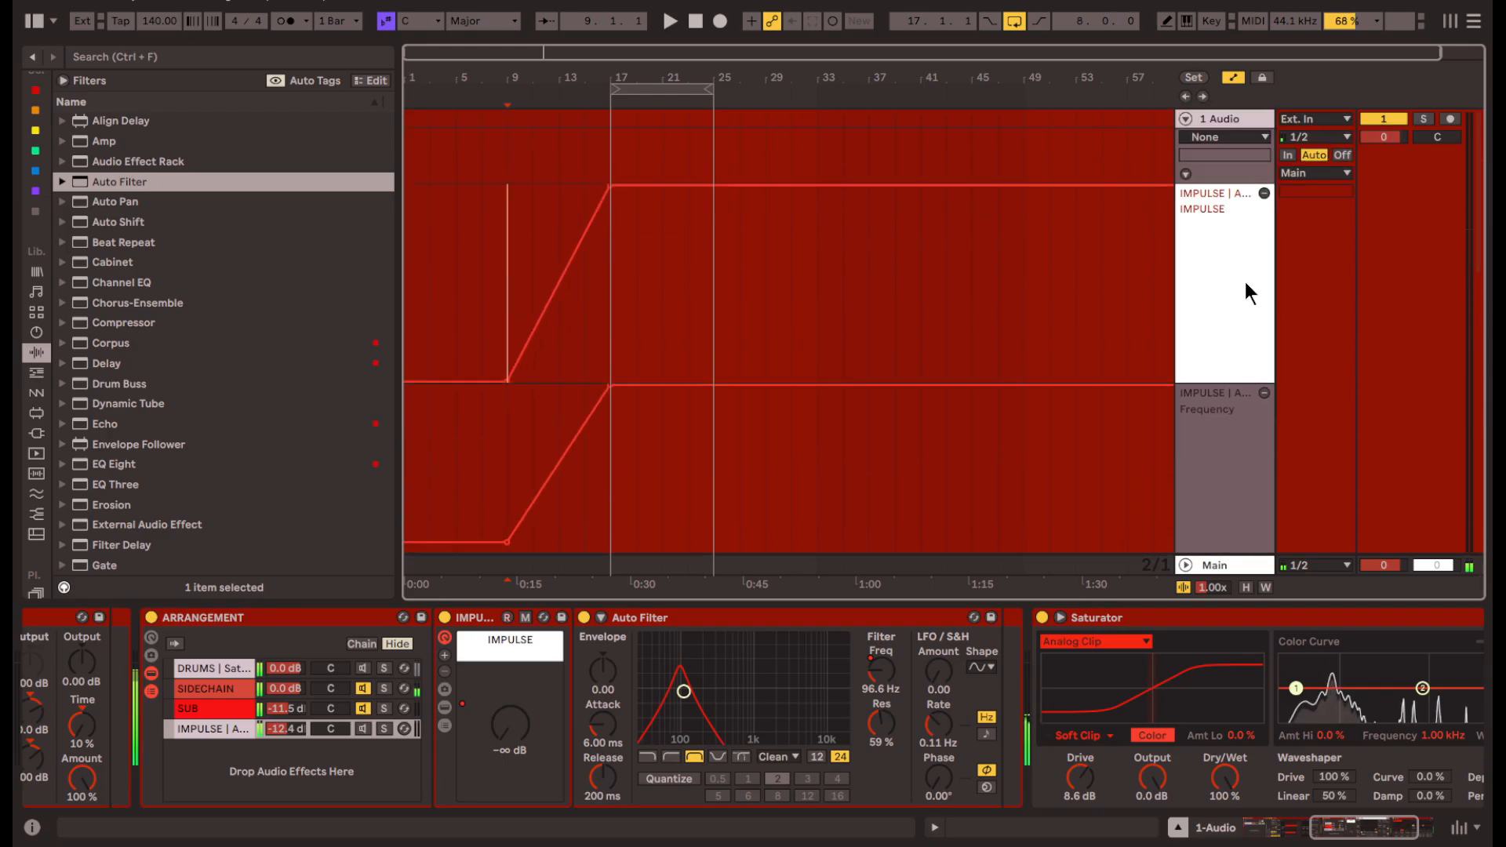
pyautogui.scroll(-2, 1227, 431)
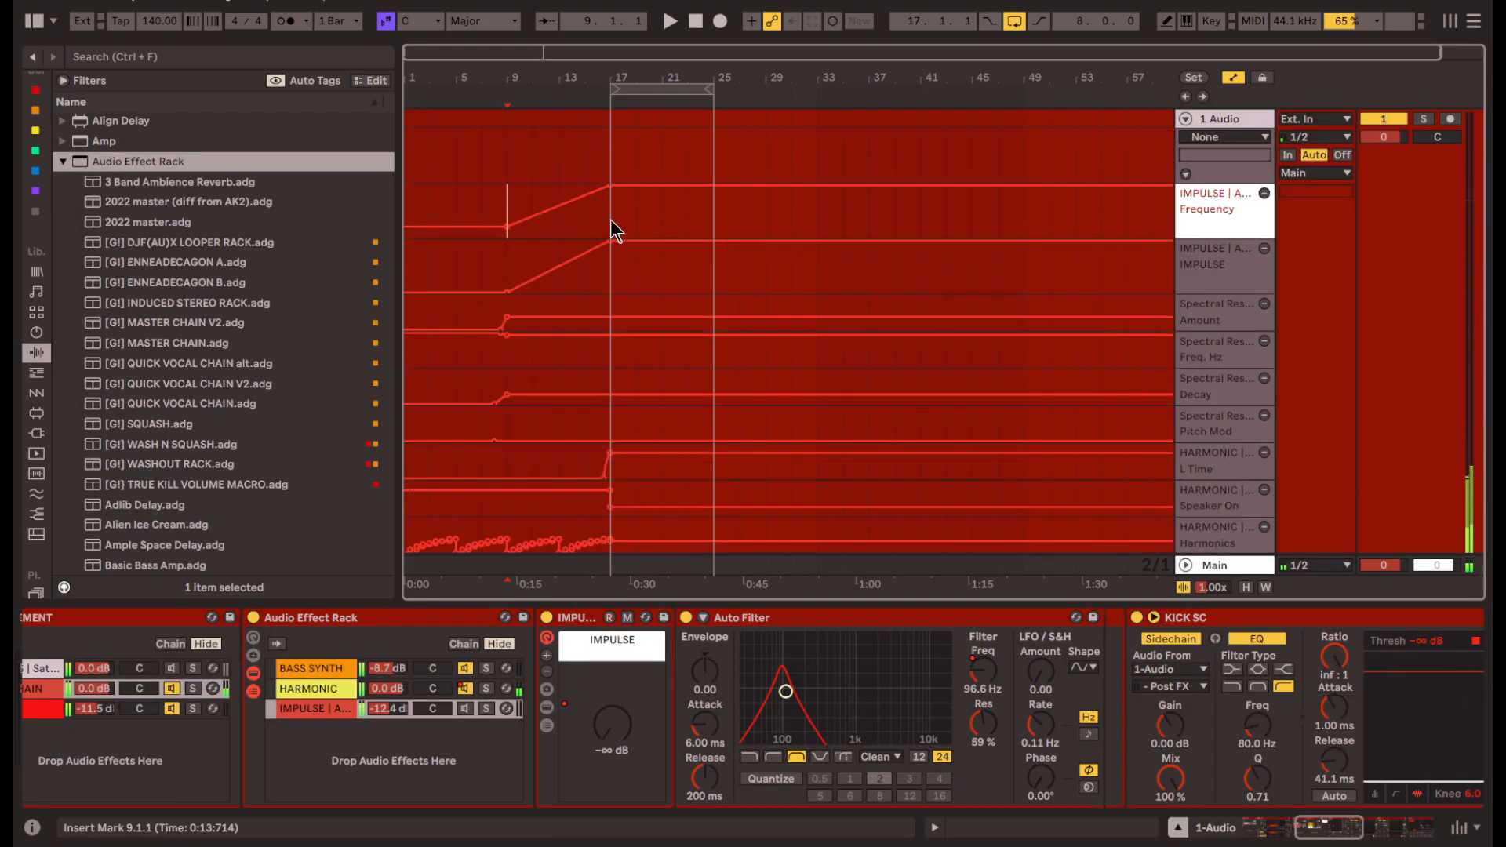
# - Duplicate the filter Frequency rise after 17.1.1 and remove points so it falls from 17.1.1 to 25.1.1, then rises to 33.1.1
pyautogui.moveTo(611, 227); pyautogui.dragTo(515, 221)
pyautogui.hotkey('ctrl', 'd')
pyautogui.click(564, 224)
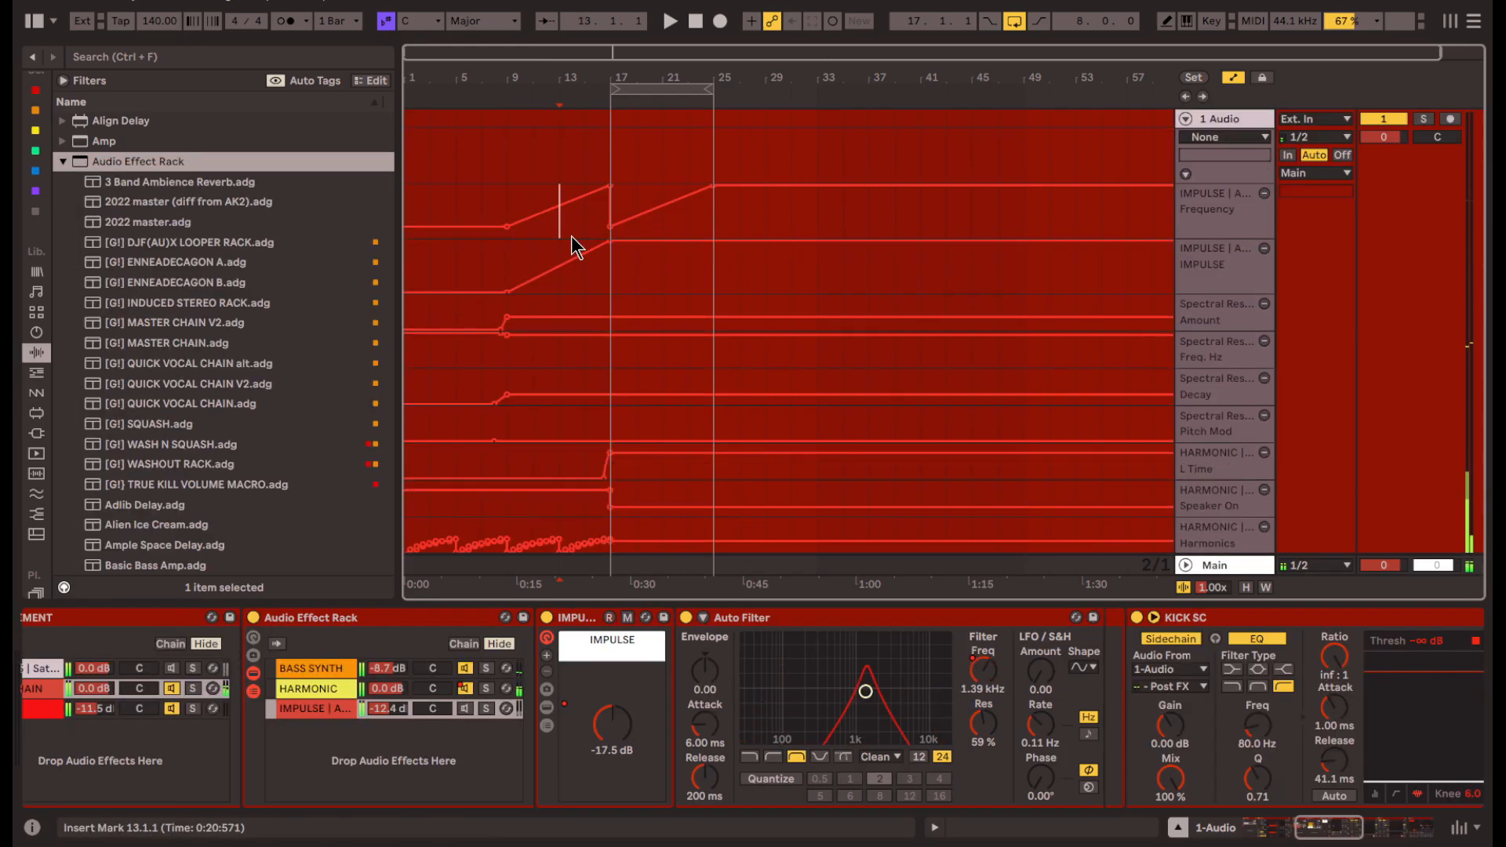
pyautogui.moveTo(622, 208); pyautogui.dragTo(709, 207)
pyautogui.hotkey('ctrl', 'd')
pyautogui.click(663, 174)
pyautogui.click(712, 189)
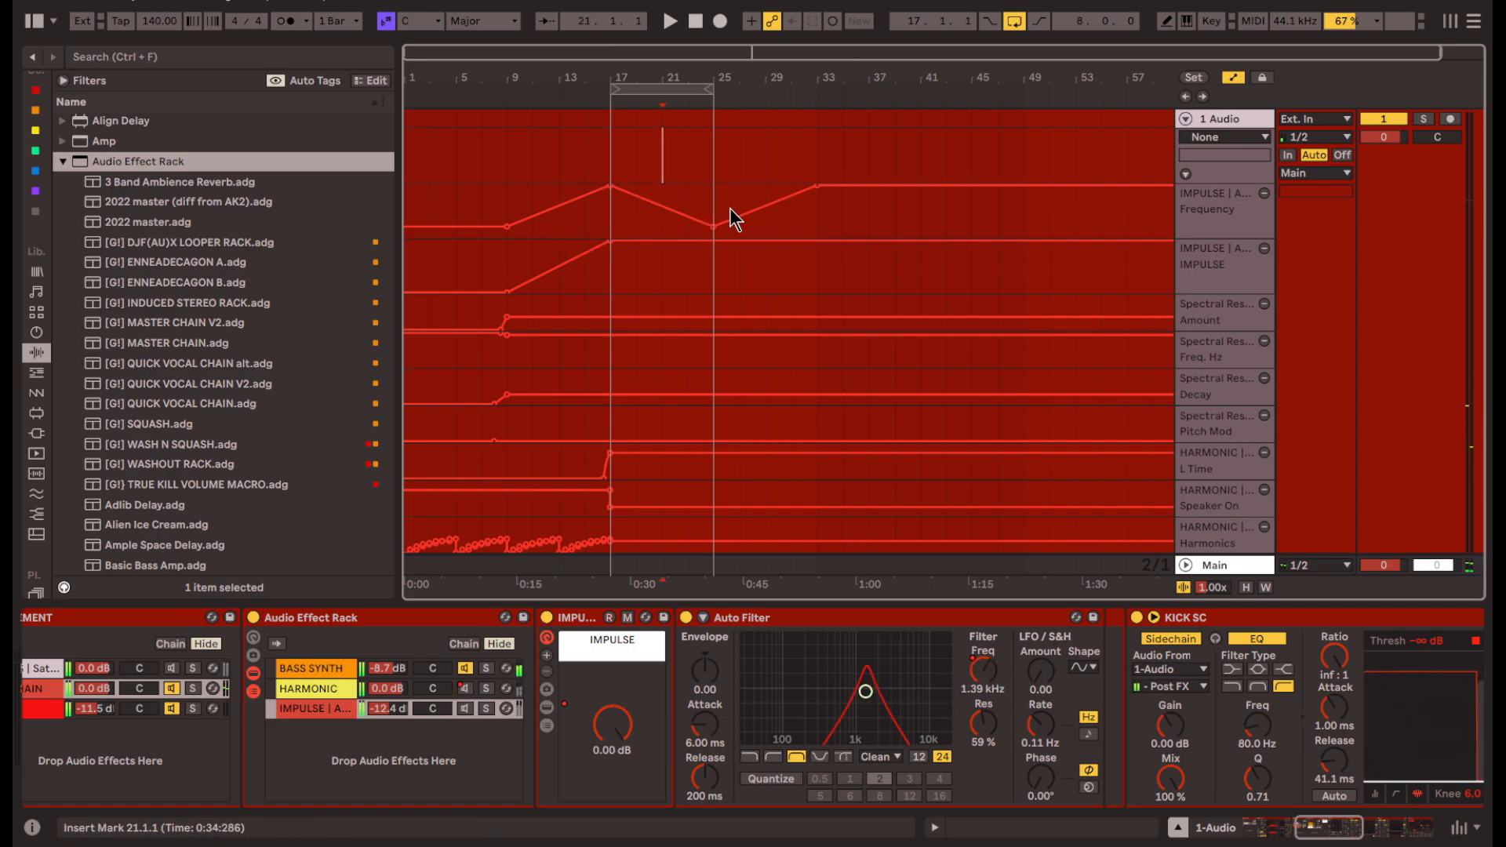
# - Duplicate the IMPULSE macro rise after 17.1.1, and reshape it and the filter Frequency to fall from 17.1.1 to their low at 21.1.1
pyautogui.moveTo(510, 263); pyautogui.dragTo(608, 263)
pyautogui.hotkey('ctrl', 'd')
pyautogui.hotkey('ctrl', 'd')
pyautogui.click(660, 255)
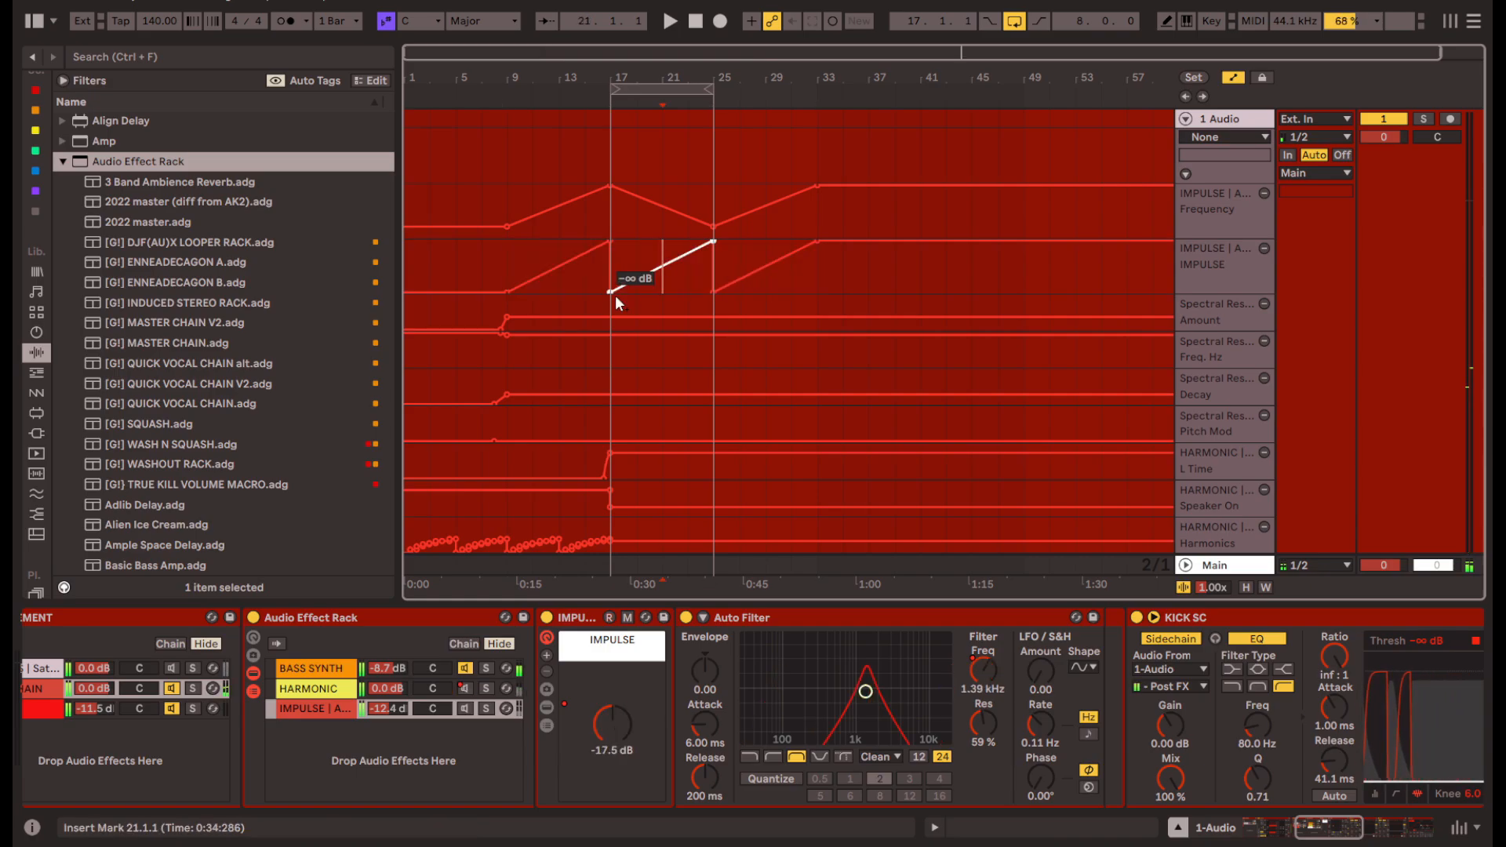
pyautogui.click(713, 243)
pyautogui.moveTo(857, 276); pyautogui.dragTo(714, 204)
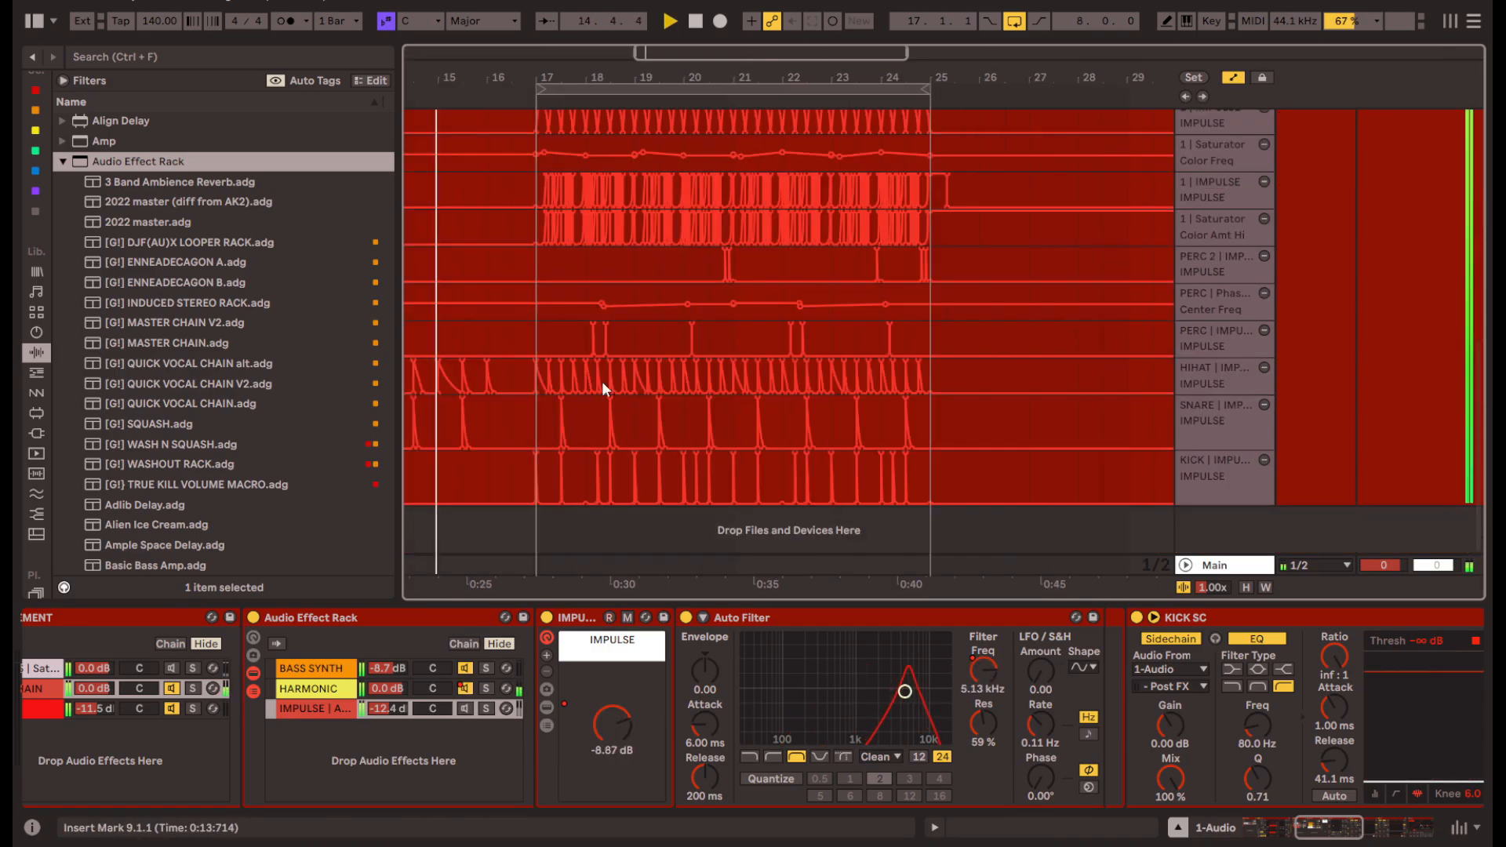
# - Duplicate the automation in bars 17.1.1–25.1.1 across the lanes to 25.1.1–33.1.1 and extend the loop to 16 bars
pyautogui.moveTo(539, 333); pyautogui.dragTo(945, 346)
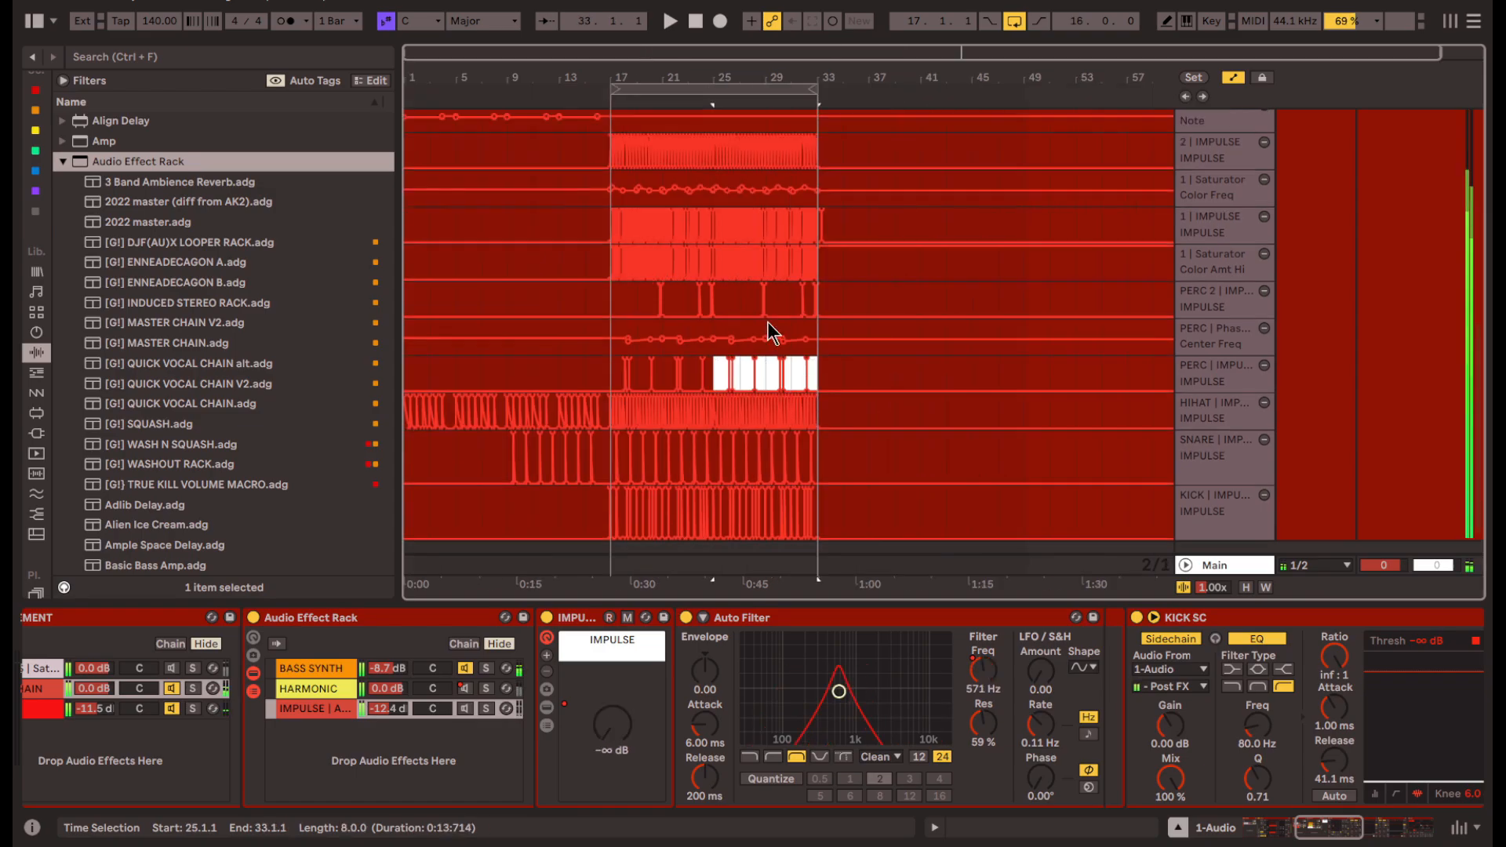
# - Remove the IMPULSE macro envelope's jump at 25.1.1 and duplicate its 9.1.1–25.1.1 section to 25.1.1–41.1.1
pyautogui.scroll(12, 768, 322)
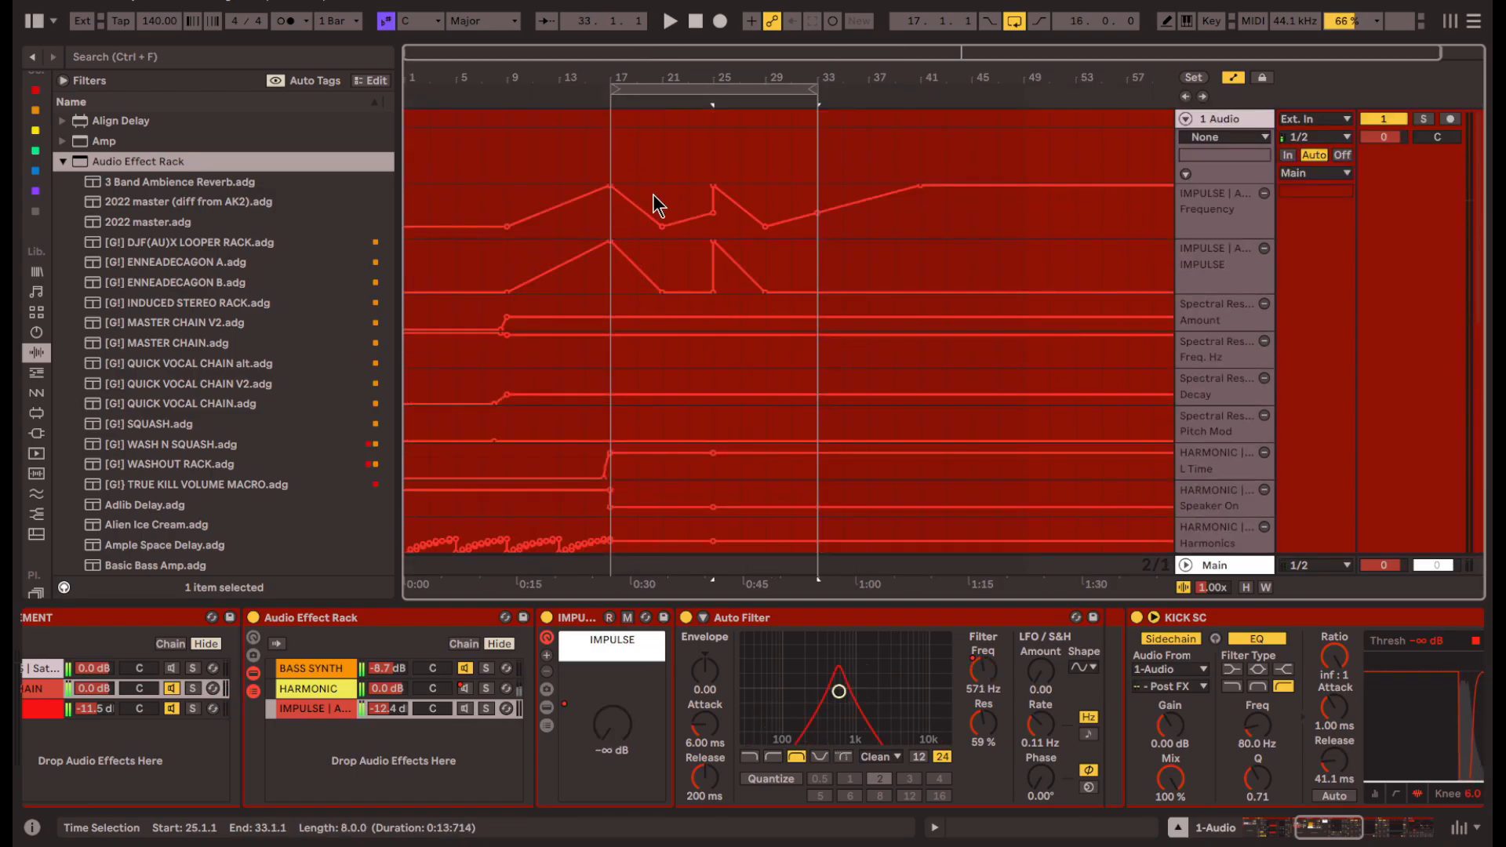
pyautogui.click(715, 241)
pyautogui.moveTo(713, 255); pyautogui.dragTo(478, 248)
pyautogui.click(478, 248)
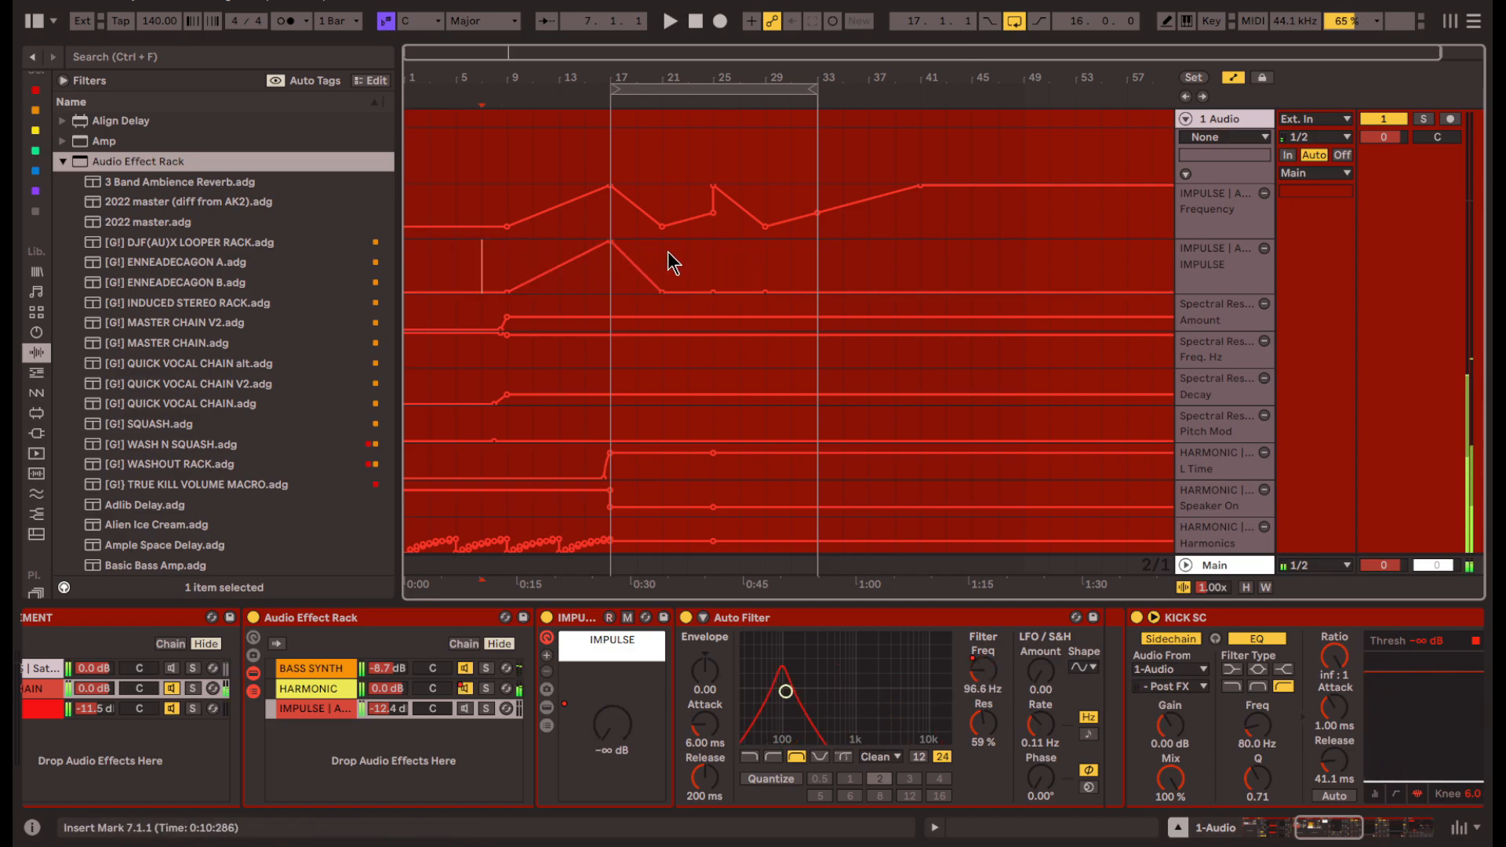
pyautogui.moveTo(716, 262); pyautogui.dragTo(508, 260)
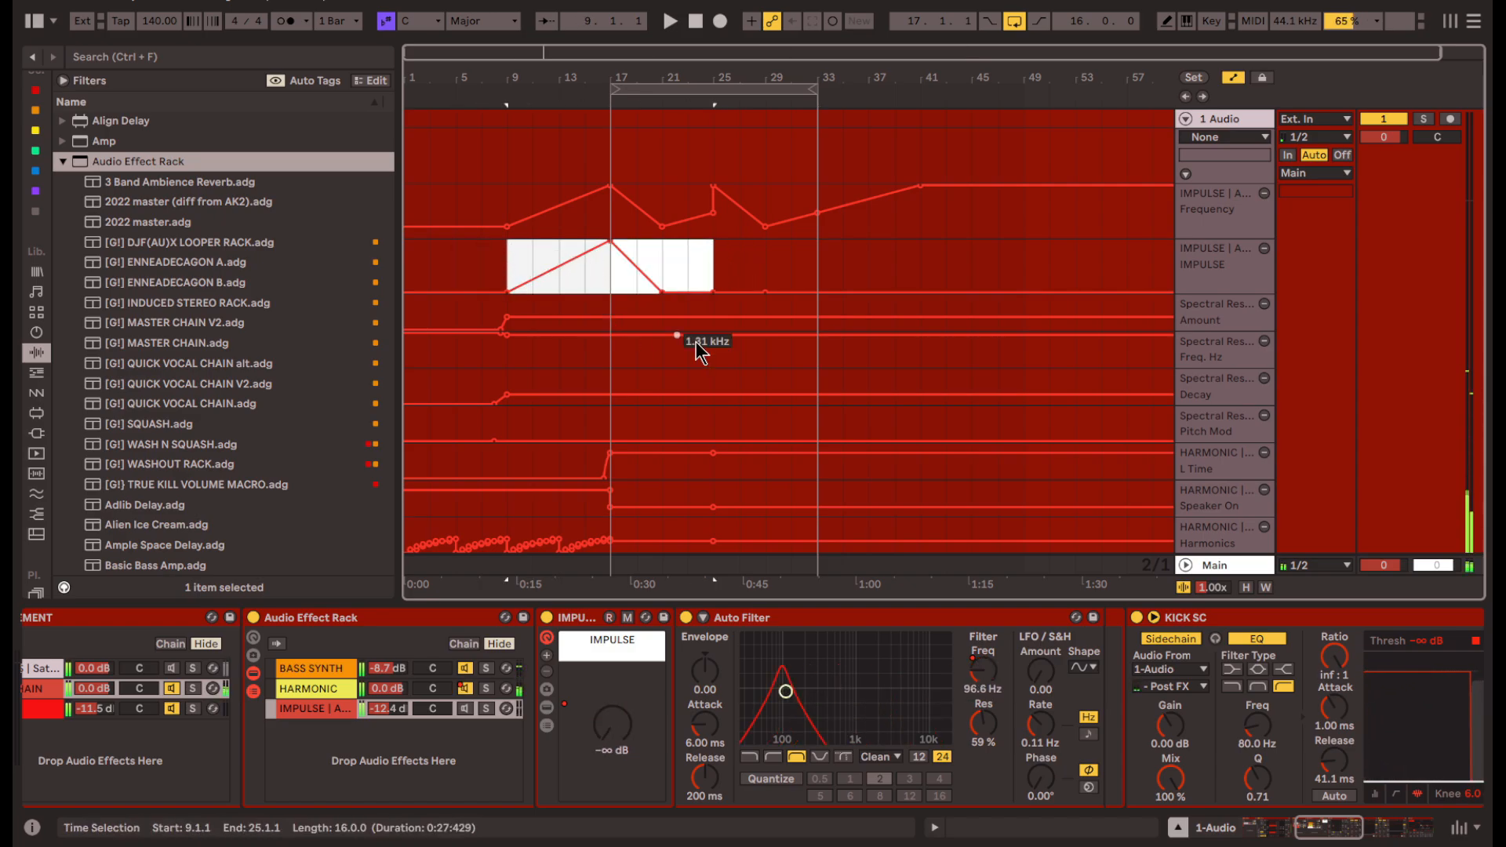
pyautogui.hotkey('ctrl', 'd')
# - Duplicate the filter Frequency envelope's 9.1.1–25.1.1 section to 25.1.1–41.1.1 and remove the raised points at 25.1.1
pyautogui.click(919, 220)
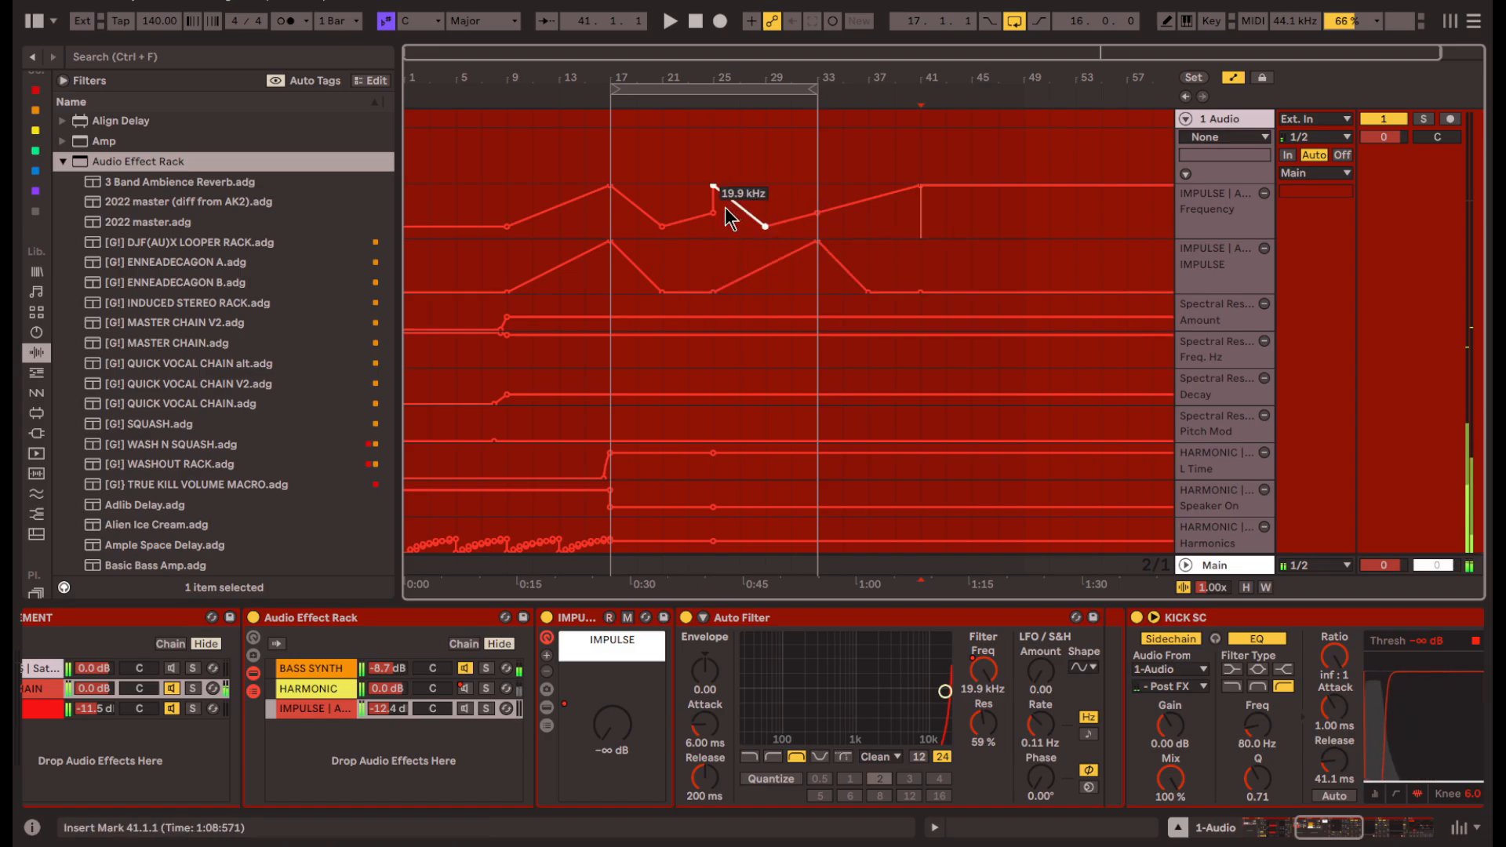
pyautogui.moveTo(508, 204); pyautogui.dragTo(720, 209)
pyautogui.hotkey('ctrl', 'd')
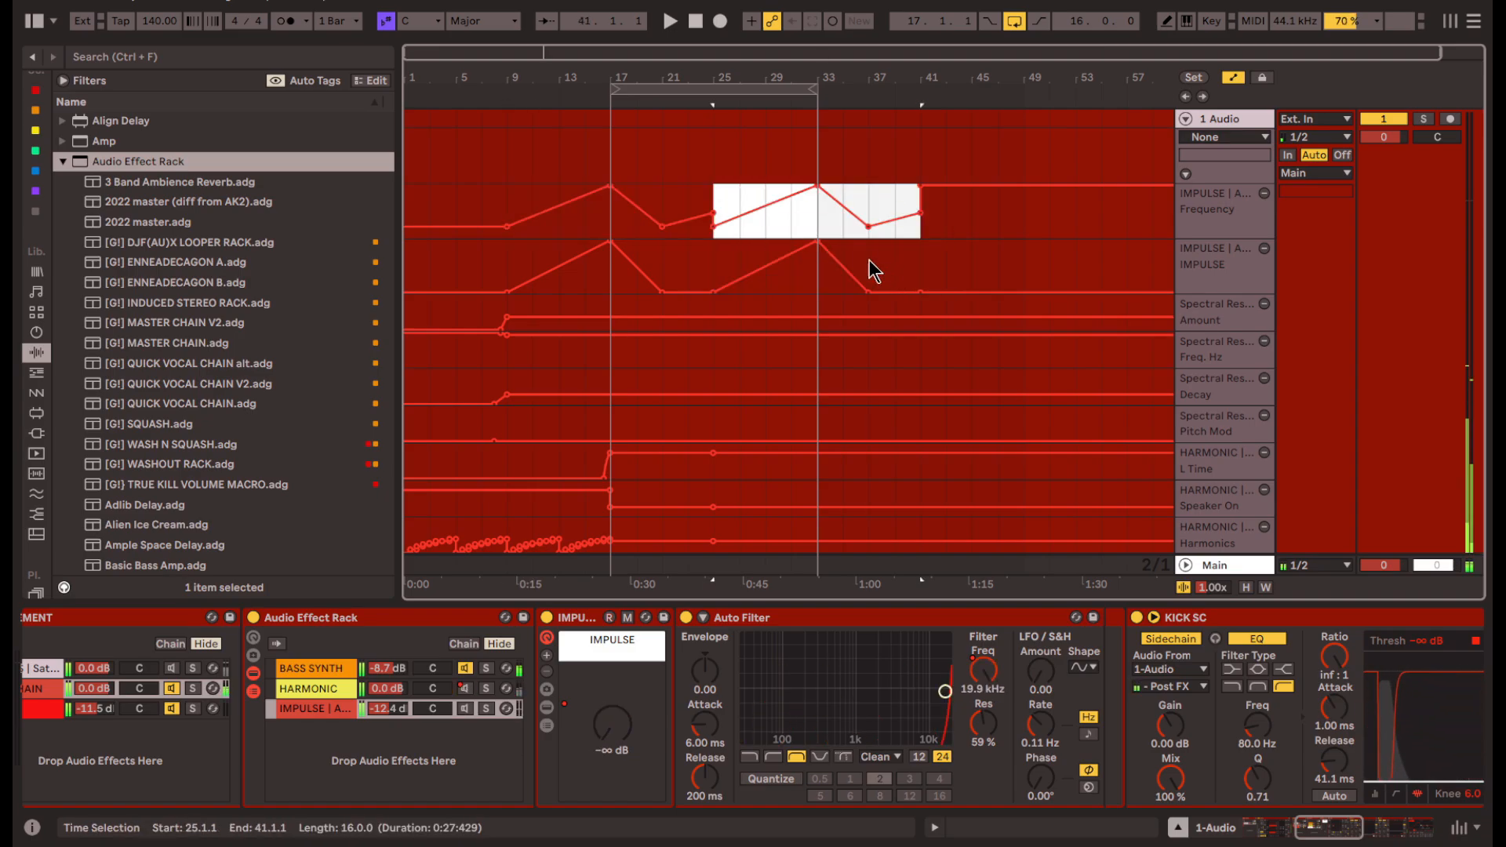
pyautogui.click(740, 210)
# - Delete the filter Frequency and IMPULSE macro automation from 39.1.1 to 63.1.1
pyautogui.moveTo(887, 193); pyautogui.dragTo(1127, 261)
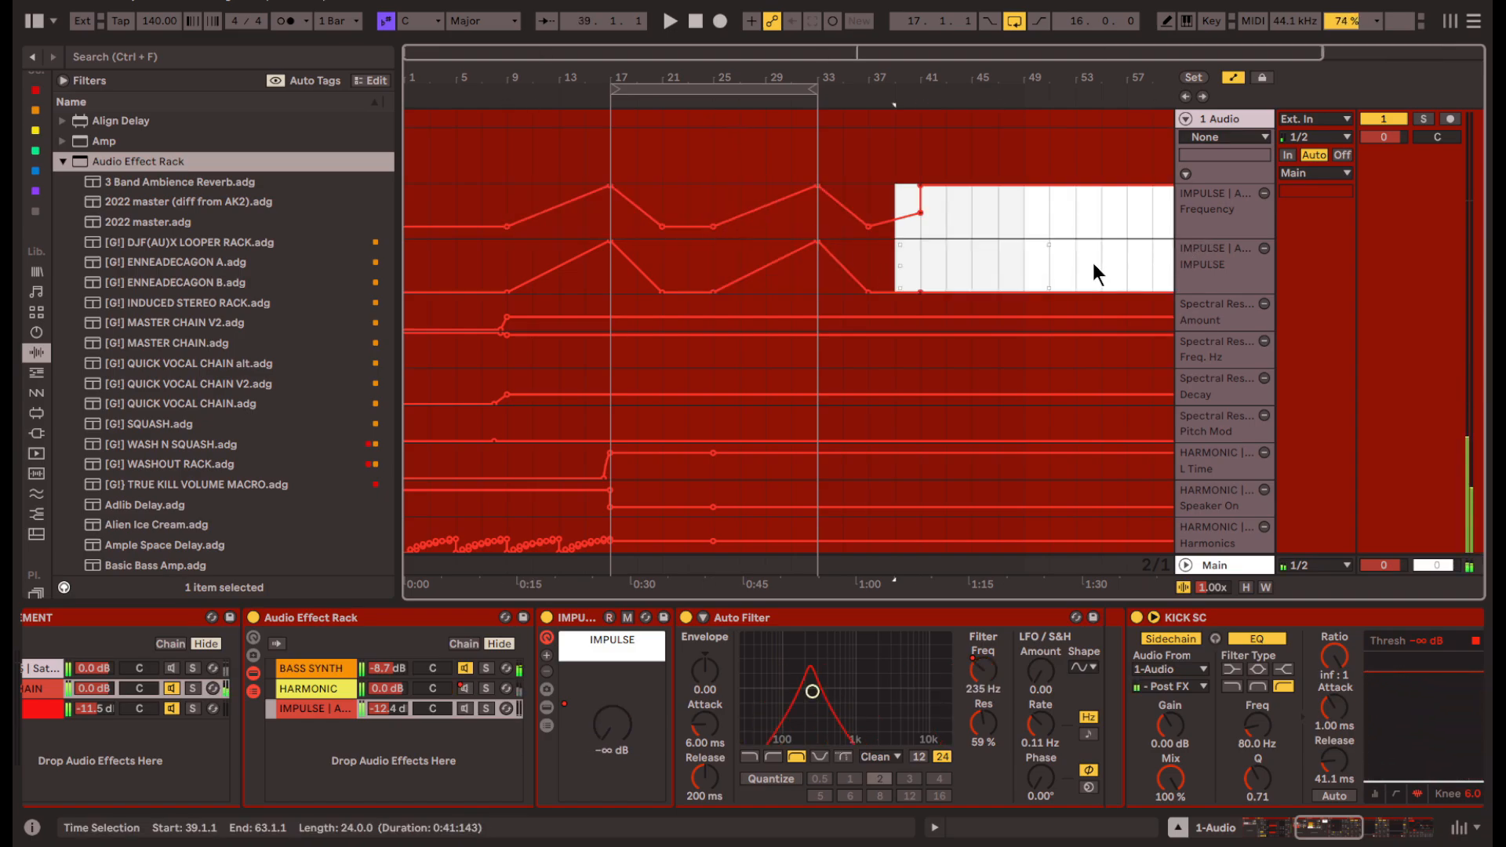
pyautogui.press('Delete')
pyautogui.click(529, 202)
pyautogui.click(509, 203)
# - Repeat the first beat at 25.1.1 in the 1 | IMPULSE and Saturator Color Amt Hi envelopes up to 26.1.1
pyautogui.scroll(-10, 700, 369)
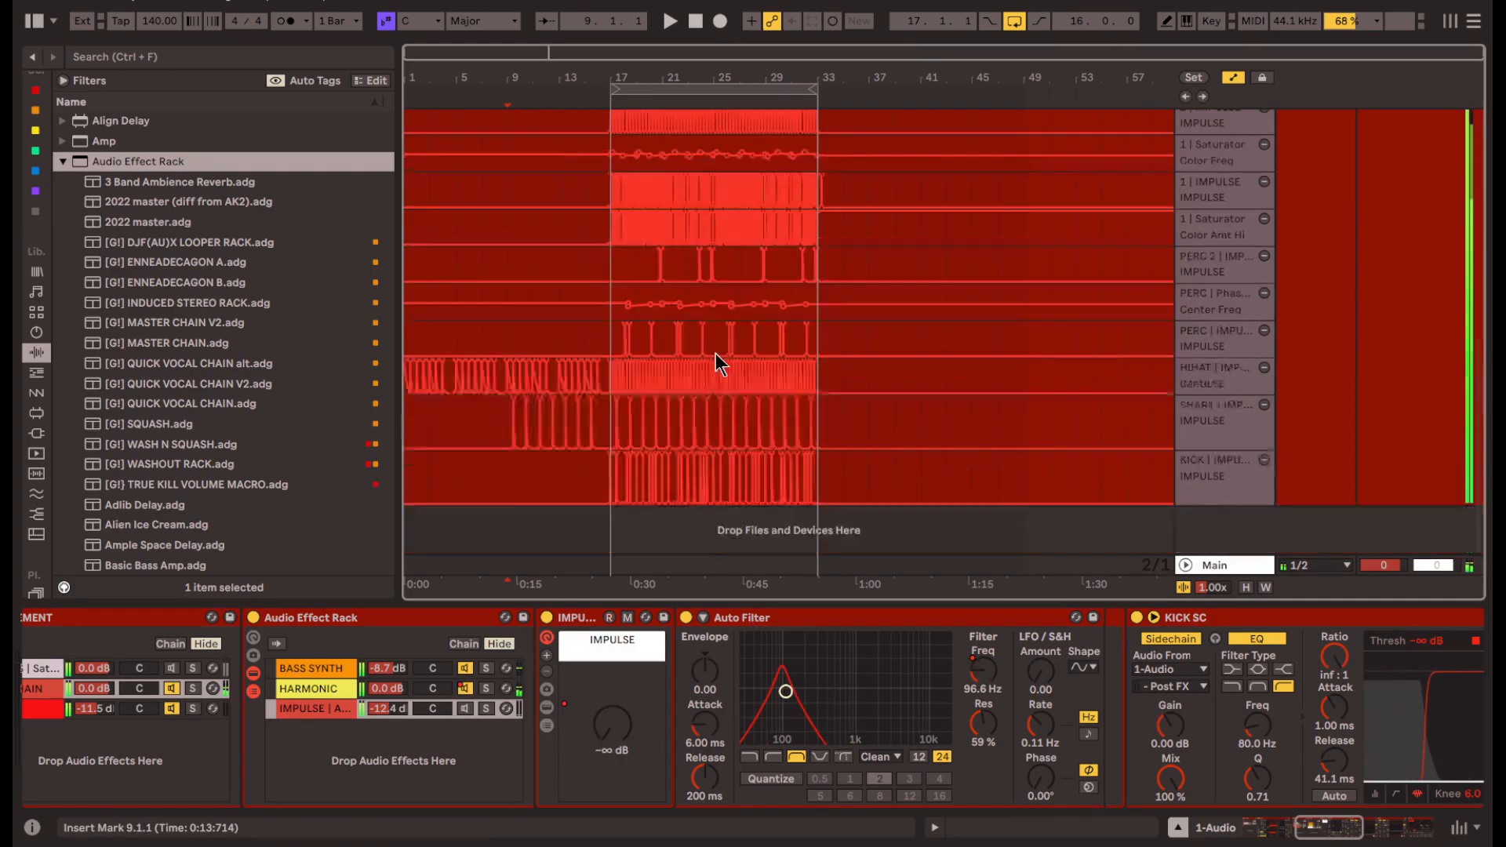
pyautogui.scroll(6, 737, 368)
pyautogui.moveTo(466, 333); pyautogui.dragTo(646, 365)
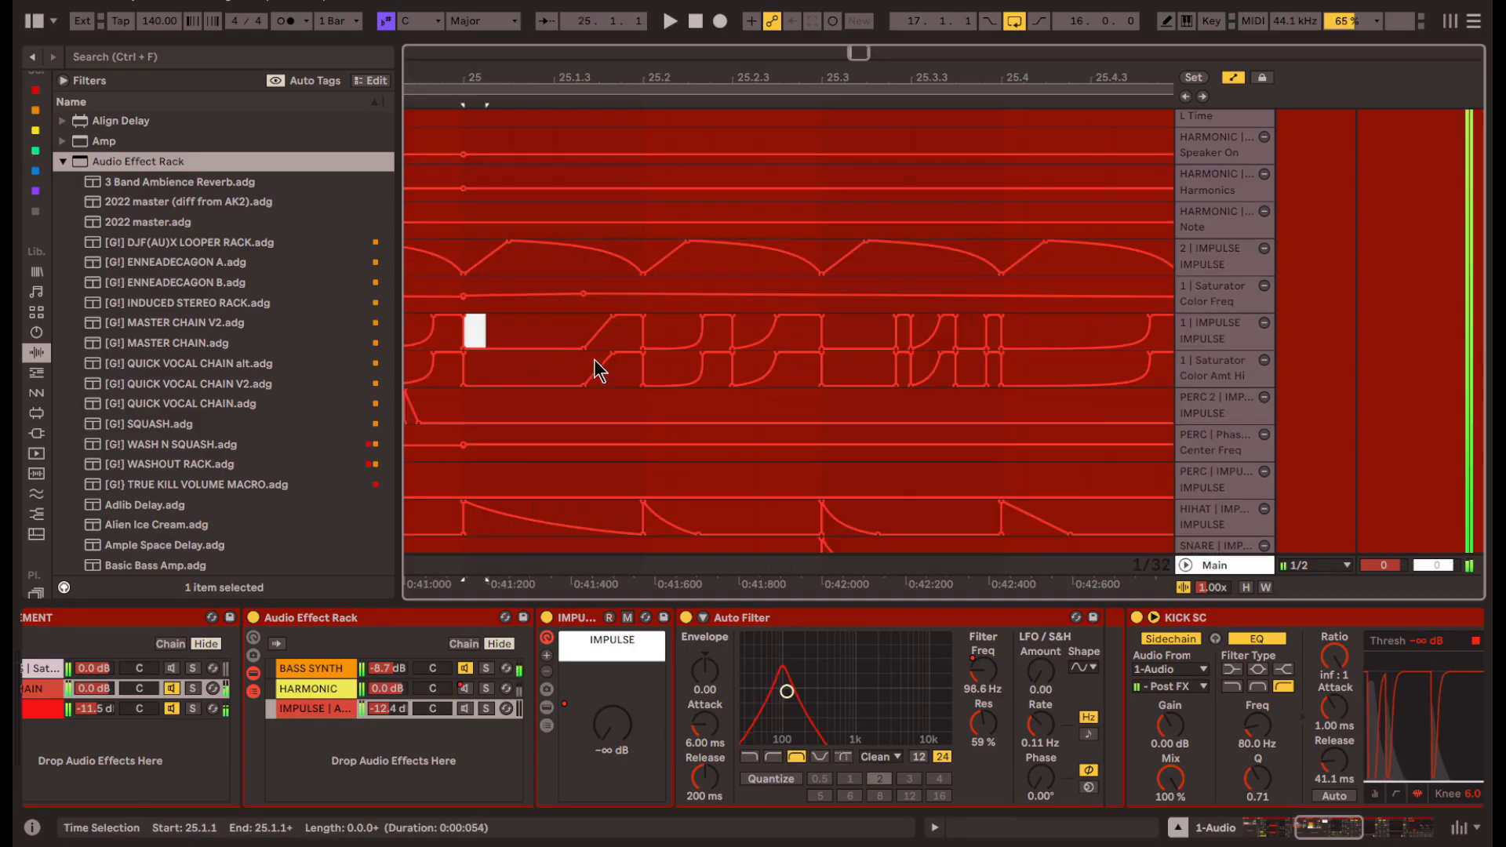
pyautogui.press('space')
pyautogui.hotkey('ctrl', 'd')
pyautogui.hotkey('ctrl', 'd')
pyautogui.hotkey('ctrl', 'd')
pyautogui.scroll(-4, 805, 308)
pyautogui.hotkey('ctrl', 'd')
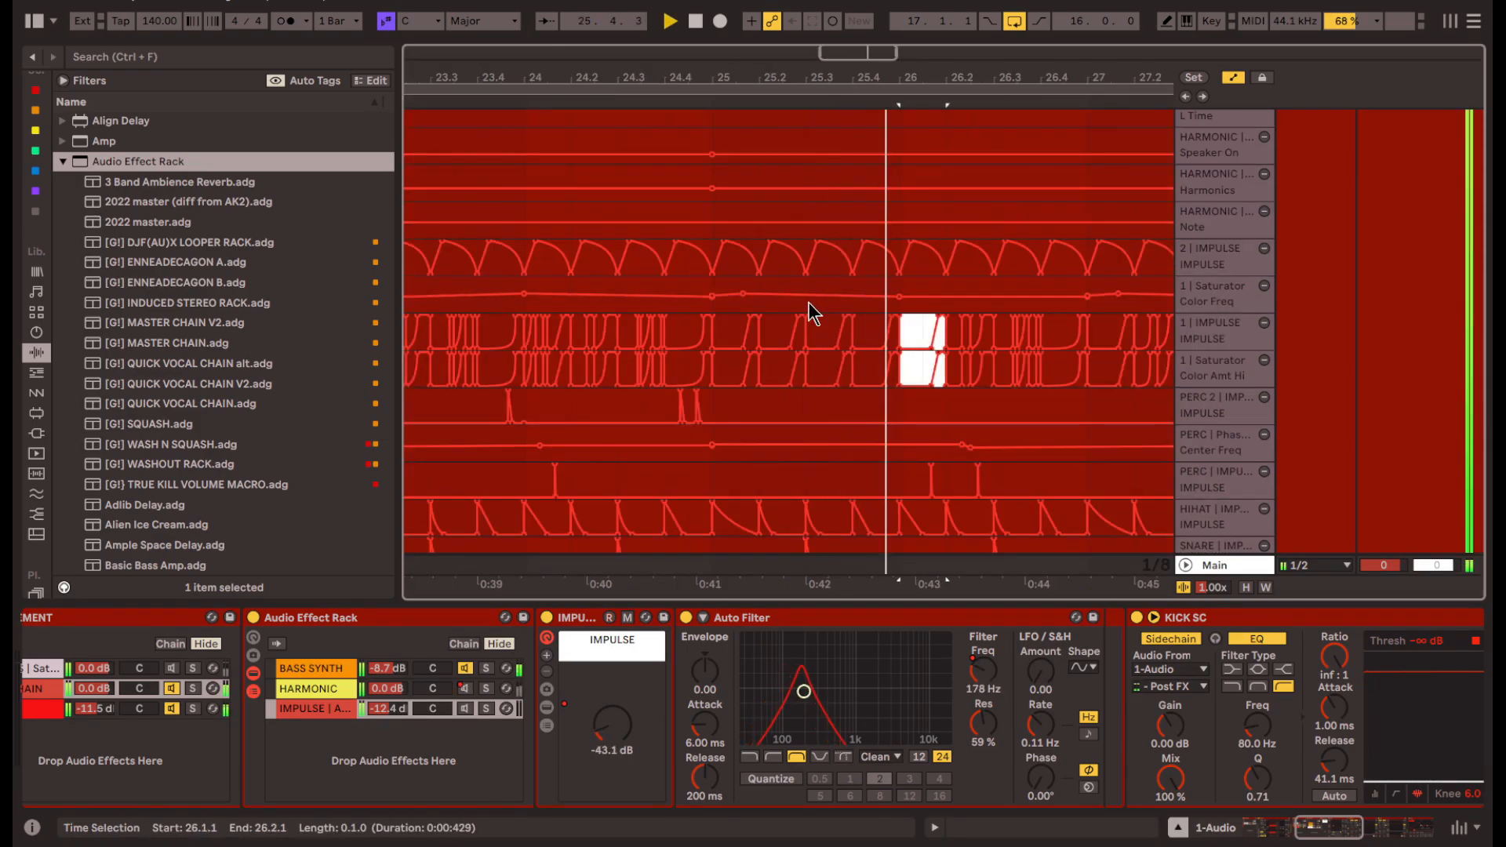
pyautogui.press('space')
pyautogui.hotkey('ctrl', 'z')
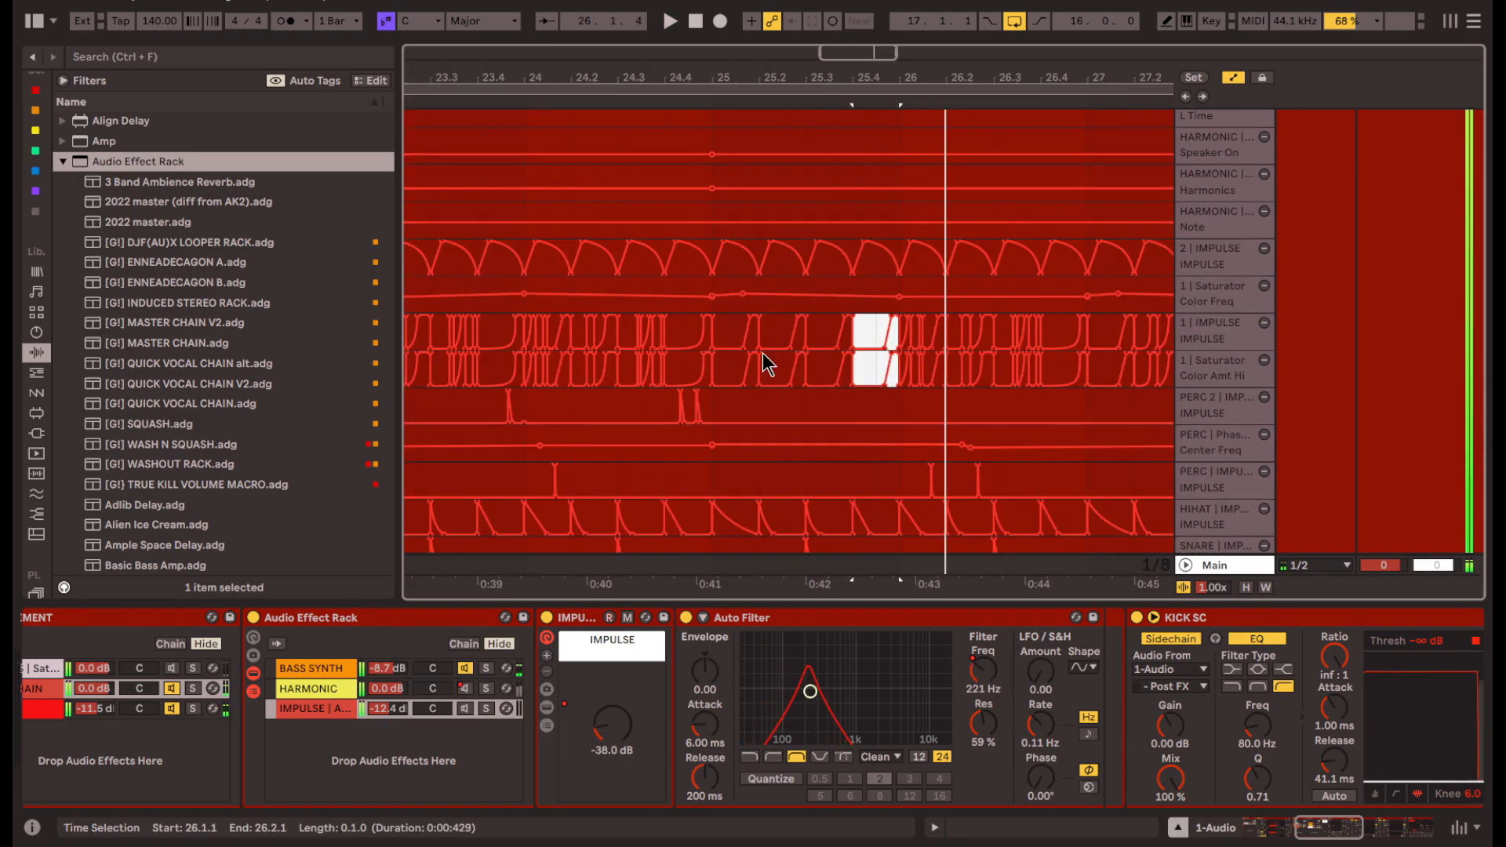
# - Audition the new pattern and duplicate the beat at 26.1.1 in the 1 | IMPULSE and Color Amt Hi envelopes to 26.2.1–26.3.1
pyautogui.click(716, 312)
pyautogui.press('space')
pyautogui.scroll(4, 933, 360)
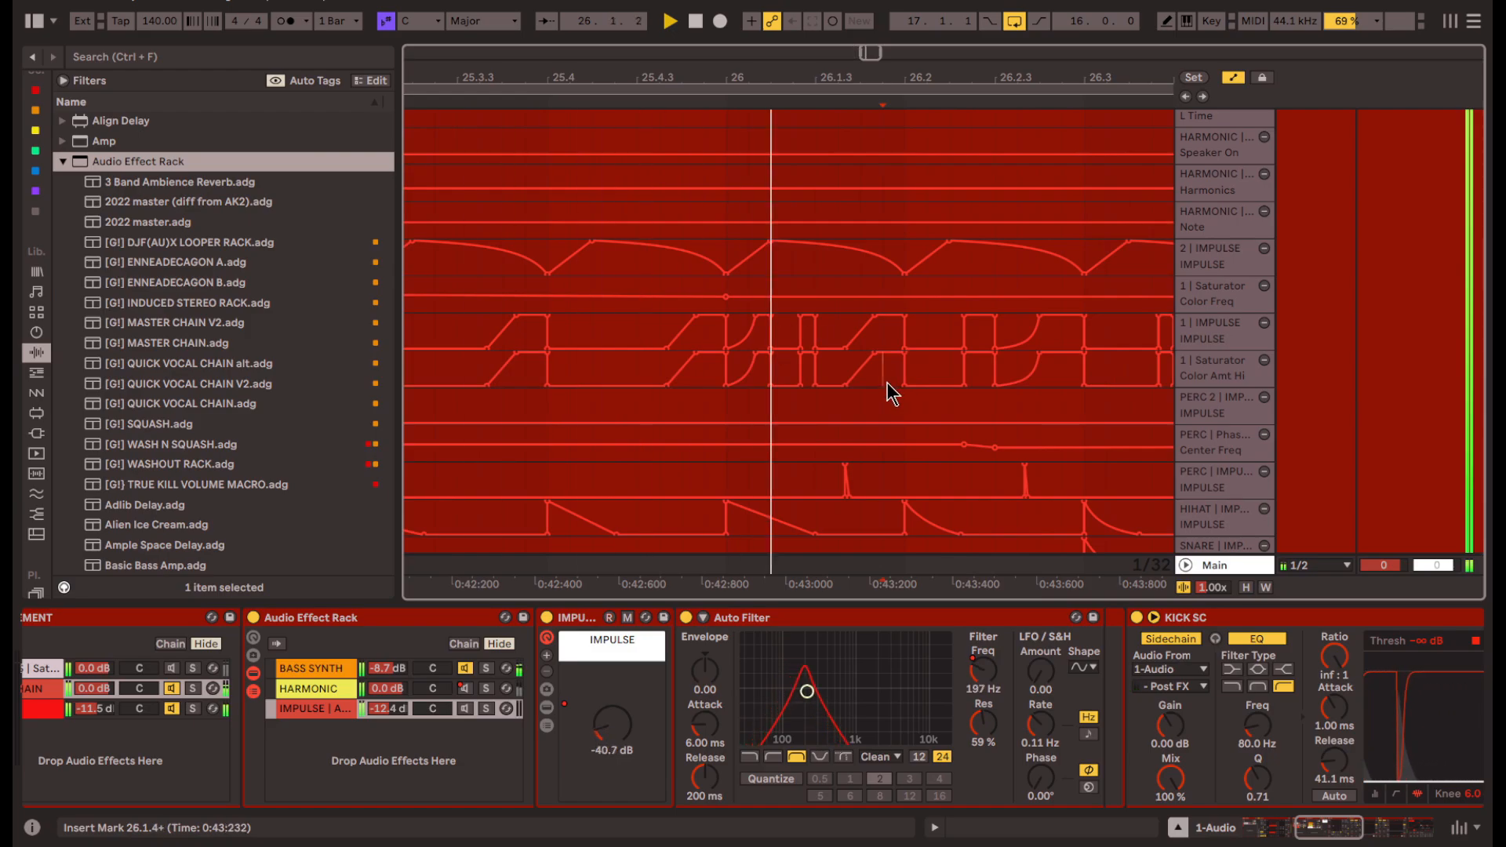
pyautogui.moveTo(887, 383); pyautogui.dragTo(801, 367)
pyautogui.press('space')
pyautogui.click(928, 370)
pyautogui.moveTo(913, 370); pyautogui.dragTo(733, 326)
pyautogui.hotkey('ctrl', 'd')
pyautogui.scroll(-4, 863, 290)
pyautogui.press('space')
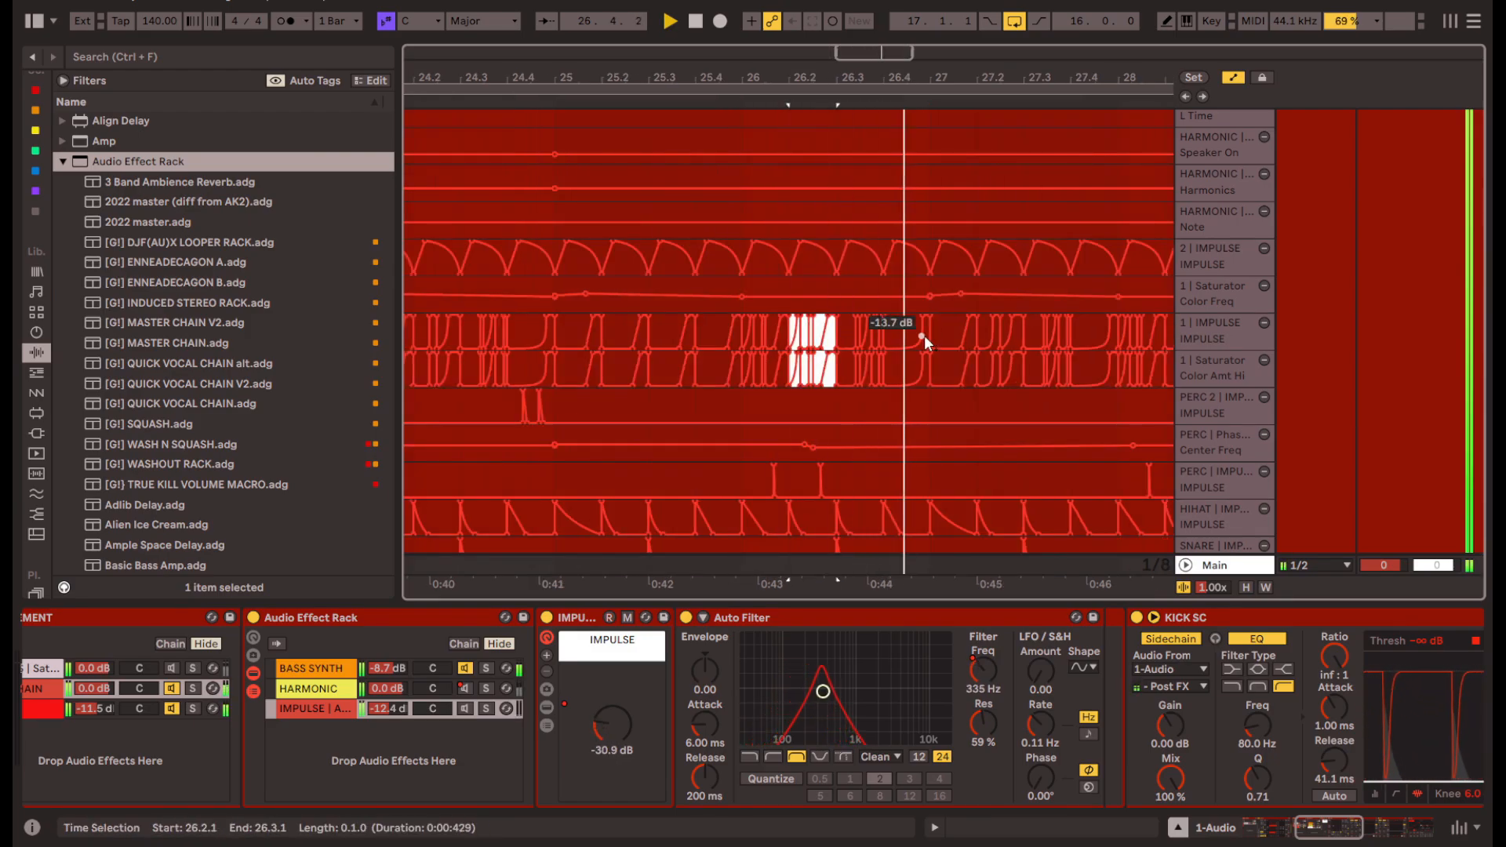
# - Duplicate the two-bar 1 | IMPULSE and Color Amt Hi pattern at 25.1.1 three times, up to 33.1.1
pyautogui.moveTo(572, 332); pyautogui.dragTo(930, 361)
pyautogui.scroll(-4, 821, 361)
pyautogui.hotkey('ctrl', 'd')
pyautogui.hotkey('ctrl', 'd')
pyautogui.hotkey('ctrl', 'd')
pyautogui.hscroll(1, 902, 365)
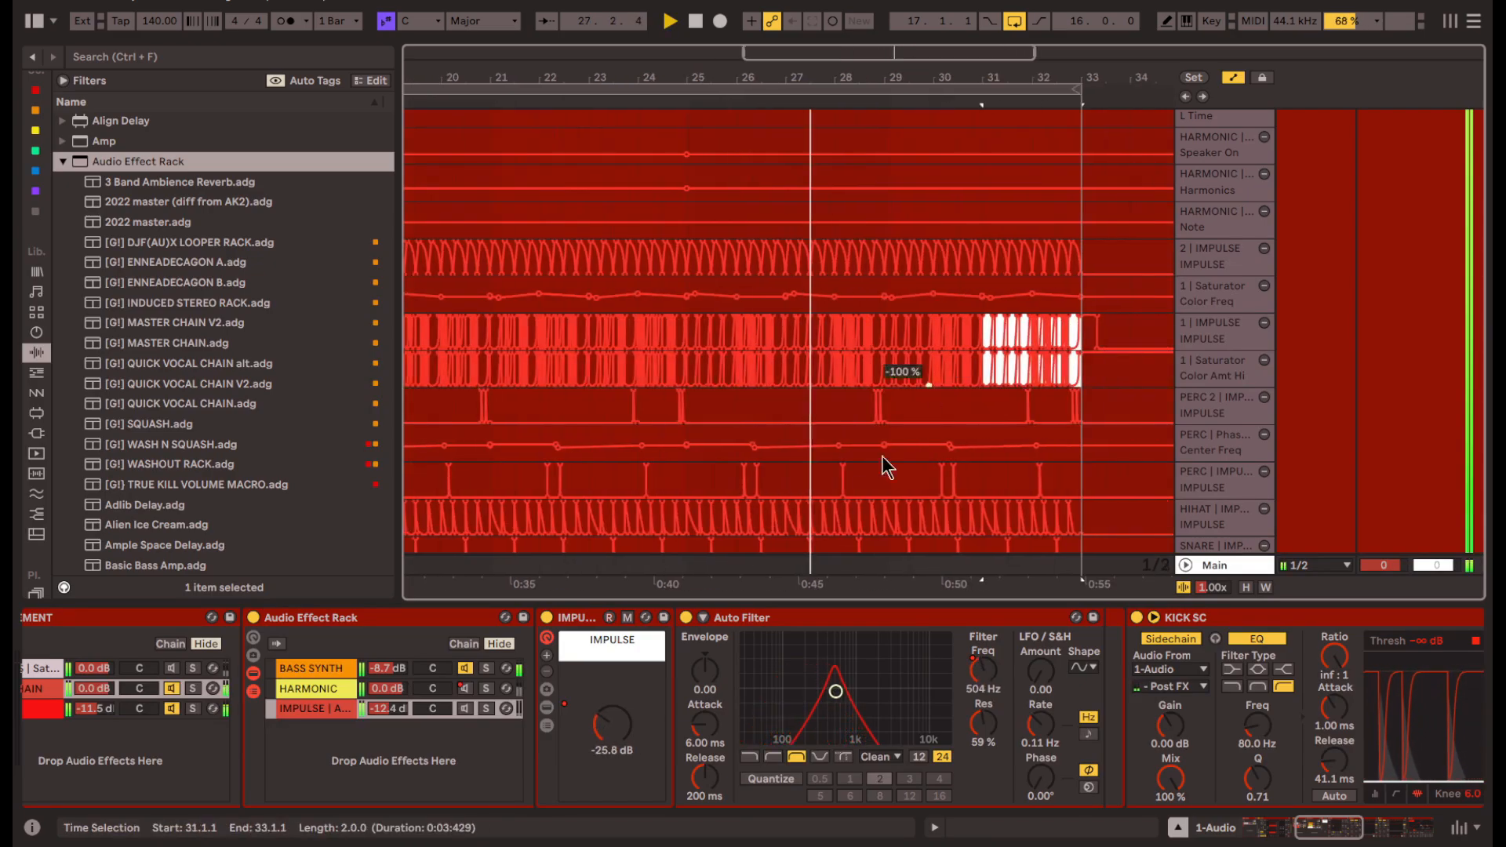
# - Reshape the 1 | Saturator Color Freq envelope between bars 25 and 27 during playback, dipping it to 30 Hz just after bar 25
pyautogui.click(598, 289)
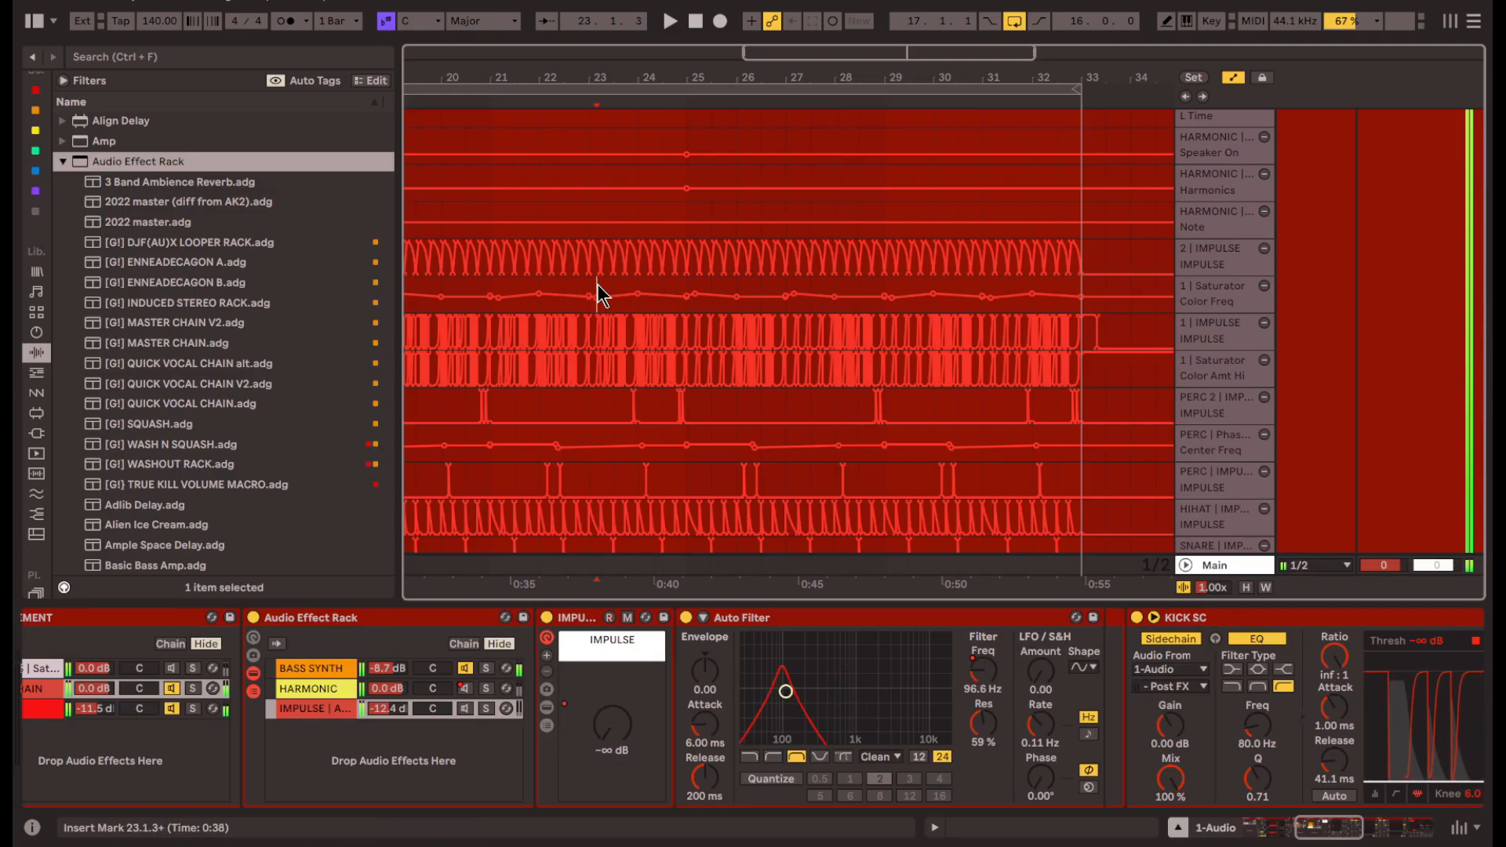
pyautogui.press('space')
pyautogui.scroll(4, 694, 290)
pyautogui.moveTo(717, 294); pyautogui.dragTo(781, 289)
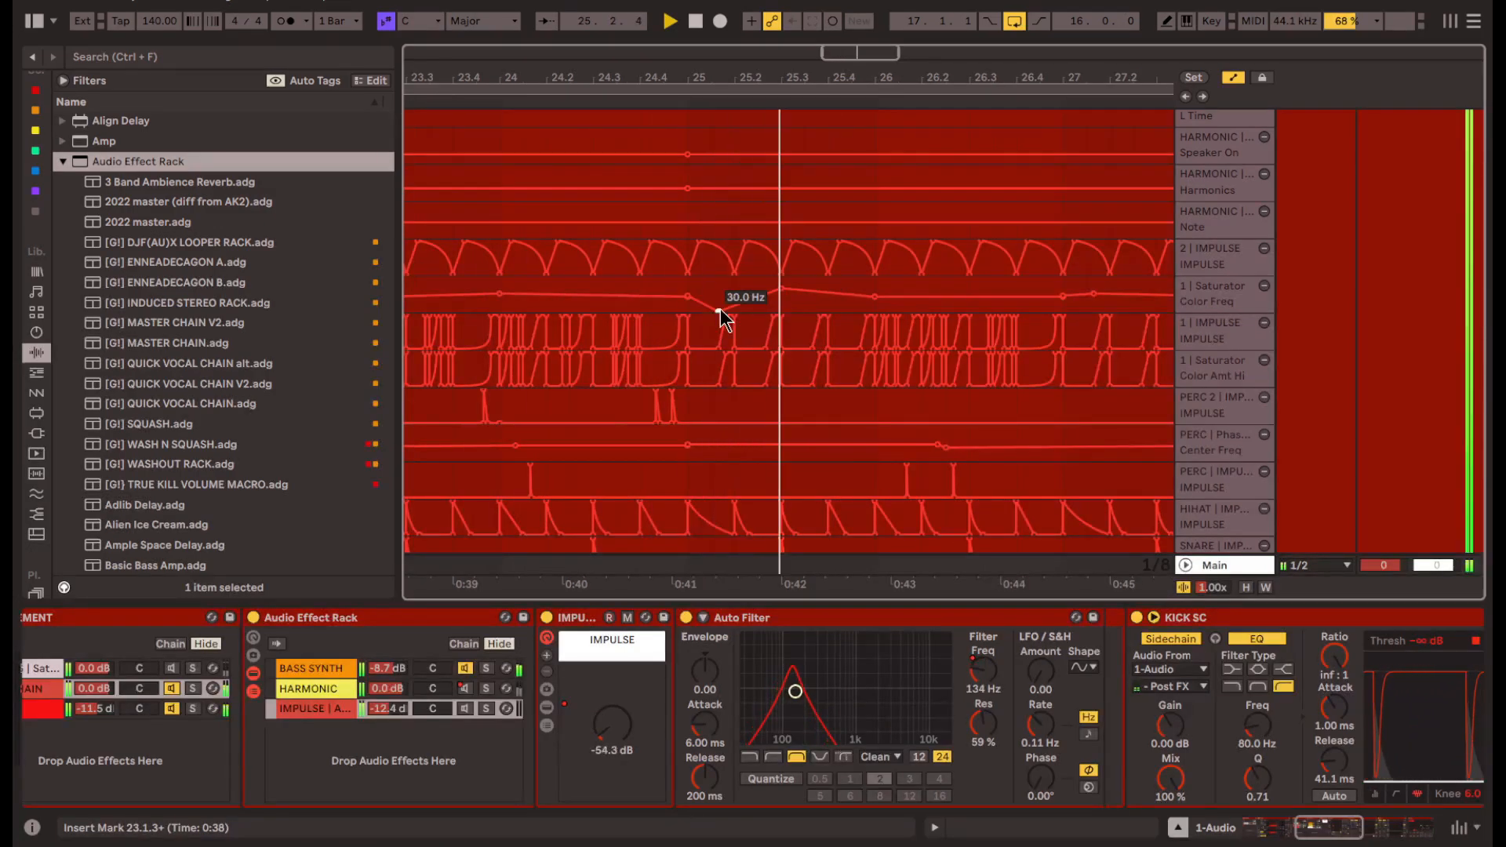
pyautogui.moveTo(781, 290); pyautogui.dragTo(1016, 299)
# - Audition the reshaped Color Freq automation around bars 25 to 27
pyautogui.press('space')
pyautogui.press('space')
pyautogui.click(919, 279)
pyautogui.click(692, 288)
pyautogui.press('space')
pyautogui.press('space')
# - Insert the [G!] WASHOUT RACK.adg preset between the Auto Filter and the KICK SC compressor on the IMPULSE chain
pyautogui.hscroll(1, 902, 299)
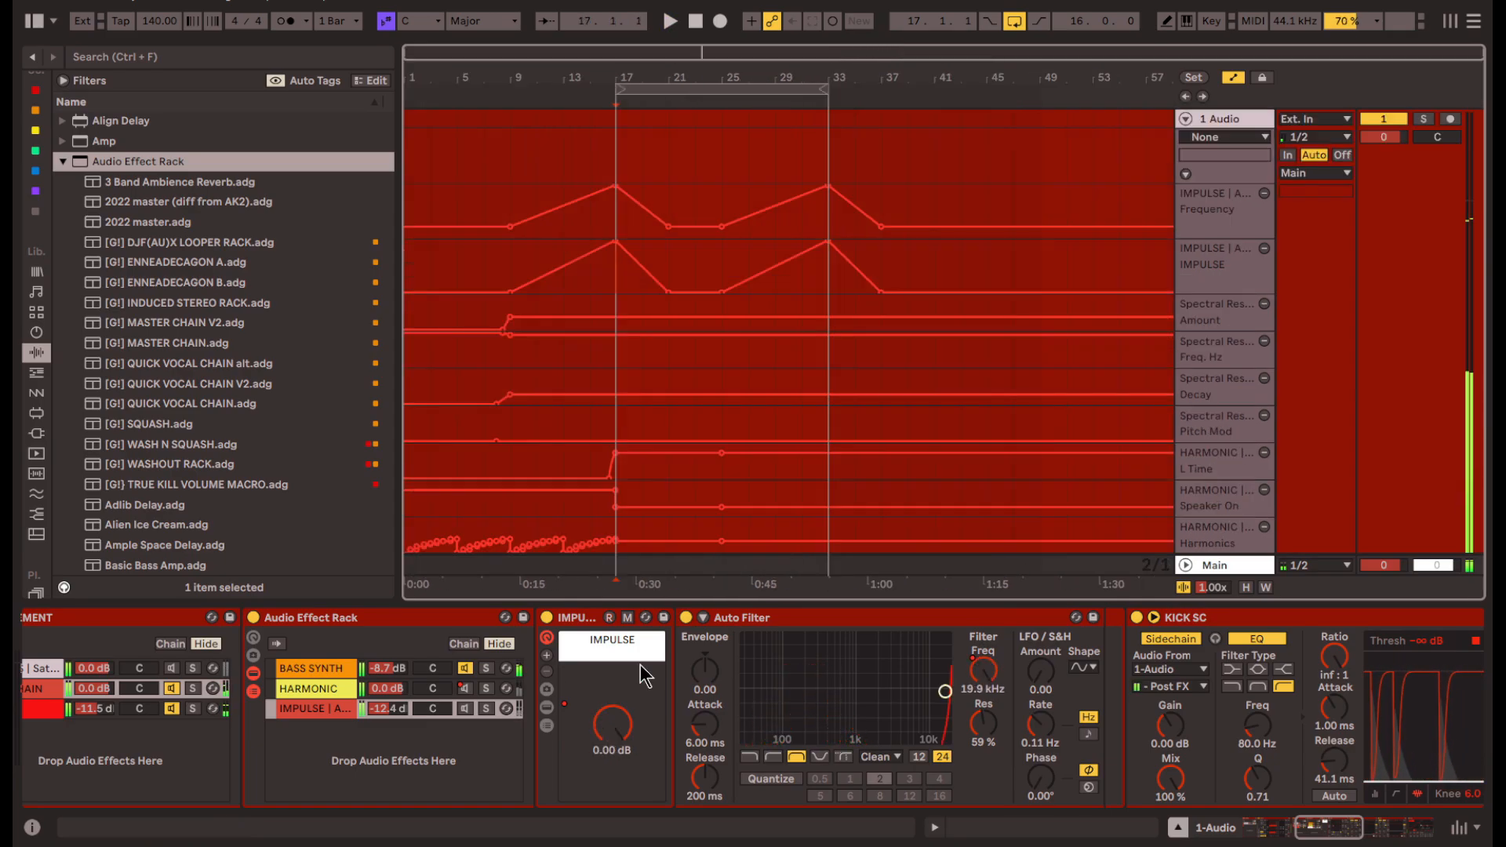
pyautogui.hscroll(3, 713, 712)
pyautogui.click(226, 465)
pyautogui.click(232, 385)
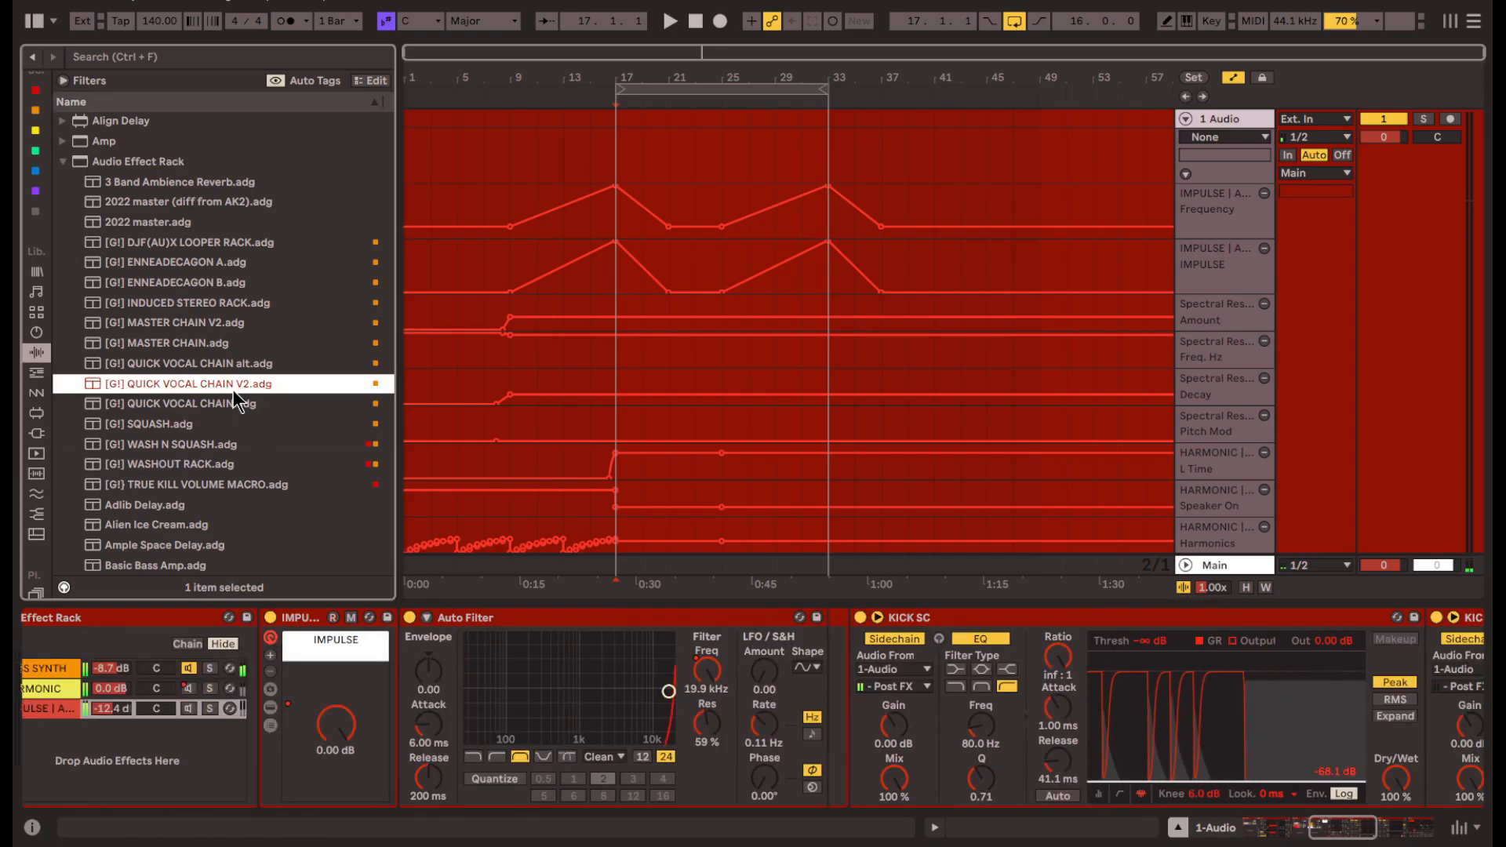
pyautogui.click(188, 445)
pyautogui.moveTo(179, 466); pyautogui.dragTo(775, 759)
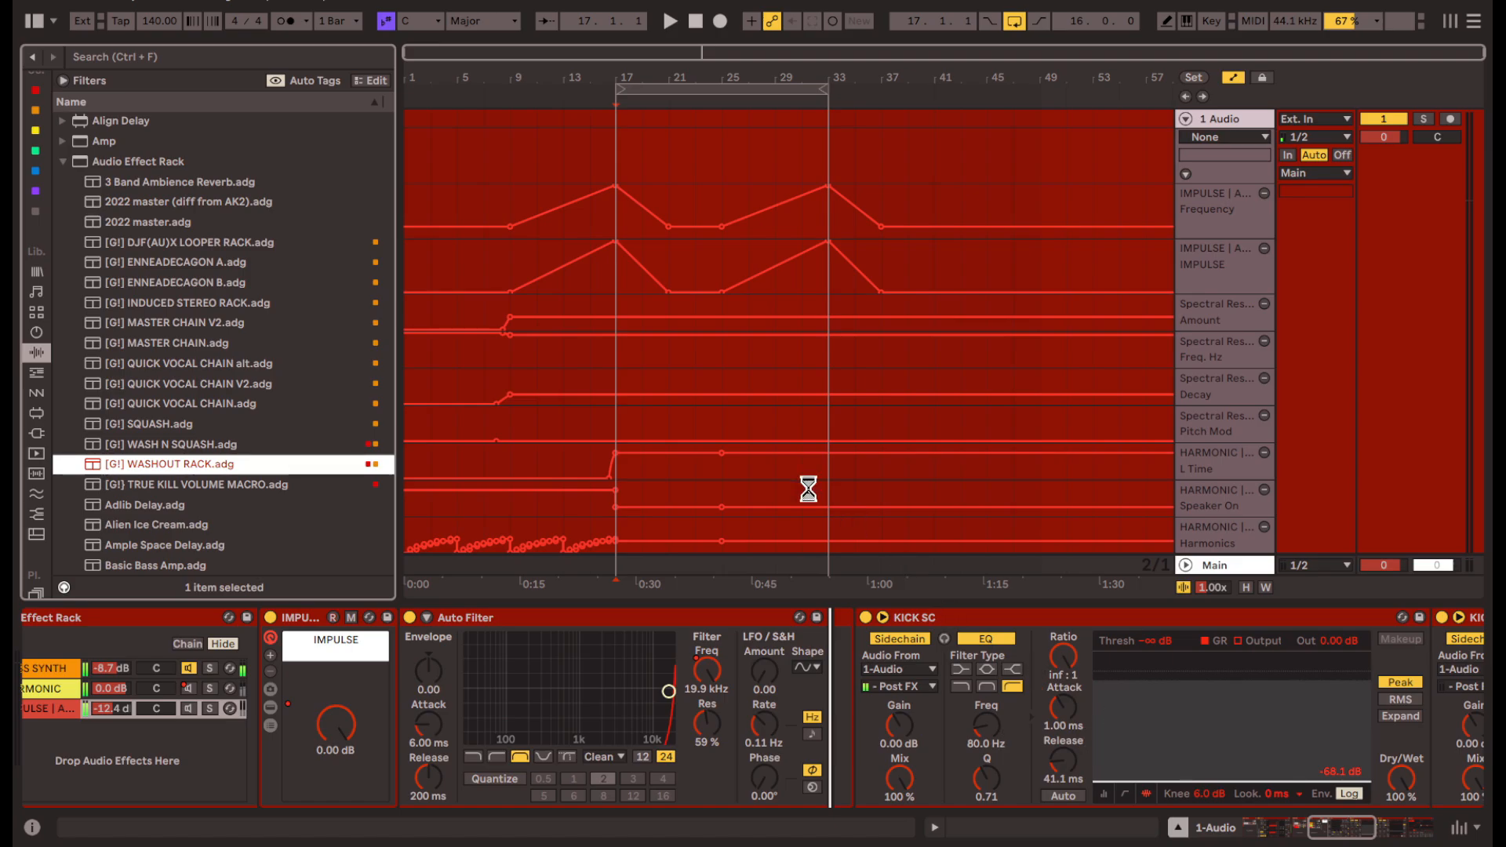
# - Play the noise sweep and set the washout rack's REVERB DRY-WT to 55% and DELAY DRY-WT to 27%
pyautogui.click(514, 269)
pyautogui.press('space')
pyautogui.click(199, 710)
pyautogui.moveTo(878, 682); pyautogui.dragTo(882, 645)
pyautogui.hscroll(2, 1009, 705)
pyautogui.moveTo(937, 771); pyautogui.dragTo(936, 743)
# - Lower the IMPULSE chain's volume to -21.5 dB in the Audio Effect Rack
pyautogui.hscroll(-1, 594, 758)
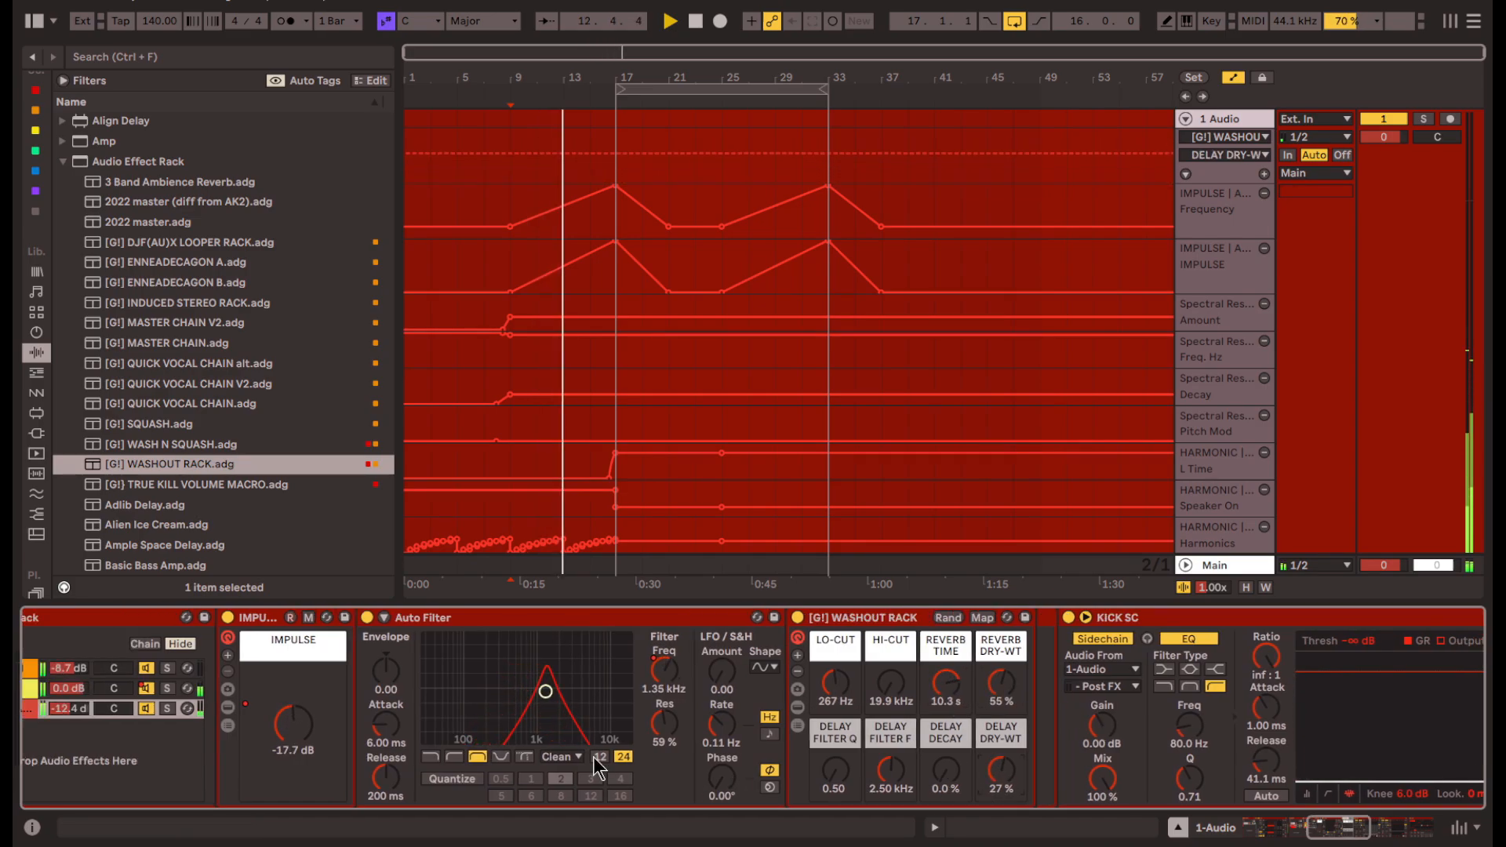
pyautogui.hscroll(-2, 596, 763)
pyautogui.moveTo(196, 709); pyautogui.dragTo(196, 728)
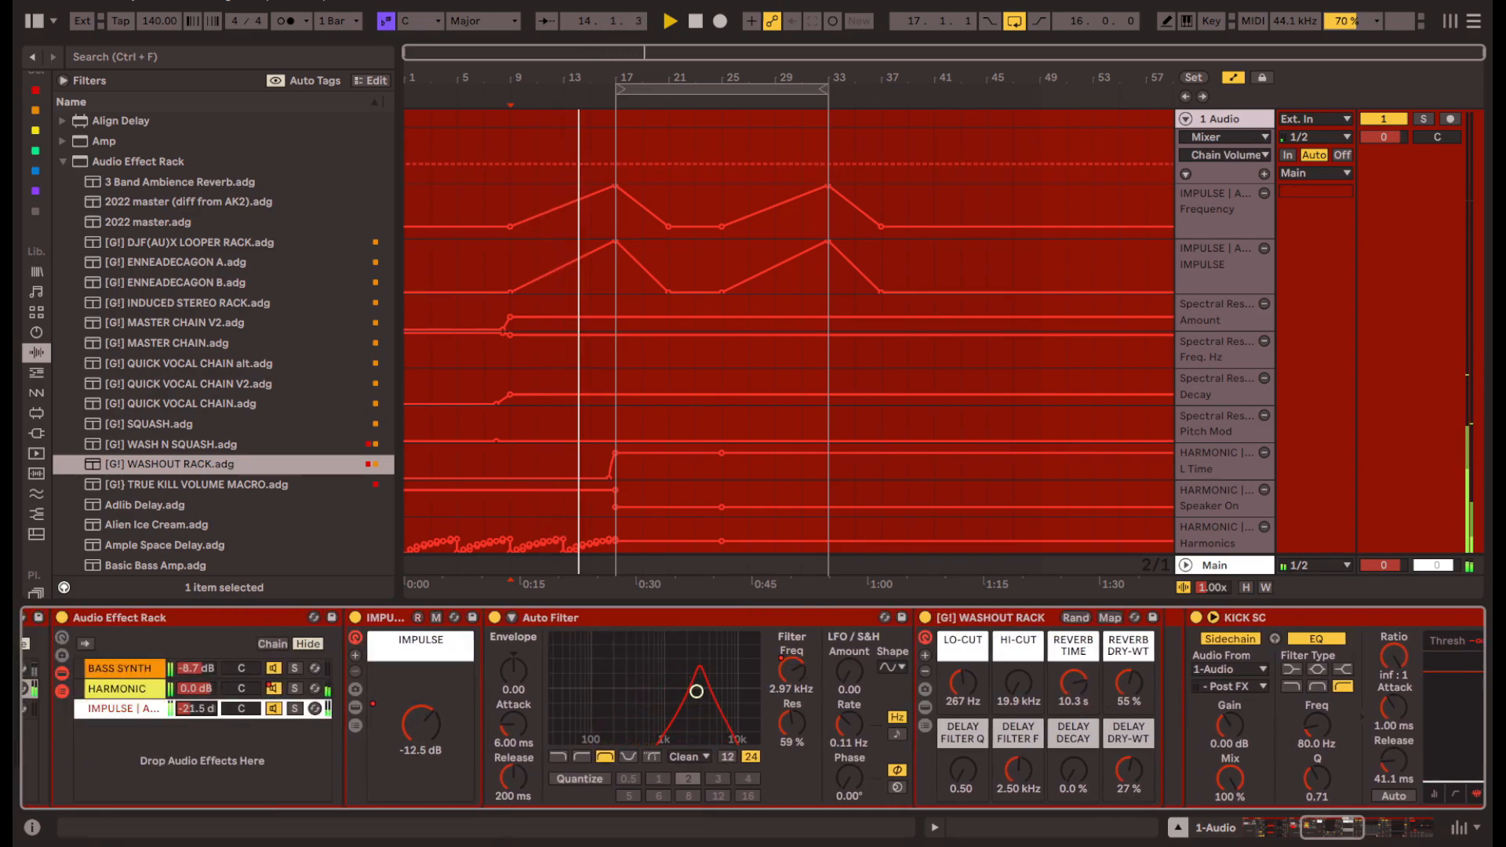
# - Raise the washout rack's DELAY DRY-WT to 32% and lower the Auto Filter's resonance to 32%
pyautogui.hscroll(-1, 1116, 775)
pyautogui.moveTo(1183, 767); pyautogui.dragTo(1183, 758)
pyautogui.moveTo(790, 691); pyautogui.dragTo(746, 710)
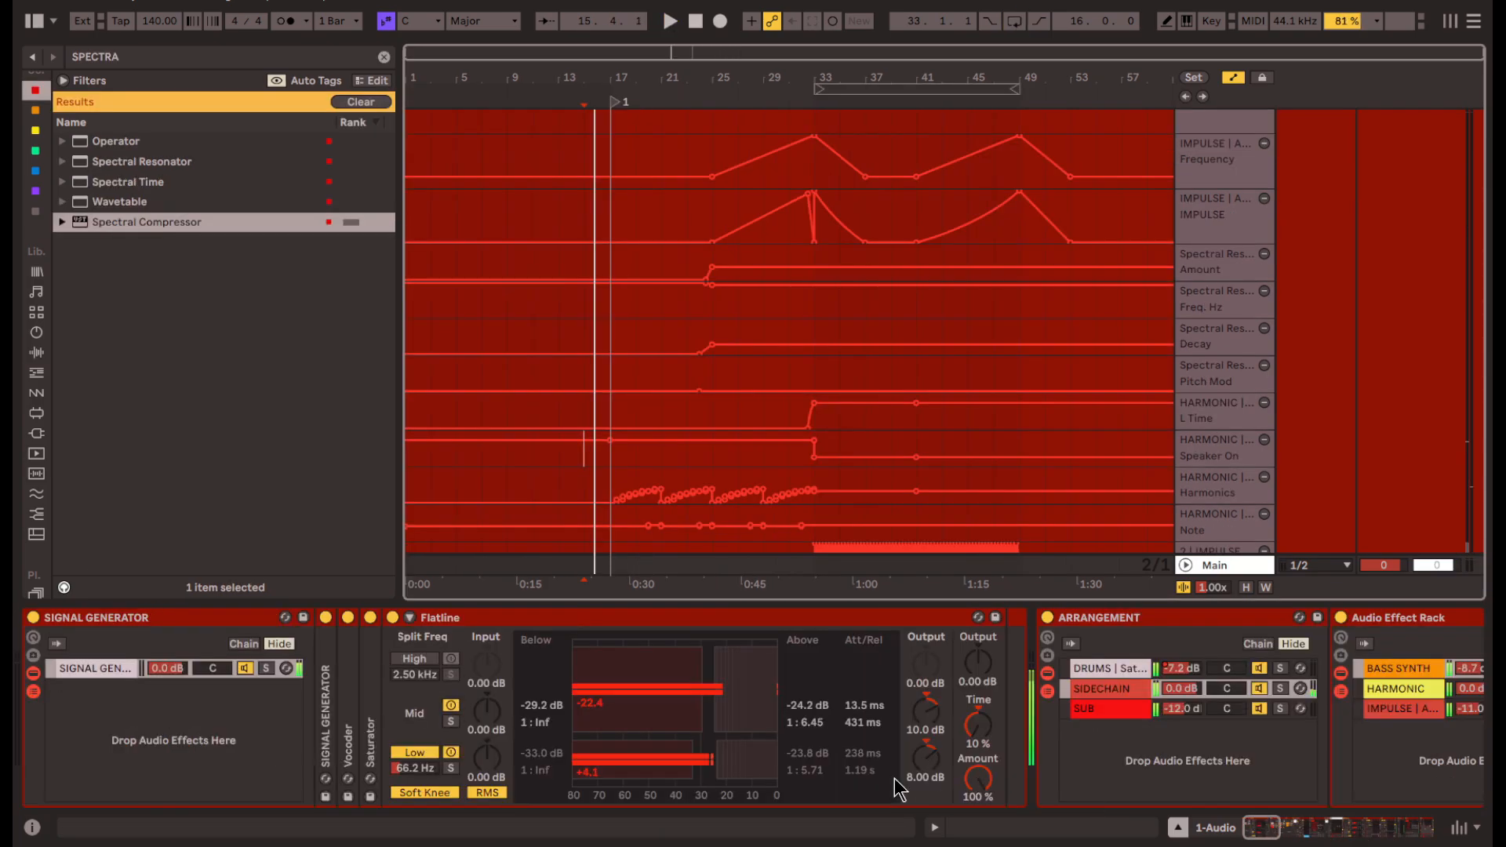
# - Collapse the Flatline device and look over the automation lanes
pyautogui.click(555, 618)
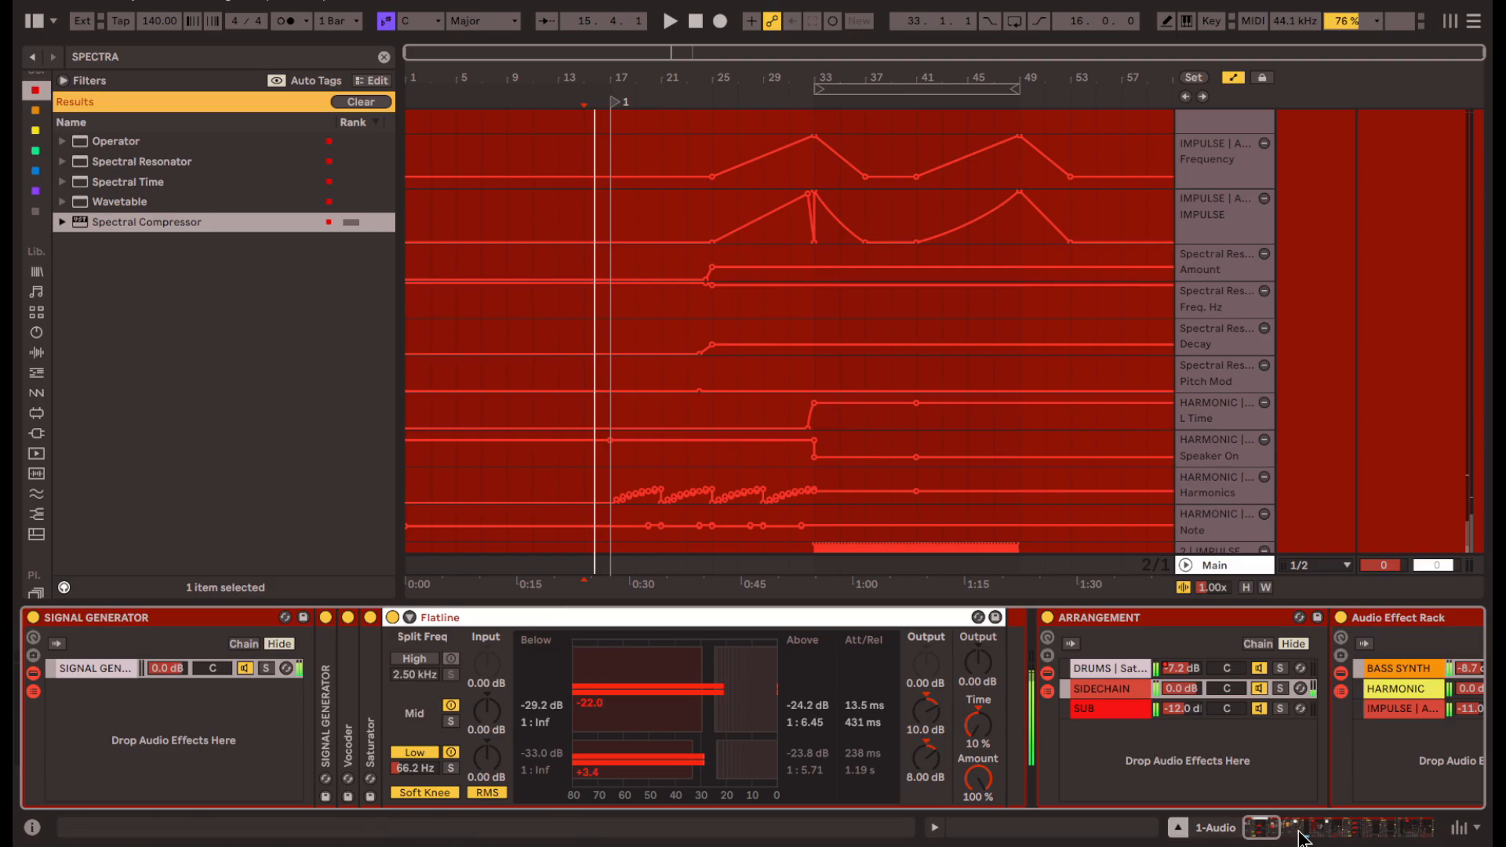
pyautogui.scroll(3, 638, 450)
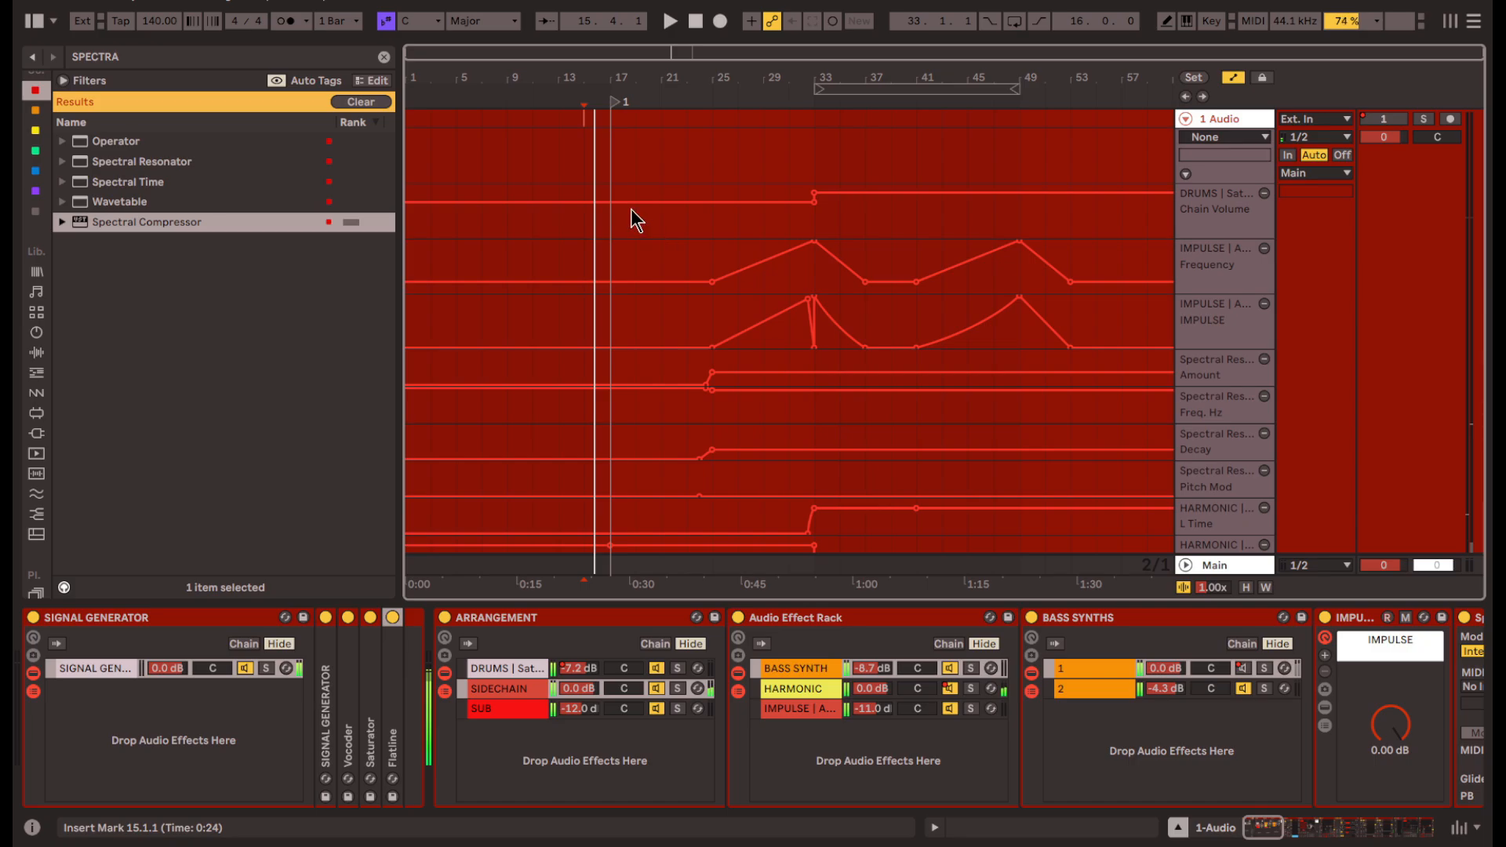
pyautogui.scroll(-6, 813, 303)
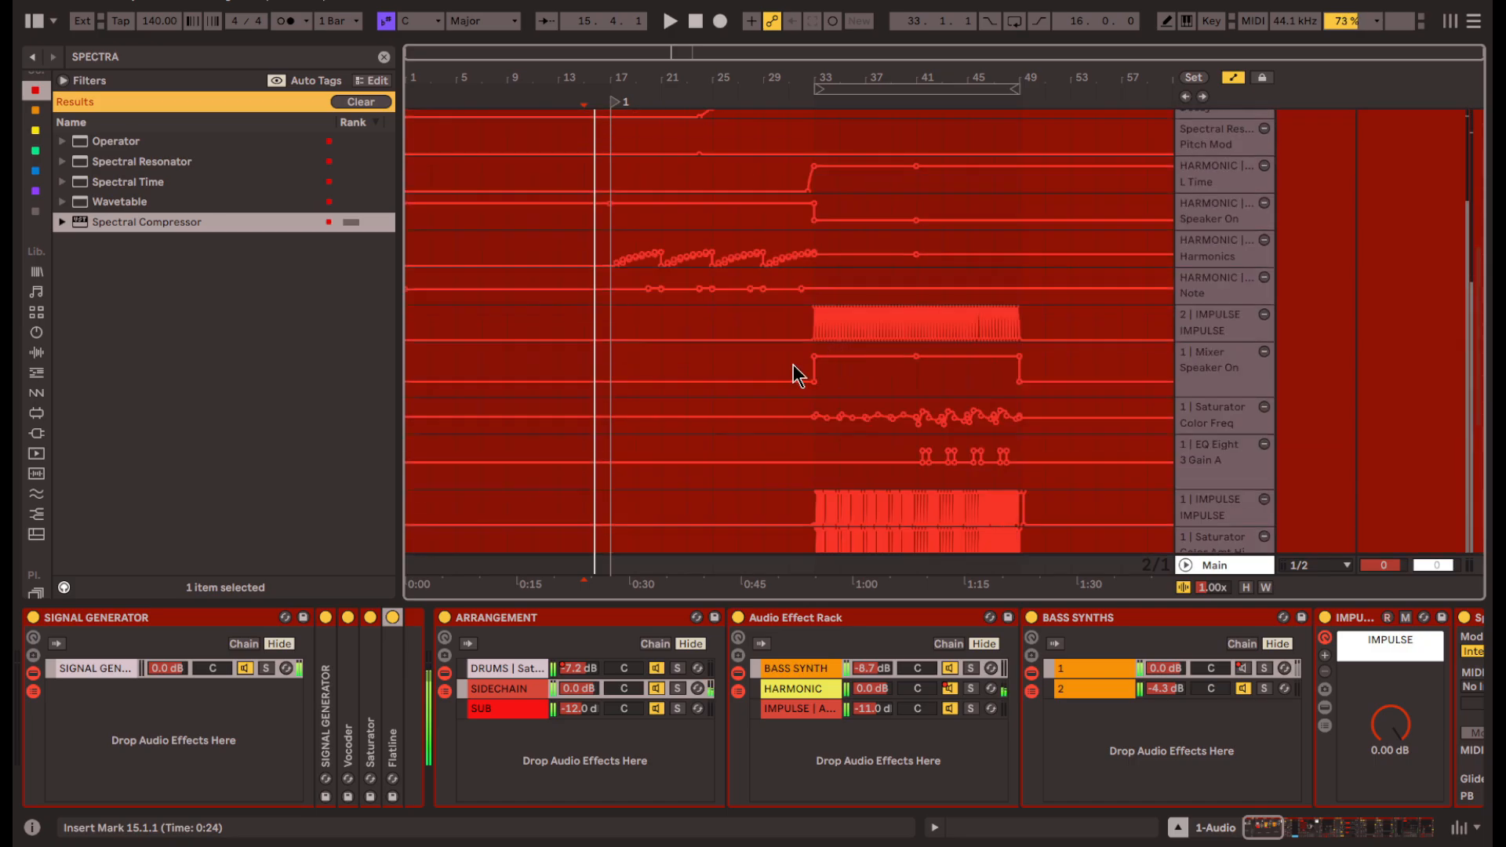
# - Switch off the ARRANGEMENT and SIGNAL GENERATOR racks and play the arrangement from 33.1.1
pyautogui.click(445, 617)
pyautogui.click(32, 617)
pyautogui.moveTo(615, 369); pyautogui.dragTo(995, 359)
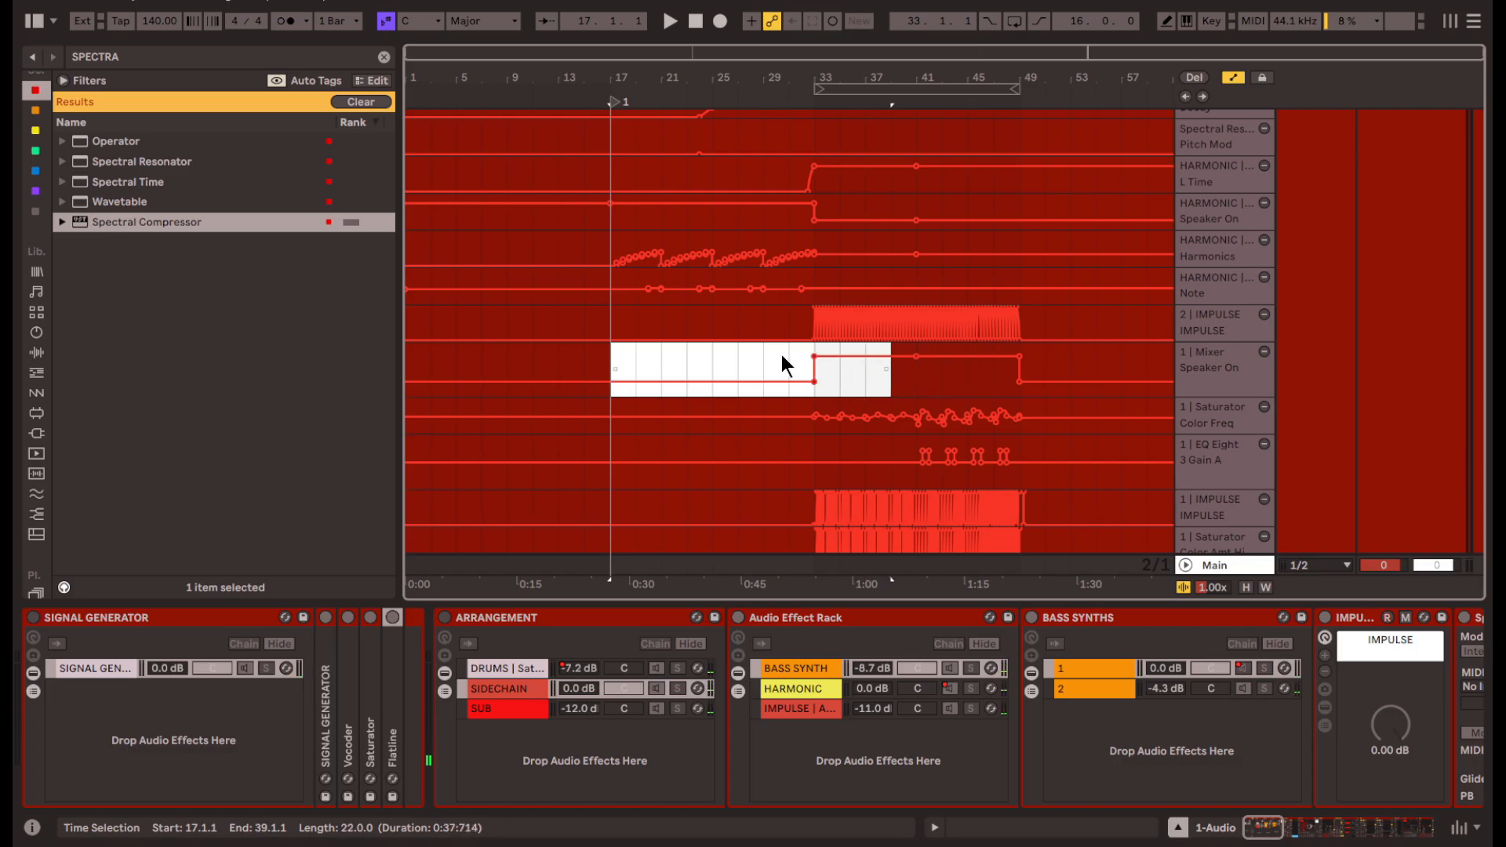
pyautogui.click(820, 396)
pyautogui.press('space')
pyautogui.scroll(6, 1002, 464)
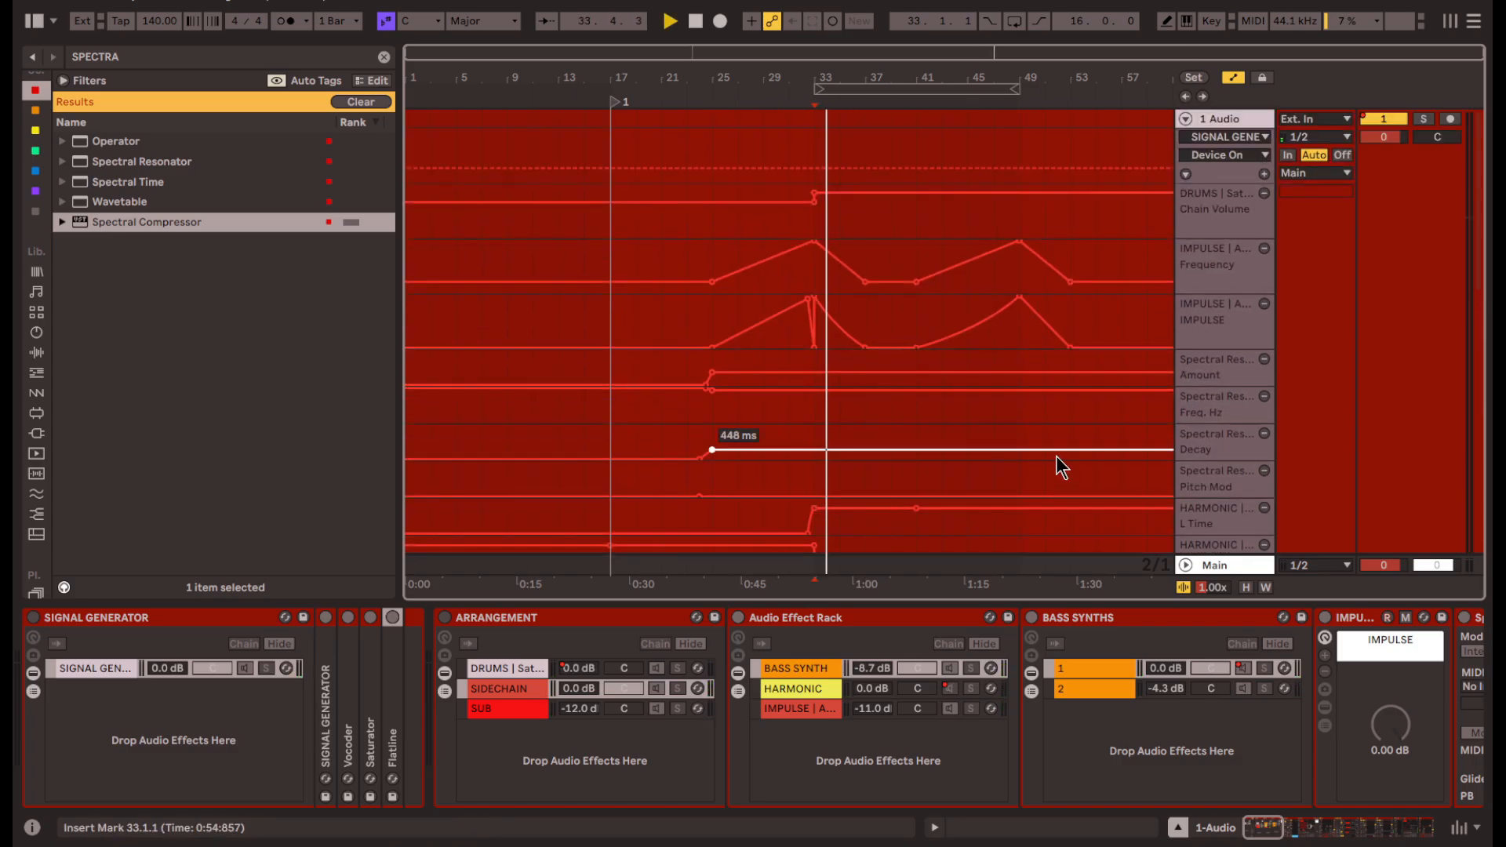
pyautogui.scroll(-3, 999, 413)
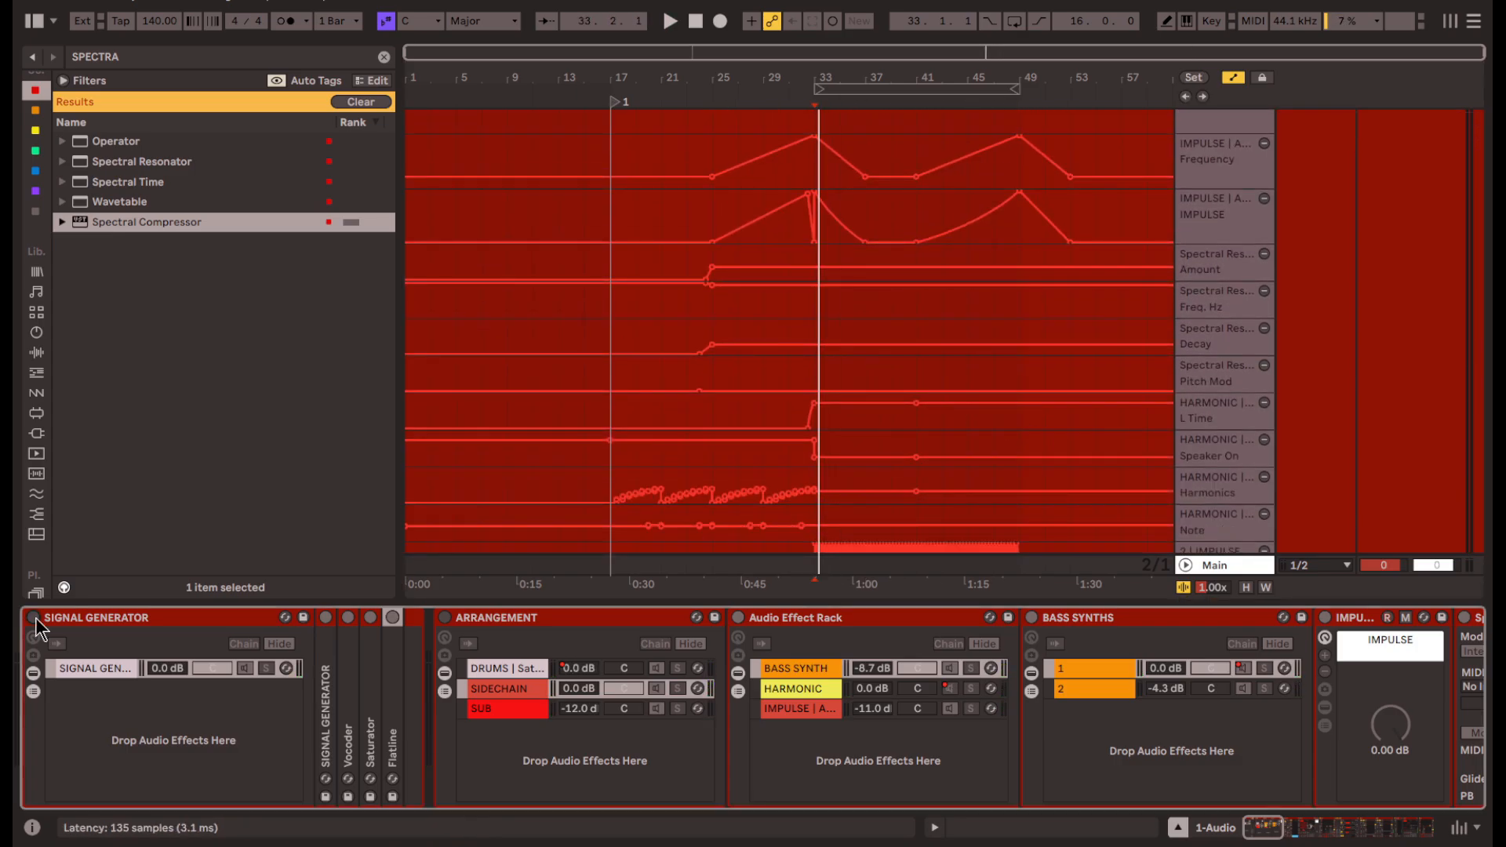
# - Toggle the SIGNAL GENERATOR and ARRANGEMENT racks on and off in turn to compare them, ending with both off
pyautogui.click(35, 618)
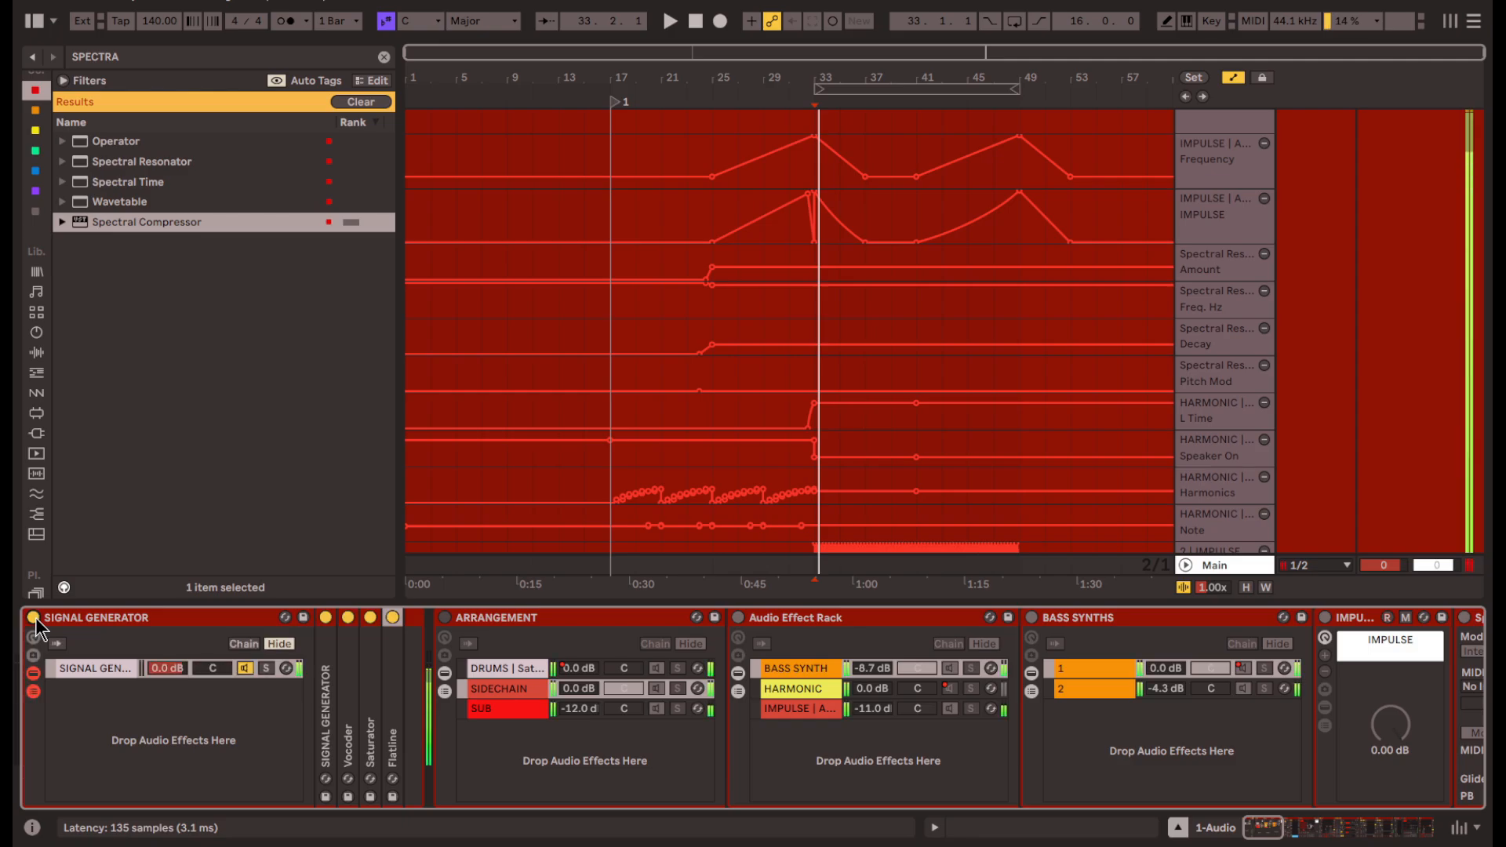
pyautogui.click(36, 618)
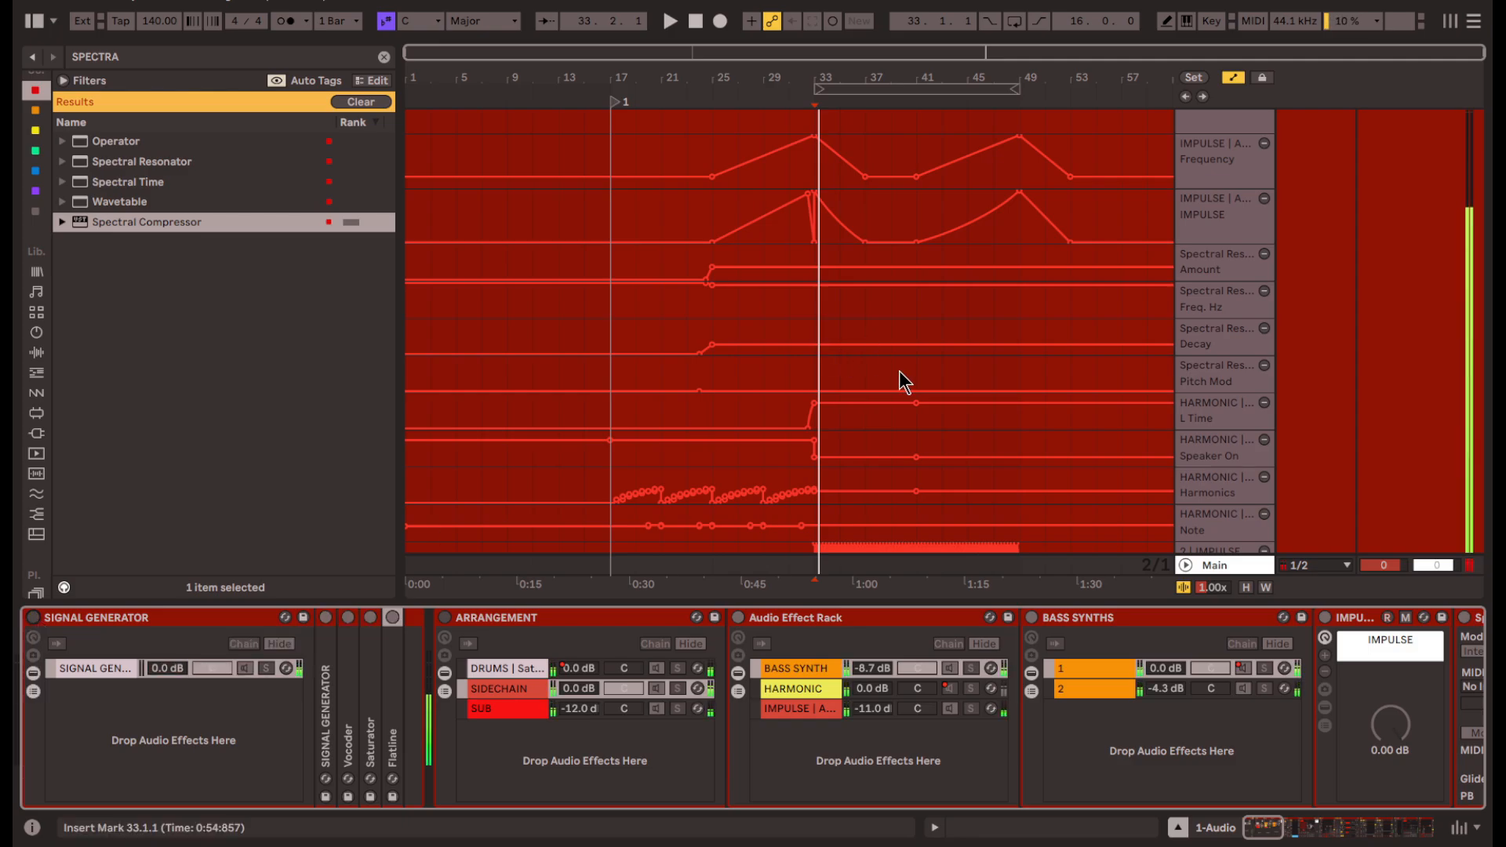
pyautogui.scroll(3, 899, 370)
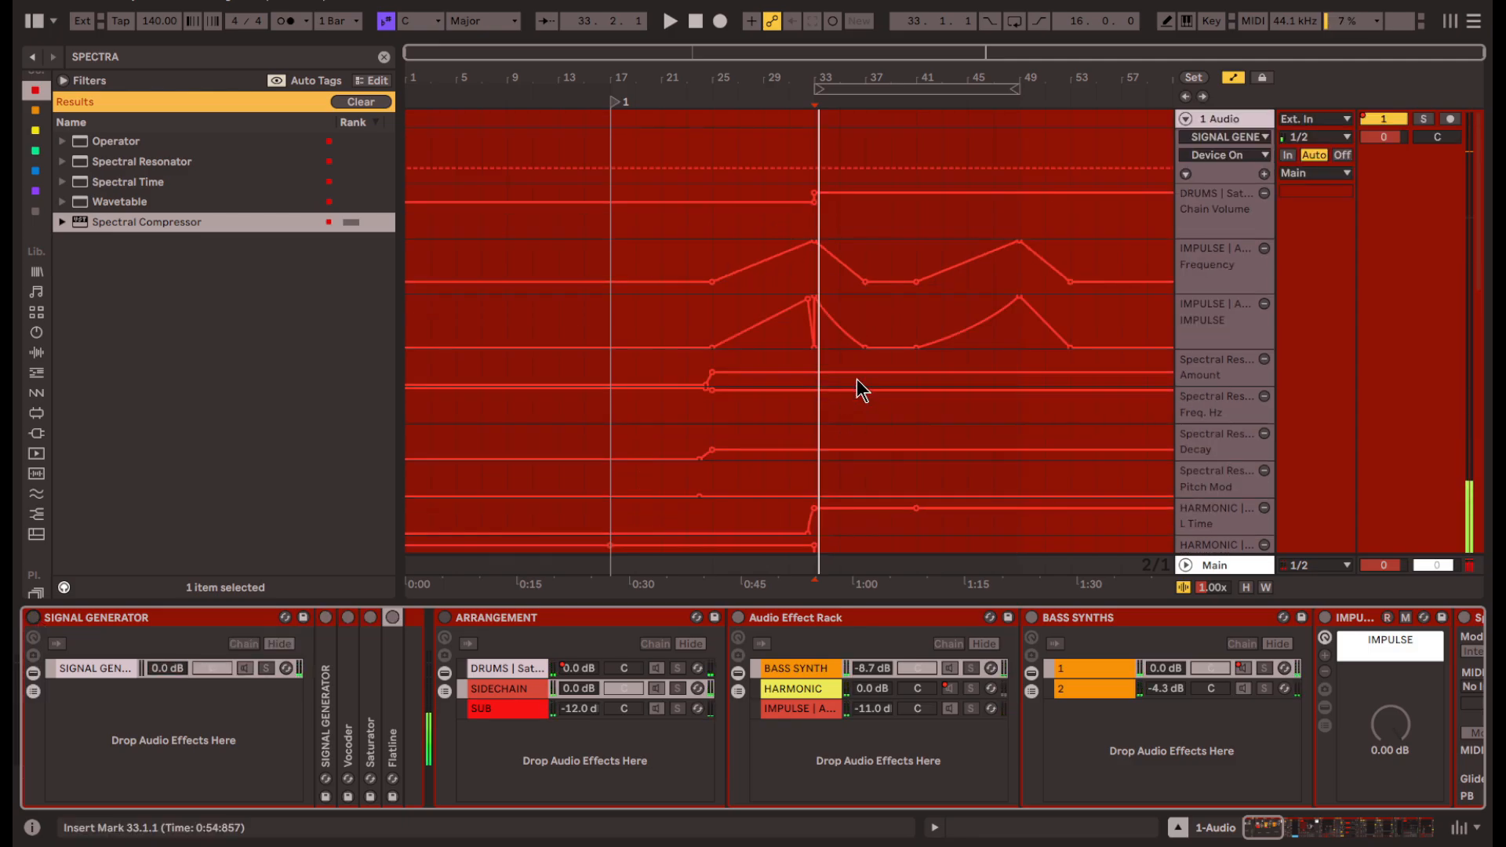
pyautogui.click(443, 619)
pyautogui.click(444, 618)
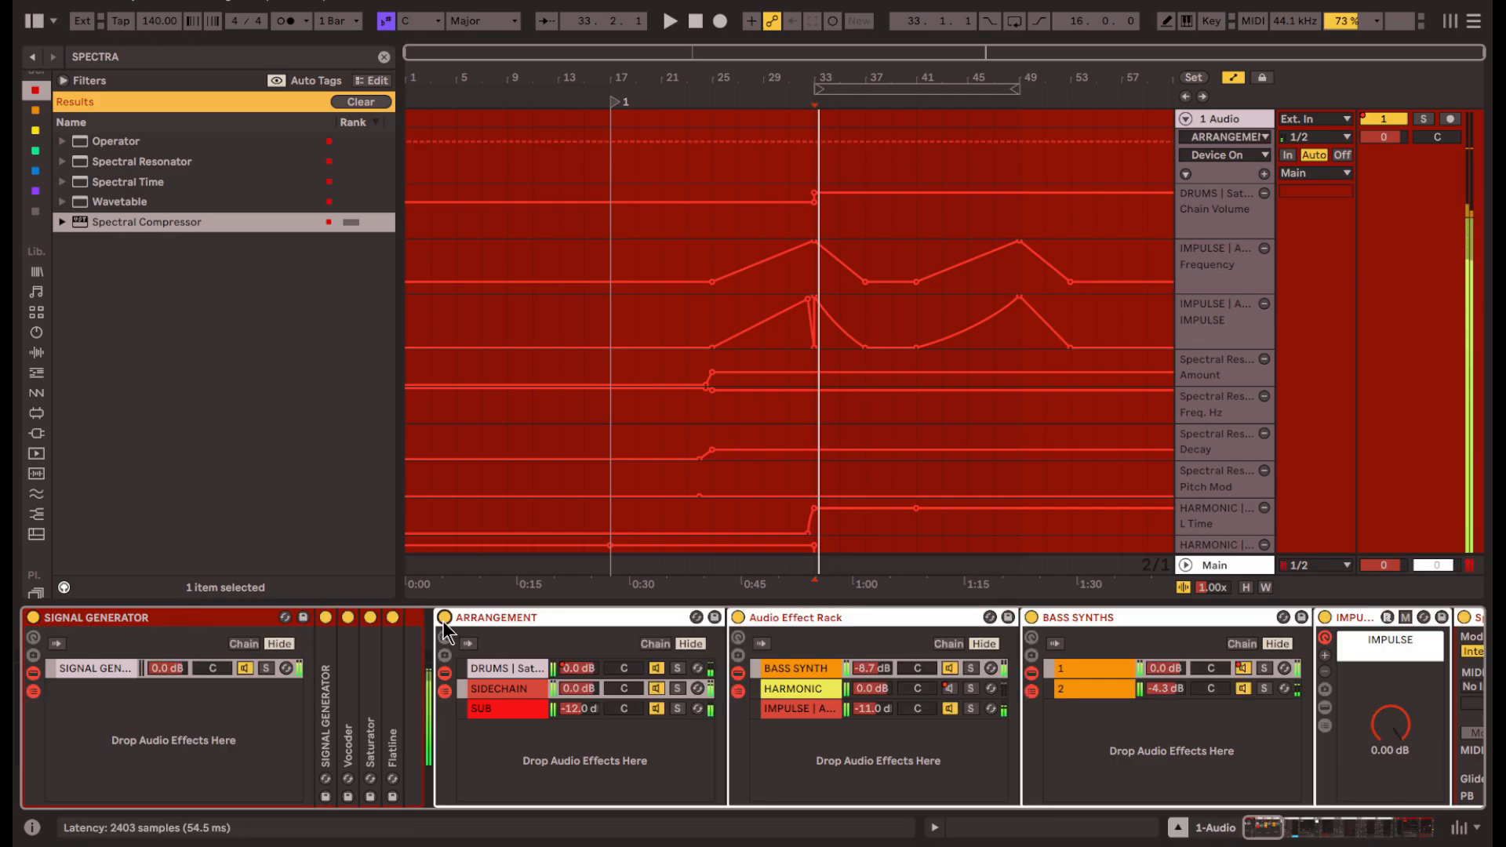
pyautogui.click(444, 619)
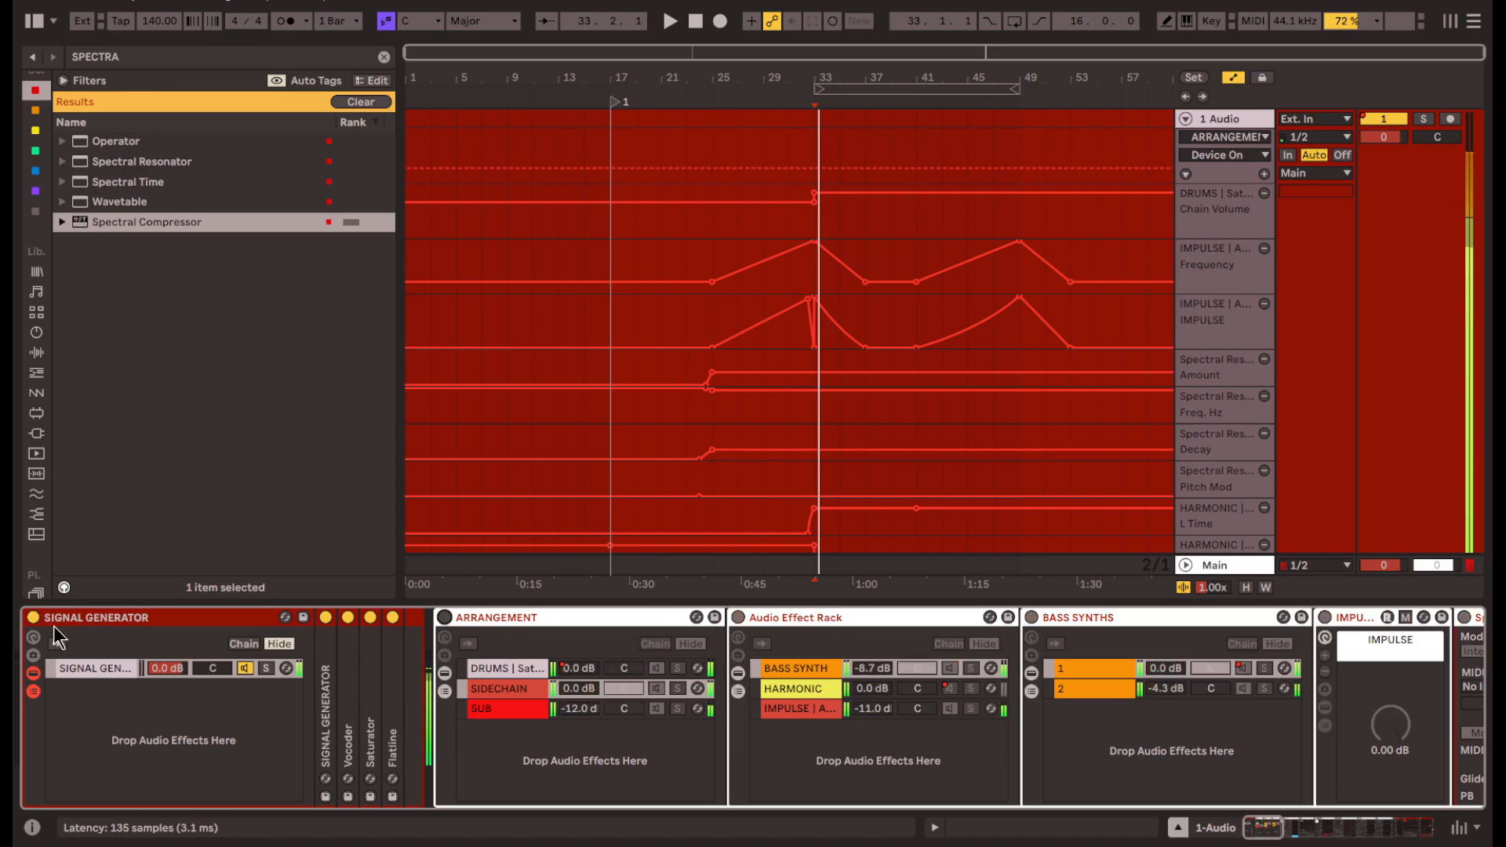
pyautogui.click(35, 619)
# - Place the playback start at 15.1.1 and clear the browser search
pyautogui.click(611, 253)
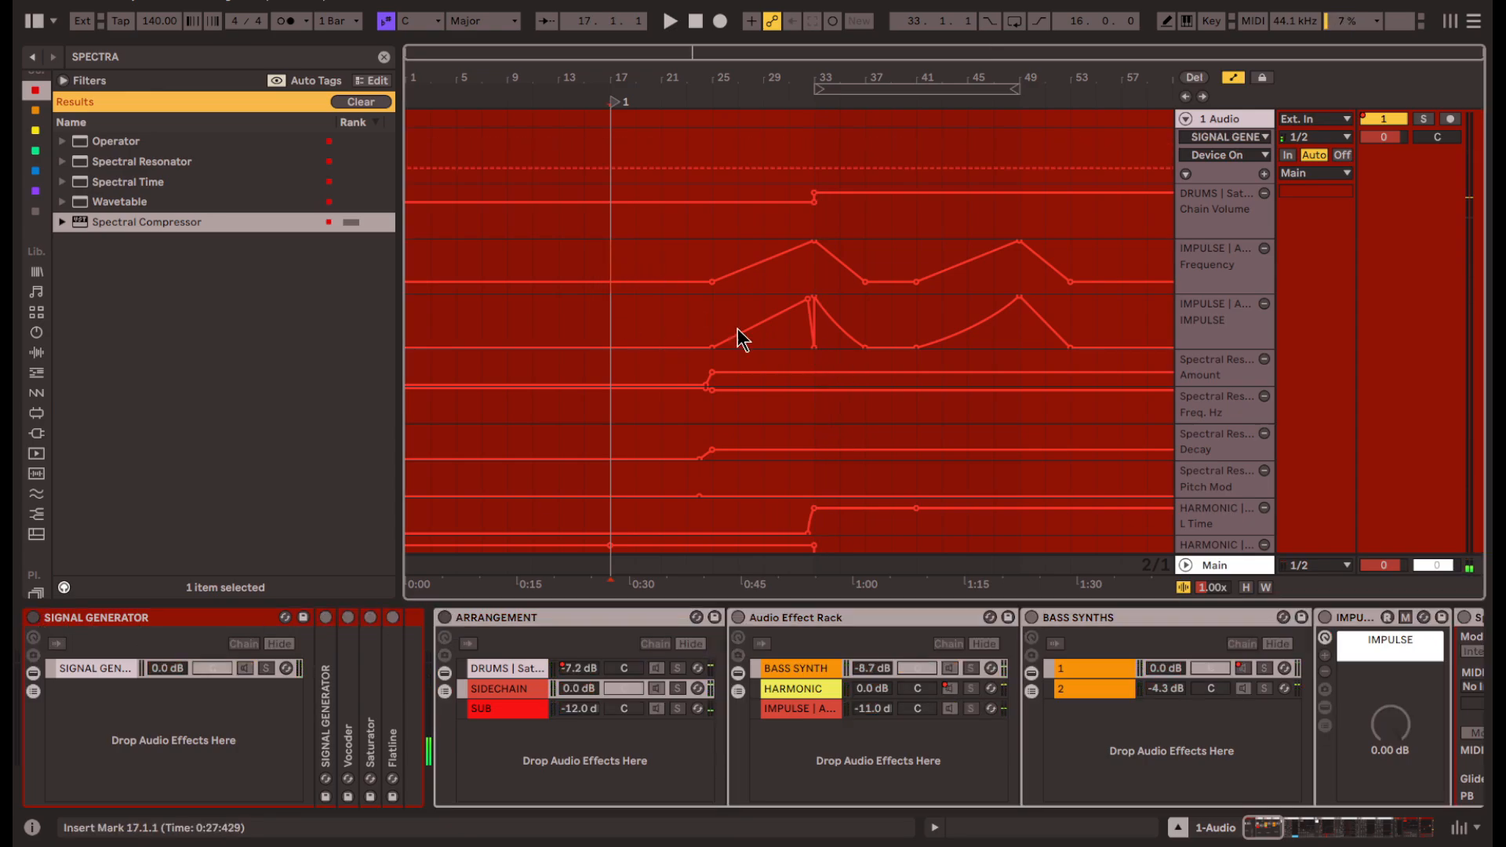
pyautogui.scroll(-5, 737, 328)
pyautogui.scroll(5, 748, 300)
pyautogui.click(582, 318)
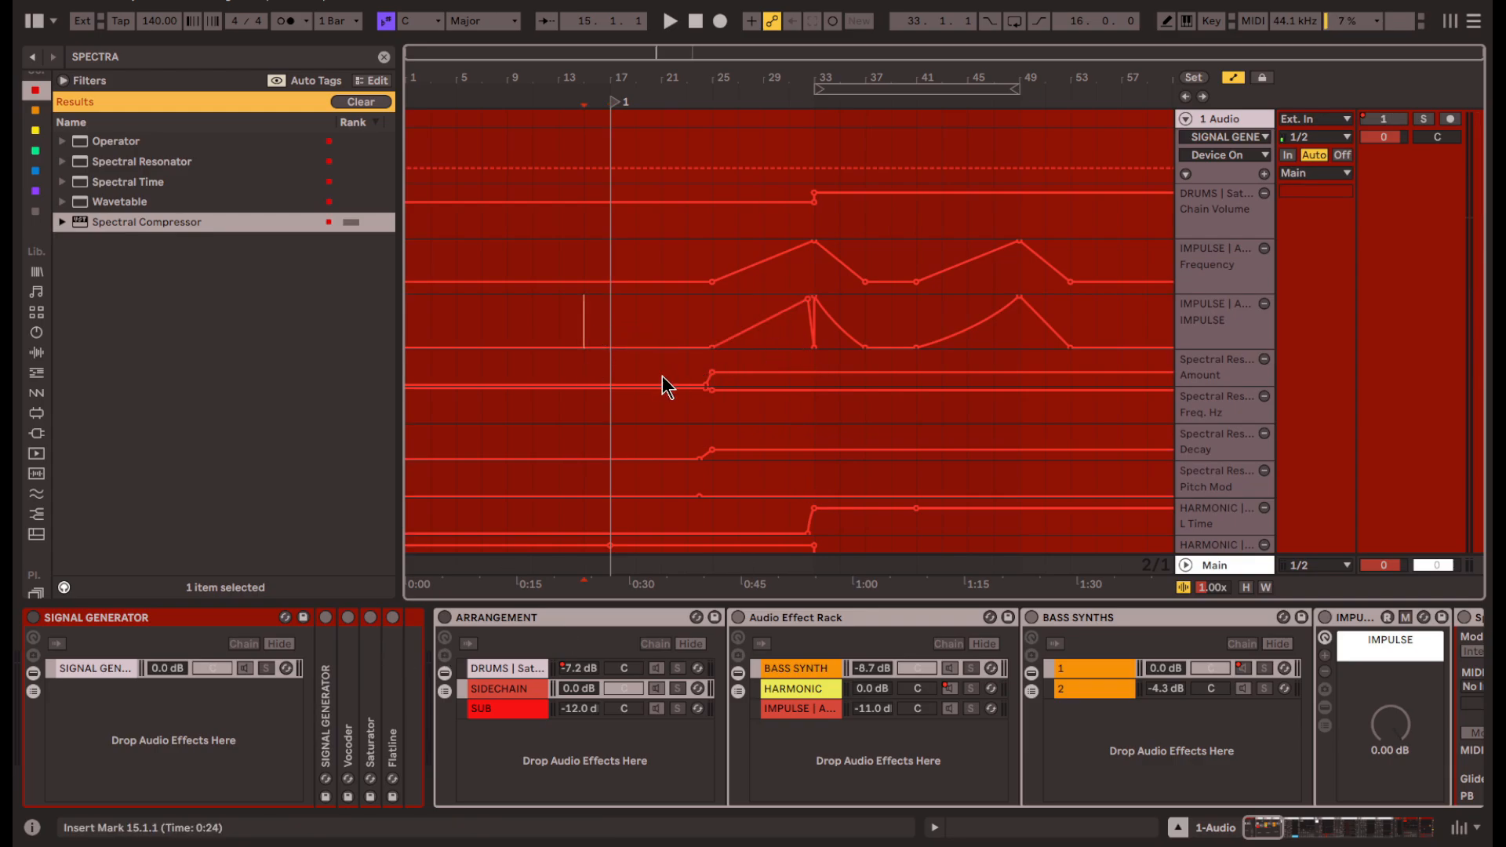
pyautogui.click(382, 58)
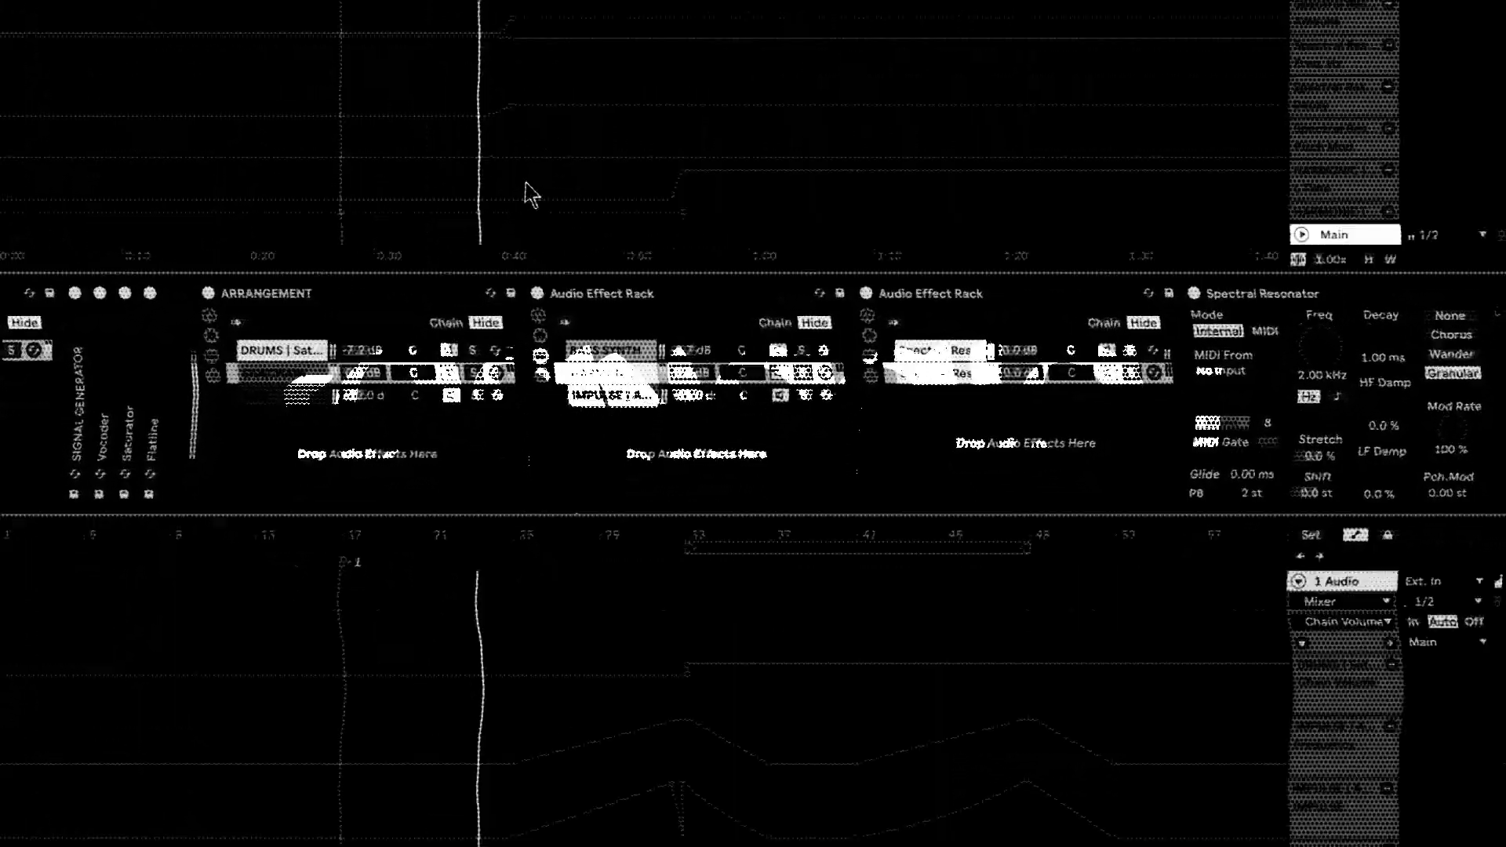
# - Examine the Spectral Resonator chain's devices and the IMPULSE chain's filter and washout effects during playback
pyautogui.hscroll(9, 753, 353)
pyautogui.hscroll(-5, 580, 291)
pyautogui.click(437, 206)
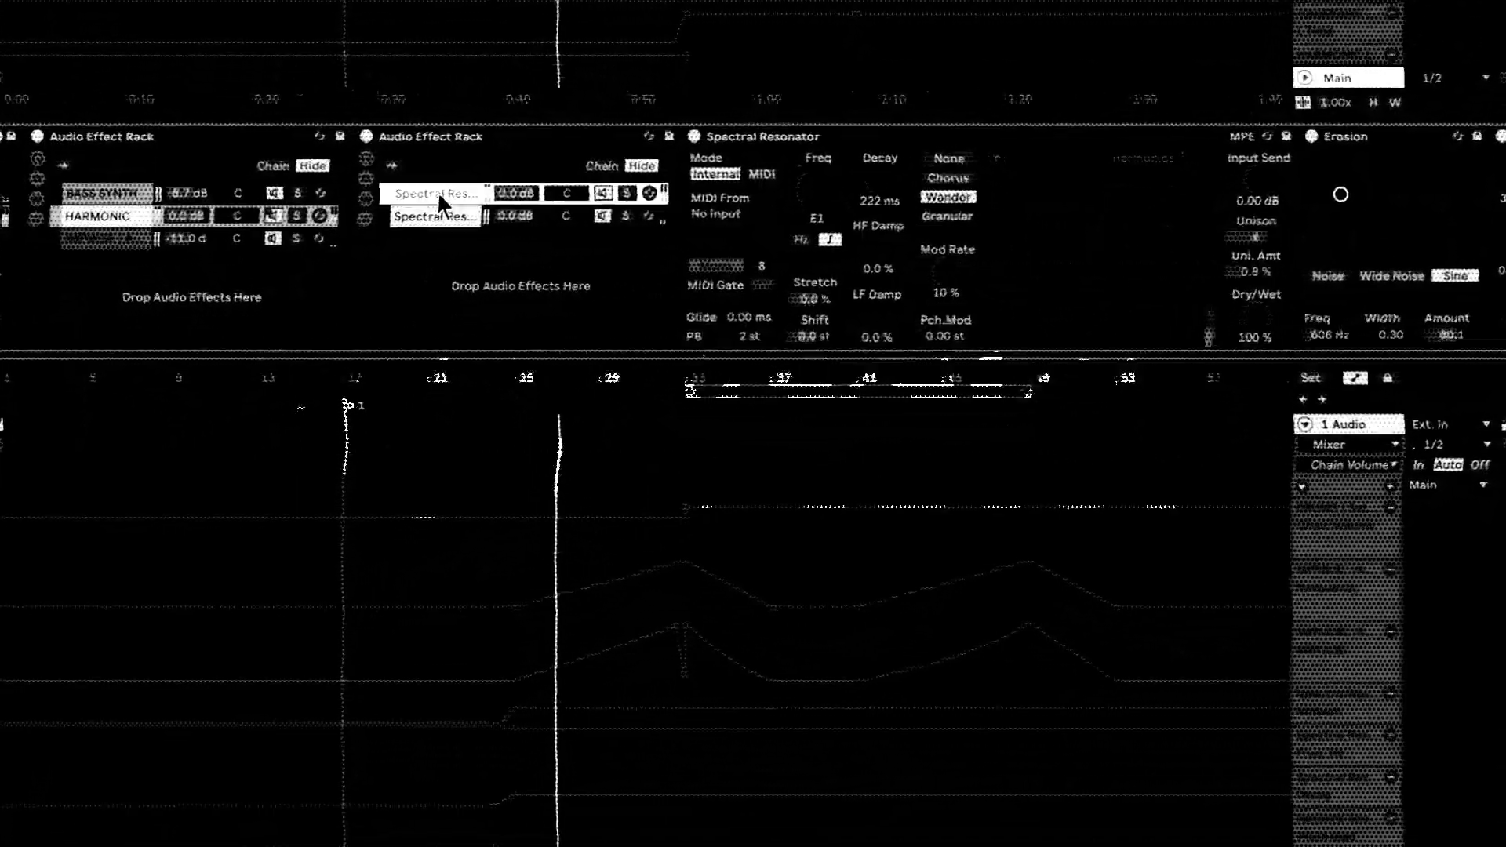
pyautogui.hscroll(1, 437, 206)
pyautogui.hscroll(1, 753, 196)
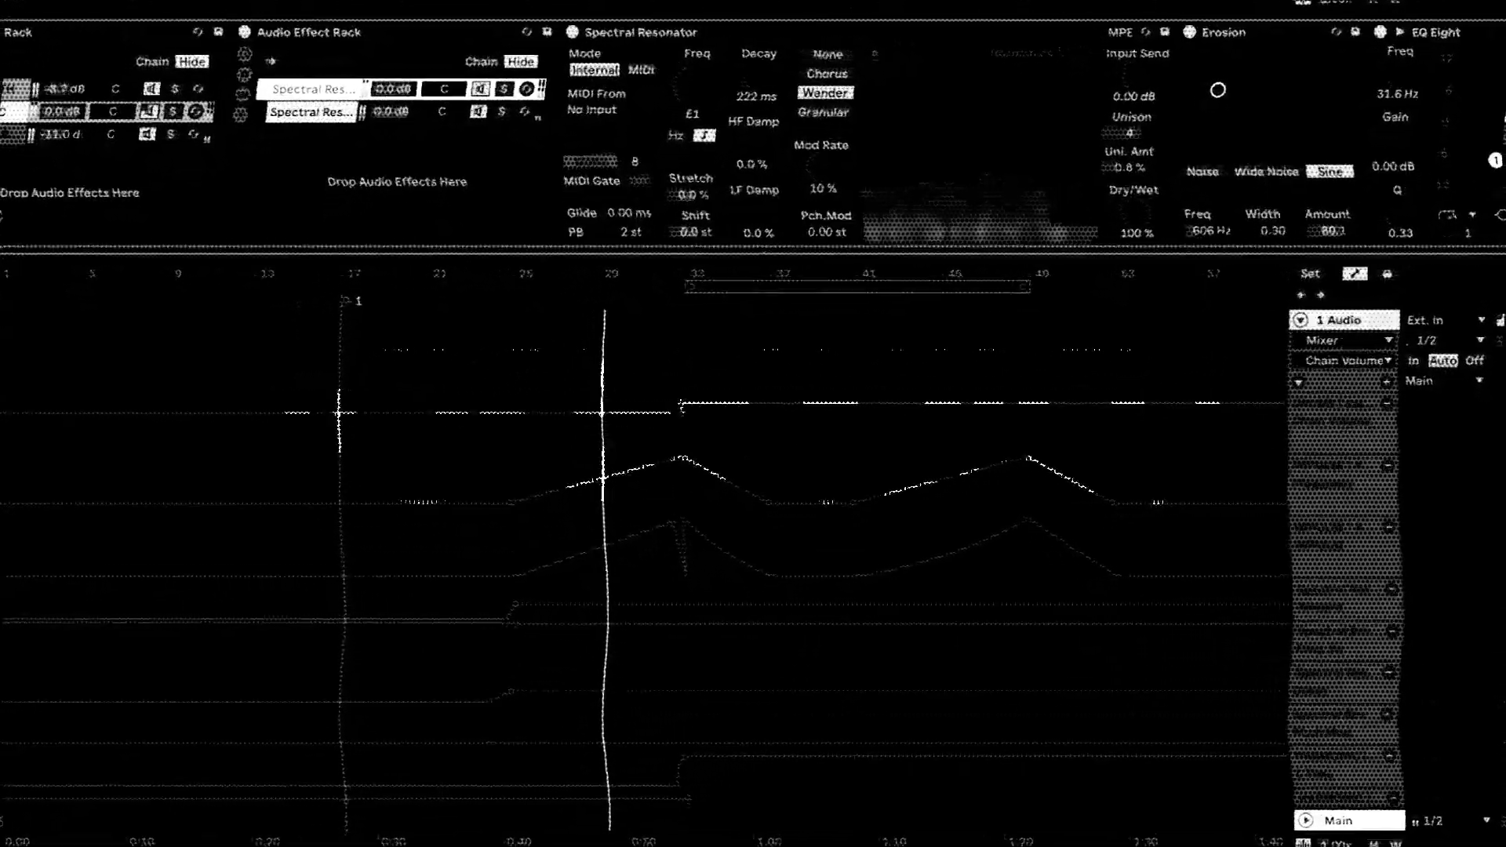
pyautogui.hscroll(-2, 117, 162)
pyautogui.hscroll(-5, 116, 157)
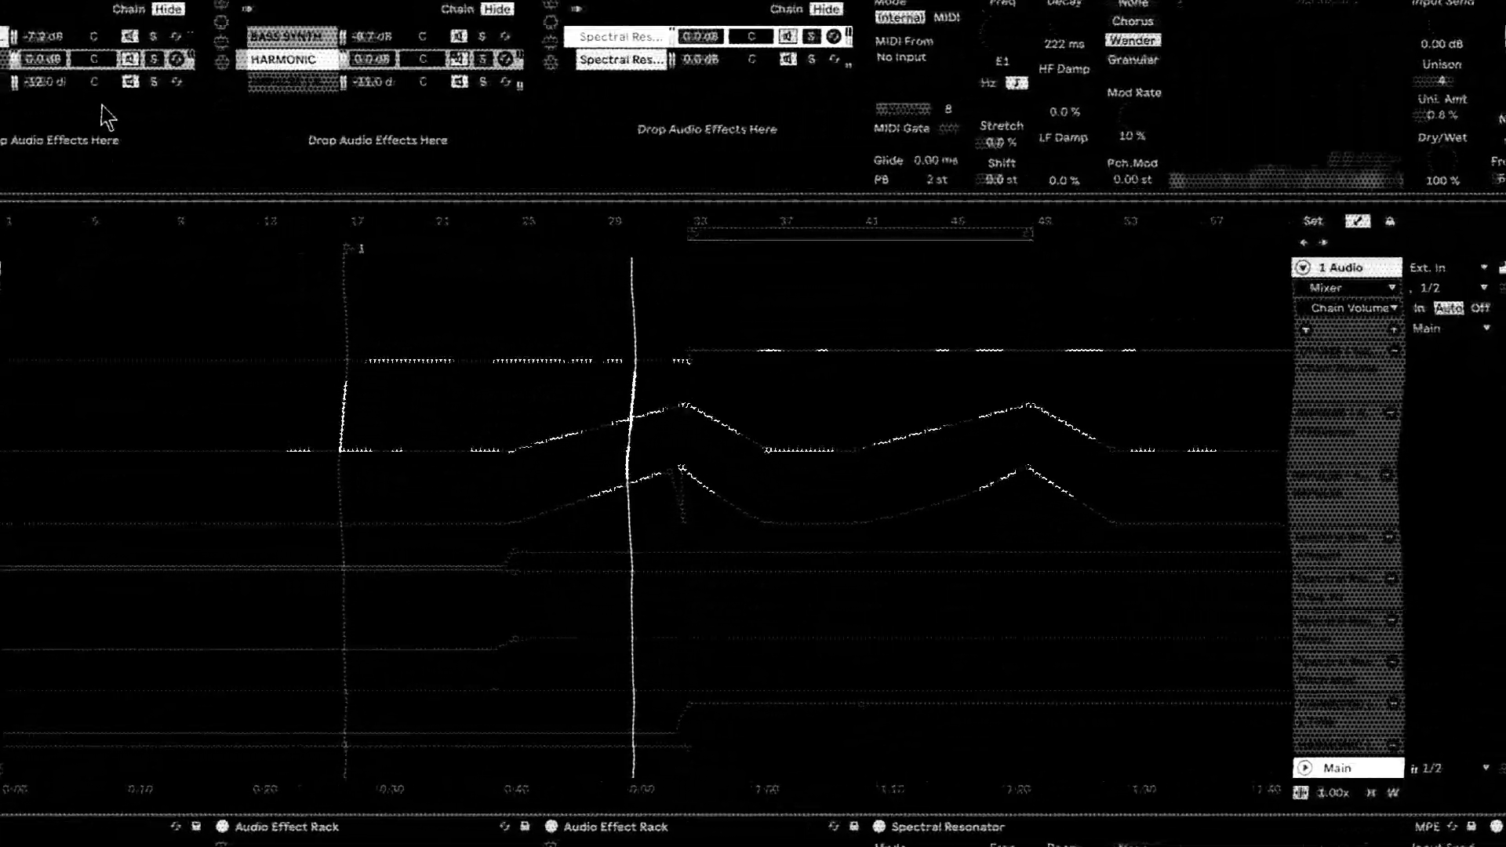
pyautogui.click(545, 43)
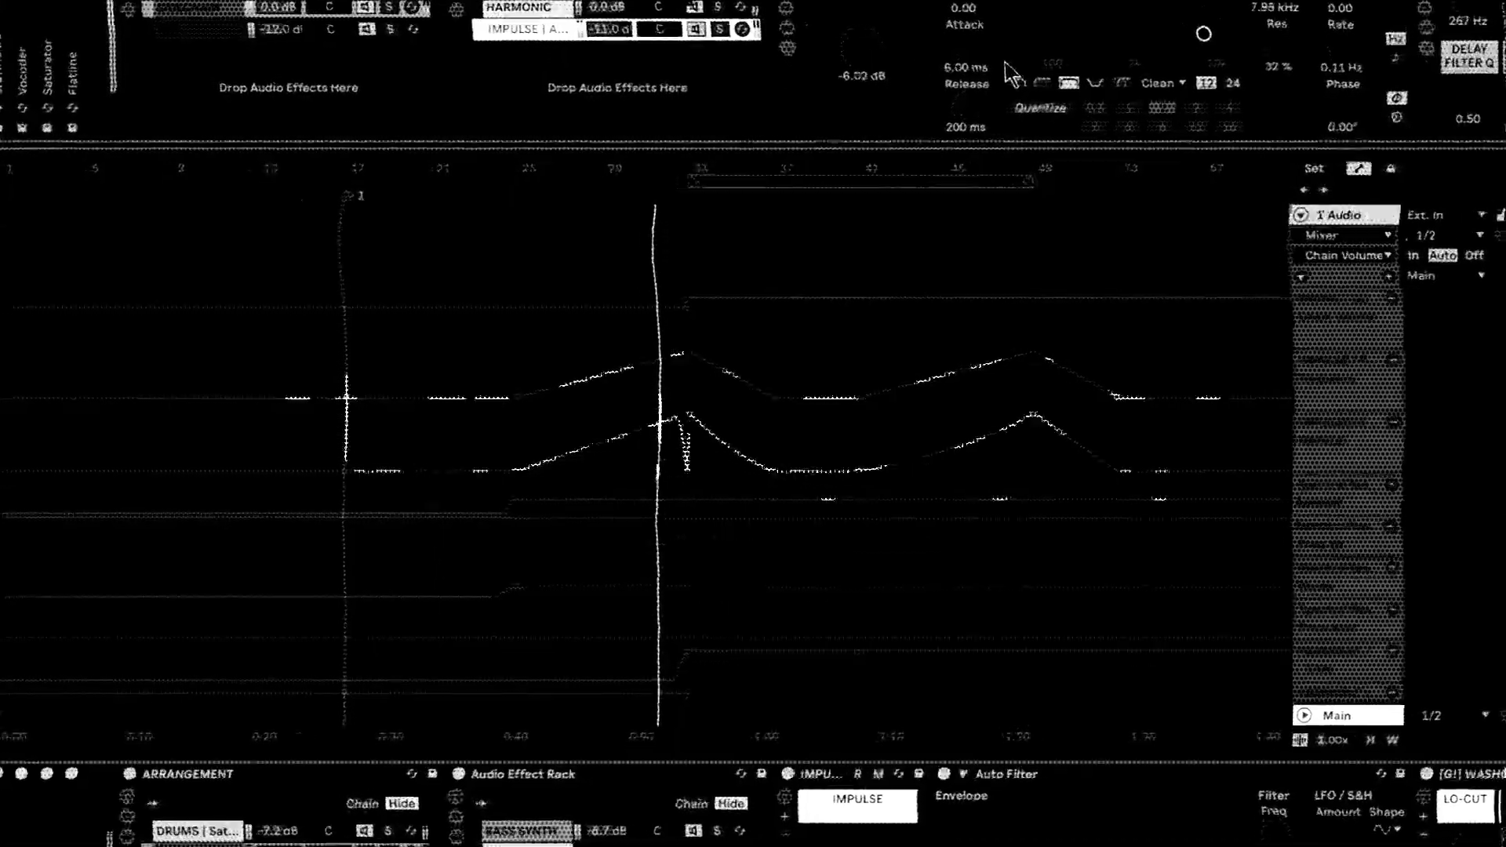
pyautogui.hscroll(2, 993, 56)
# - Follow the drum, bass and sweep automation lanes through the drop while the arrangement plays
pyautogui.scroll(-5, 835, 474)
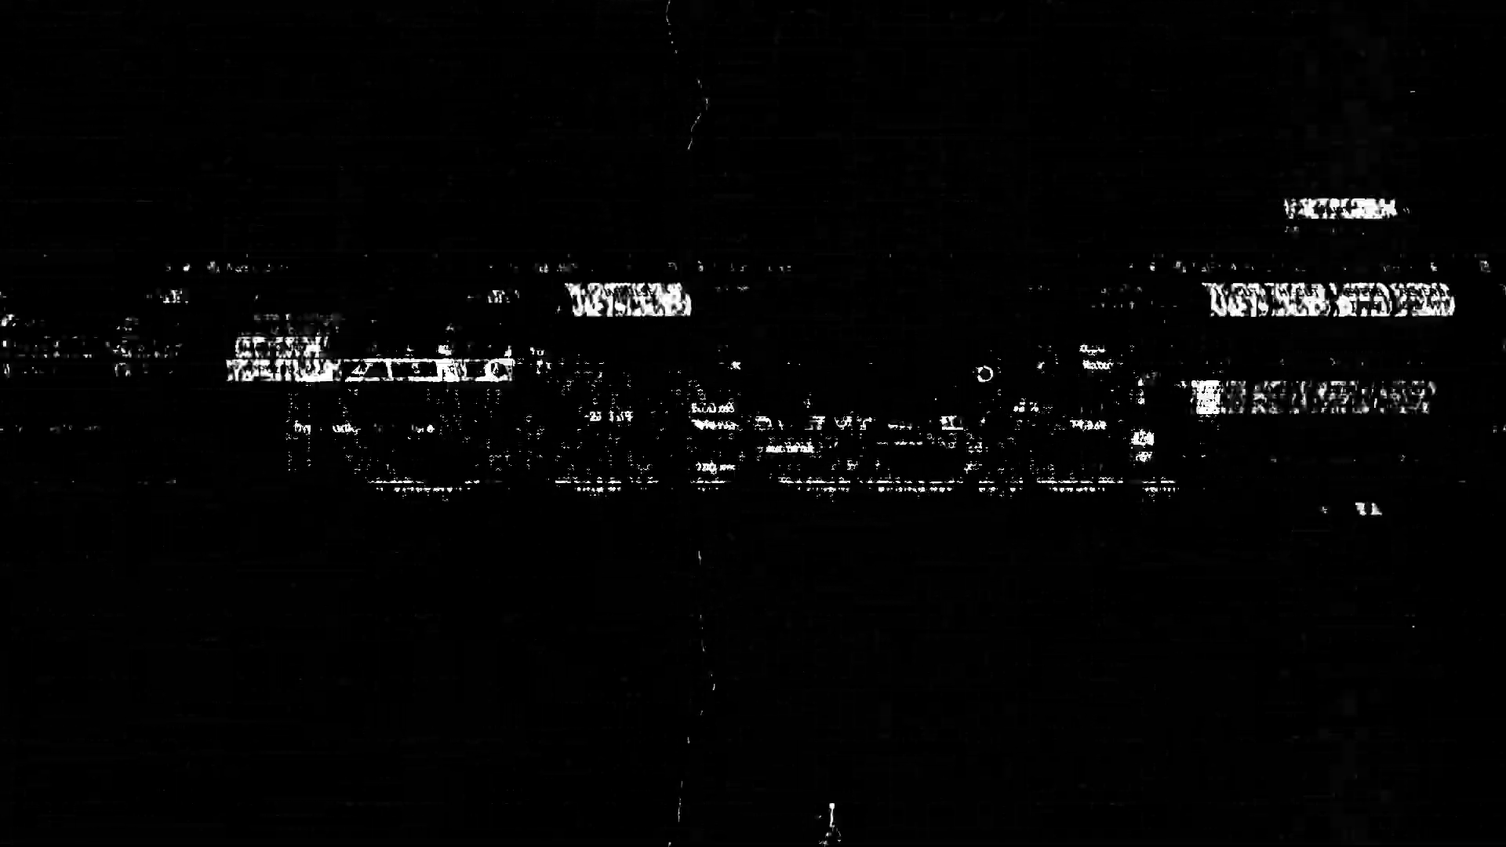
pyautogui.scroll(4, 824, 61)
pyautogui.scroll(4, 855, 374)
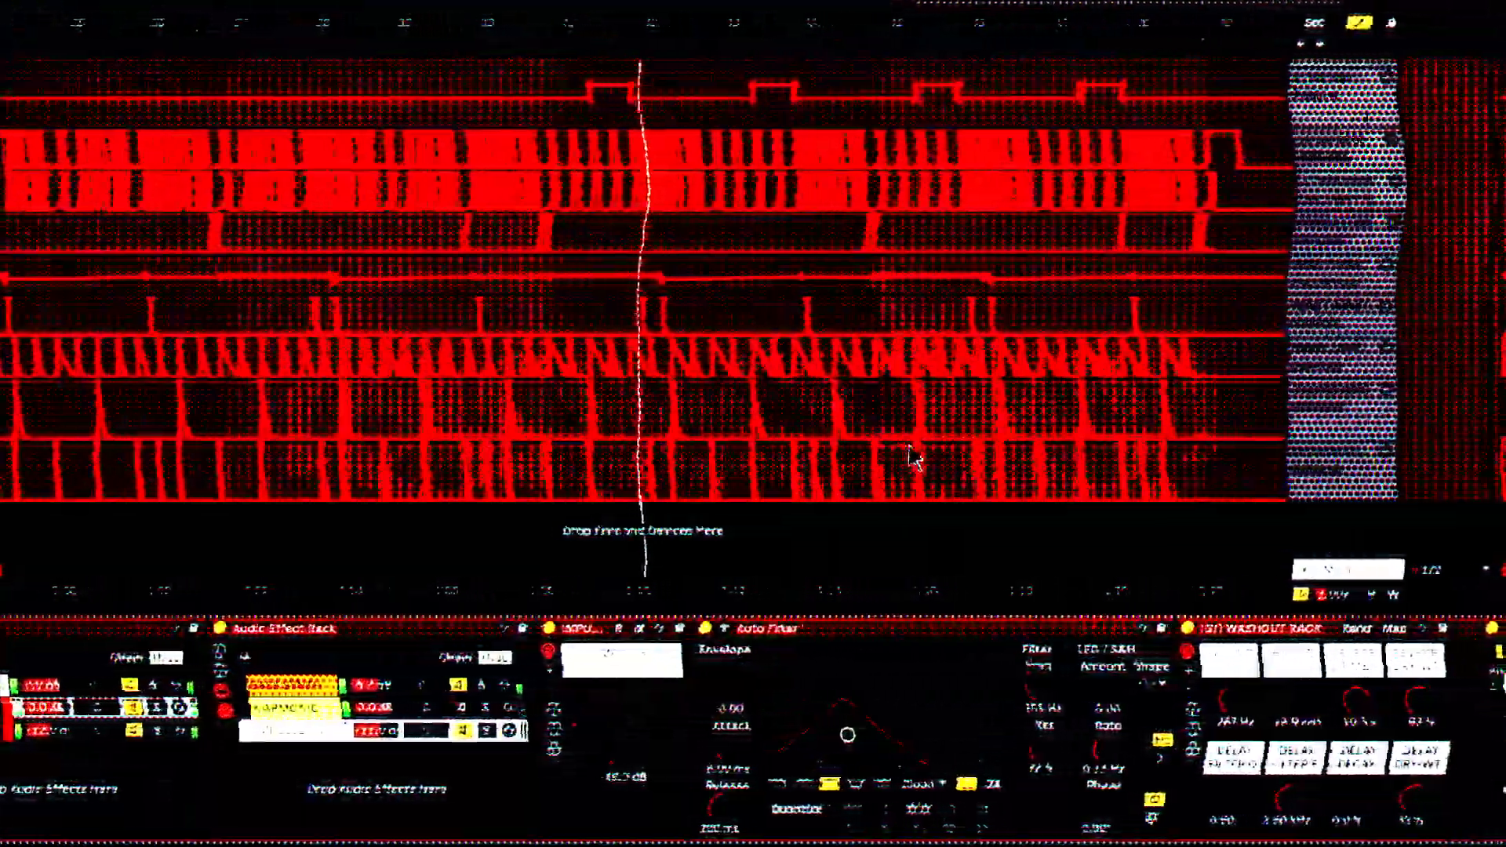
pyautogui.scroll(5, 877, 424)
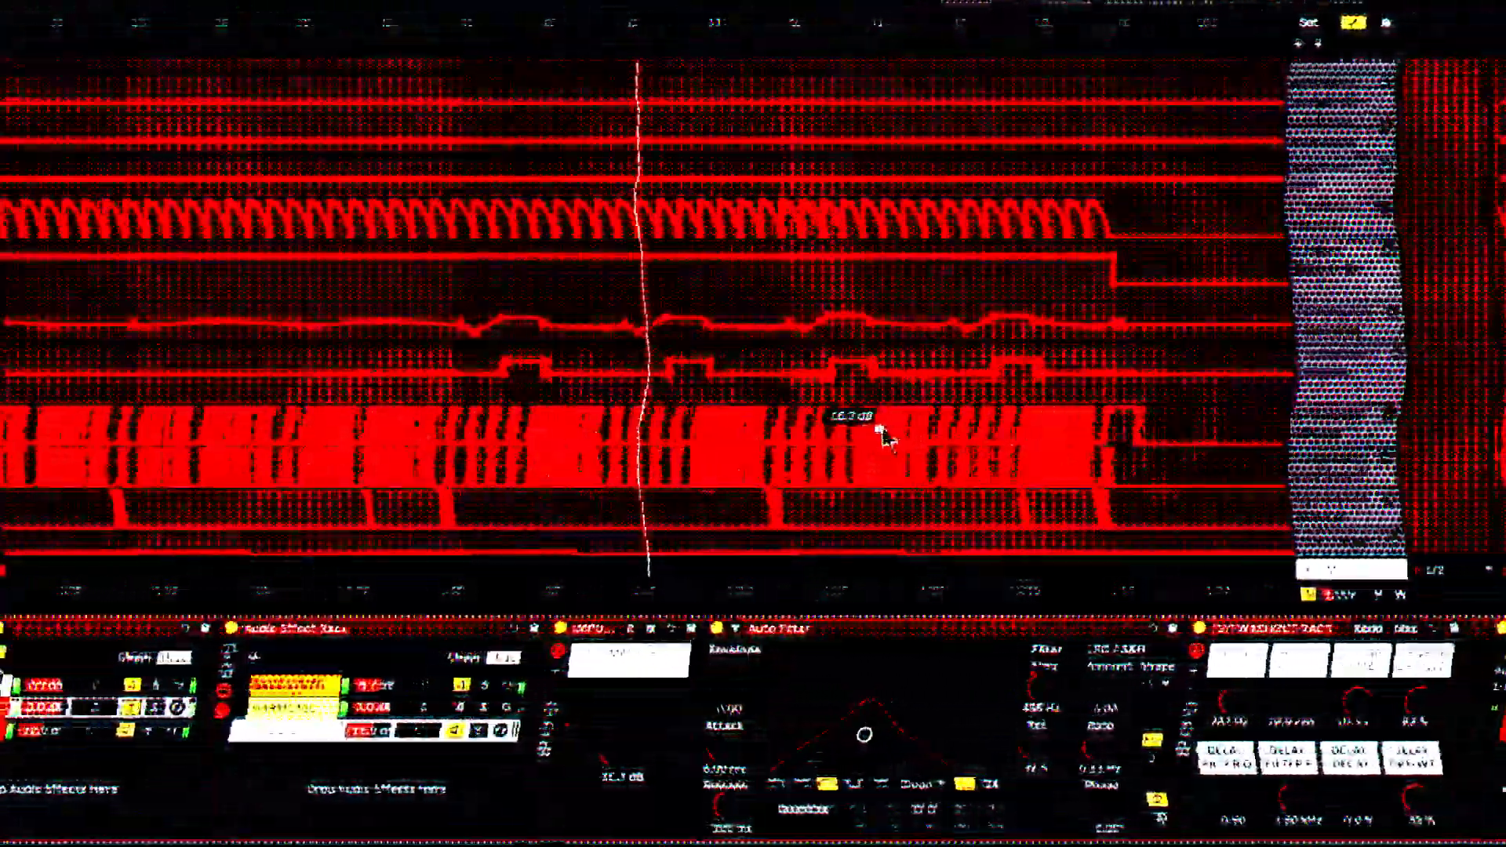
pyautogui.scroll(8, 950, 443)
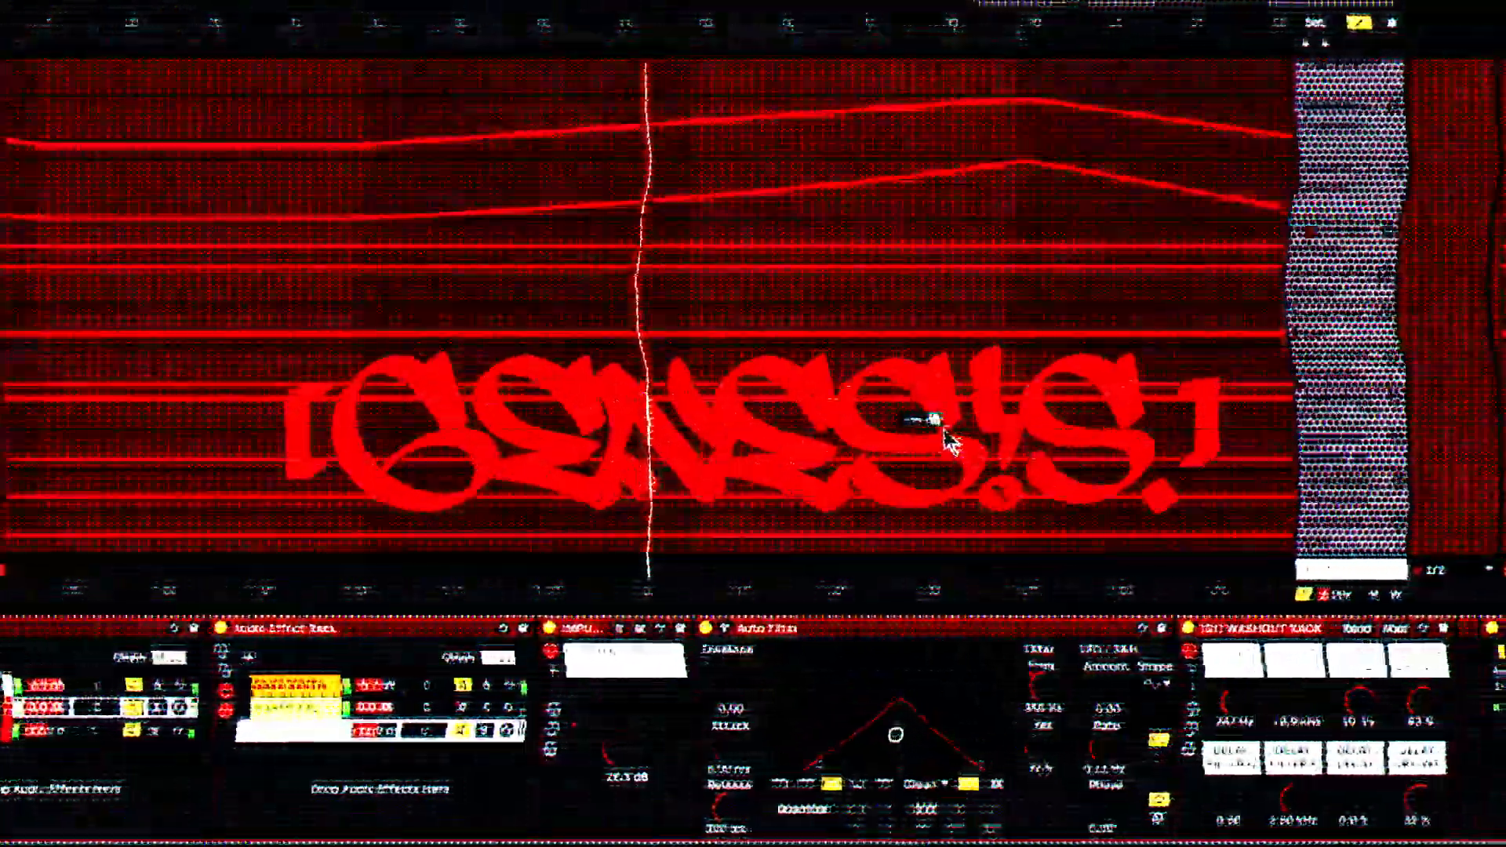
pyautogui.scroll(-4, 946, 415)
pyautogui.scroll(-6, 951, 431)
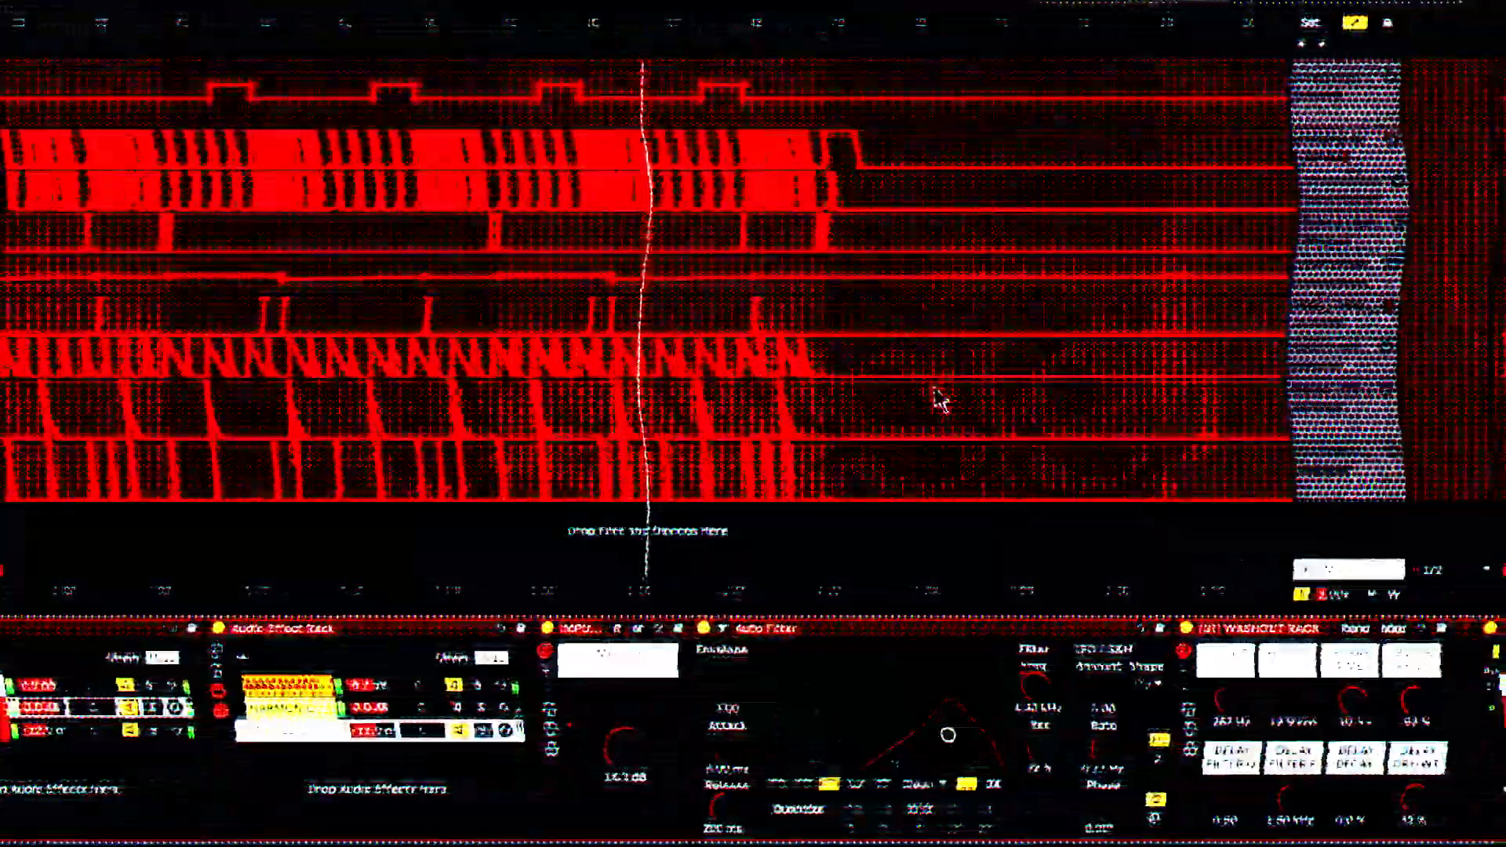
pyautogui.scroll(4, 890, 437)
pyautogui.scroll(6, 891, 431)
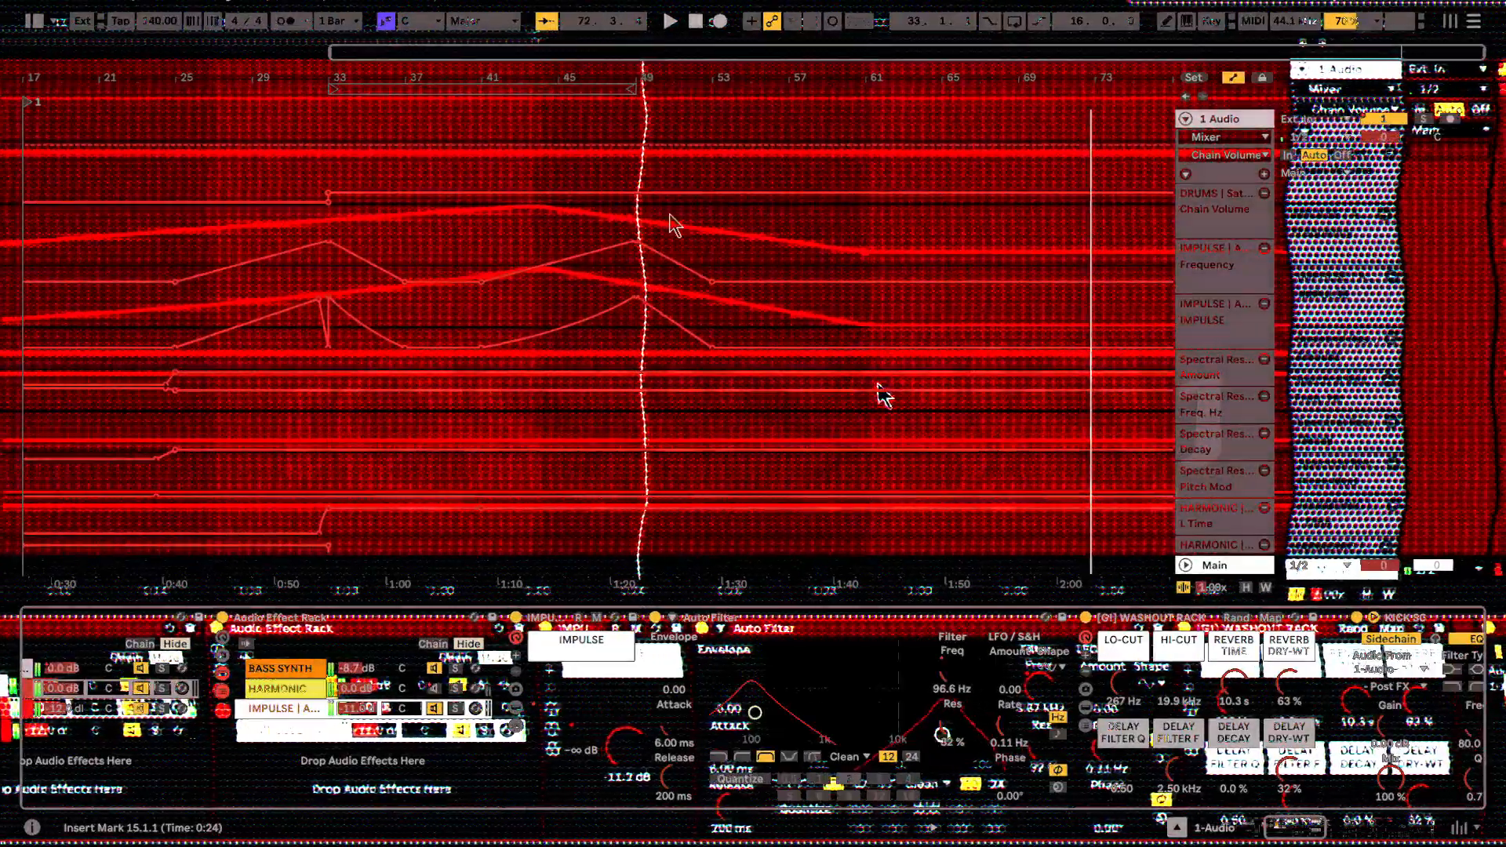
# - Review all automation lanes of the finished arrangement, from the DRUMS chain volume down to the KICK impulses
pyautogui.scroll(-3, 596, 330)
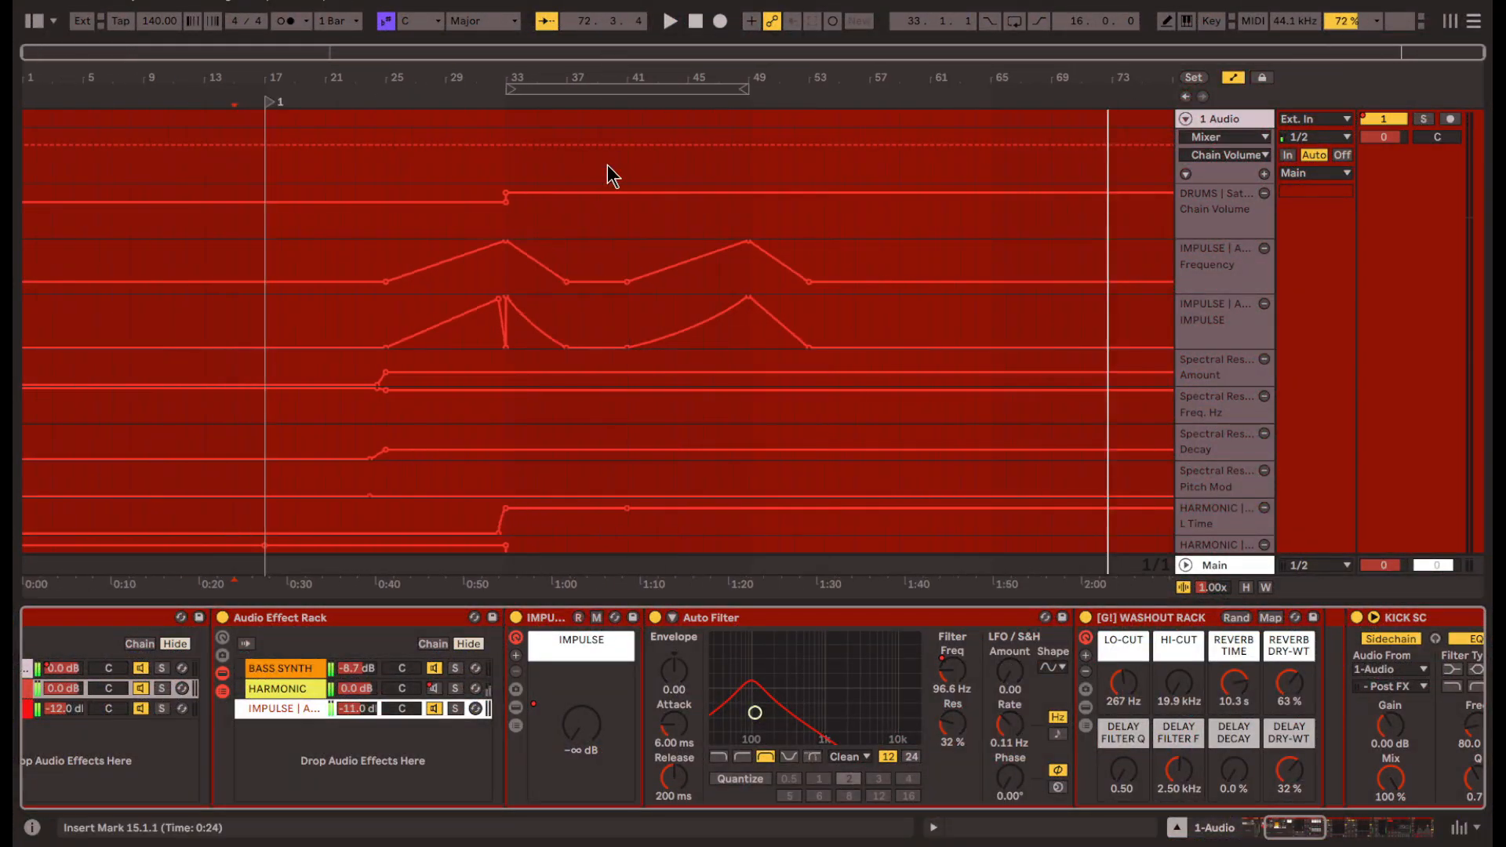
pyautogui.scroll(-5, 642, 375)
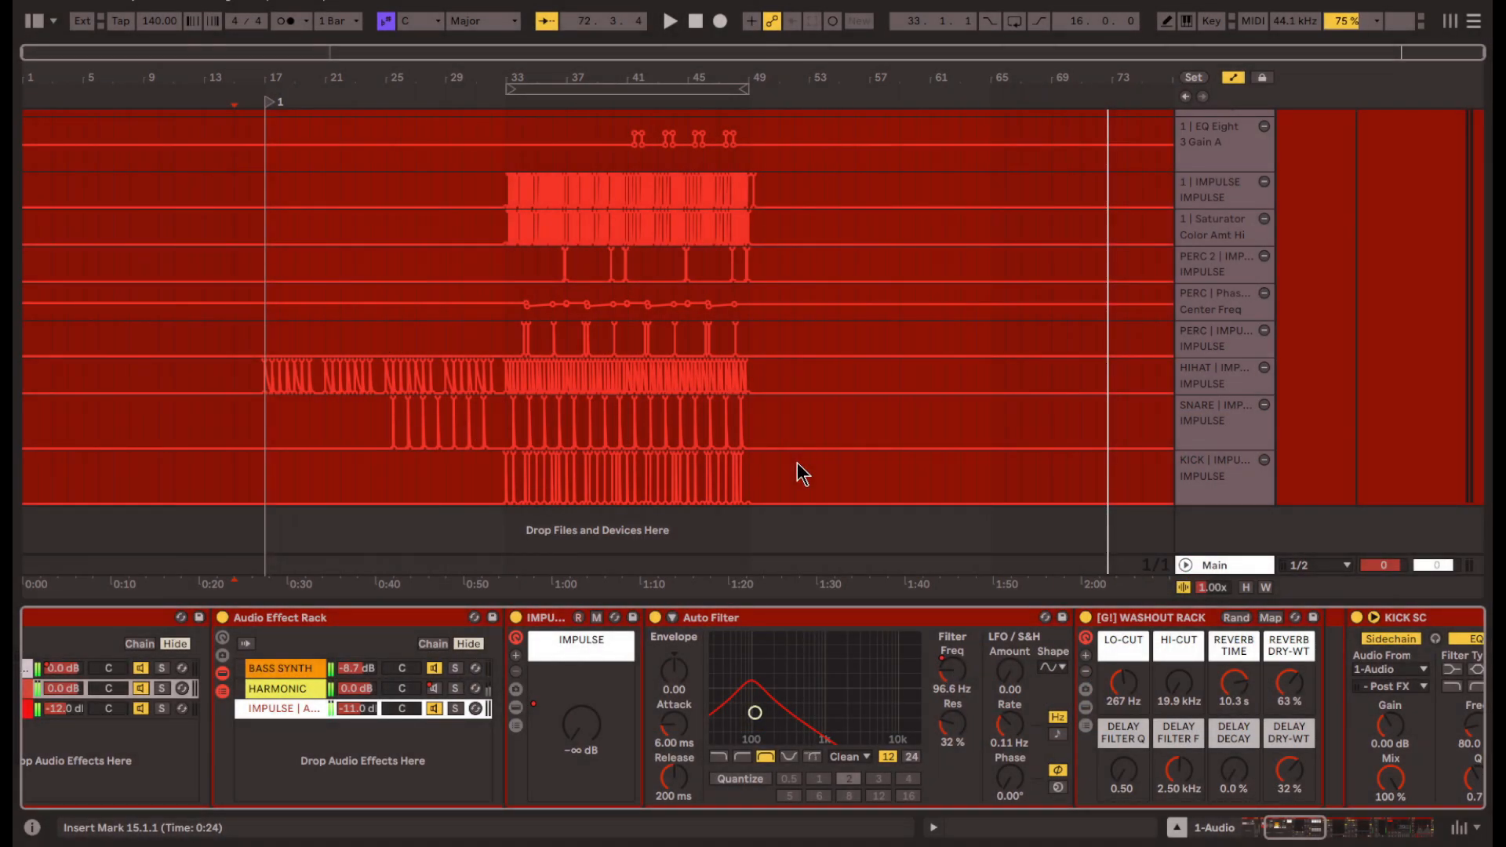
pyautogui.scroll(10, 797, 463)
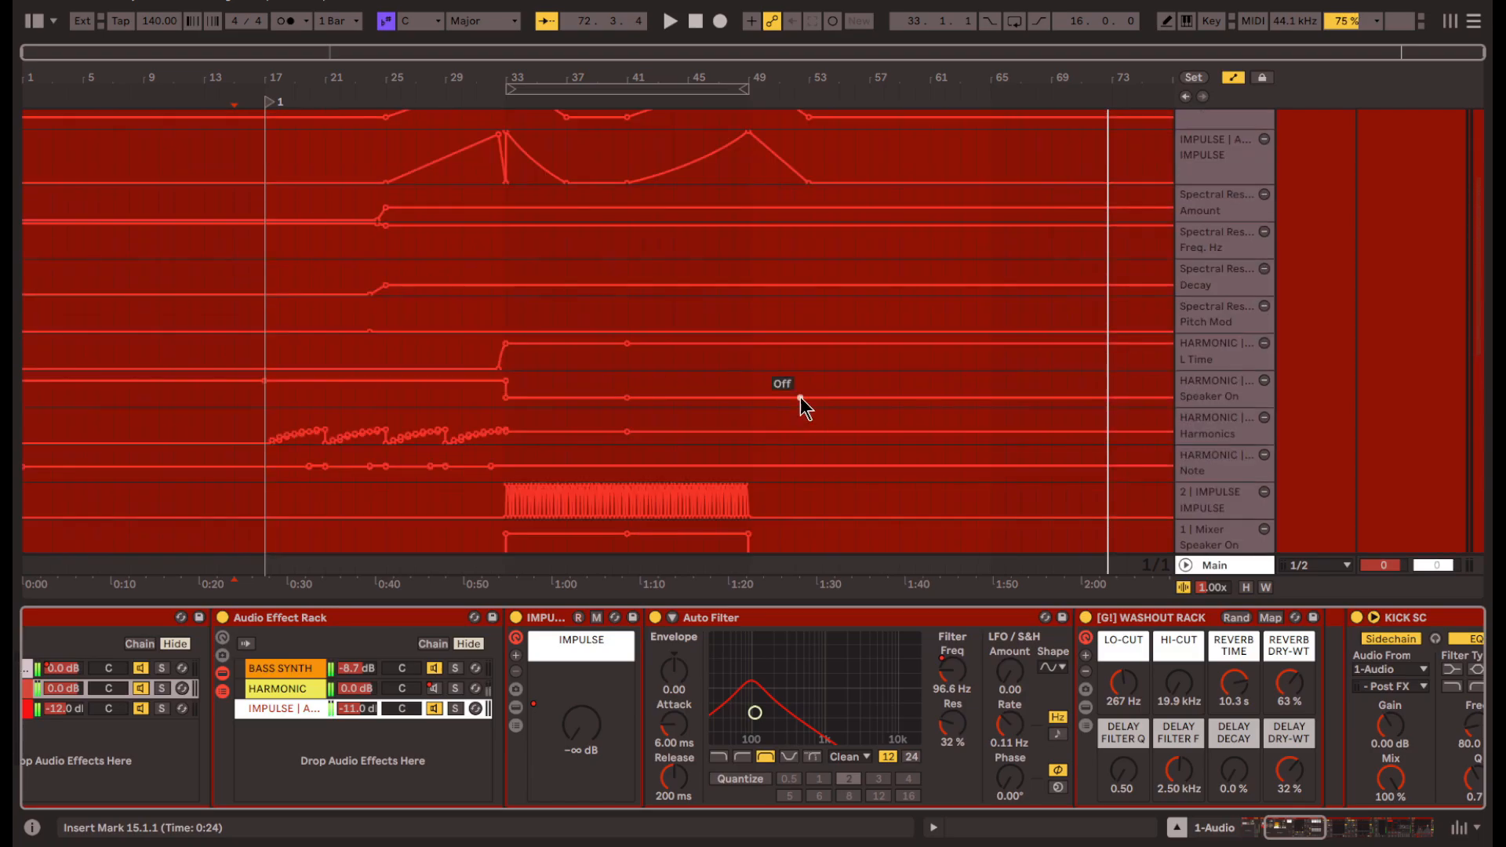
pyautogui.scroll(-10, 773, 407)
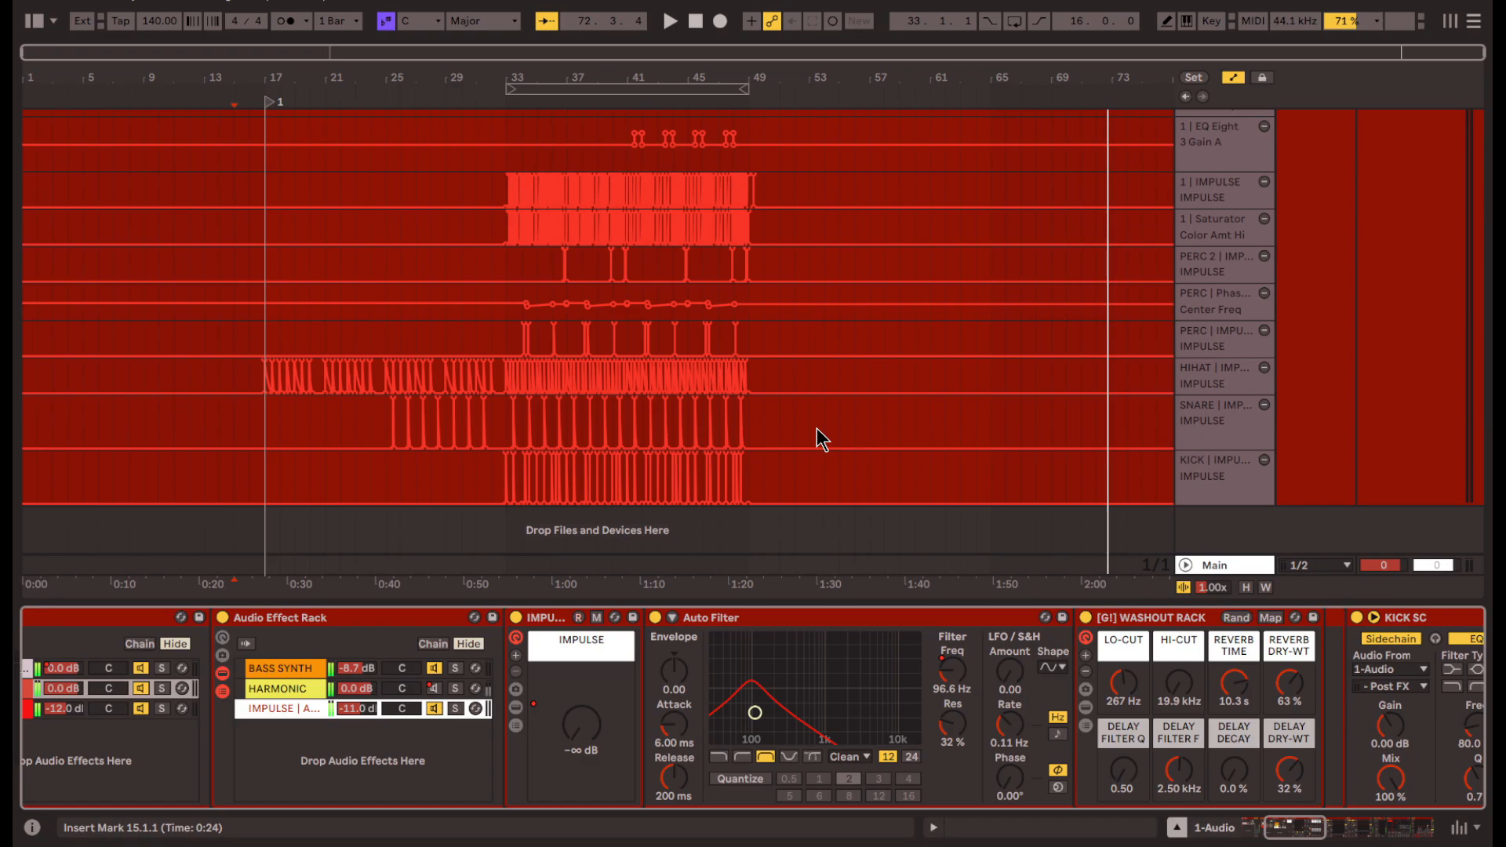
pyautogui.scroll(15, 820, 423)
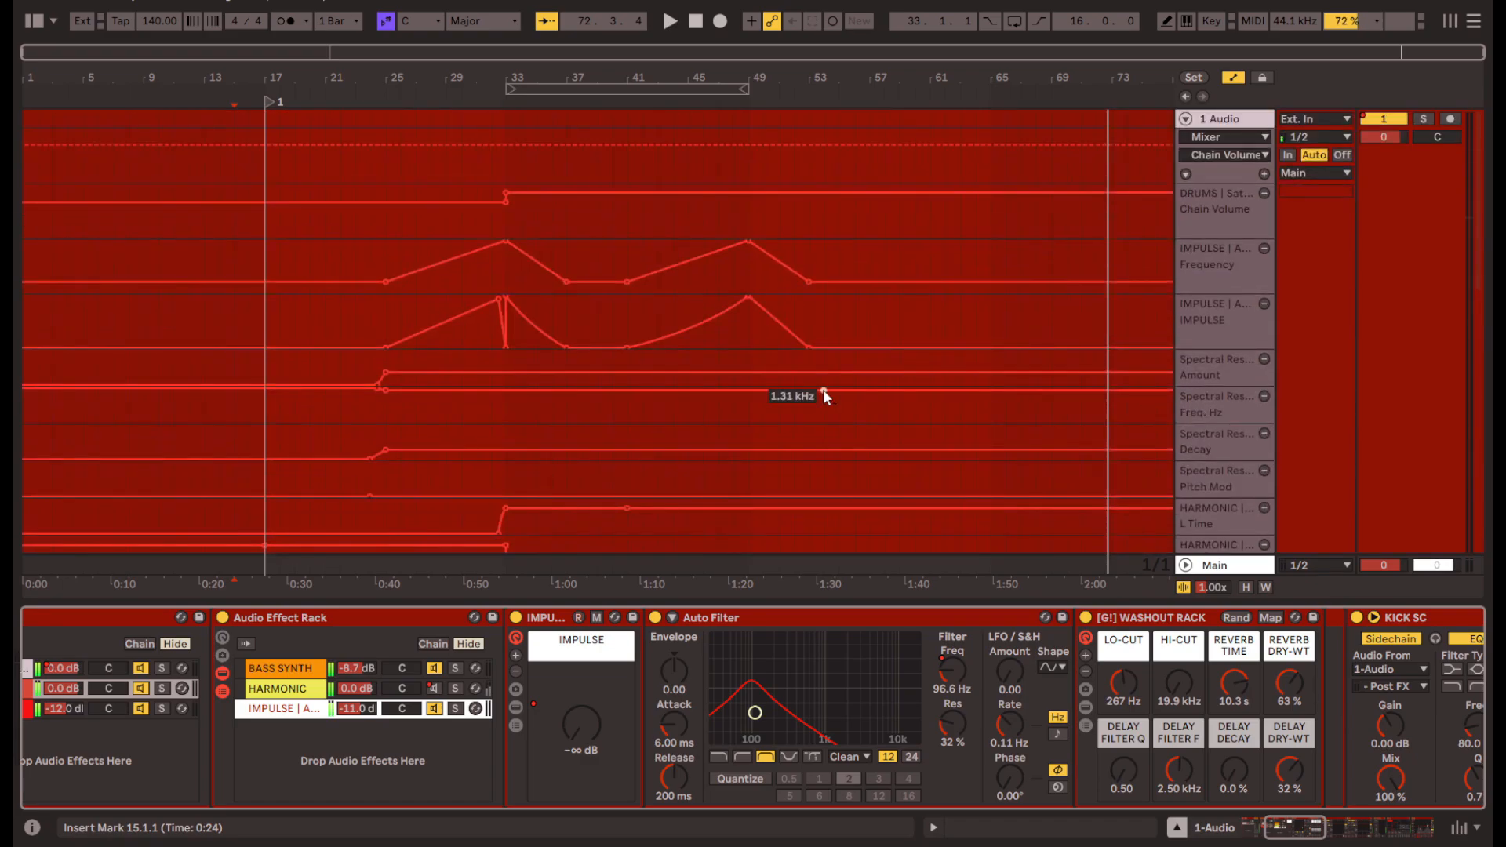